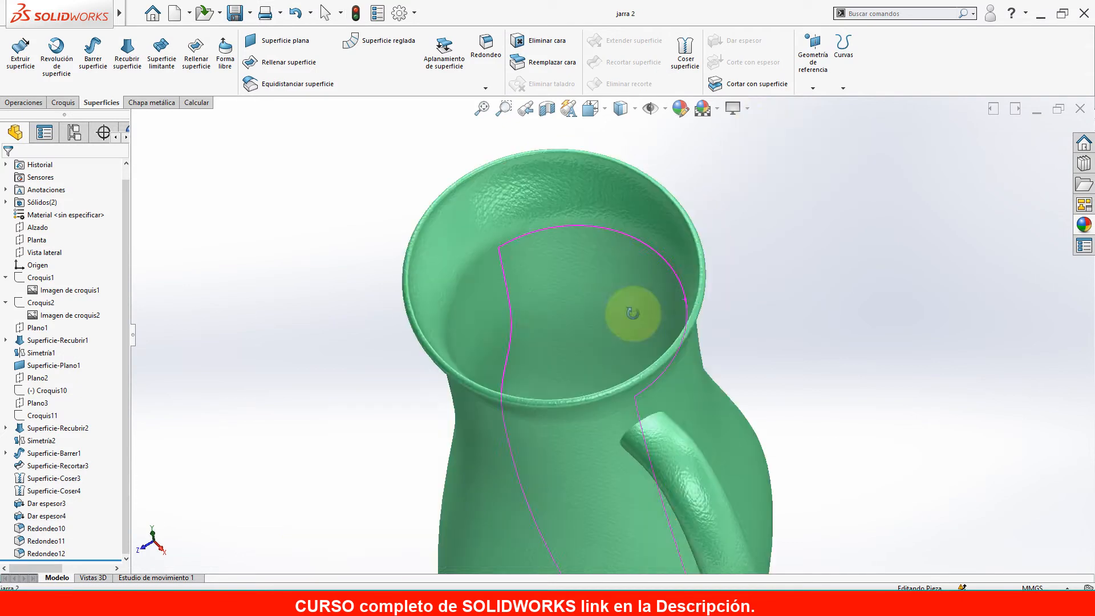
Examine the finished jug's rim, interior and handle from several angles, with the realistic display switched off and back on.
scroll(630, 313, down, 2)
click(739, 109)
click(754, 128)
scroll(679, 269, up, 1)
middle_drag(678, 270, 723, 279)
scroll(722, 280, up, 6)
scroll(723, 280, down, 4)
scroll(542, 294, down, 3)
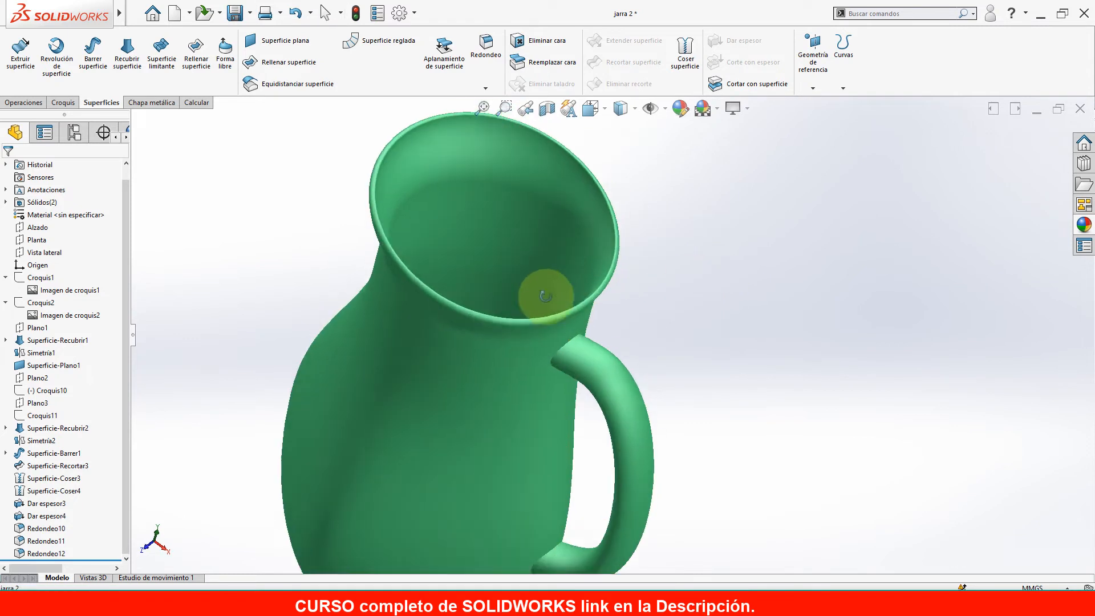
click(750, 110)
click(754, 128)
scroll(734, 244, up, 3)
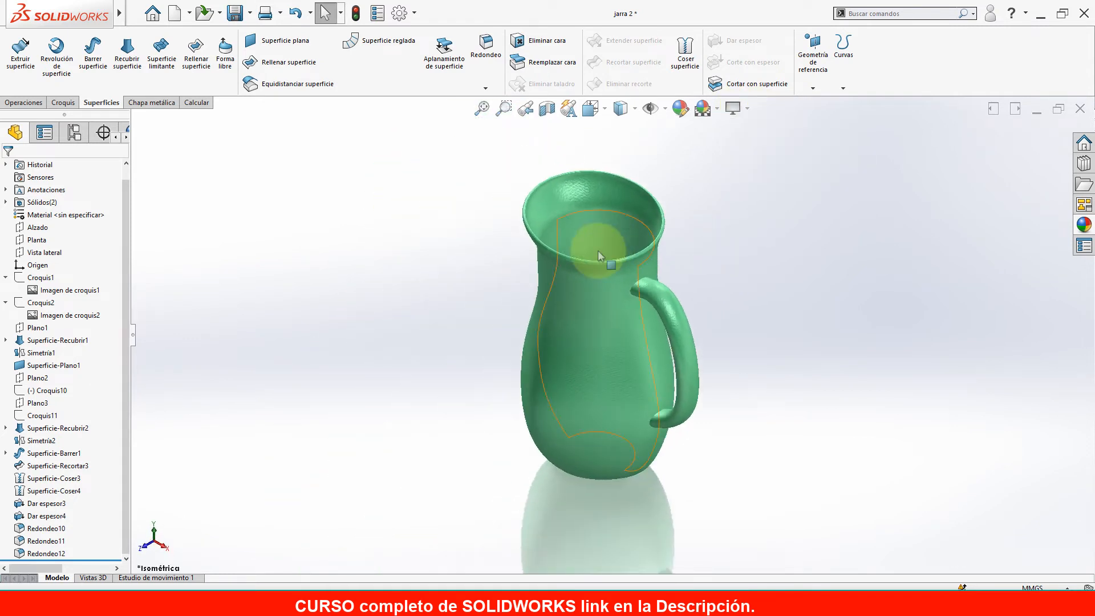
scroll(604, 237, down, 6)
middle_drag(709, 281, 757, 319)
scroll(583, 333, up, 3)
scroll(713, 299, down, 3)
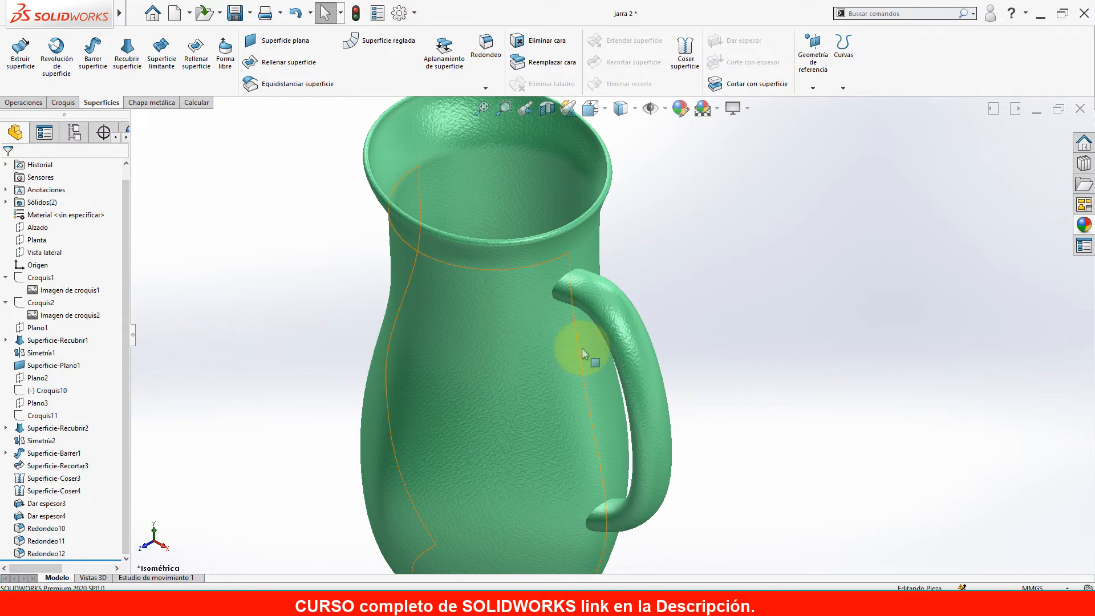
scroll(562, 350, up, 3)
middle_drag(562, 349, 643, 293)
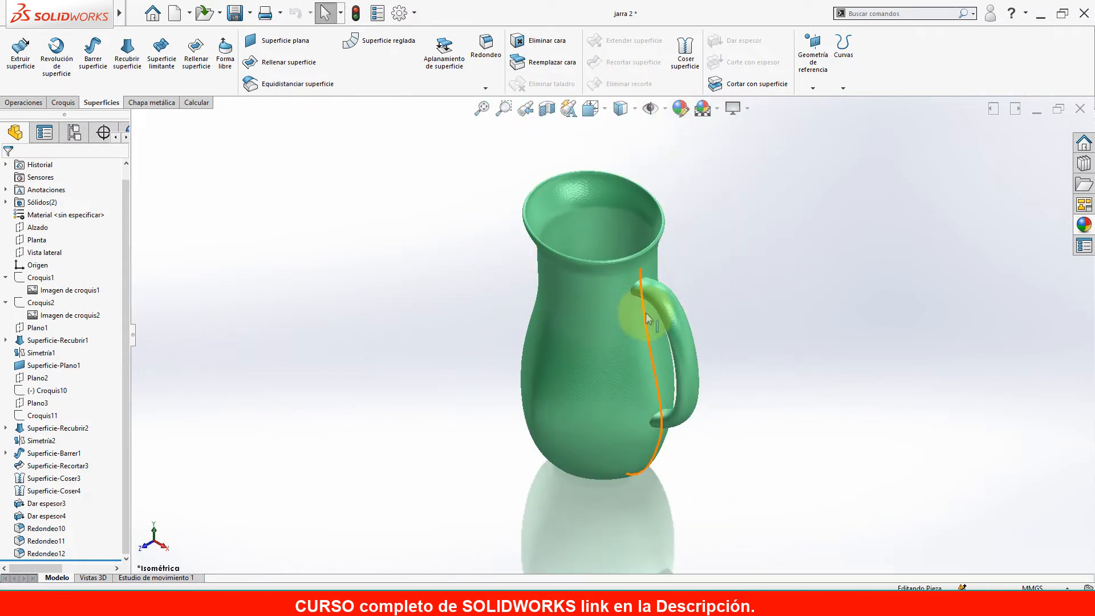
Create a new part document and start a sketch on the Alzado plane.
click(1036, 110)
click(174, 12)
double_click(444, 288)
click(63, 103)
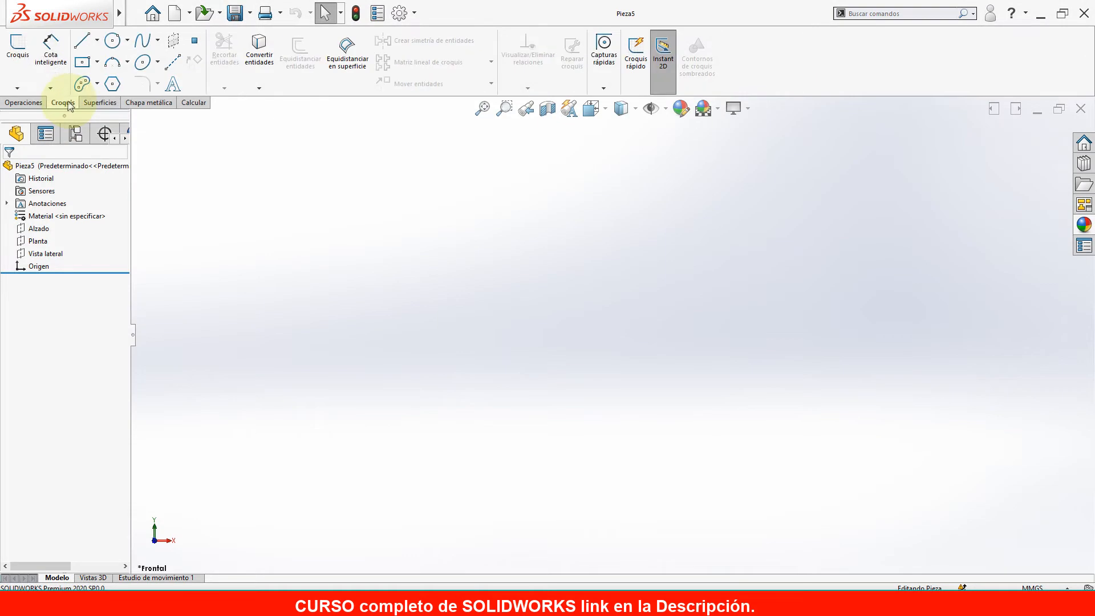
click(17, 46)
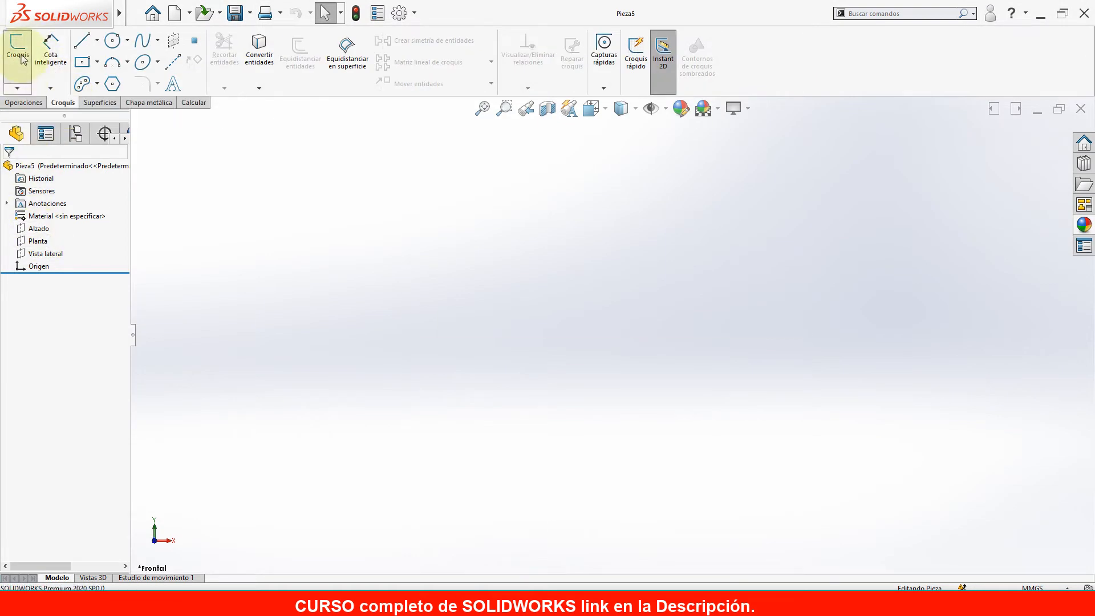
click(429, 231)
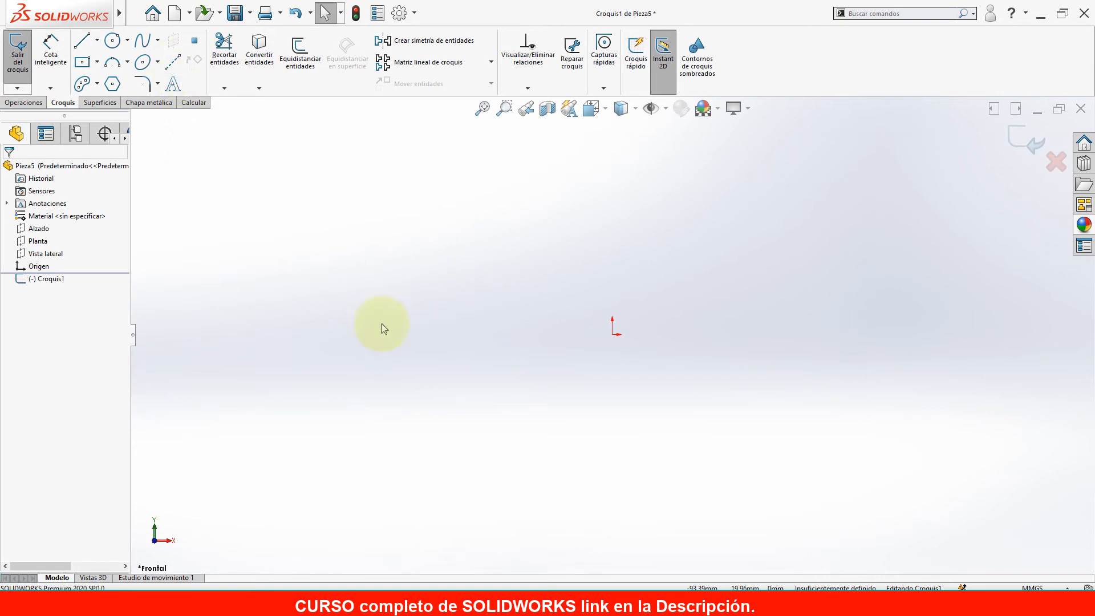
Sketch a horizontal construction line about 40 mm long passing through the origin.
right_drag(392, 331, 367, 335)
key(s)
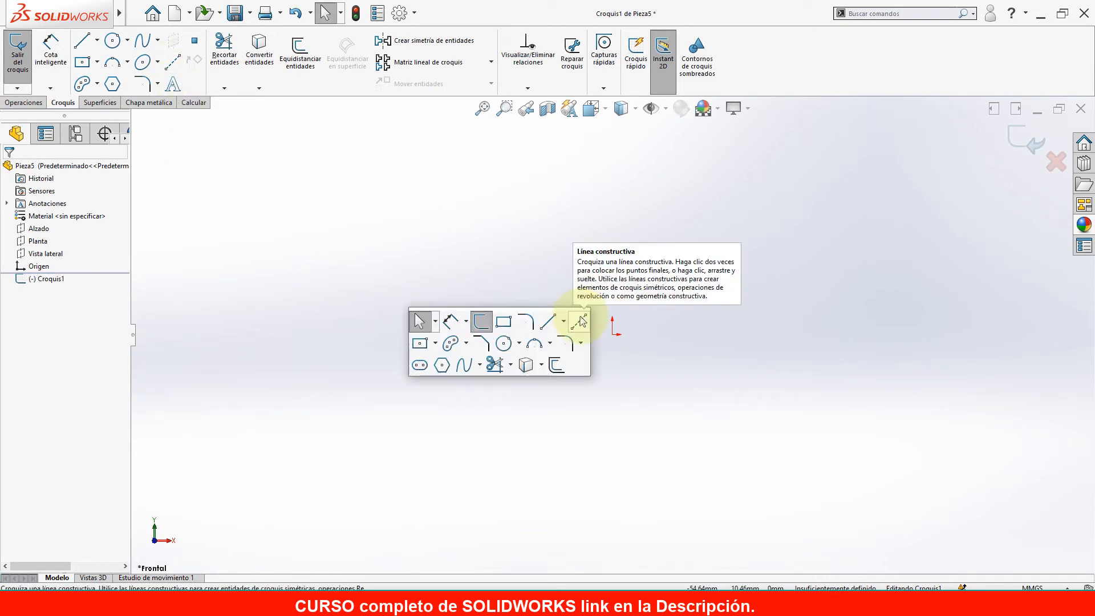
click(580, 322)
click(573, 335)
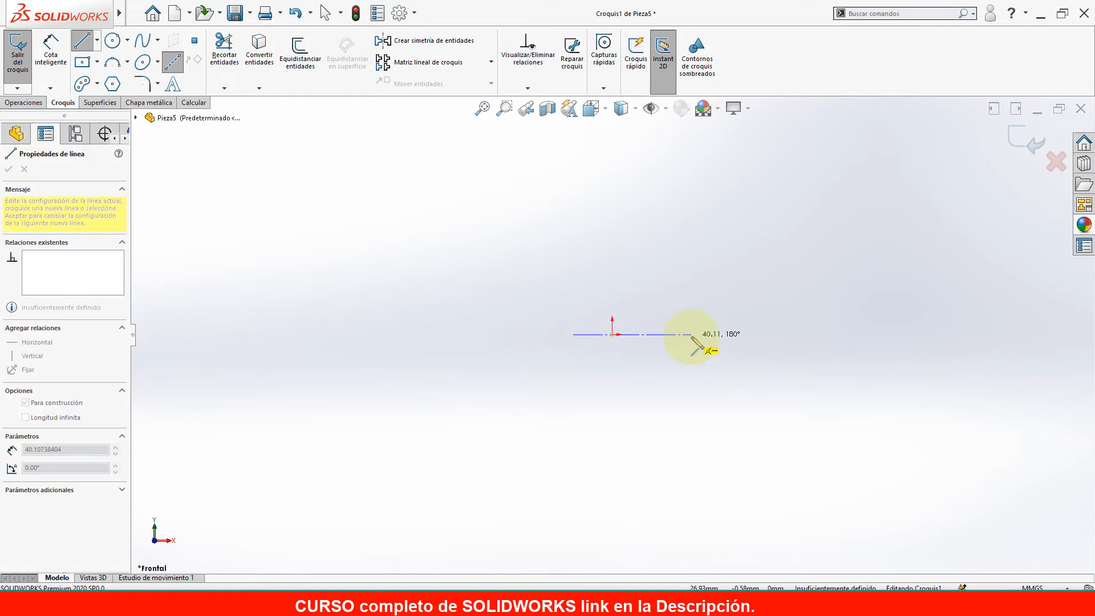
click(687, 336)
Dimension the horizontal construction line's length and set it to 48 mm.
scroll(626, 332, down, 4)
right_drag(670, 379, 661, 328)
click(661, 345)
click(650, 369)
text(4)
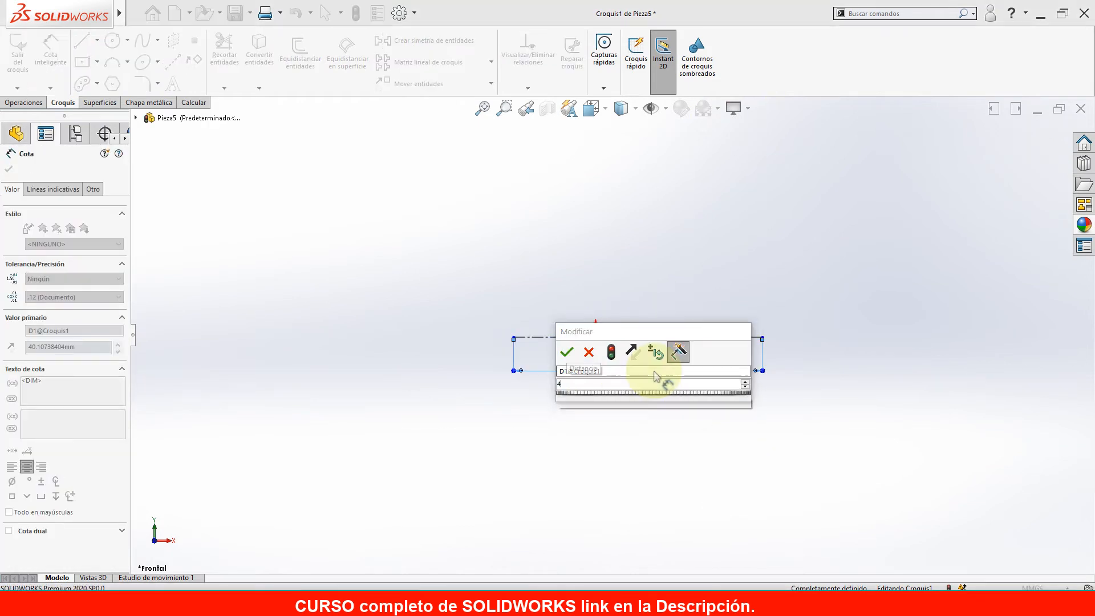
text(8)
key(Return)
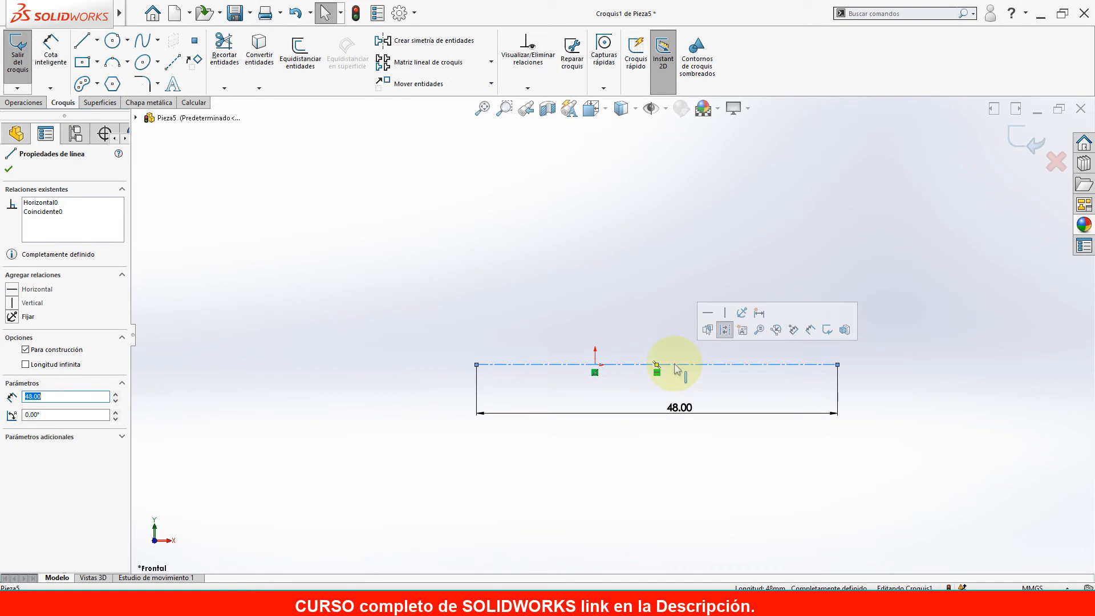
Add a midpoint relation between the construction line and the origin.
ctrl+click(596, 366)
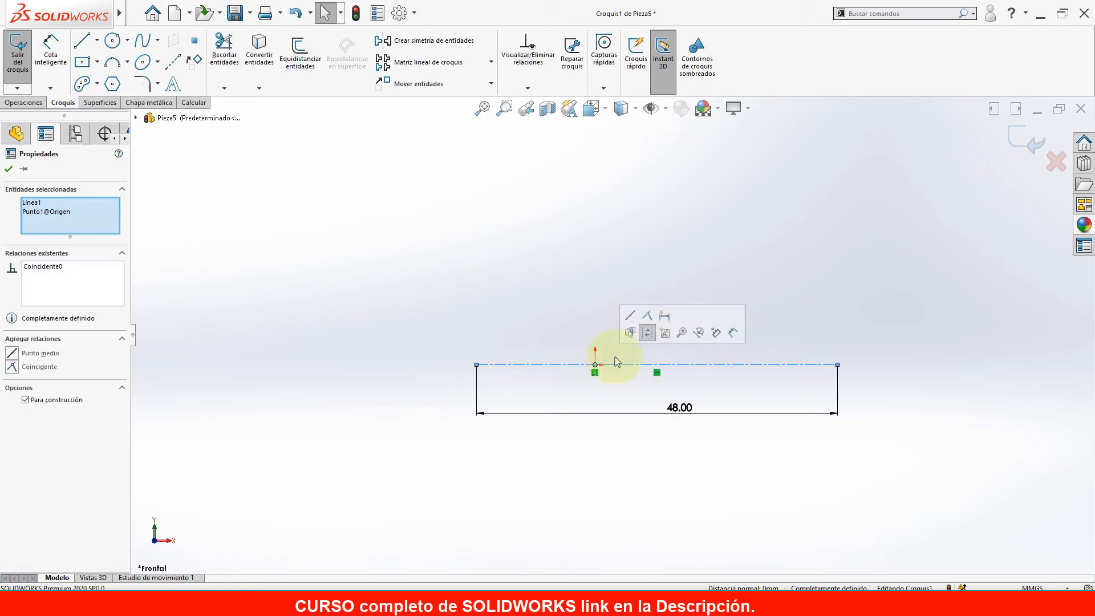
click(632, 319)
scroll(750, 291, up, 4)
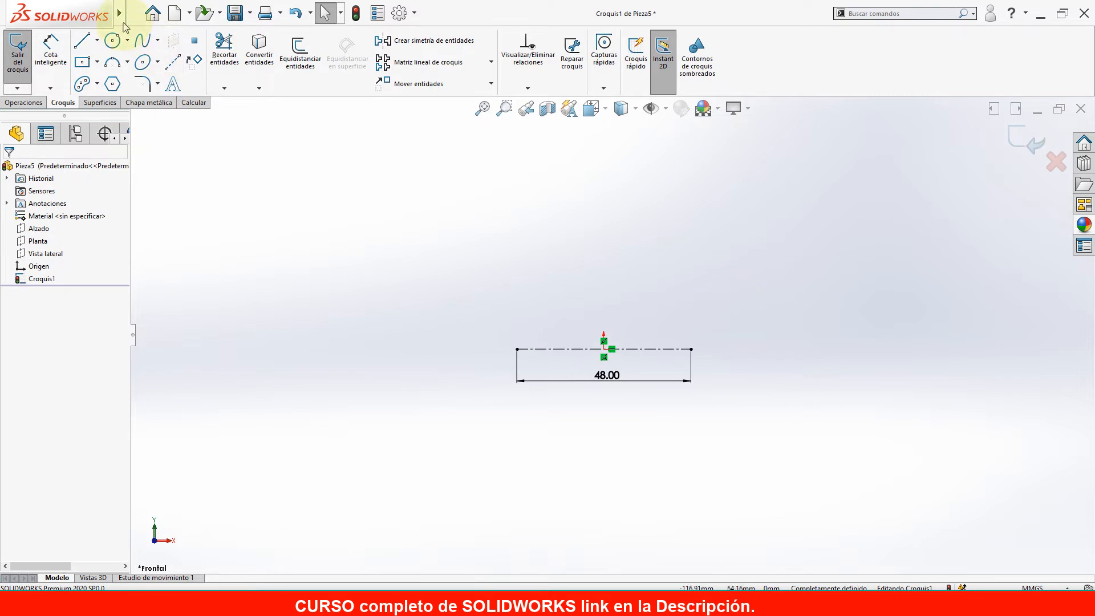
Start inserting a sketch picture and select the image file Jarra.
mouse_move(119, 12)
click(260, 15)
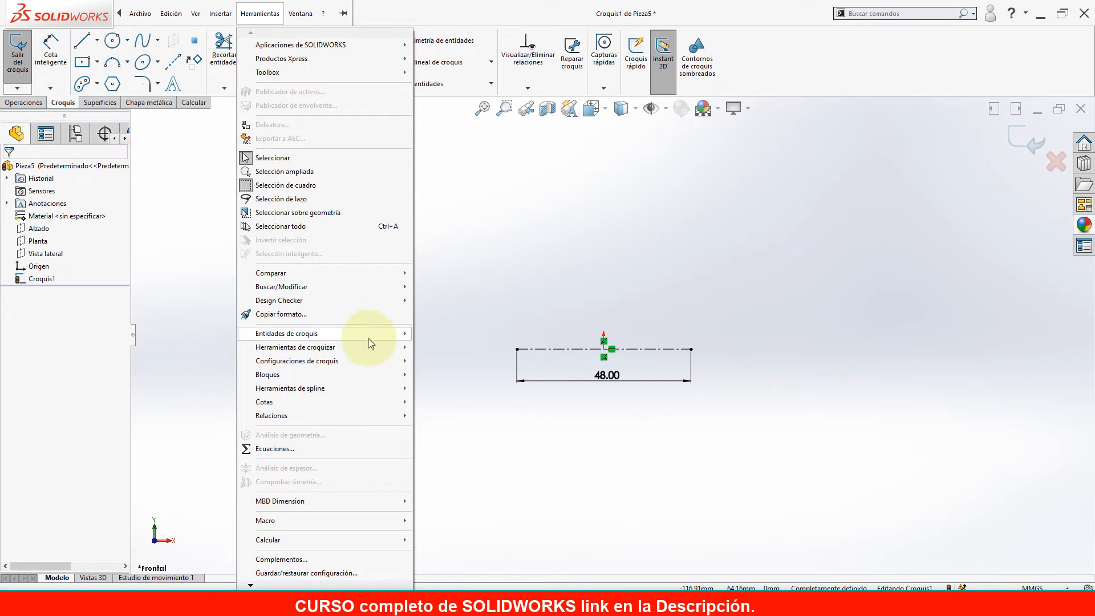
mouse_move(370, 350)
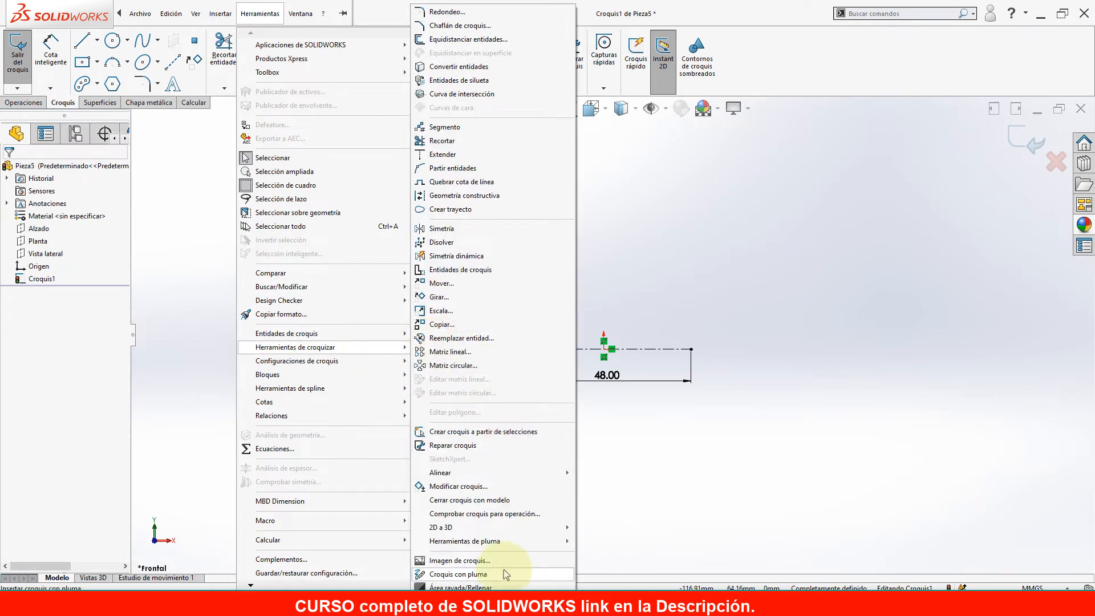
click(484, 565)
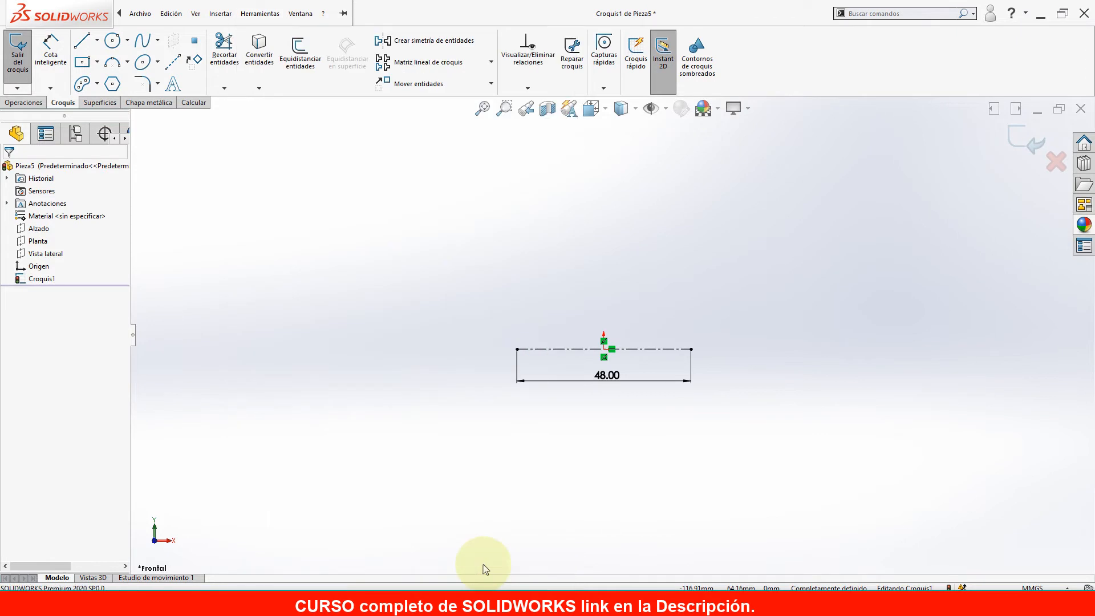
click(223, 107)
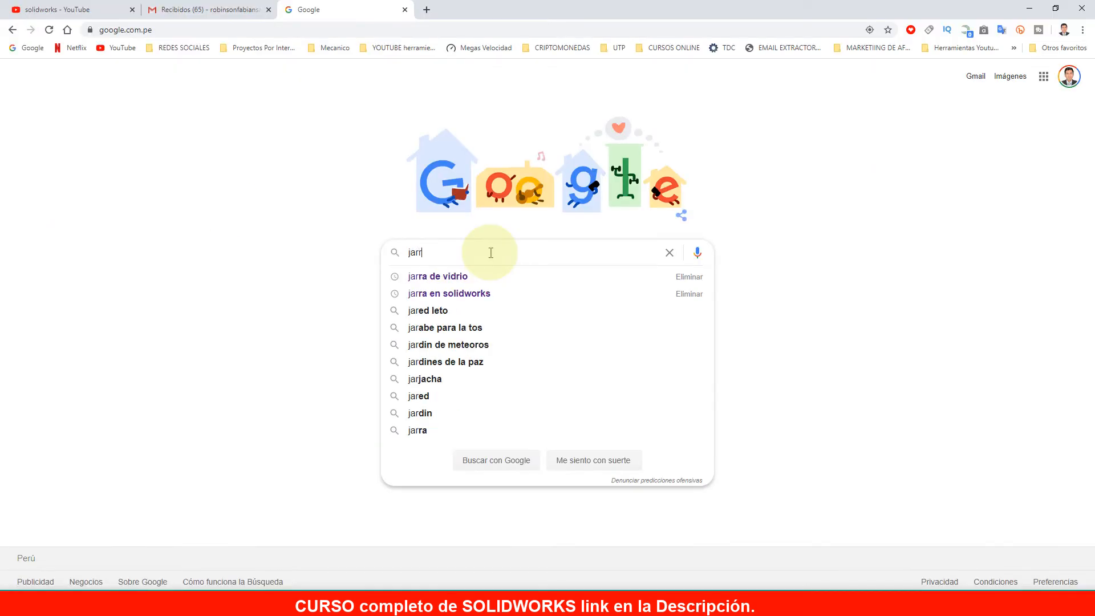
Search Google Images in the web browser for "jarra de vidrio" and preview the Pasabache glass jug picture as a reference example.
text(ra de vidrio)
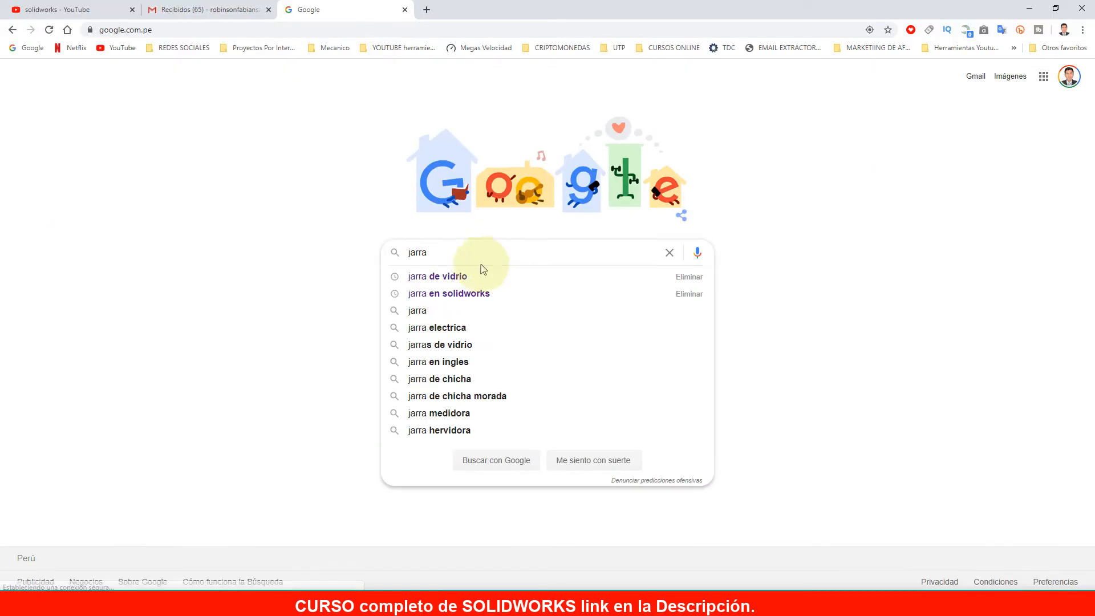
click(474, 277)
click(474, 277)
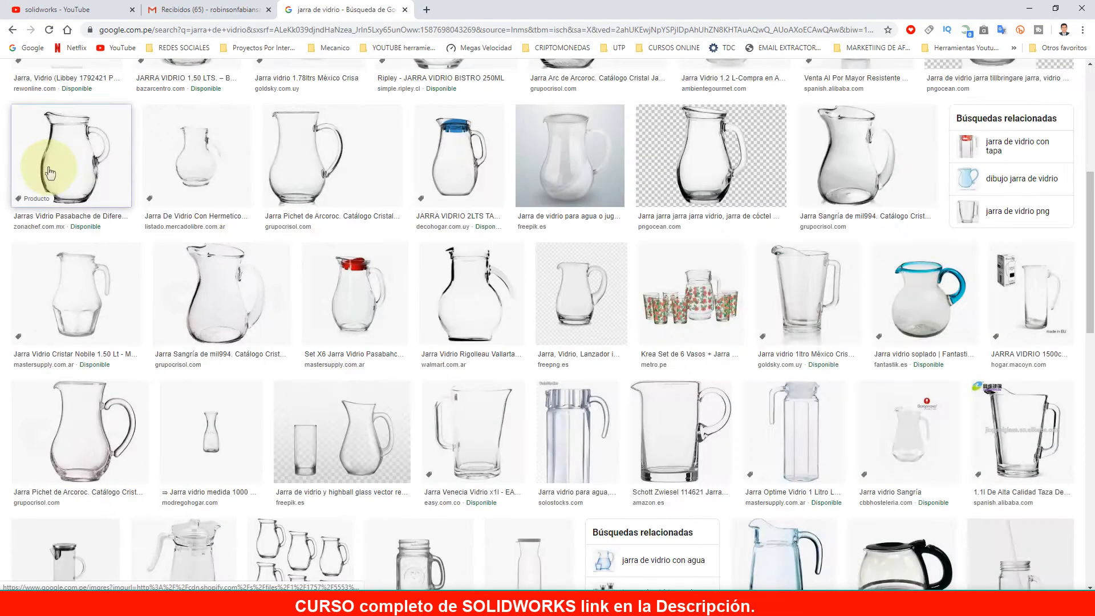
click(50, 173)
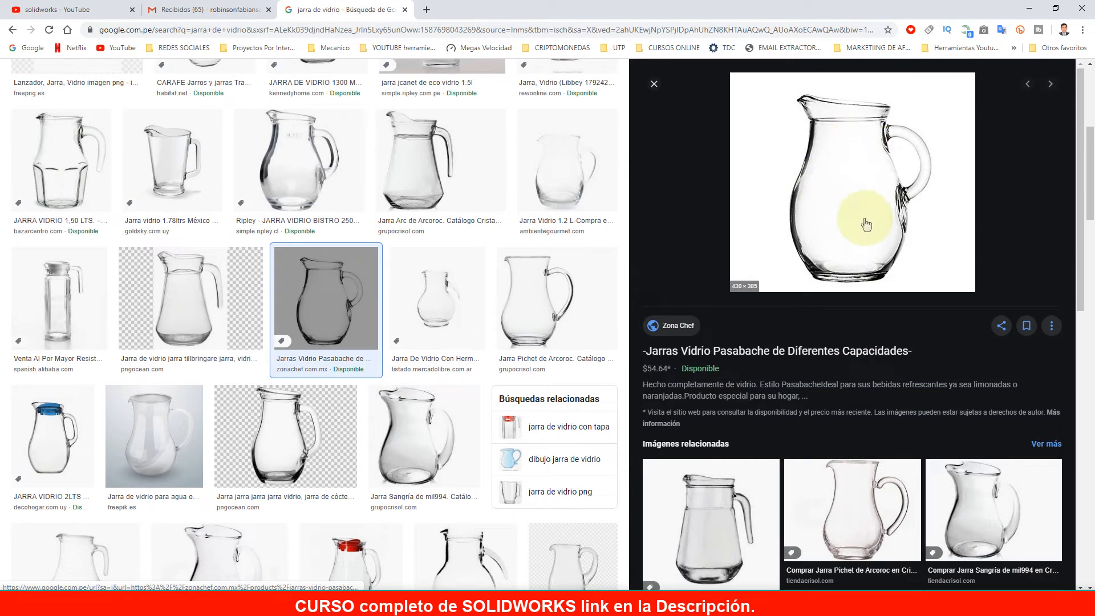
scroll(860, 285, up, 6)
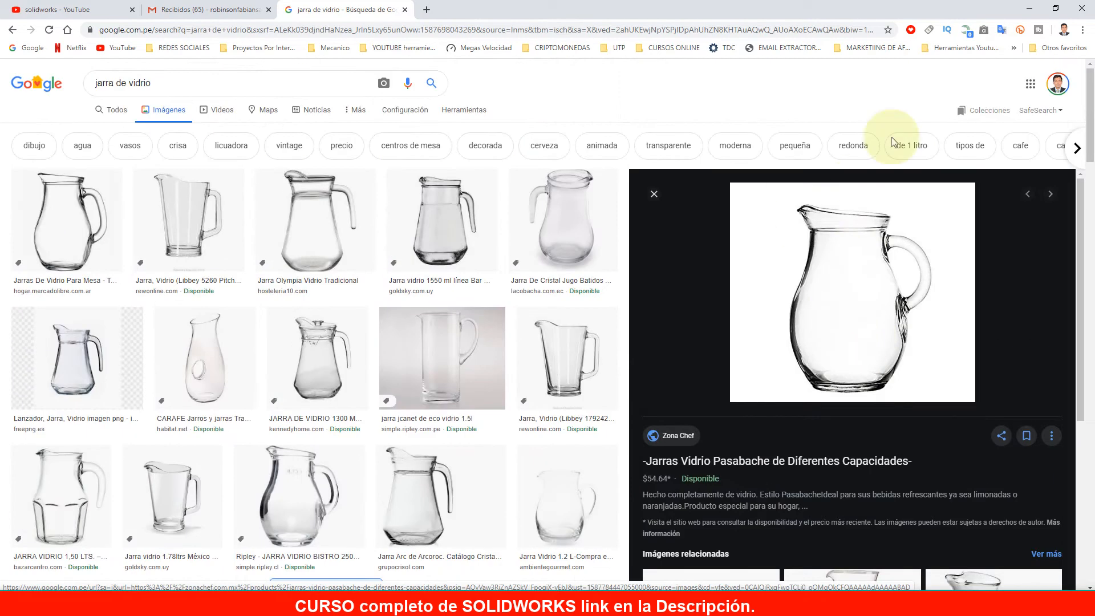
click(1028, 10)
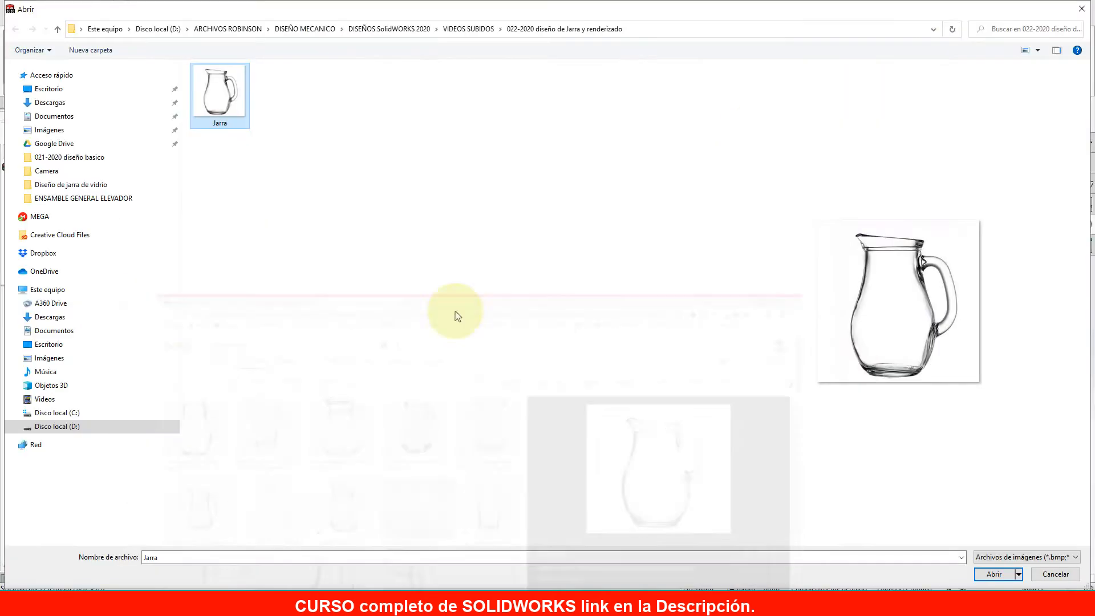
Insert the Jarra image into the sketch and set its size to 190 mm with the aspect ratio locked.
double_click(222, 91)
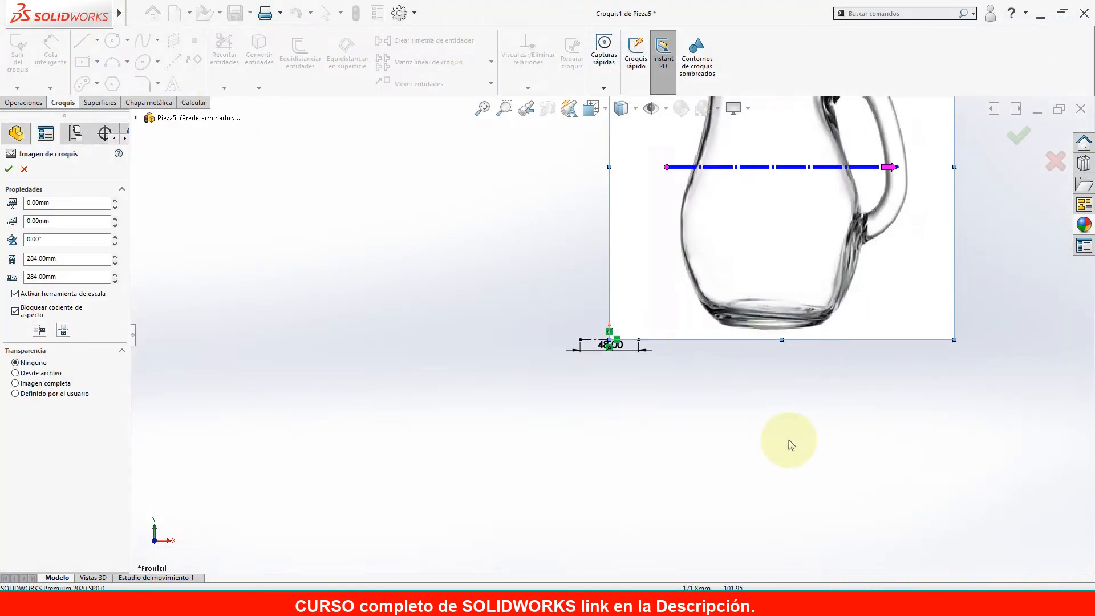
double_click(71, 257)
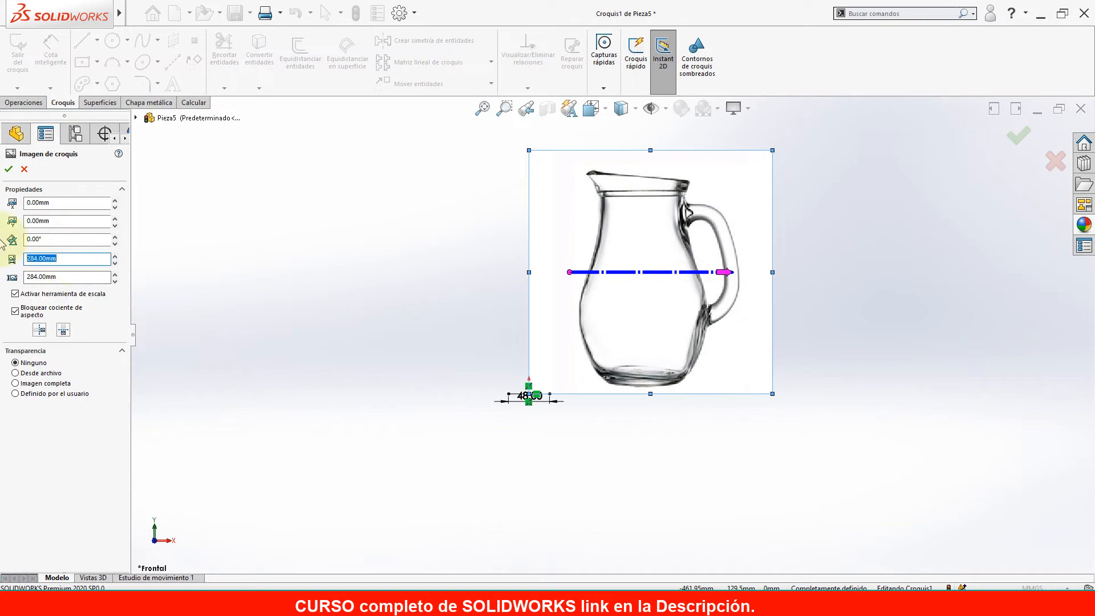
text(190)
key(Return)
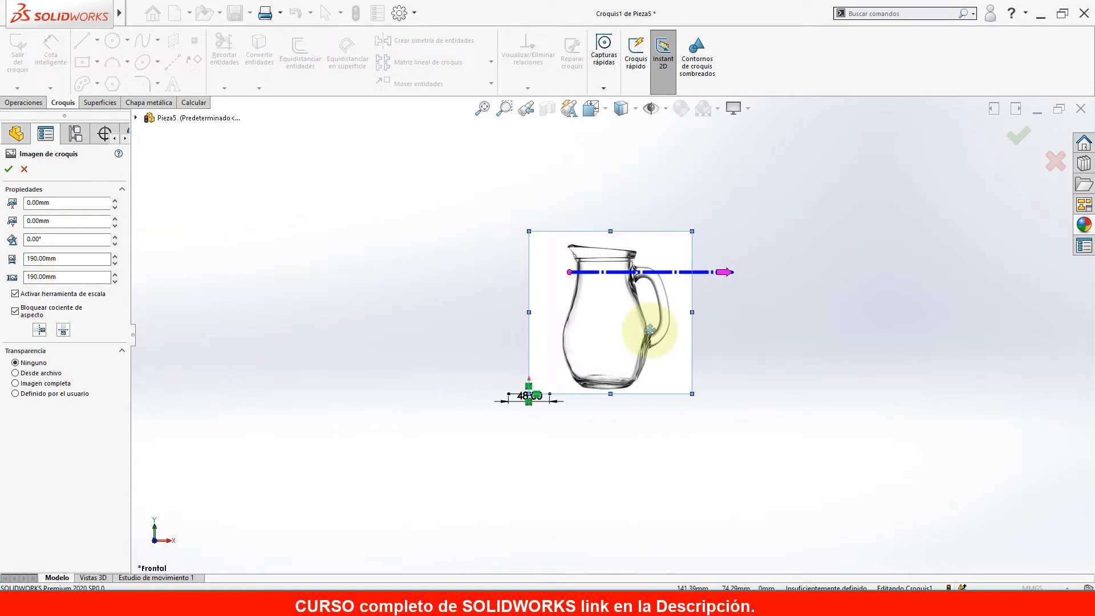
Turn off the picture's scale tool and move the image so the jug's base sits centred on the 48 mm construction line.
scroll(639, 394, up, 2)
click(16, 296)
drag(536, 336, 456, 321)
scroll(505, 374, down, 7)
mouse_move(508, 371)
mouse_down()
mouse_move(499, 361)
mouse_move(428, 416)
mouse_up()
scroll(458, 411, down, 4)
drag(496, 383, 542, 352)
scroll(524, 409, up, 2)
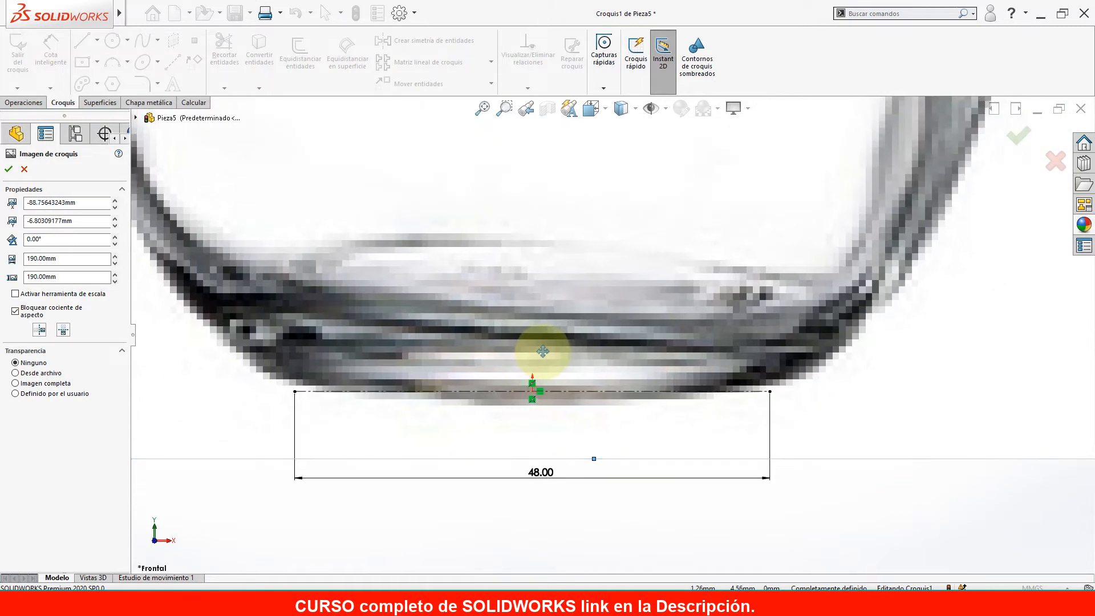
scroll(543, 351, up, 10)
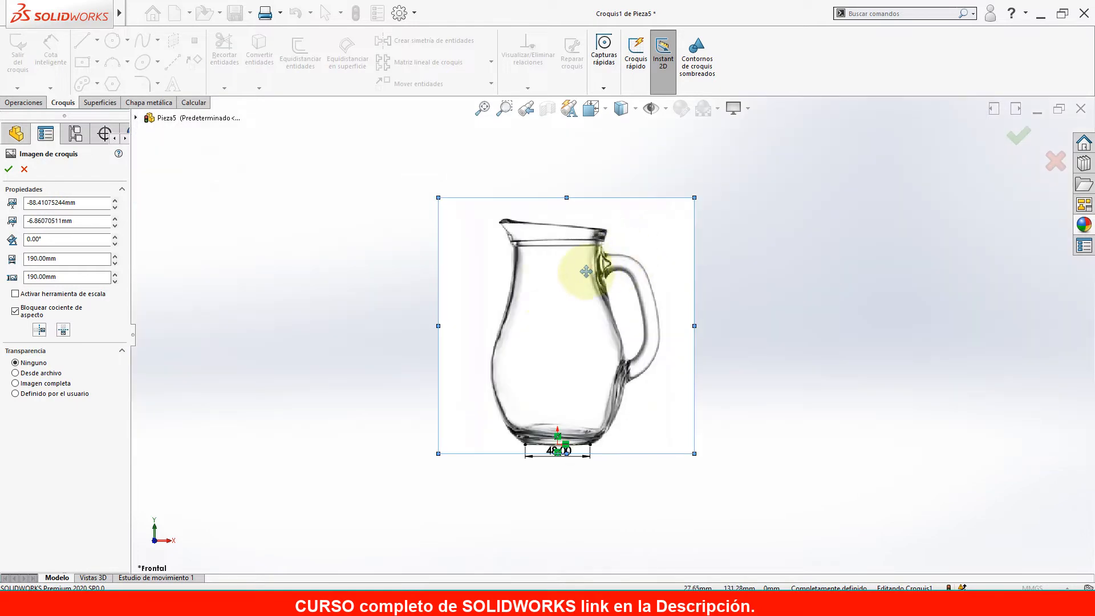
drag(71, 259, 15, 255)
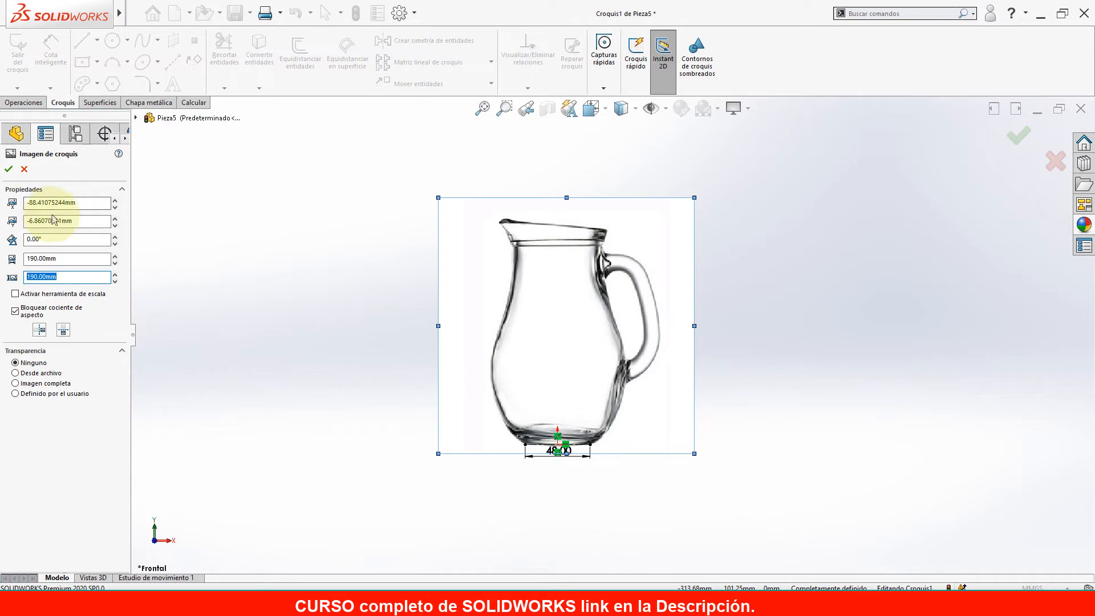
click(9, 169)
Apply full-image transparency of 0.60 to the jug picture and exit the sketch.
click(501, 305)
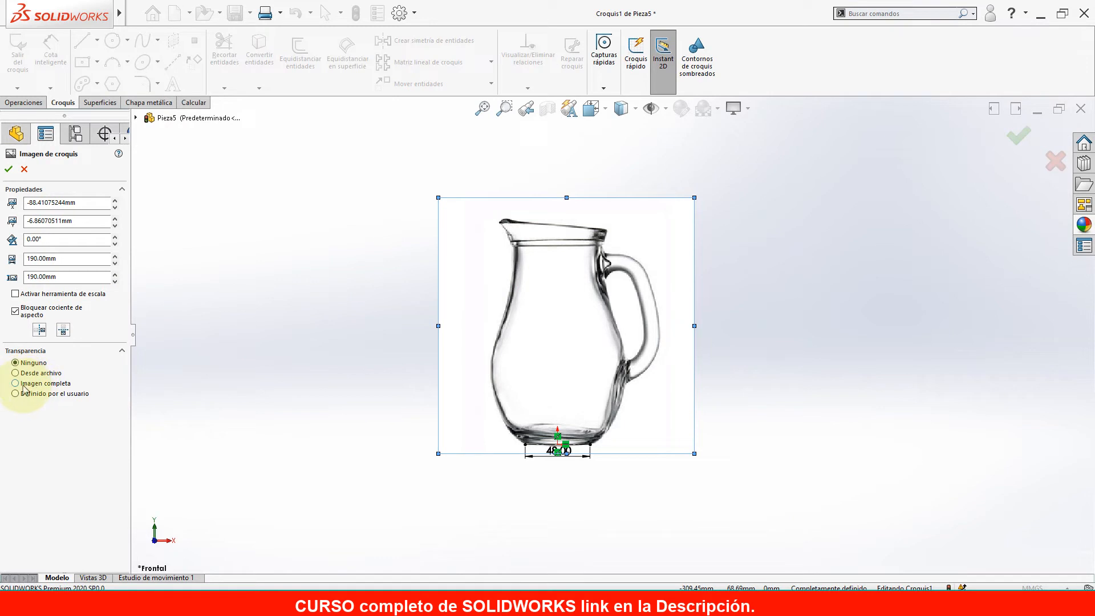
mouse_move(65, 423)
mouse_down()
mouse_move(53, 425)
mouse_move(81, 420)
mouse_move(59, 422)
mouse_up()
mouse_move(611, 306)
middle_down()
mouse_move(733, 354)
mouse_move(594, 325)
mouse_move(509, 352)
middle_up()
mouse_move(59, 422)
mouse_down()
mouse_move(28, 424)
mouse_move(72, 425)
mouse_up()
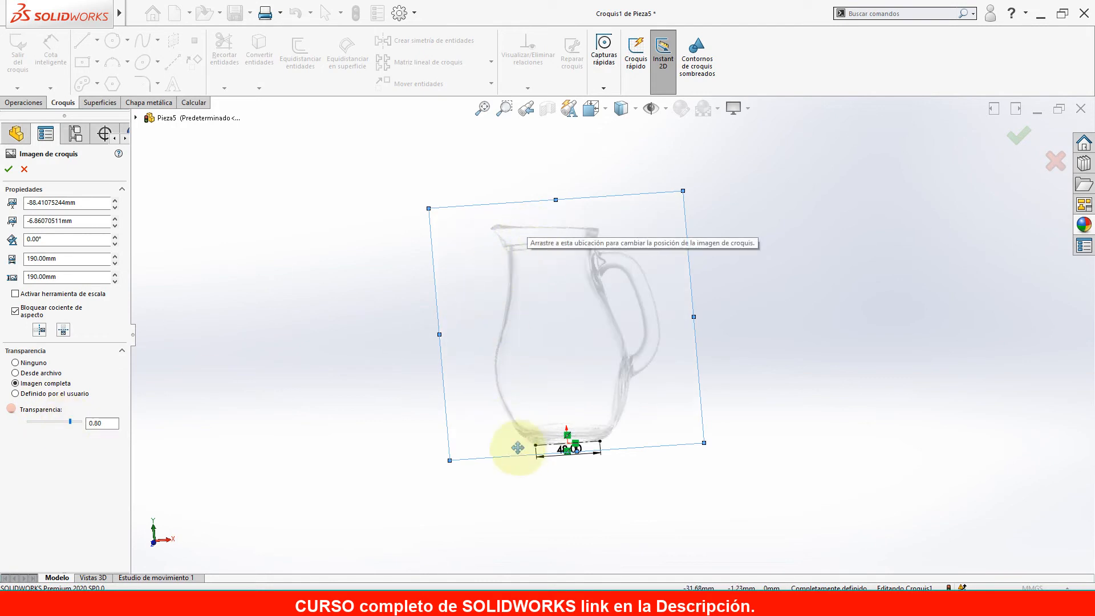
drag(70, 422, 61, 423)
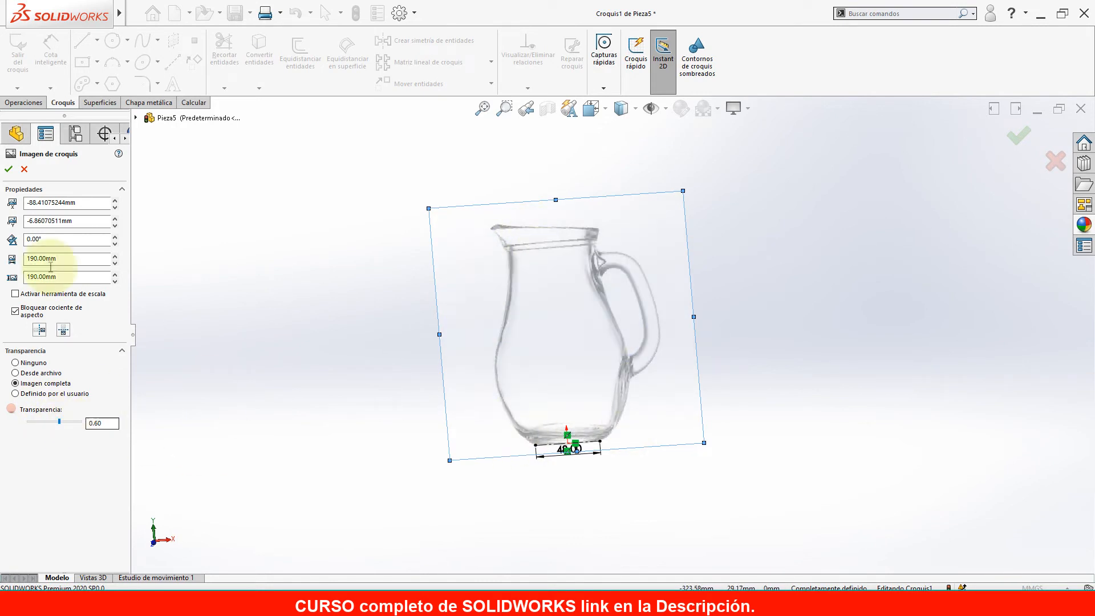
click(8, 169)
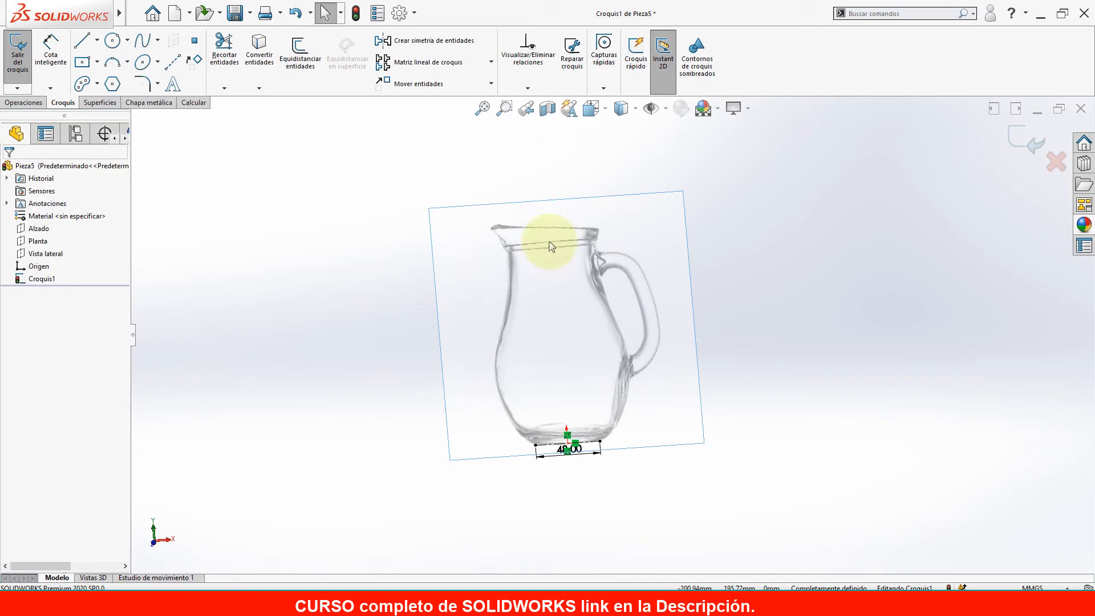
click(1023, 138)
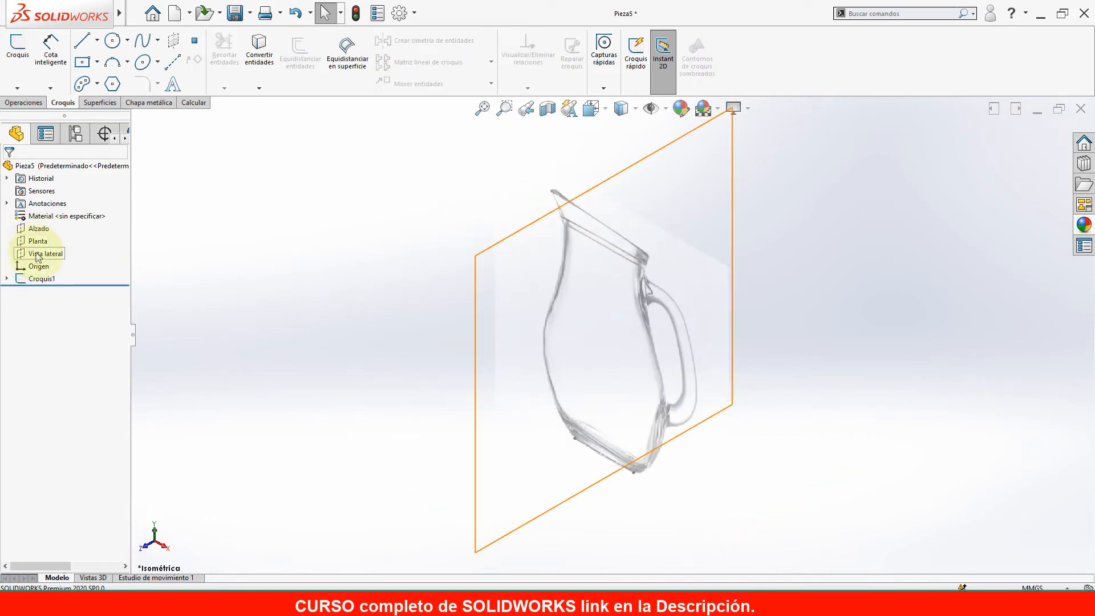
Start a sketch on the Vista lateral plane, viewed head-on, and draw a horizontal construction line about 76 mm long through the origin.
click(37, 254)
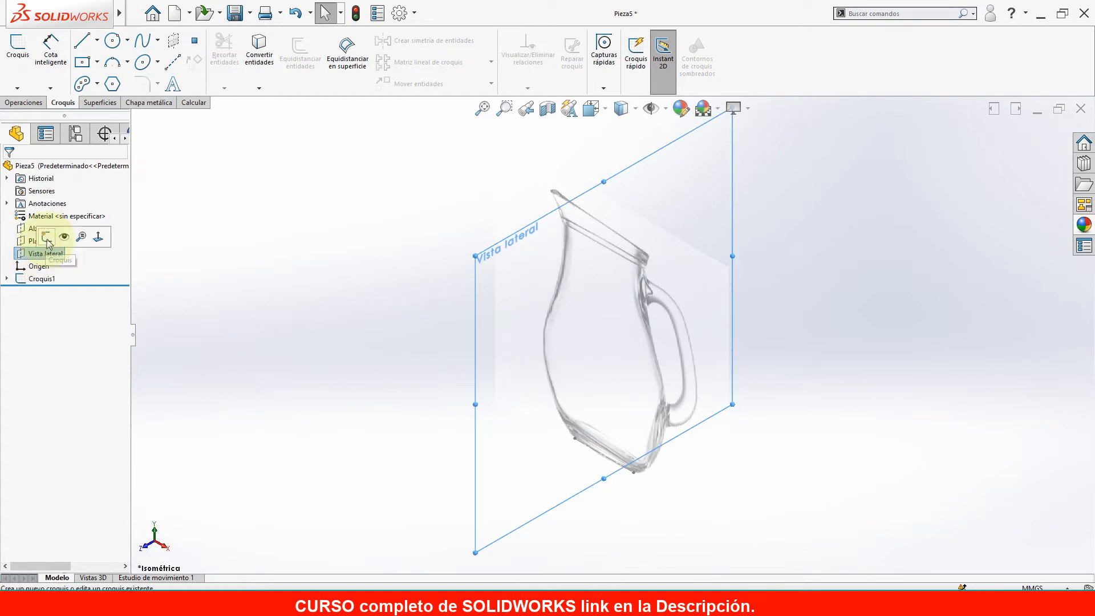
click(47, 237)
key(space)
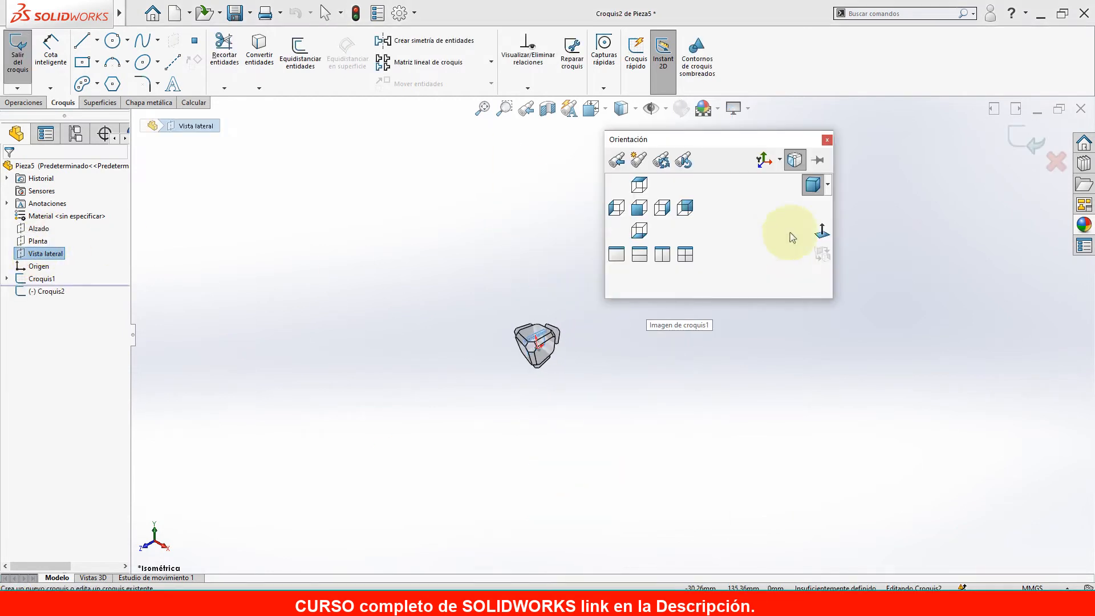
click(822, 231)
click(172, 62)
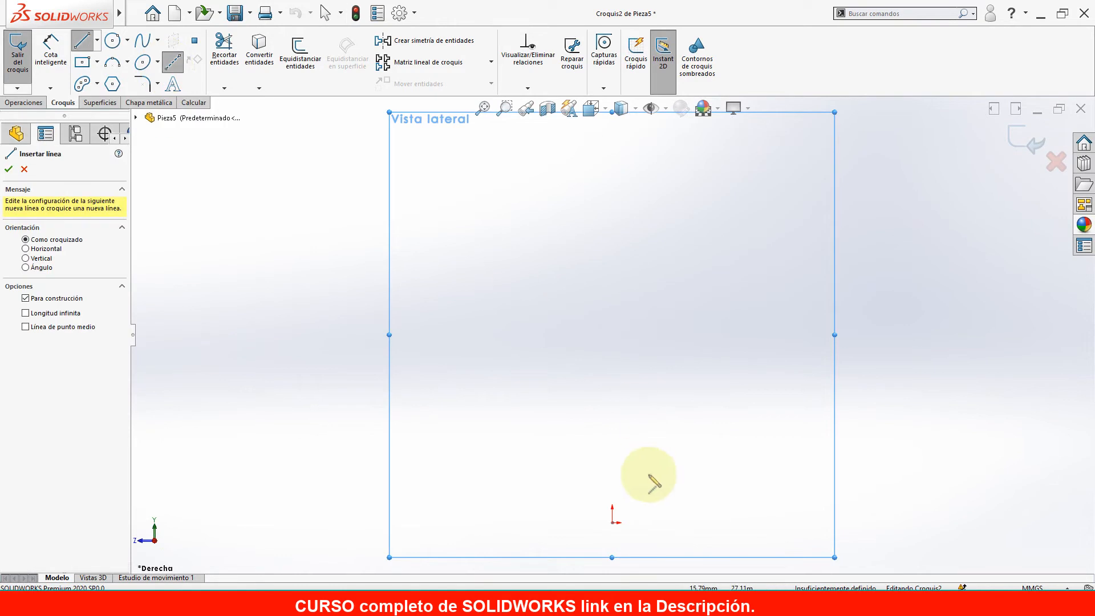
click(553, 522)
click(715, 523)
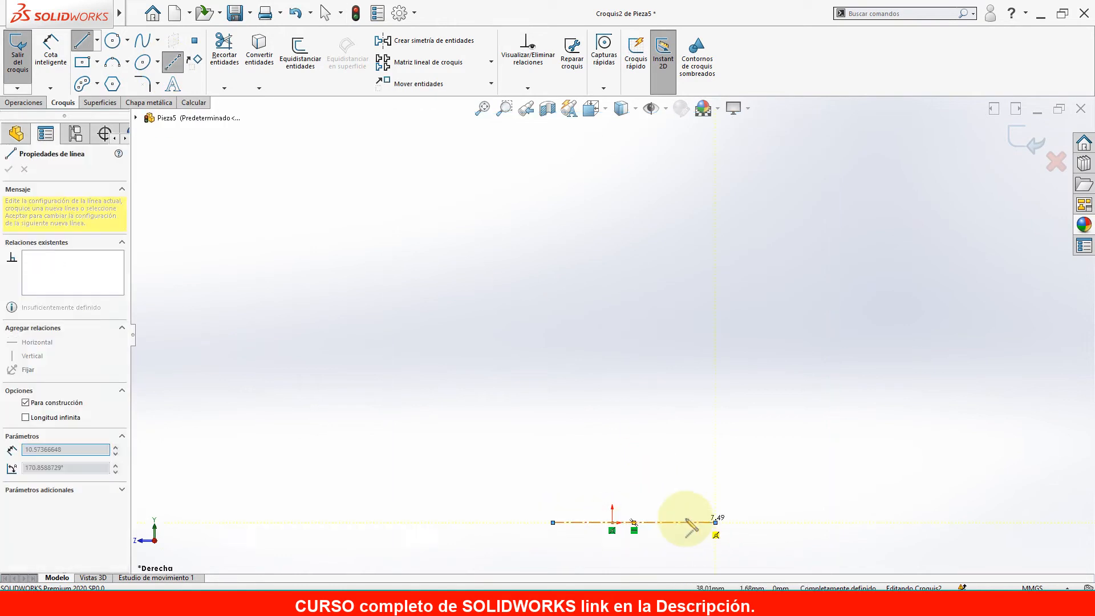
Dimension the construction line's length as 48 mm.
scroll(697, 522, down, 4)
right_drag(665, 443, 662, 349)
click(644, 477)
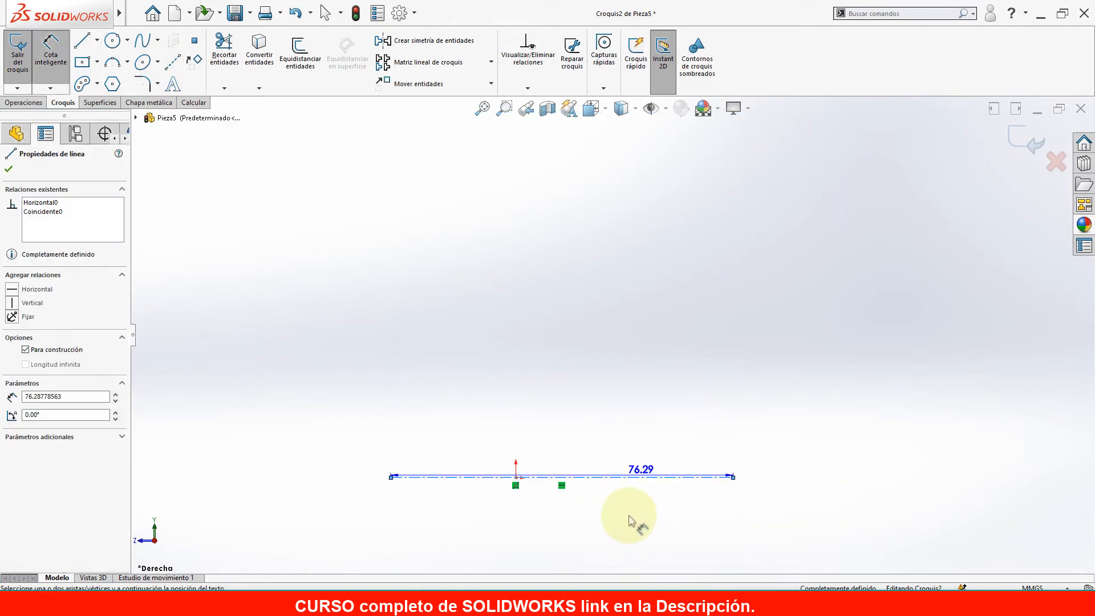
click(631, 515)
text(48)
key(Return)
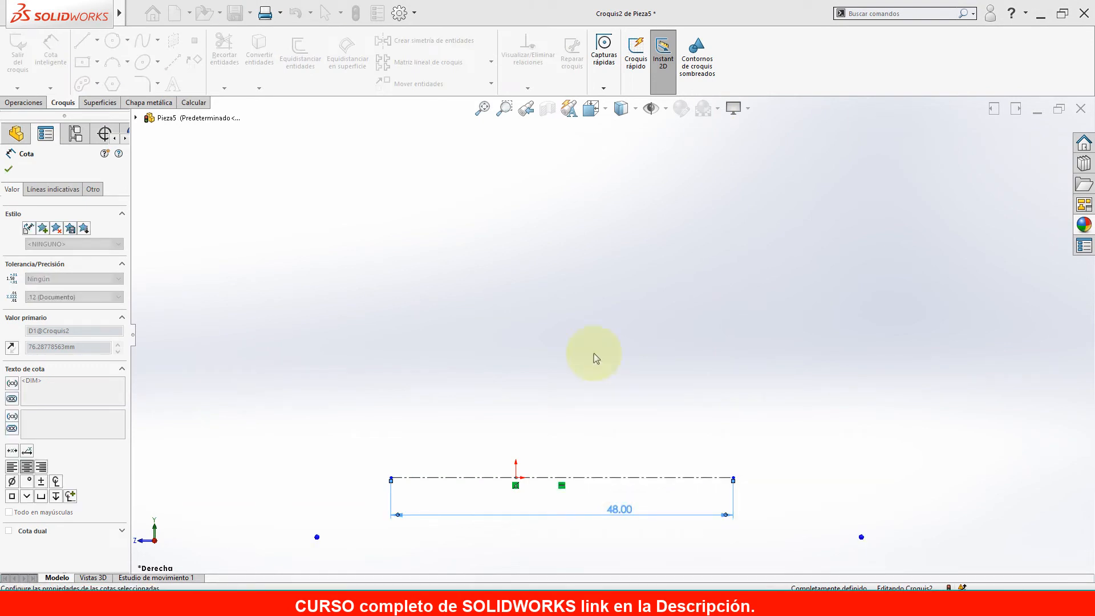
key(Escape)
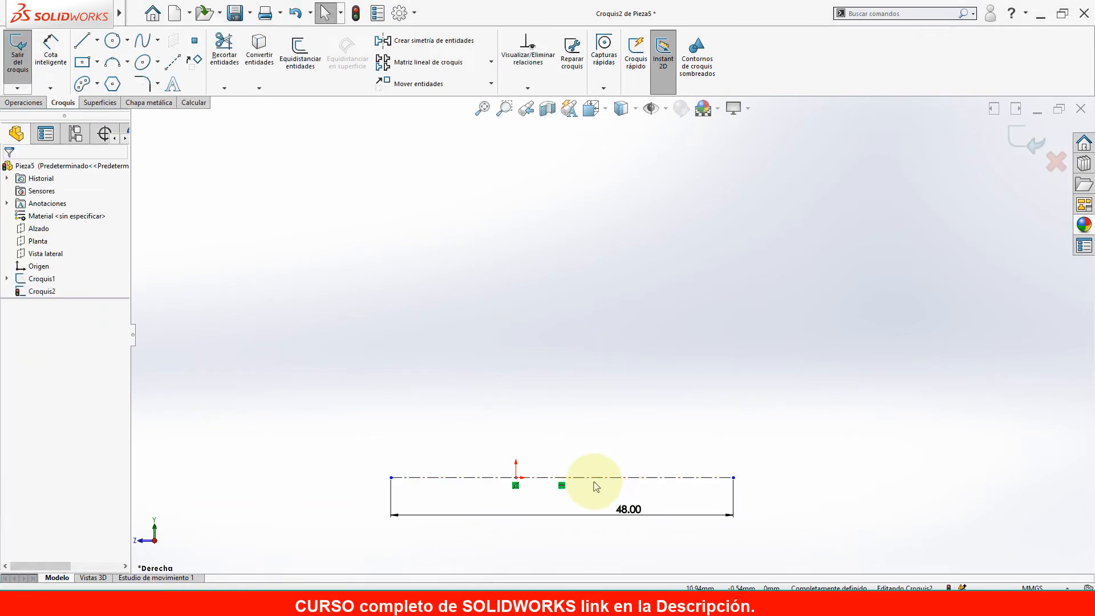
Make the origin the midpoint of the construction line and centre its dimension text beneath it.
click(596, 477)
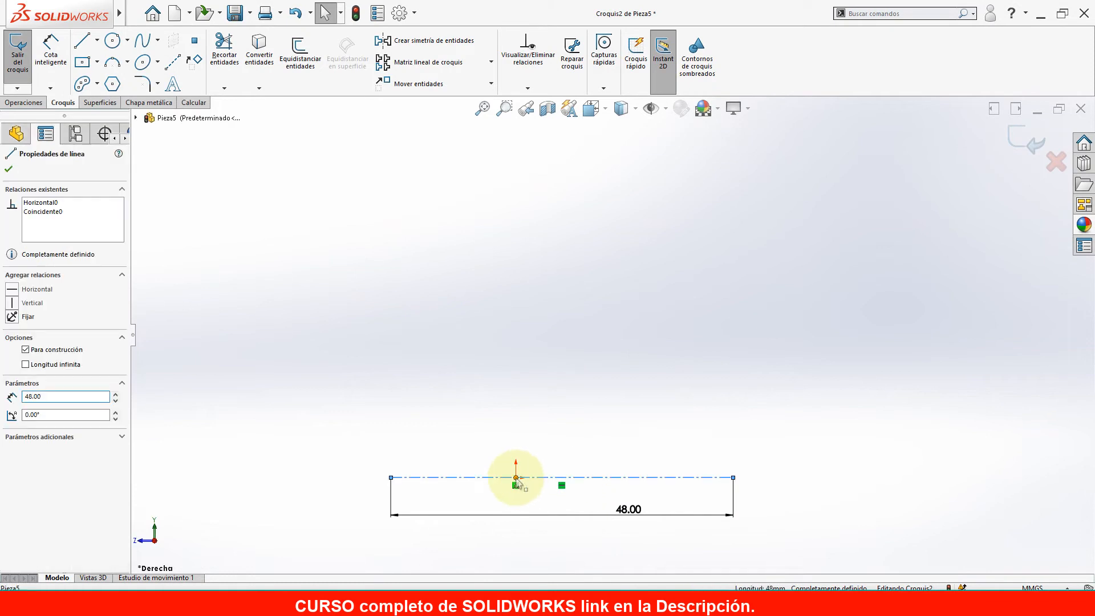
ctrl+click(516, 479)
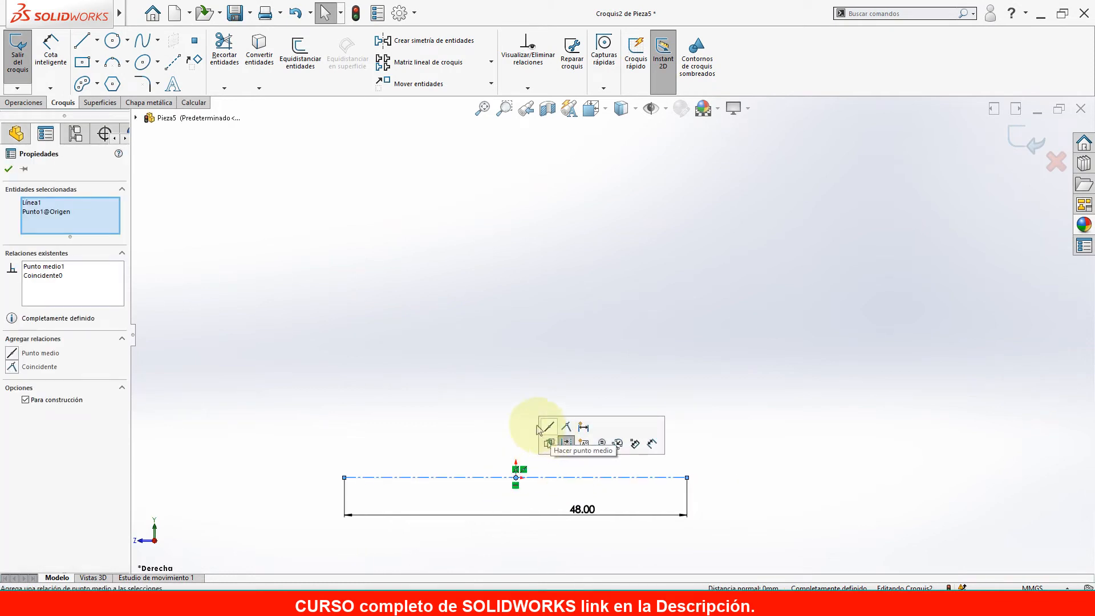
click(427, 367)
scroll(490, 325, up, 8)
scroll(673, 228, down, 3)
scroll(534, 483, down, 6)
drag(610, 473, 527, 485)
click(520, 323)
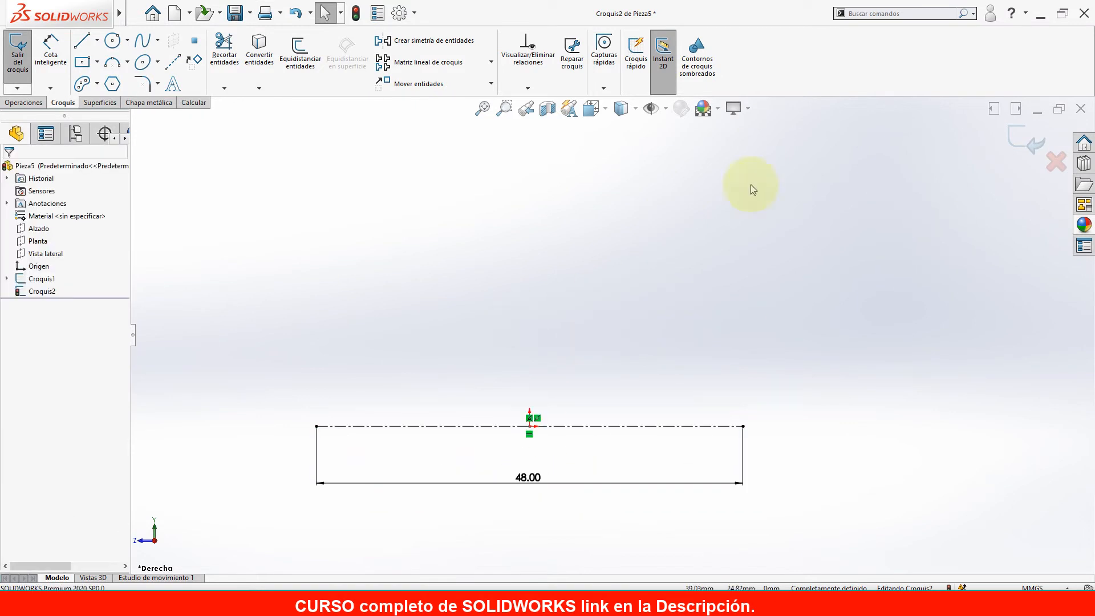
Insert the Jarra image as a sketch picture in the side-plane sketch.
click(195, 14)
mouse_move(254, 12)
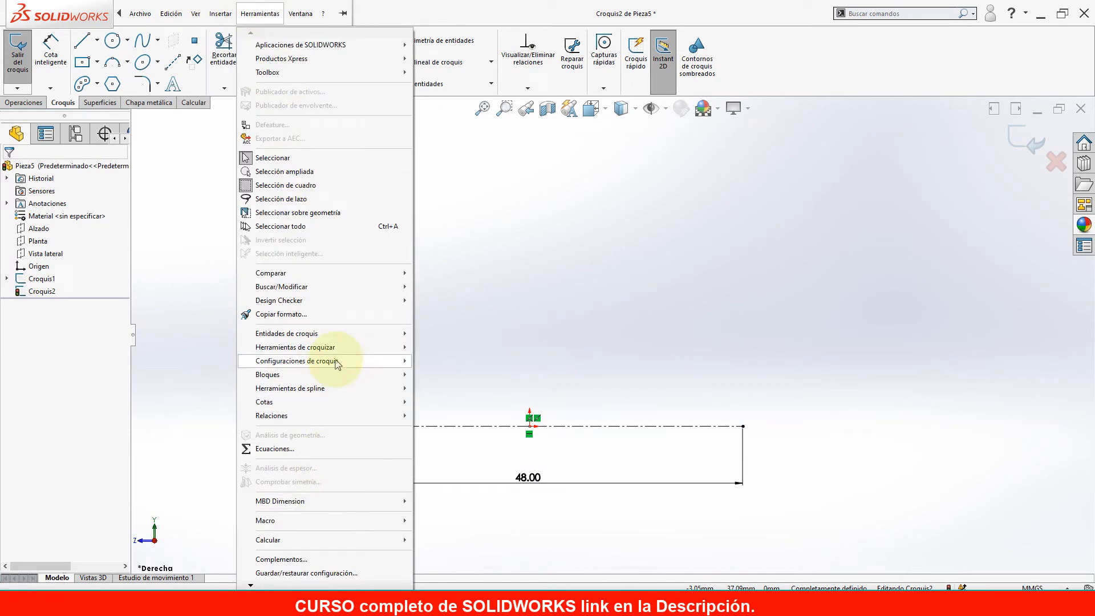
mouse_move(335, 351)
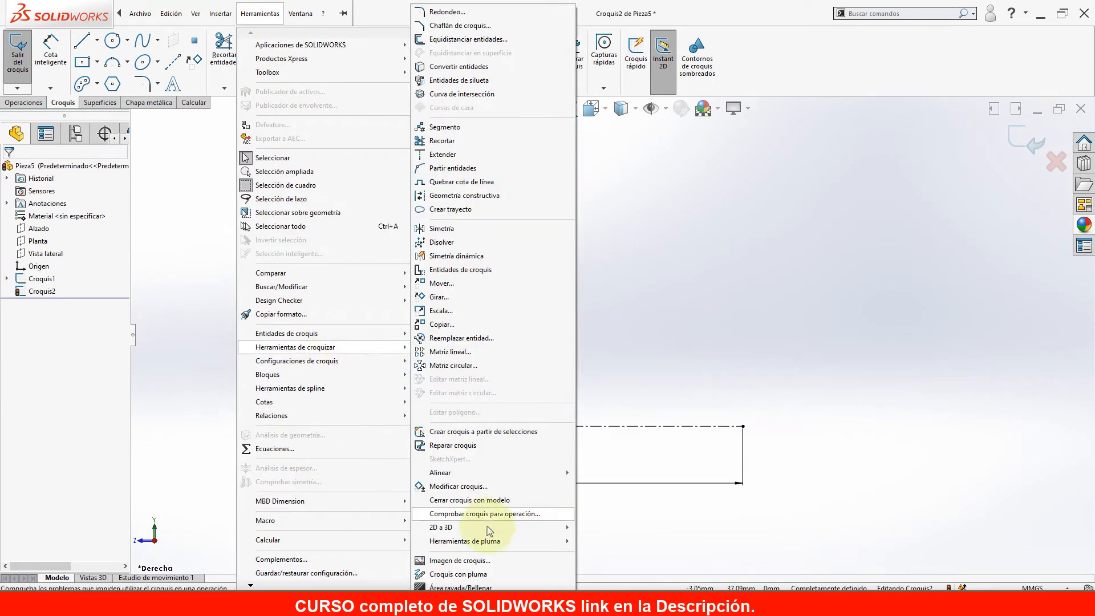
click(479, 563)
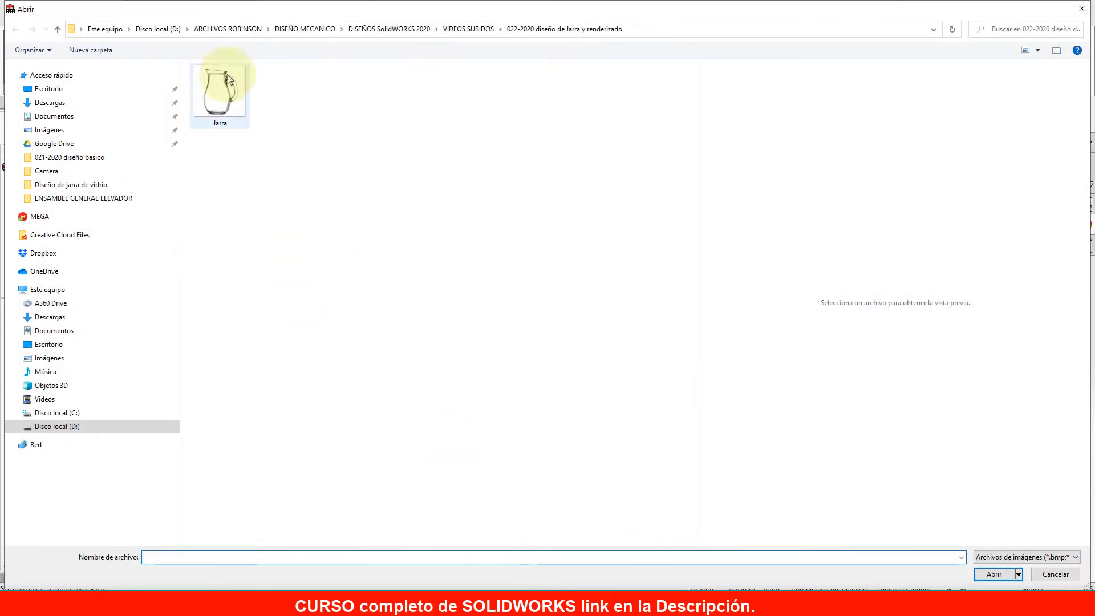
double_click(231, 92)
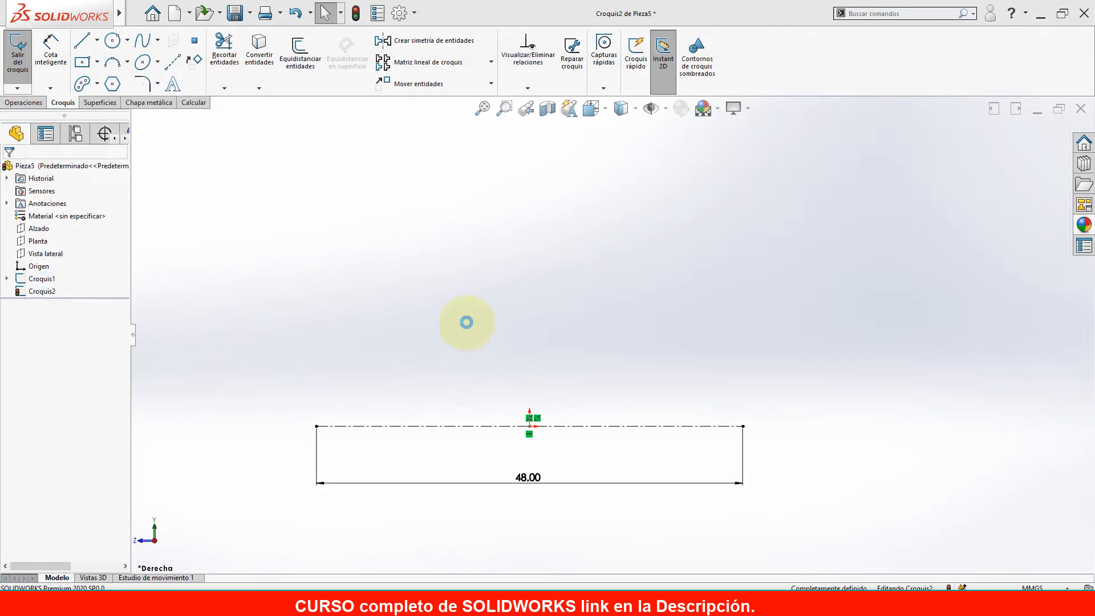
Set the sketch picture's size to 190 mm with the aspect ratio locked.
scroll(657, 342, up, 3)
drag(69, 259, 2, 259)
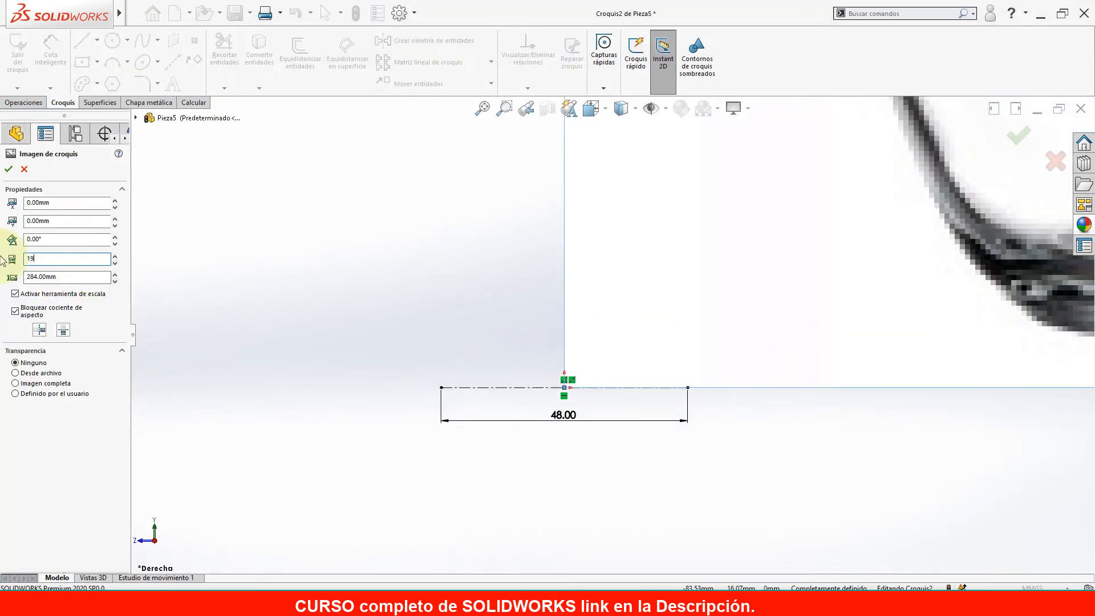
key(Return)
click(70, 259)
drag(76, 274, 35, 272)
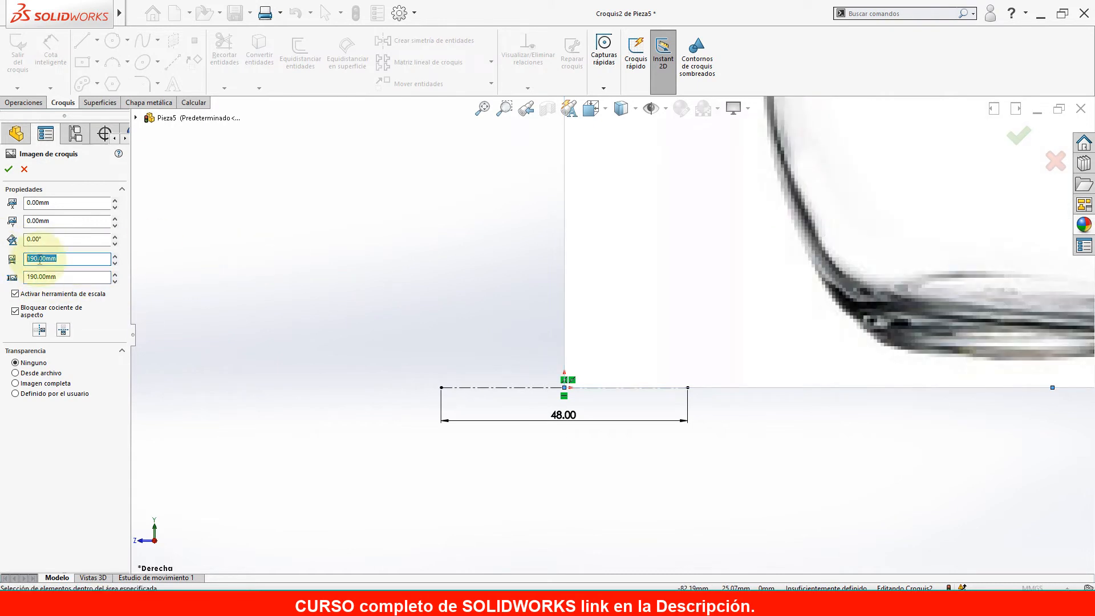
scroll(652, 325, up, 5)
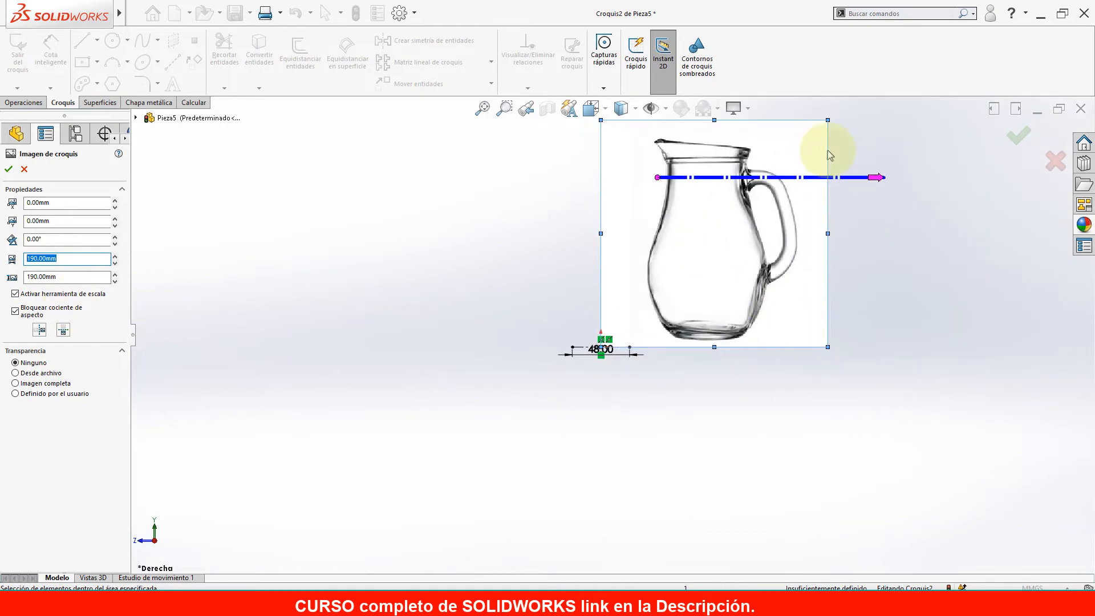
scroll(684, 239, up, 2)
scroll(667, 251, down, 3)
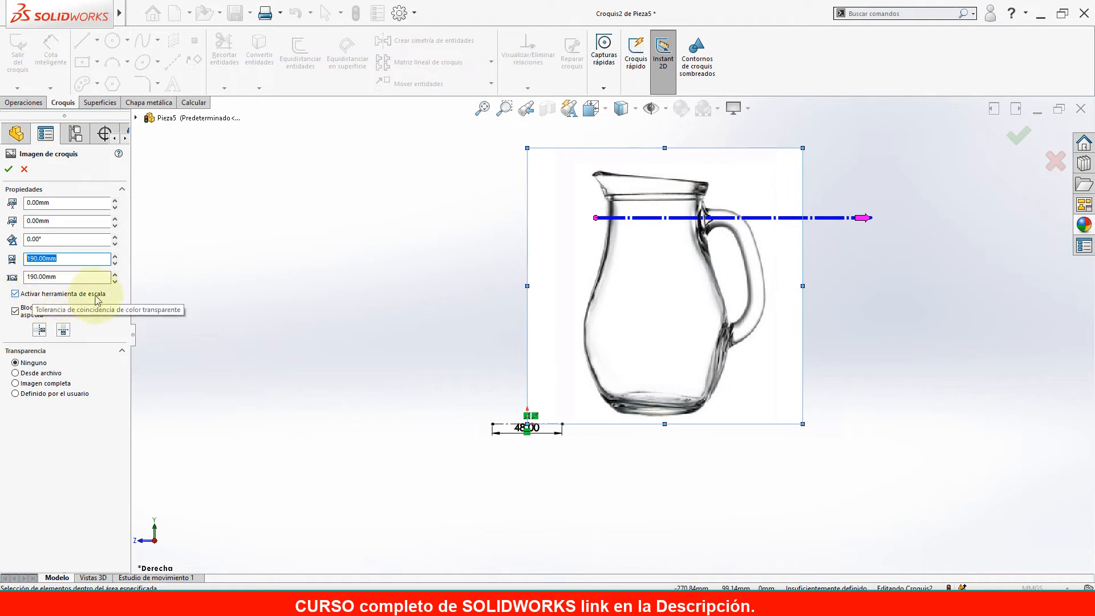
Turn off the picture's scale tool and move the image so the jug's base sits centred on the 48 mm construction line.
click(15, 293)
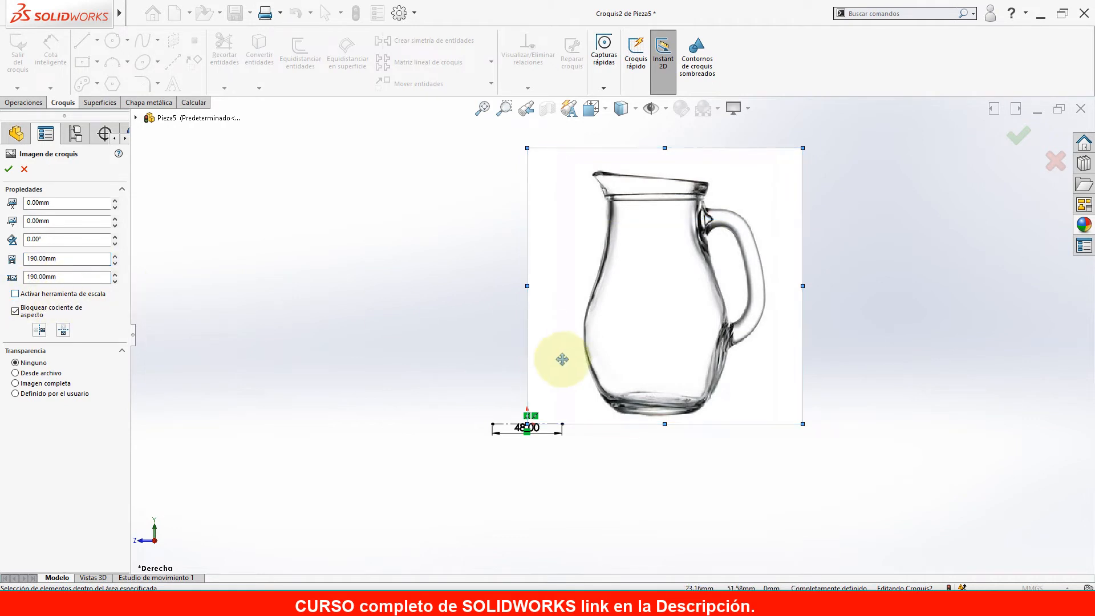
scroll(593, 403, down, 5)
mouse_move(711, 435)
mouse_down()
mouse_move(464, 423)
mouse_move(405, 440)
mouse_up()
scroll(405, 440, down, 2)
scroll(456, 424, up, 3)
drag(616, 347, 564, 366)
scroll(563, 366, down, 5)
mouse_move(498, 371)
mouse_down()
mouse_move(556, 362)
mouse_move(610, 373)
mouse_up()
scroll(625, 408, up, 5)
Check the side picture against the front one and fine-tune its position to about X -87.37 mm, Y -6.65 mm.
middle_drag(606, 263, 708, 354)
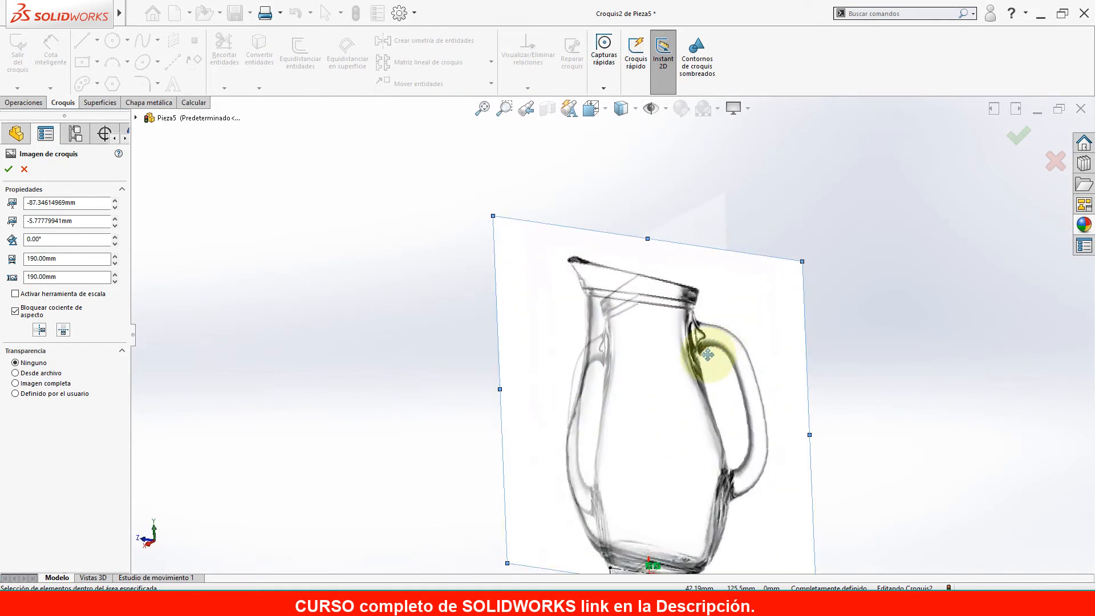
drag(707, 355, 707, 357)
drag(707, 356, 709, 357)
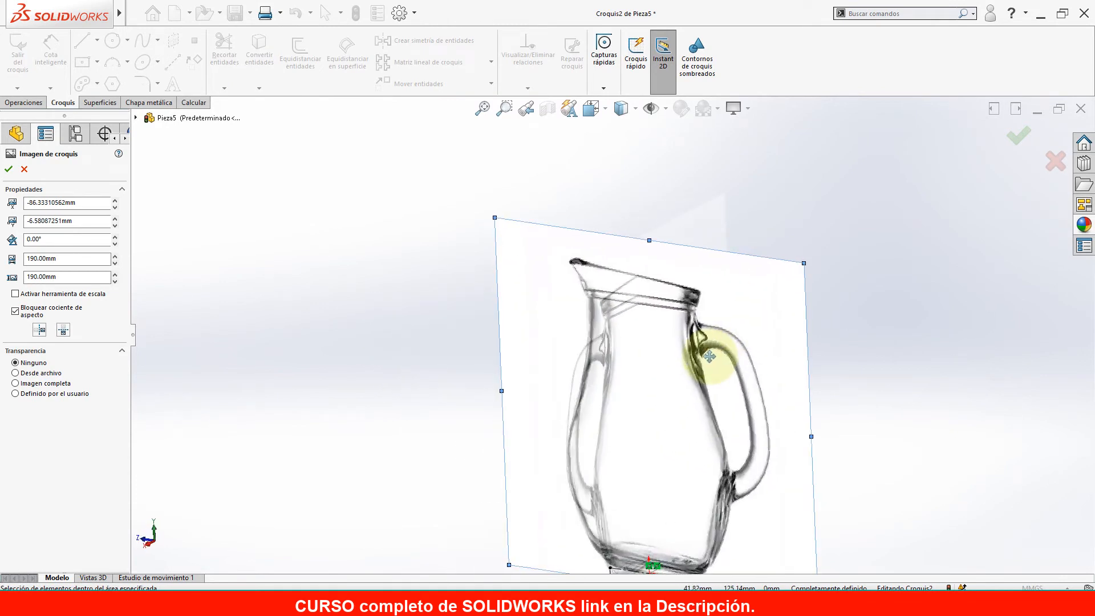
key(space)
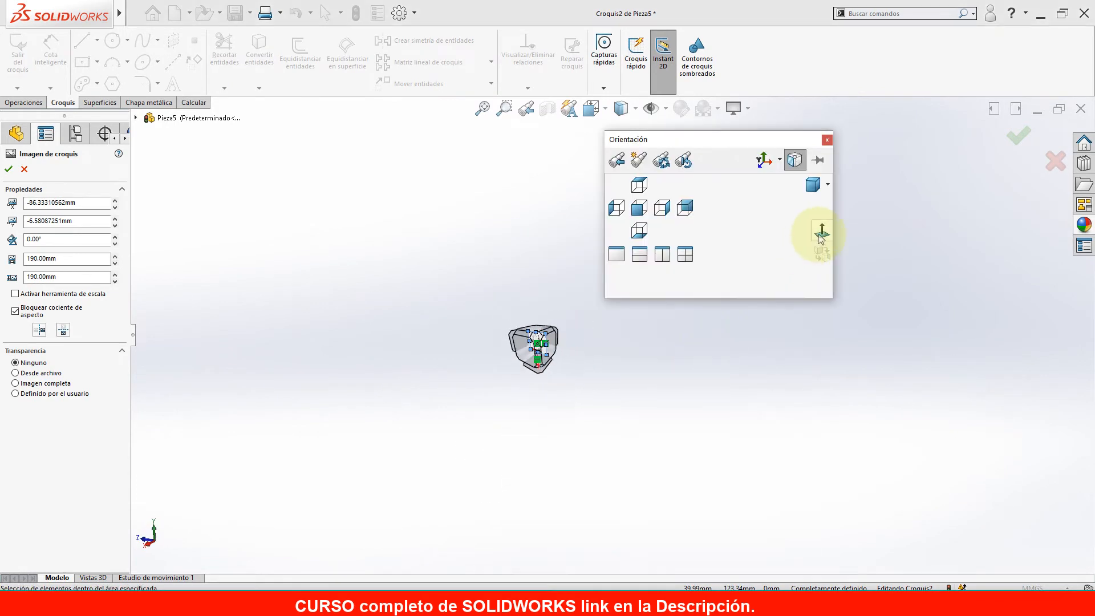
click(821, 235)
scroll(634, 470, down, 3)
scroll(633, 469, down, 3)
drag(631, 354, 619, 357)
scroll(683, 370, up, 6)
mouse_move(683, 373)
middle_down()
mouse_move(680, 450)
mouse_move(720, 392)
mouse_move(711, 420)
middle_up()
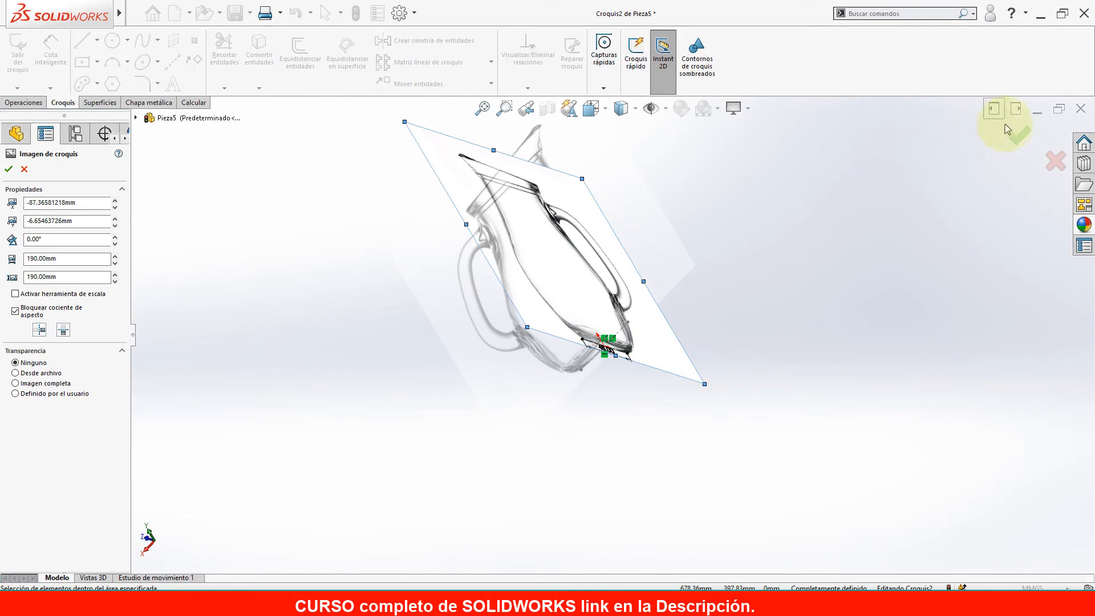
Apply full-image transparency of 0.60 to the side picture, exit the sketch and show the isometric view.
drag(65, 420, 62, 424)
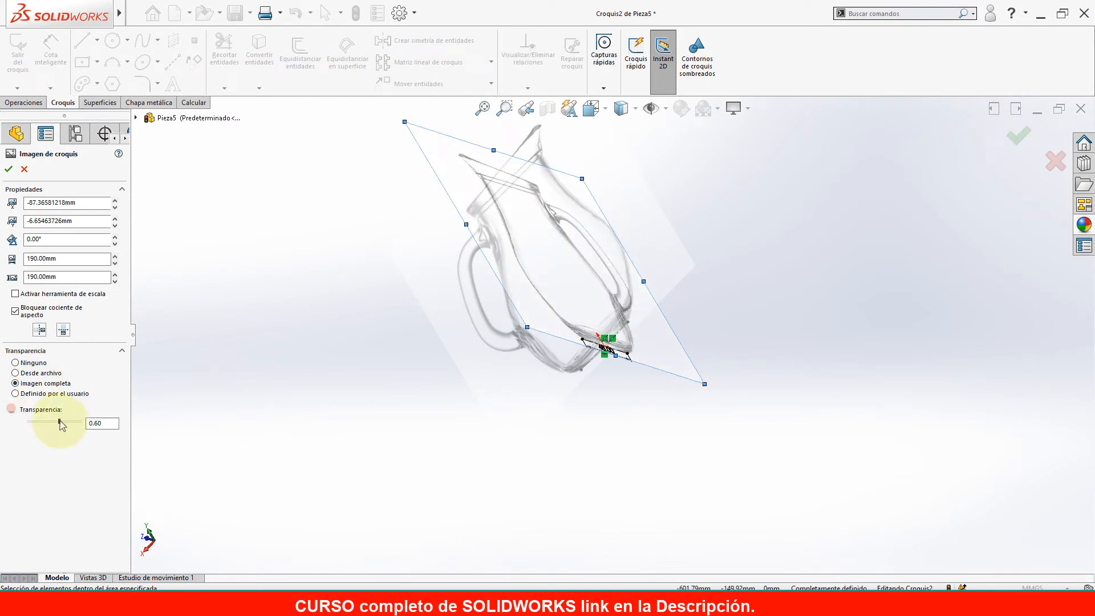
click(10, 170)
mouse_move(490, 399)
middle_down()
mouse_move(564, 420)
mouse_move(726, 309)
middle_up()
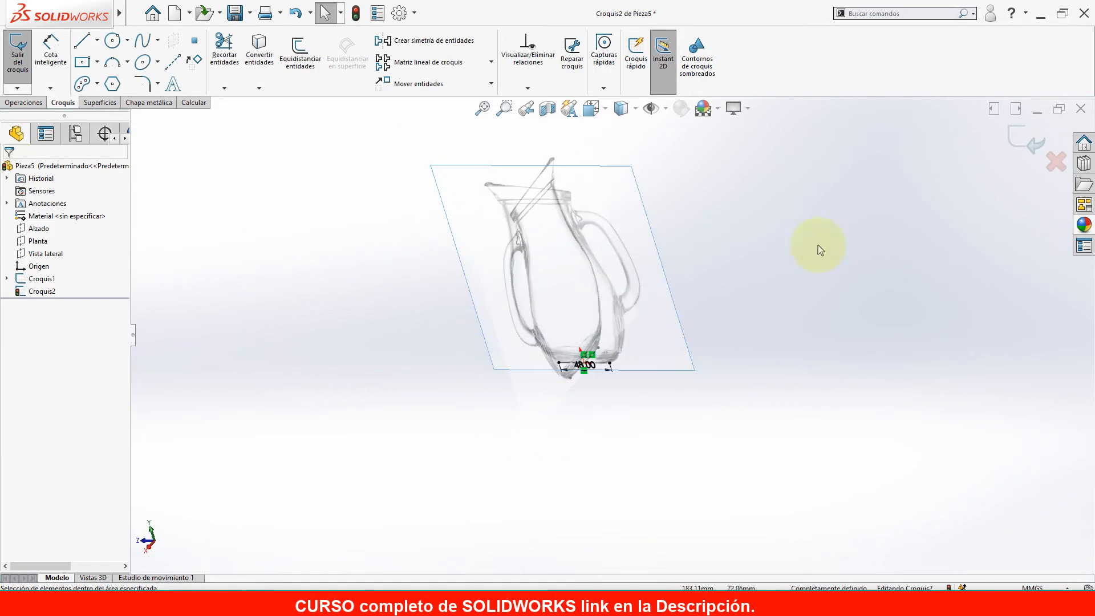
mouse_move(704, 456)
middle_down()
mouse_move(647, 384)
mouse_move(728, 293)
mouse_move(651, 364)
mouse_move(644, 454)
mouse_move(437, 513)
mouse_move(675, 448)
middle_up()
key(ctrl+7)
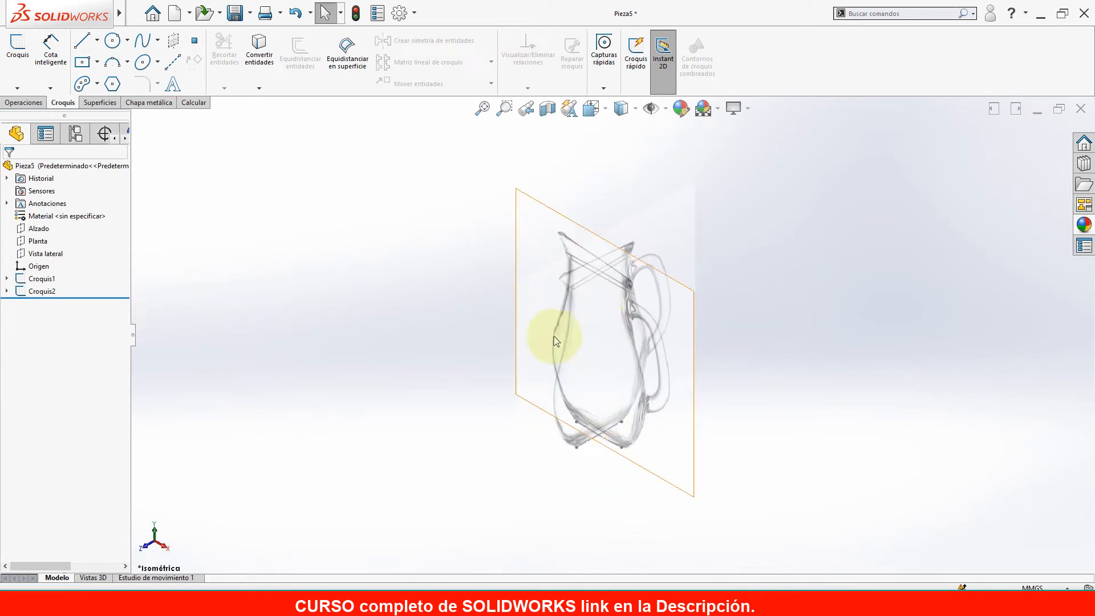
Start a sketch on the Alzado plane and draw a horizontal construction line about 67.9 mm long across the jug's neck, just below the rim band.
click(38, 228)
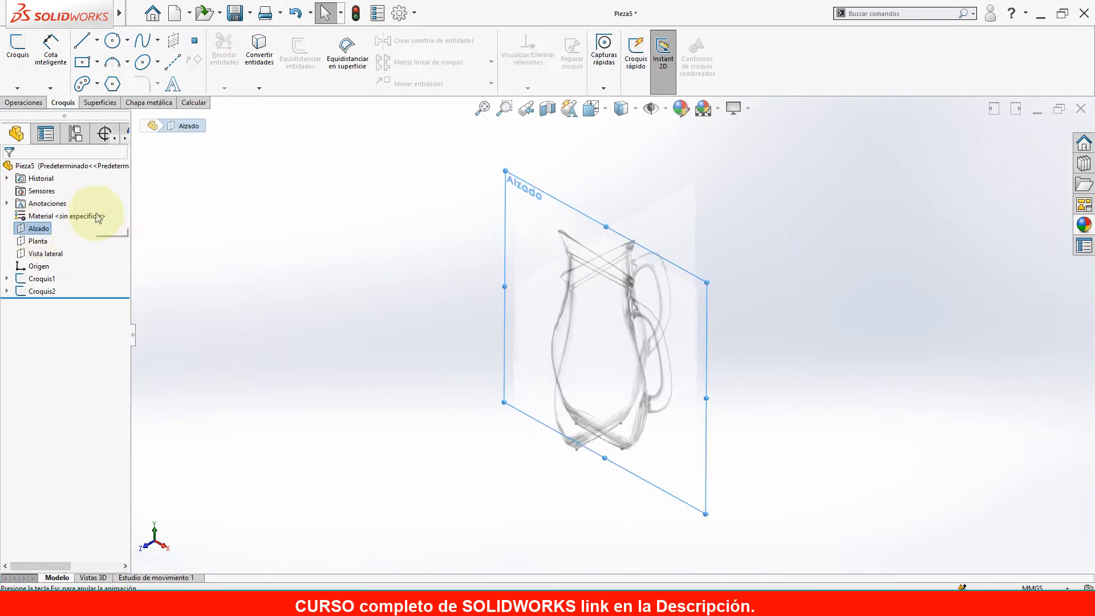
click(100, 214)
right_click(36, 231)
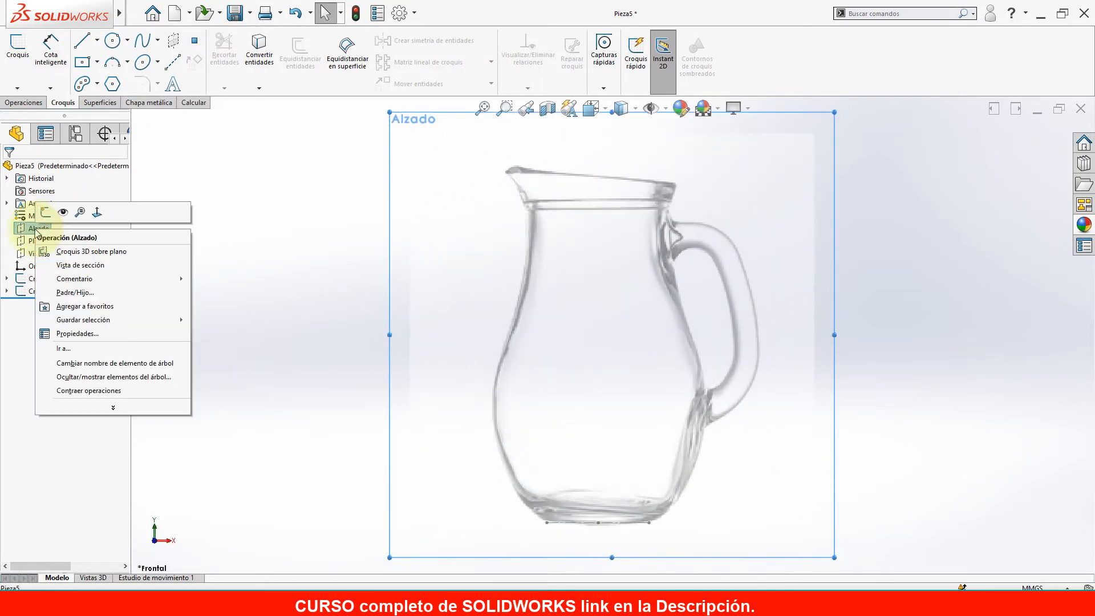
click(45, 212)
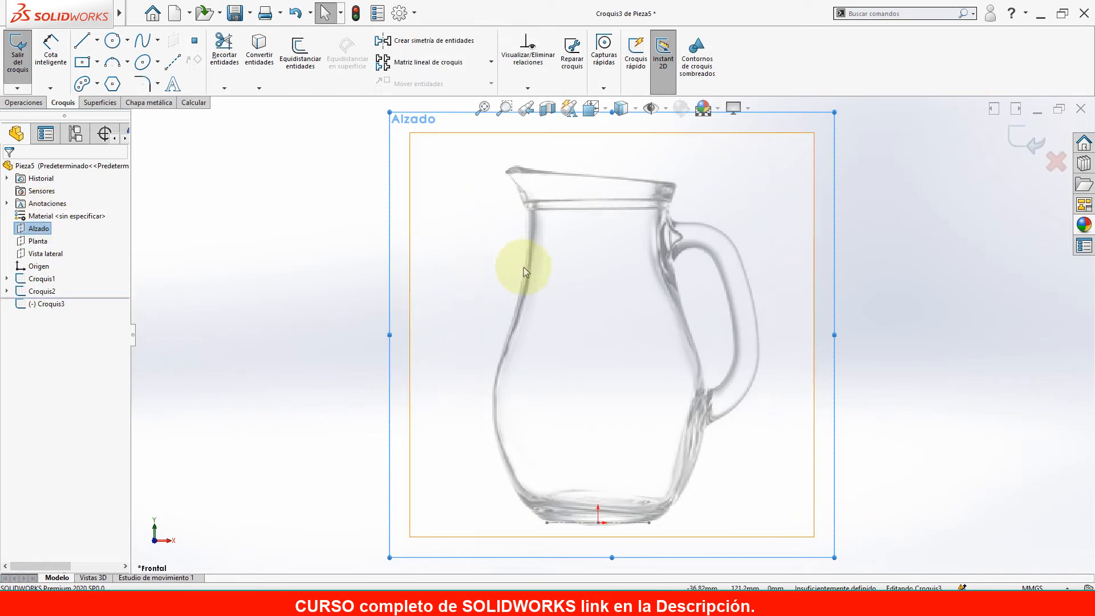
click(173, 63)
scroll(533, 225, down, 6)
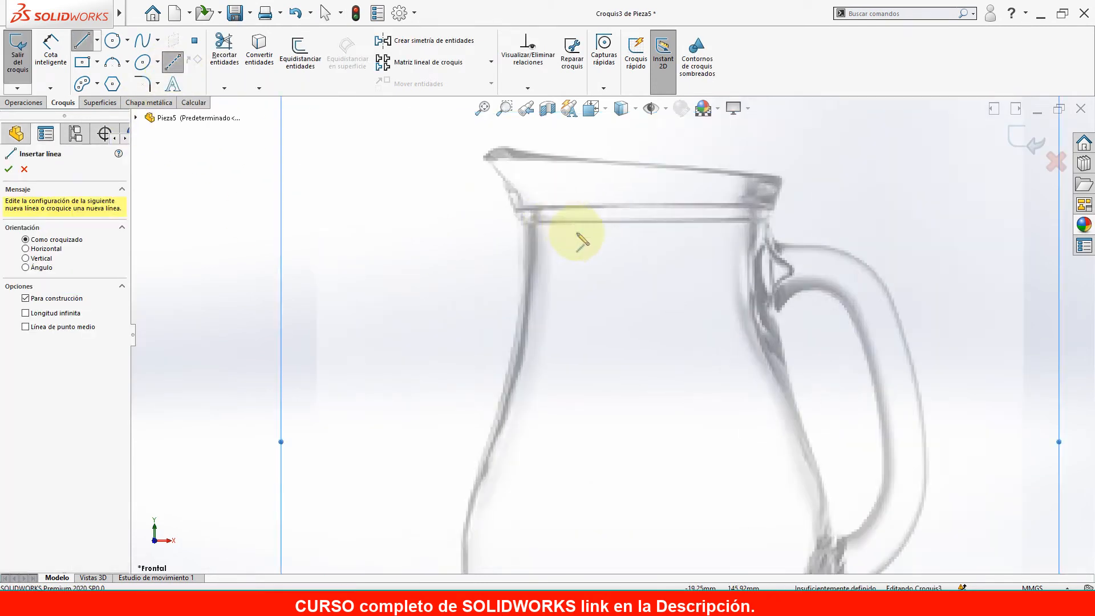
scroll(531, 262, down, 2)
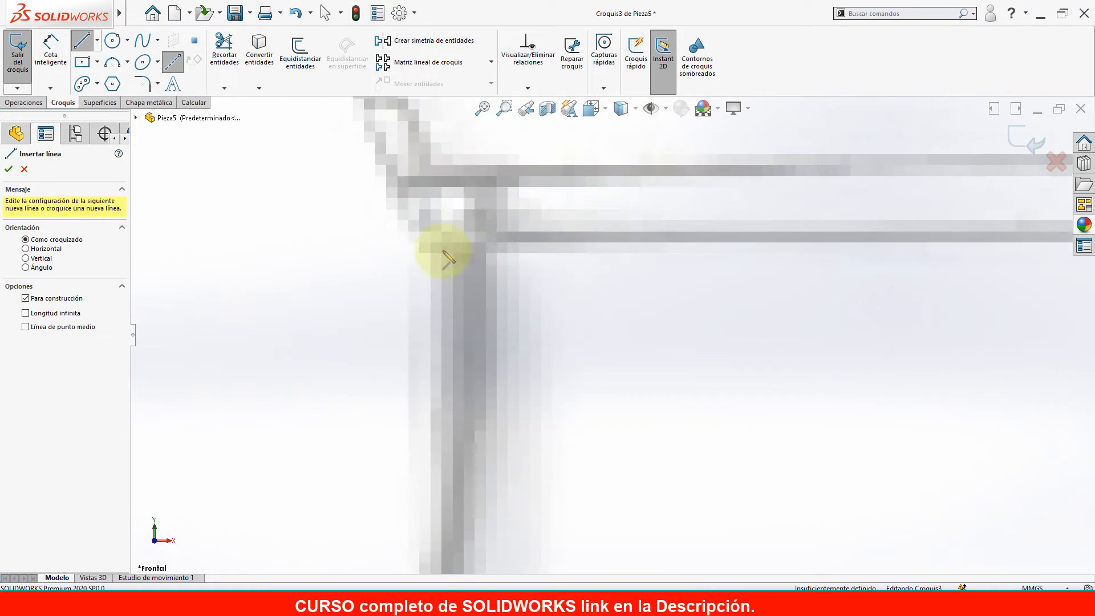
click(415, 253)
scroll(806, 293, up, 3)
scroll(777, 325, down, 5)
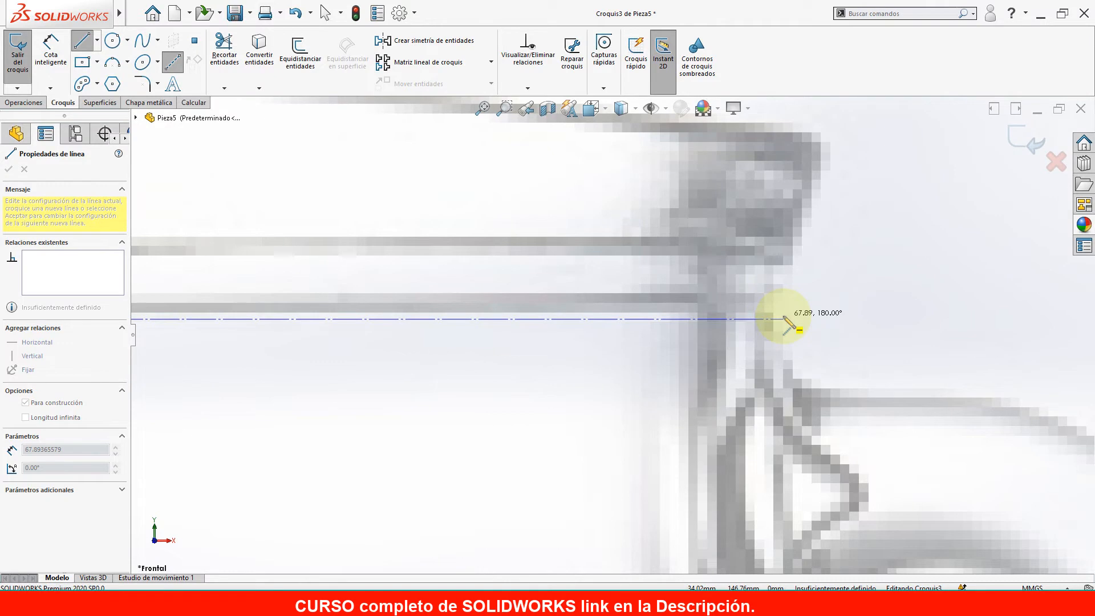
scroll(786, 322, up, 3)
click(695, 327)
key(Escape)
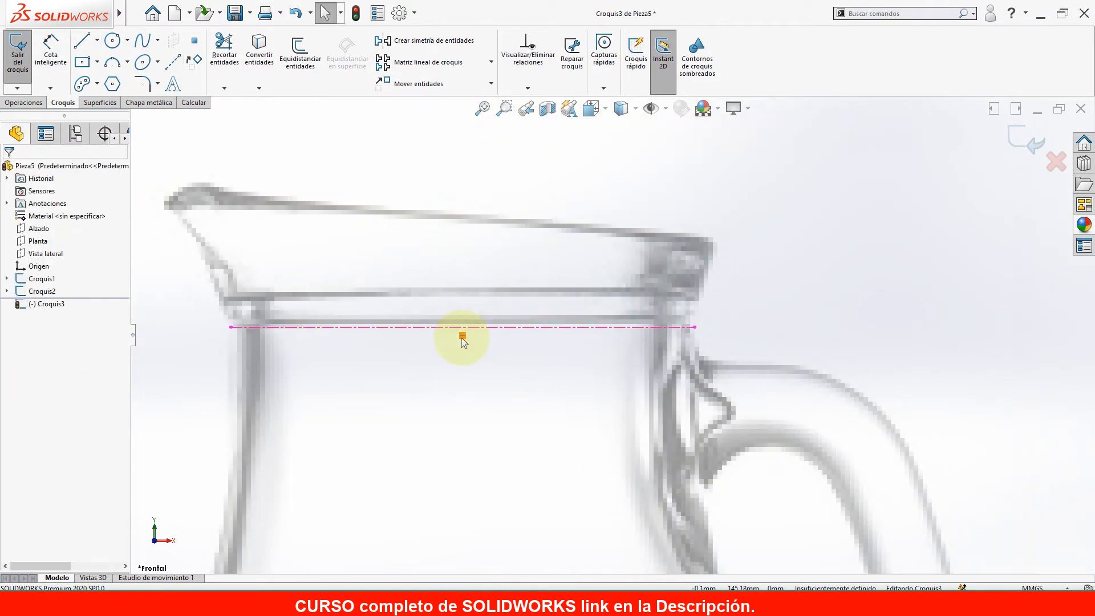
Dimension the neck construction line's length as 68 mm.
right_drag(784, 312, 795, 254)
click(624, 326)
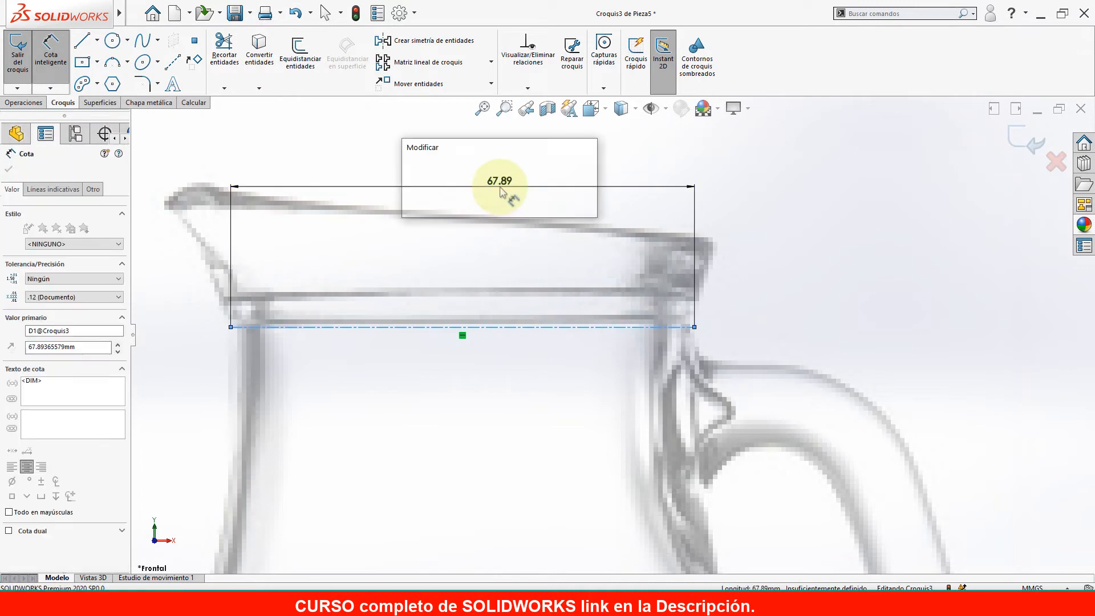
click(500, 191)
text(68)
key(Return)
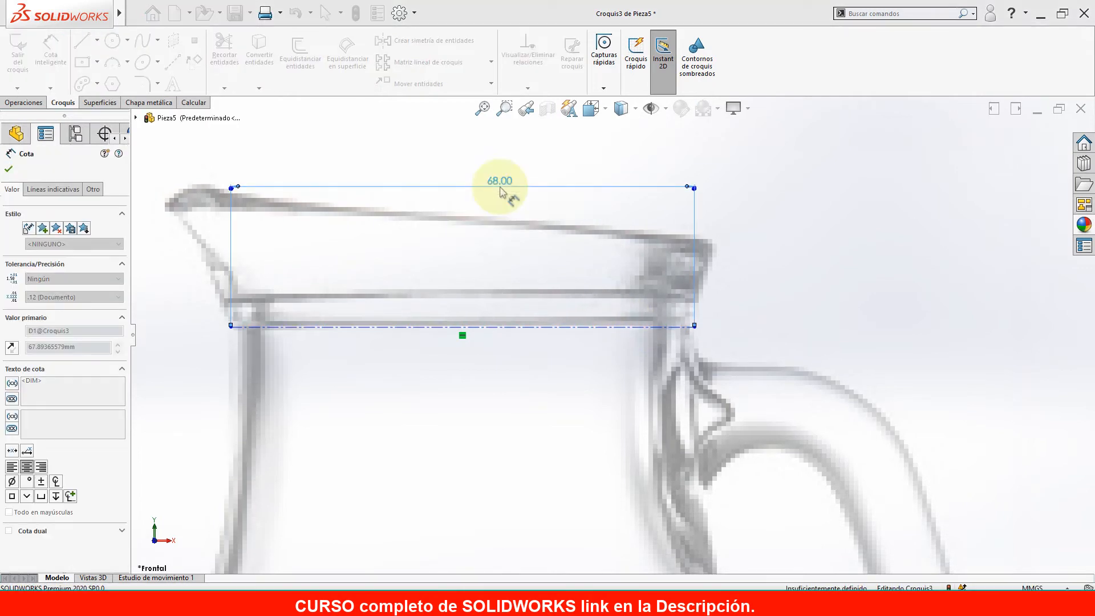
Draw a three-point spline along the jug's body opposite the handle, from the neck line's end through mid-body to the base line's end.
scroll(778, 330, up, 4)
scroll(657, 422, up, 4)
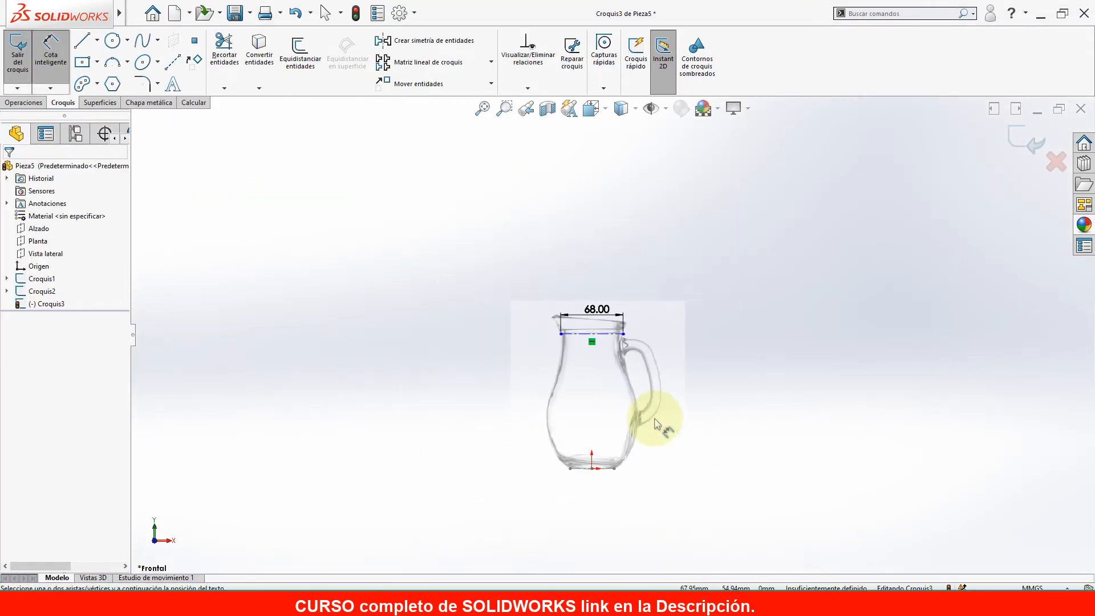
scroll(656, 420, down, 4)
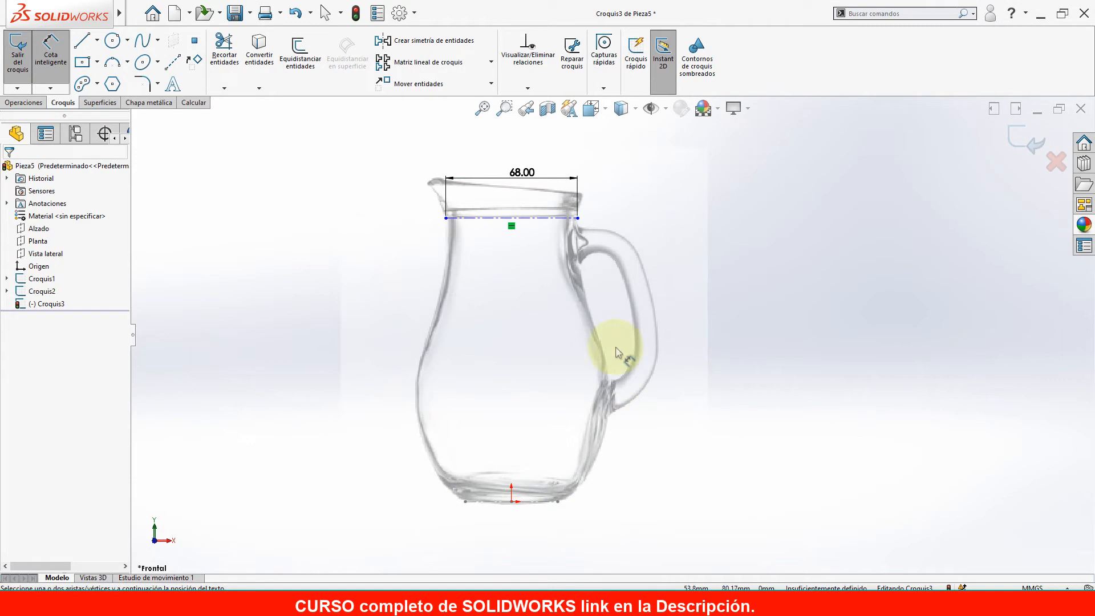
click(143, 43)
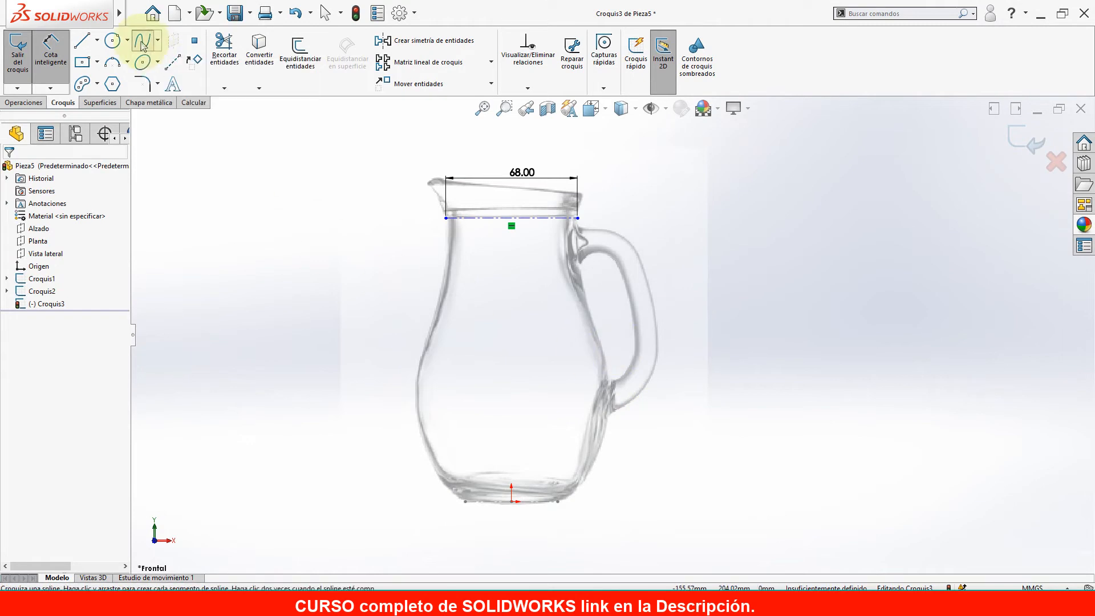
click(446, 218)
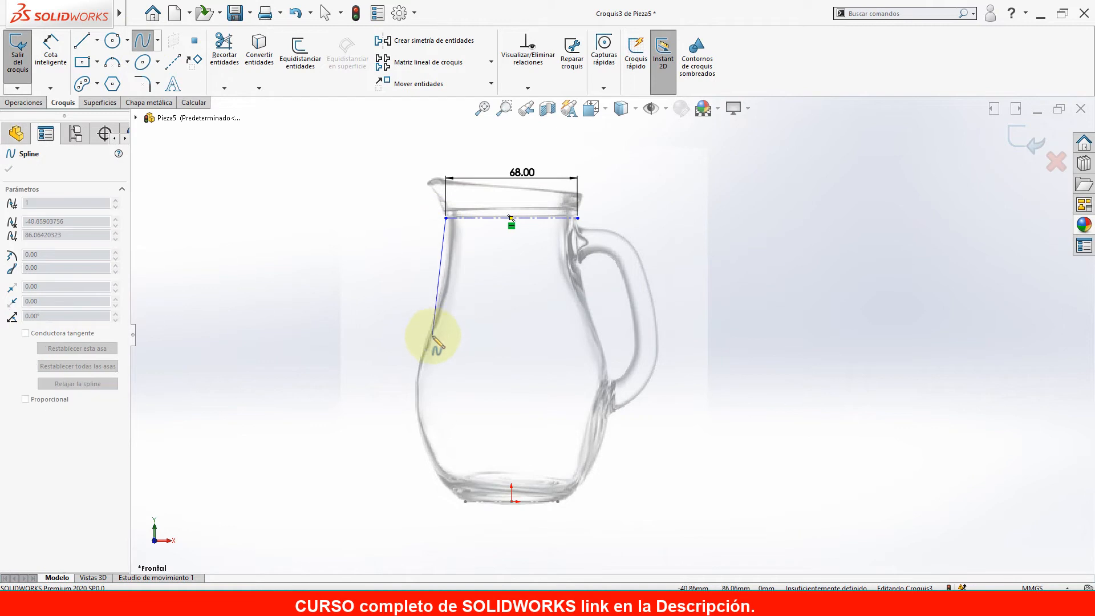
click(422, 358)
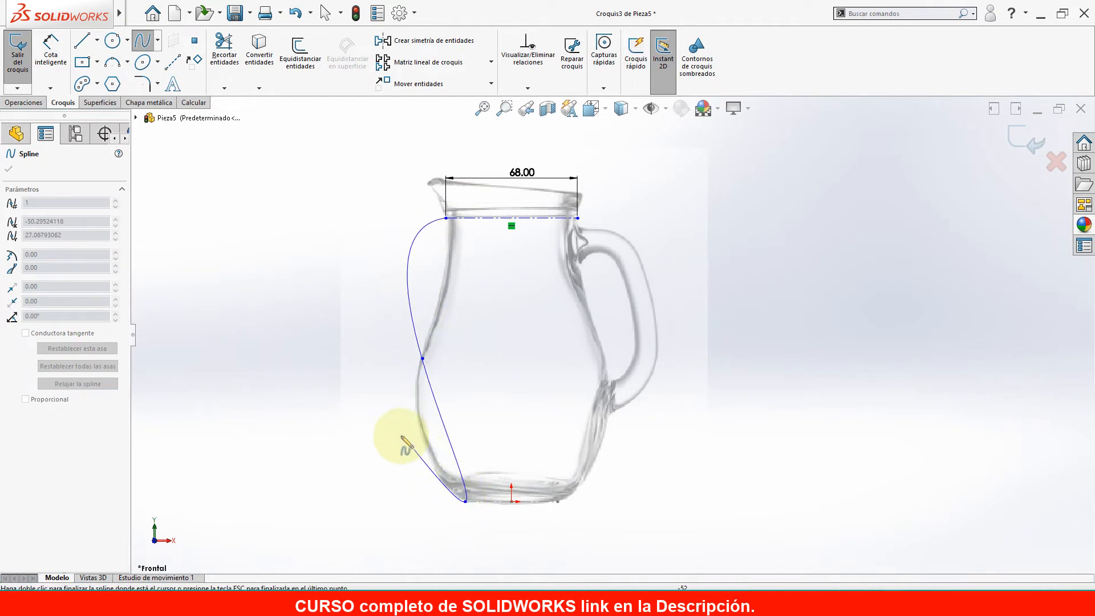
right_click(427, 455)
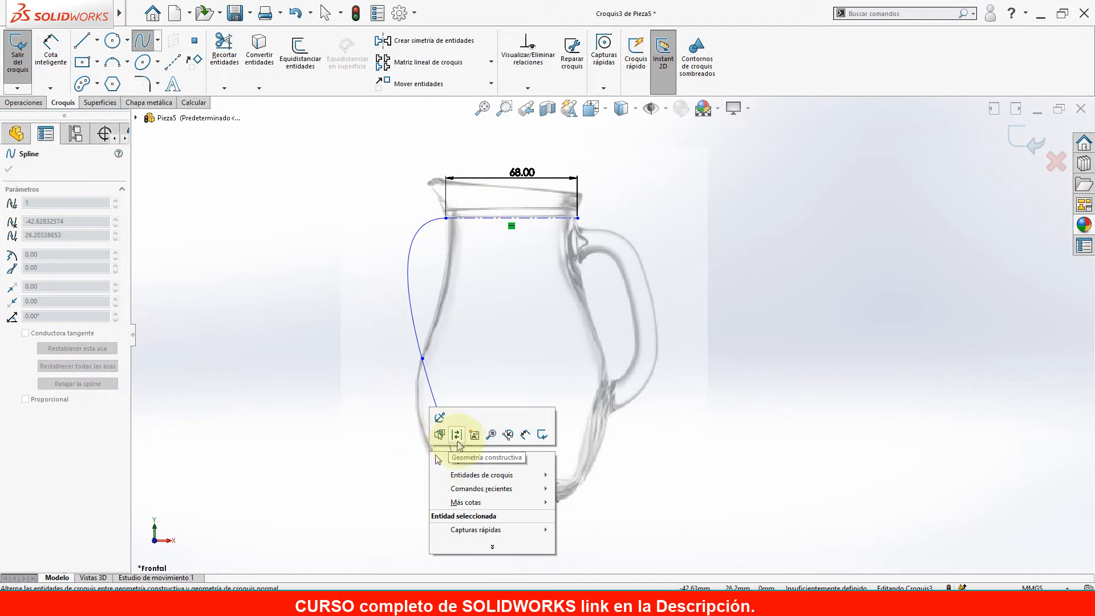
click(474, 459)
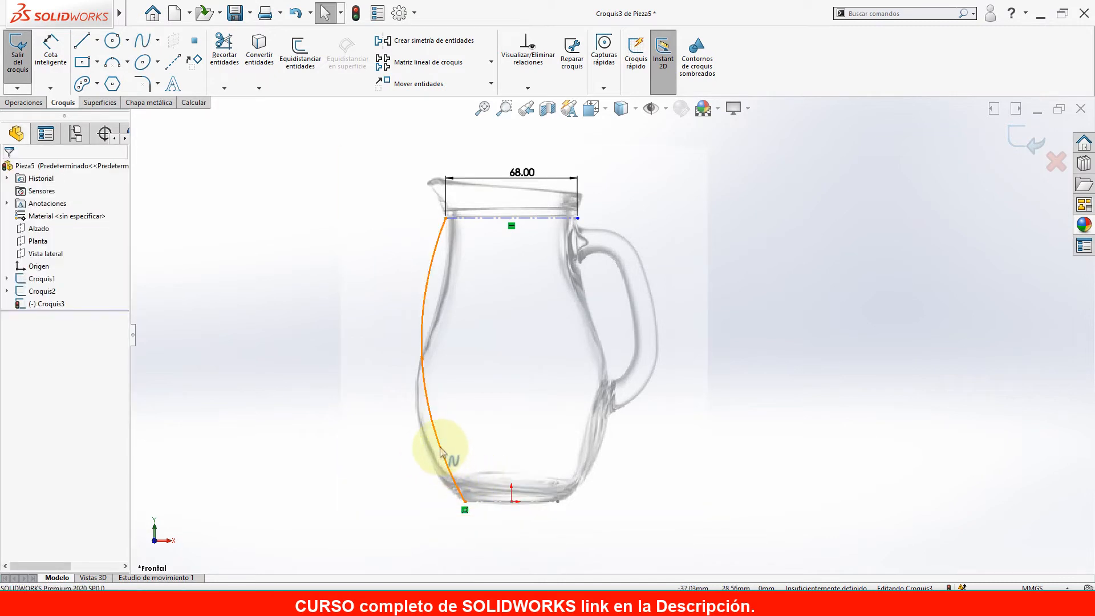
Adjust the spline's end tangencies to follow the jug's outline, about -41.55° at the base and about -81.74° at the neck.
click(440, 452)
drag(446, 470, 428, 478)
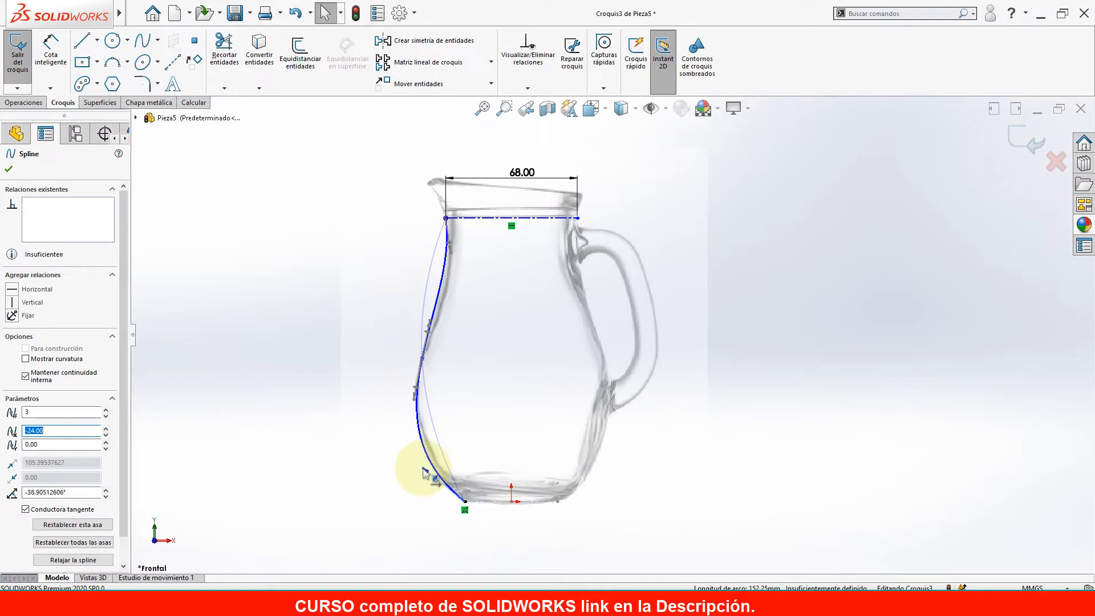
scroll(480, 234, down, 5)
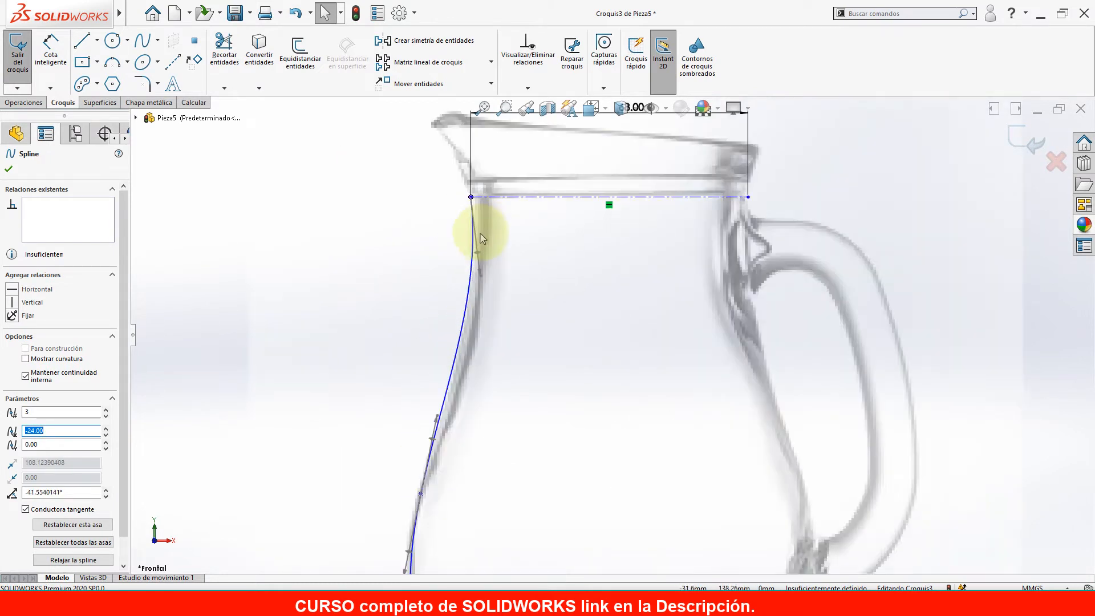
drag(501, 278, 498, 263)
click(438, 296)
Fine-tune the spline's neck tangency to an angle of about -79.32° so the curve follows the glass wall more closely.
scroll(507, 378, up, 8)
scroll(606, 366, down, 10)
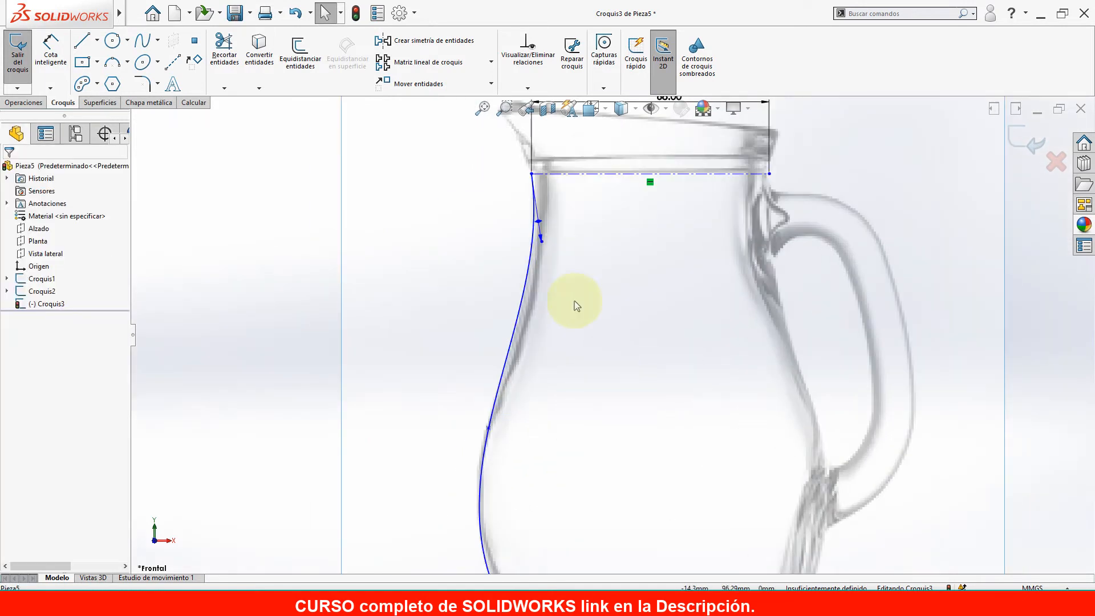
click(551, 214)
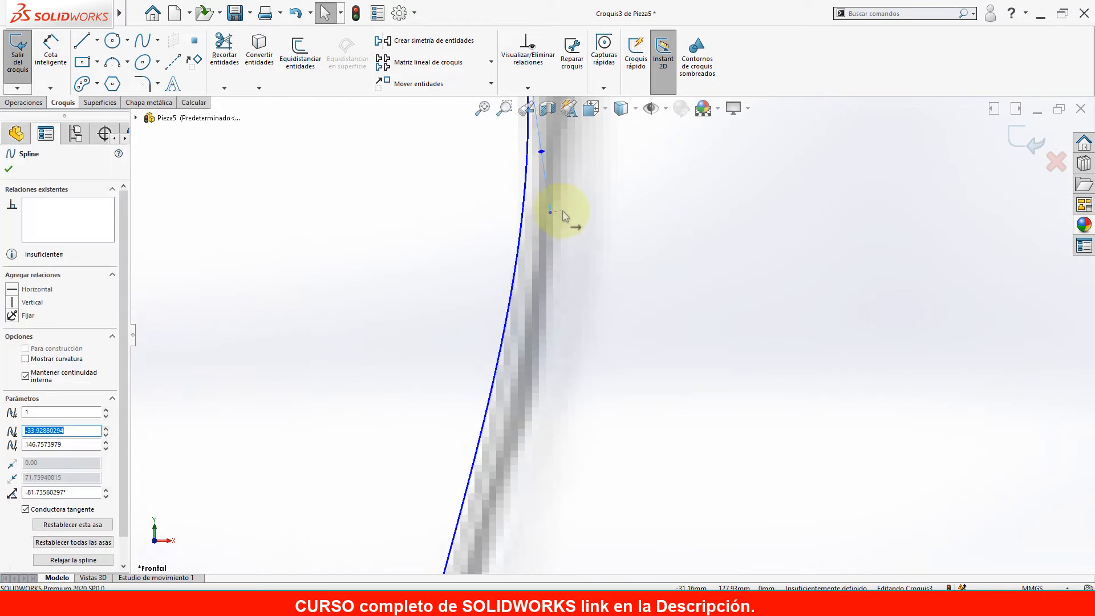
drag(541, 152, 549, 162)
scroll(505, 268, up, 5)
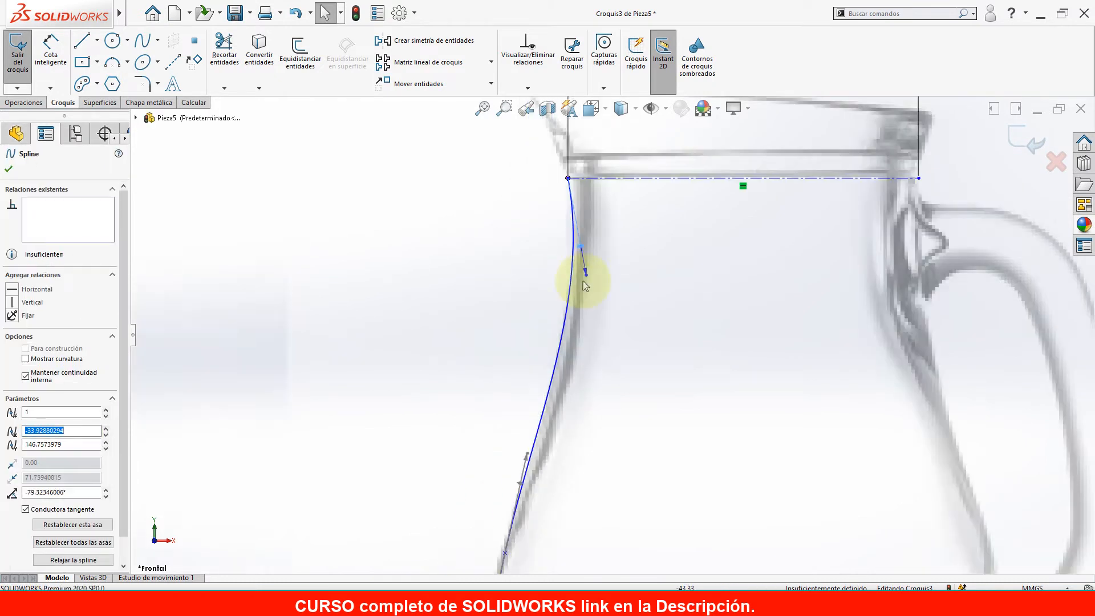
Dimension the tangency handle at the spline's neck end and set its value to 111.76 mm.
scroll(611, 291, down, 6)
click(513, 308)
right_drag(512, 308, 514, 253)
click(577, 273)
click(643, 294)
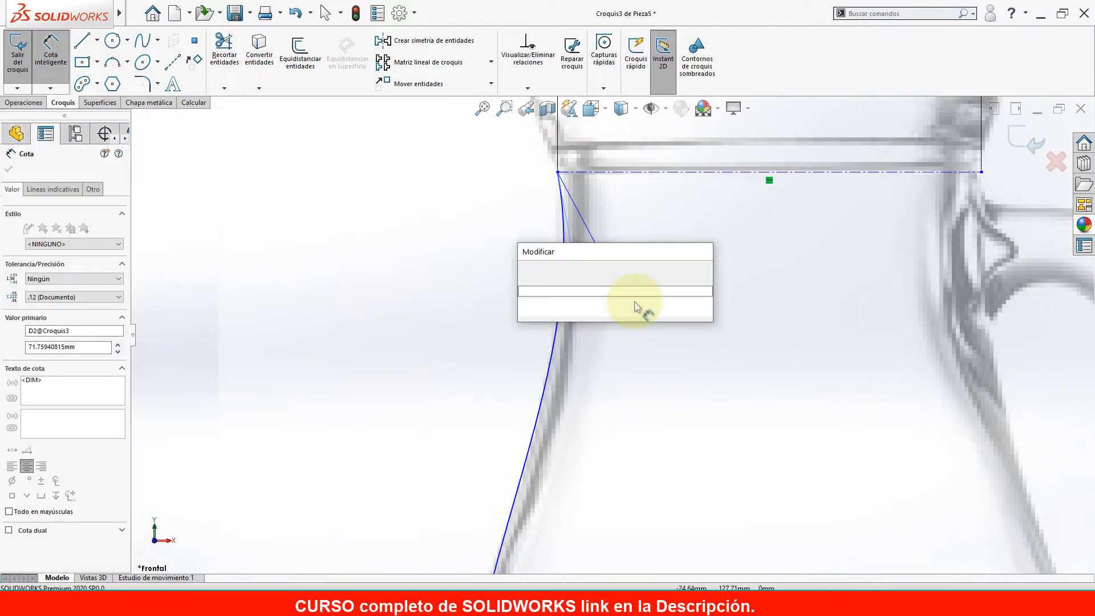
drag(722, 255, 864, 258)
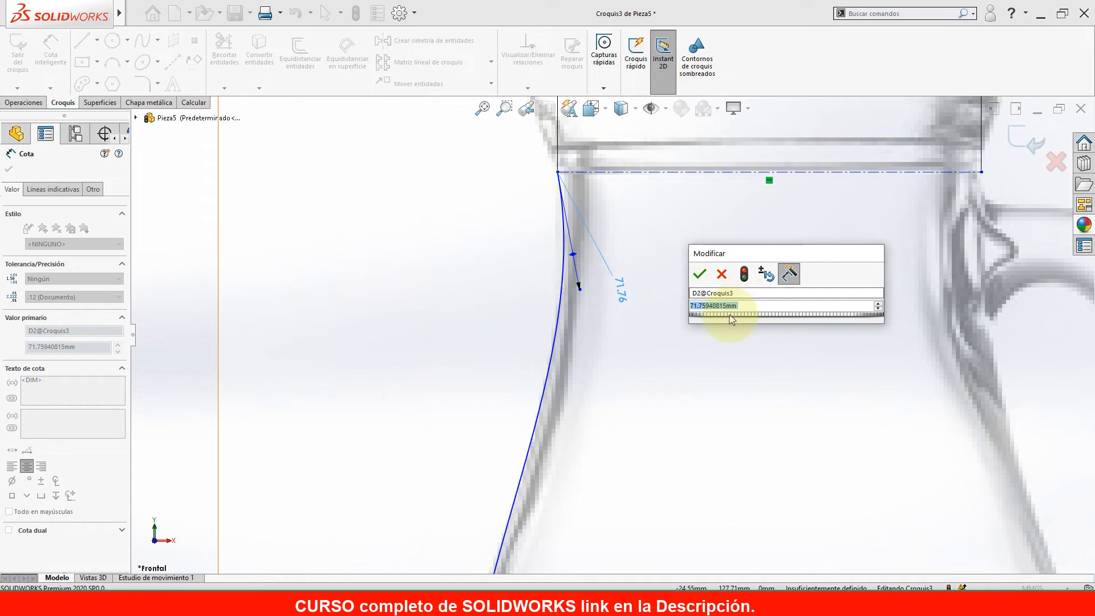
scroll(731, 320, up, 4)
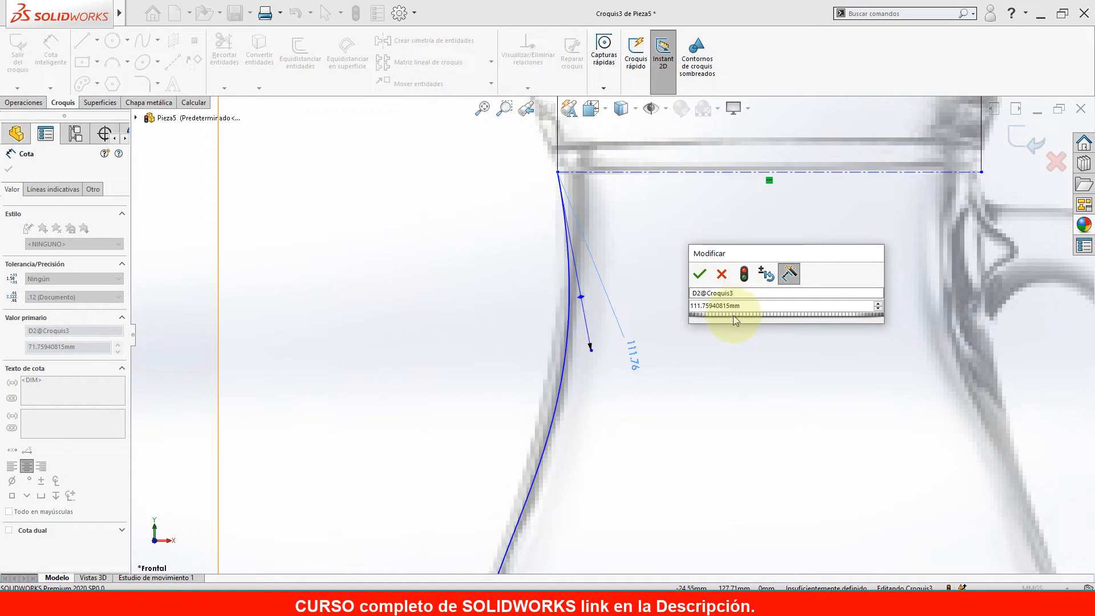
click(700, 275)
Dimension the tangency handle at the spline's base end and set its value to 78.12 mm.
scroll(501, 371, up, 6)
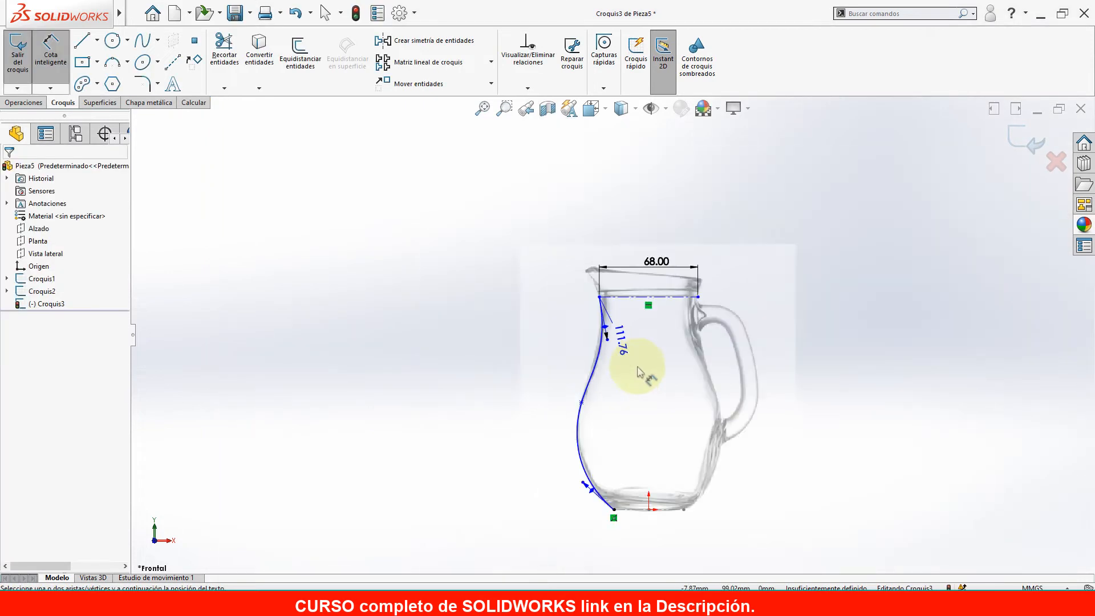
scroll(591, 461, down, 5)
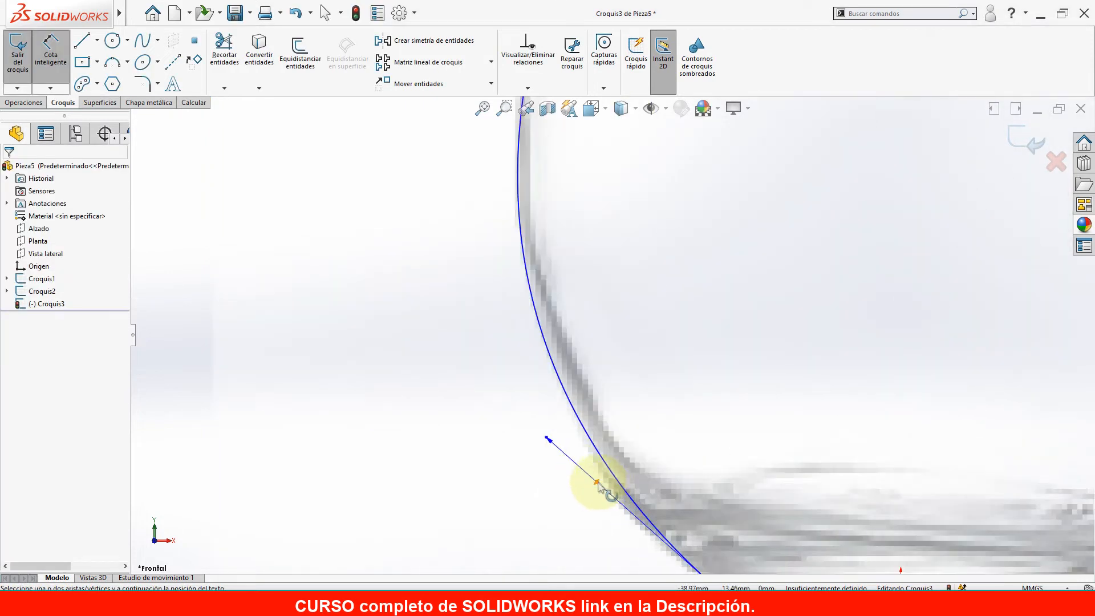
click(597, 482)
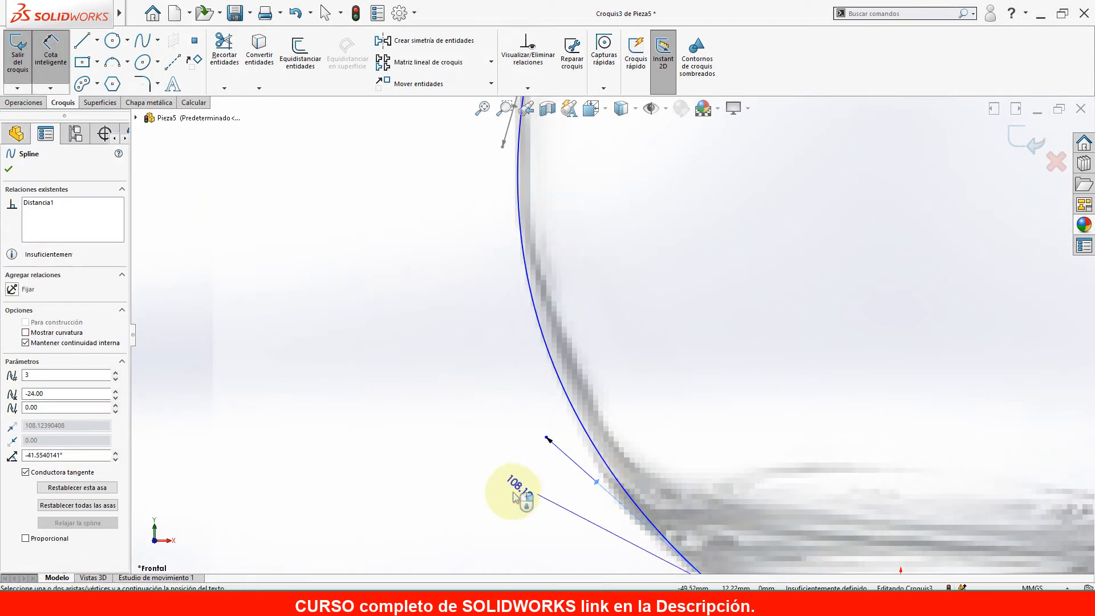
click(381, 494)
scroll(627, 484, up, 4)
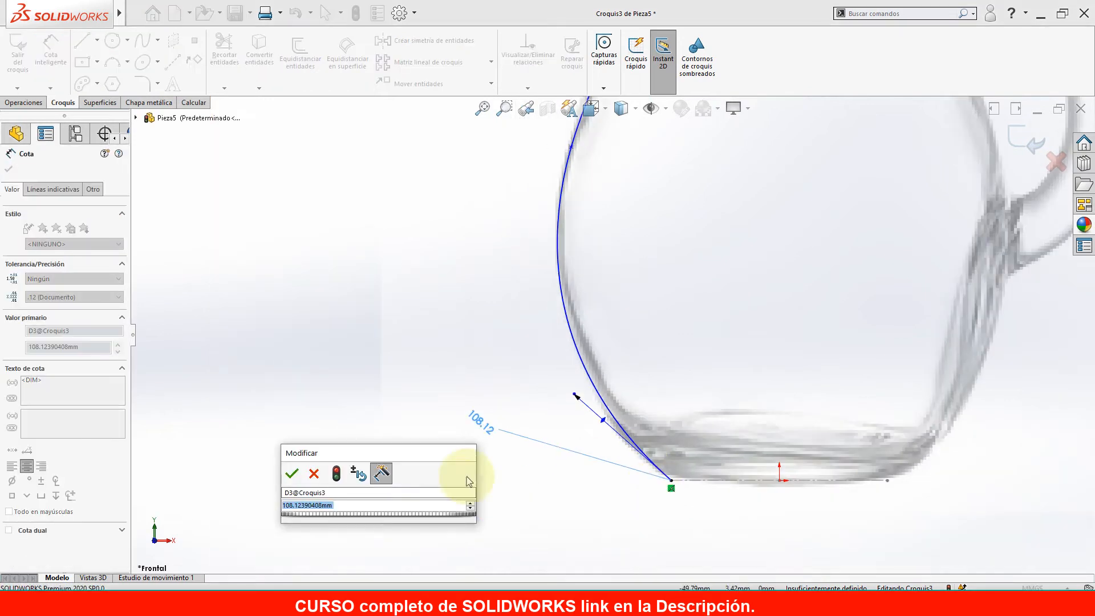
drag(315, 516, 320, 518)
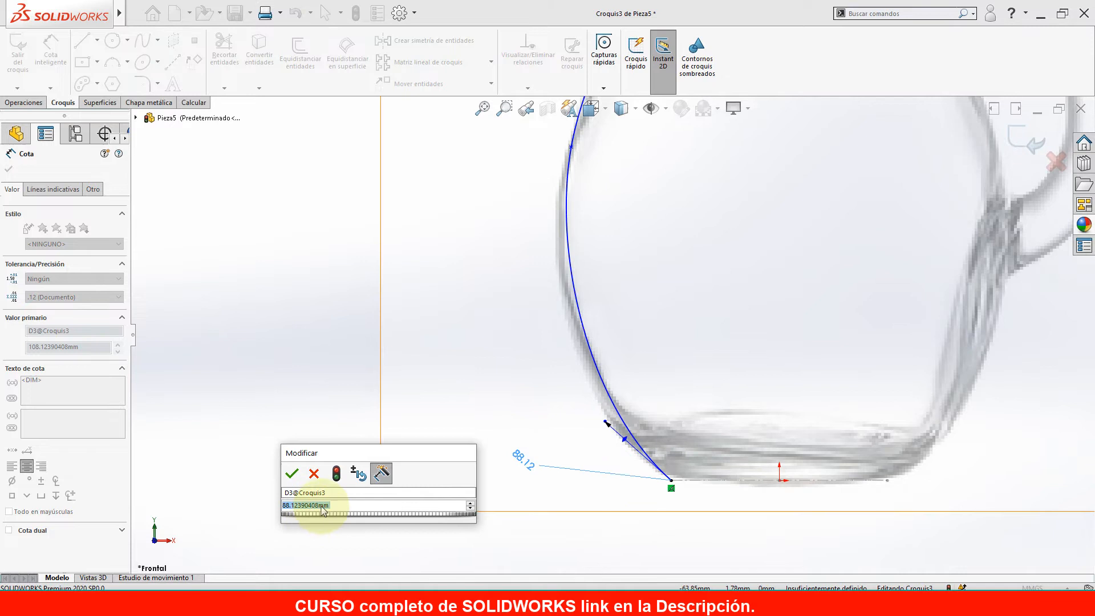
click(470, 508)
click(470, 508)
click(470, 508)
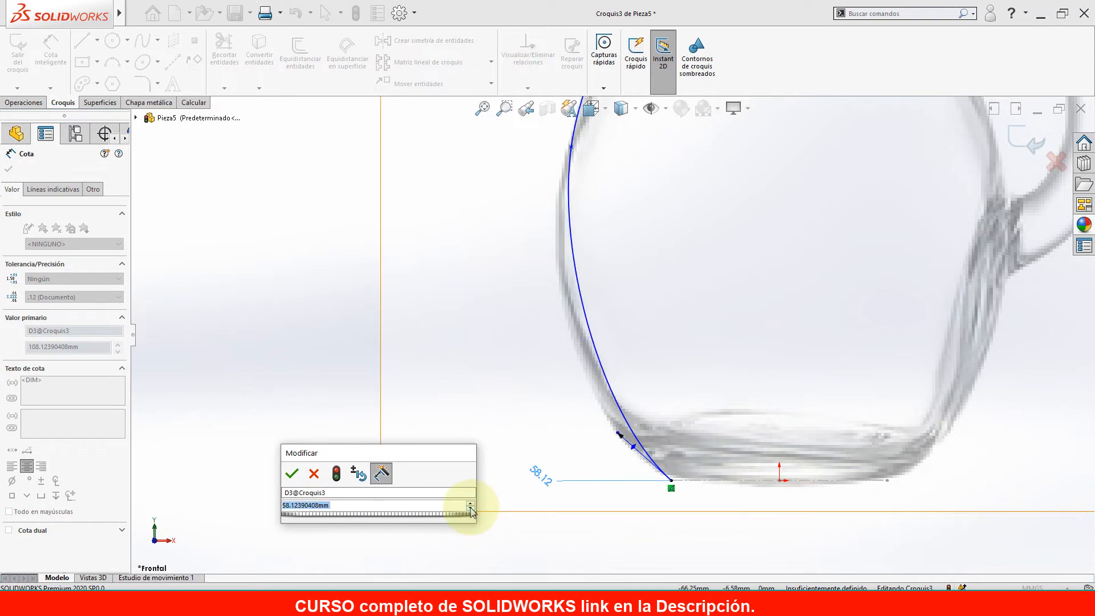
click(470, 508)
click(470, 504)
click(470, 503)
click(470, 503)
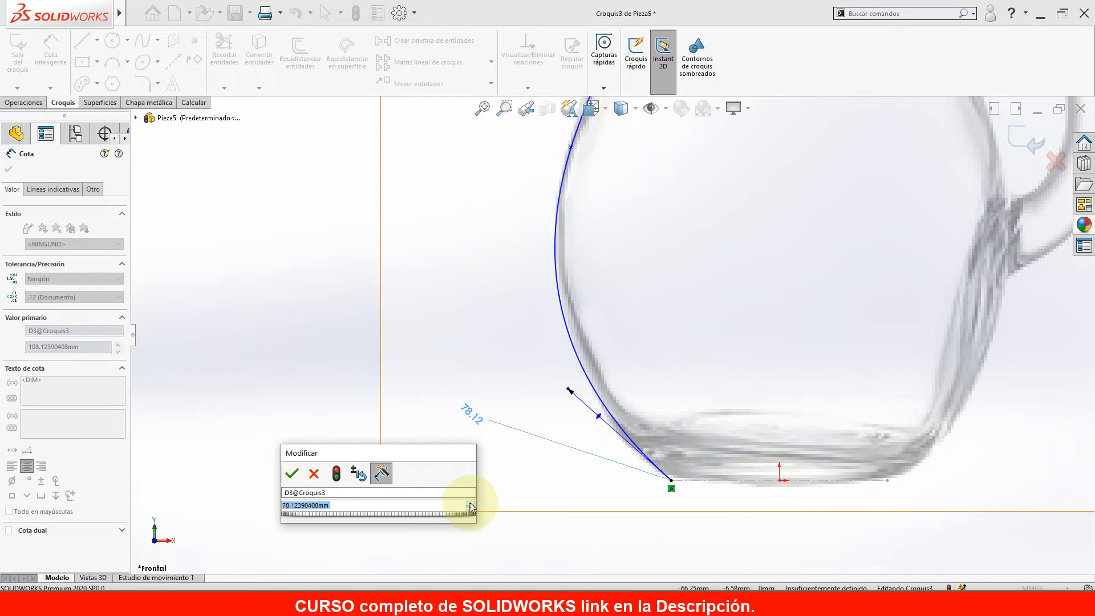
click(292, 473)
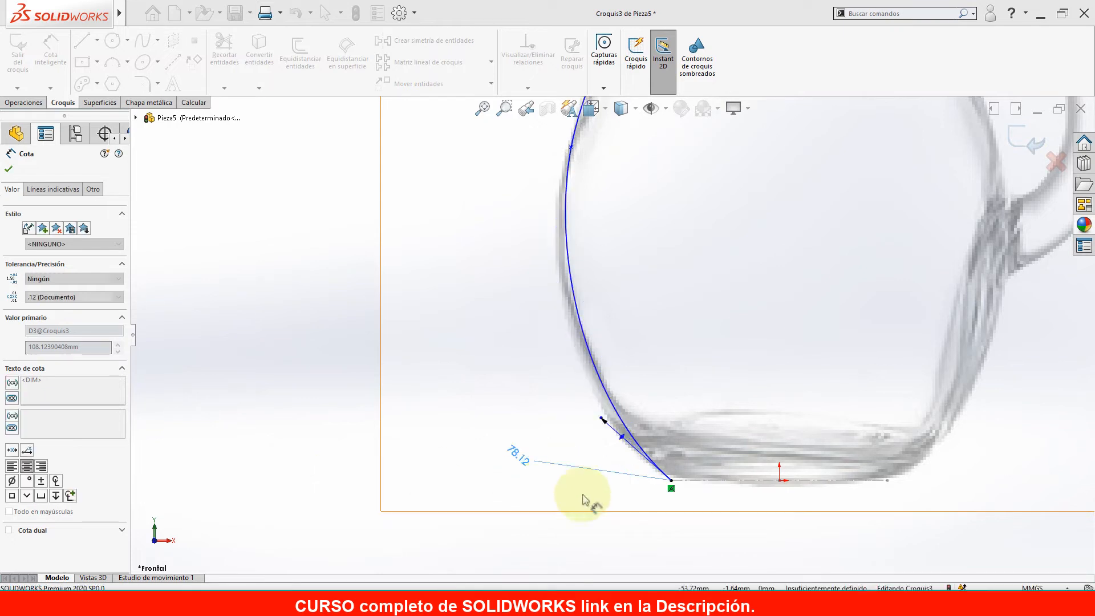
Exit the body profile sketch and check the spline against the jug's outline.
scroll(549, 496, up, 5)
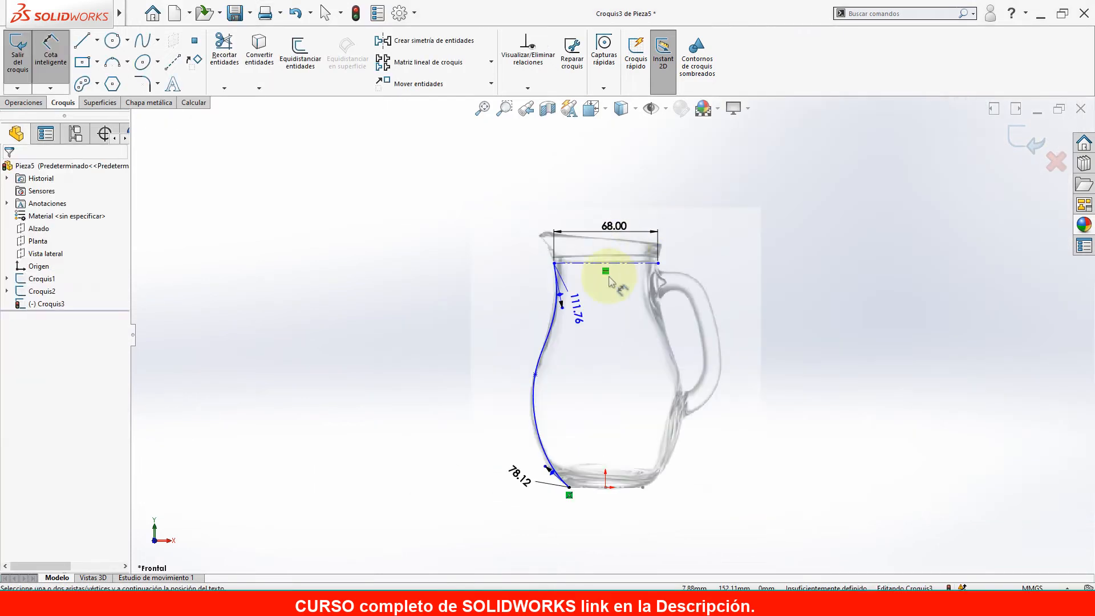
click(1020, 143)
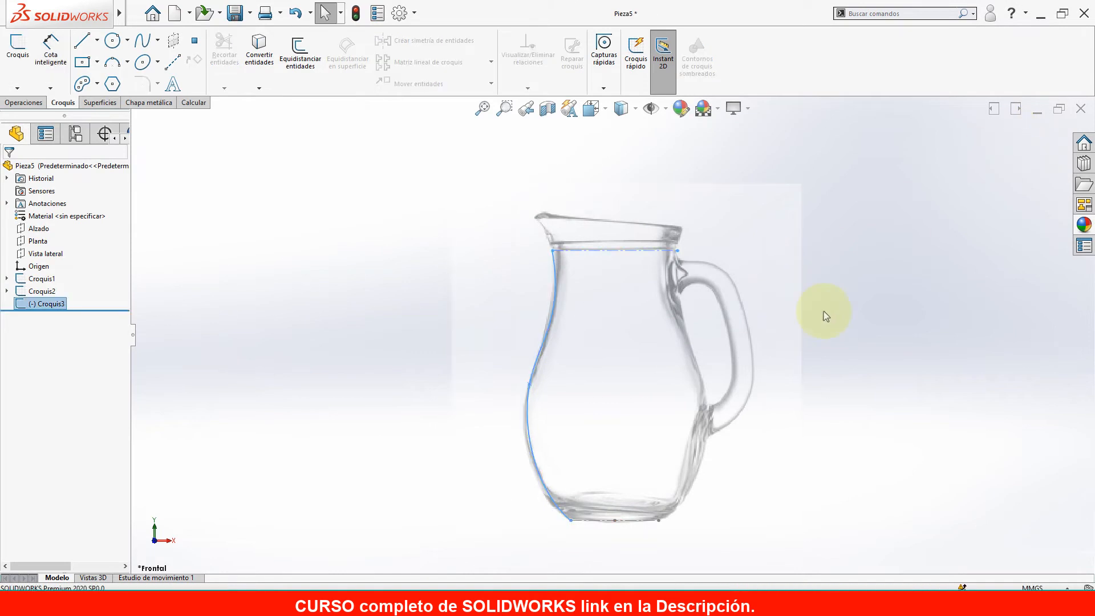
click(555, 273)
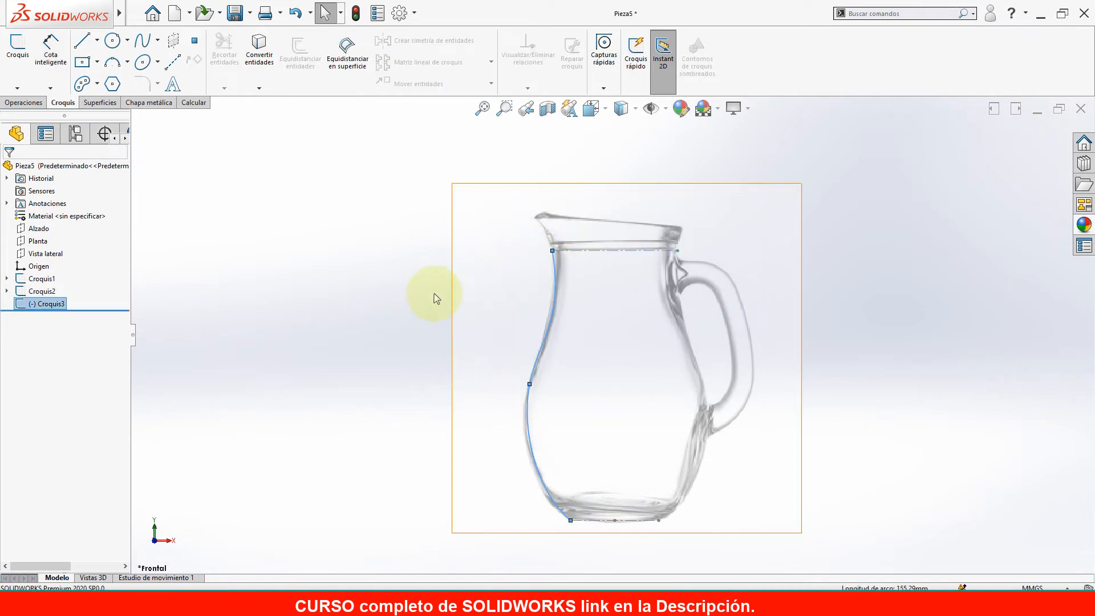
click(366, 323)
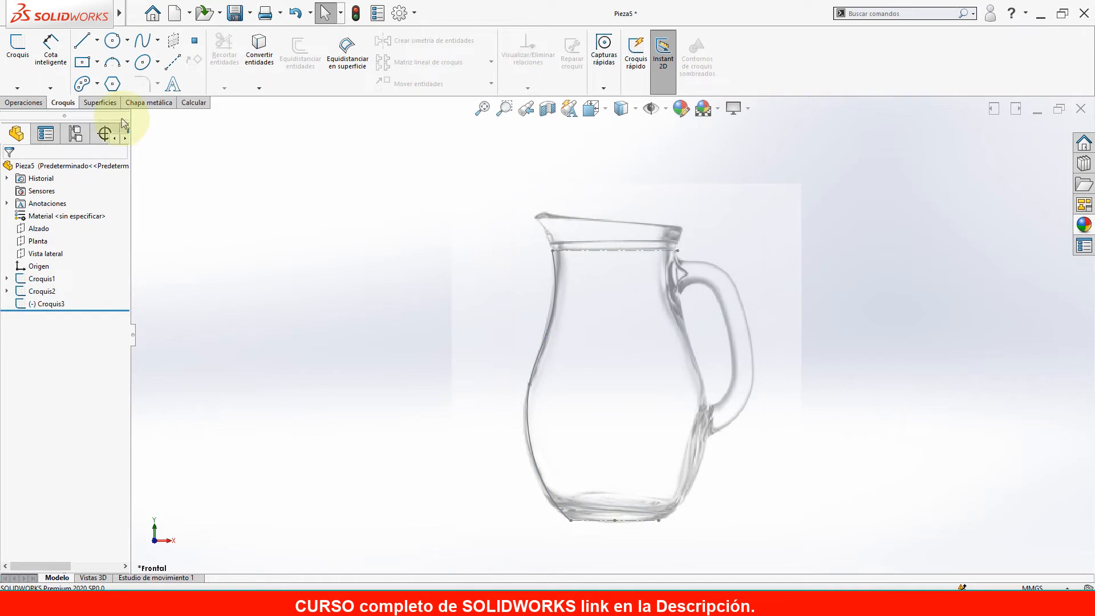
click(101, 103)
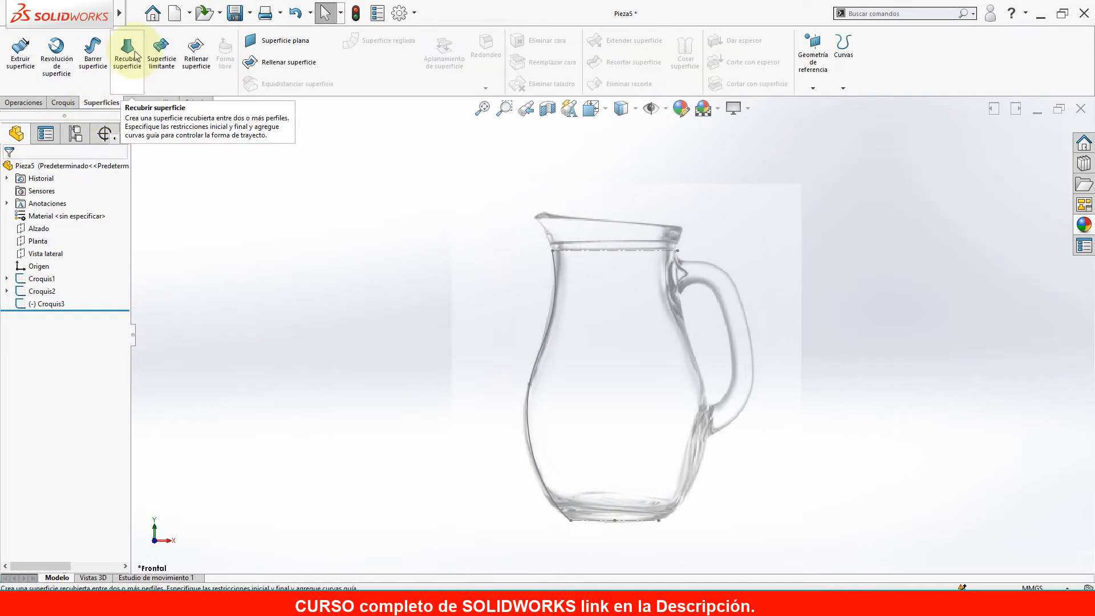
click(123, 60)
click(58, 215)
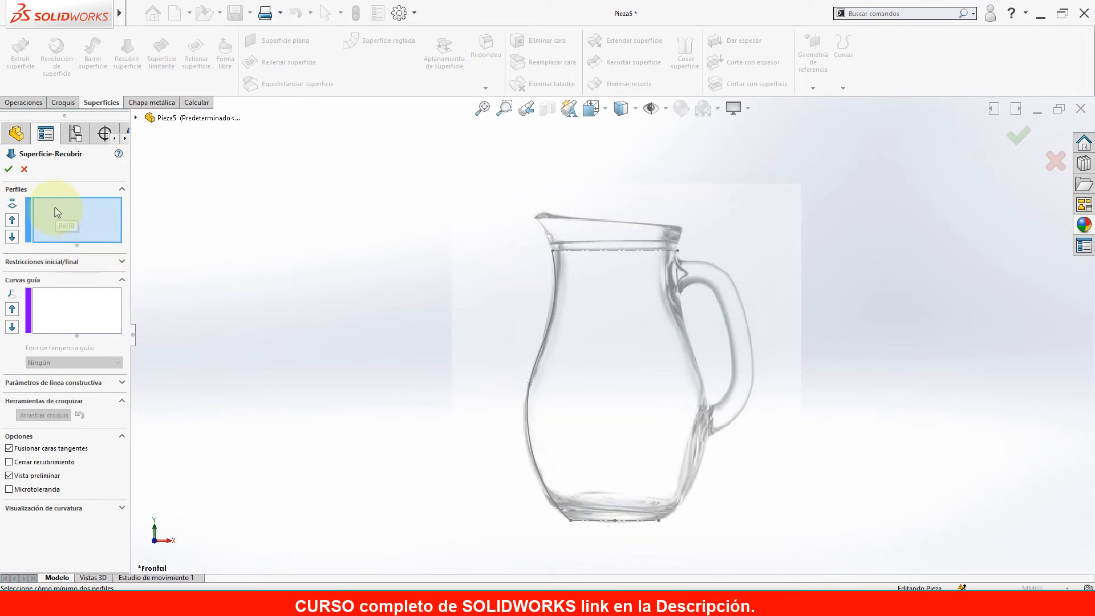
click(62, 307)
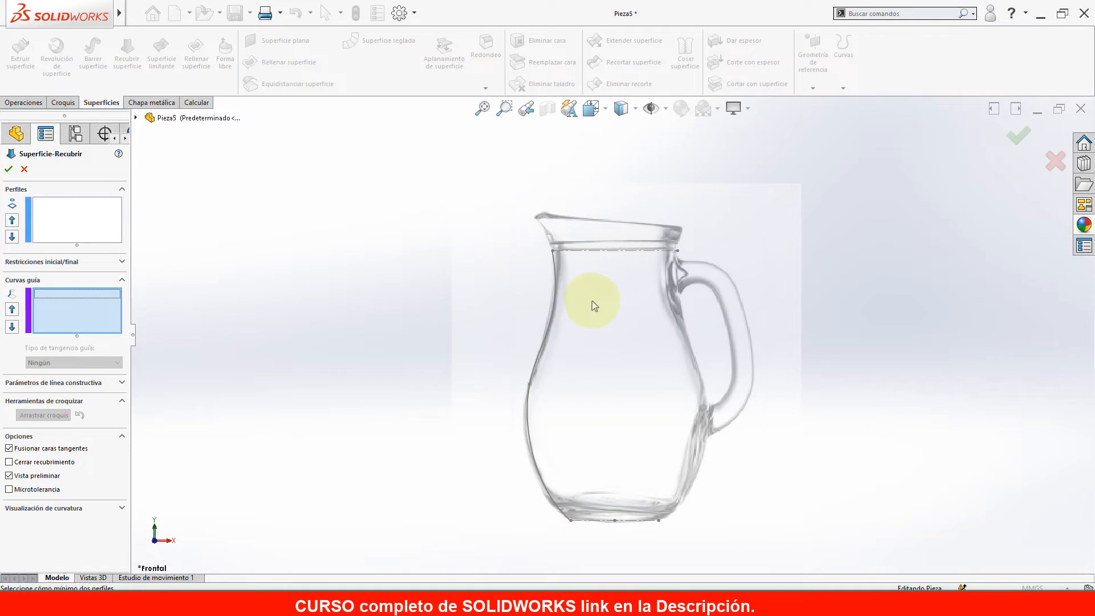
key(Escape)
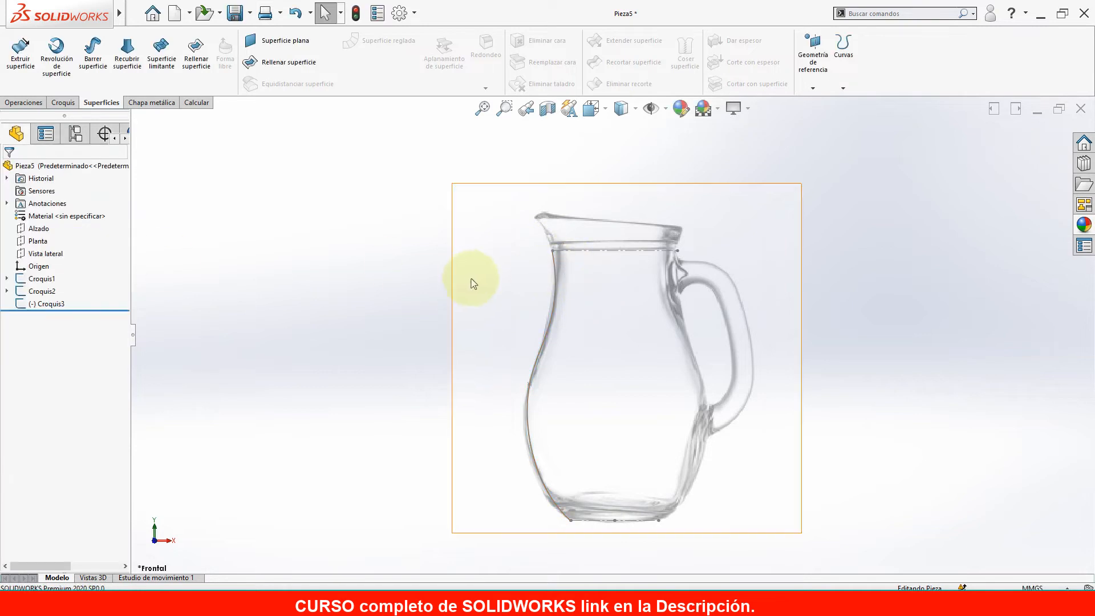
click(562, 281)
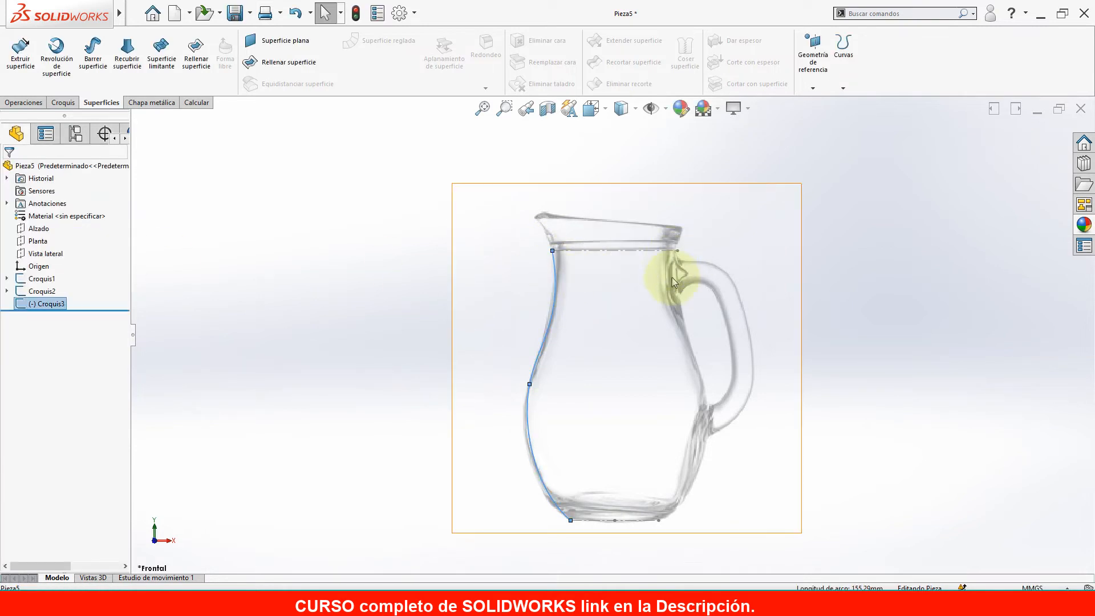
key(Escape)
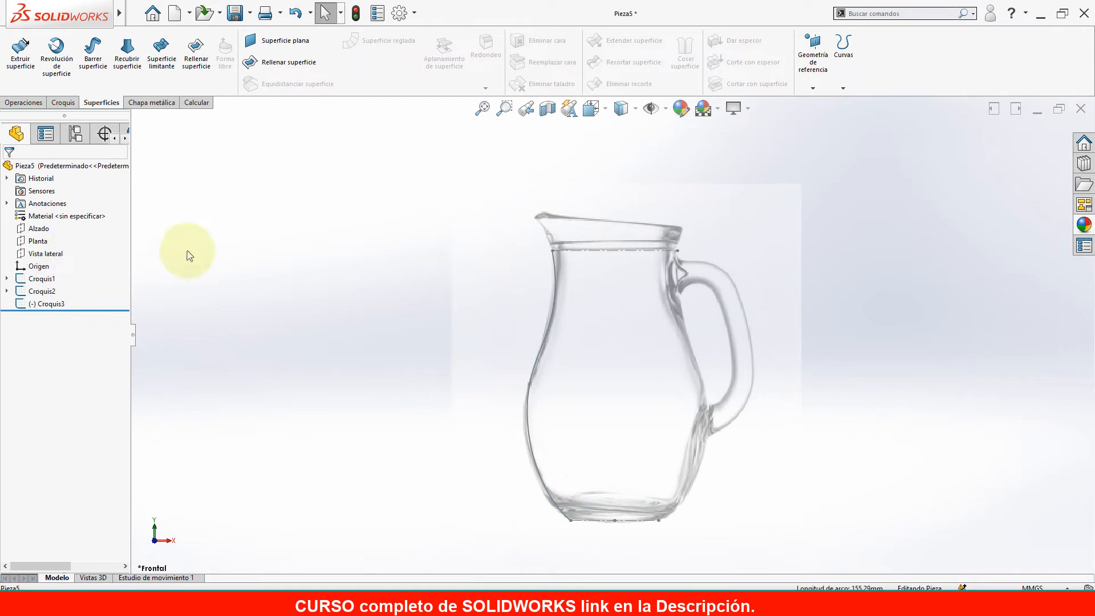
Sketch a three-point spline on the front plane (Alzado) along the handle-side wall, from the neck line's end to the base line's end.
click(39, 229)
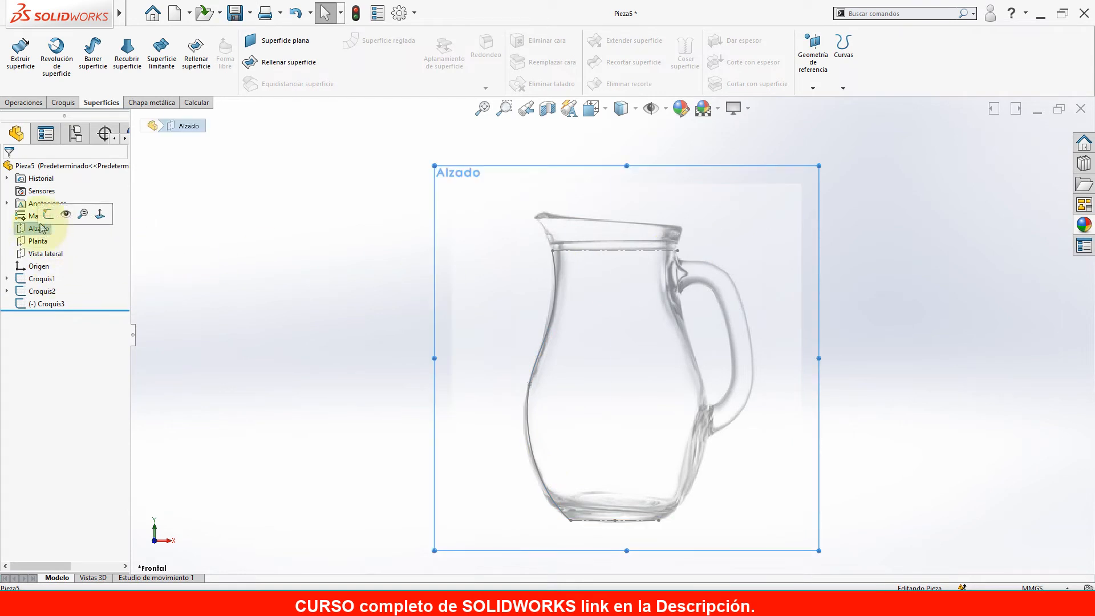
click(48, 215)
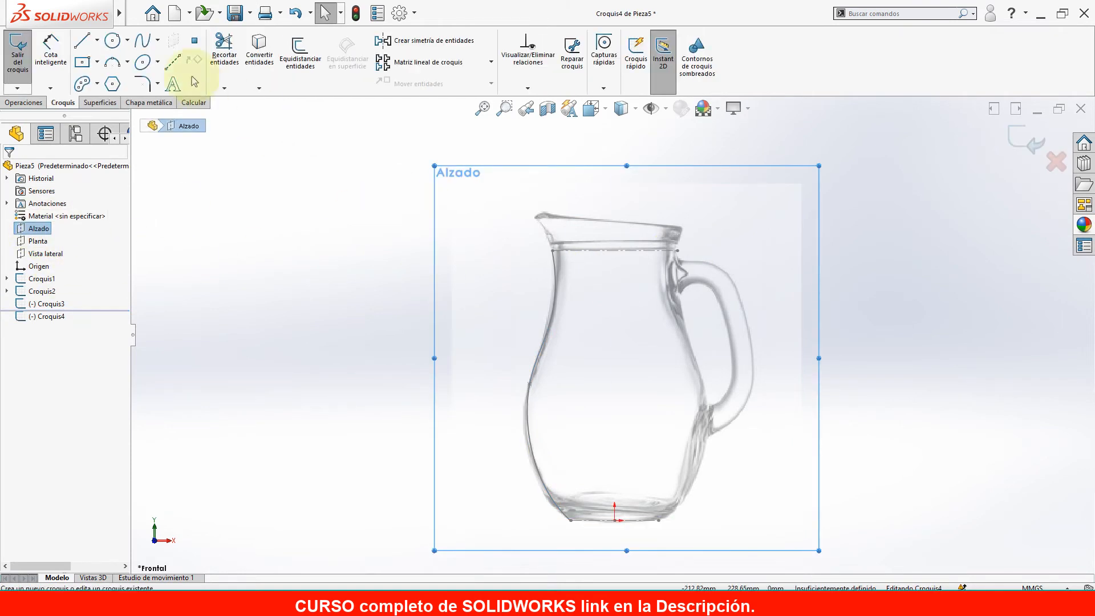
click(143, 43)
scroll(687, 263, down, 4)
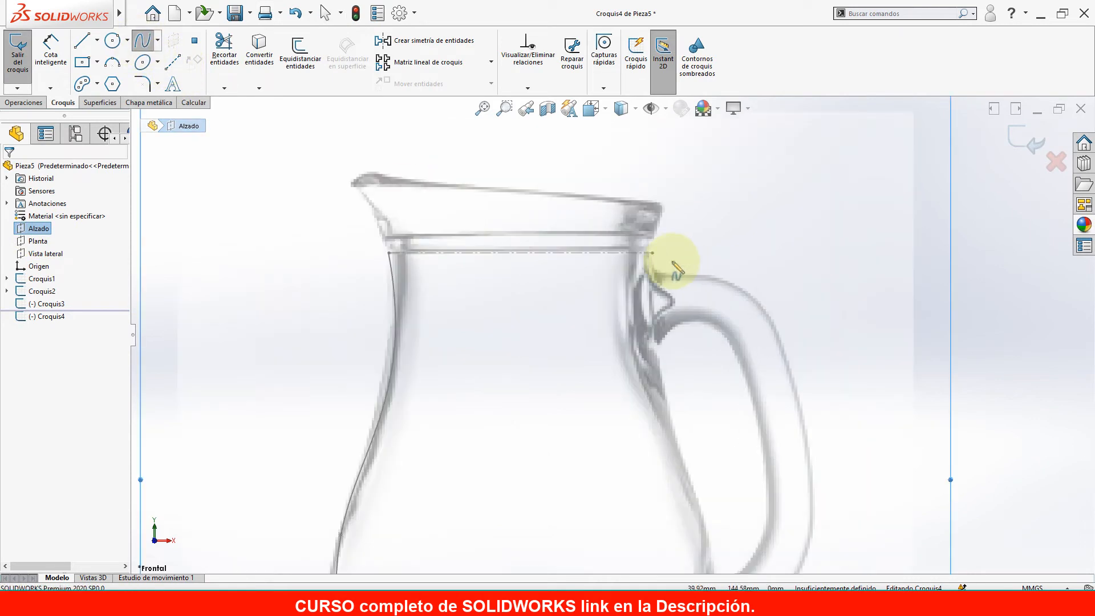
click(651, 253)
scroll(656, 319, up, 4)
click(647, 407)
scroll(641, 516, down, 3)
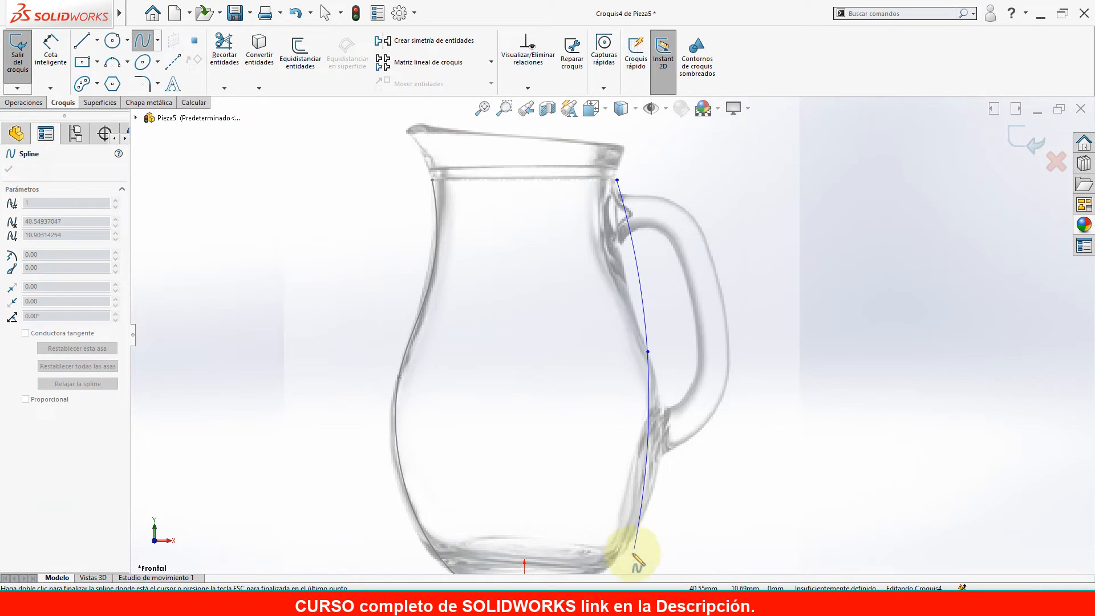
scroll(627, 536, up, 2)
scroll(616, 502, down, 3)
click(590, 484)
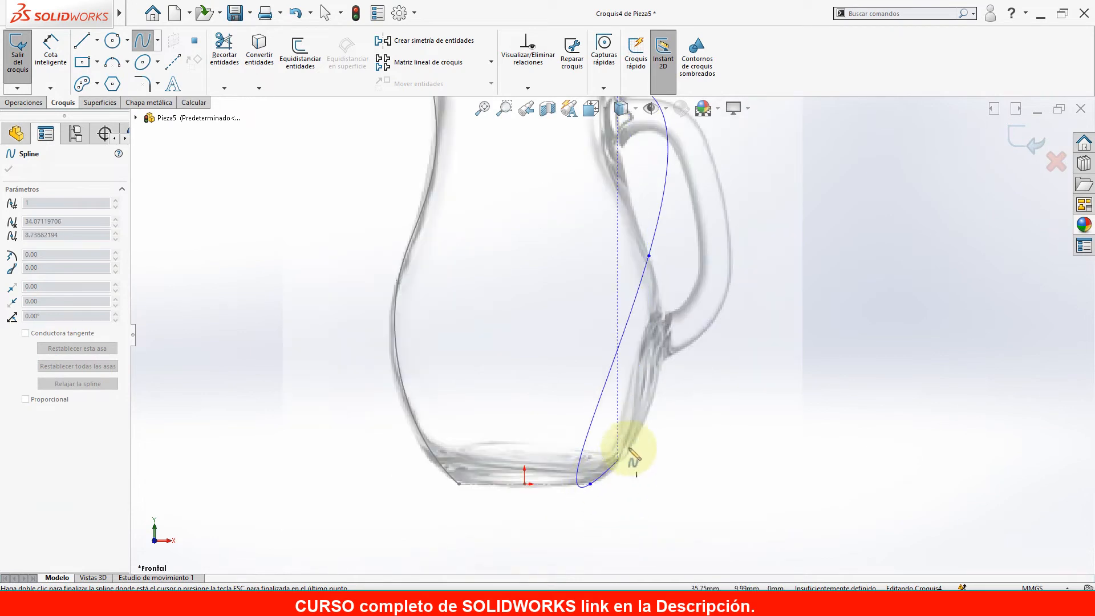
right_click(667, 403)
click(691, 408)
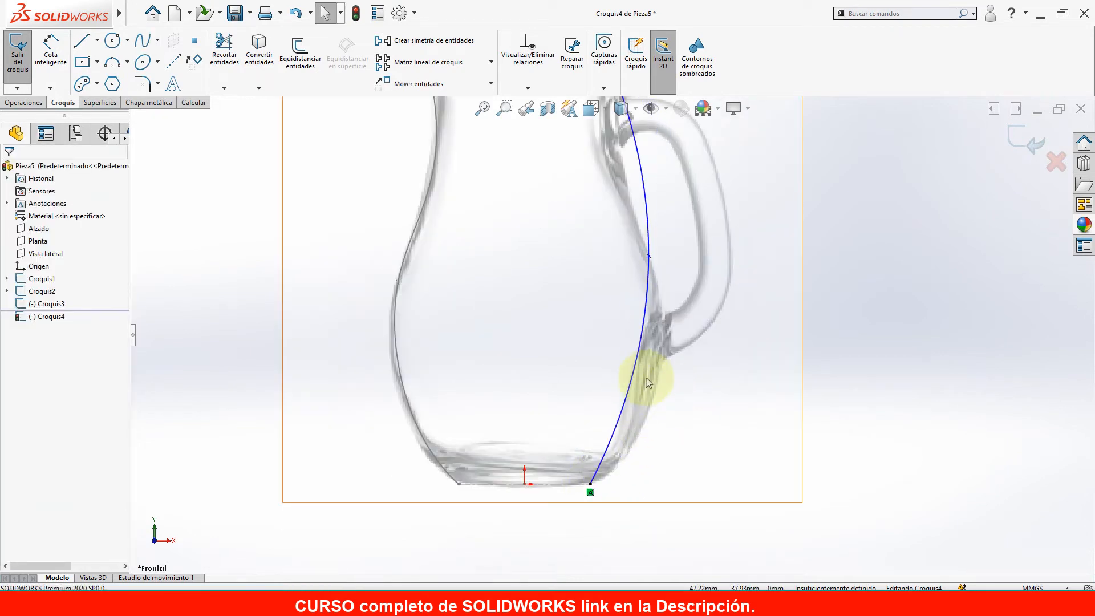
Adjust the new spline's base-end tangency to an angle of about -154.66° so the lower body bulges along the glass wall.
scroll(656, 370, up, 3)
scroll(647, 319, down, 1)
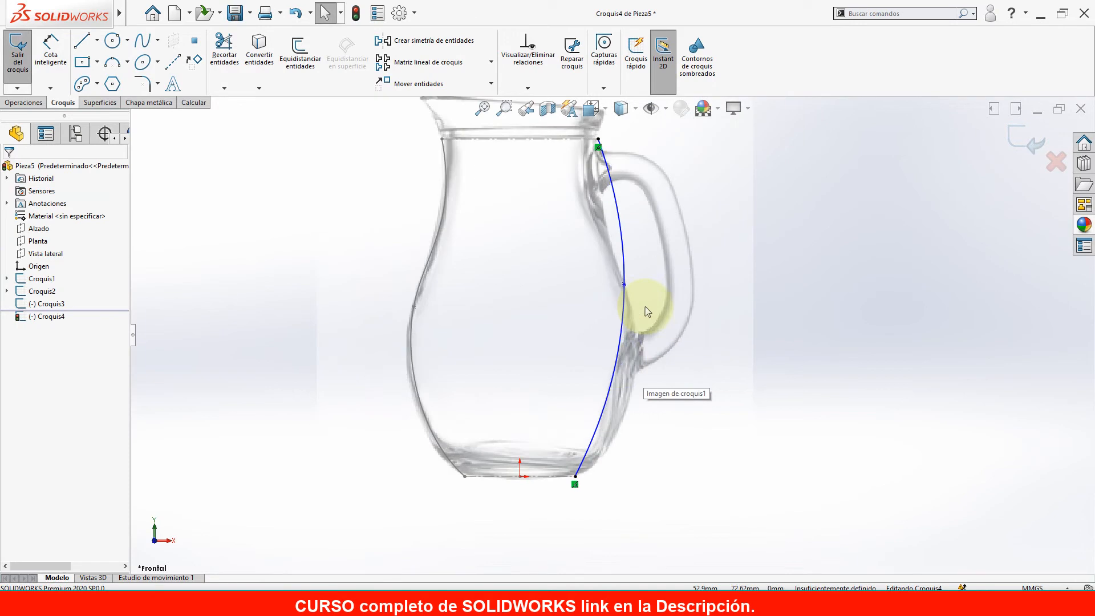
click(619, 362)
drag(602, 443, 628, 459)
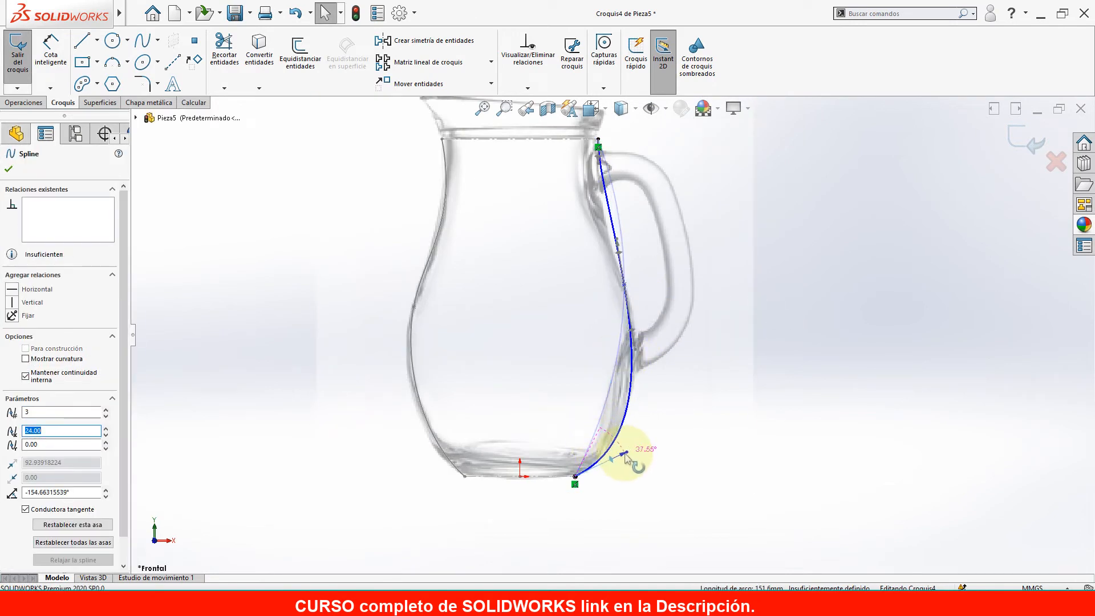
Set the spline's neck-end tangency to an angle of about -90.2° and adjust the curve's upper section toward the glass wall.
scroll(610, 245, down, 3)
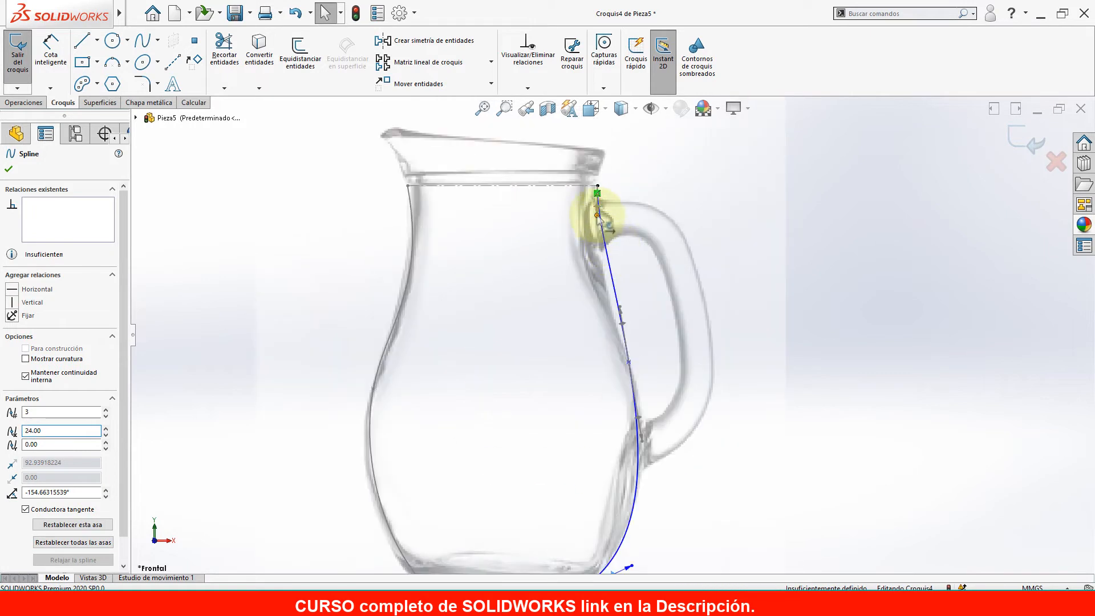
click(598, 218)
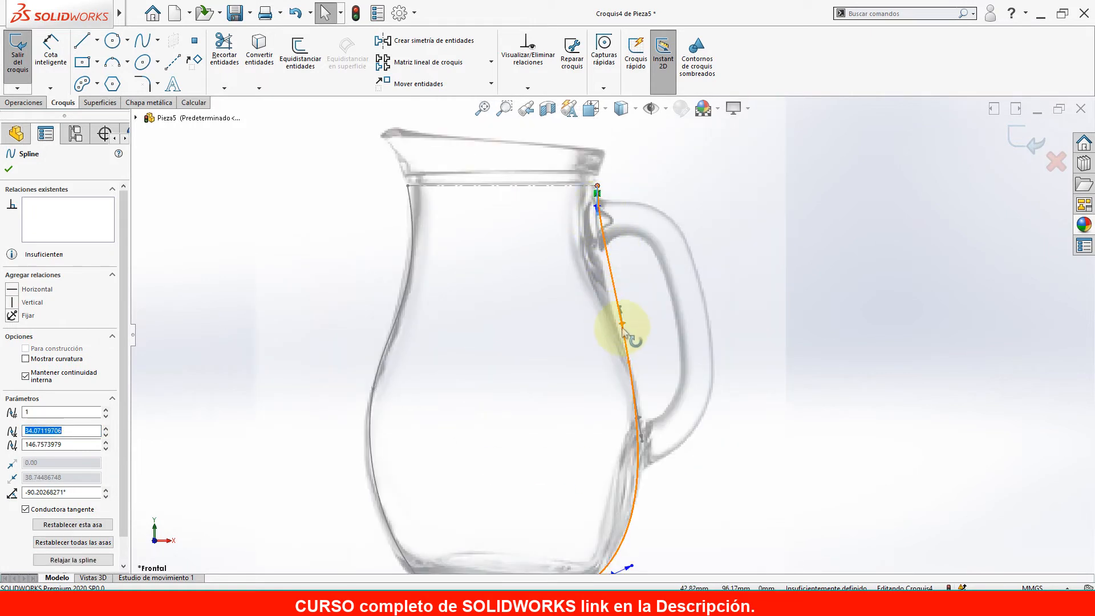
drag(620, 324, 621, 332)
click(701, 368)
Fine-tune the spline's neck-end tangency to an angle of about -99.82° to follow the jug's neck below the rim.
scroll(604, 215, down, 5)
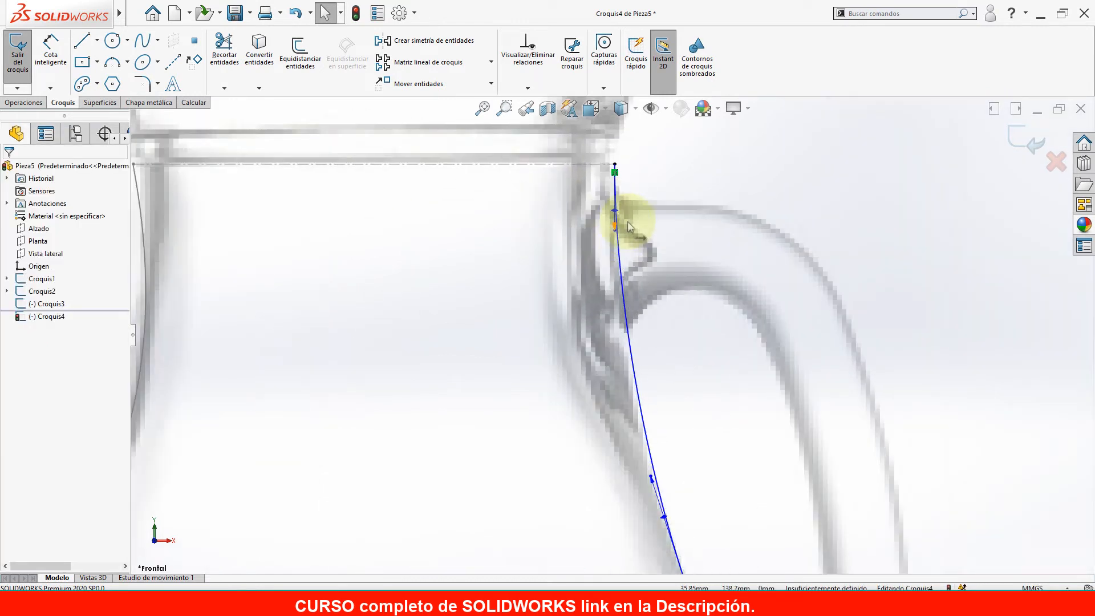
drag(615, 212, 608, 215)
scroll(789, 315, up, 8)
click(789, 342)
scroll(623, 313, down, 3)
scroll(672, 399, up, 4)
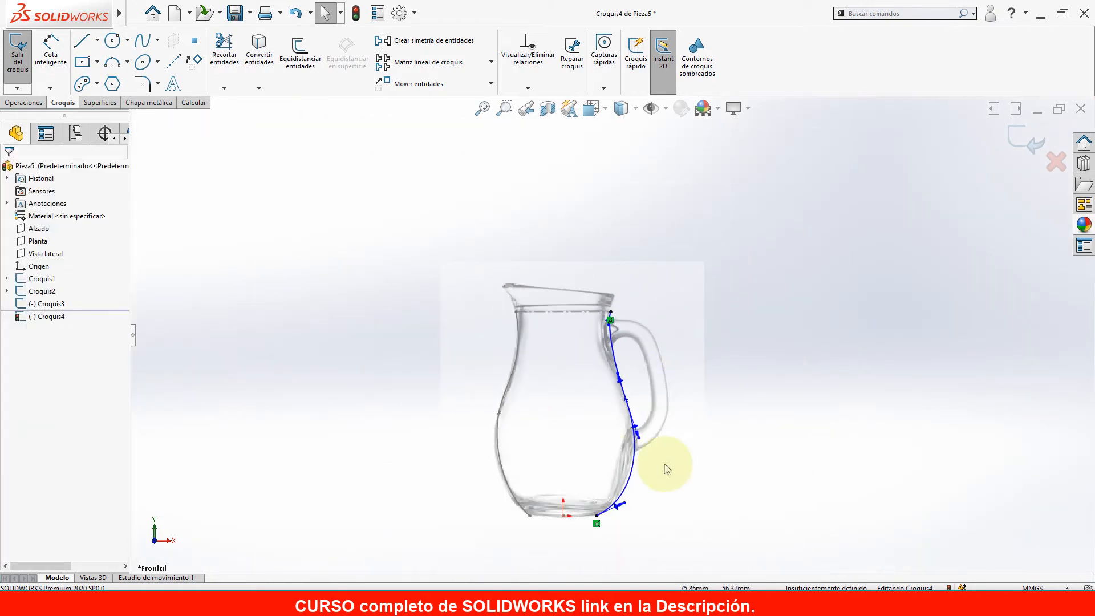
Fine-tune the spline's base-end tangency handle so the curve follows the jug's lower outline, and exit the sketch.
scroll(598, 460, down, 5)
click(635, 479)
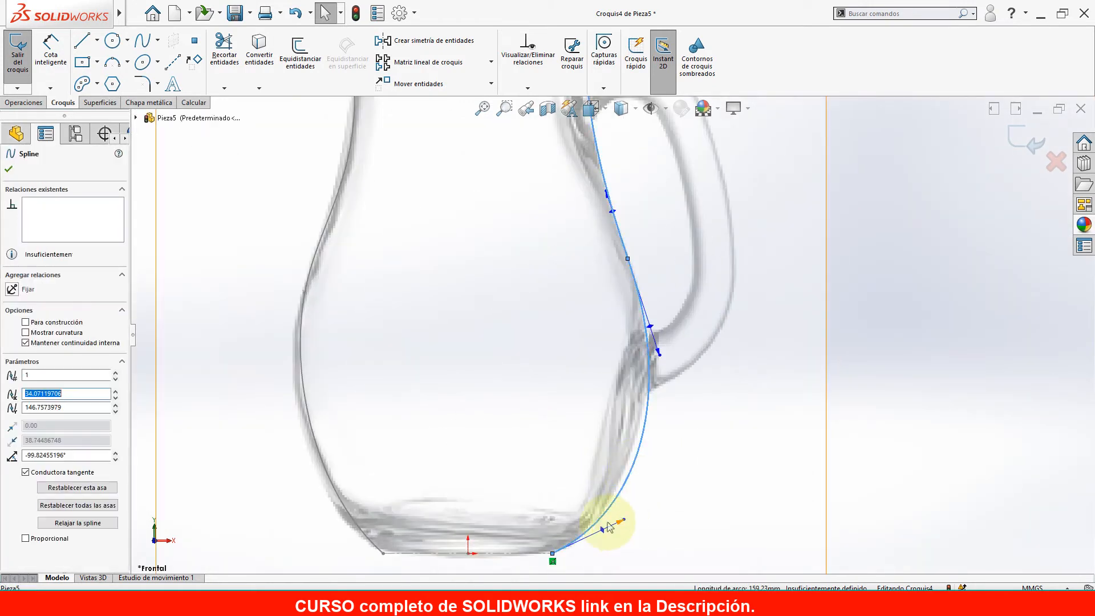
drag(611, 525, 602, 528)
scroll(736, 432, up, 4)
click(755, 368)
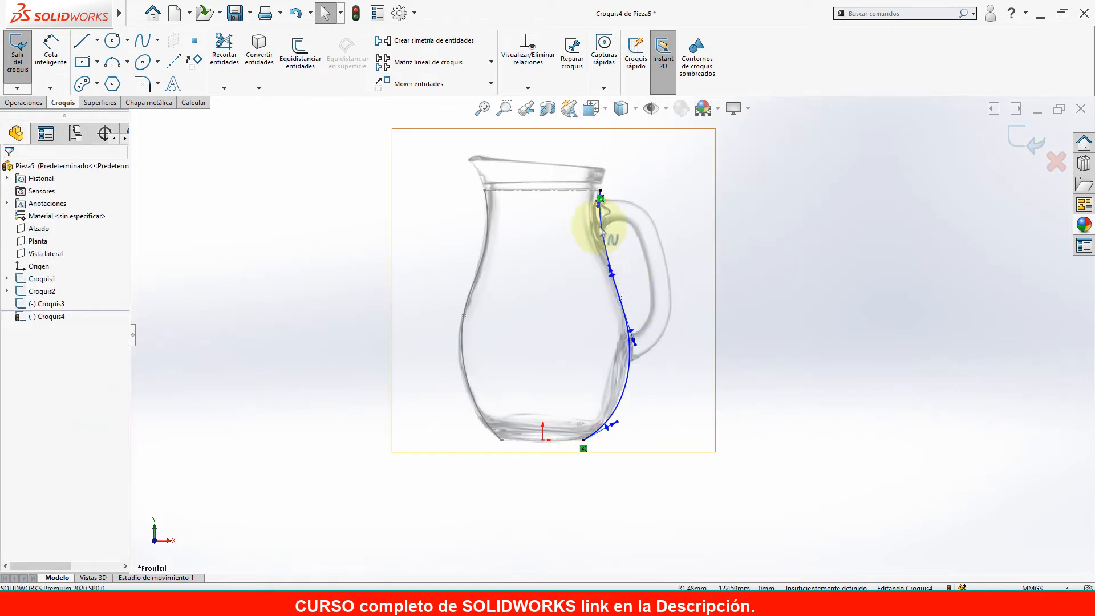
scroll(631, 289, down, 3)
scroll(708, 313, up, 4)
scroll(606, 342, down, 3)
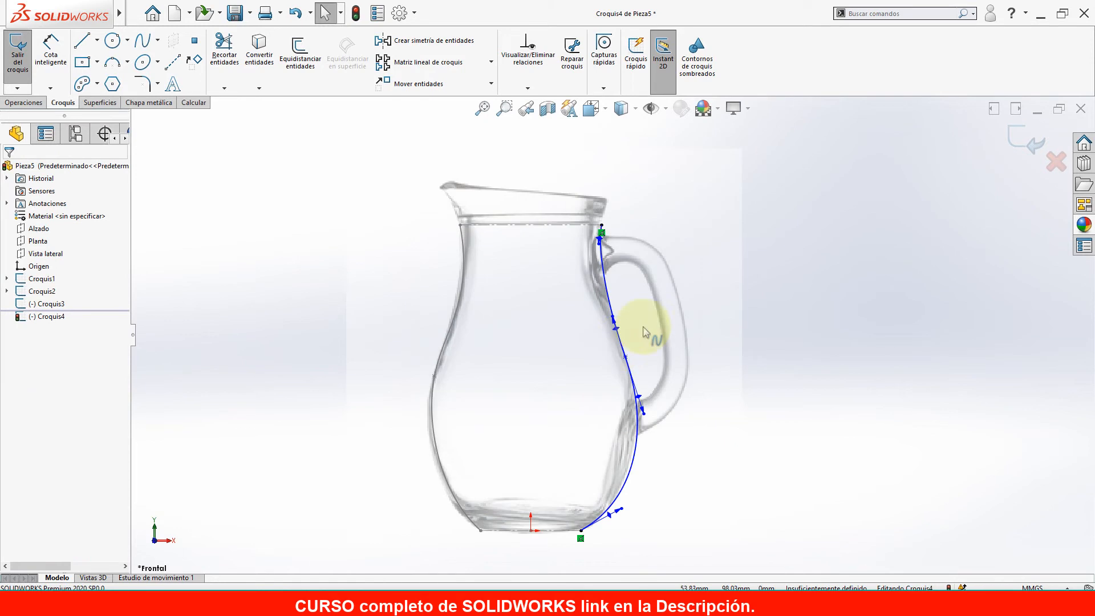
click(1018, 142)
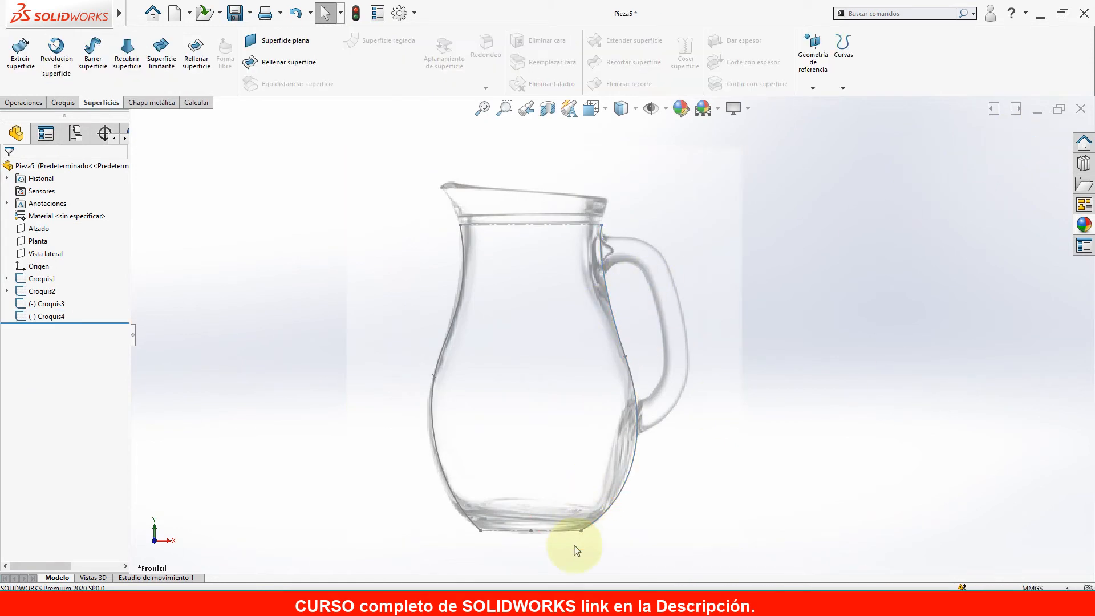
Examine where the handle-side spline meets the base line and how the profiles sit on the reference pictures in 3D.
scroll(572, 546, down, 5)
click(587, 480)
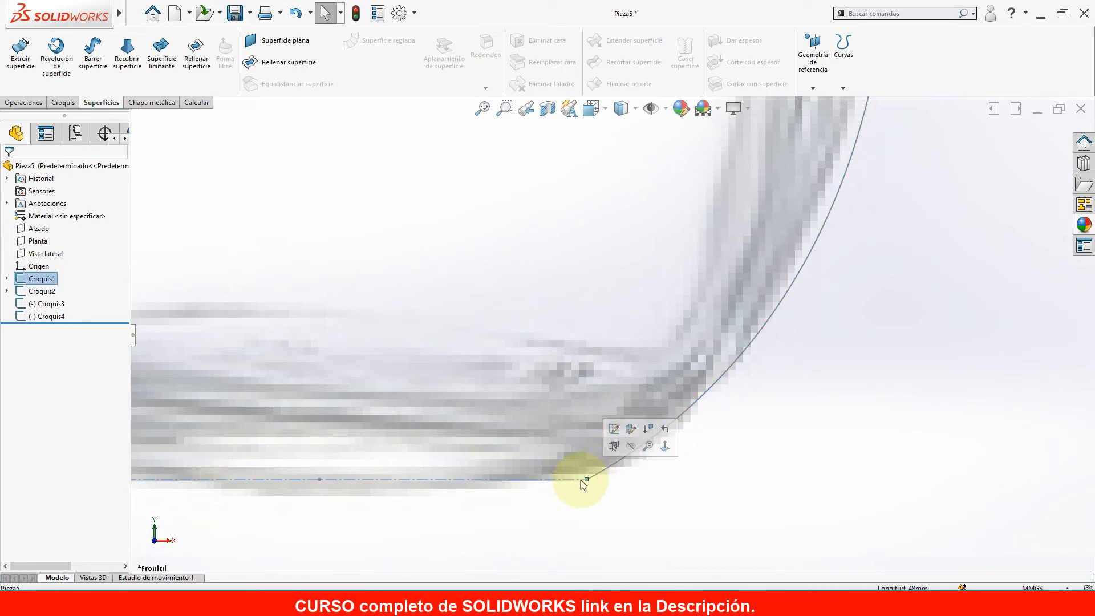
scroll(585, 479, up, 5)
scroll(550, 416, up, 10)
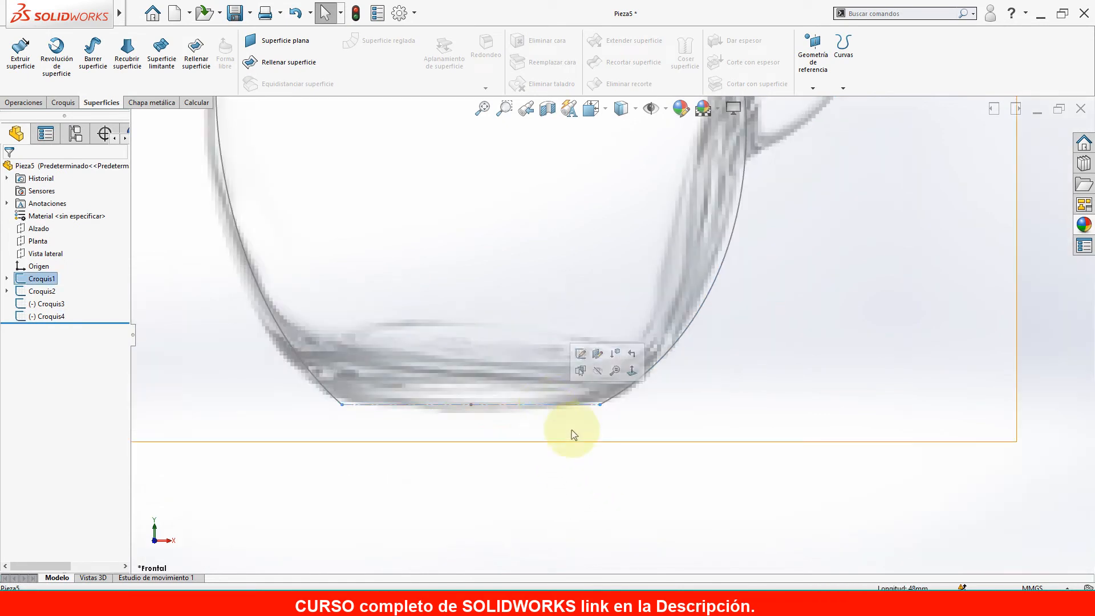
middle_drag(598, 428, 628, 213)
scroll(627, 240, down, 8)
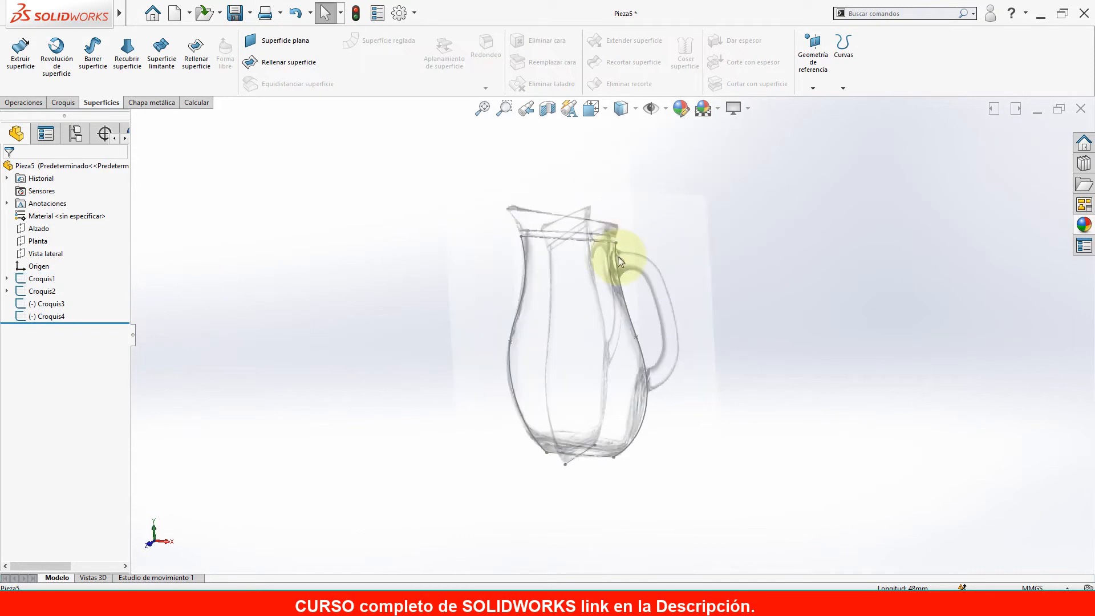
click(634, 291)
Rename the spout-side profile sketch (Croquis3) as curva 1 and the handle-side profile sketch (Croquis4) as curva 2.
click(44, 353)
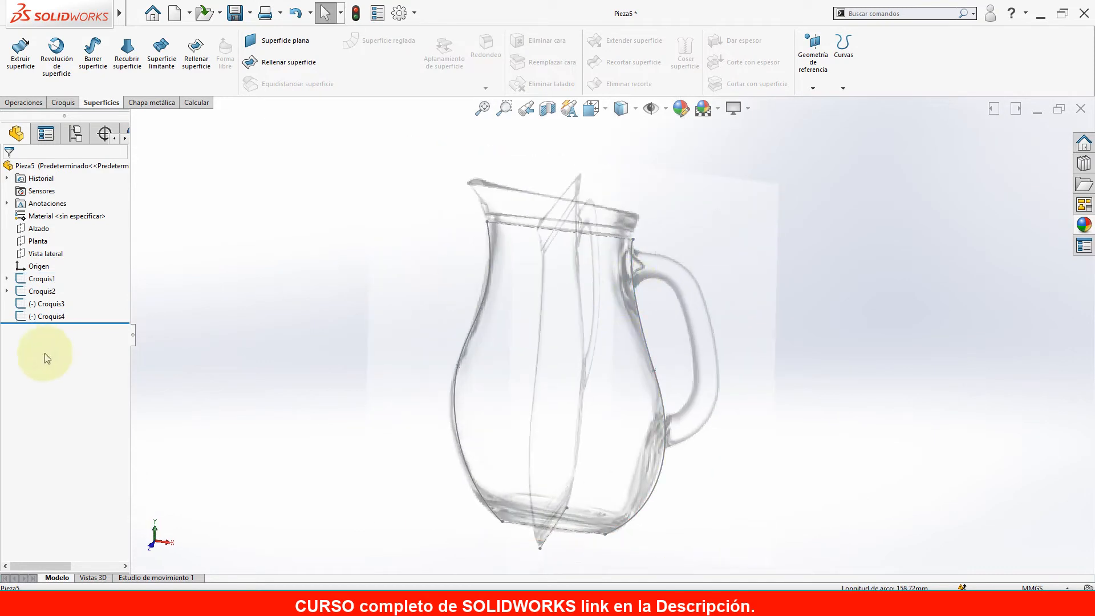
right_click(45, 308)
click(25, 374)
click(47, 309)
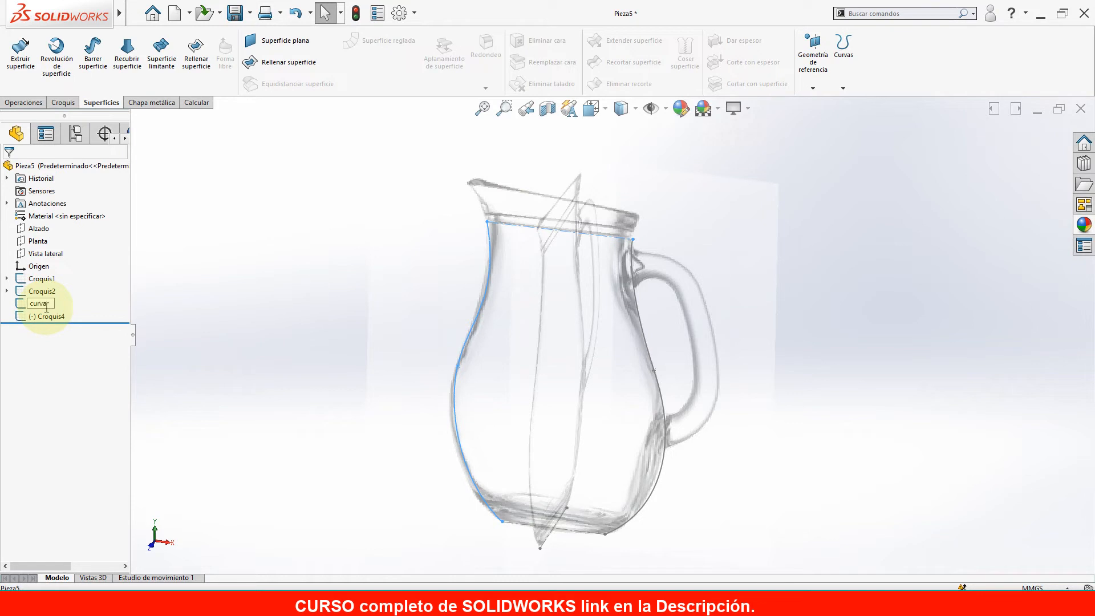
click(147, 308)
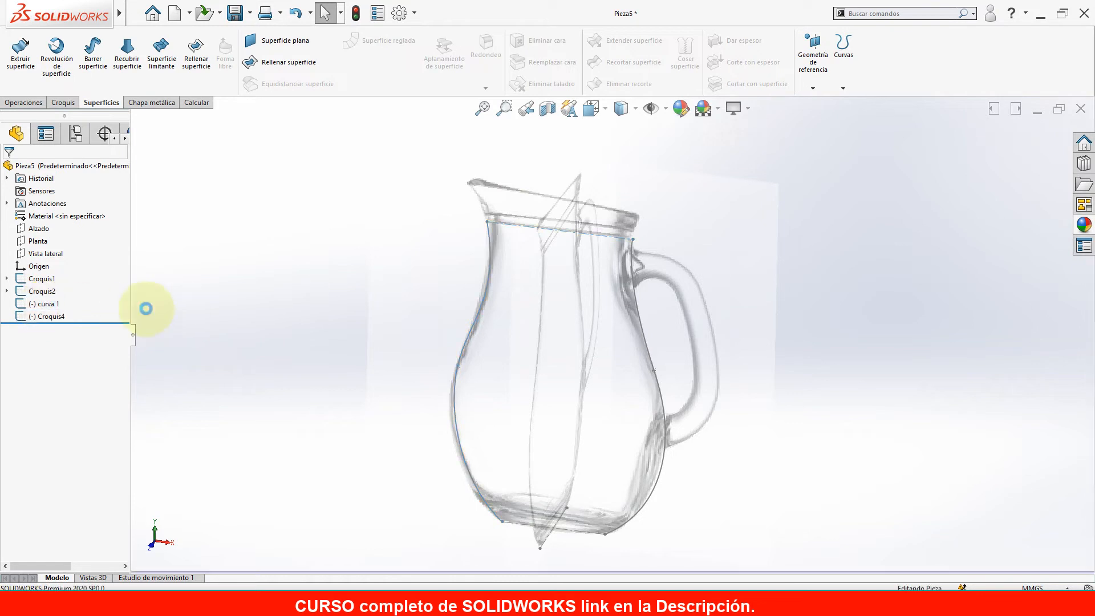
click(49, 317)
click(62, 317)
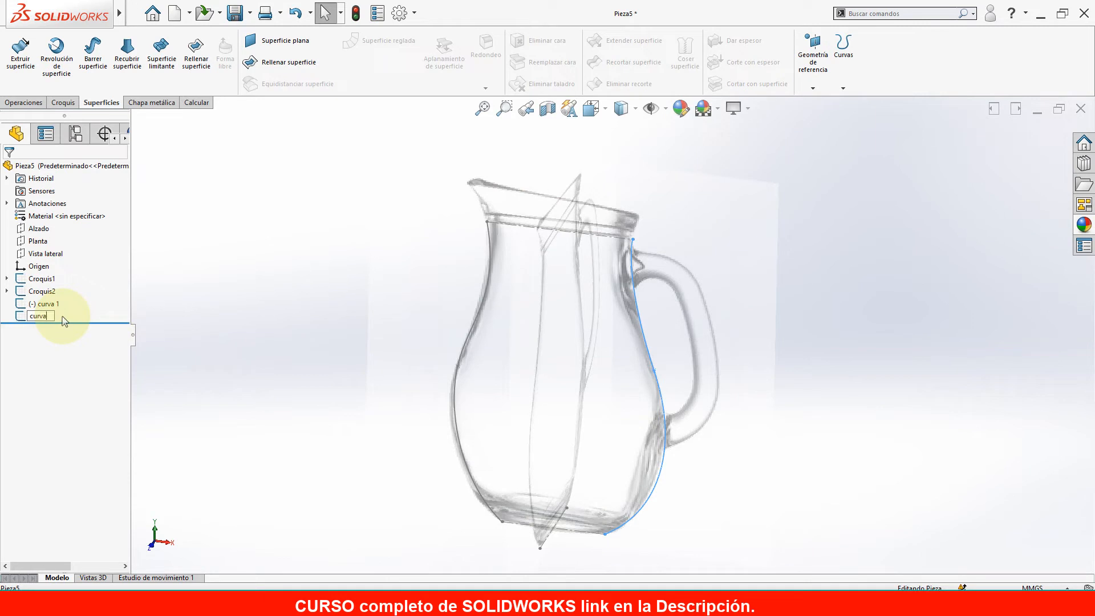
click(223, 283)
Examine curva 1 and curva 2 against the crossed reference pictures from several angles, highlighting each curve and the front plane.
scroll(593, 299, up, 3)
middle_drag(593, 296, 557, 269)
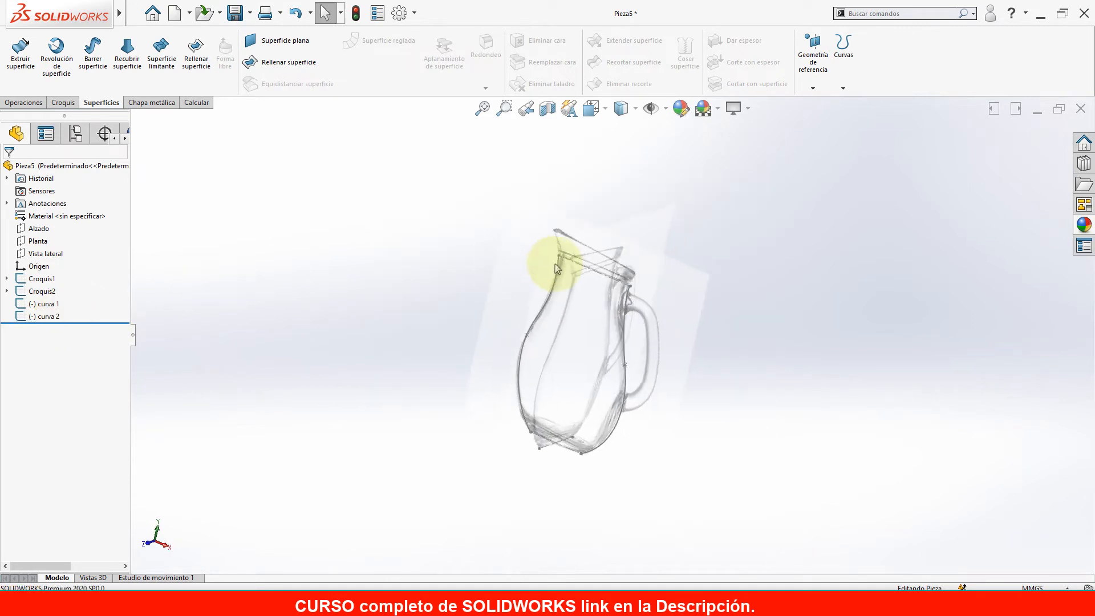
scroll(551, 270, down, 2)
click(38, 228)
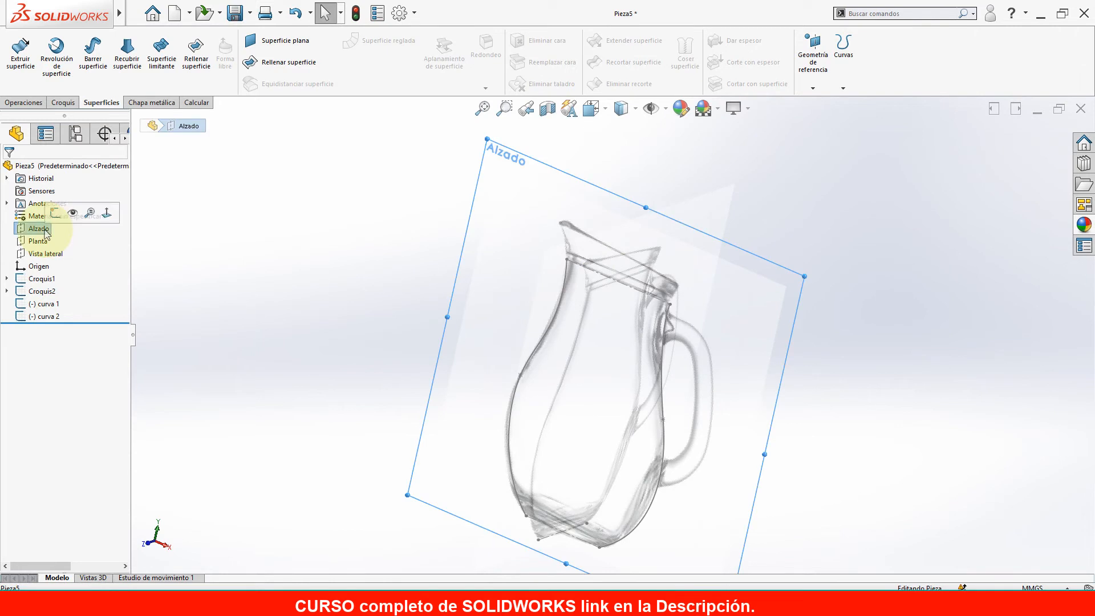
middle_drag(593, 303, 544, 321)
click(557, 318)
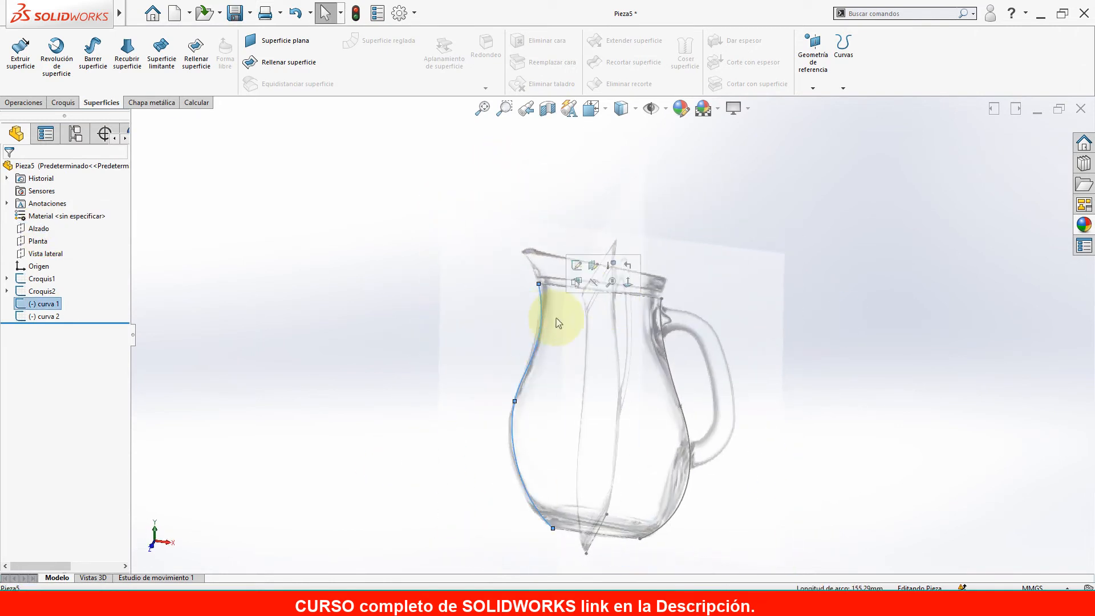
click(666, 342)
click(421, 322)
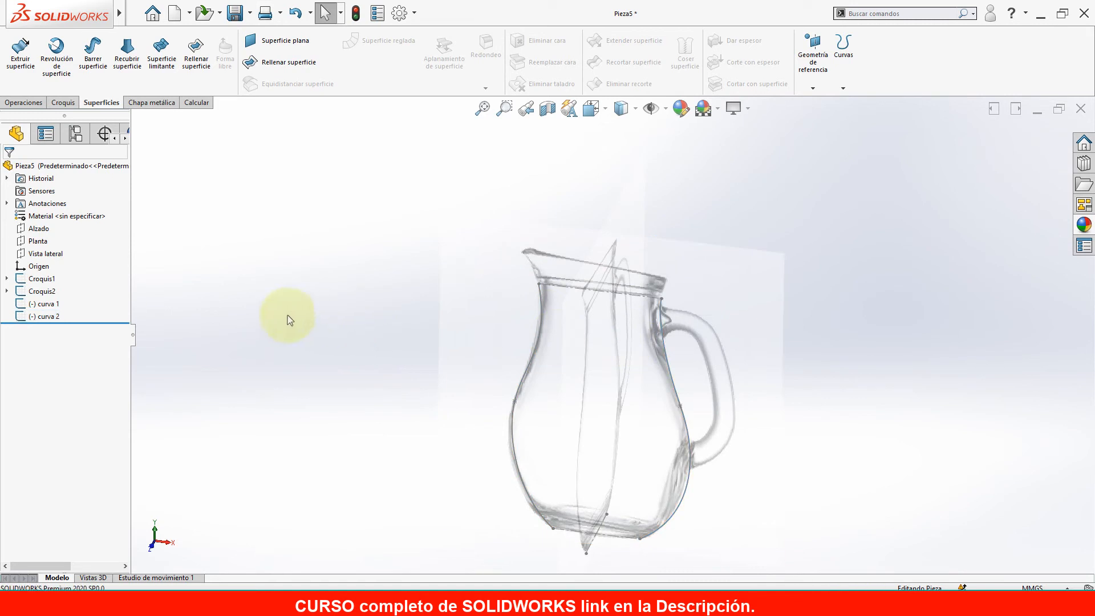
click(48, 316)
middle_drag(508, 317, 567, 405)
scroll(618, 359, down, 3)
middle_drag(618, 359, 545, 320)
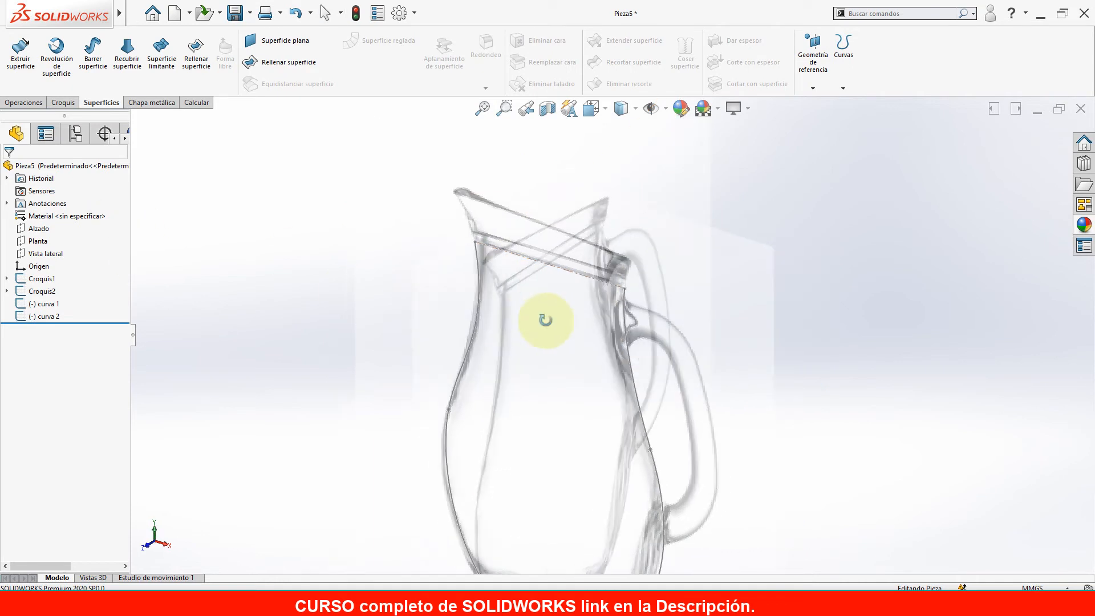
Create a reference plane parallel to Planta passing through the upper handle-side endpoint of curva 1.
click(41, 245)
scroll(605, 421, up, 4)
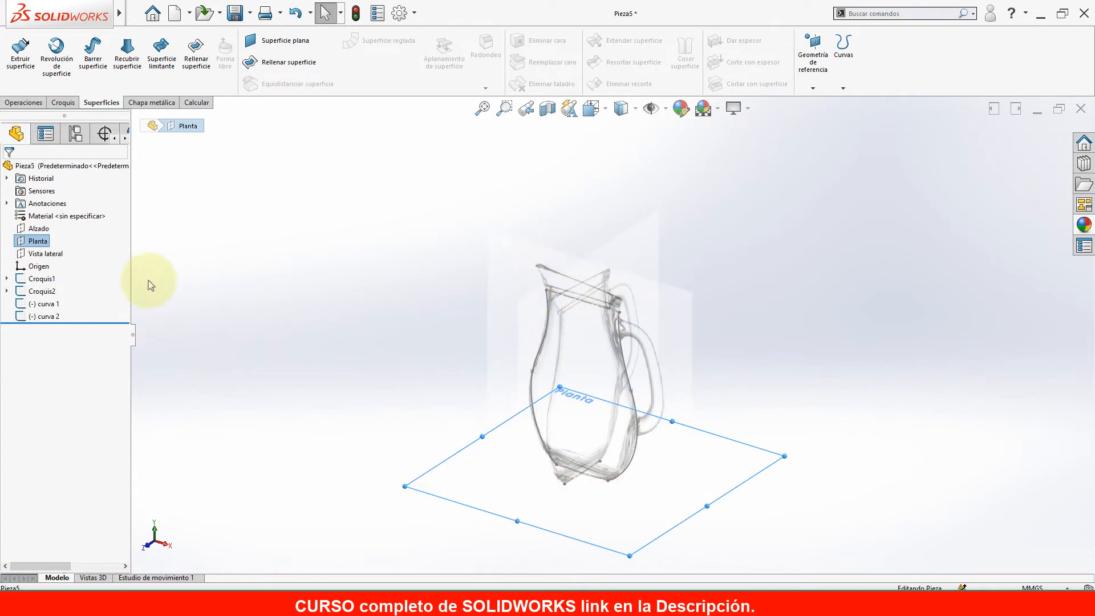
middle_drag(589, 485, 589, 447)
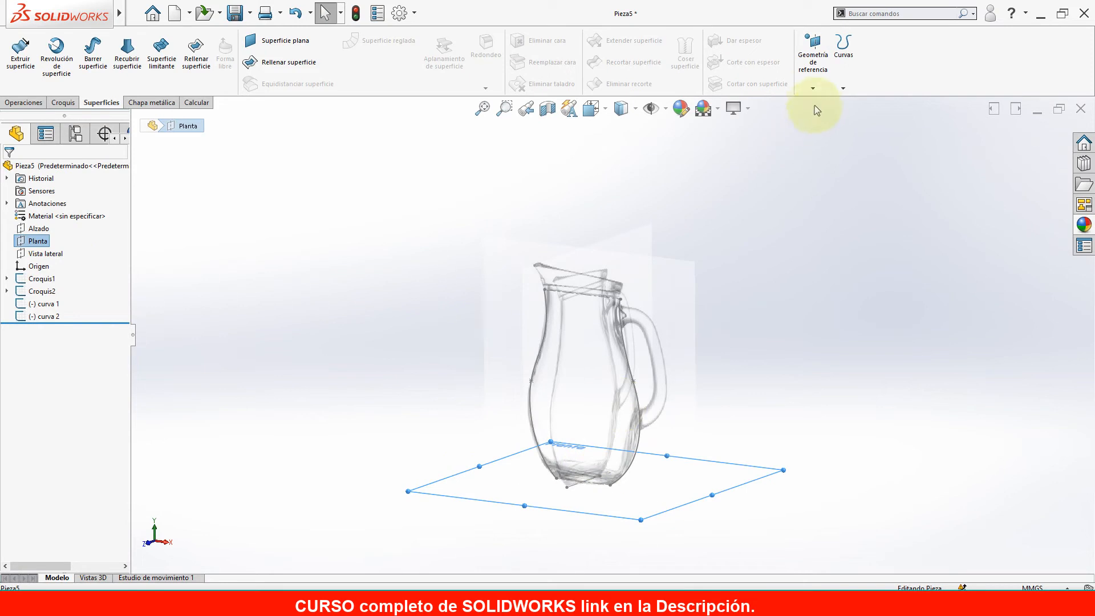
click(814, 90)
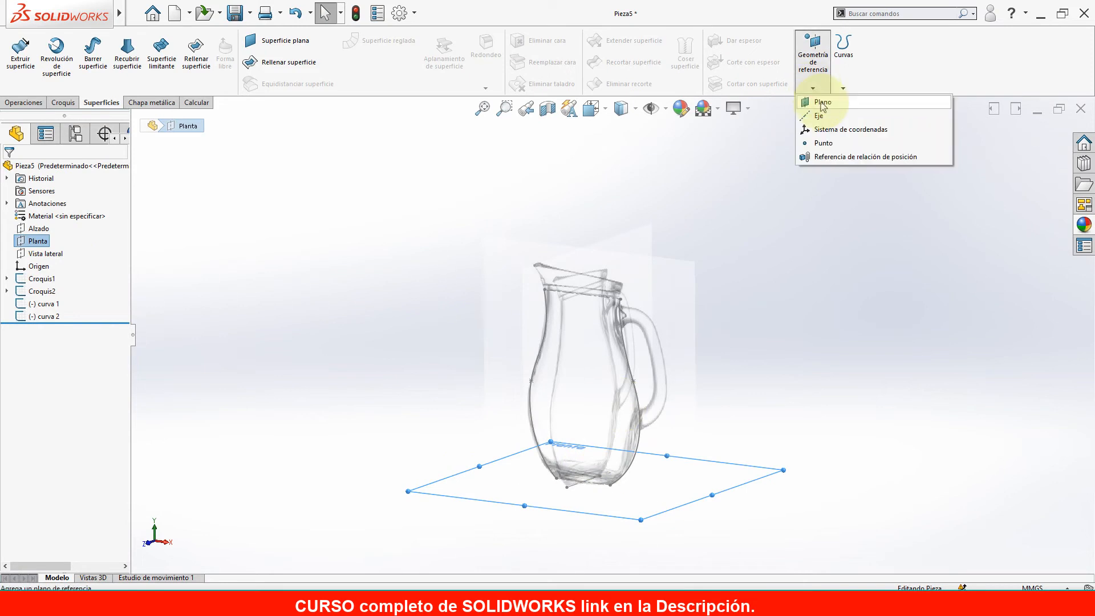
click(823, 104)
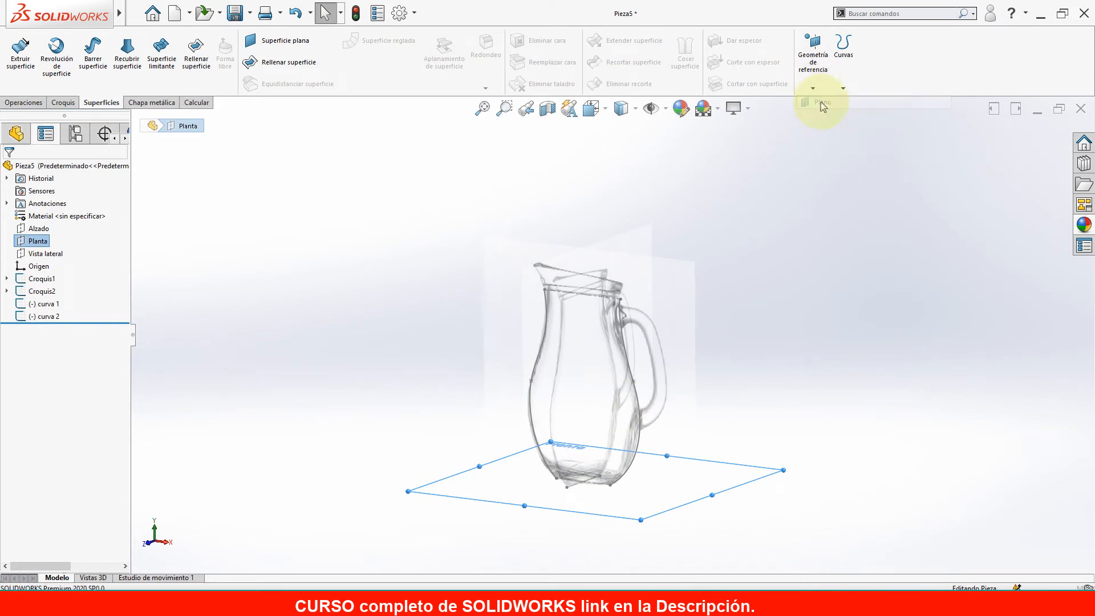
click(621, 300)
scroll(621, 308, up, 5)
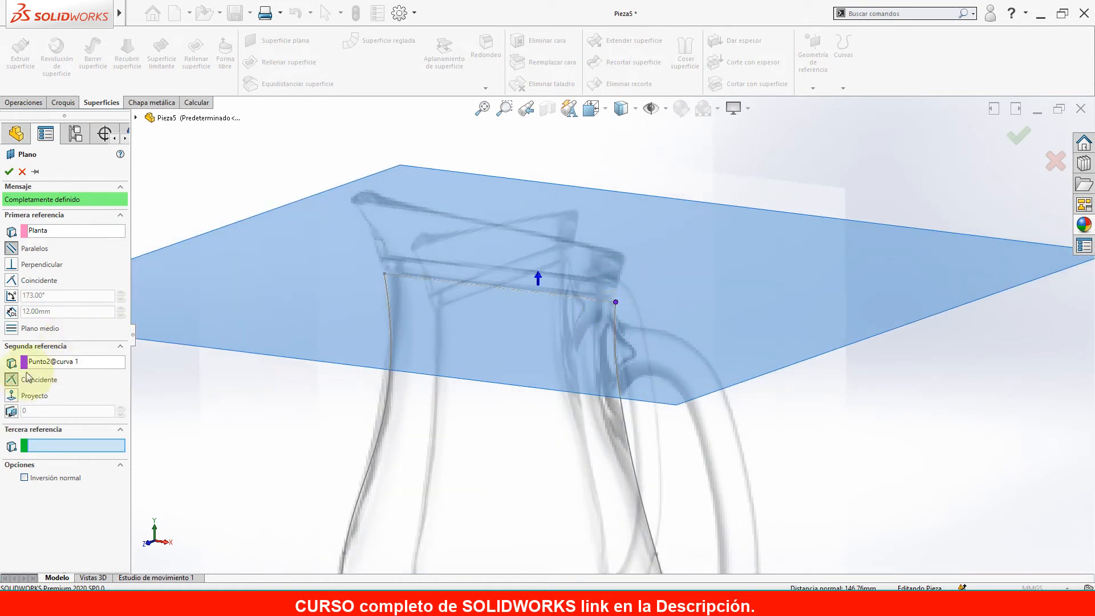
click(587, 322)
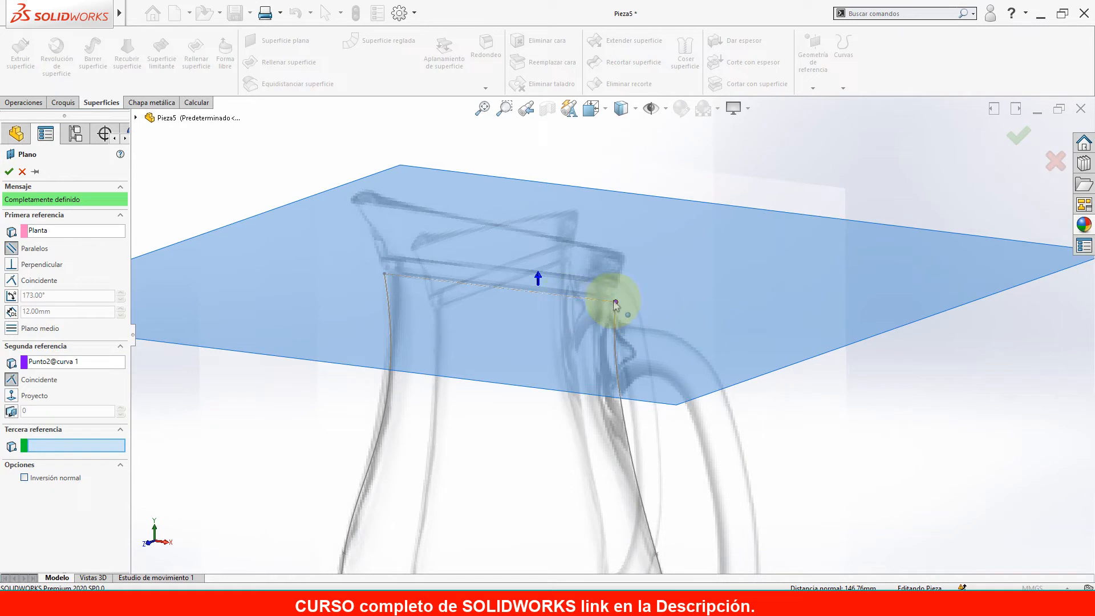
middle_drag(615, 304, 680, 349)
scroll(603, 332, up, 3)
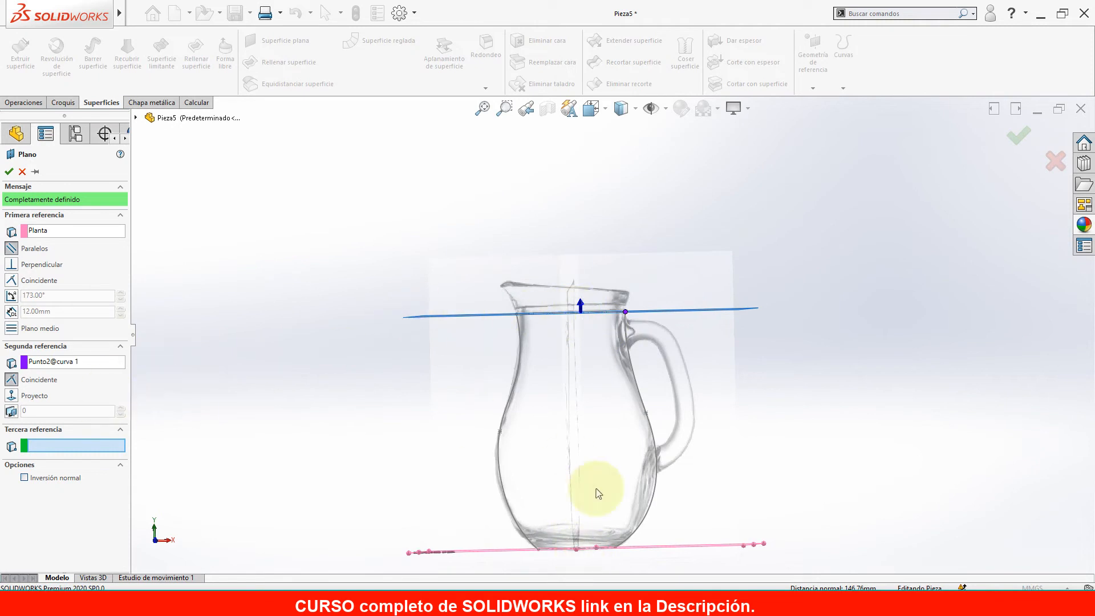
click(1019, 137)
Sketch a three-point arc on Plano1 joining the profiles' upper ends, spanning 180° with a radius of about 34 mm.
middle_drag(741, 348, 764, 420)
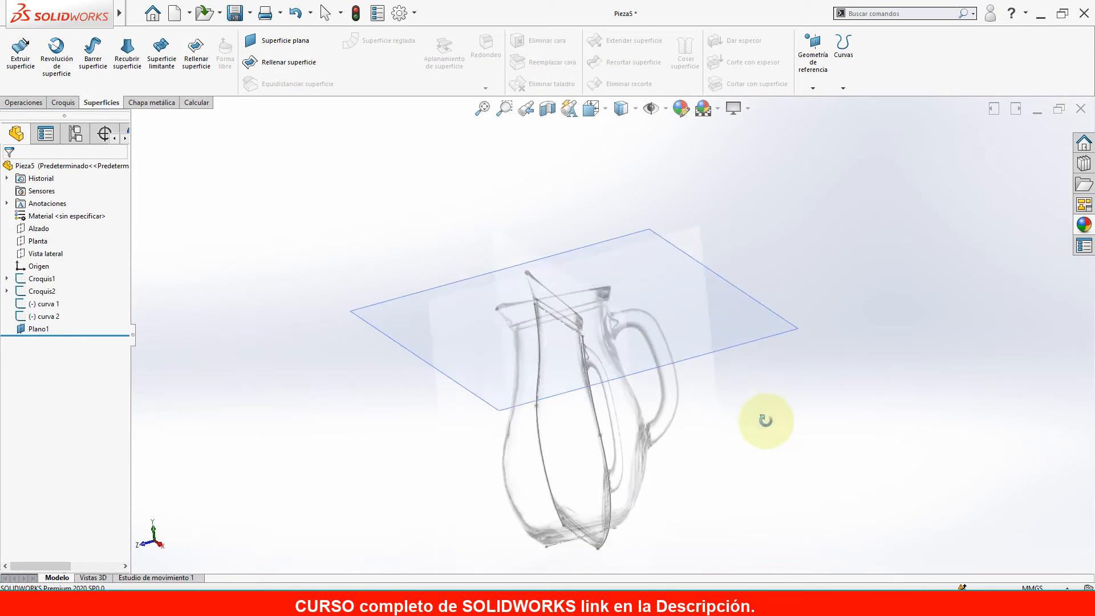
click(362, 317)
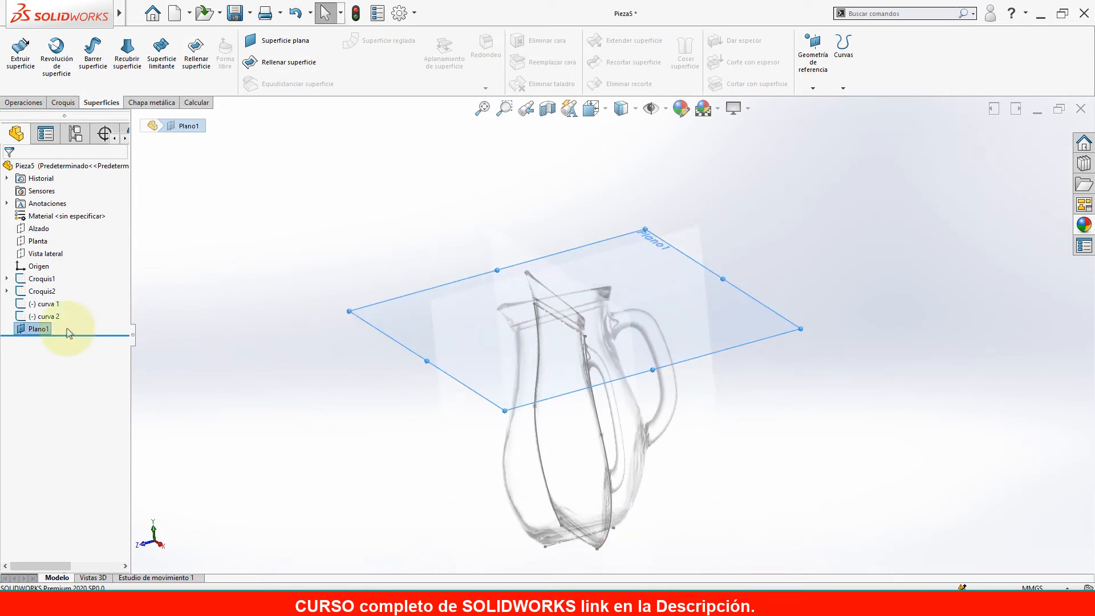
click(399, 339)
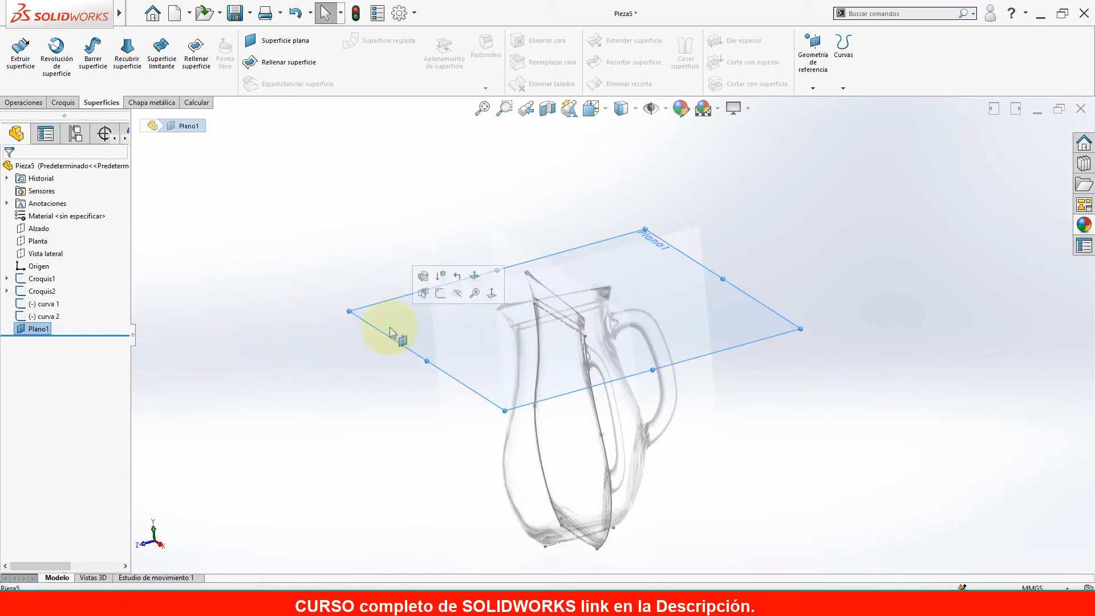
click(439, 294)
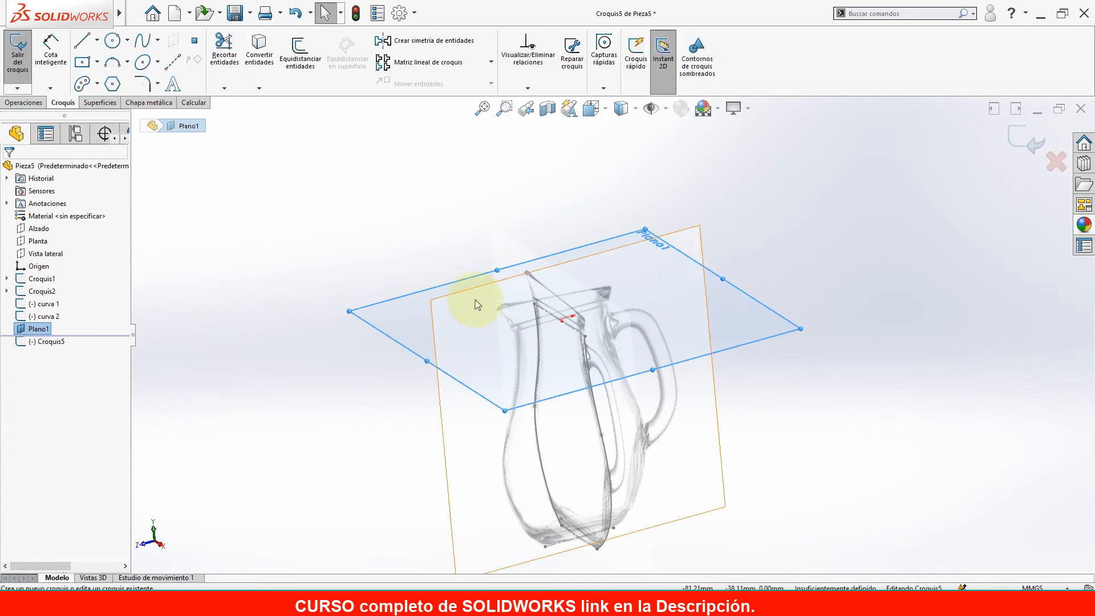
click(114, 63)
scroll(536, 285, down, 5)
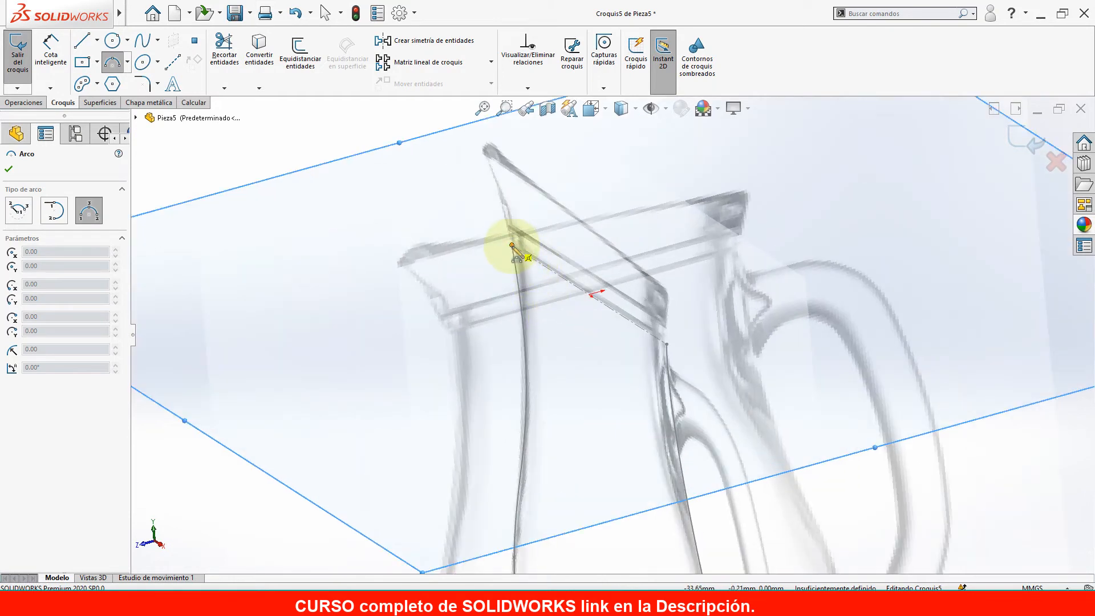
click(512, 246)
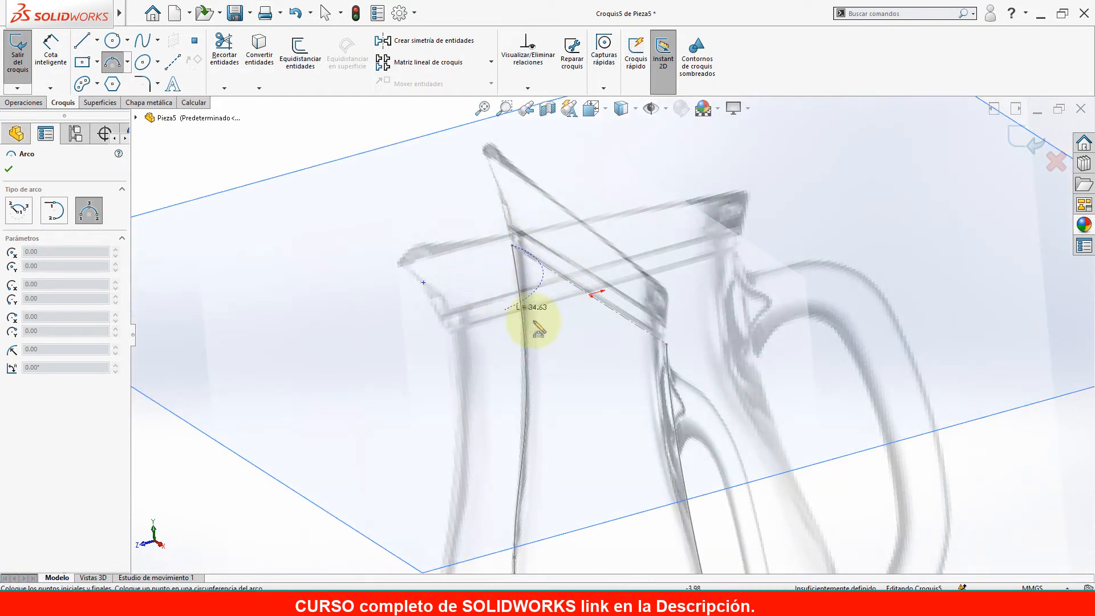
click(666, 344)
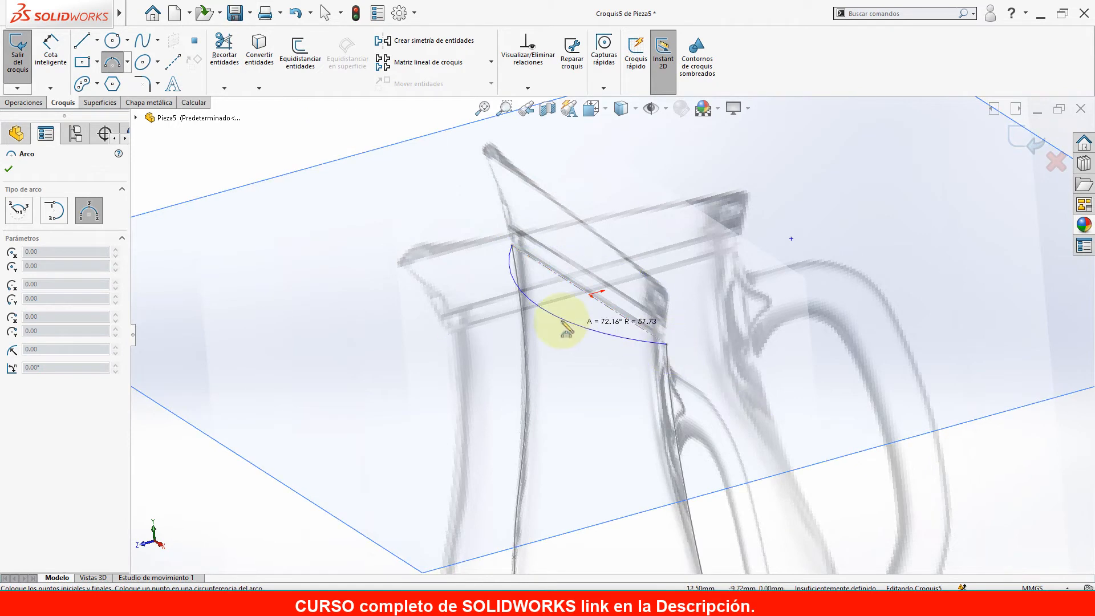
middle_drag(423, 328, 631, 225)
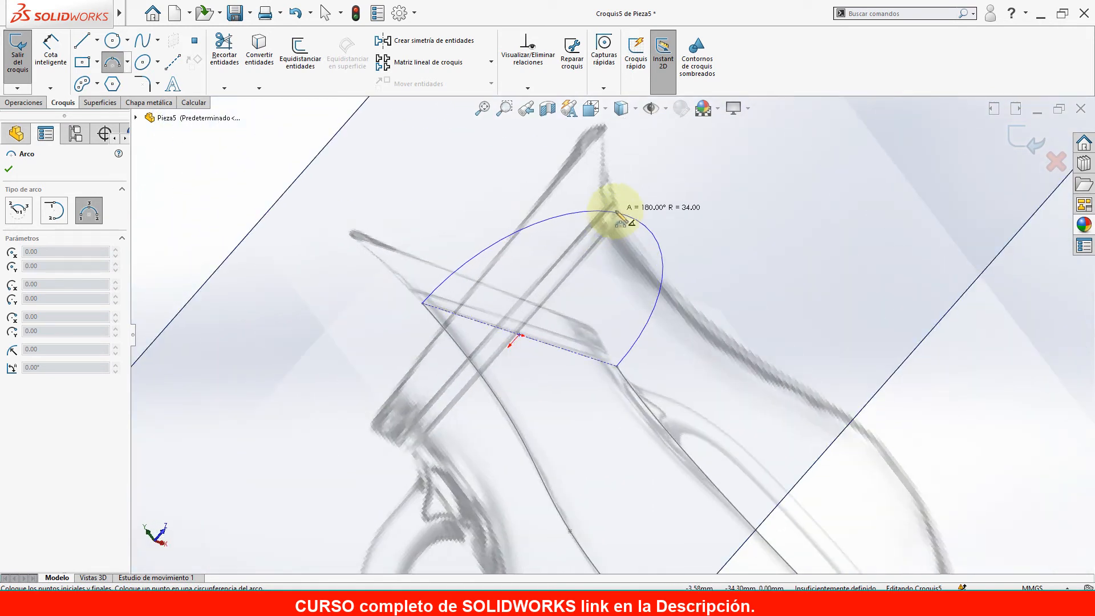
click(623, 215)
middle_drag(623, 261, 479, 444)
key(Escape)
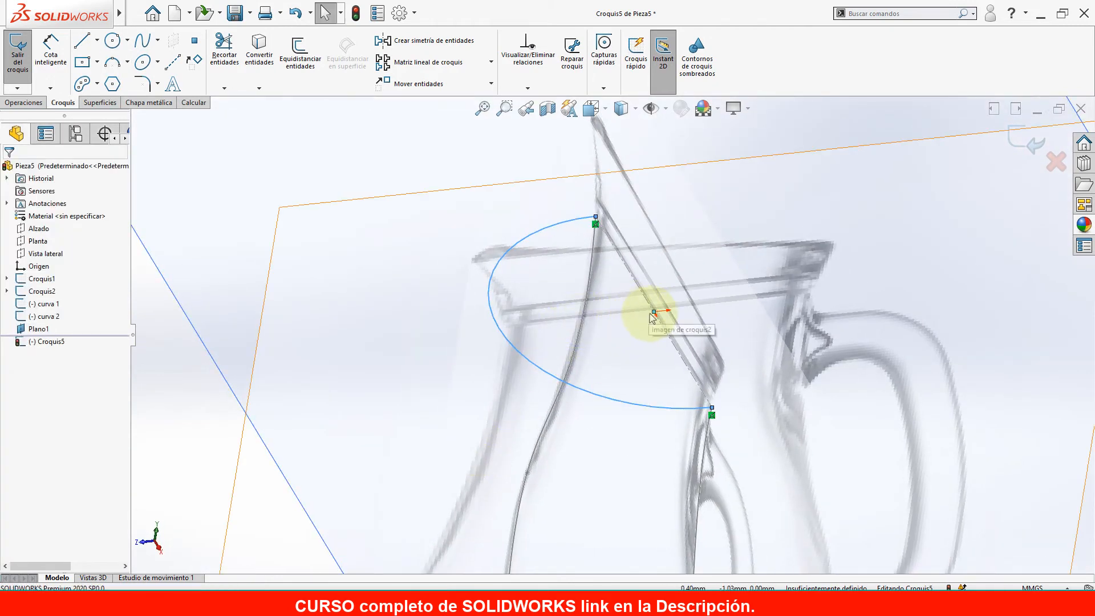
Make the arc's centre point coincident with the straight top line of curva 1, and exit the sketch.
click(654, 312)
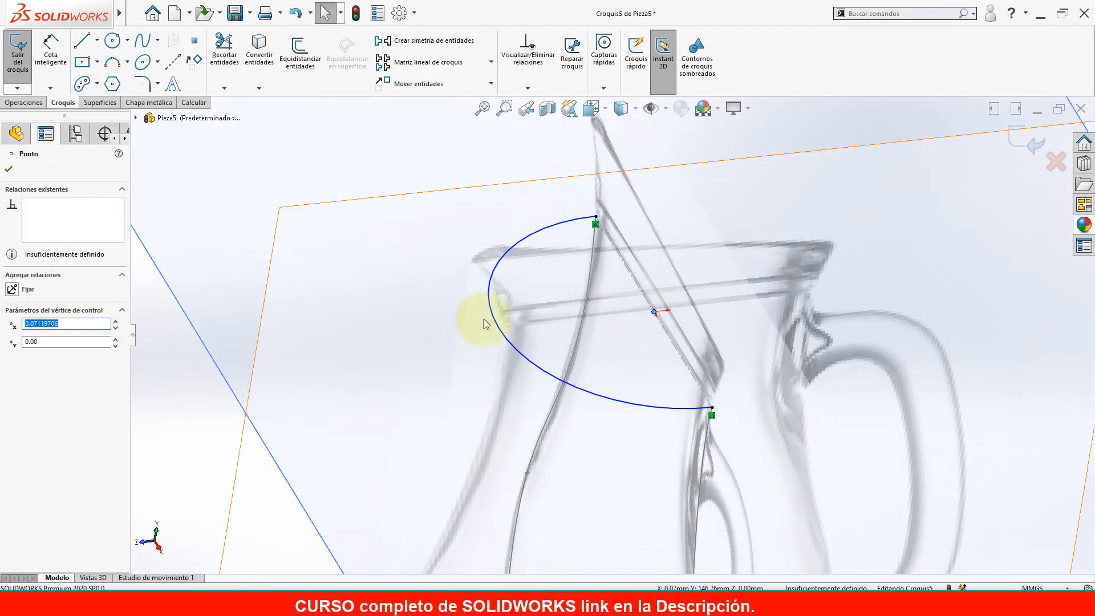
ctrl+click(637, 291)
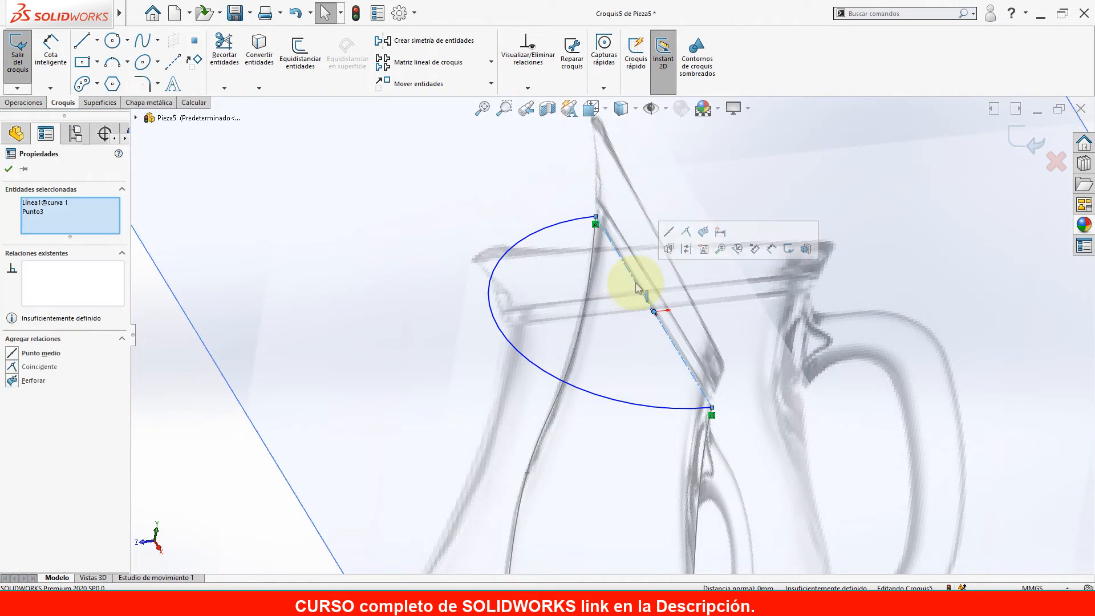
click(670, 231)
middle_drag(672, 335, 717, 242)
scroll(861, 259, up, 3)
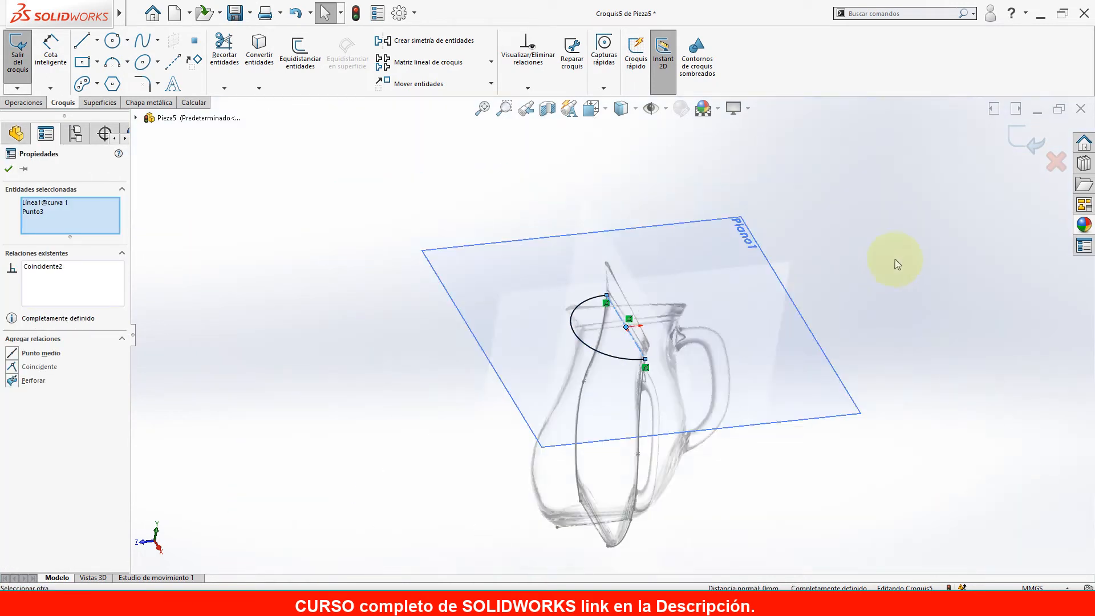
click(873, 263)
scroll(654, 362, down, 3)
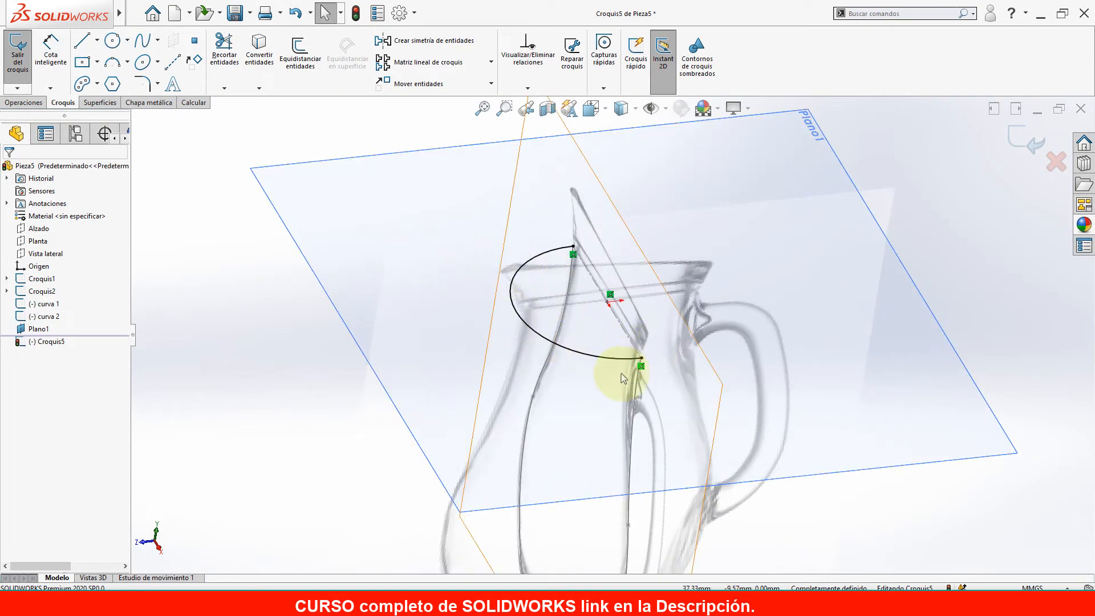
mouse_move(648, 366)
middle_down()
mouse_move(576, 435)
mouse_move(594, 440)
mouse_move(740, 350)
mouse_move(768, 386)
mouse_move(630, 460)
middle_up()
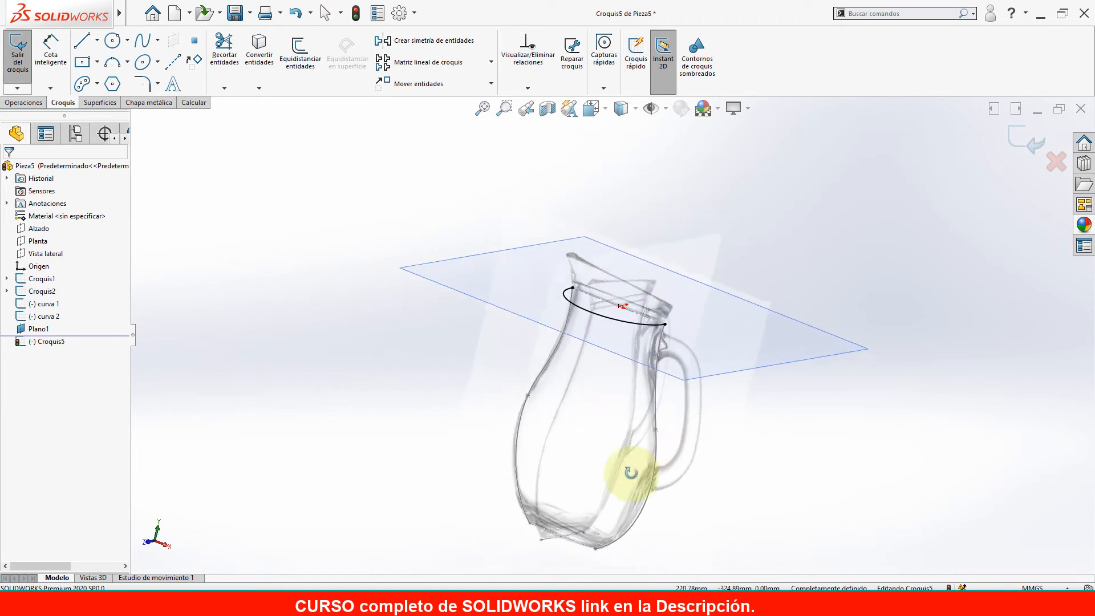
click(1007, 141)
Hide the reference plane Plano1 at the jug's neck.
mouse_move(593, 456)
middle_down()
mouse_move(562, 433)
mouse_move(531, 437)
mouse_move(591, 441)
mouse_move(605, 425)
middle_up()
scroll(538, 439, down, 3)
scroll(584, 437, up, 2)
middle_drag(508, 390, 471, 293)
click(489, 258)
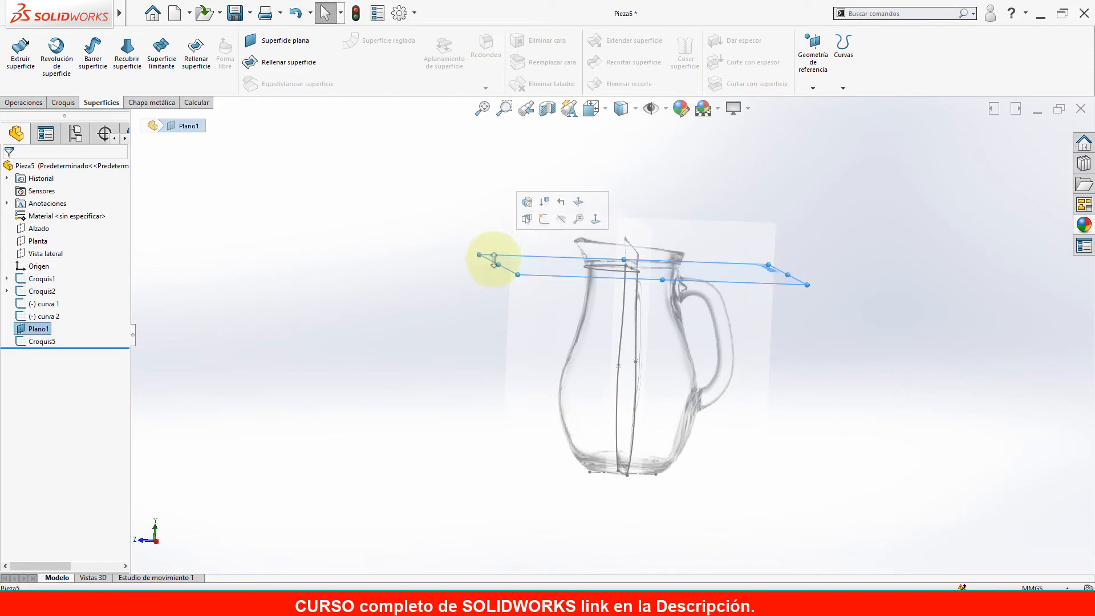
click(557, 226)
middle_drag(559, 305, 579, 375)
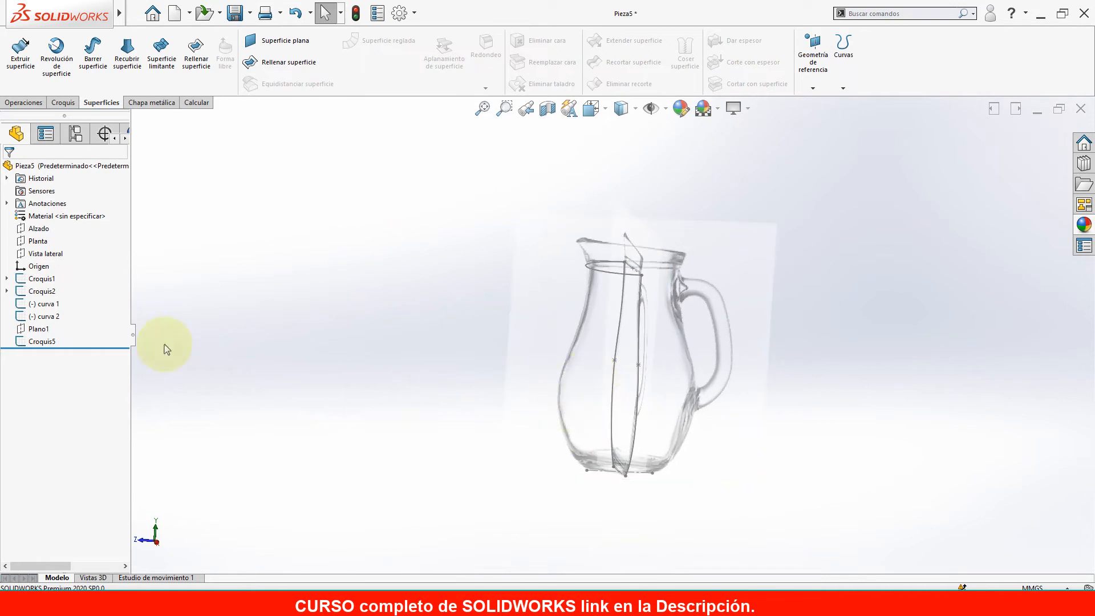
Start a reference plane offset 62 mm above Planta.
click(37, 241)
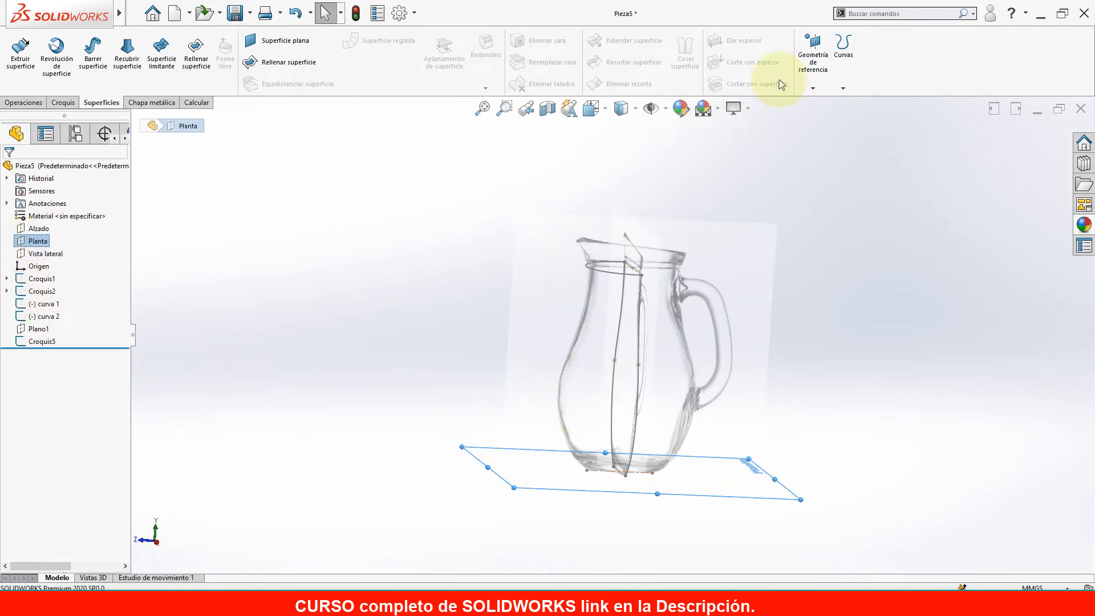
click(814, 73)
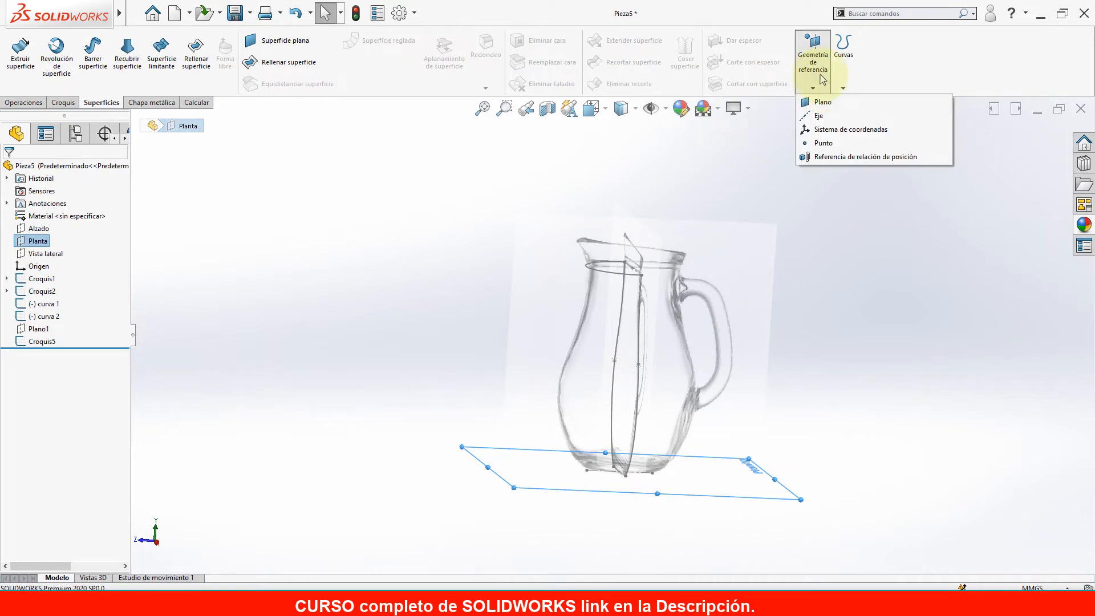
click(824, 103)
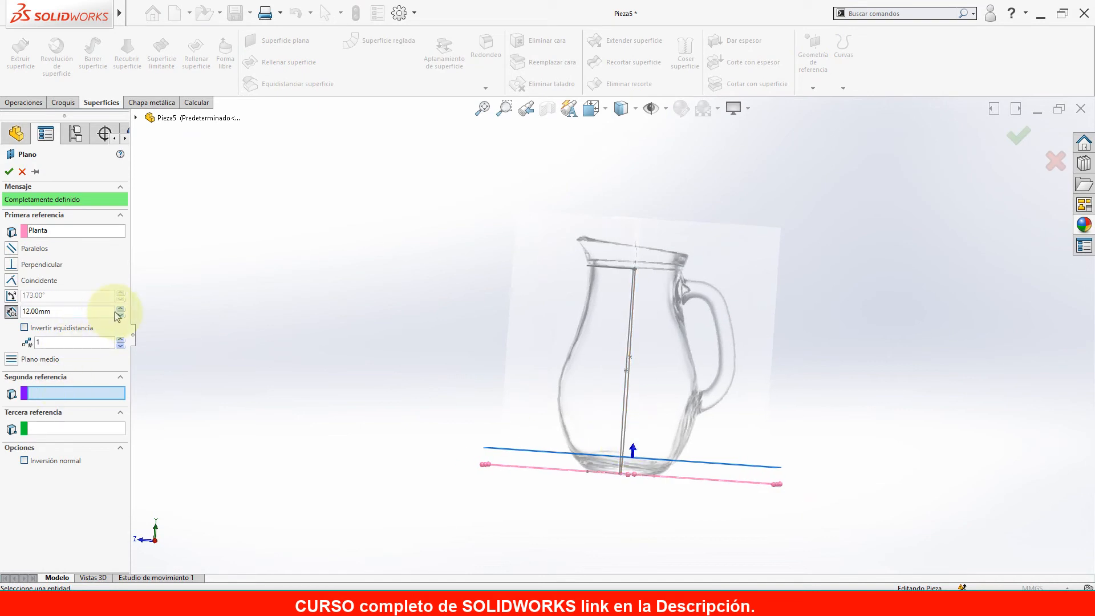
drag(119, 313, 120, 313)
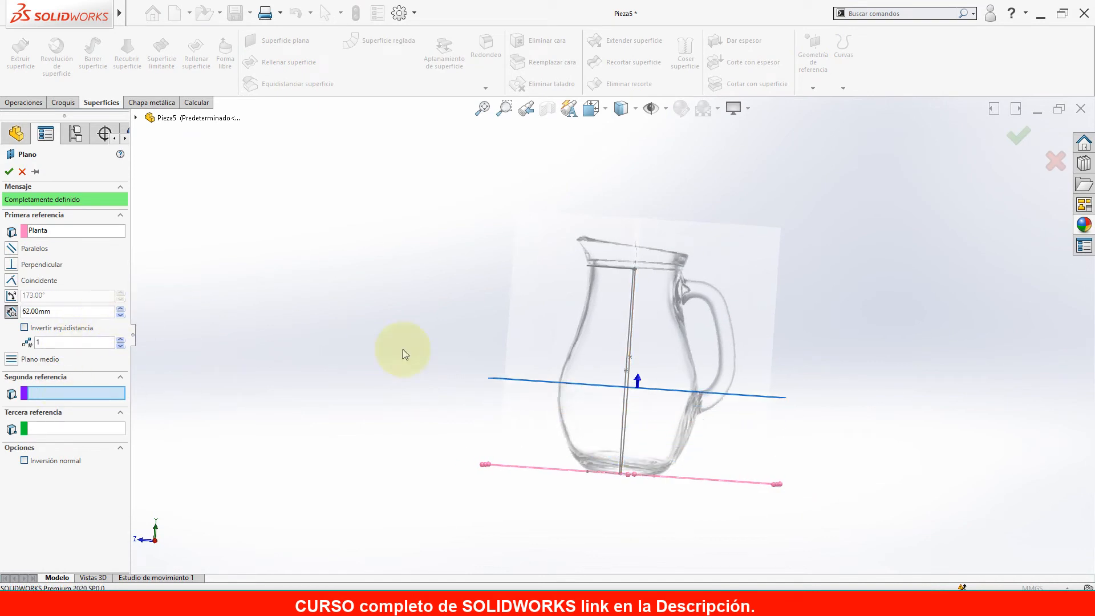
Try a 60 mm offset for the new plane, checking it in front view against the jug's widest point.
key(space)
click(660, 213)
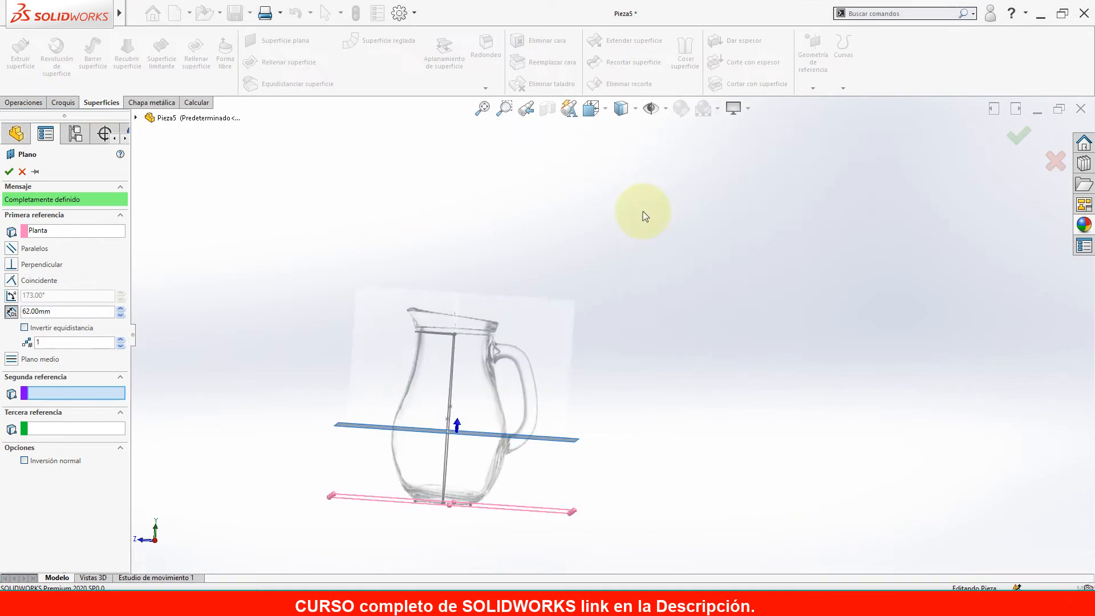
scroll(516, 412, down, 1)
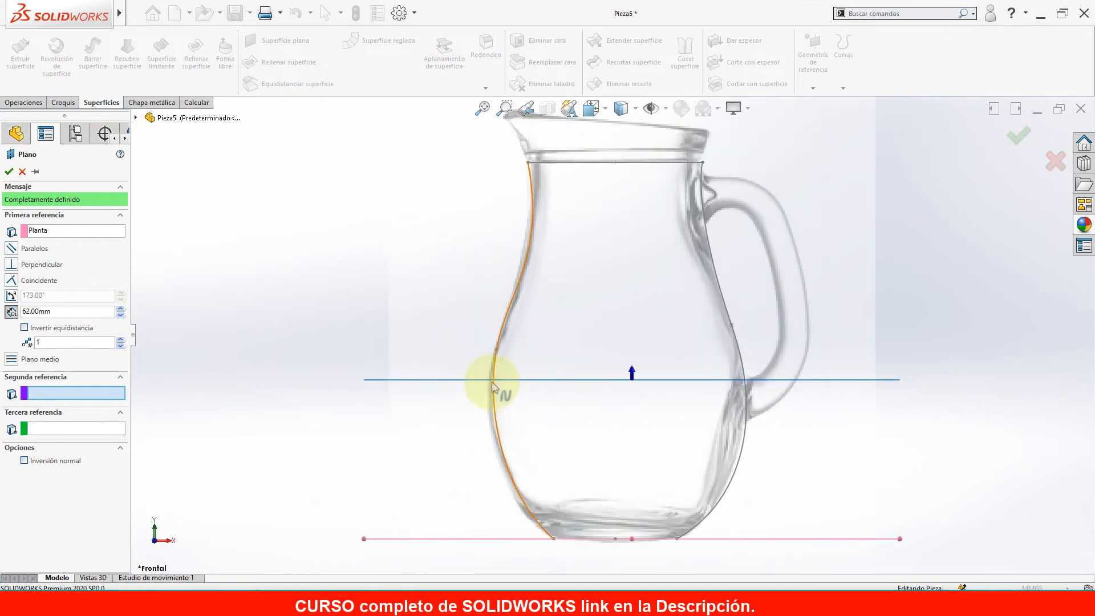
scroll(495, 400, down, 2)
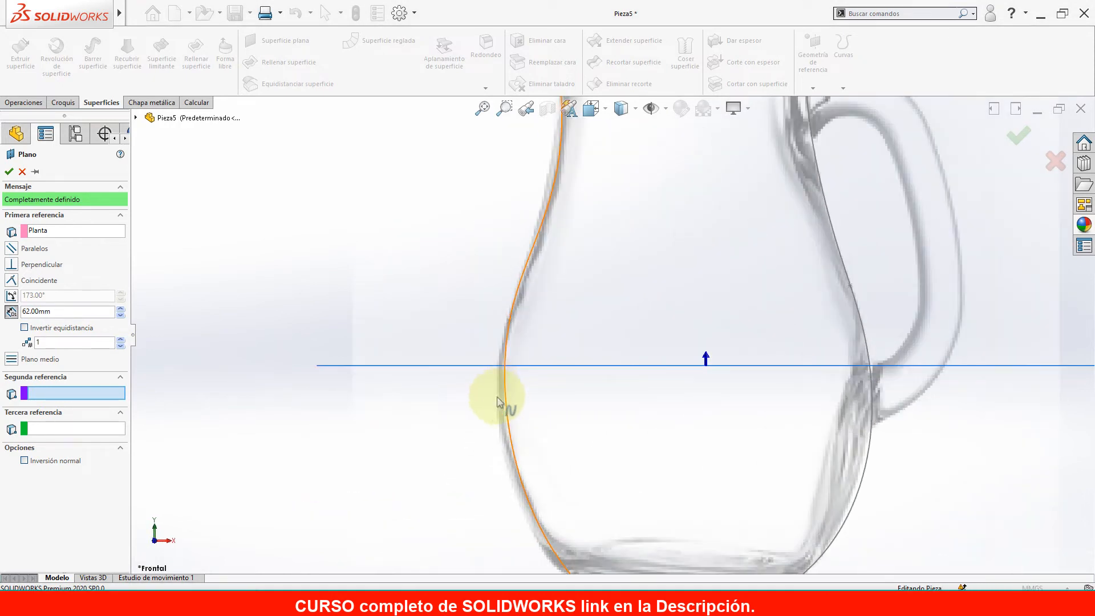
scroll(512, 392, up, 1)
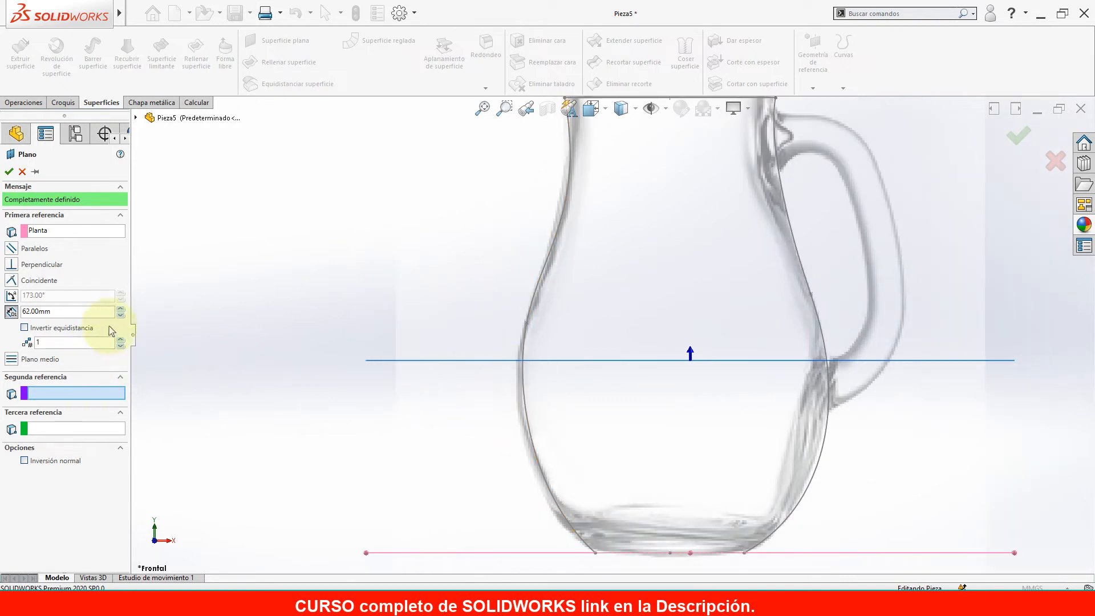
double_click(88, 312)
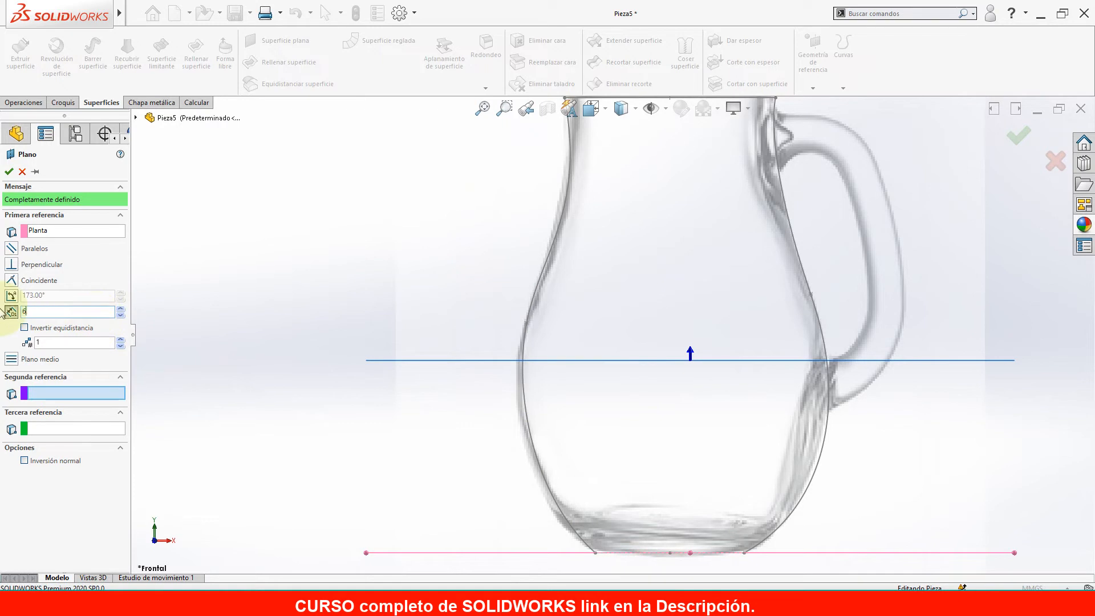
text(60)
key(Return)
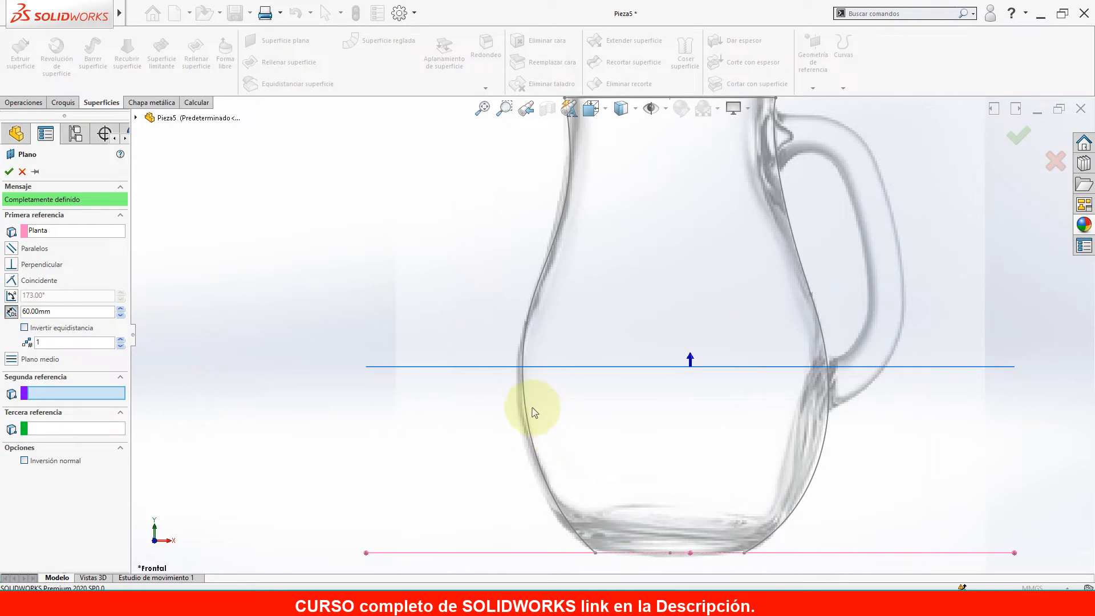
scroll(530, 398, down, 2)
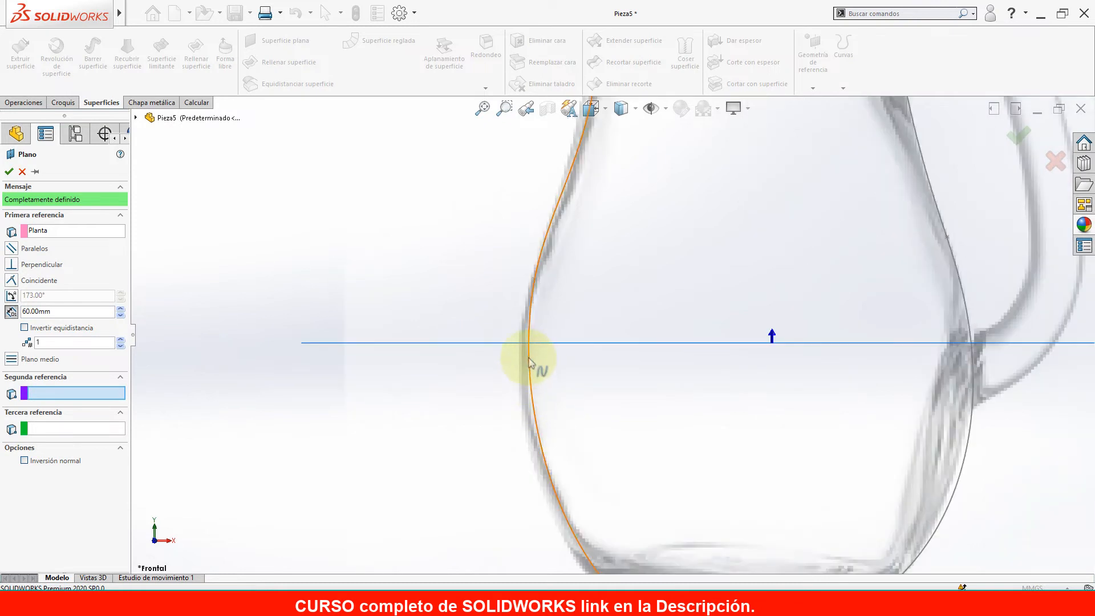
Set the new plane's offset from Planta to 58 mm and create the plane.
drag(63, 315, 5, 317)
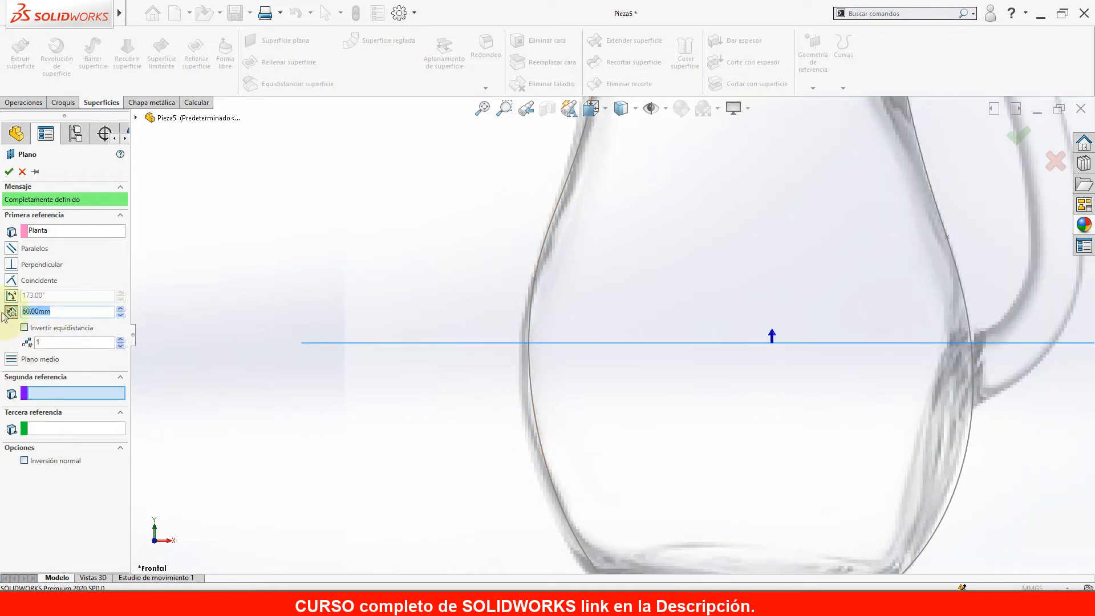
key(Return)
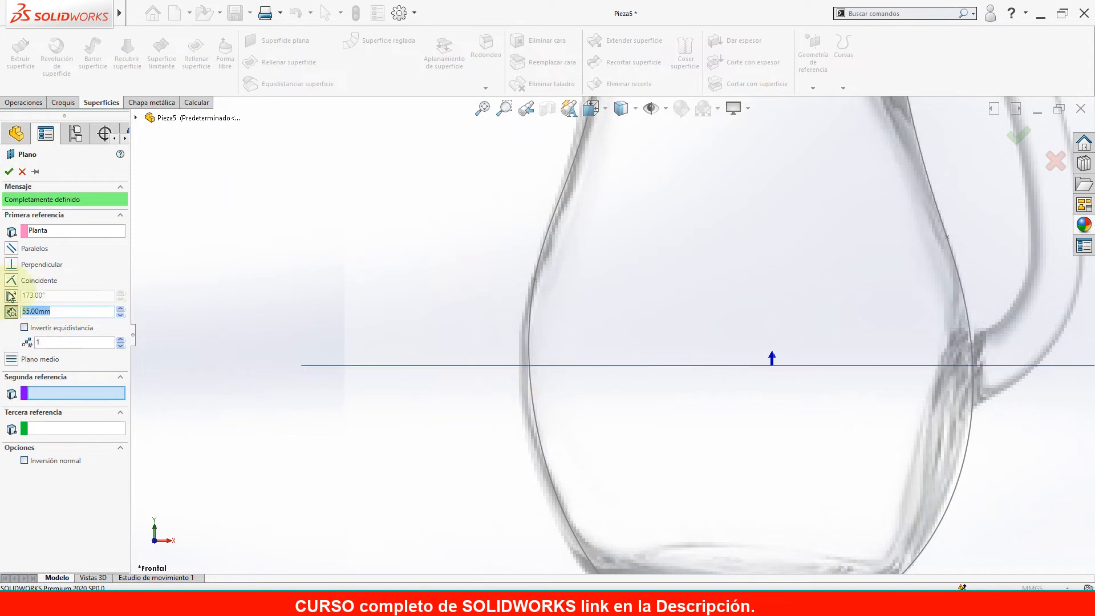
text(8)
key(Return)
scroll(678, 378, up, 5)
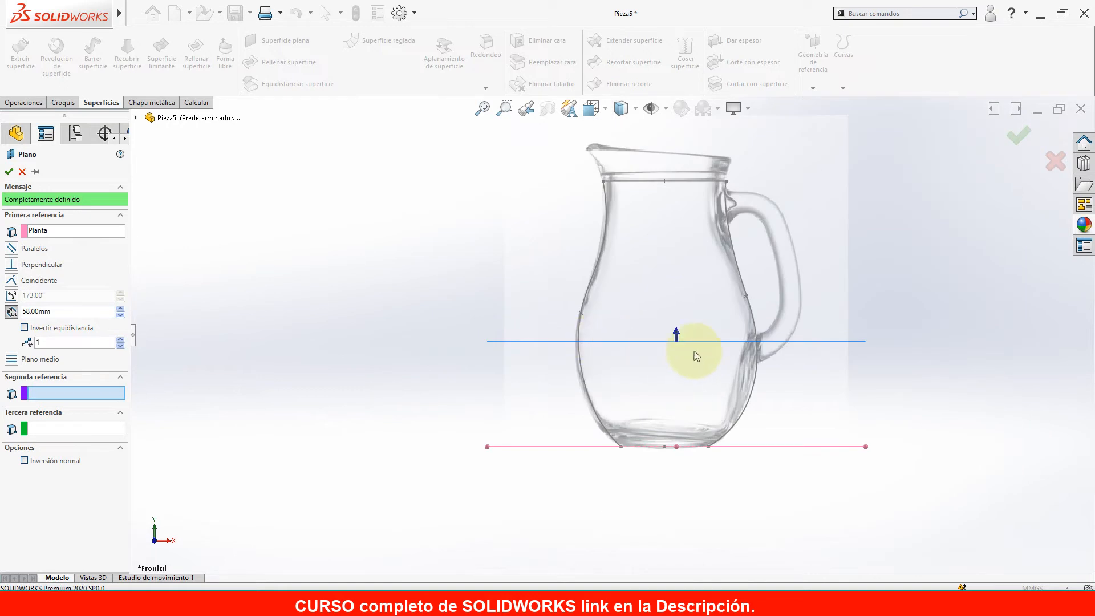
click(1020, 139)
Sketch a three-point arc on Plano2 between the two body curves, with a radius of about 50 mm spanning about 190°.
middle_drag(823, 330, 488, 317)
click(488, 317)
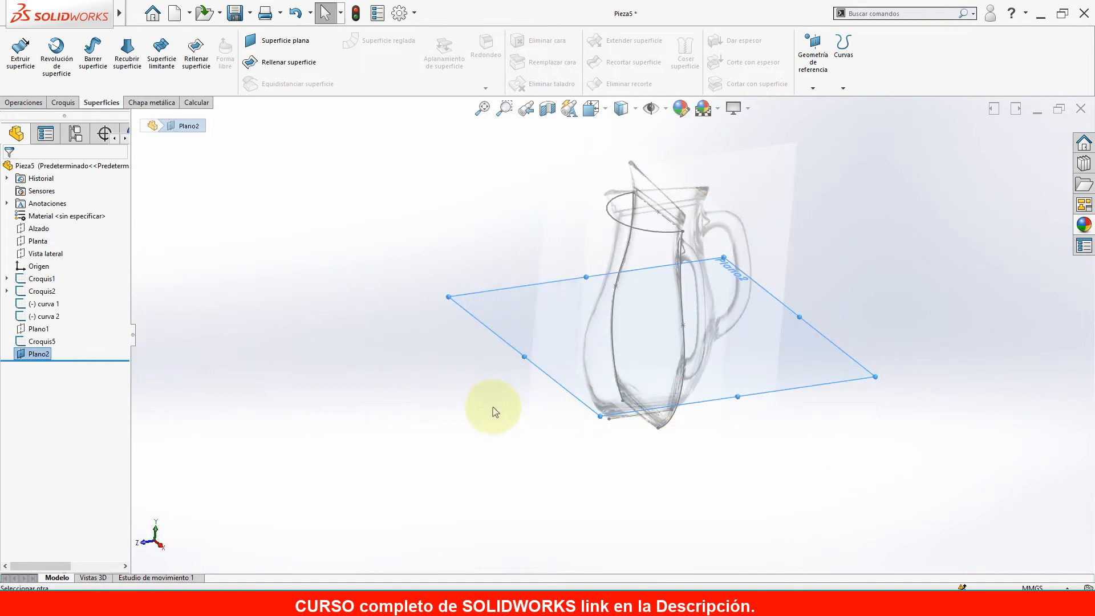
click(488, 315)
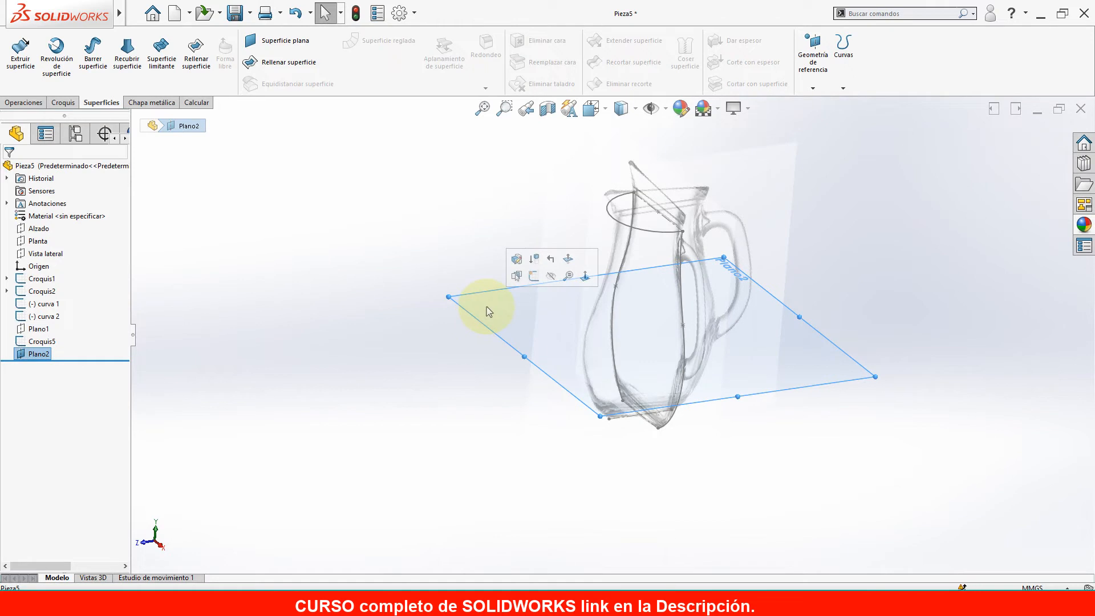
click(532, 277)
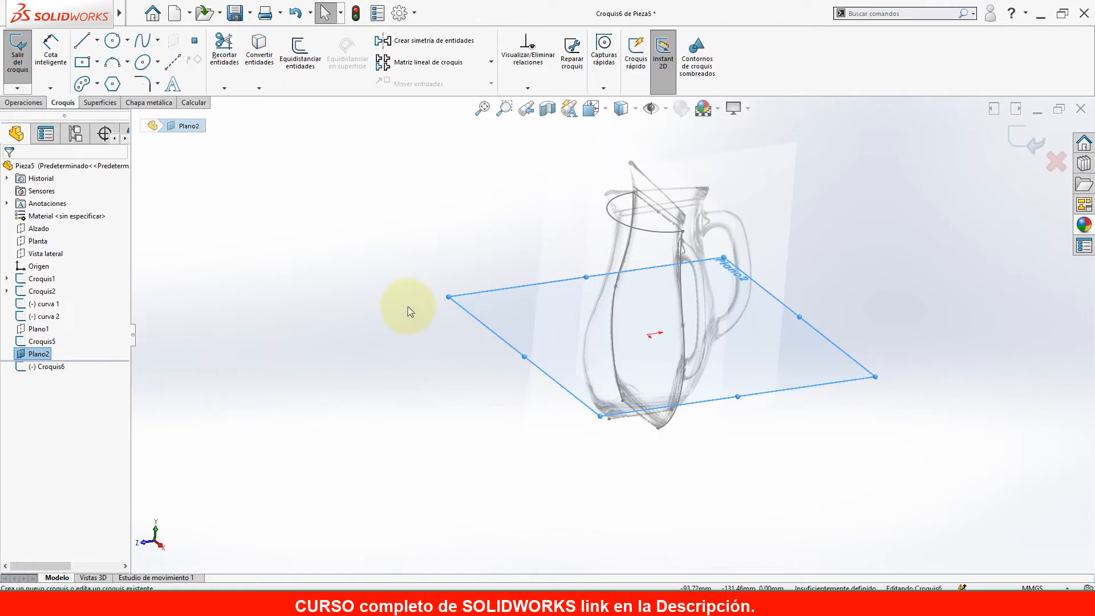
click(114, 63)
mouse_move(640, 325)
middle_down()
mouse_move(601, 313)
mouse_move(623, 325)
mouse_move(628, 313)
middle_up()
scroll(605, 320, down, 2)
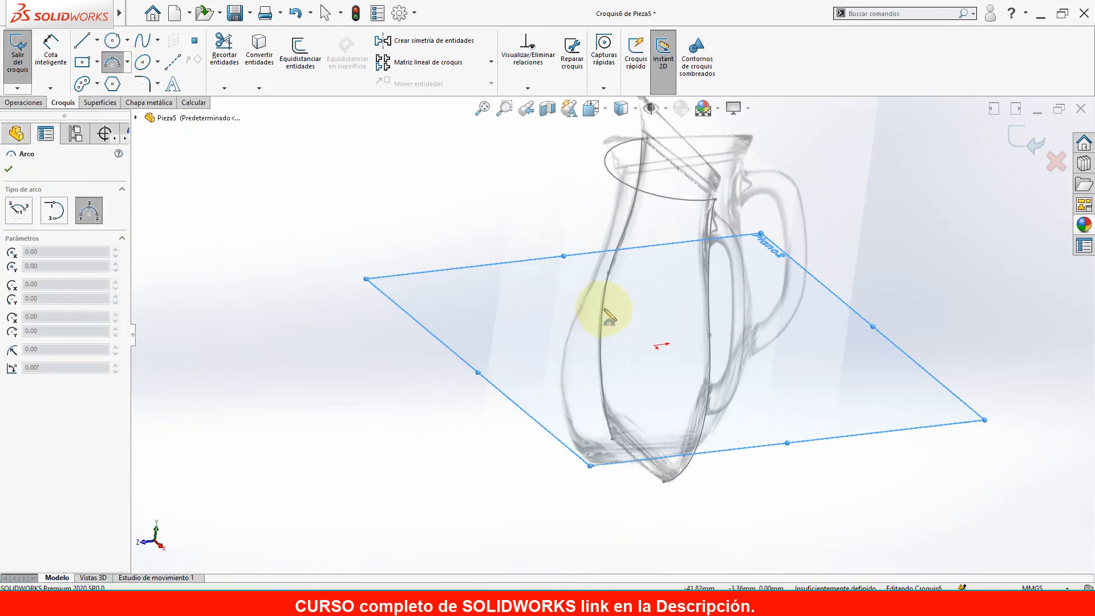
middle_drag(628, 344, 650, 366)
scroll(590, 308, down, 4)
middle_drag(589, 309, 573, 279)
click(552, 265)
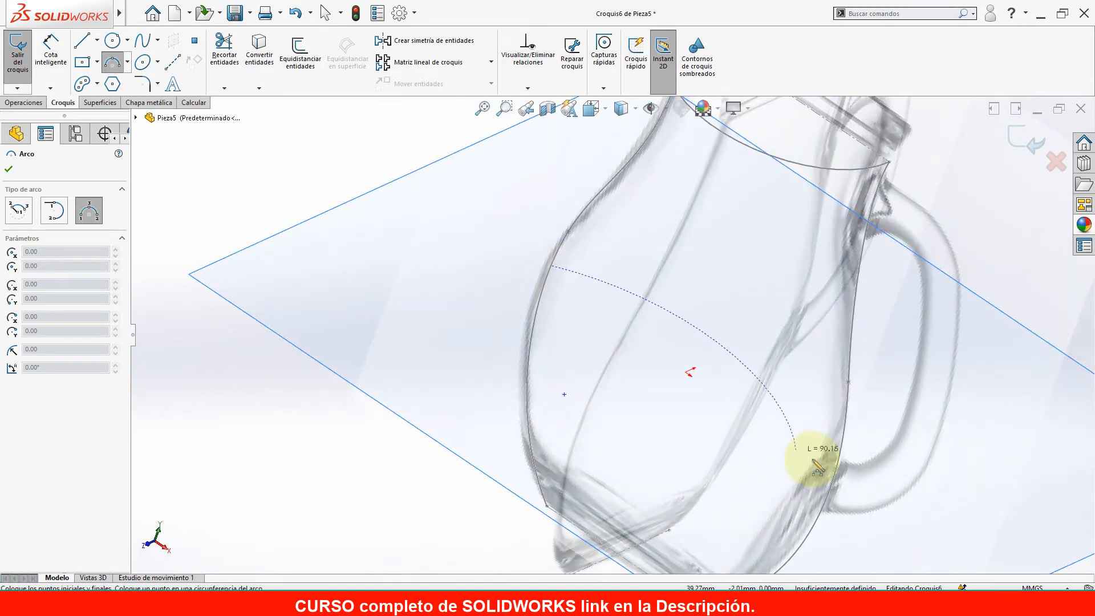
click(834, 472)
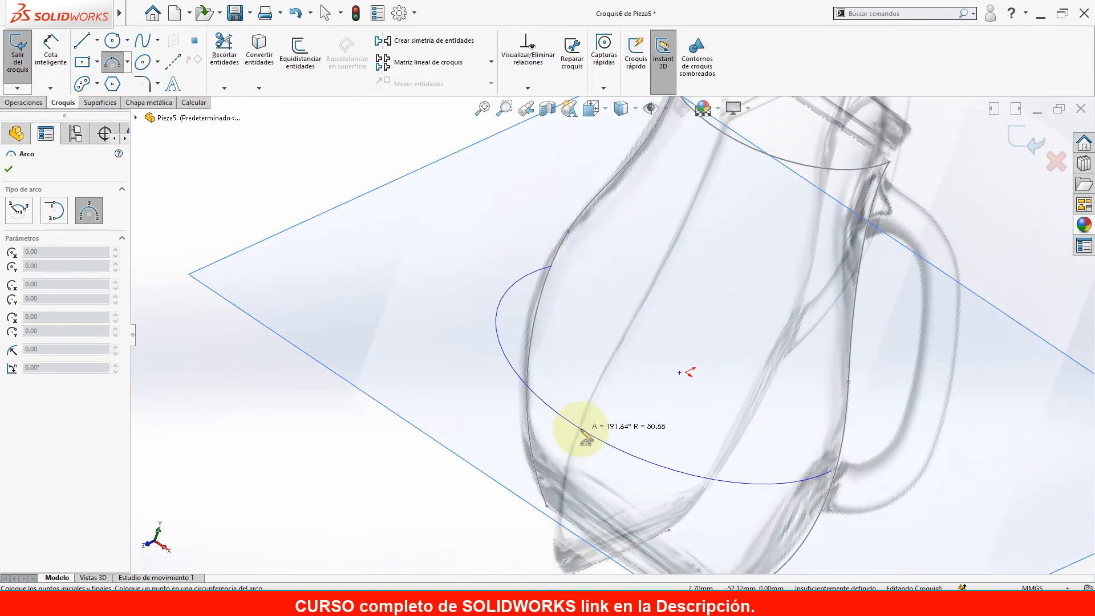
click(570, 431)
key(Escape)
key(Escape)
Add a pierce relation between the arc's first endpoint and the spline of curva 1.
middle_drag(603, 313, 670, 366)
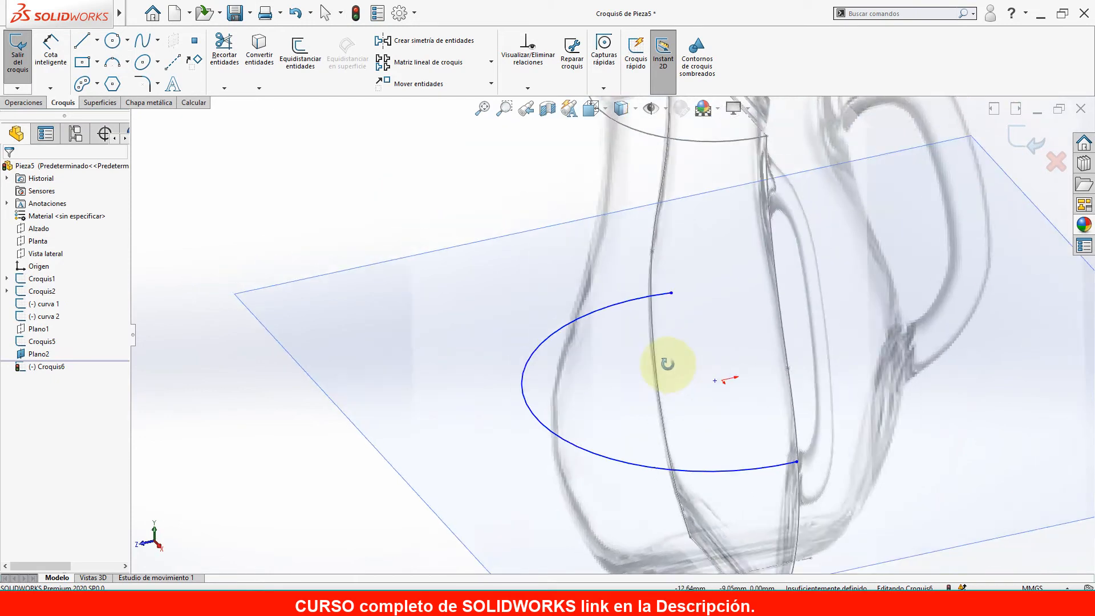
scroll(670, 368, up, 4)
middle_drag(716, 419, 702, 318)
middle_drag(699, 334, 719, 394)
scroll(630, 349, down, 4)
middle_drag(630, 348, 642, 356)
scroll(587, 309, down, 2)
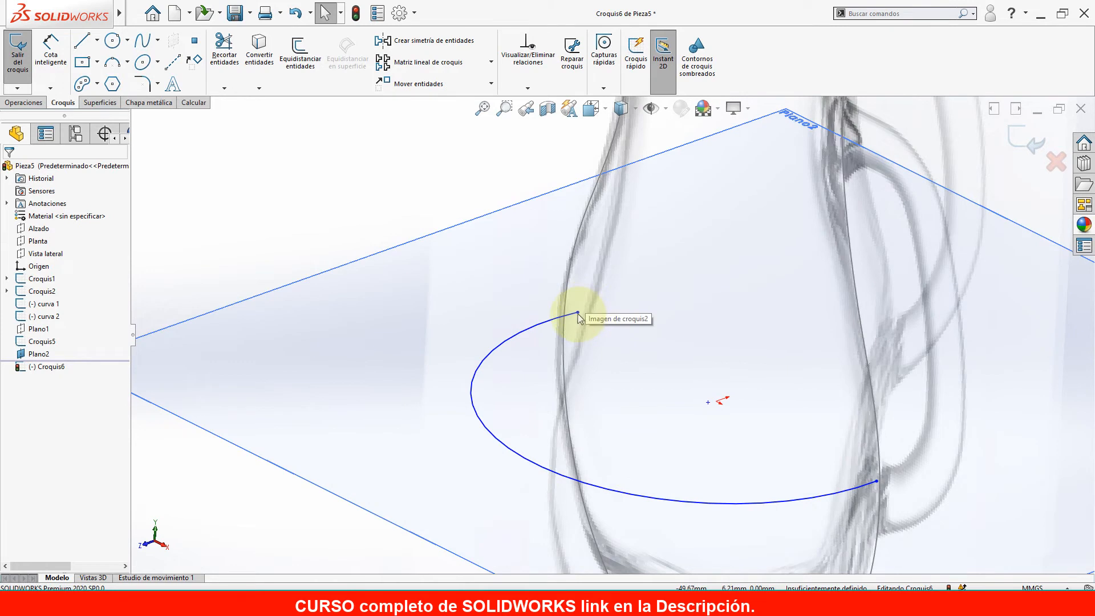
click(577, 313)
ctrl+click(570, 267)
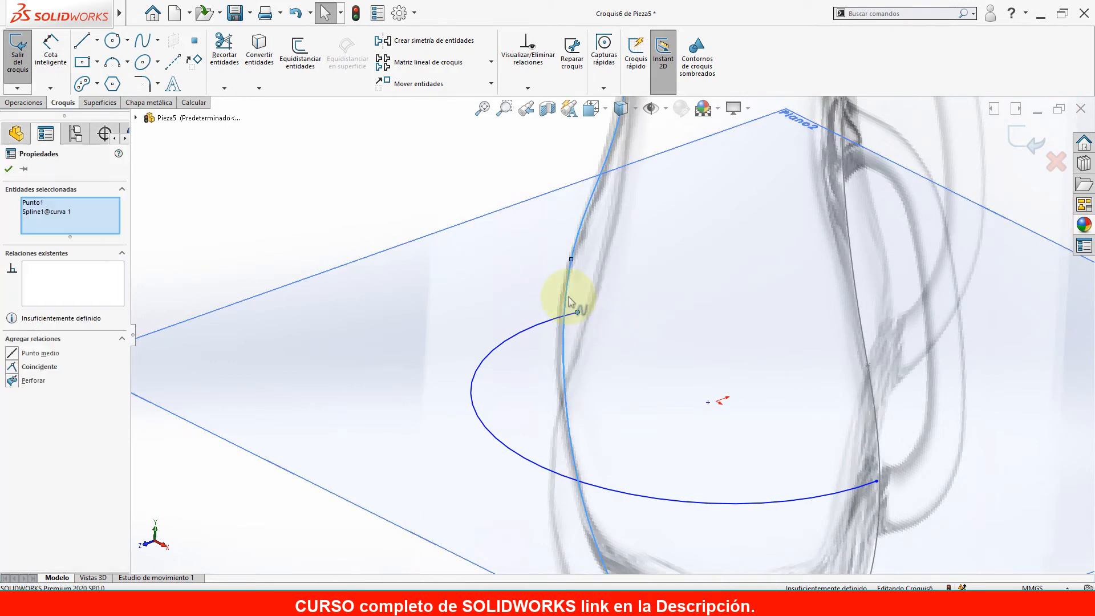
click(634, 248)
scroll(771, 366, up, 3)
click(952, 523)
Add a pierce relation between the arc's other endpoint and the spline of curva 2.
scroll(754, 418, down, 4)
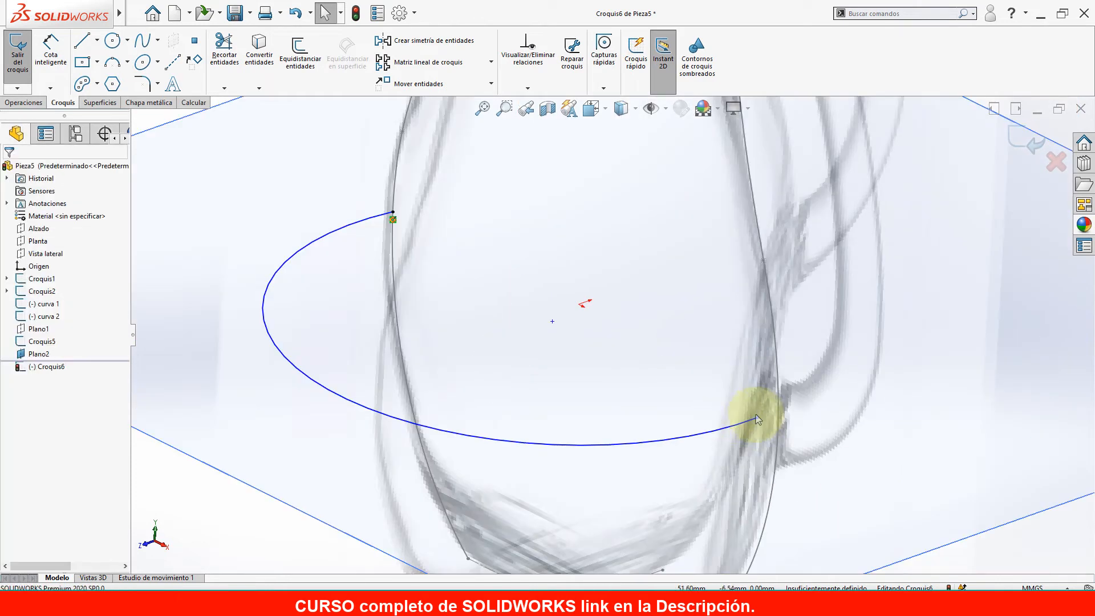
click(757, 418)
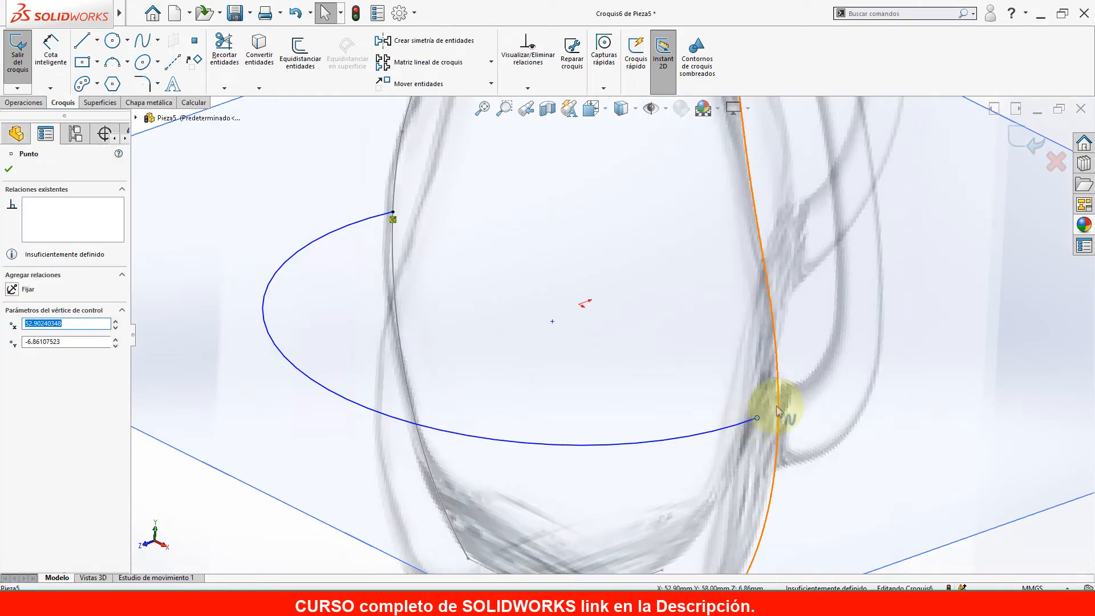
ctrl+click(777, 409)
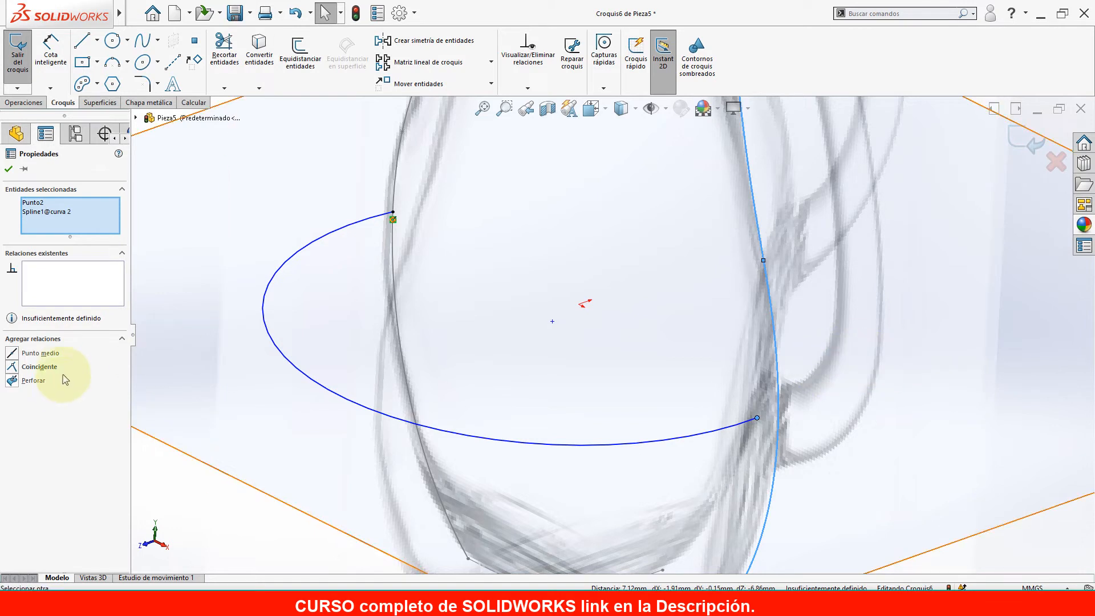
click(10, 383)
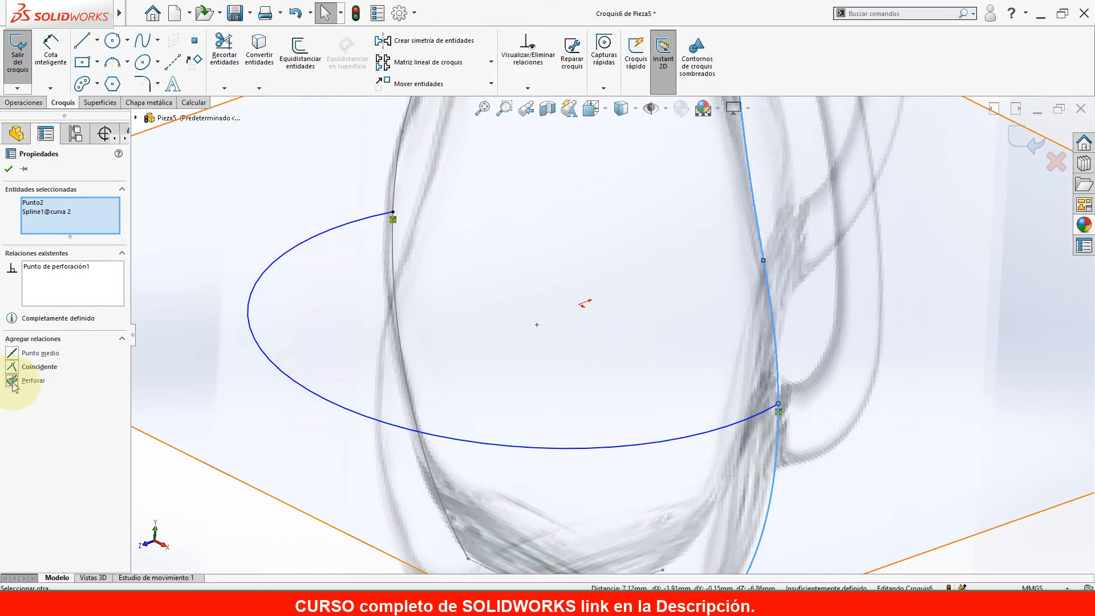
scroll(461, 383, up, 6)
click(778, 492)
Align the arc's centre point and both endpoints with a horizontal relation, check the sketch in plan view, and exit it.
scroll(654, 358, down, 4)
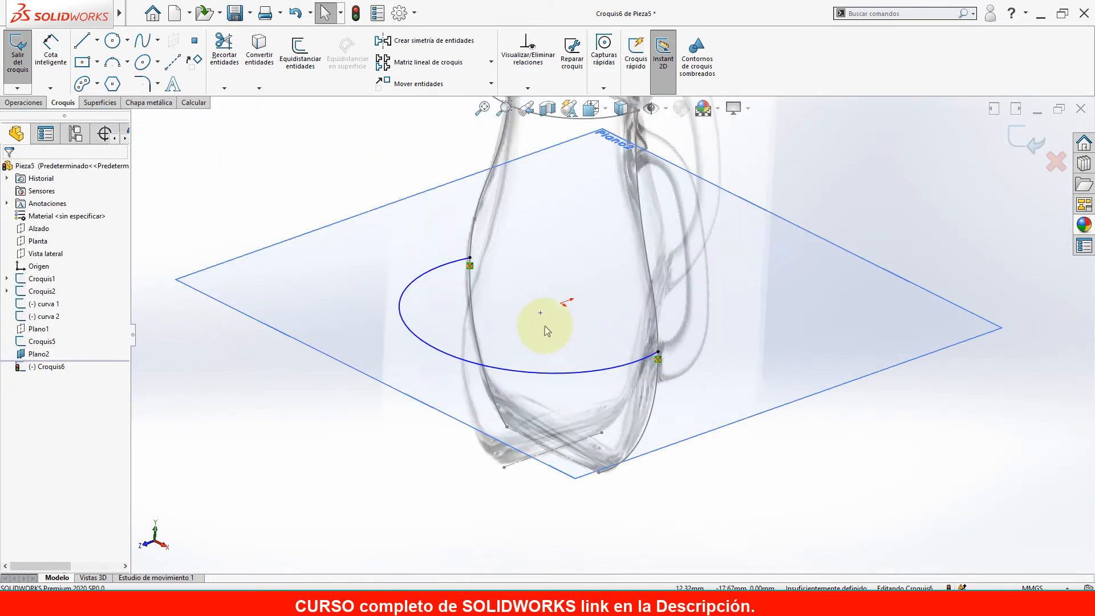
click(542, 313)
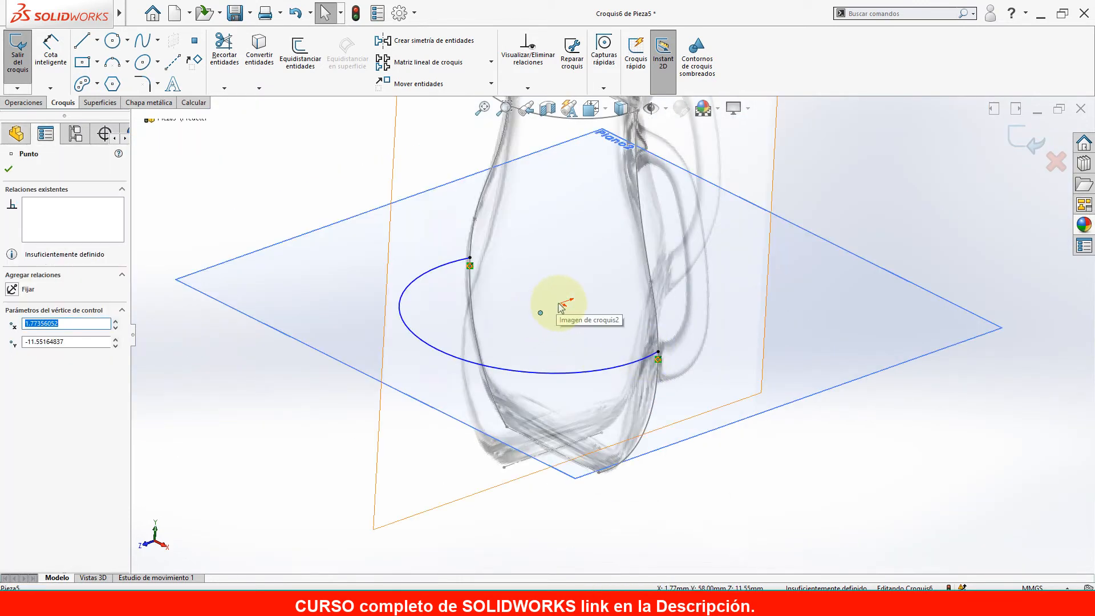
ctrl+click(656, 352)
ctrl+click(471, 259)
click(504, 212)
mouse_move(550, 245)
middle_down()
mouse_move(641, 360)
mouse_move(711, 252)
mouse_move(777, 296)
mouse_move(794, 347)
mouse_move(806, 320)
mouse_move(540, 299)
mouse_move(603, 317)
mouse_move(581, 285)
mouse_move(506, 471)
middle_up()
key(space)
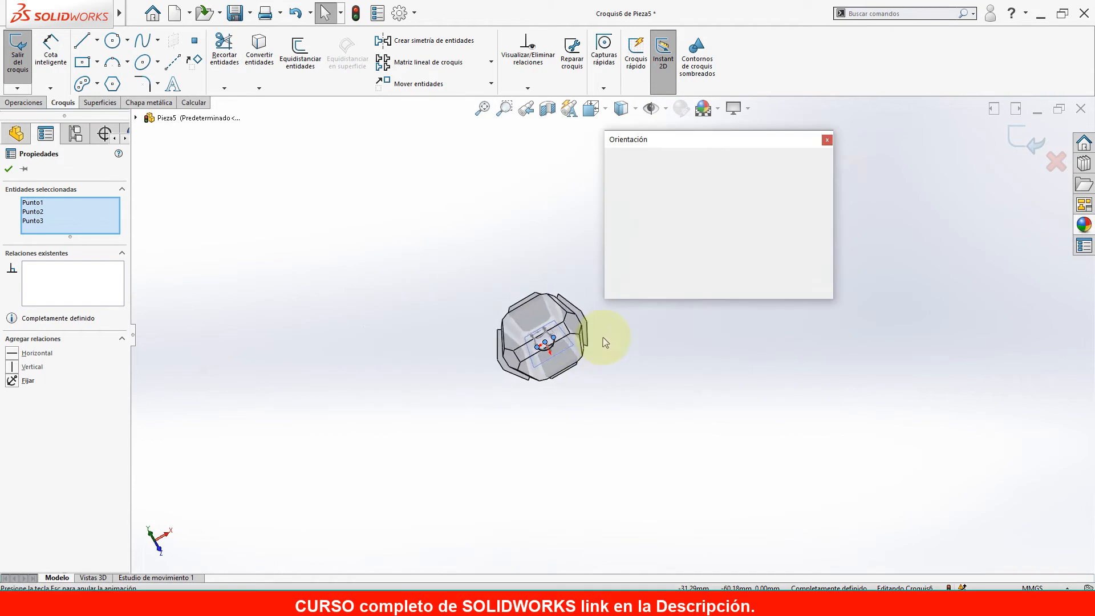
click(535, 335)
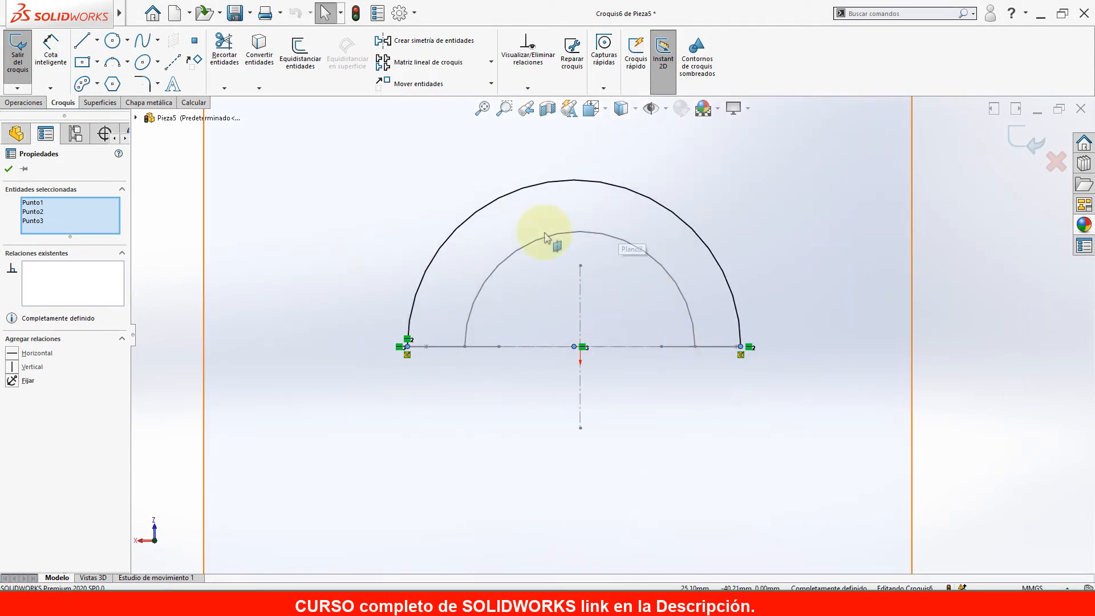
mouse_move(620, 390)
middle_down()
mouse_move(611, 264)
mouse_move(706, 234)
mouse_move(677, 305)
mouse_move(887, 215)
middle_up()
click(887, 214)
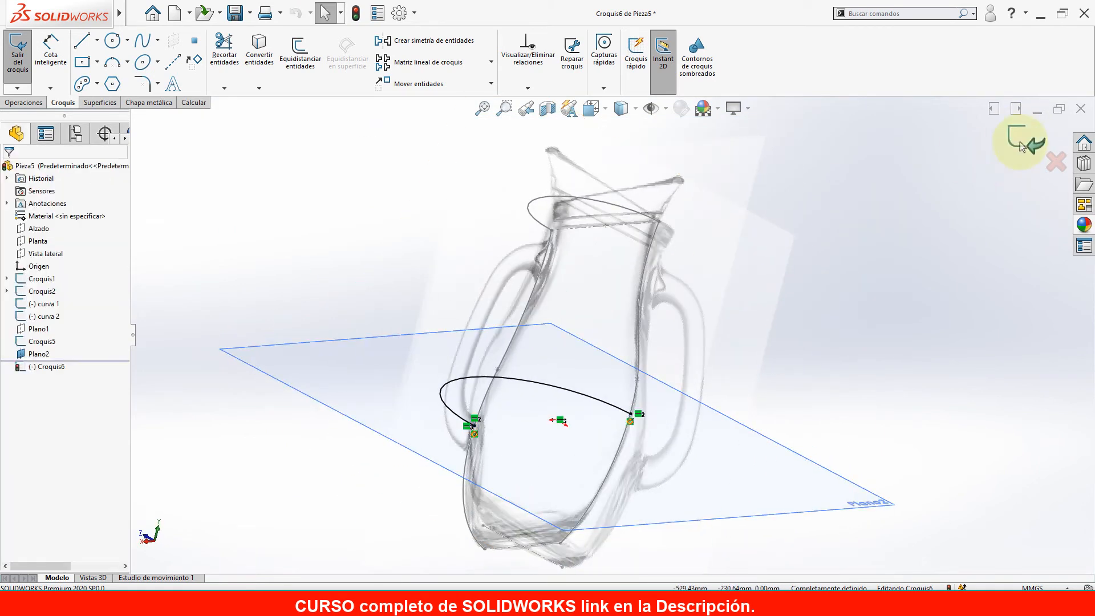
mouse_move(679, 337)
middle_down()
mouse_move(782, 315)
mouse_move(811, 379)
mouse_move(808, 370)
middle_up()
click(584, 289)
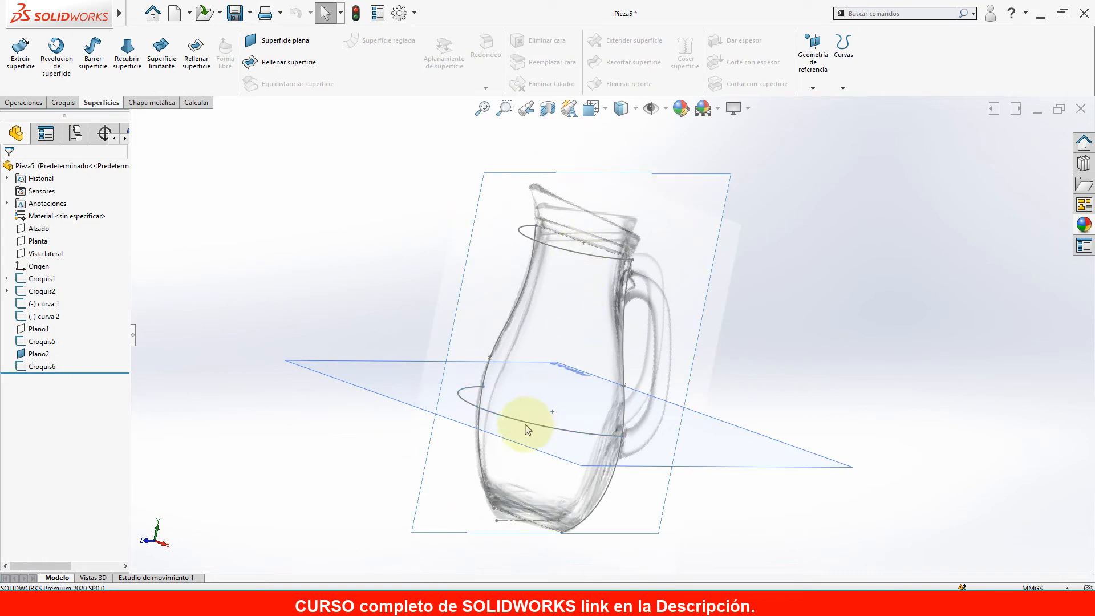
Rename the arc sketch on Plano2 as "perfil 2".
click(50, 368)
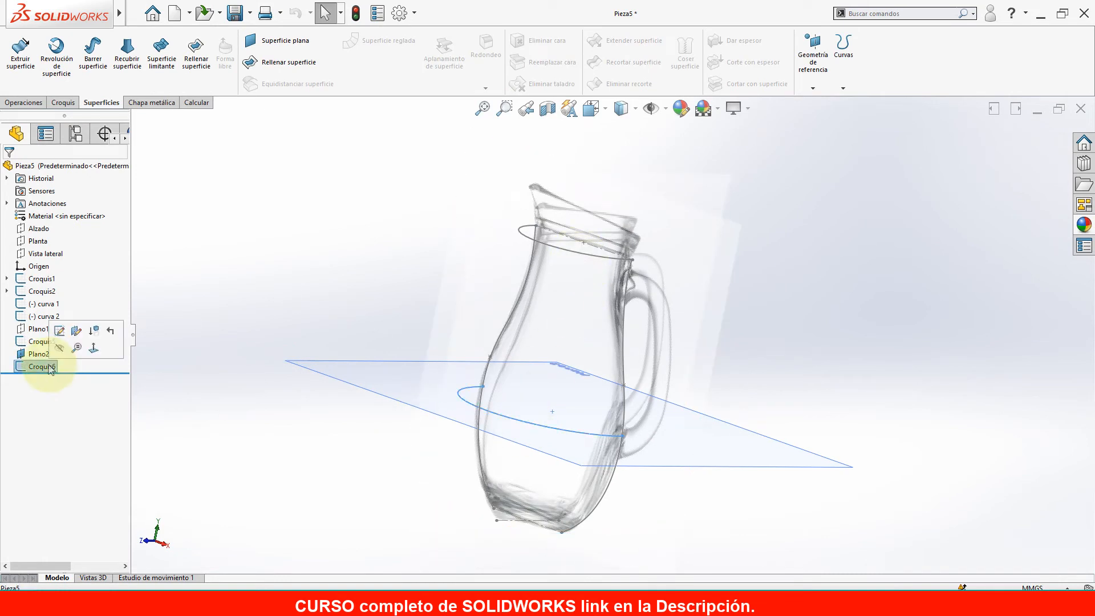
right_click(50, 368)
click(37, 371)
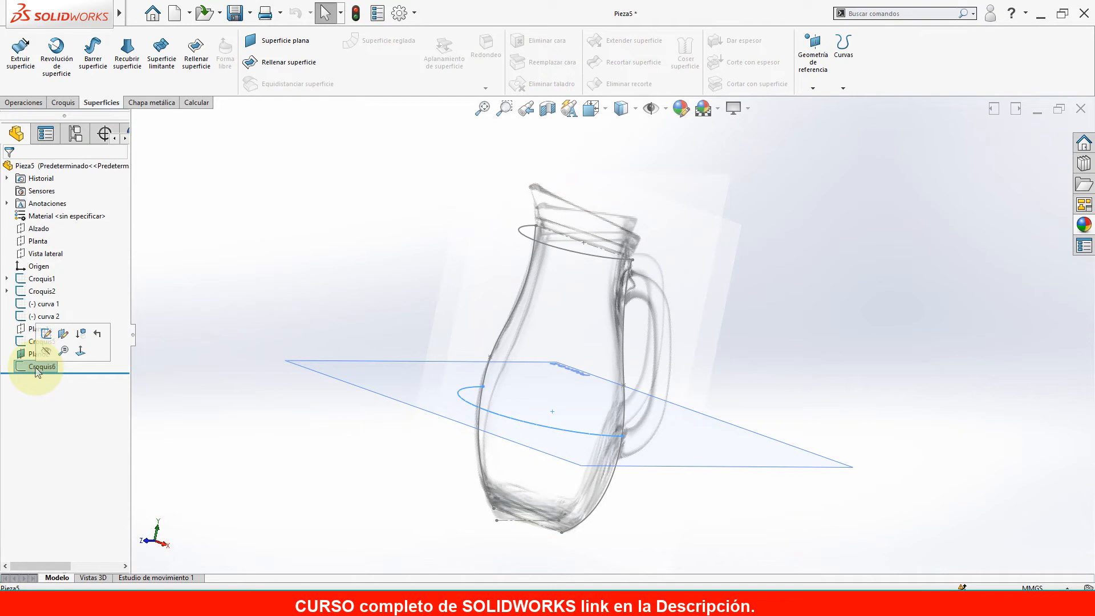
drag(31, 366, 85, 364)
text(perfil 2)
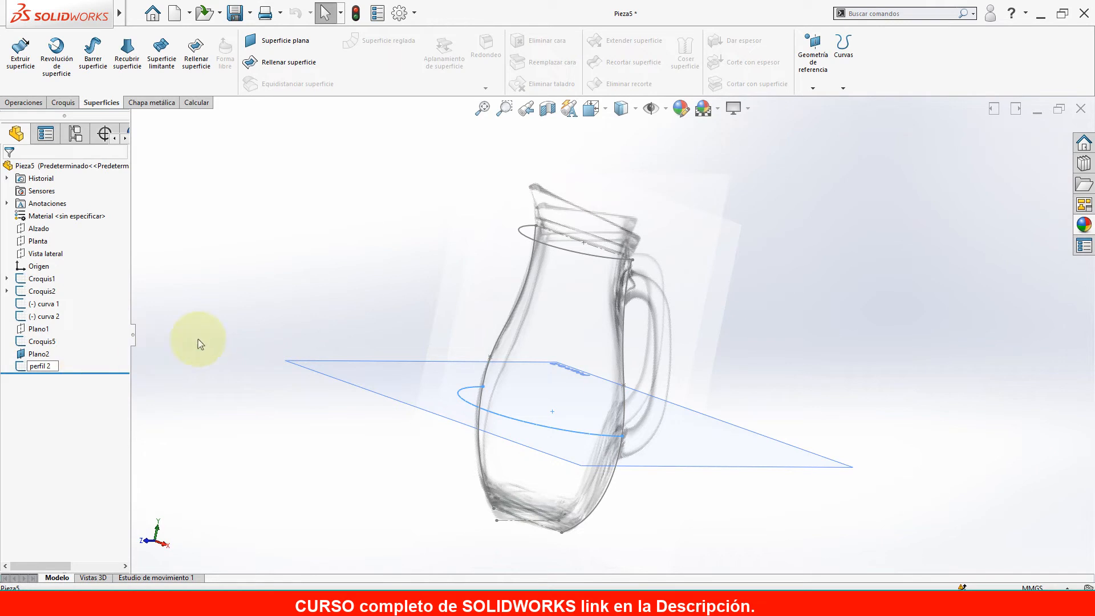
Rename the neck arc sketch on Plano1 as "perfil 1" and highlight both profile sketches in turn.
click(526, 237)
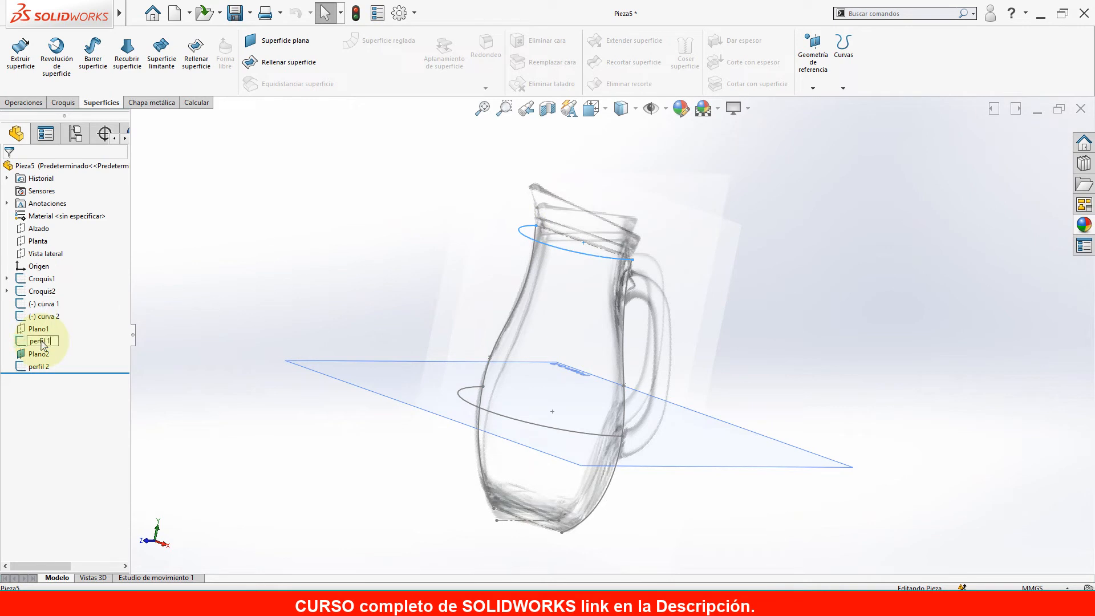
click(227, 266)
click(59, 343)
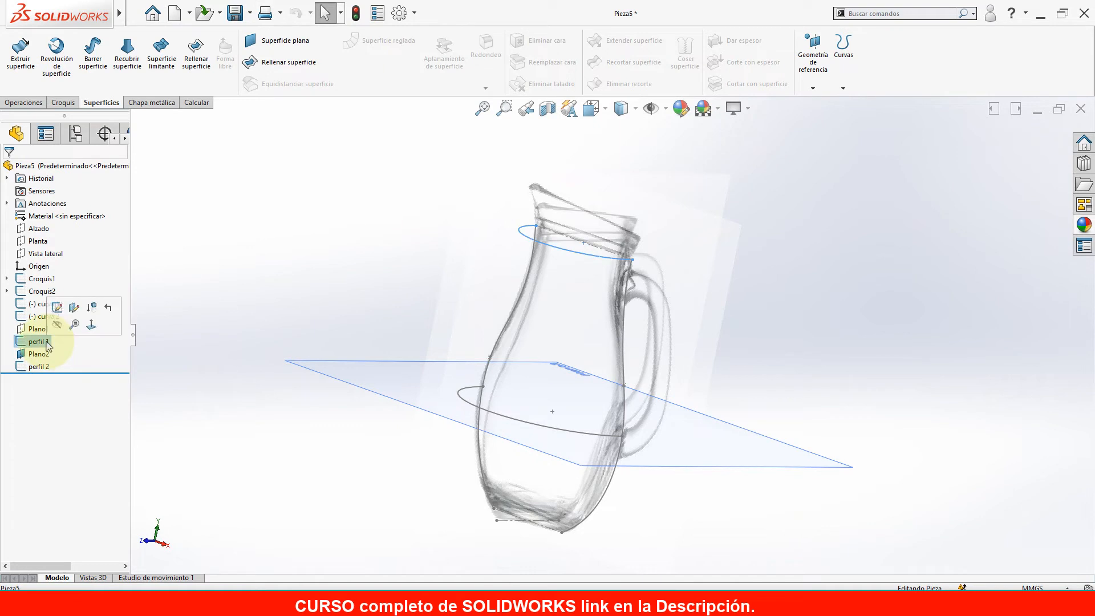
click(36, 366)
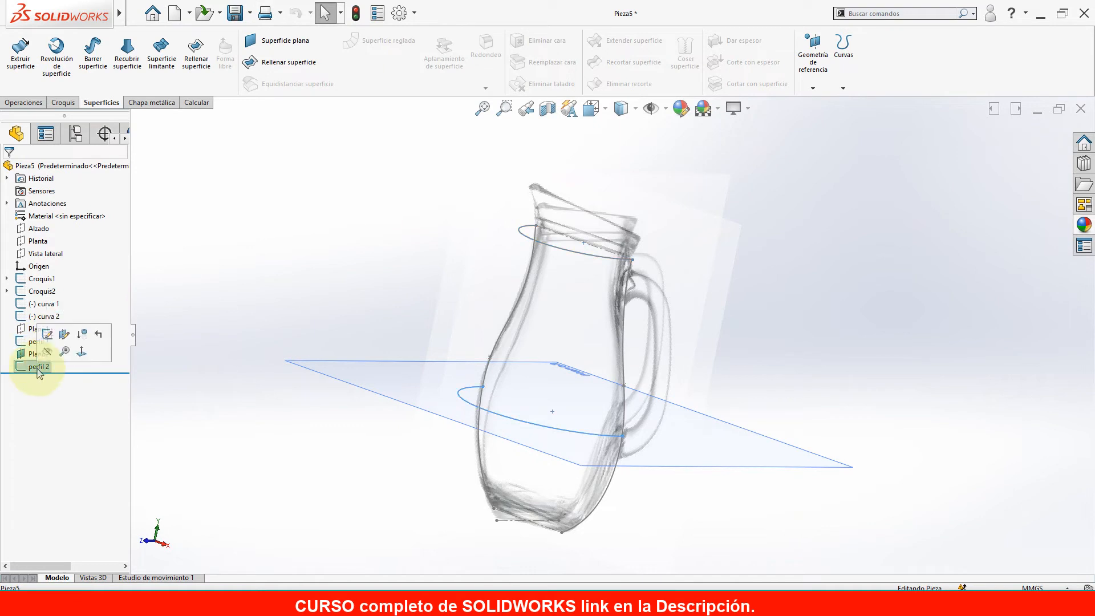
Highlight the curva 1 and curva 2 sketches in turn.
click(59, 307)
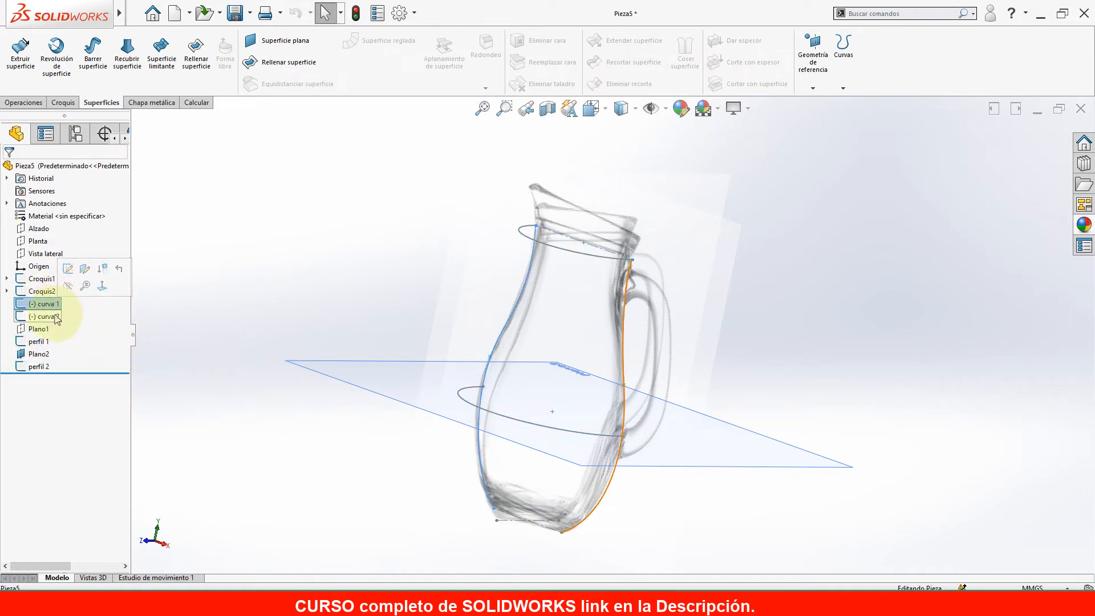
click(56, 316)
click(214, 369)
Rename the two reference picture sketches, Croquis1 and Croquis2, as "imagen 1" and "imagen 2".
click(43, 278)
click(44, 282)
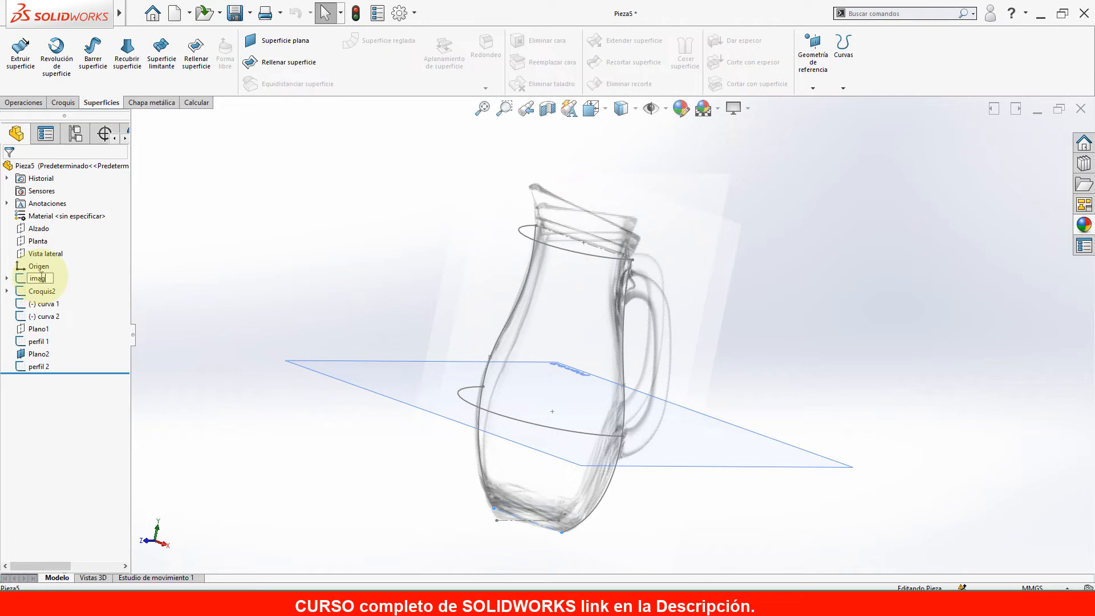
key(Return)
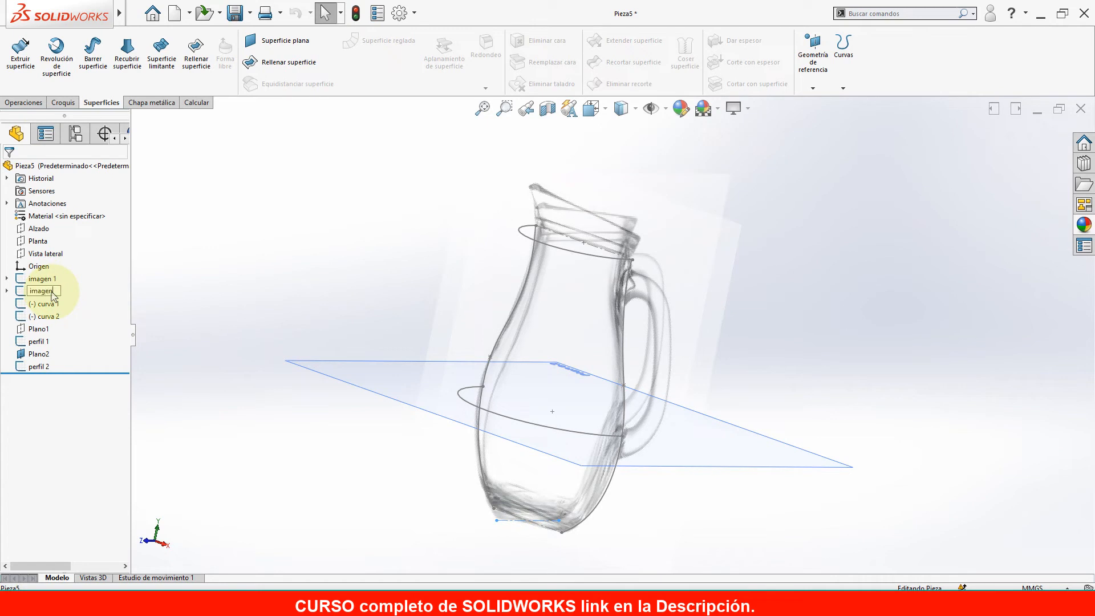
click(255, 287)
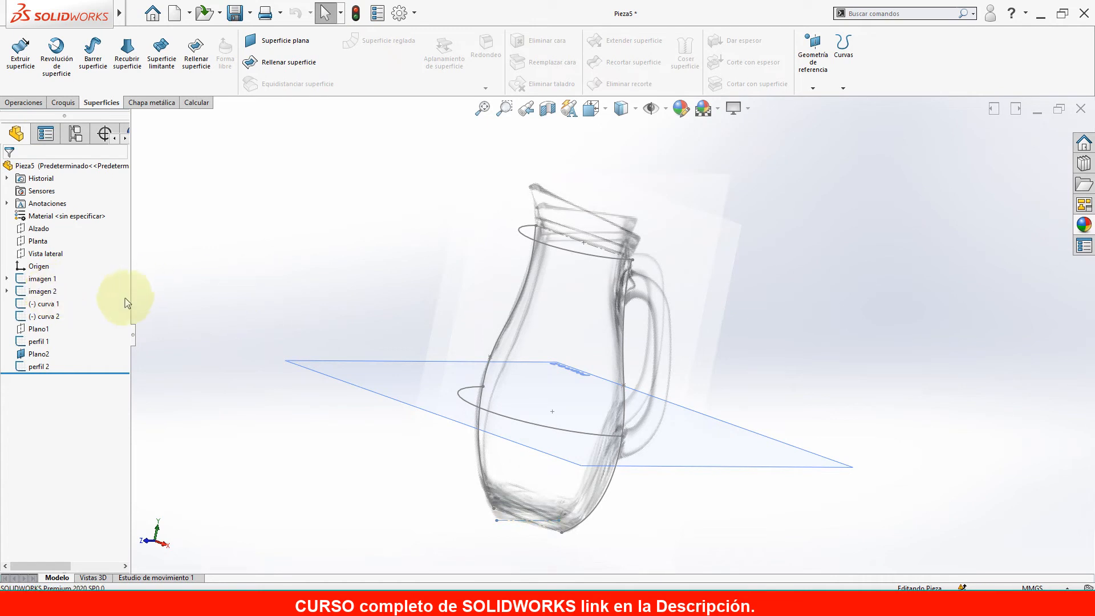
Highlight both profile sketches and examine the jug's base between the lower ends of the two curves.
click(46, 342)
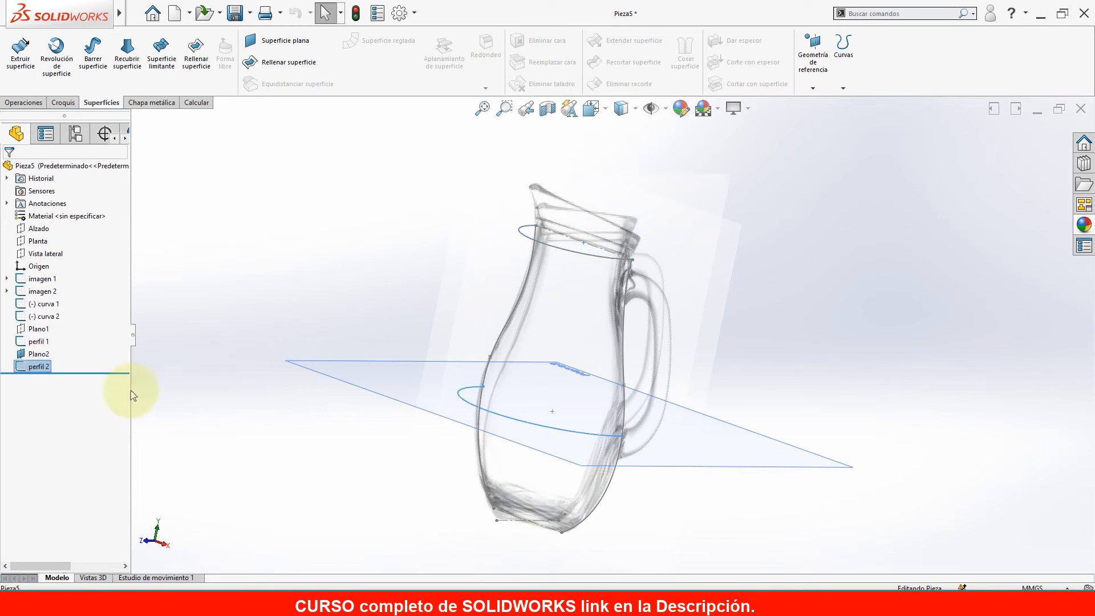
click(229, 406)
scroll(431, 495, up, 3)
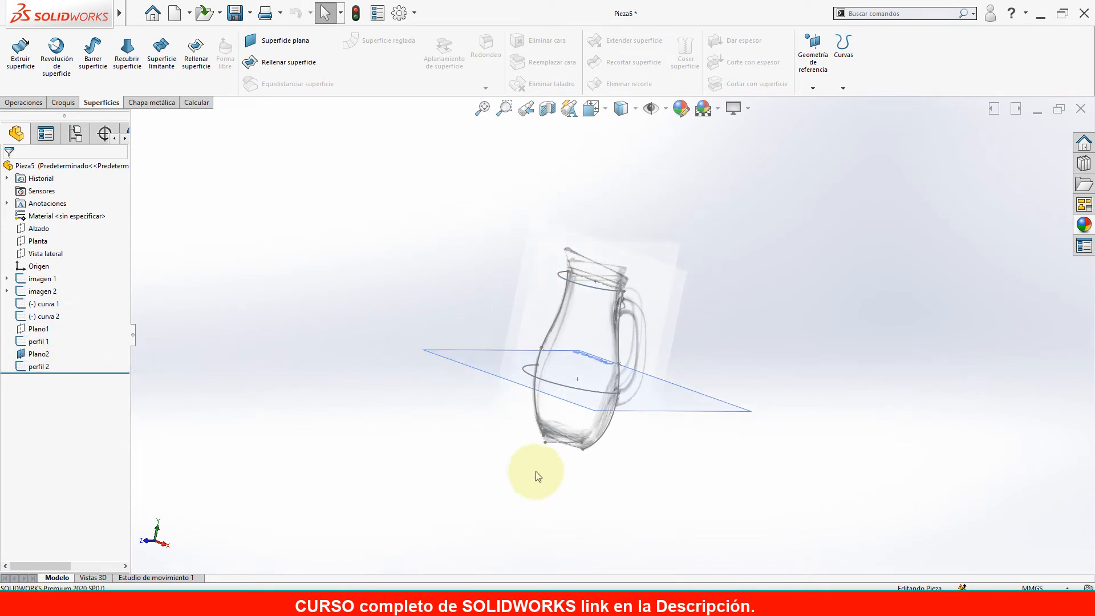
scroll(526, 482, down, 2)
middle_drag(569, 421, 606, 455)
scroll(558, 402, down, 5)
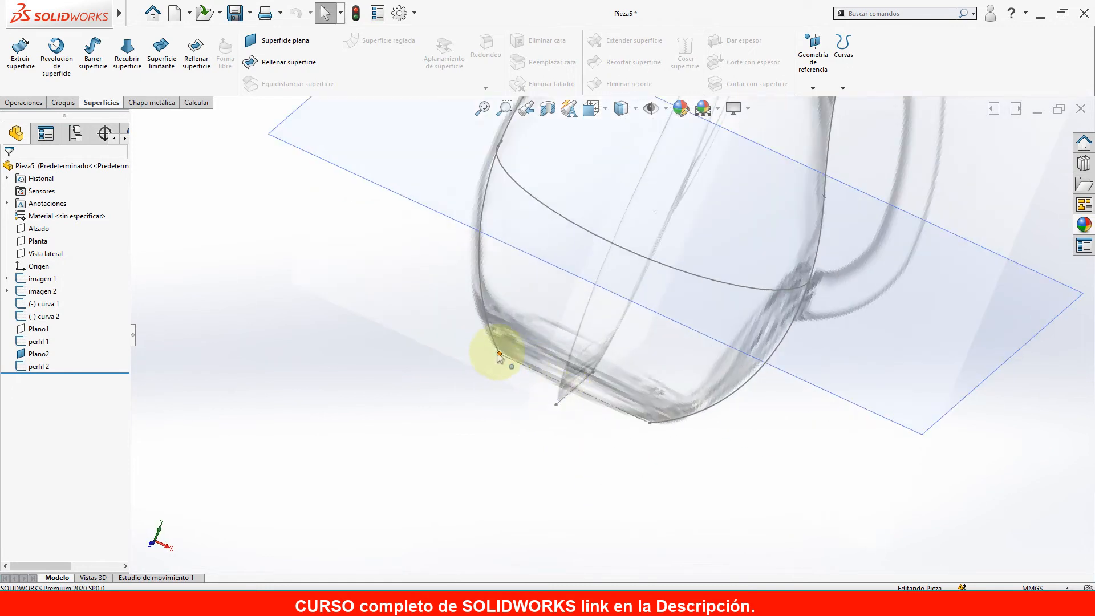
click(649, 429)
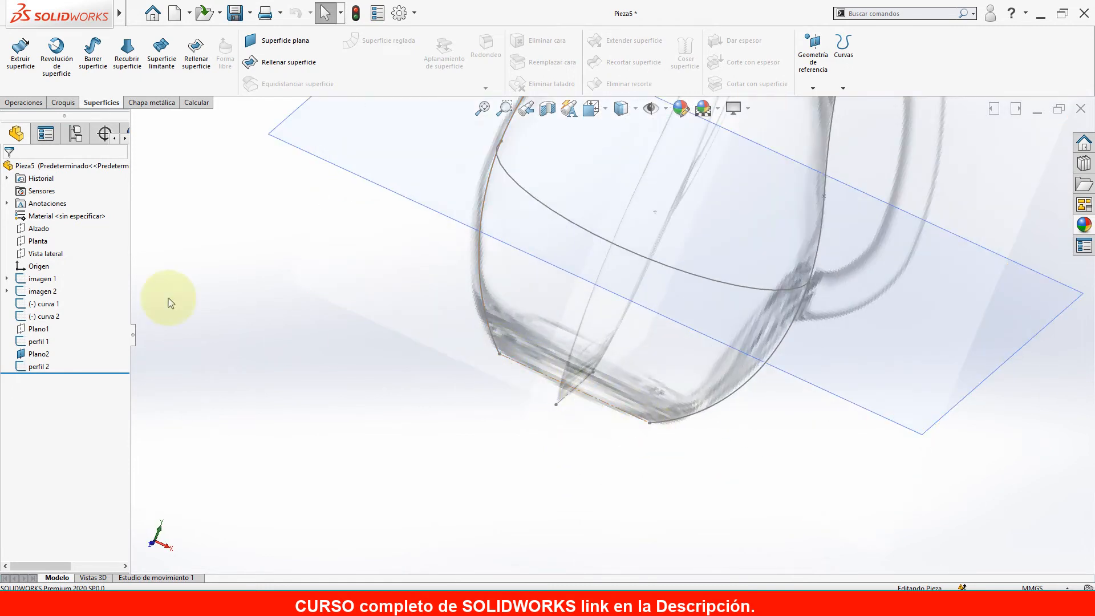
Sketch a three-point arc on Planta joining the lower ends of curva 1 and curva 2, with a radius of about 26 mm.
click(39, 243)
click(39, 243)
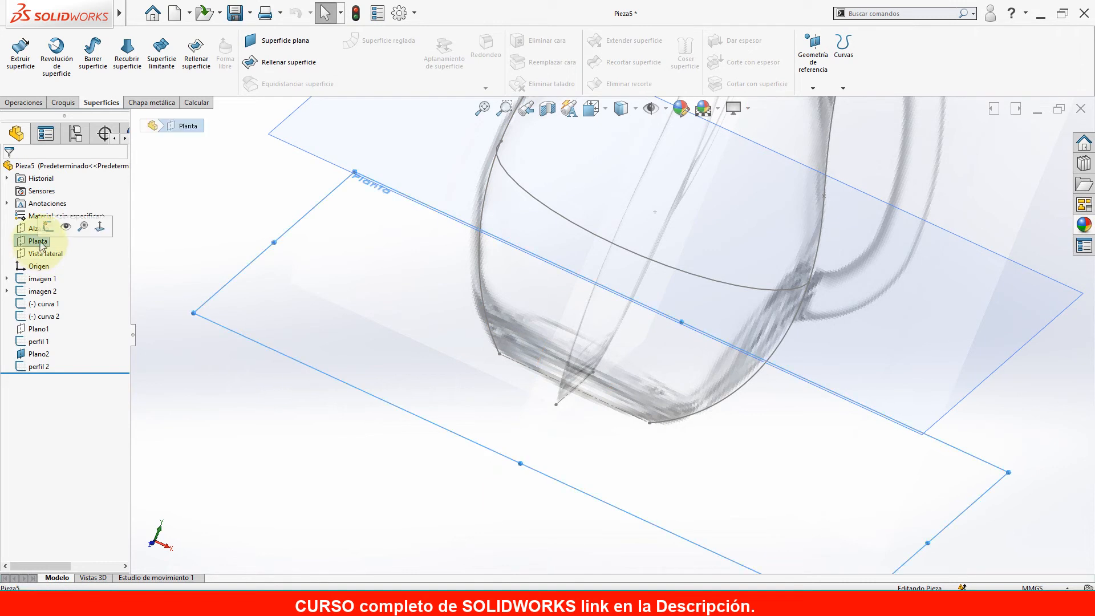
click(48, 229)
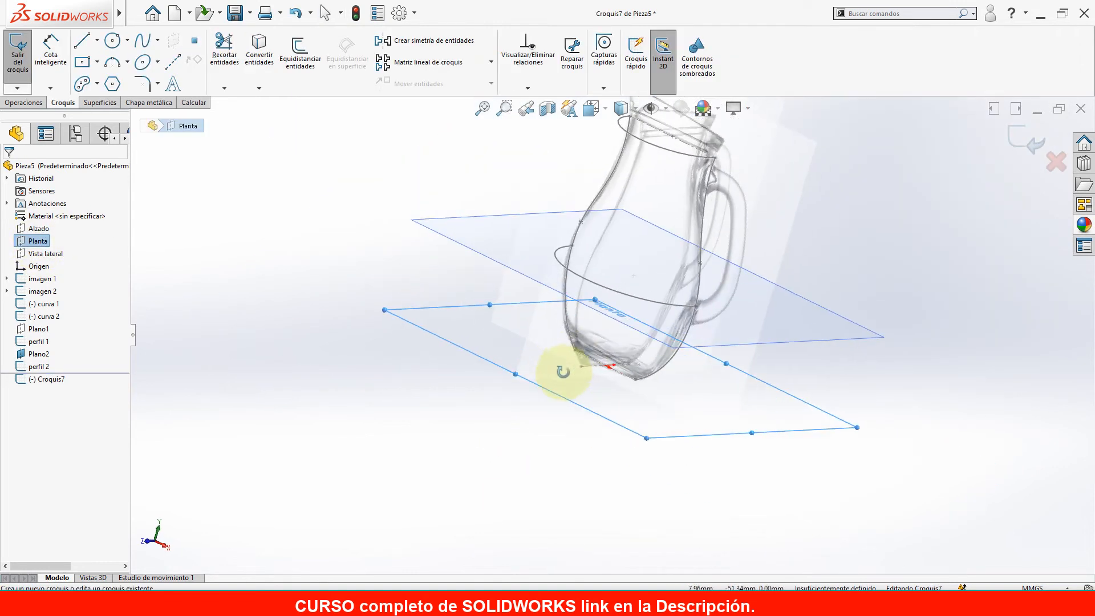
click(112, 64)
scroll(586, 365, down, 5)
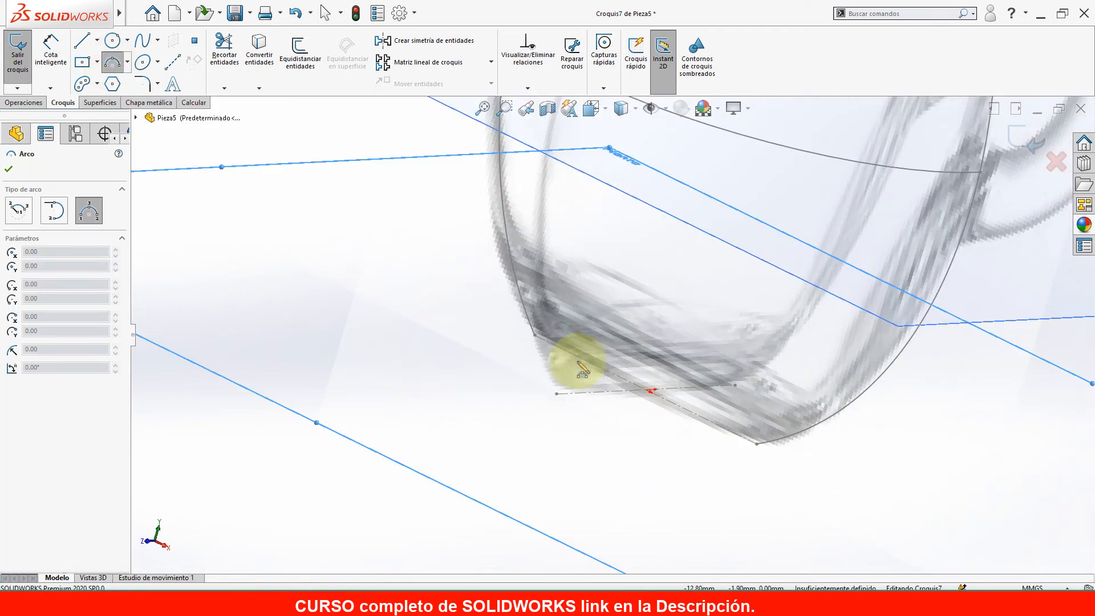
scroll(552, 359, down, 3)
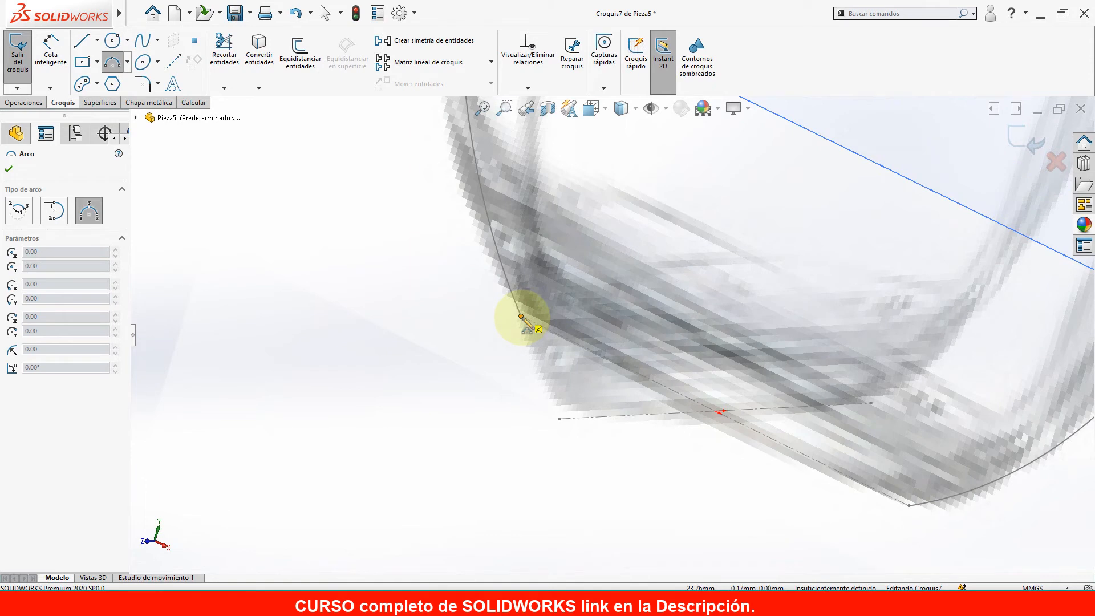
click(521, 316)
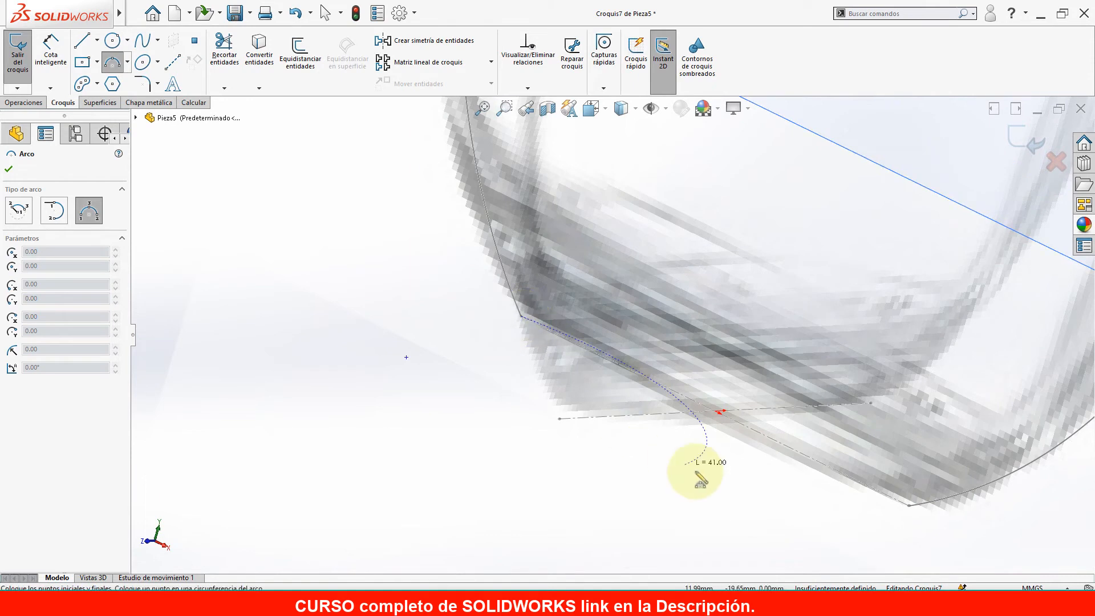
click(910, 510)
click(623, 481)
middle_drag(624, 481, 645, 451)
scroll(659, 354, down, 3)
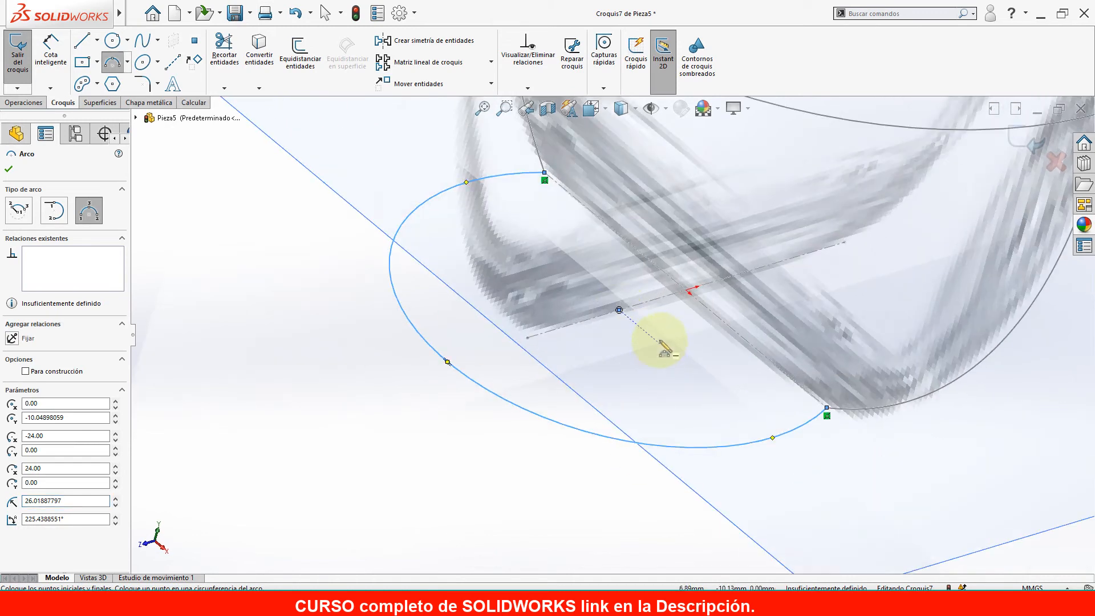
key(Escape)
Make the base arc's centre point coincident with the construction line of imagen 1 and exit the sketch.
click(623, 310)
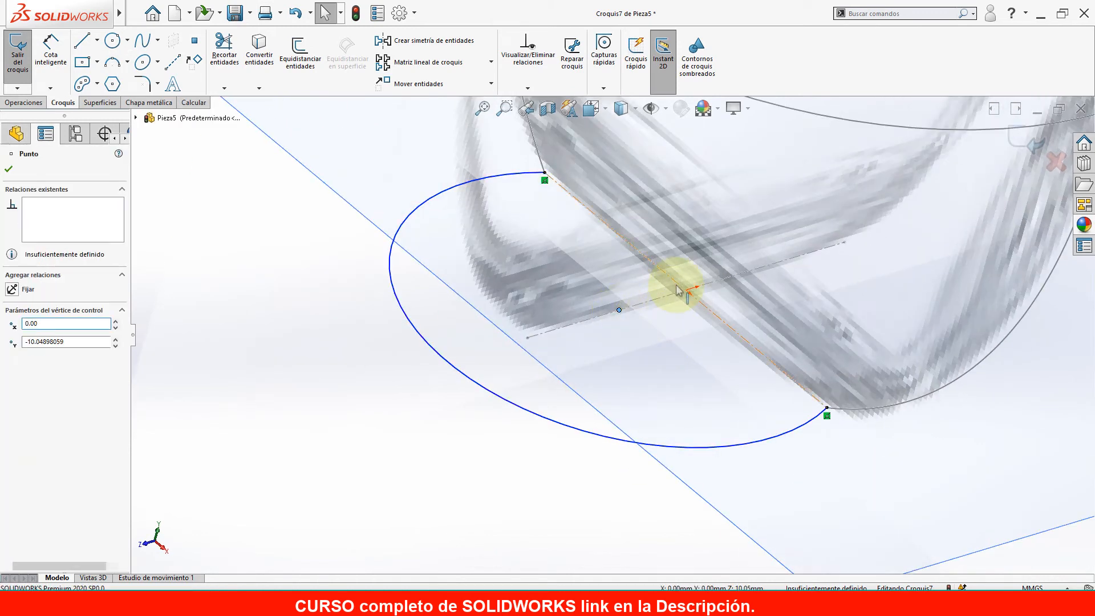
ctrl+click(677, 289)
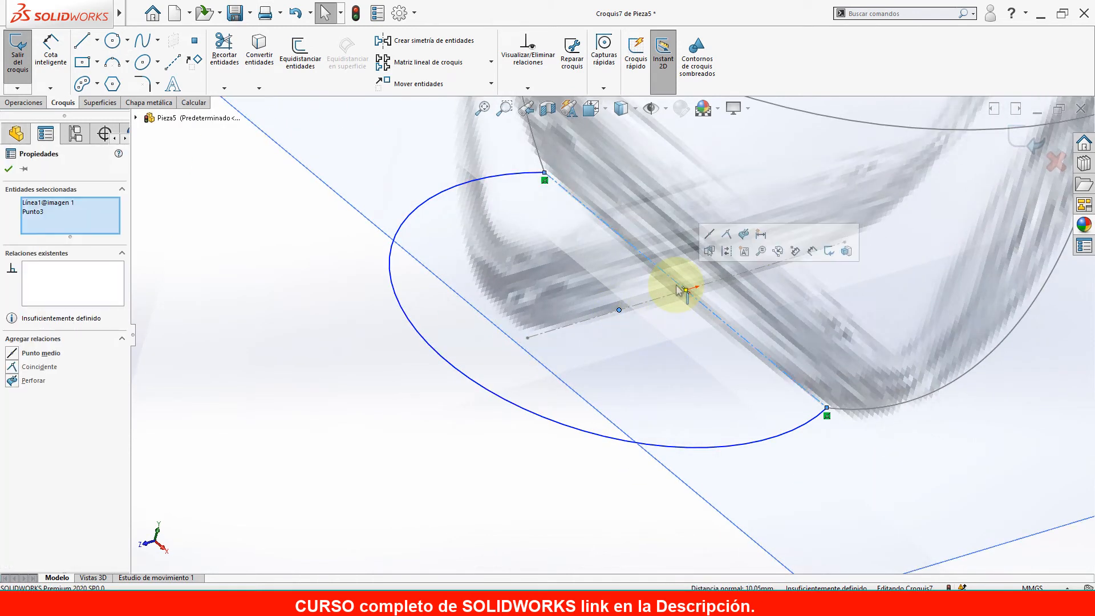
click(727, 238)
mouse_move(498, 489)
middle_down()
mouse_move(757, 318)
mouse_move(697, 402)
mouse_move(701, 349)
mouse_move(667, 391)
mouse_move(707, 356)
mouse_move(831, 368)
mouse_move(819, 391)
mouse_move(679, 460)
mouse_move(1013, 176)
middle_up()
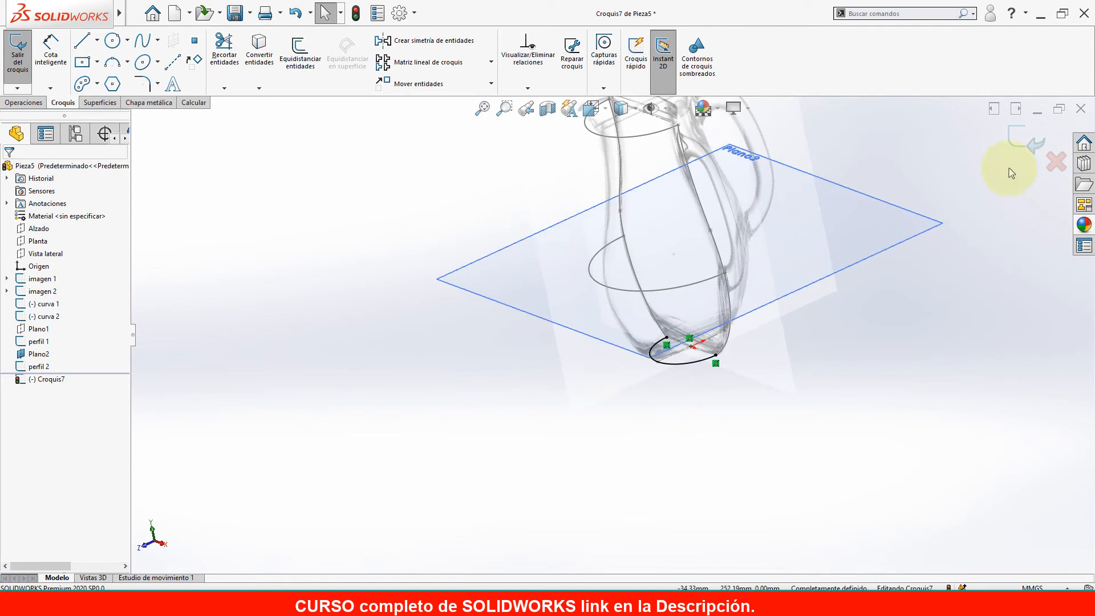
mouse_move(772, 276)
middle_down()
mouse_move(804, 323)
mouse_move(772, 342)
mouse_move(687, 266)
mouse_move(684, 293)
mouse_move(587, 190)
mouse_move(638, 171)
mouse_move(660, 176)
mouse_move(716, 293)
mouse_move(706, 262)
mouse_move(596, 206)
mouse_move(574, 262)
mouse_move(596, 350)
mouse_move(613, 246)
mouse_move(530, 359)
mouse_move(549, 375)
mouse_move(567, 289)
middle_up()
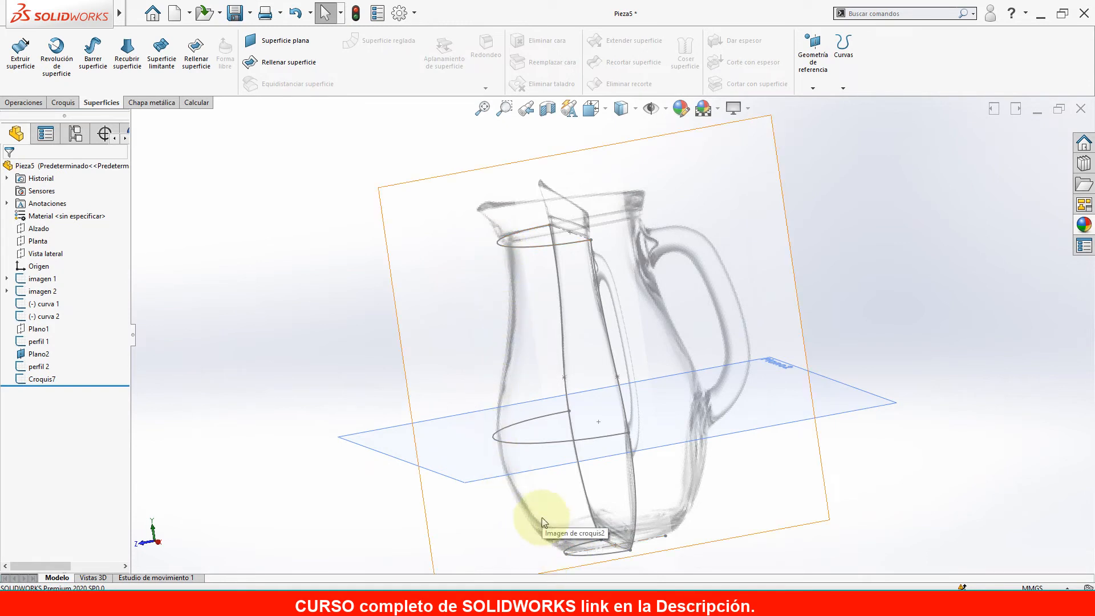
middle_drag(543, 326, 506, 362)
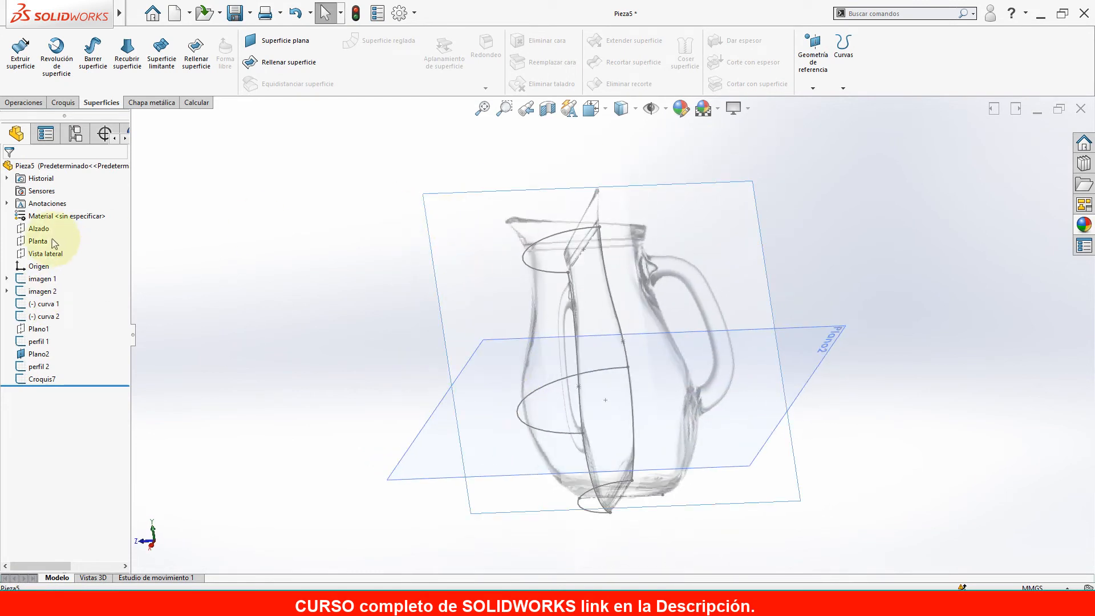
In a new sketch on Vista lateral, draw a three-point spline along the jug's outline opposite the handle, from the neck to the base.
click(41, 256)
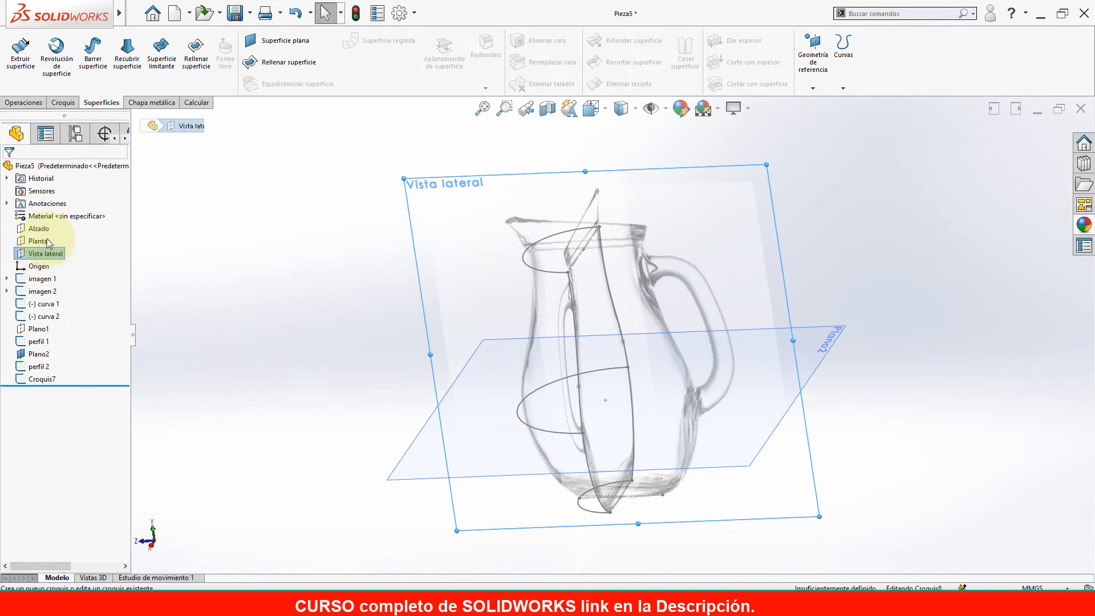
scroll(434, 328, up, 3)
key(space)
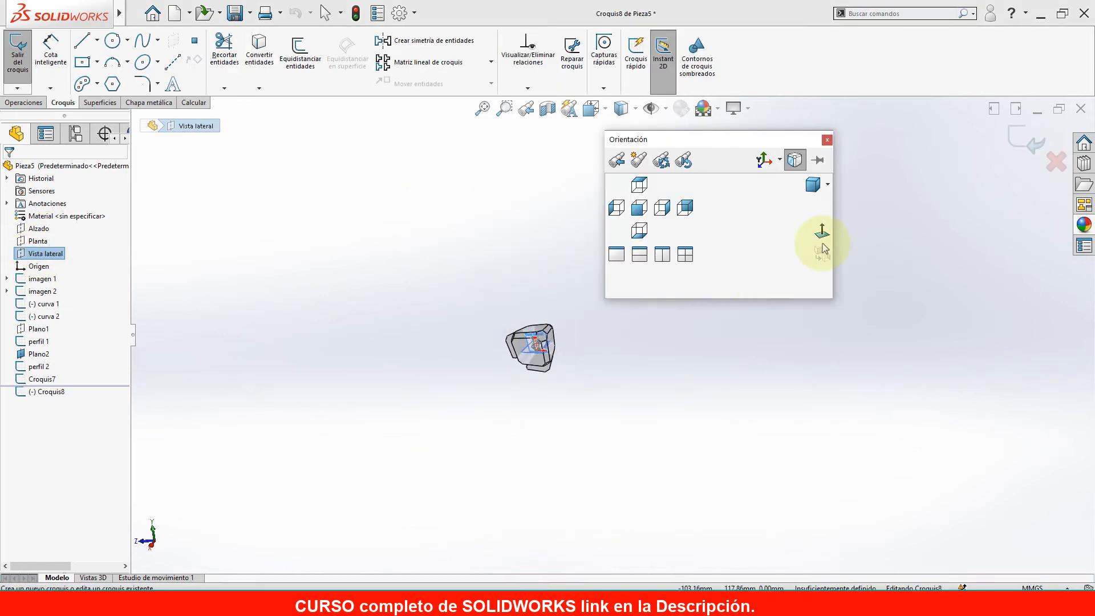
click(818, 228)
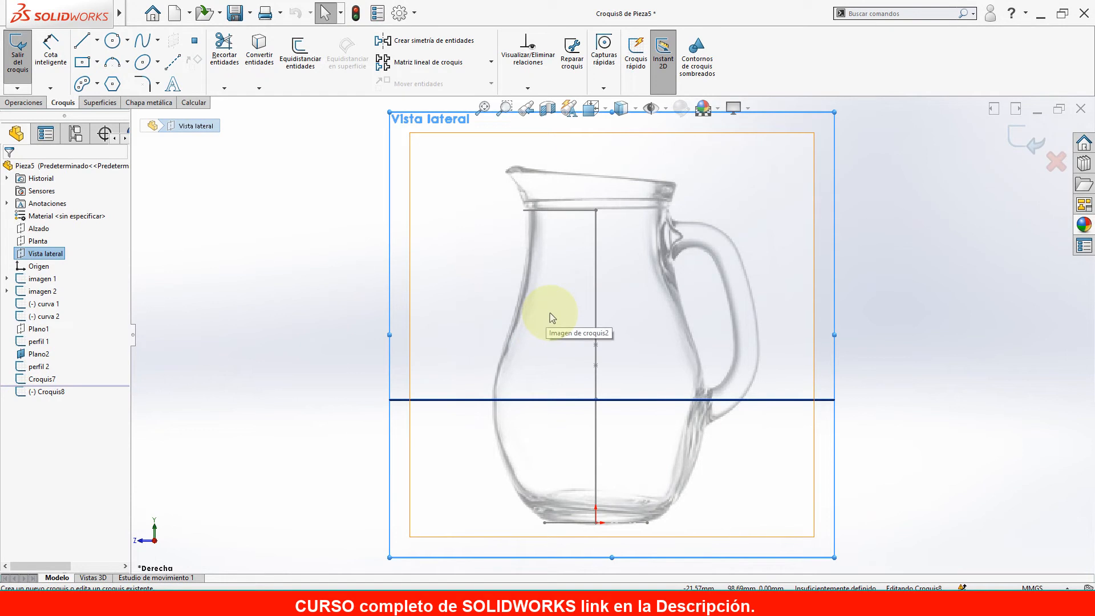
click(141, 46)
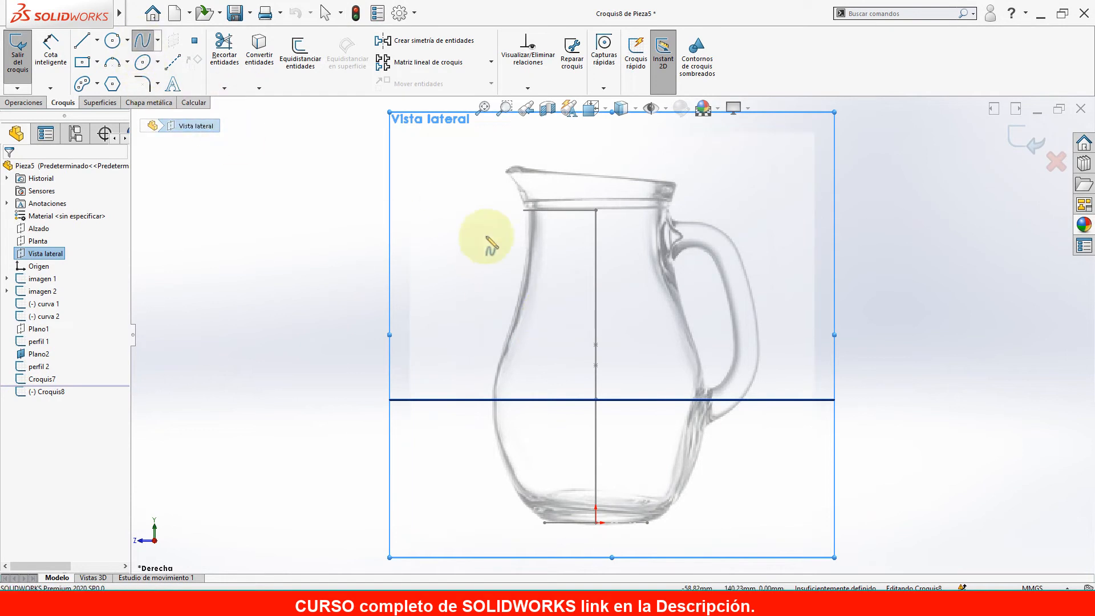
scroll(533, 234, down, 8)
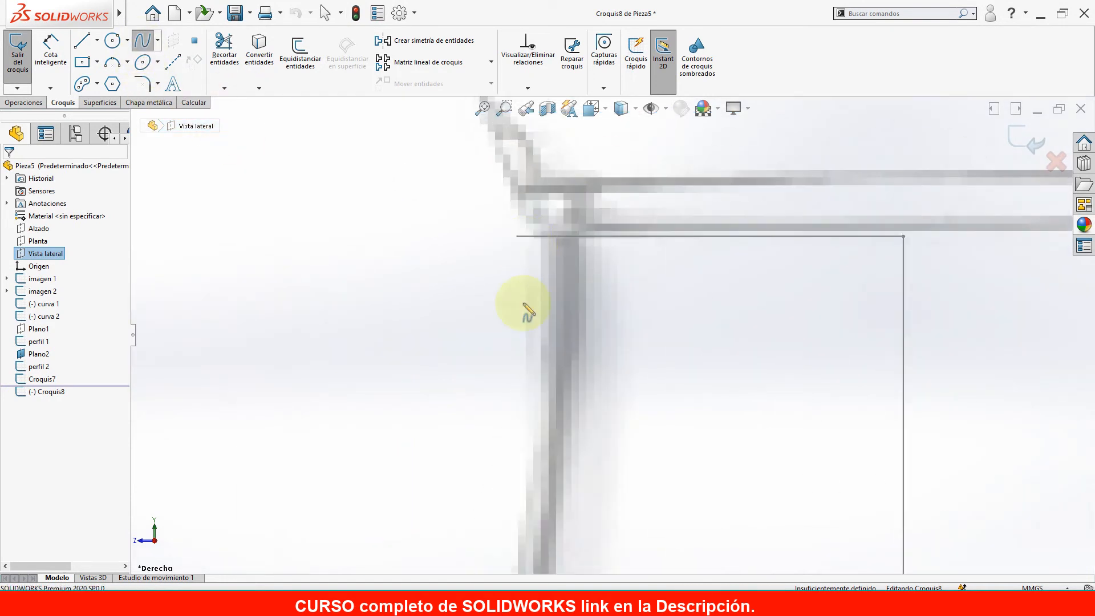
click(527, 251)
scroll(567, 440, up, 5)
scroll(586, 428, down, 5)
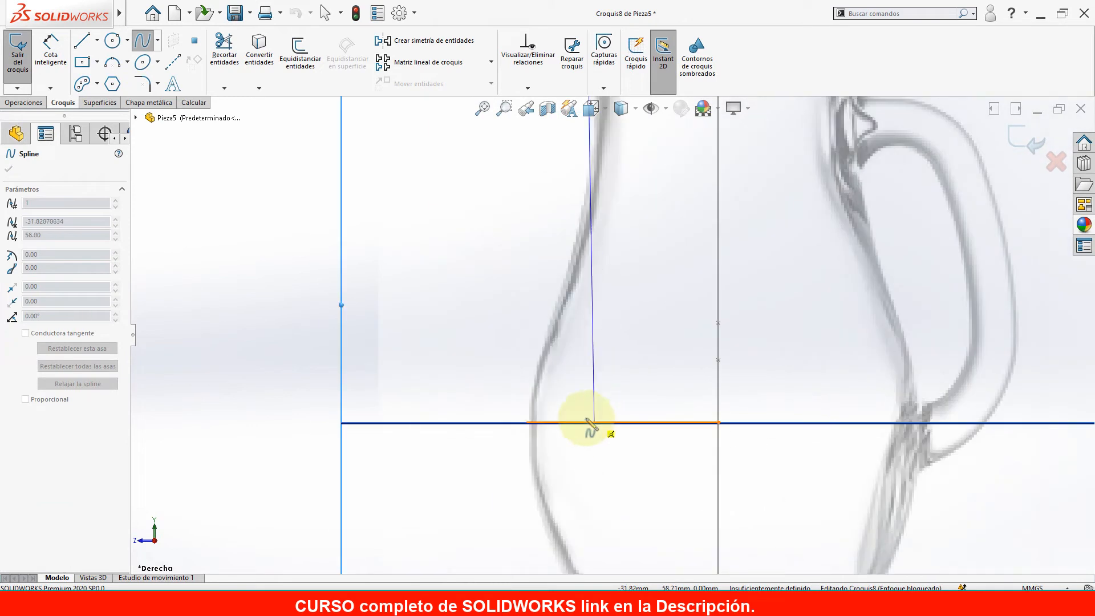
click(530, 397)
scroll(547, 445, up, 3)
scroll(611, 469, down, 6)
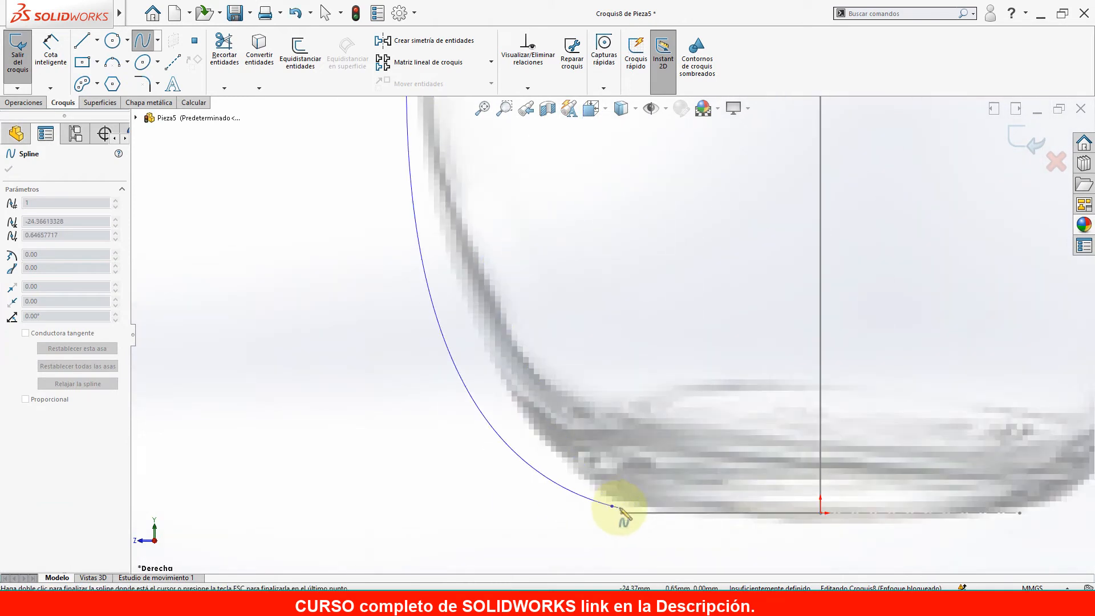
double_click(612, 506)
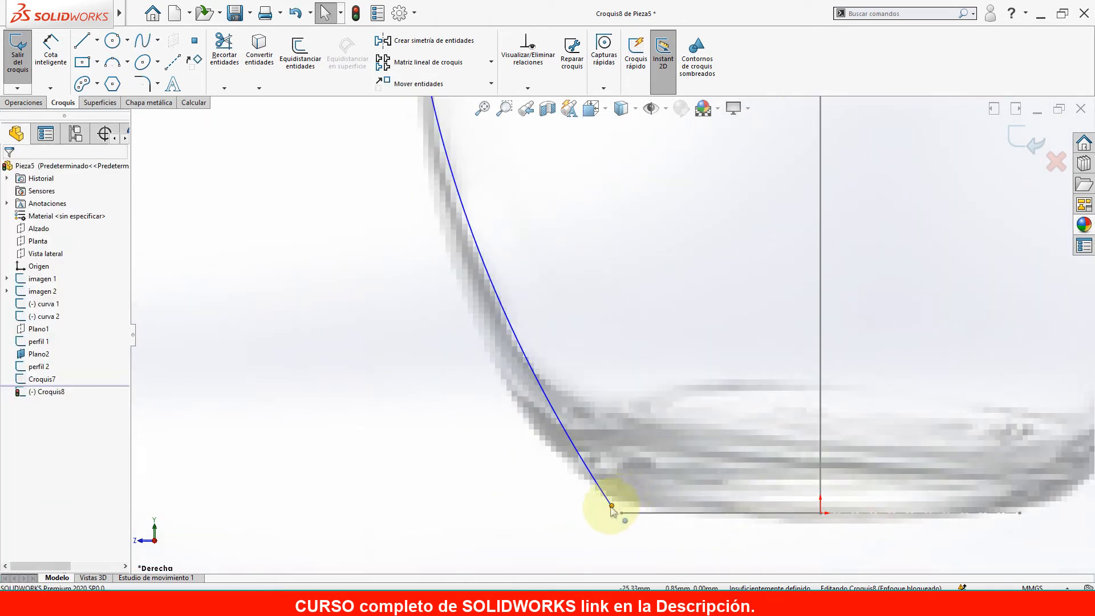
click(612, 506)
ctrl+click(621, 513)
scroll(634, 525, up, 1)
mouse_move(634, 524)
middle_down()
mouse_move(630, 545)
mouse_move(631, 513)
middle_up()
key(Escape)
scroll(629, 482, down, 3)
click(627, 449)
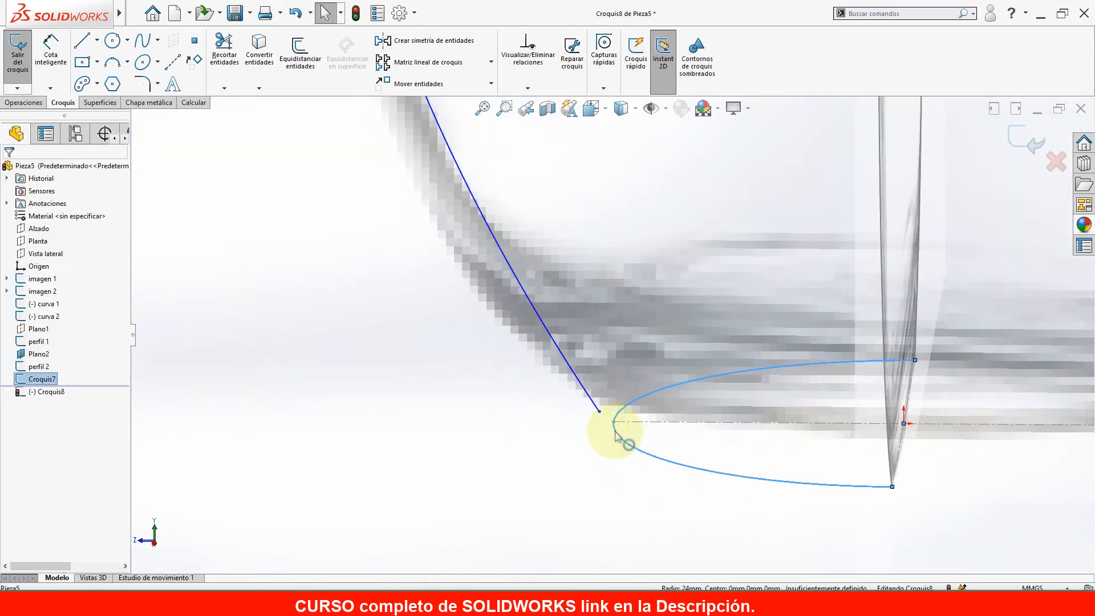
ctrl+click(599, 412)
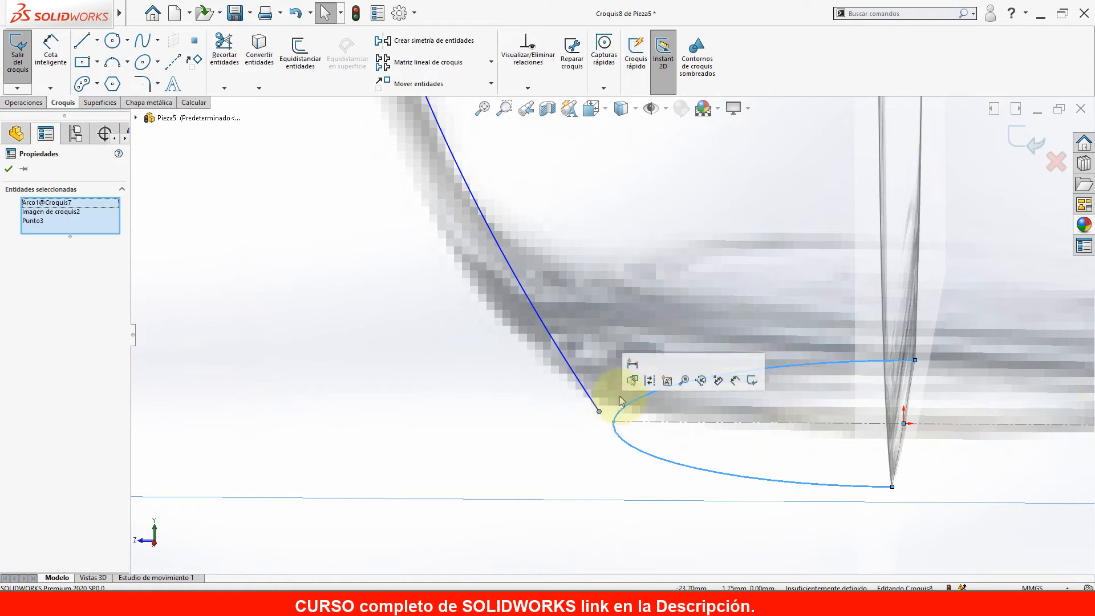
key(Escape)
Add a pierce relation between the spline's lower endpoint and the base arc.
click(621, 441)
ctrl+click(599, 412)
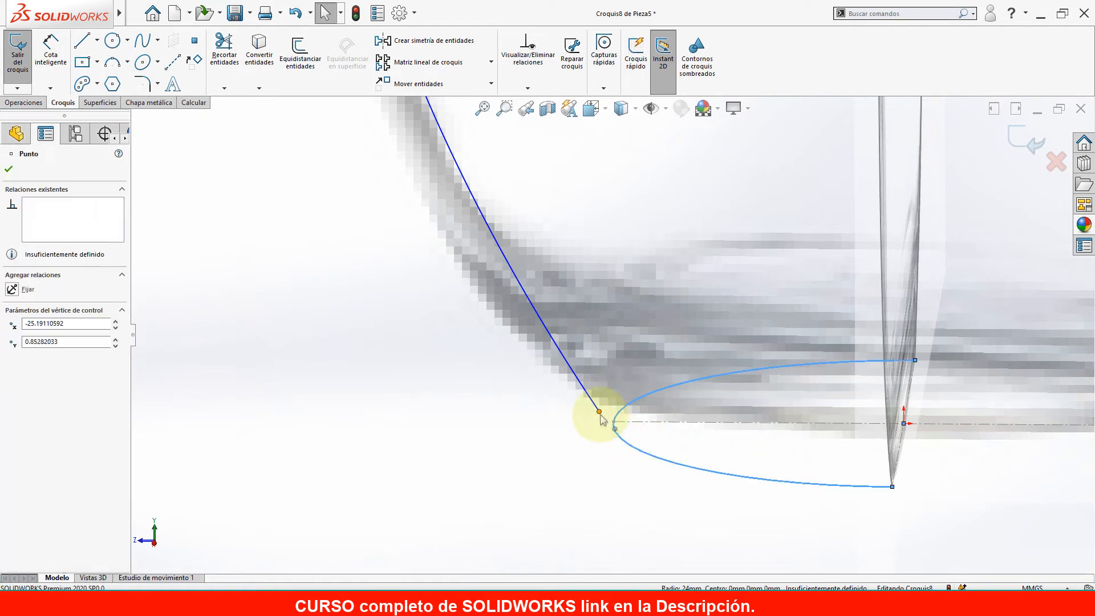
click(684, 363)
key(Escape)
Add a pierce relation between the spline's upper endpoint and the arc of perfil 1.
mouse_move(580, 498)
middle_down()
mouse_move(640, 432)
mouse_move(579, 171)
mouse_move(606, 222)
mouse_move(567, 237)
mouse_move(631, 207)
middle_up()
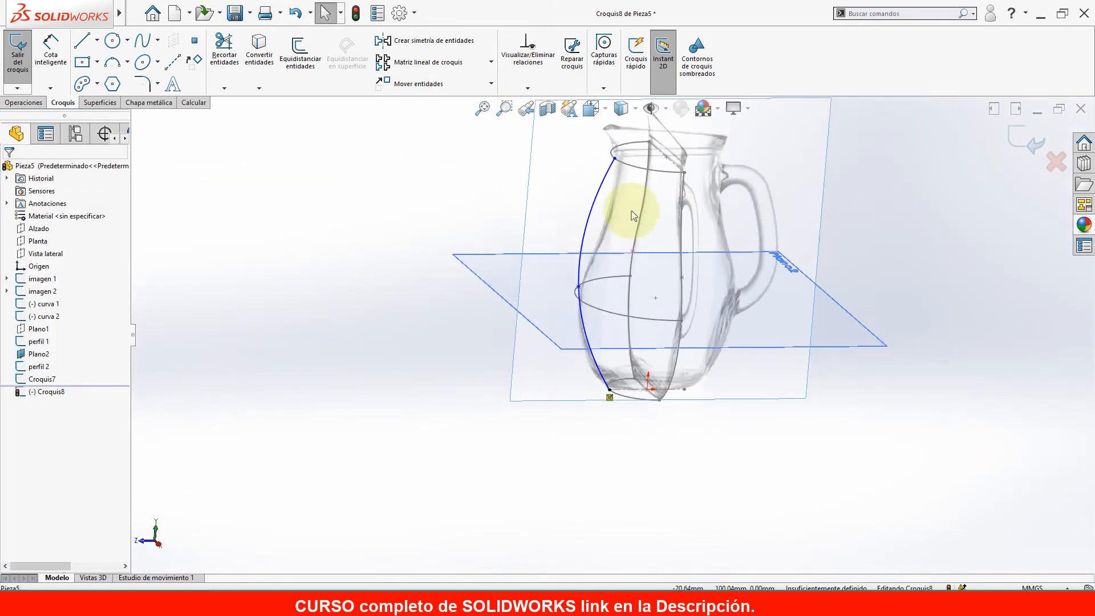
scroll(609, 178, down, 4)
click(607, 170)
ctrl+click(612, 168)
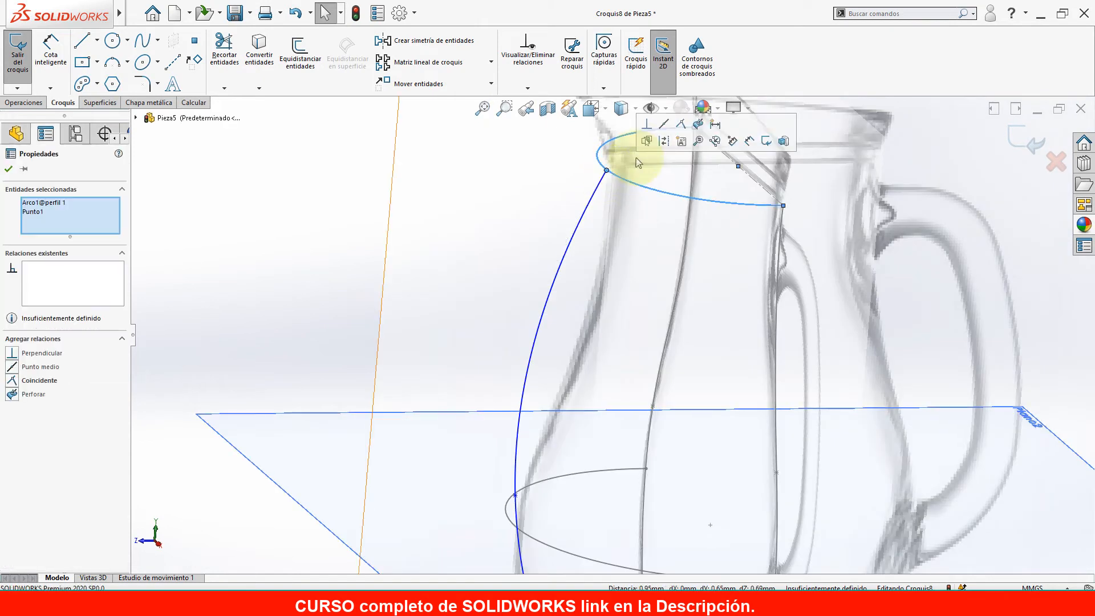
click(697, 125)
click(496, 237)
Add a pierce relation between the spline's middle point and the arc of perfil 2.
middle_drag(497, 237, 533, 420)
middle_drag(543, 464, 544, 474)
scroll(553, 459, down, 3)
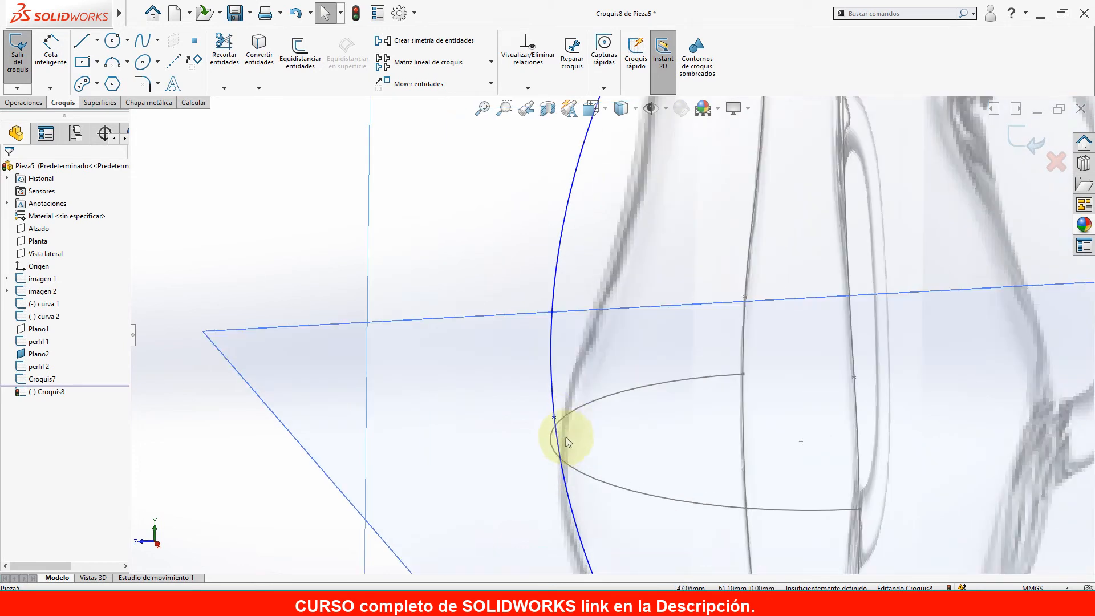
click(556, 421)
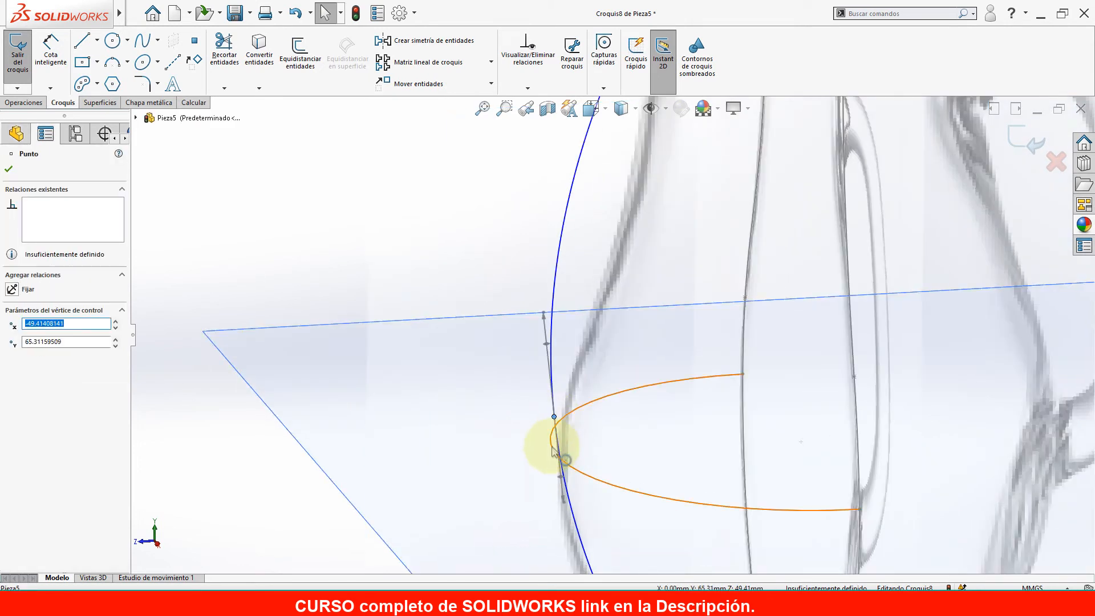
ctrl+click(552, 449)
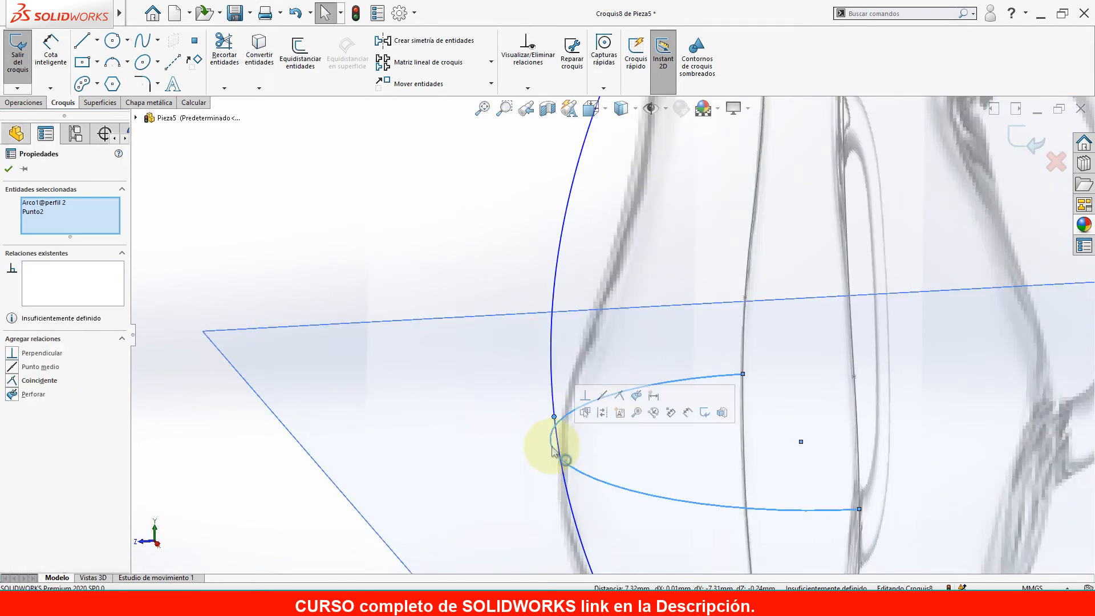
click(637, 398)
click(443, 418)
Viewing the sketch plane head-on, adjust the tangent handle at the spline's upper end to follow the jug's neck.
scroll(598, 394, up, 5)
middle_drag(608, 391, 633, 310)
scroll(608, 316, up, 1)
key(space)
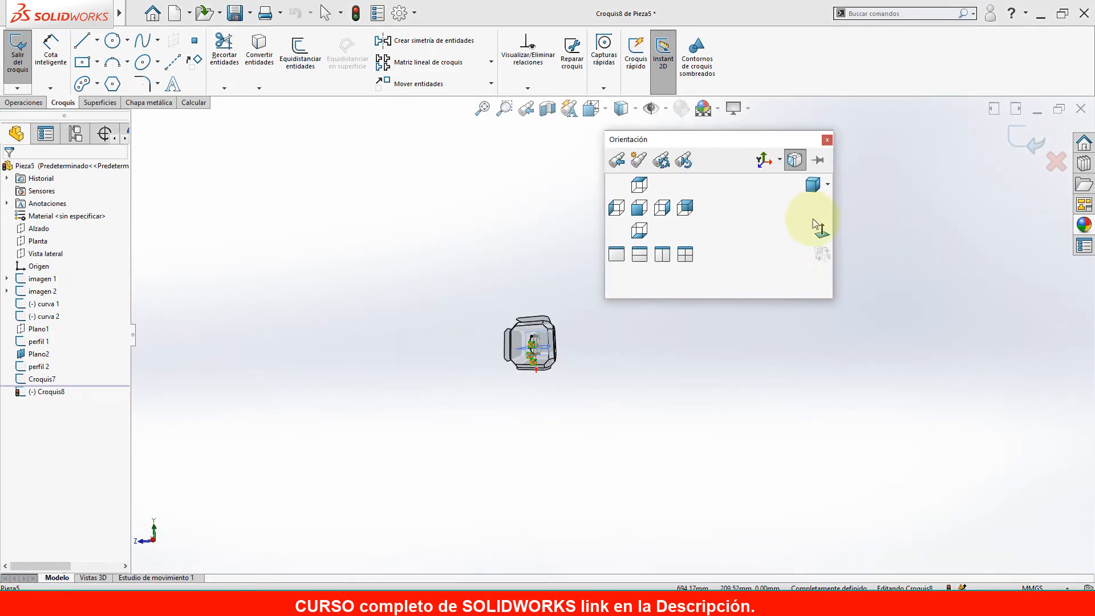
click(820, 230)
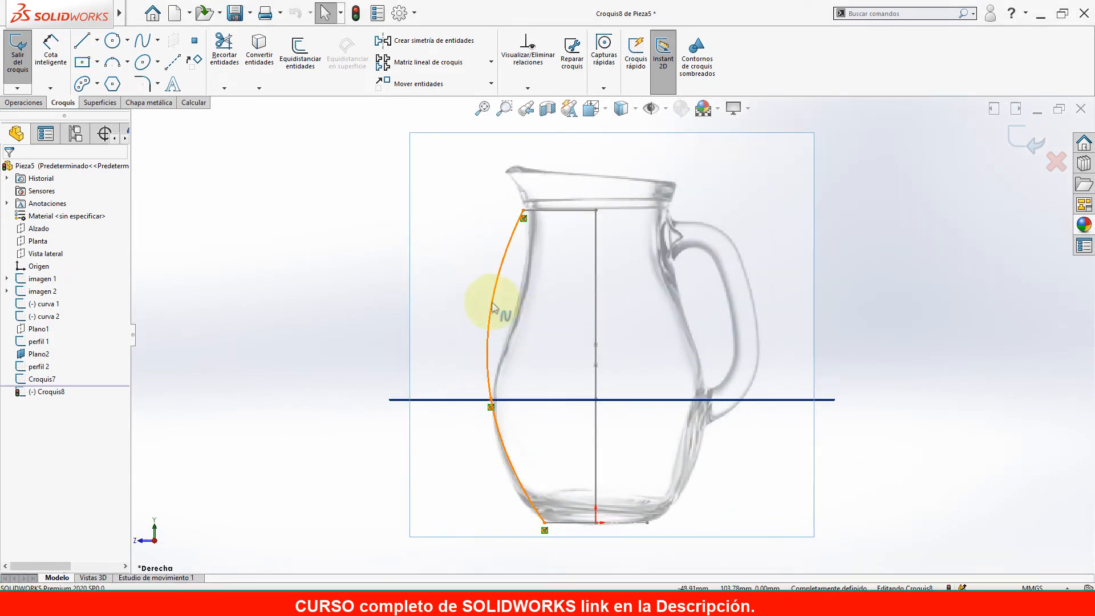
click(492, 307)
drag(504, 249, 538, 265)
scroll(525, 244, down, 5)
scroll(612, 336, up, 5)
Adjust the tangent handle at the spline's lower end to match the jug's base outline and exit the sketch.
scroll(629, 483, down, 3)
click(466, 479)
scroll(542, 504, down, 4)
click(535, 478)
drag(533, 487, 544, 477)
scroll(630, 302, up, 5)
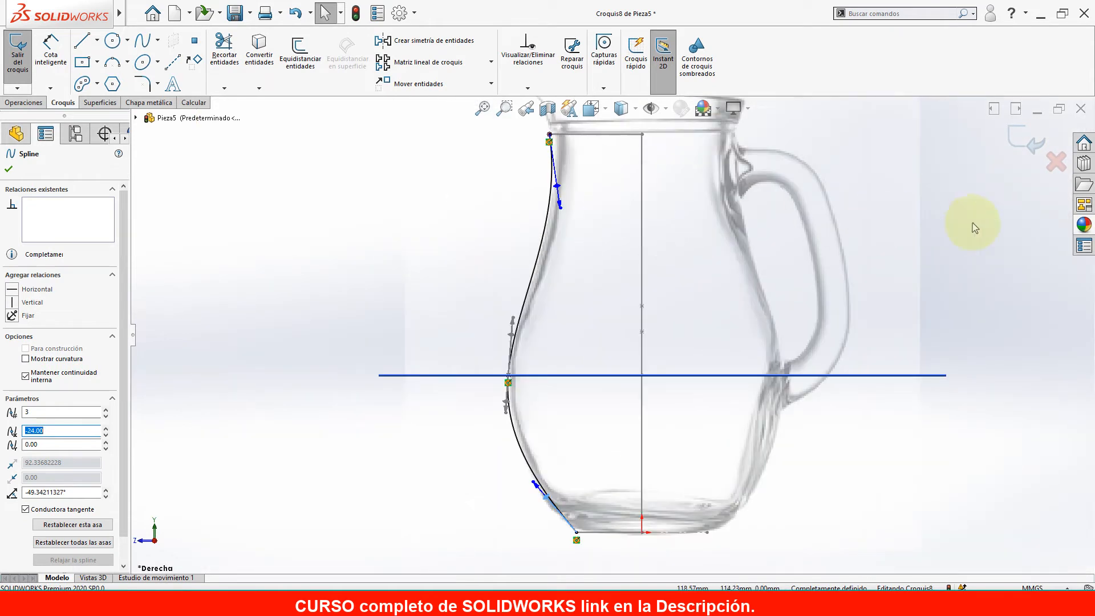
click(964, 228)
scroll(692, 317, up, 3)
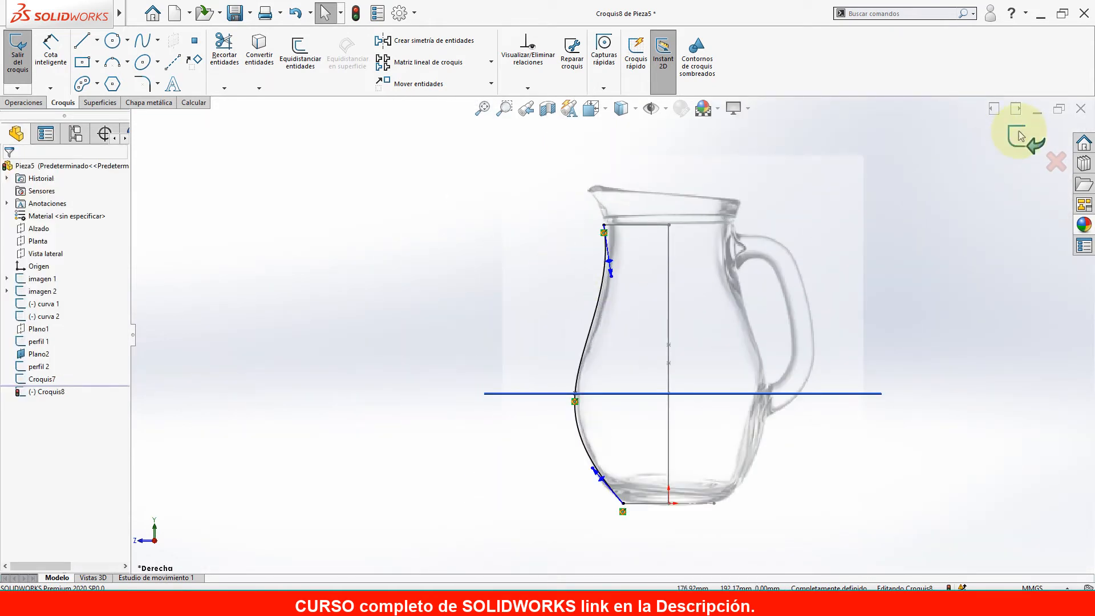
click(1021, 137)
Hide the reference picture sketches imagen 1 and imagen 2, and hide Plano2.
middle_drag(664, 344, 809, 360)
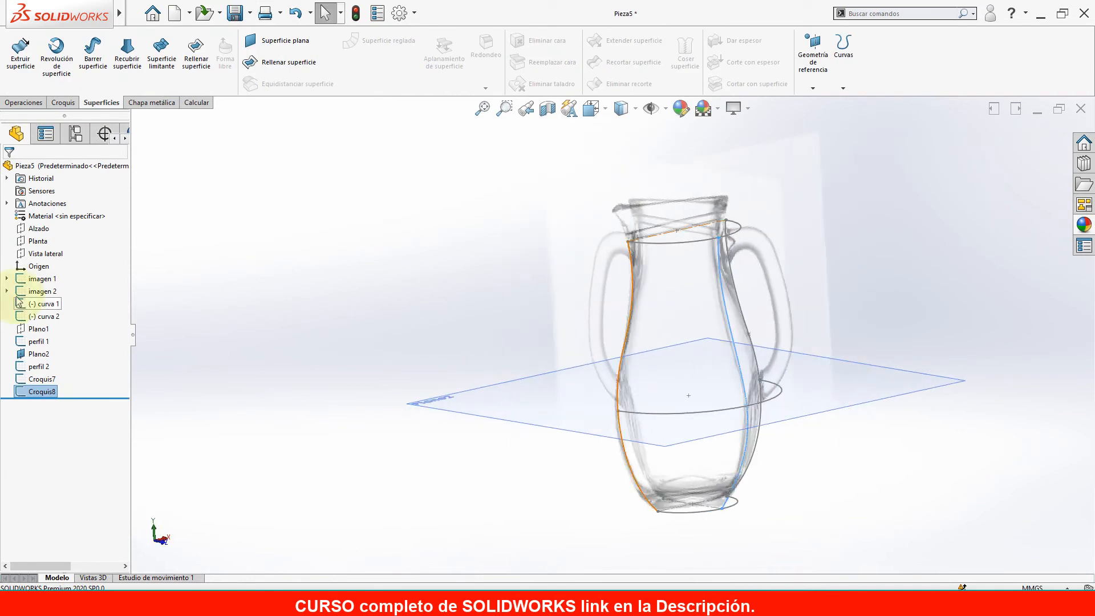
right_click(30, 283)
click(57, 254)
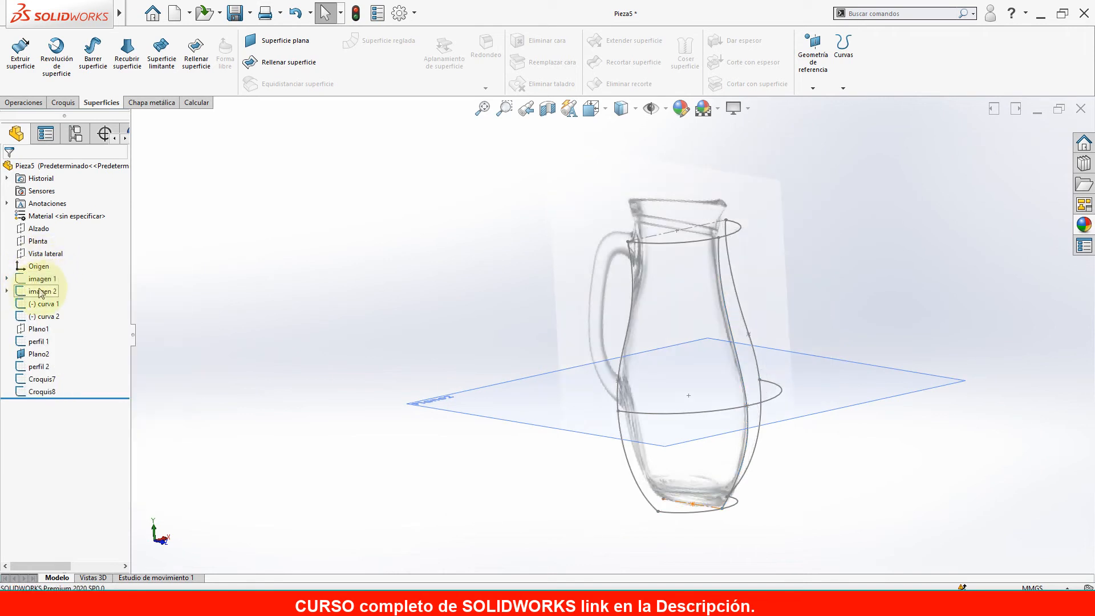
right_click(42, 293)
click(63, 275)
middle_drag(764, 353, 742, 380)
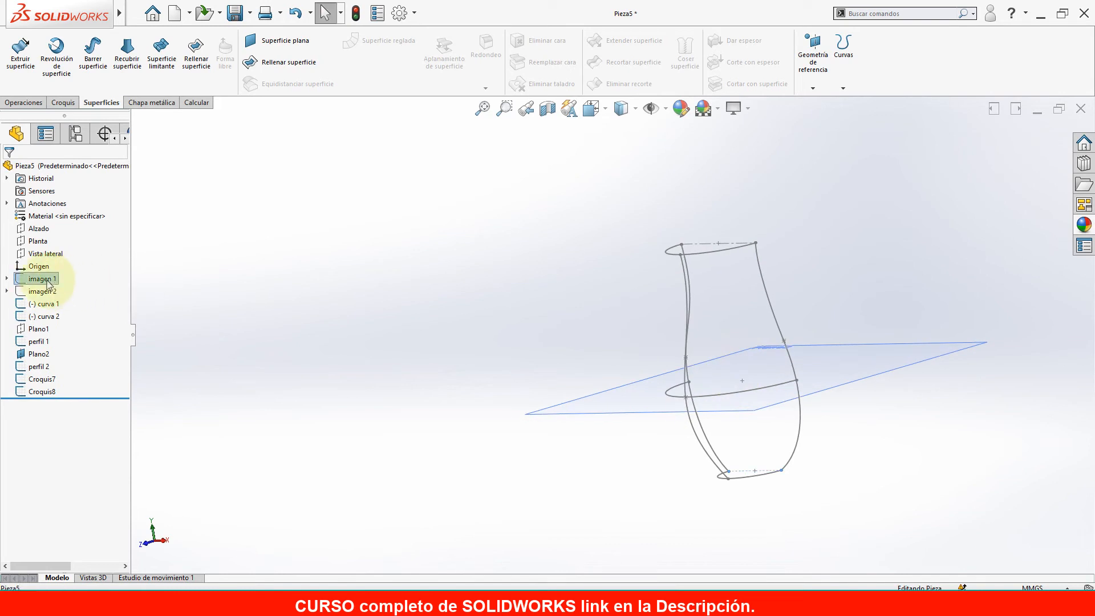
middle_drag(790, 318, 831, 342)
click(869, 318)
click(892, 308)
Start a lofted surface using the arcs perfil 1, perfil 2 and Croquis7 as profiles.
mouse_move(740, 403)
middle_down()
mouse_move(794, 386)
mouse_move(755, 398)
mouse_move(724, 427)
mouse_move(733, 470)
mouse_move(740, 430)
mouse_move(777, 391)
mouse_move(822, 435)
mouse_move(716, 449)
mouse_move(623, 232)
mouse_move(655, 224)
mouse_move(615, 264)
mouse_move(611, 206)
middle_up()
scroll(566, 234, down, 3)
mouse_move(568, 283)
middle_down()
mouse_move(606, 289)
mouse_move(661, 386)
mouse_move(741, 374)
mouse_move(719, 443)
mouse_move(794, 437)
mouse_move(801, 415)
mouse_move(647, 367)
mouse_move(516, 339)
mouse_move(432, 354)
mouse_move(852, 421)
mouse_move(758, 433)
middle_up()
right_drag(775, 418, 804, 361)
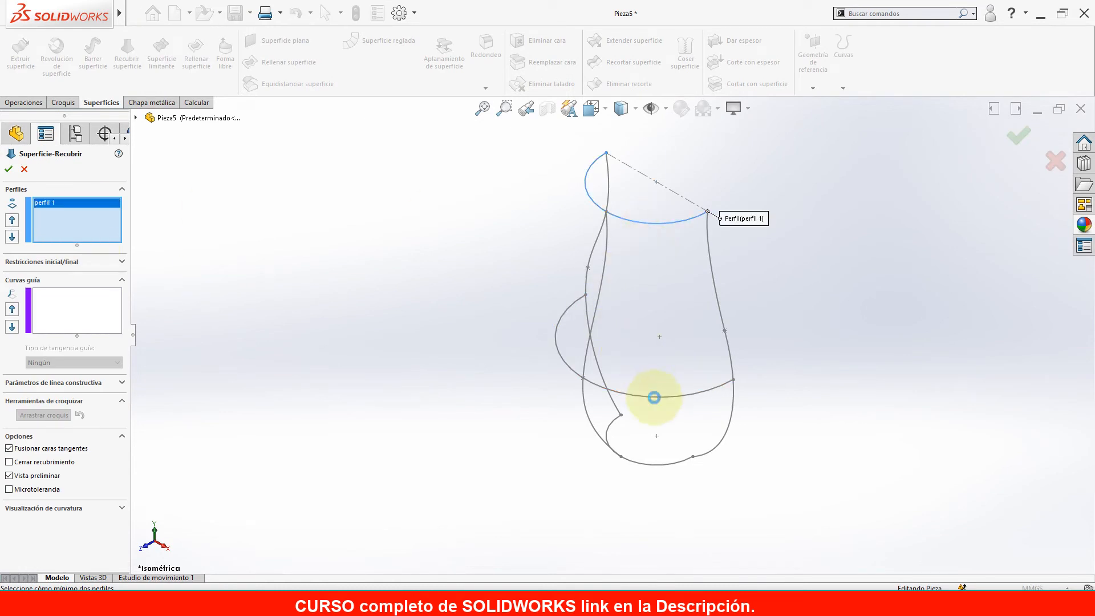
click(654, 399)
click(650, 463)
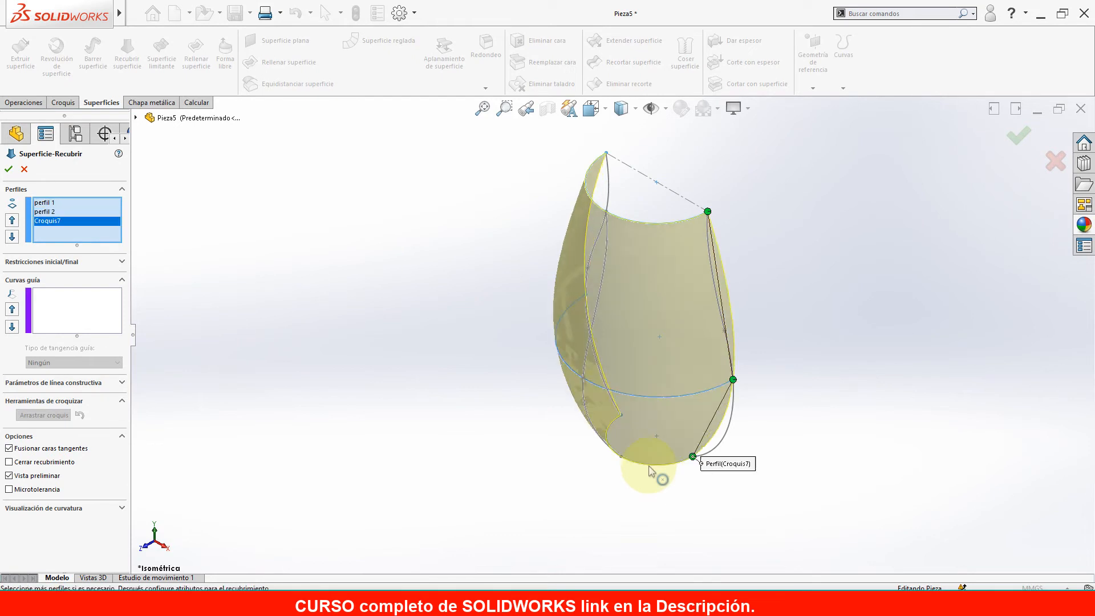
Add curva 1, Croquis8 and curva 2 as guide curves with tangency Ningún and create the lofted surface.
middle_drag(674, 485, 764, 253)
scroll(538, 337, down, 5)
middle_drag(526, 301, 470, 531)
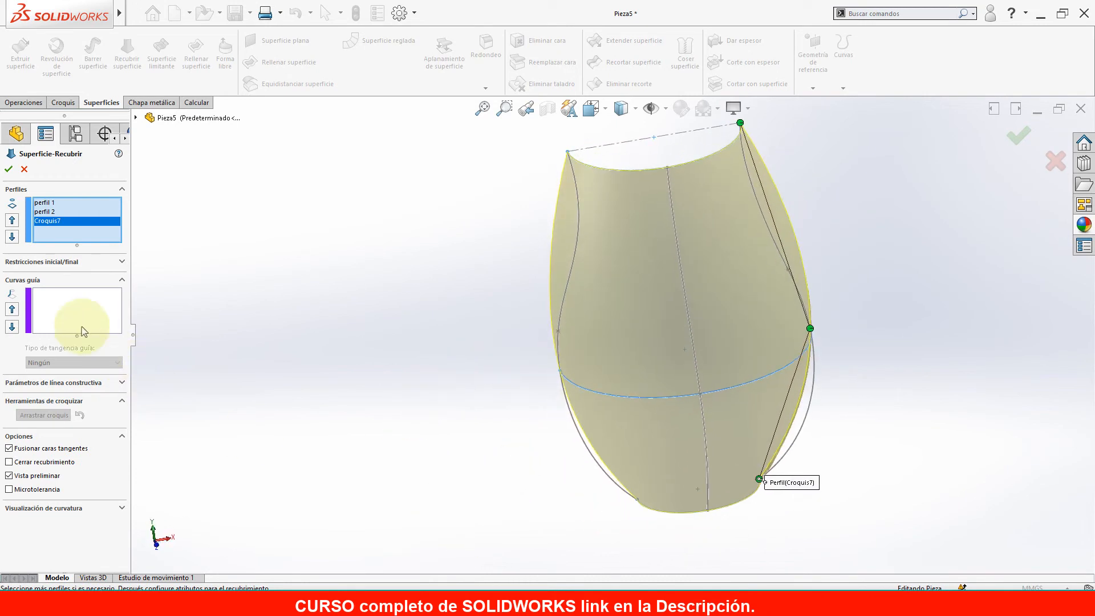
click(63, 311)
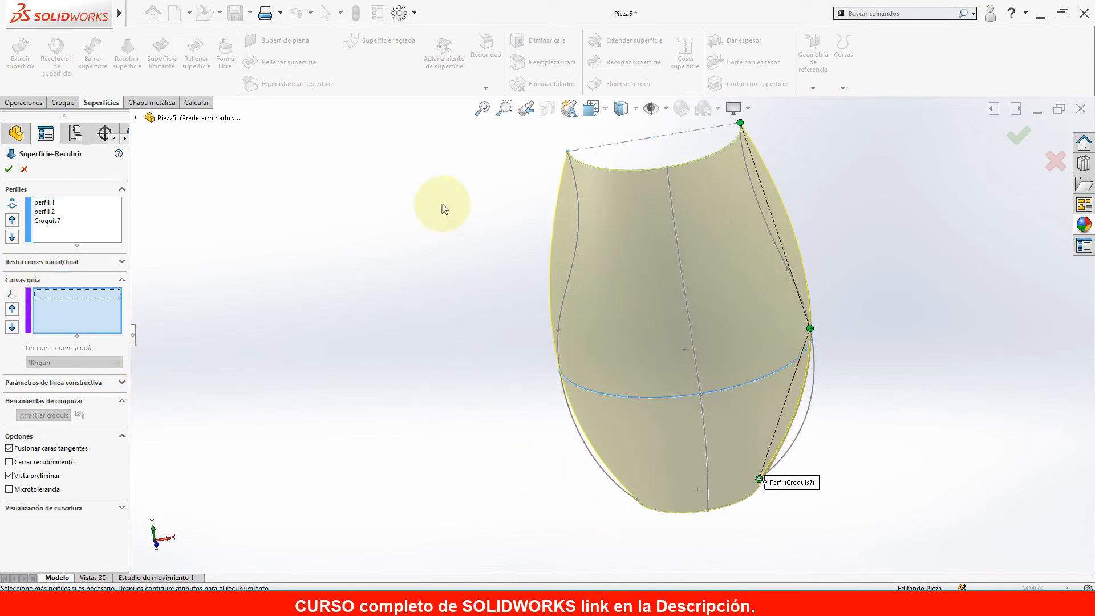
click(576, 204)
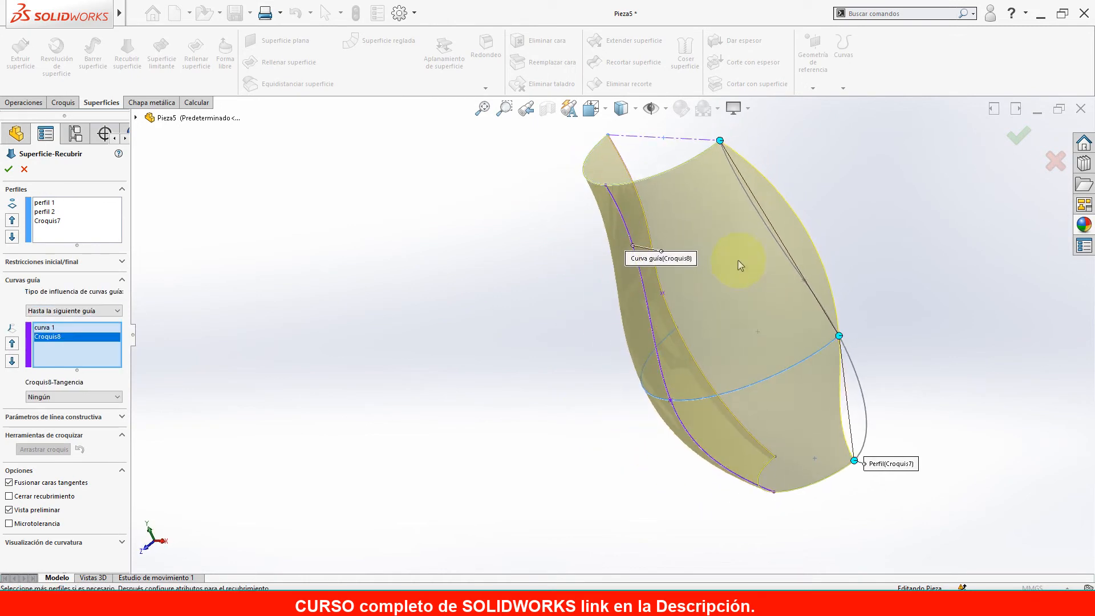
middle_drag(745, 199, 567, 354)
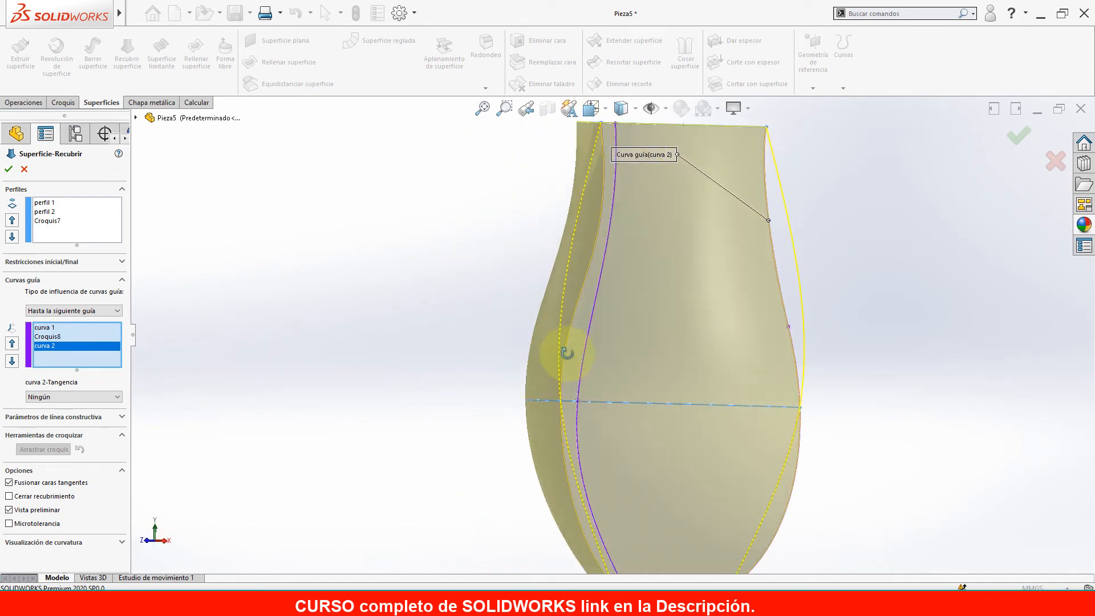
click(57, 398)
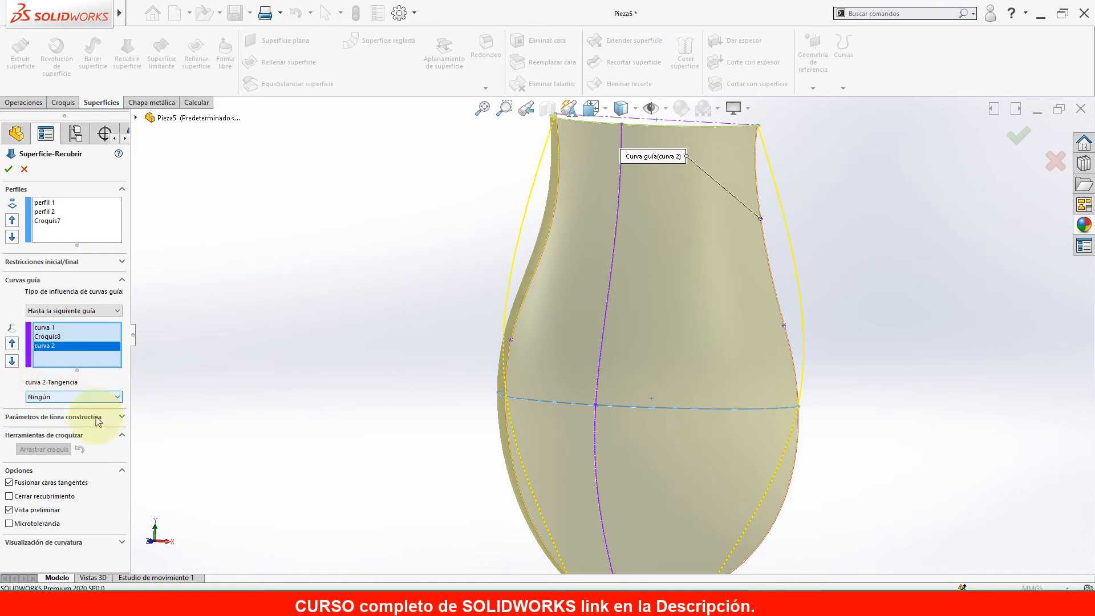
right_drag(238, 448, 285, 379)
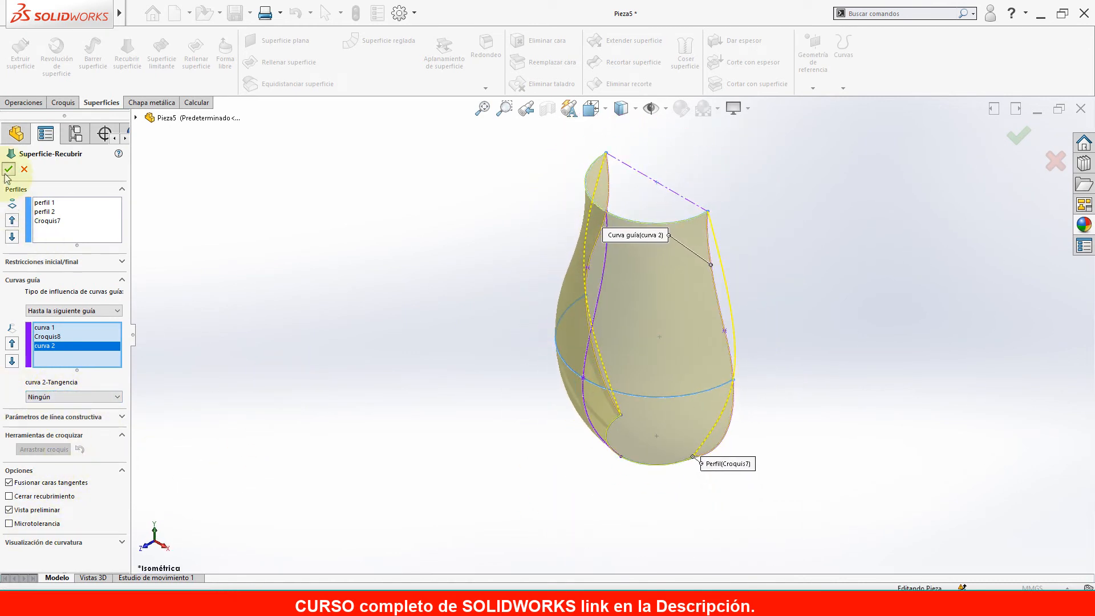
click(8, 170)
middle_drag(760, 399, 747, 442)
middle_drag(767, 381, 871, 269)
key(ctrl+7)
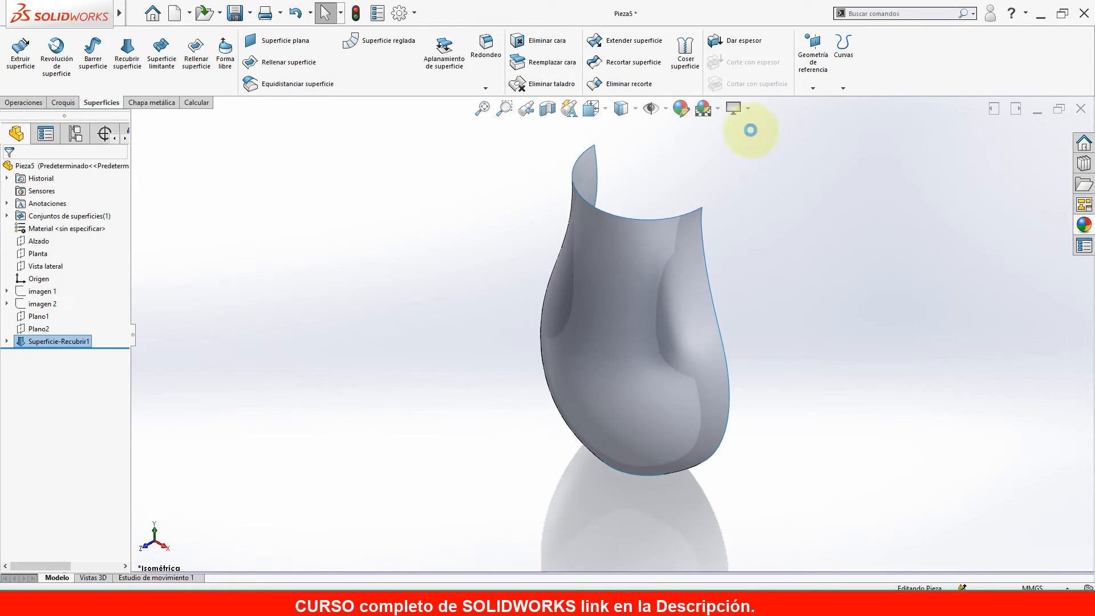
click(717, 109)
click(324, 160)
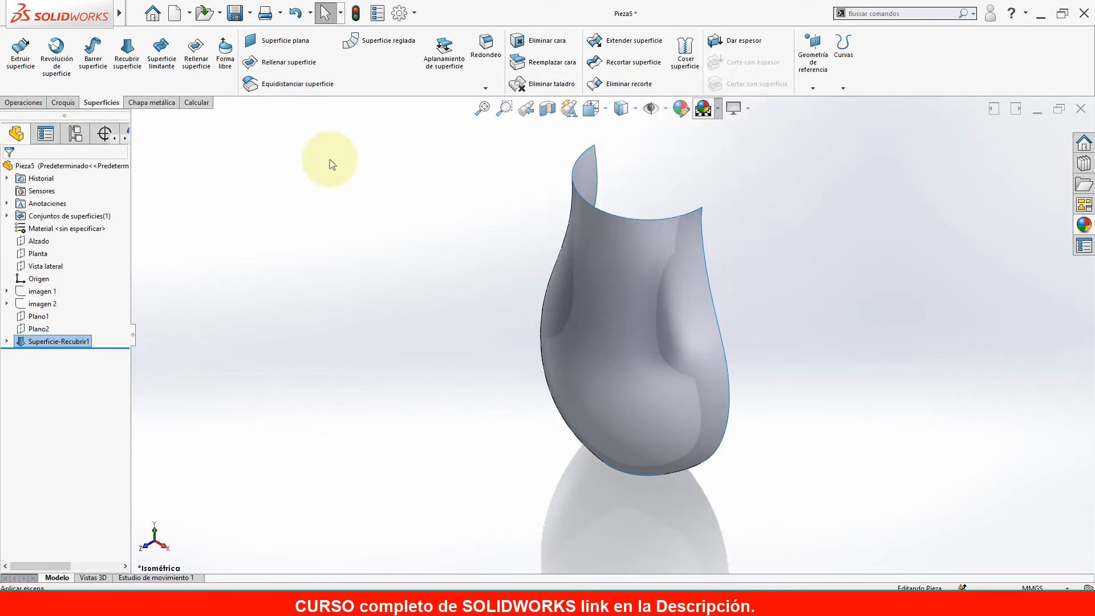
click(746, 112)
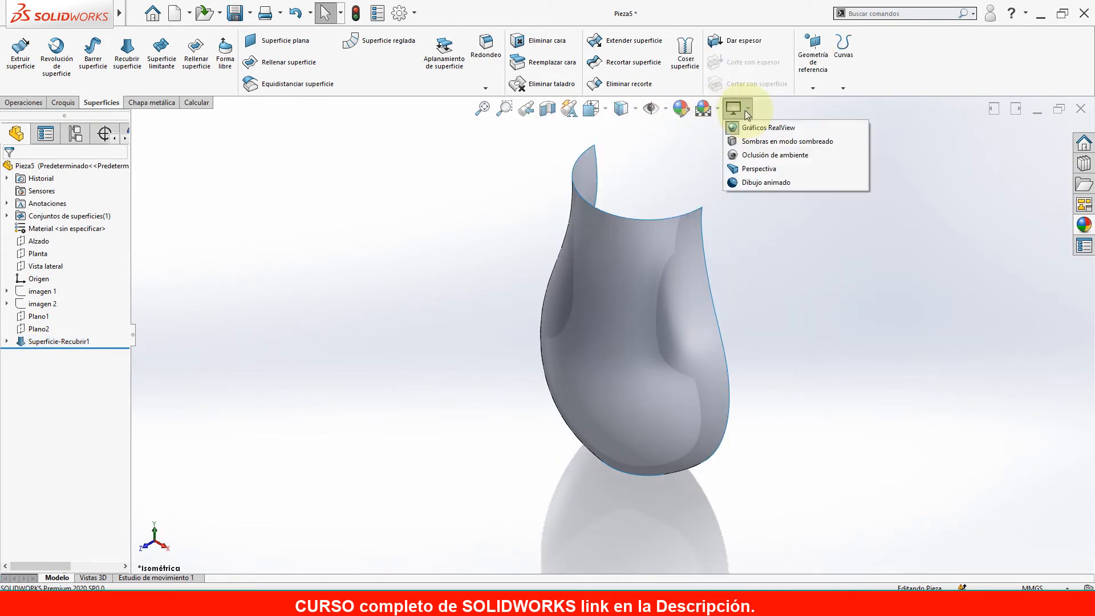
click(861, 278)
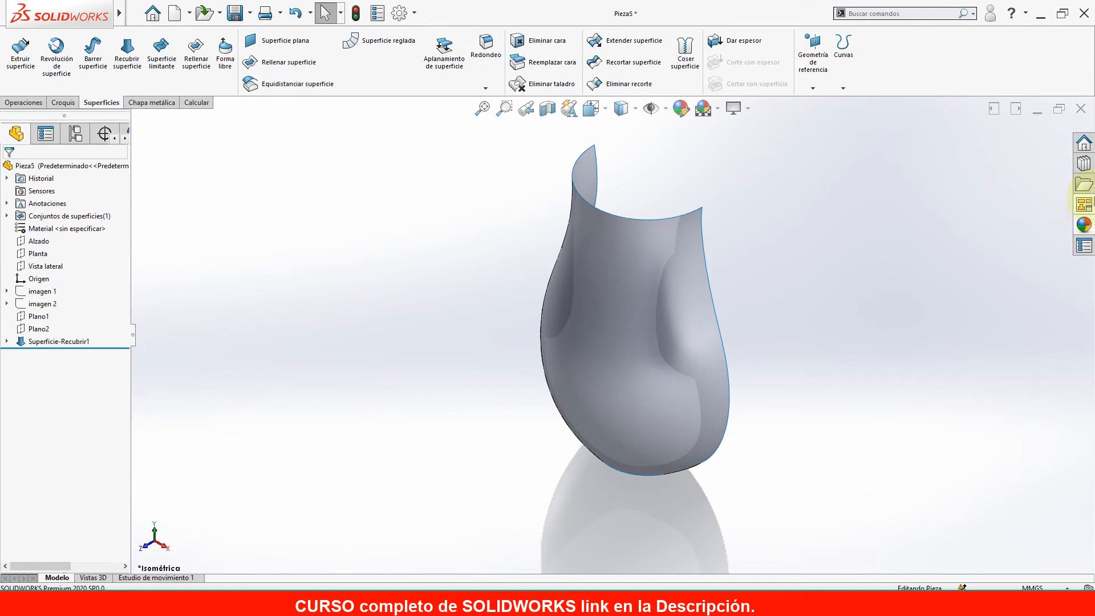
Look through the textured plastic and glass (Vidrio) appearances in the appearance library.
click(1084, 226)
scroll(1026, 499, down, 10)
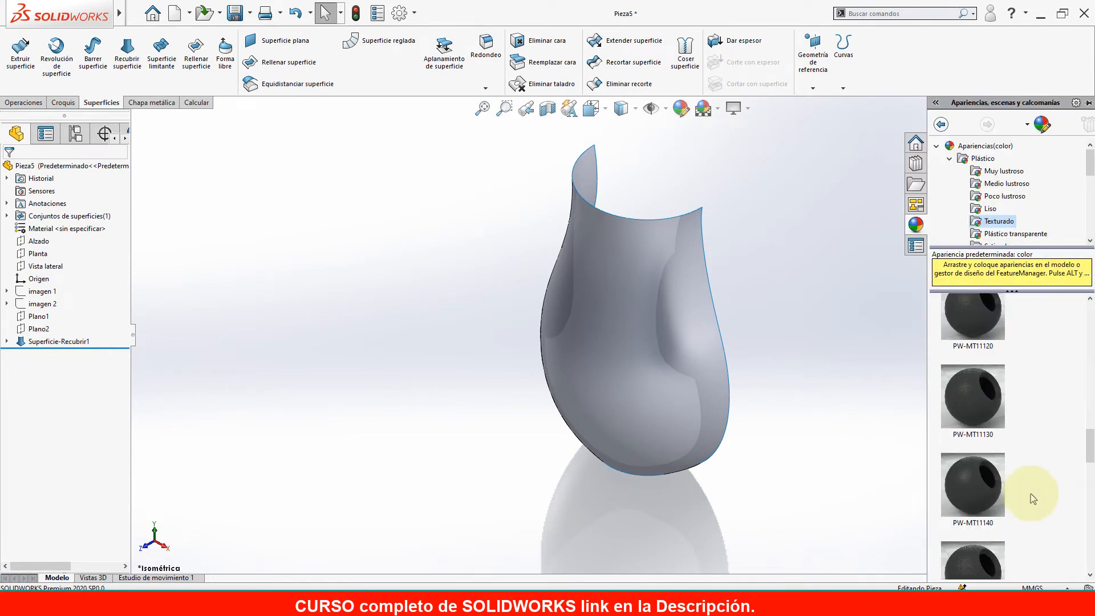
scroll(1055, 501, up, 15)
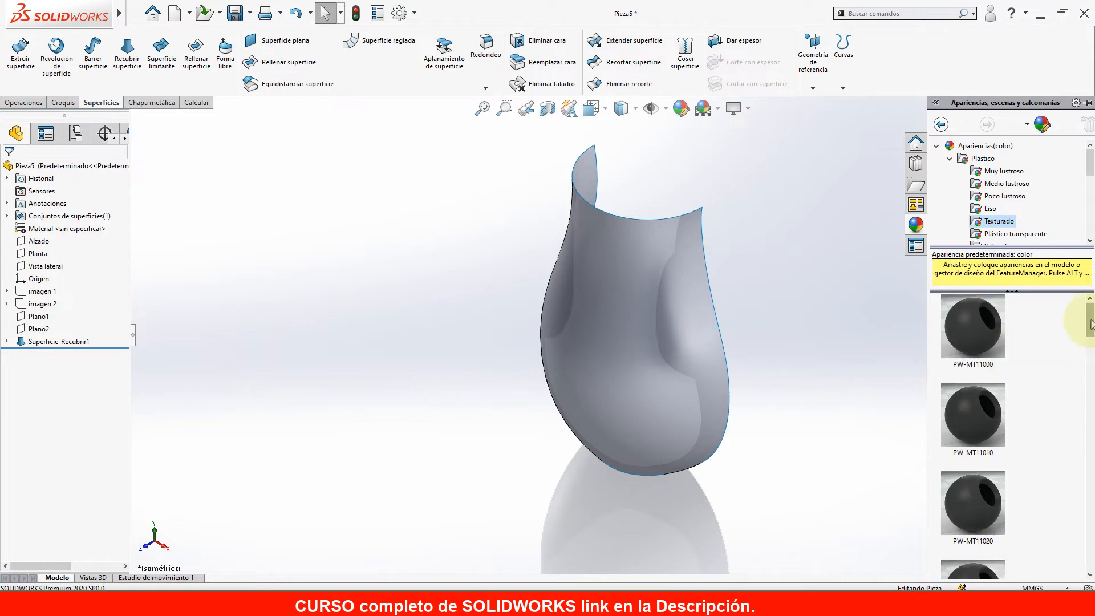
scroll(1021, 222, down, 4)
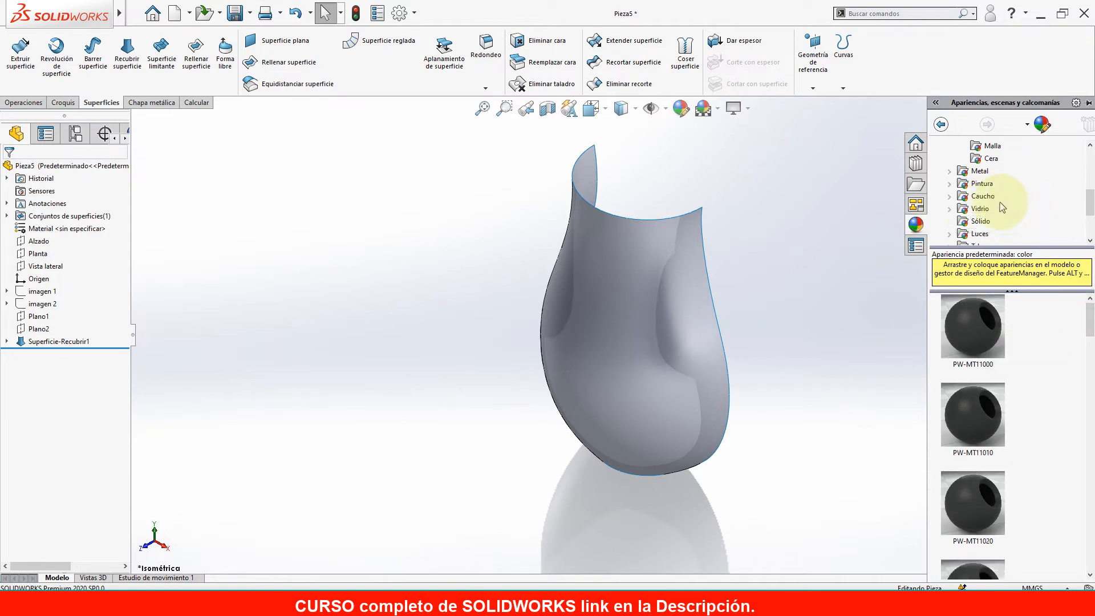
click(975, 210)
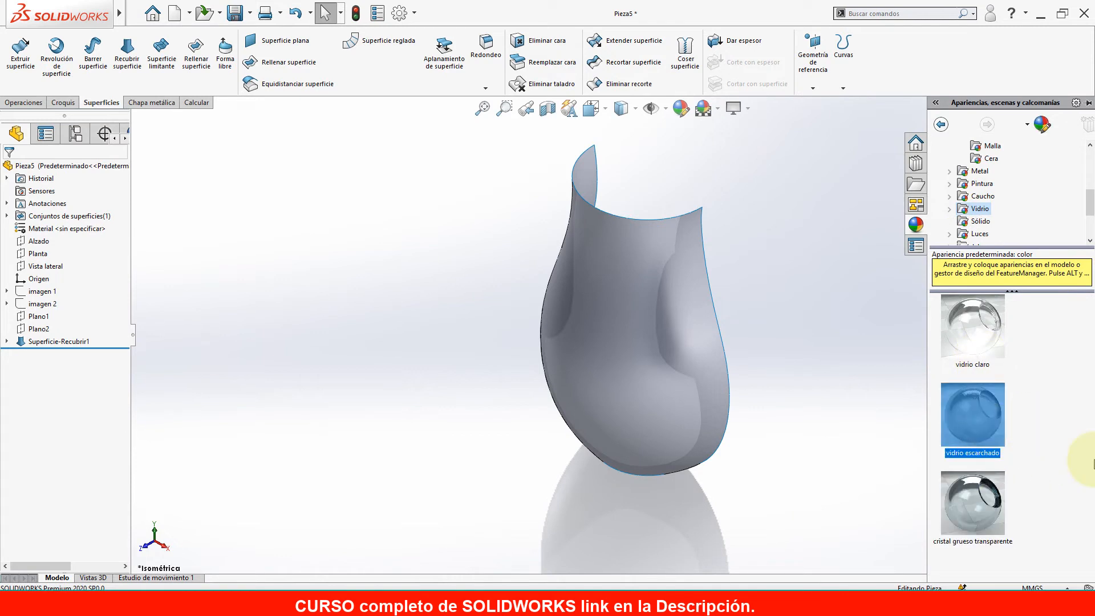
click(991, 521)
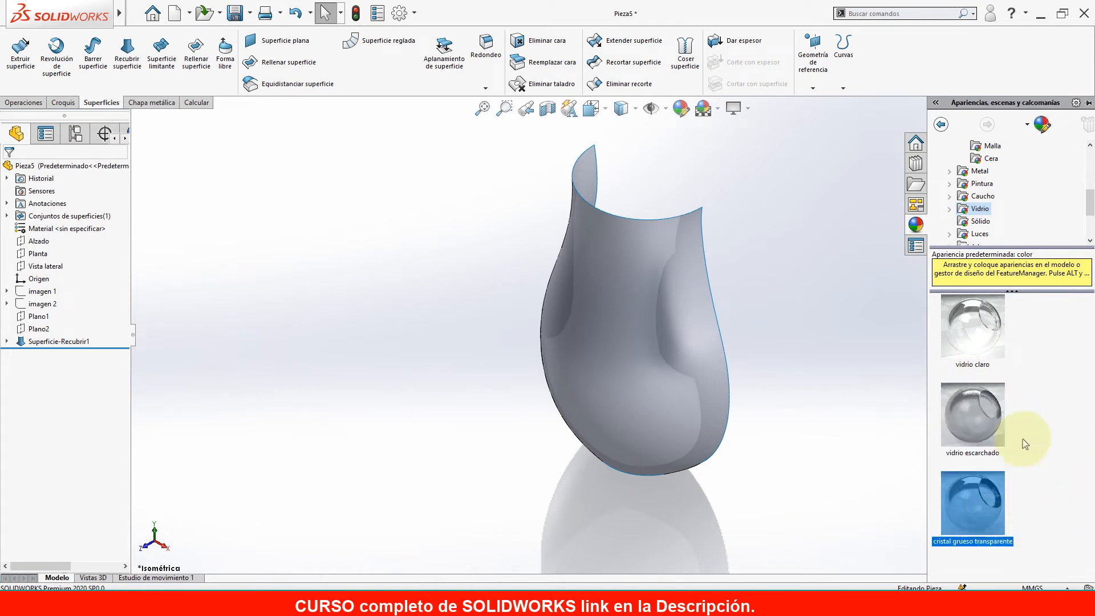
click(981, 411)
Look through the miscellaneous, stone, organic, fabric, lights, wax and patterned plastic categories in the appearance library.
scroll(978, 232, down, 2)
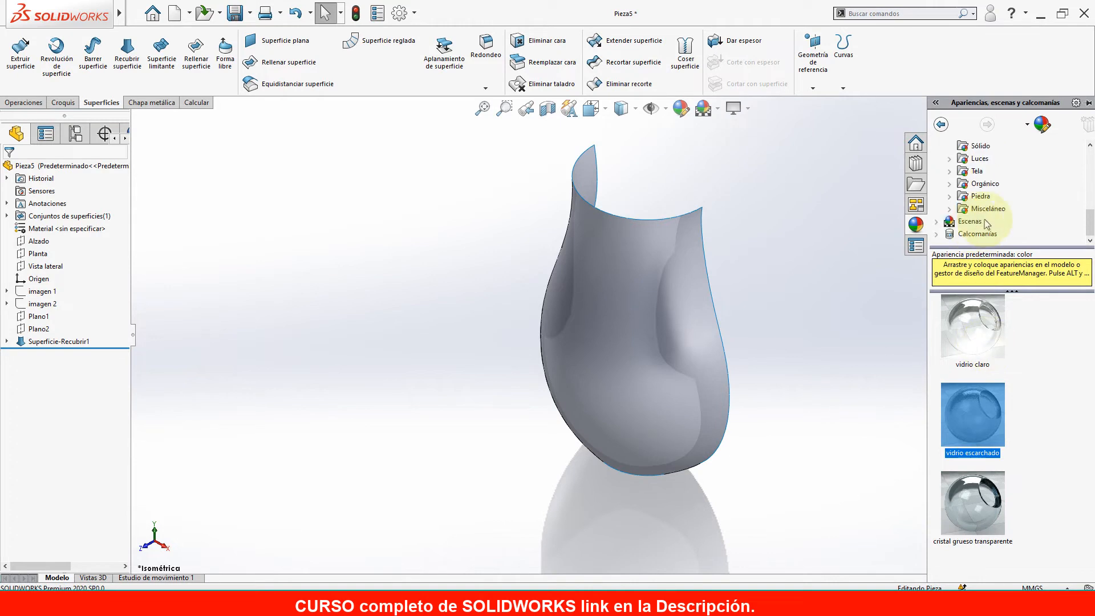
click(983, 209)
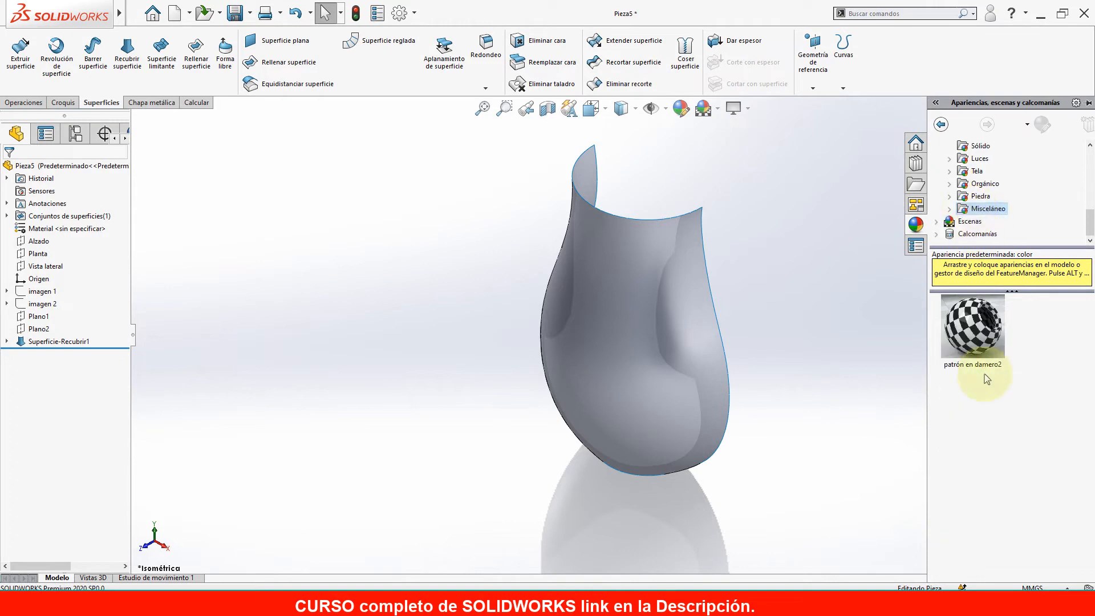
click(976, 197)
click(977, 184)
click(973, 171)
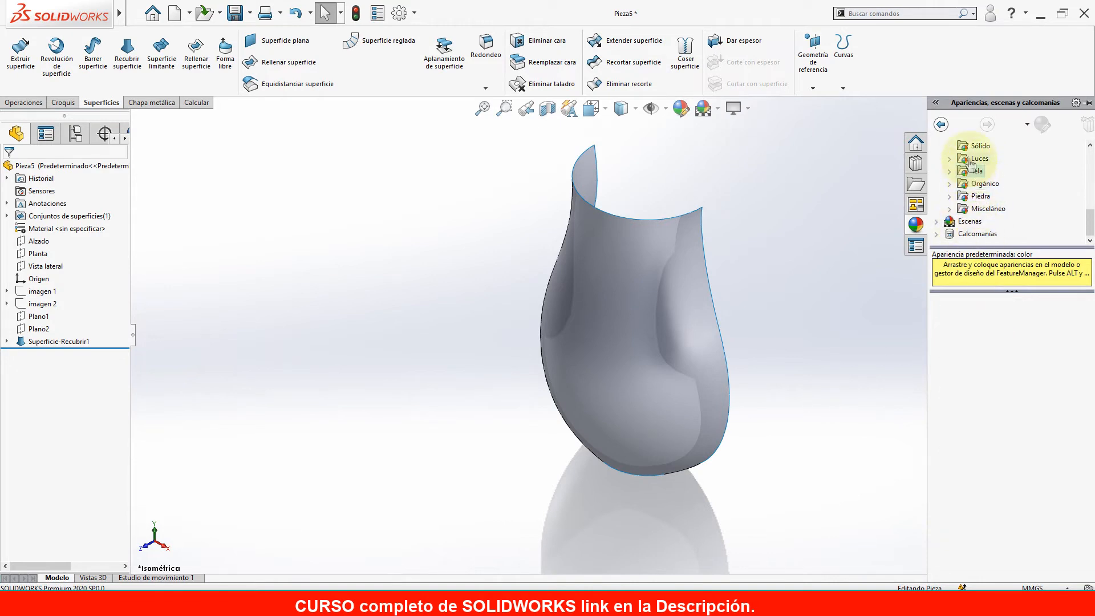
click(950, 159)
scroll(1012, 210, up, 2)
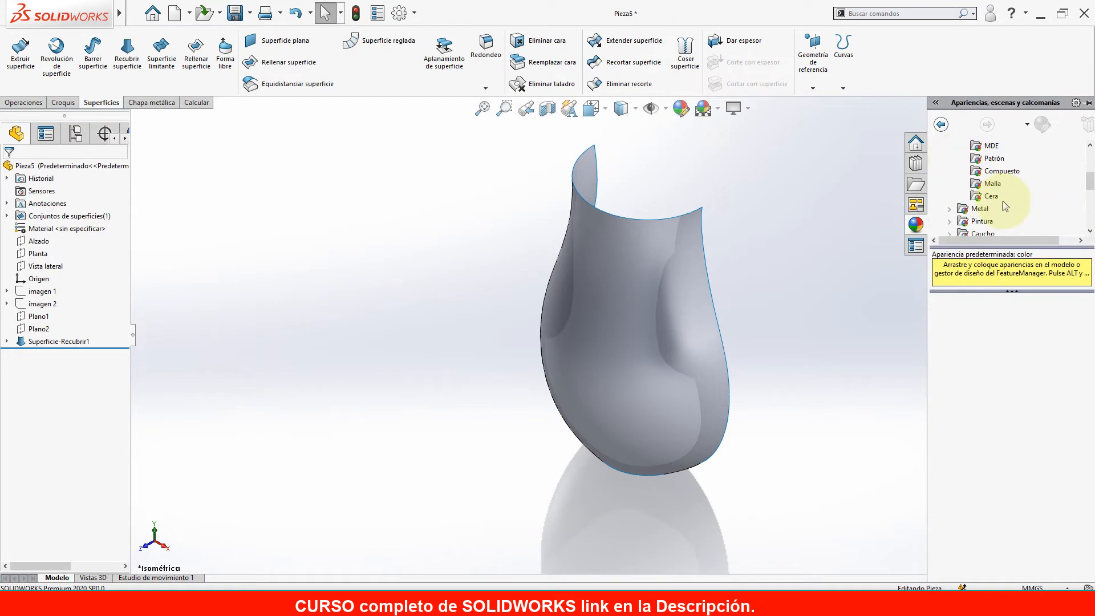
click(986, 197)
scroll(986, 391, down, 3)
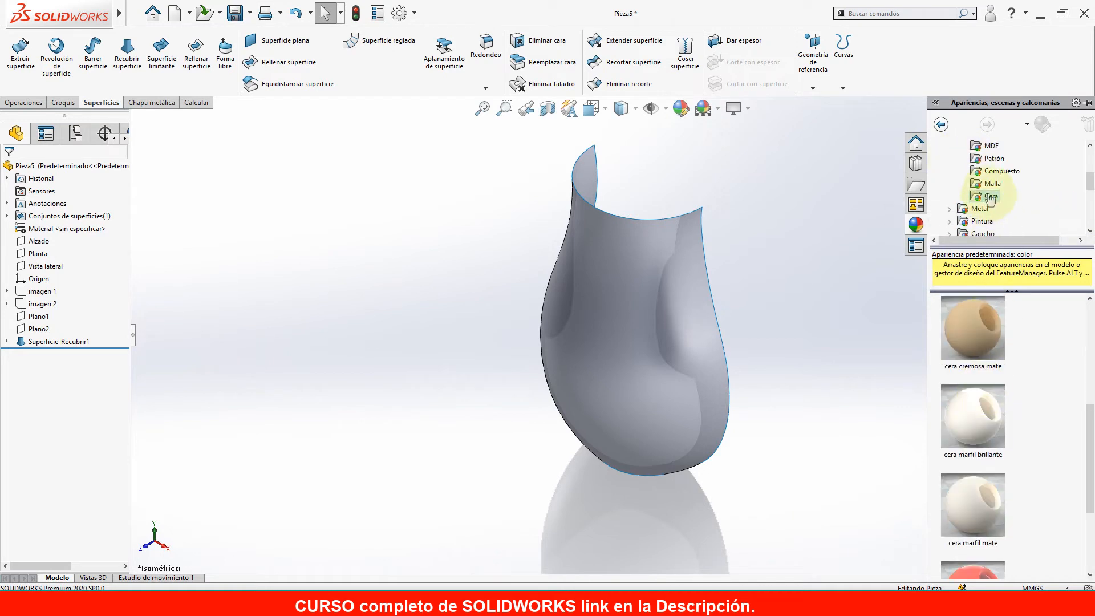
click(991, 173)
click(992, 159)
scroll(1018, 180, up, 3)
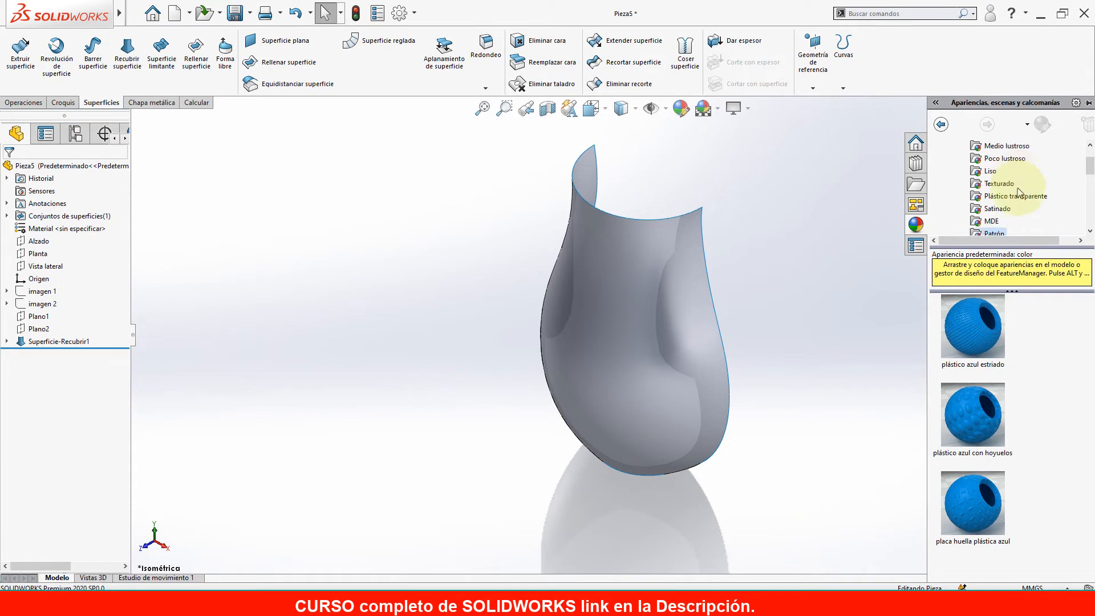
scroll(1020, 195, down, 1)
Apply the textured plastic appearance PW-MT11245 to the whole part.
click(1003, 185)
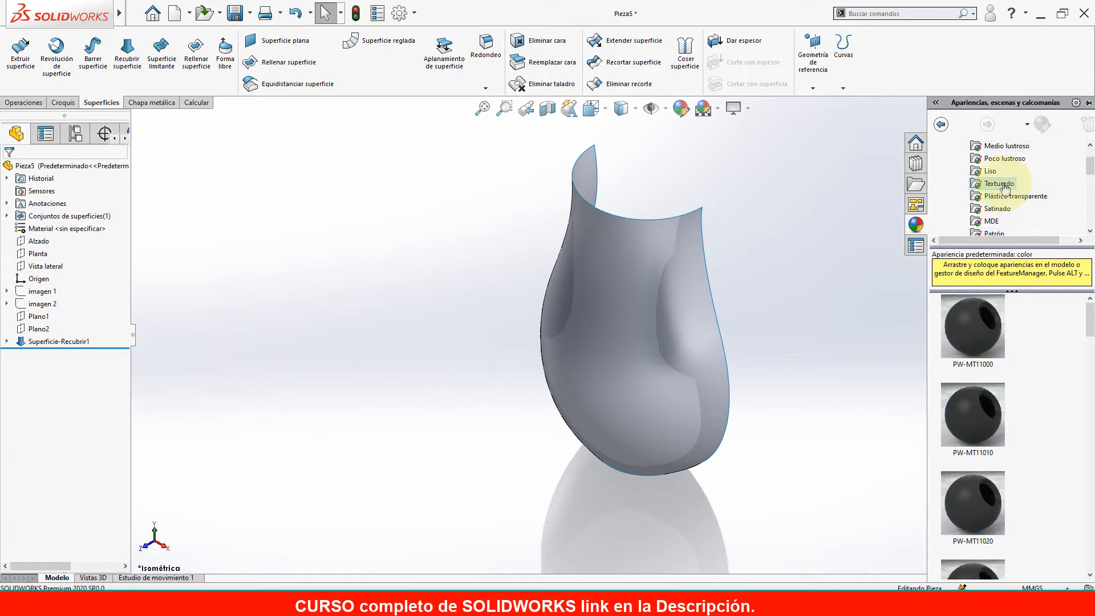
scroll(994, 203, up, 1)
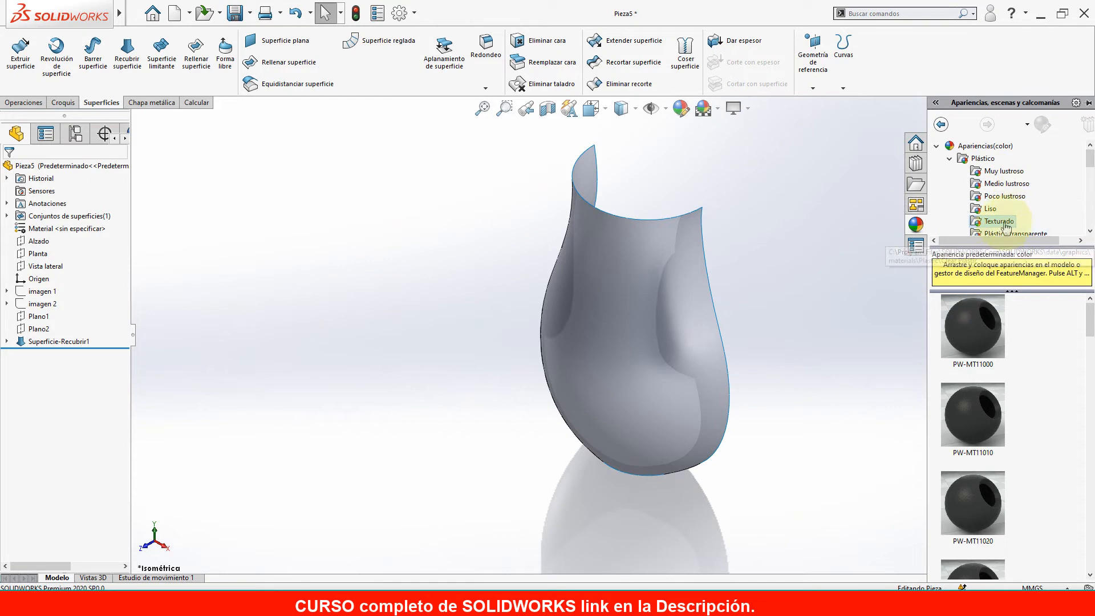
scroll(1002, 452, down, 5)
scroll(1003, 454, down, 10)
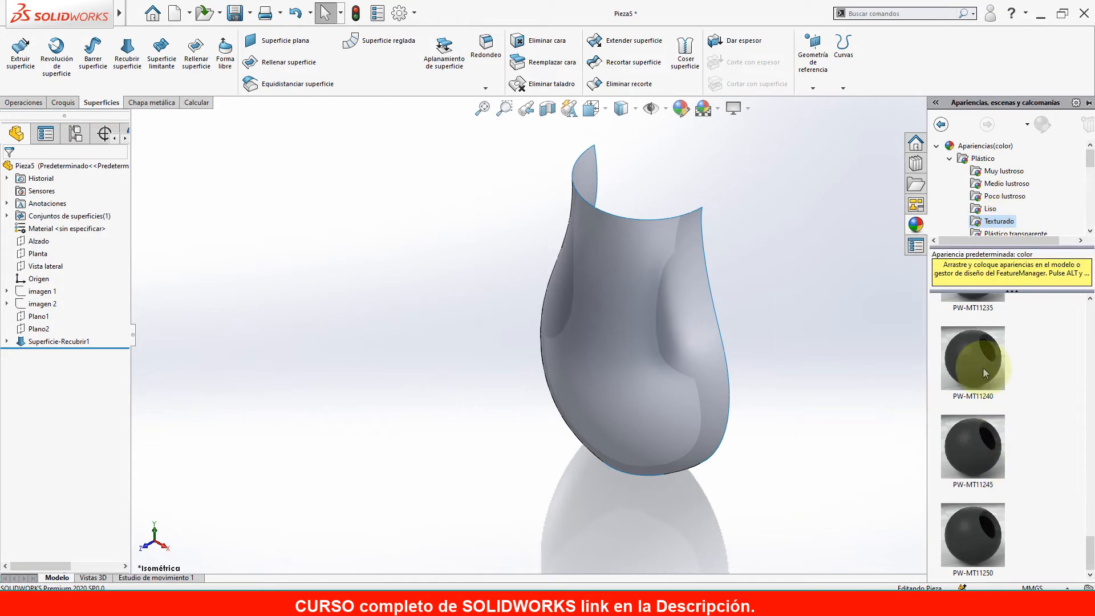
mouse_move(982, 371)
scroll(983, 367, up, 3)
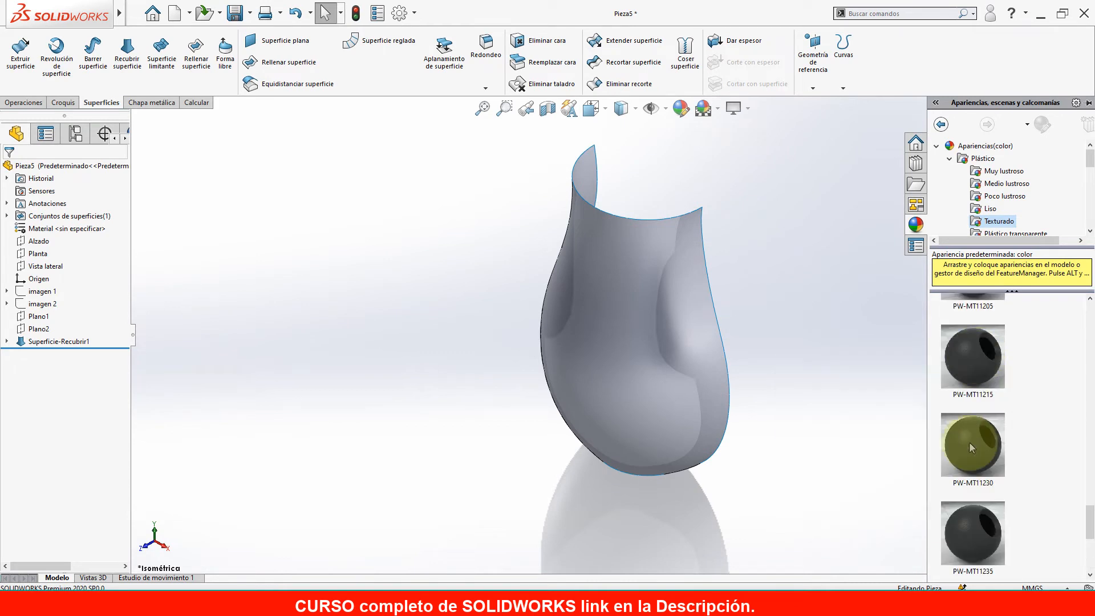
scroll(969, 442, down, 3)
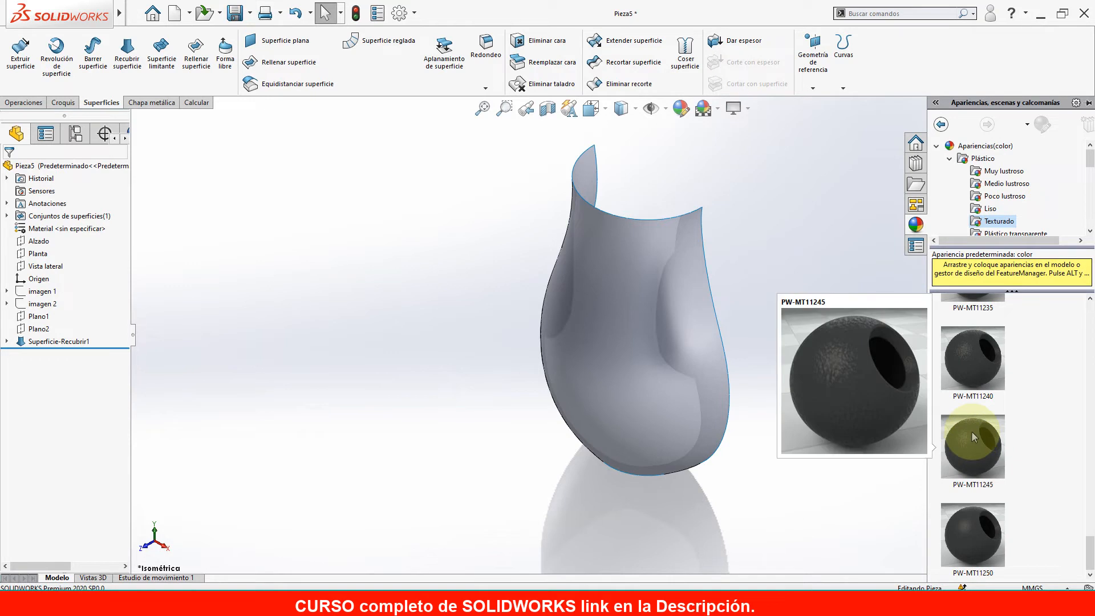
drag(970, 435, 621, 374)
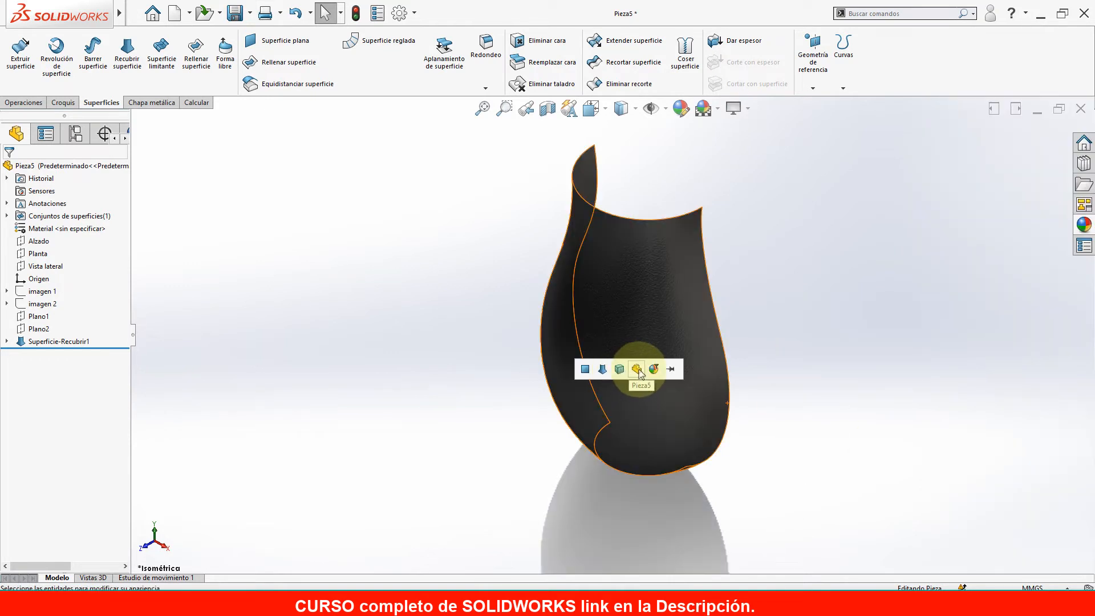
middle_drag(655, 232, 677, 367)
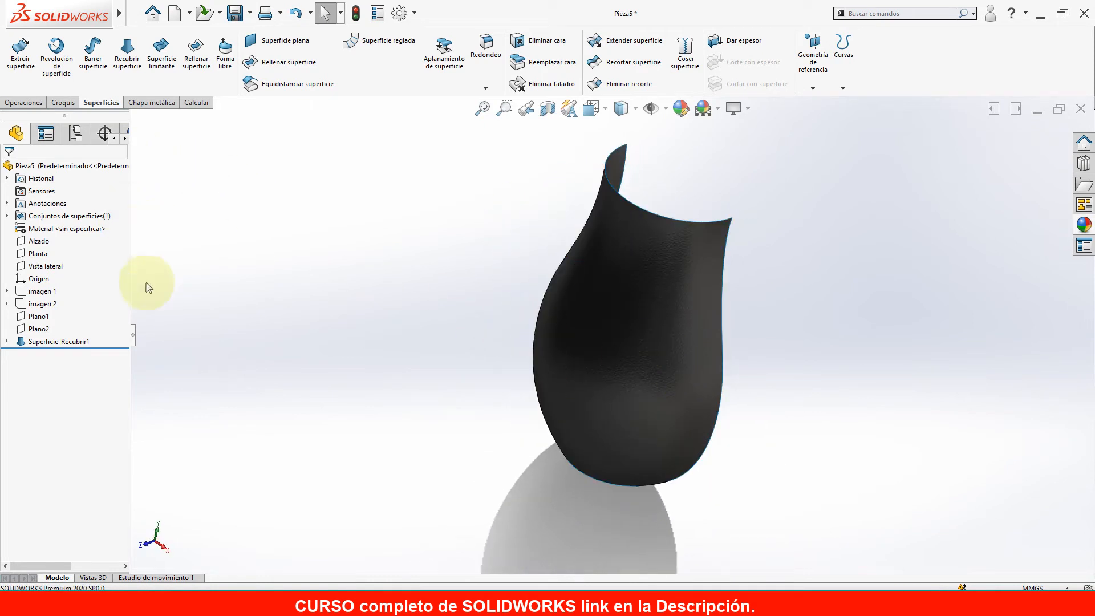
Edit the part's PW-MT11245 appearance and change its colour to green.
drag(133, 337, 226, 336)
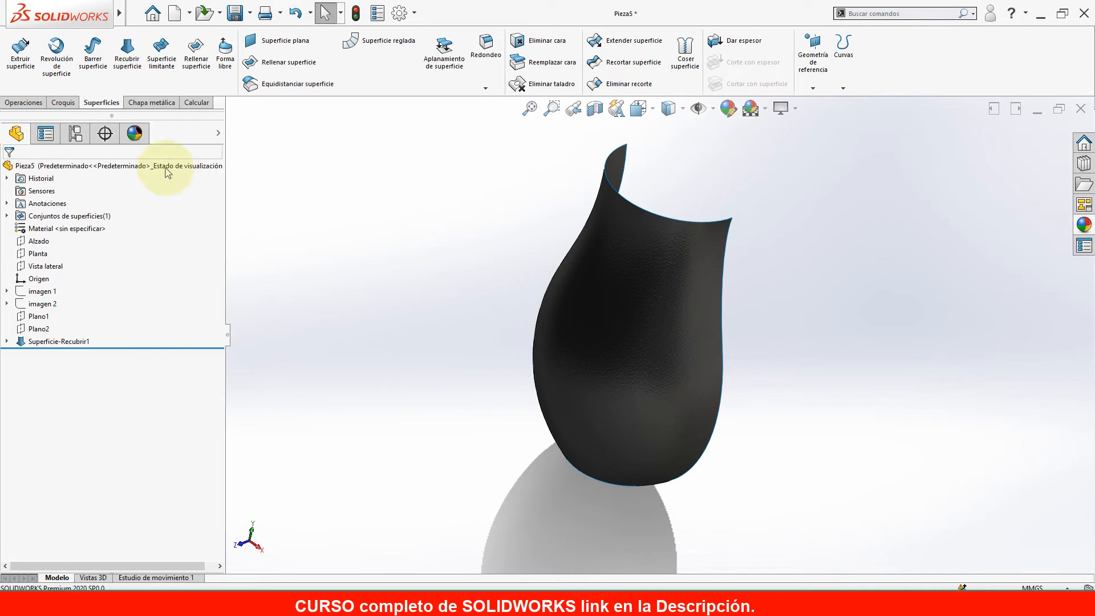
click(135, 135)
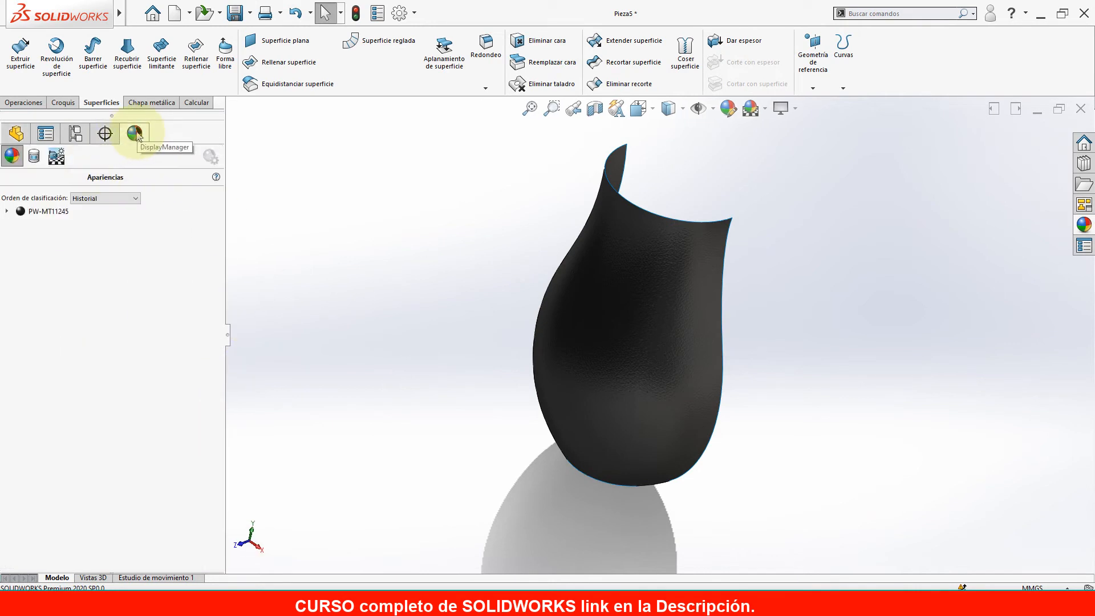
right_click(27, 215)
click(121, 238)
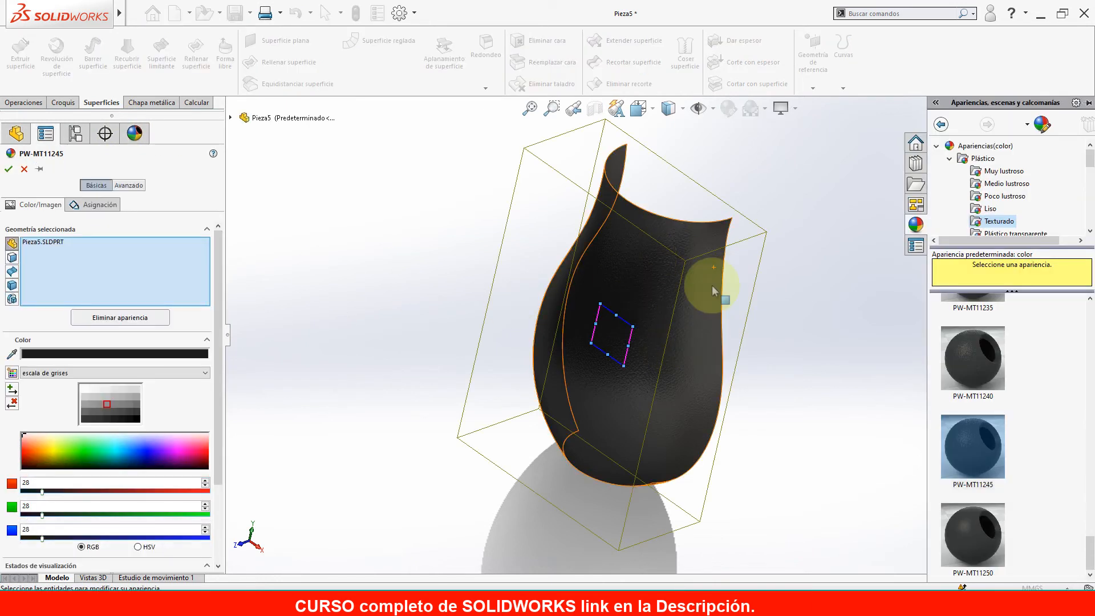
click(101, 446)
scroll(604, 302, down, 6)
scroll(730, 277, up, 5)
scroll(752, 302, down, 8)
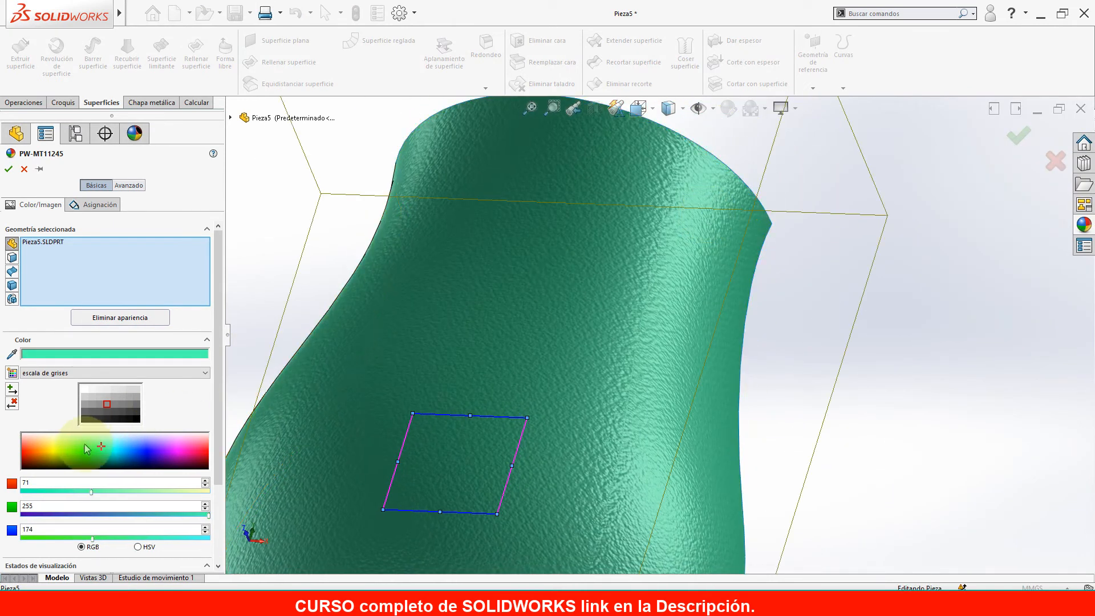
click(79, 447)
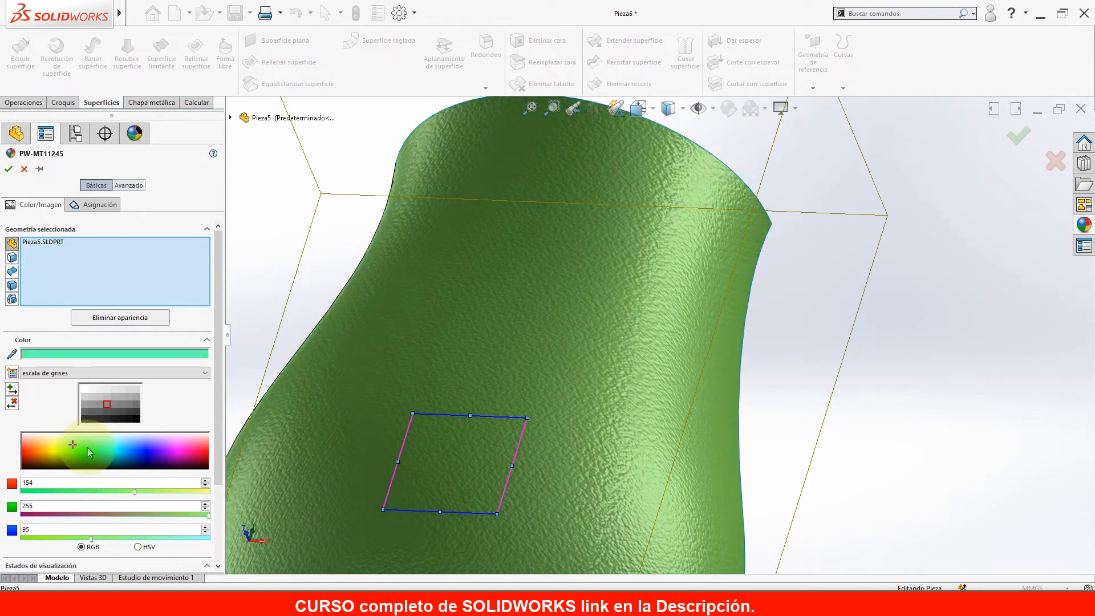
click(9, 168)
Turn off RealView graphics and inspect the green surface without it.
right_drag(864, 348, 937, 279)
scroll(721, 324, down, 8)
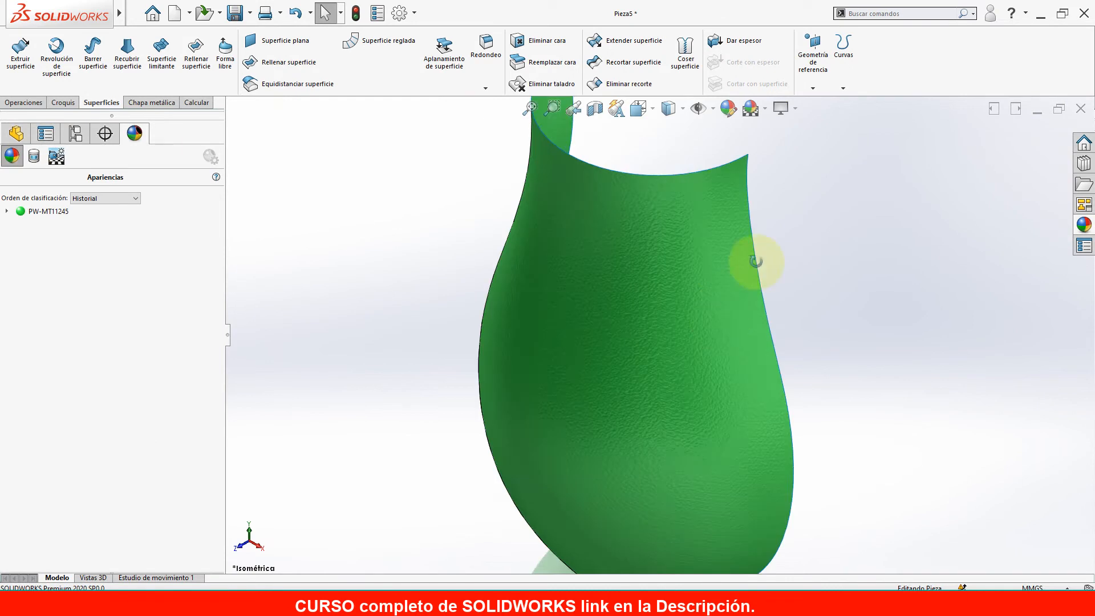
click(794, 114)
click(804, 129)
middle_drag(736, 342, 512, 380)
middle_drag(473, 177, 642, 358)
right_drag(777, 327, 839, 233)
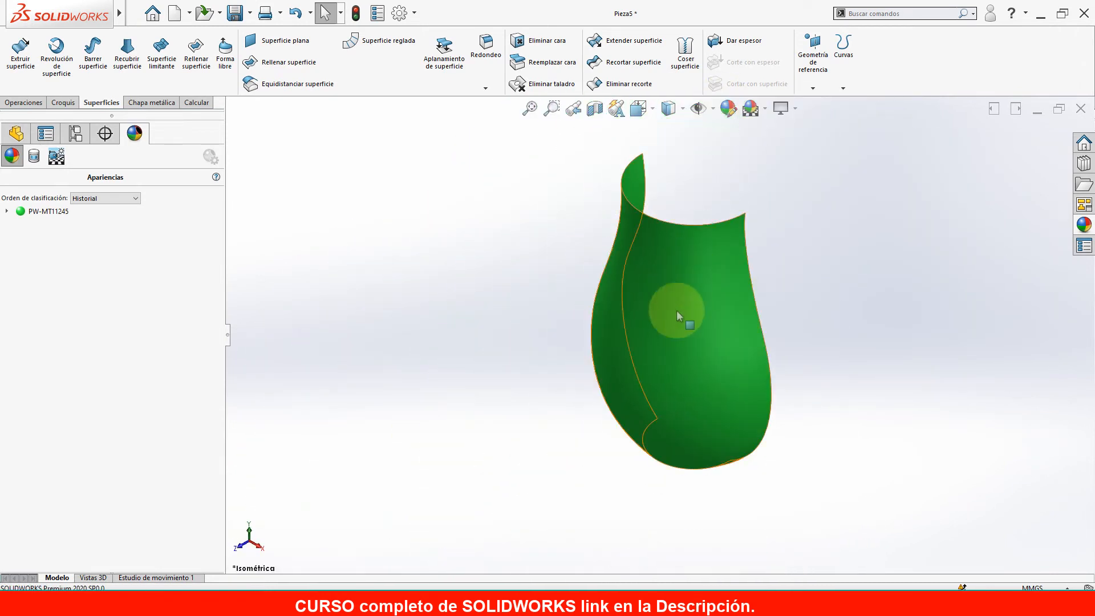
Turn RealView graphics back on and inspect the rendered plastic texture on the surface.
click(793, 107)
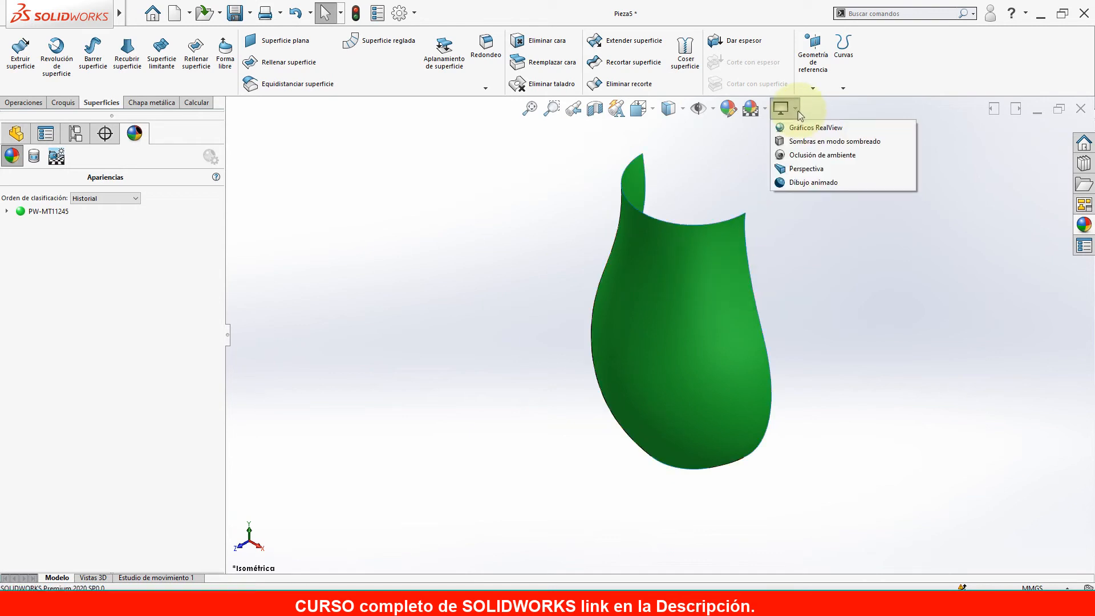
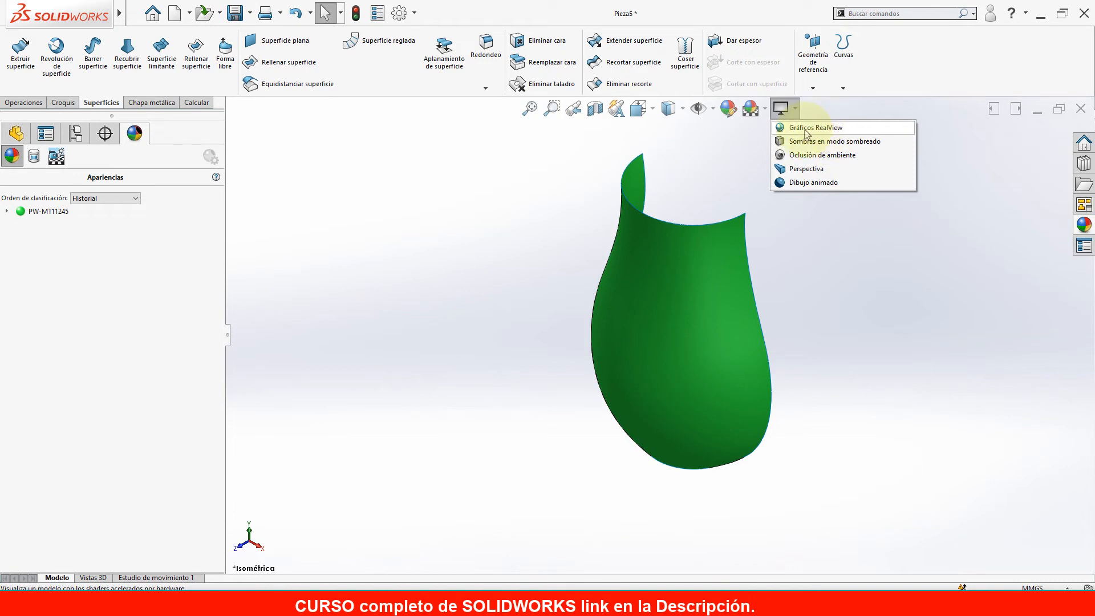
click(804, 130)
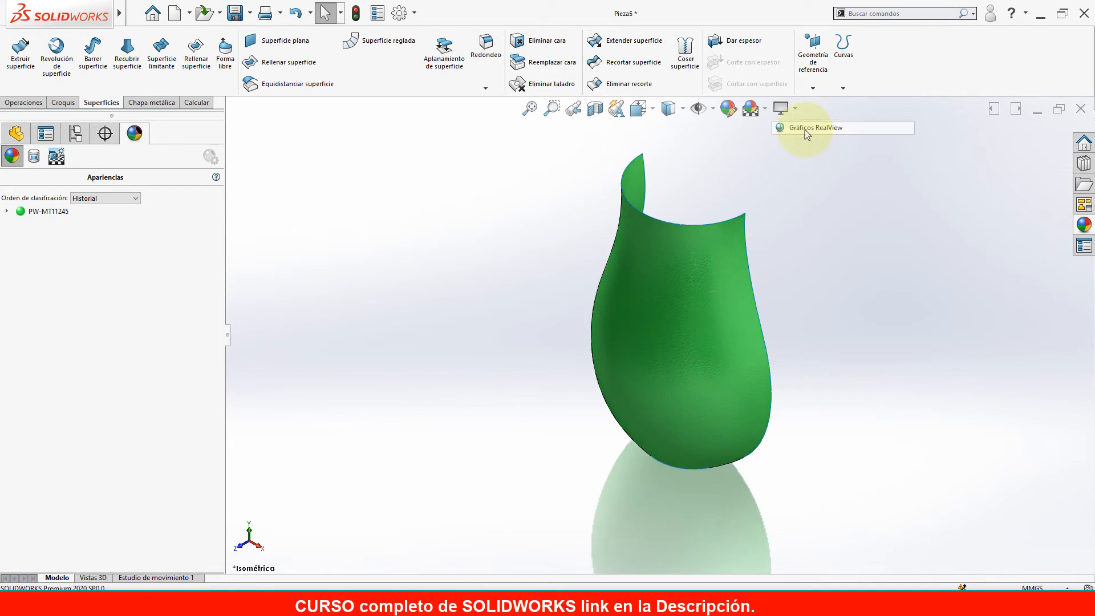
middle_drag(711, 322, 760, 228)
scroll(762, 225, down, 3)
middle_drag(728, 302, 770, 251)
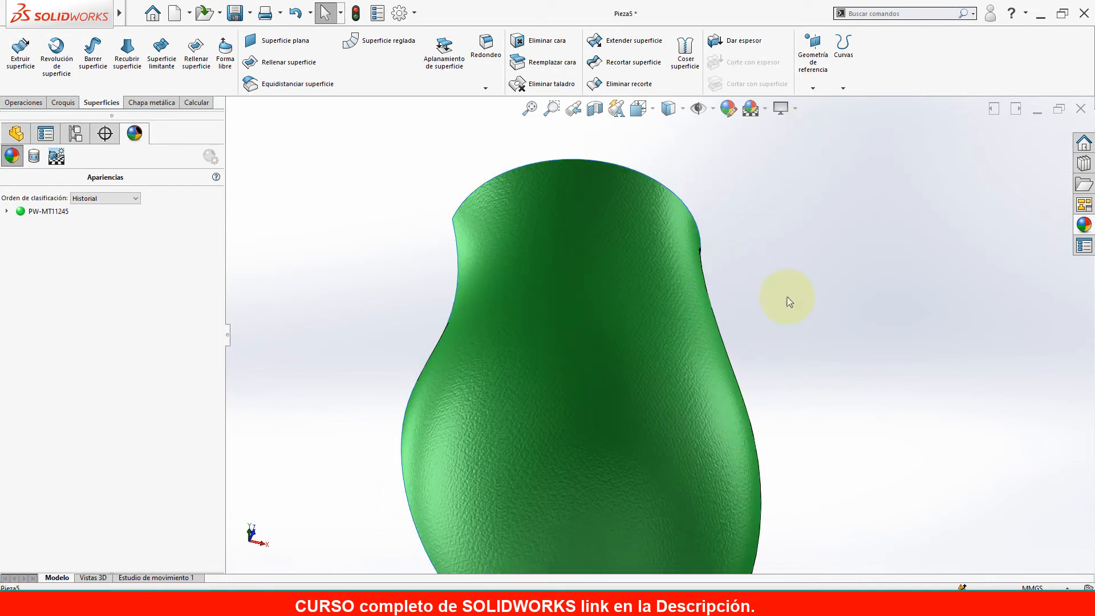
key(ctrl+7)
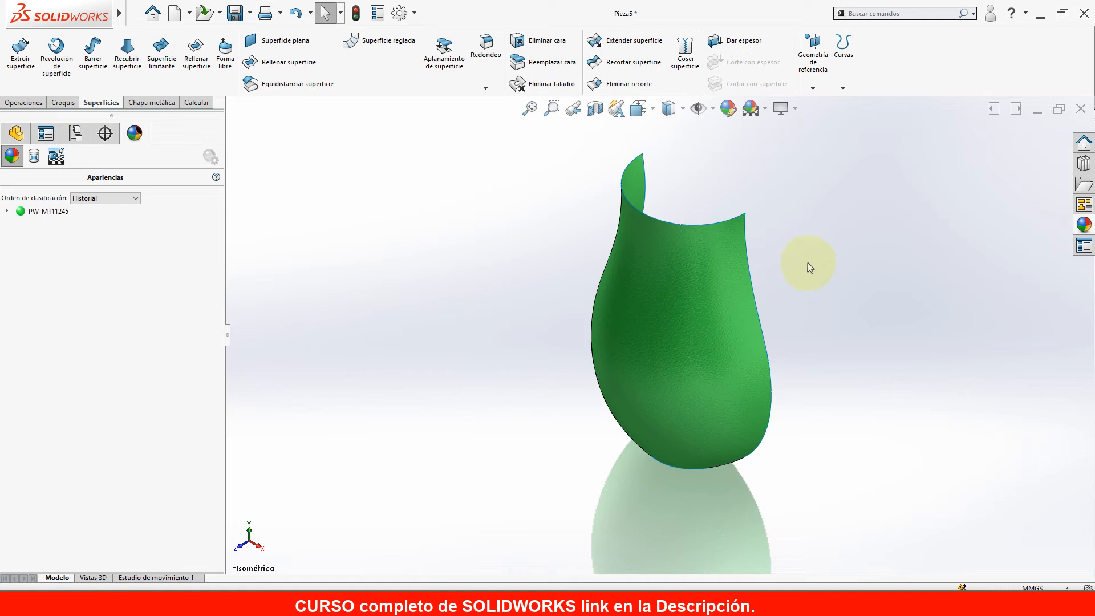
Examine the shape and plastic texture of the lofted jug surface from several angles and from its open side.
middle_drag(771, 308, 791, 286)
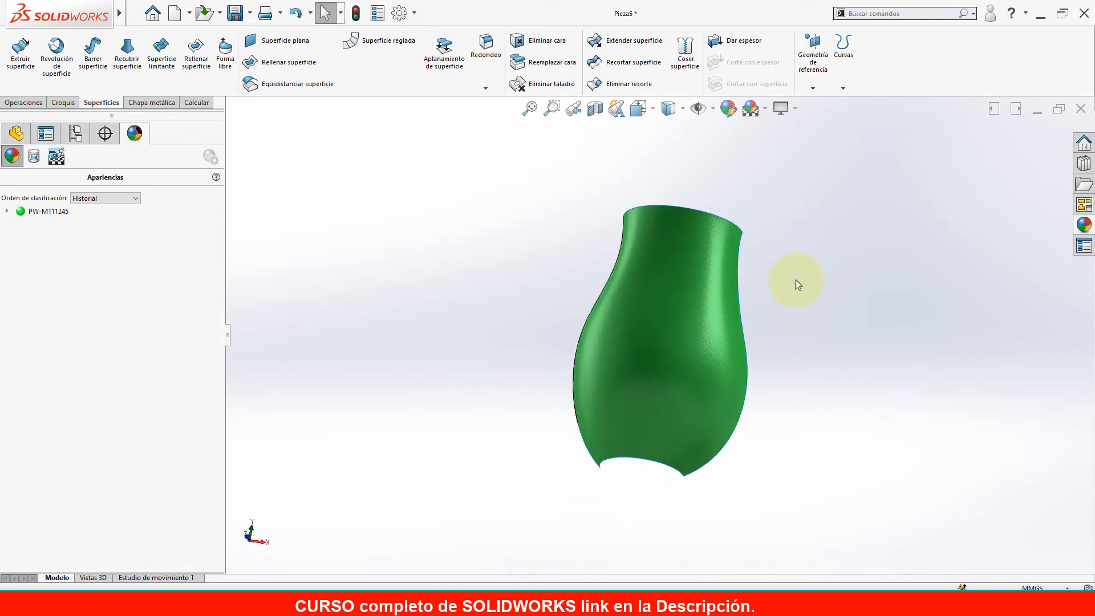
right_drag(792, 286, 842, 224)
scroll(790, 344, down, 3)
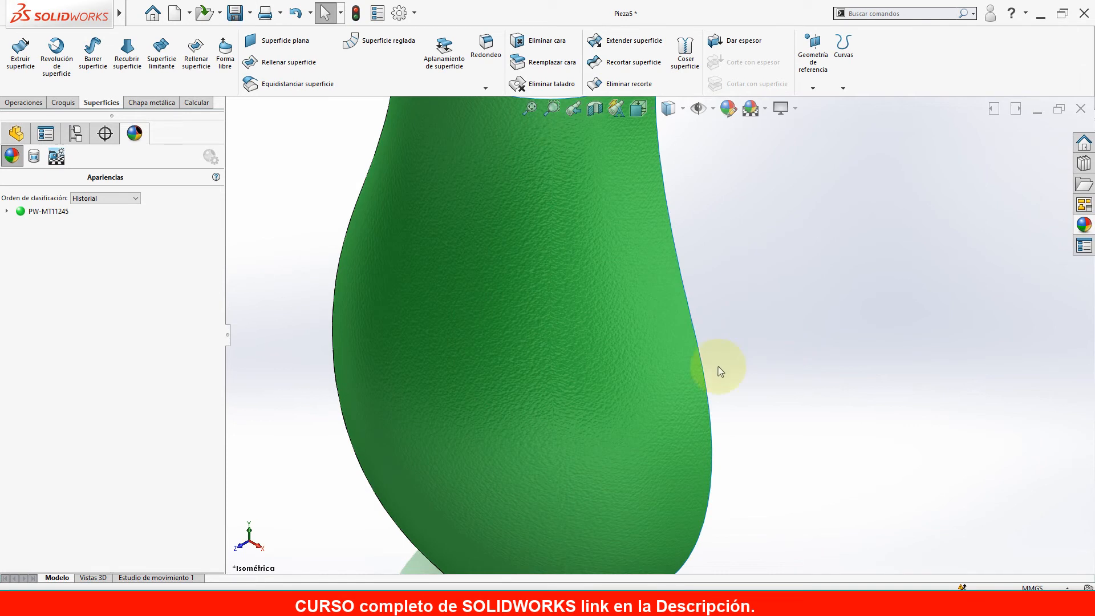
scroll(677, 416, up, 2)
scroll(712, 382, up, 3)
middle_drag(712, 383, 870, 234)
key(ctrl+7)
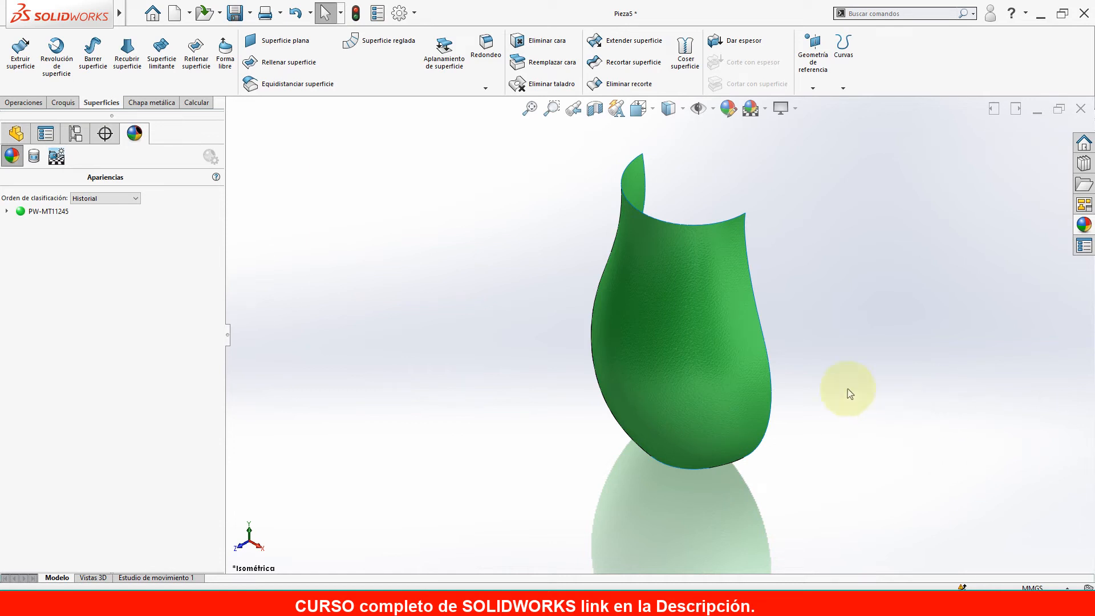
scroll(692, 330, down, 5)
middle_drag(620, 312, 691, 105)
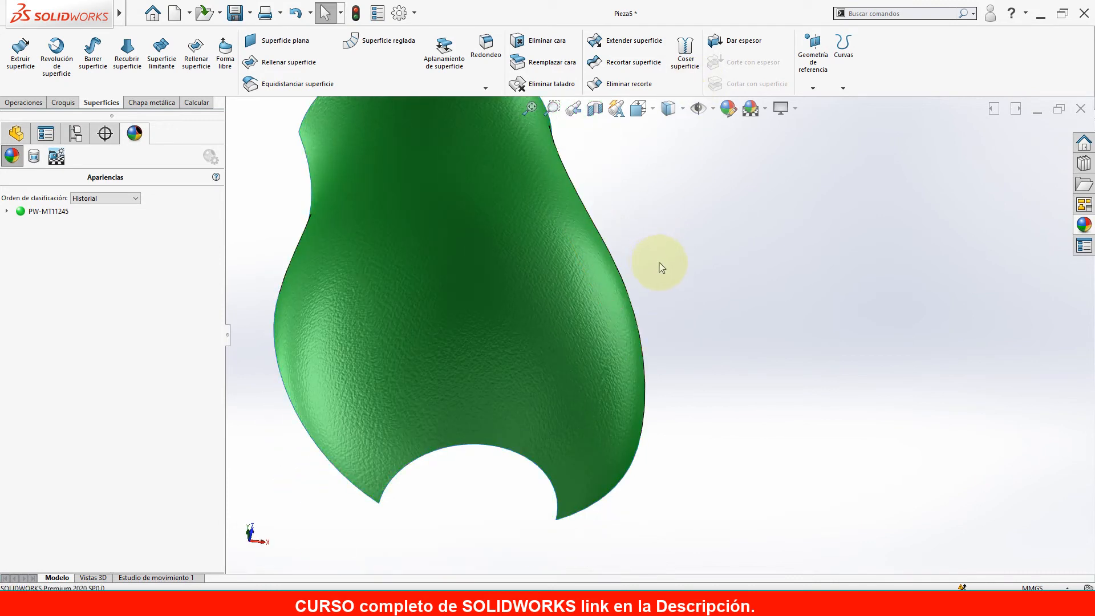
middle_drag(657, 264, 702, 201)
key(ctrl+7)
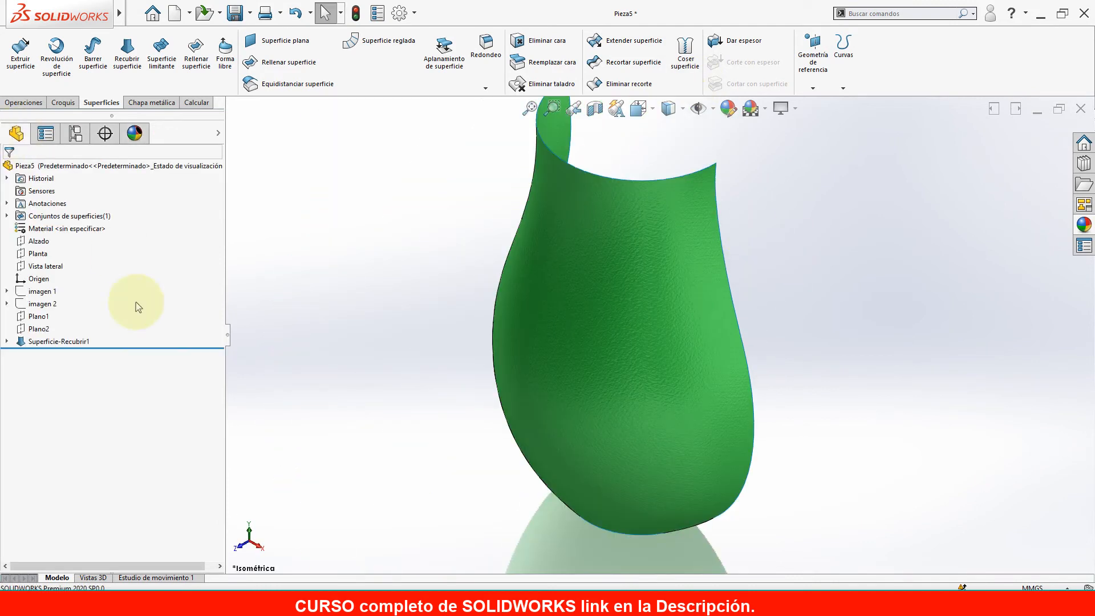
middle_drag(695, 321, 645, 436)
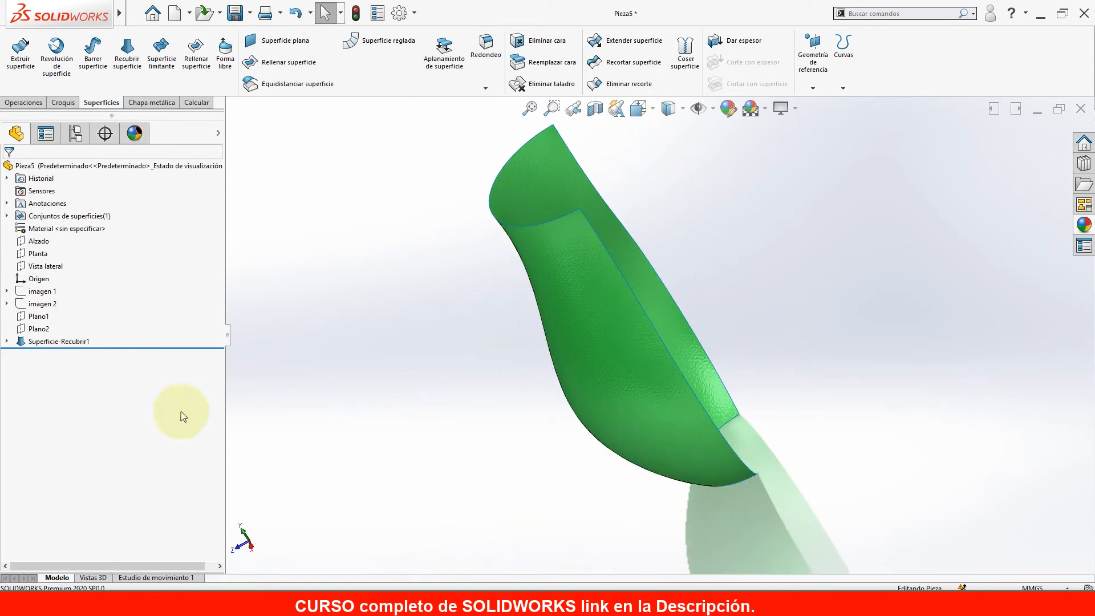
Examine the lofted surface against the Alzado plane from its closed side.
click(38, 241)
middle_drag(659, 318, 781, 276)
scroll(813, 317, up, 4)
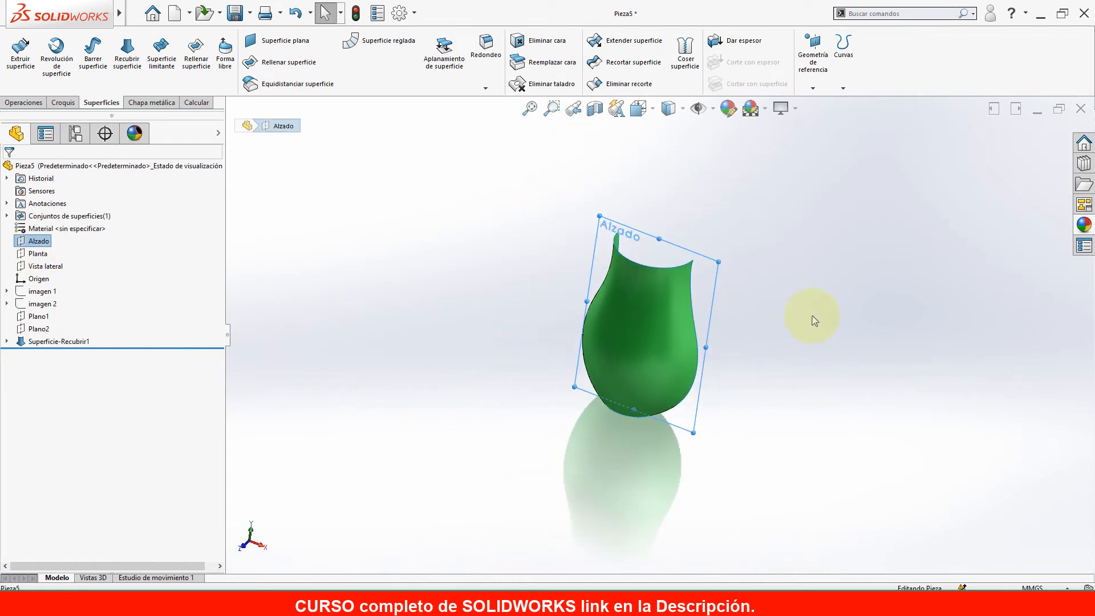
scroll(672, 242, down, 2)
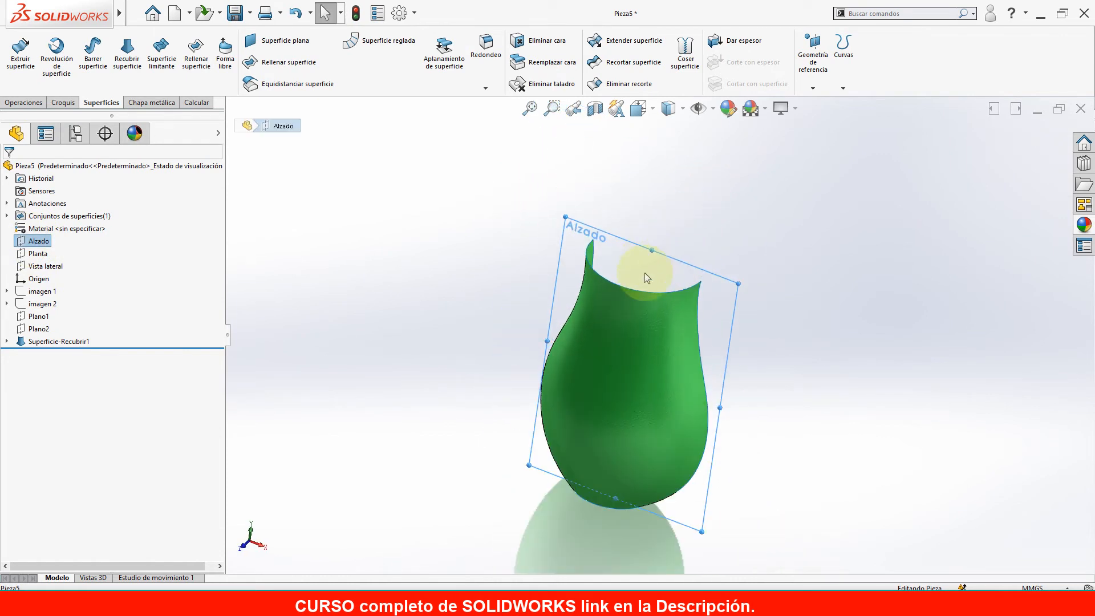
click(804, 308)
scroll(631, 276, down, 3)
mouse_move(630, 289)
middle_down()
mouse_move(623, 261)
mouse_move(642, 280)
mouse_move(547, 298)
mouse_move(626, 298)
middle_up()
scroll(626, 299, up, 2)
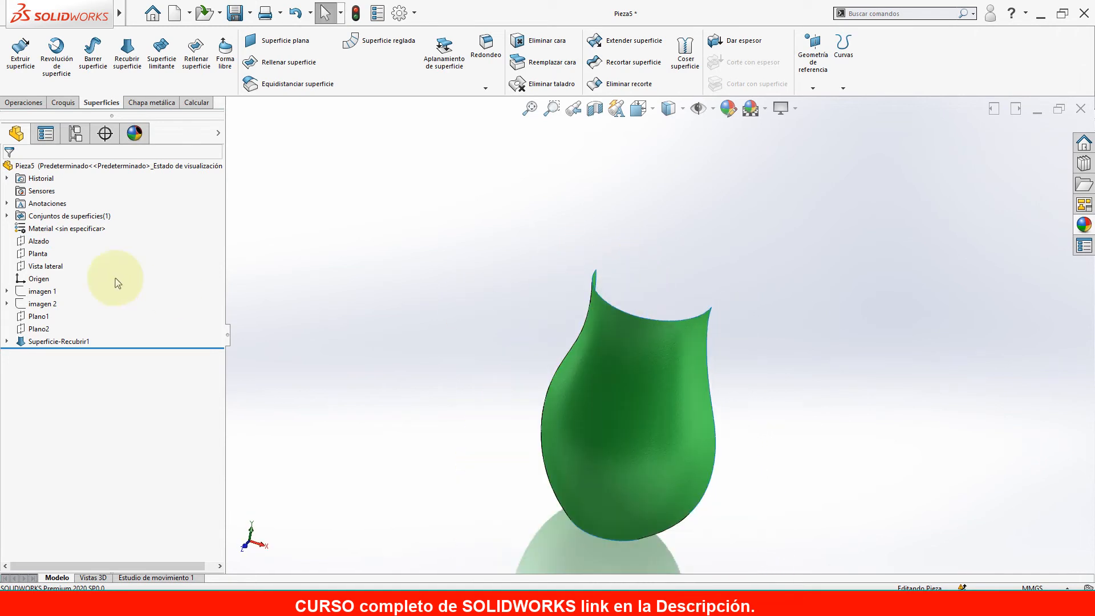
Show the imagen 1 sketch so the reference jug picture appears behind the surface.
click(32, 242)
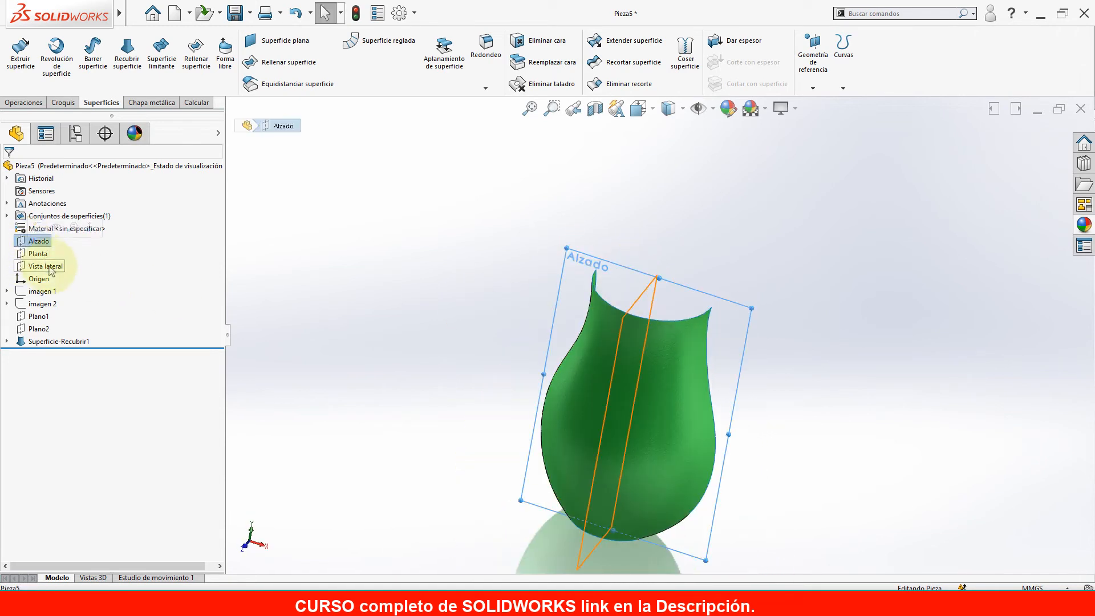
click(37, 291)
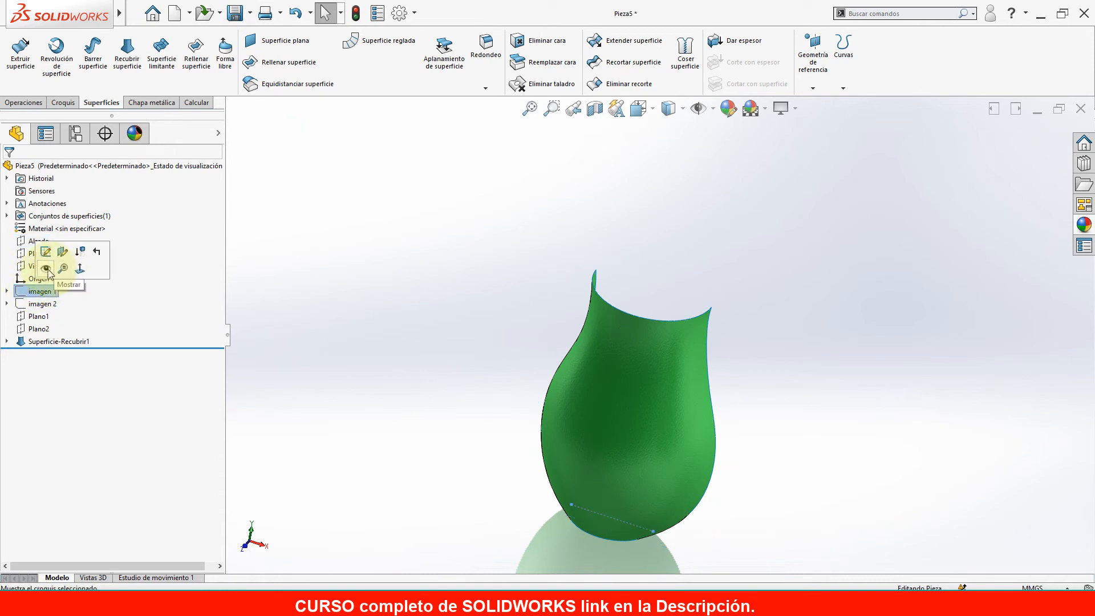
click(47, 269)
mouse_move(709, 367)
middle_down()
mouse_move(694, 262)
mouse_move(701, 296)
middle_up()
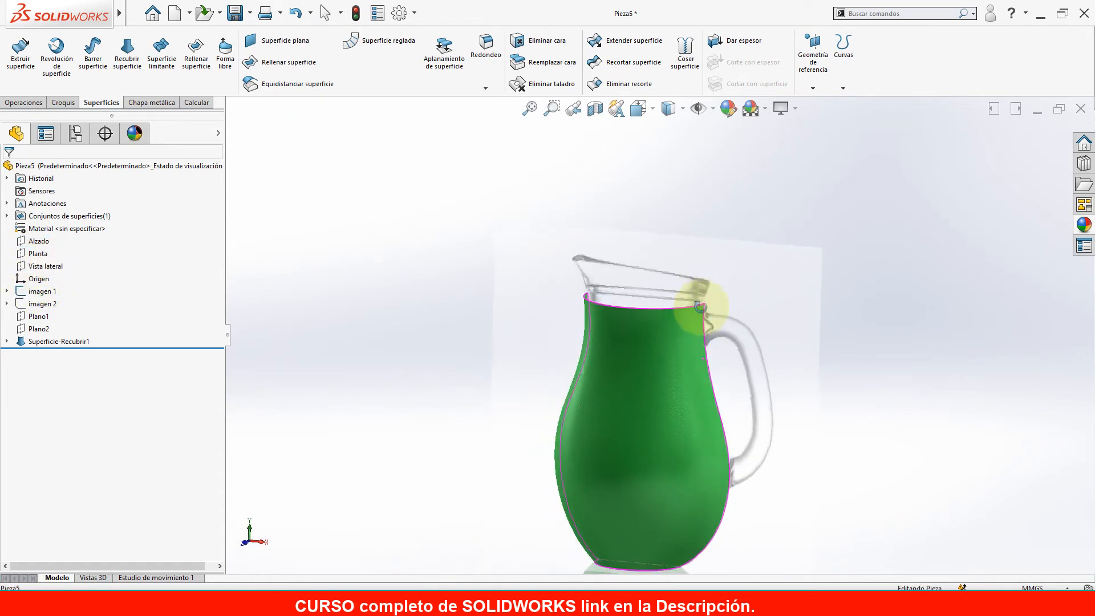
scroll(684, 296, down, 3)
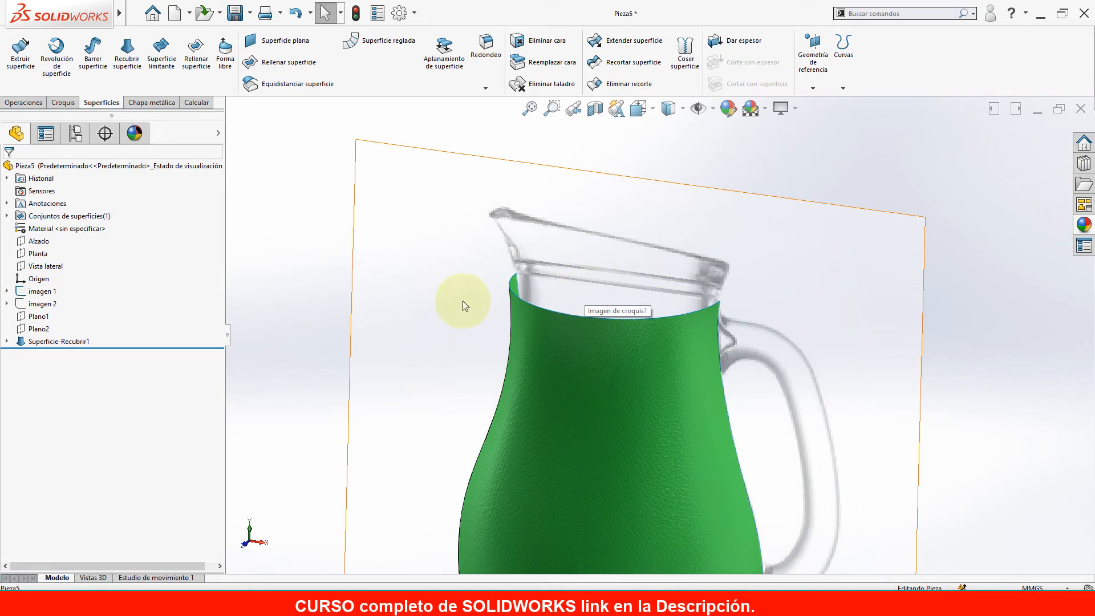
Start a reference plane offset from Plano1 and set its distance to 18 mm above the body in the front view.
click(36, 316)
middle_drag(631, 317, 616, 282)
click(807, 74)
click(816, 103)
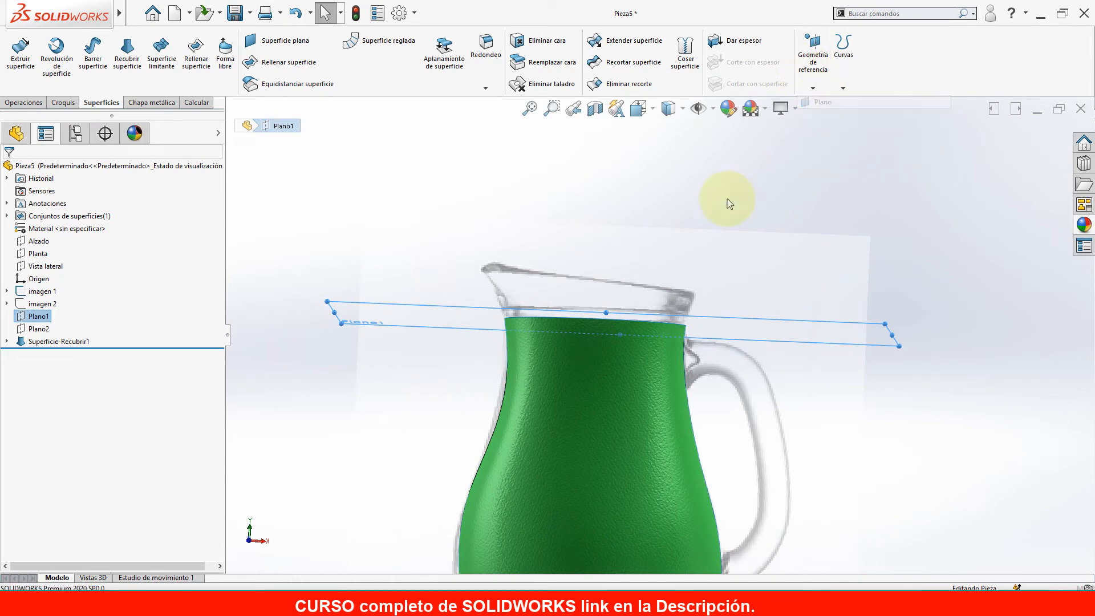
middle_drag(673, 261, 669, 270)
scroll(660, 316, up, 3)
key(space)
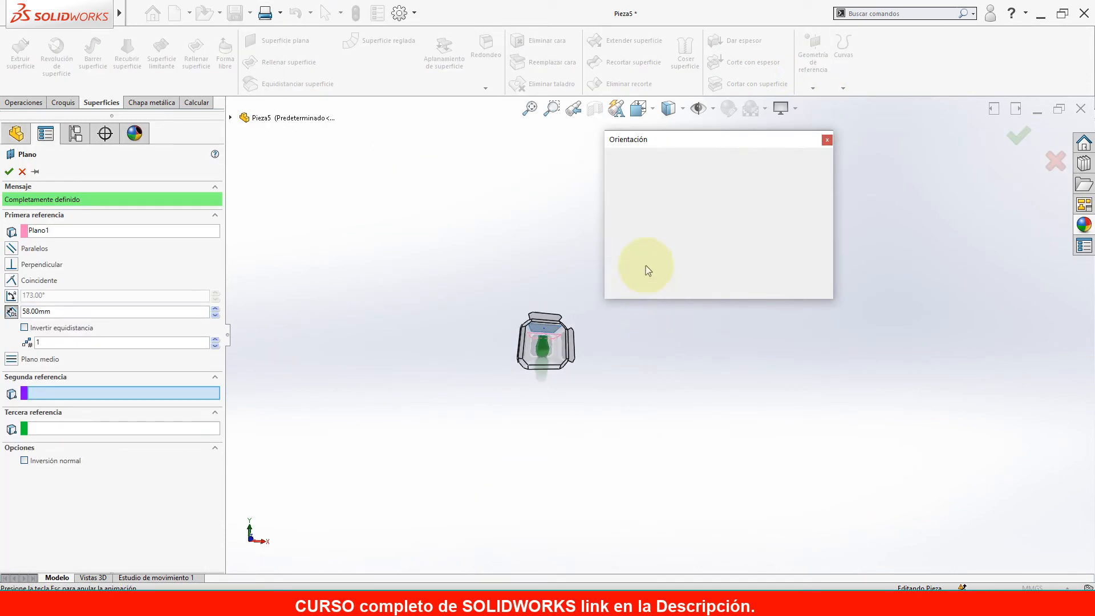
click(644, 208)
scroll(720, 229, down, 3)
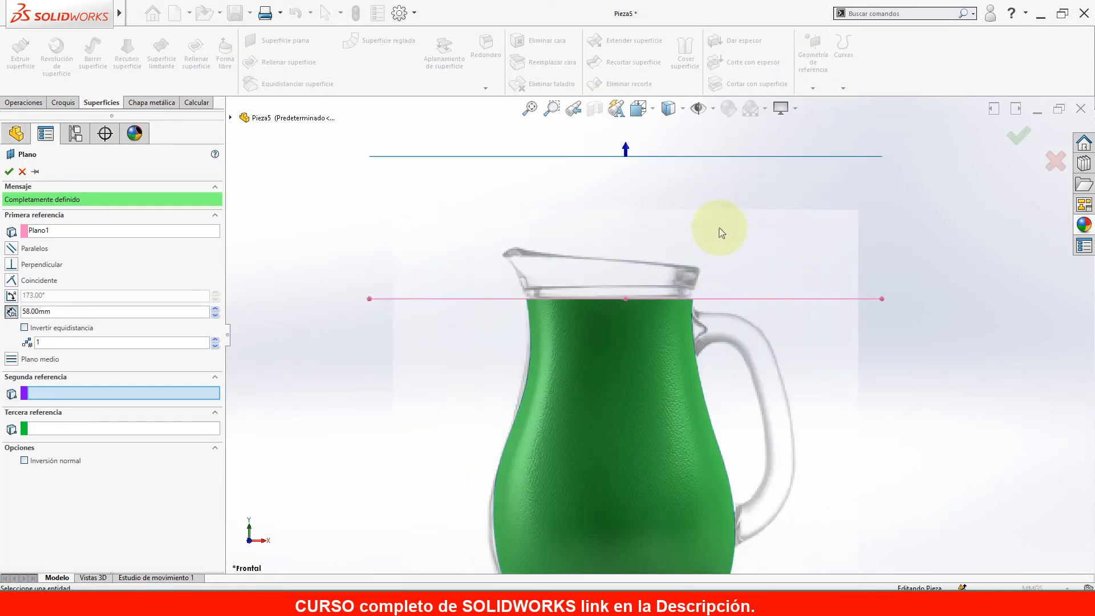
click(215, 316)
click(215, 315)
click(216, 315)
click(216, 316)
scroll(668, 257, down, 3)
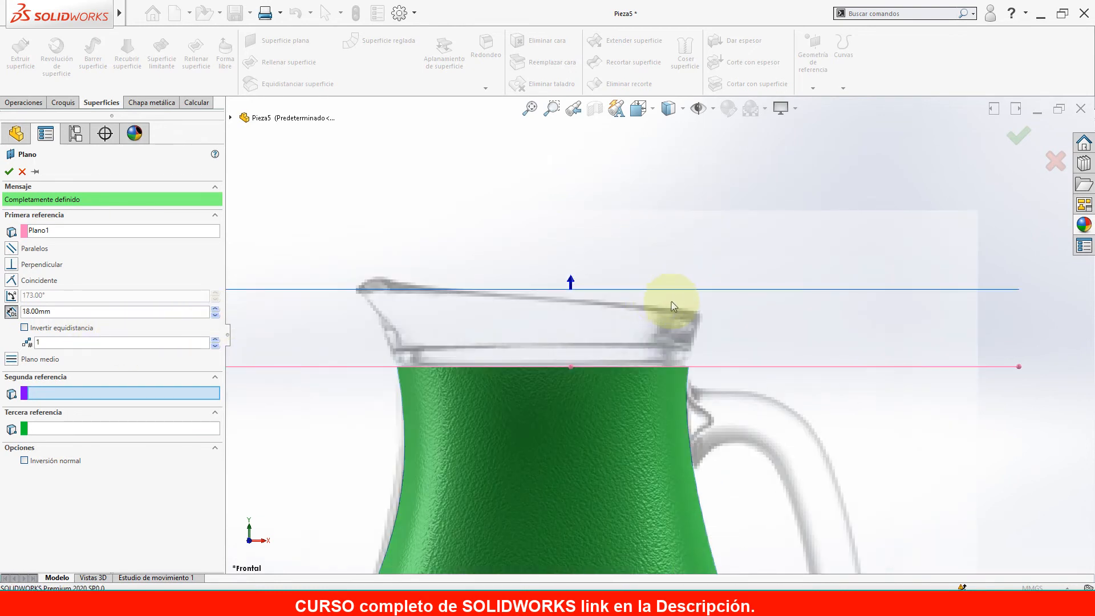
Compare the plane's height with the rim corner on the handle side and set its offset to 15 mm.
scroll(693, 315, down, 3)
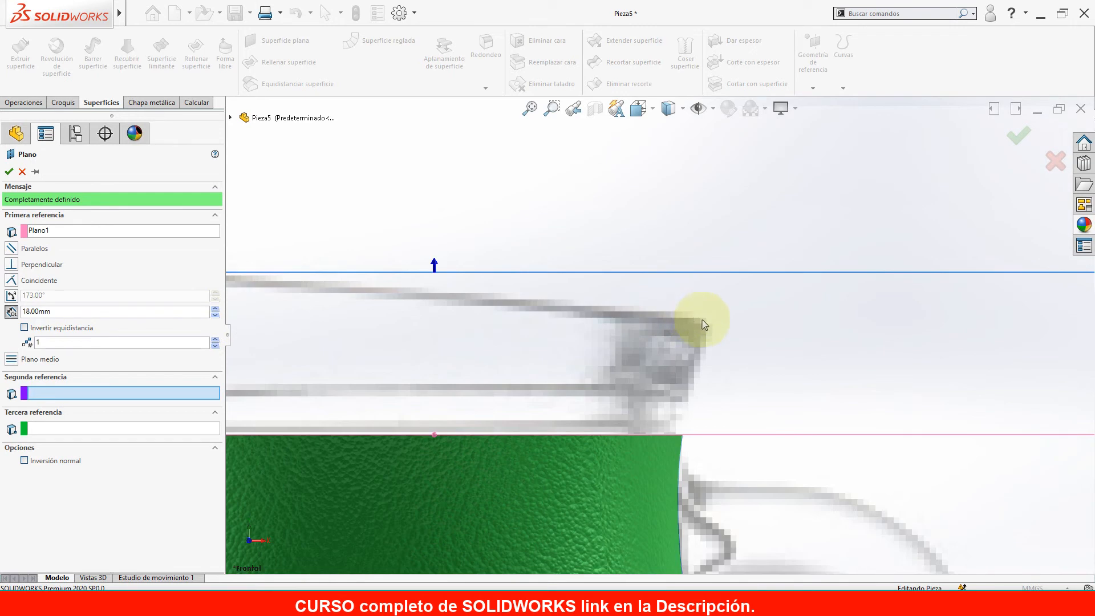
scroll(692, 319, up, 2)
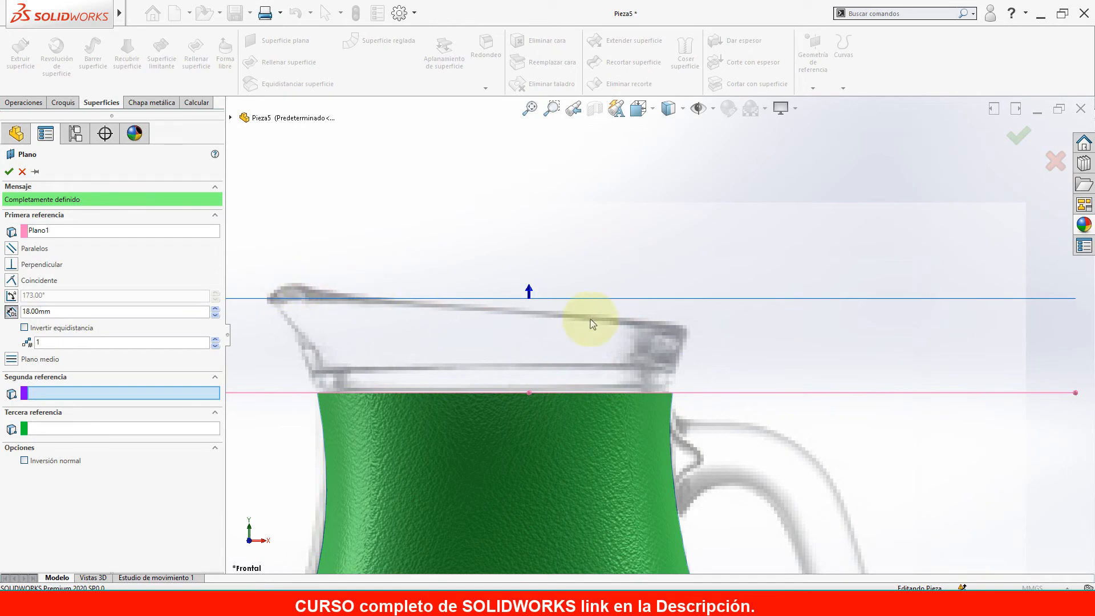
scroll(711, 329, down, 1)
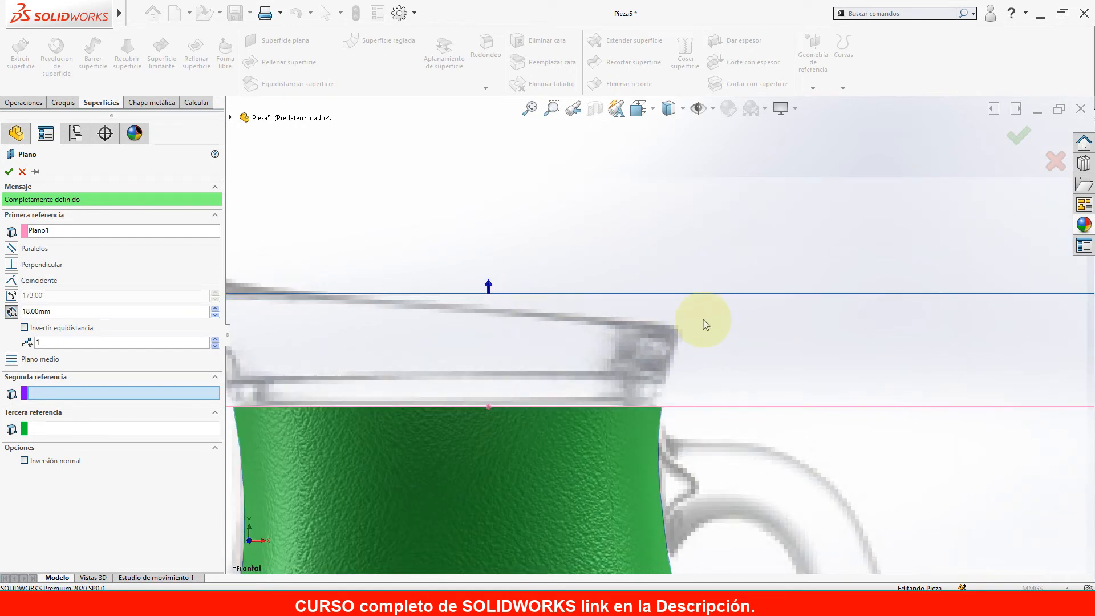
scroll(609, 321, down, 1)
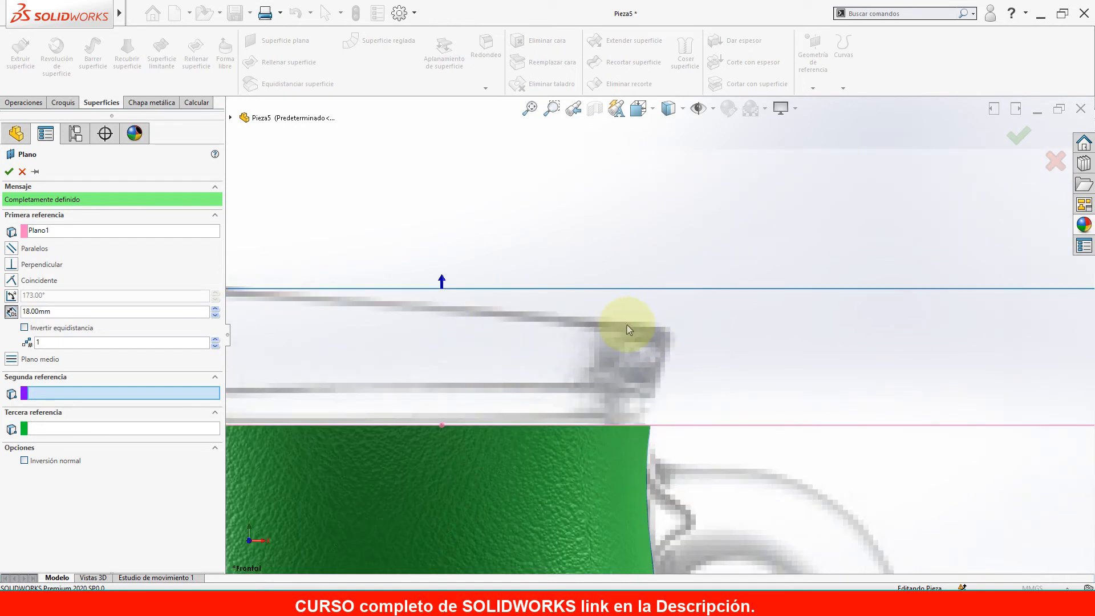
click(216, 315)
click(215, 309)
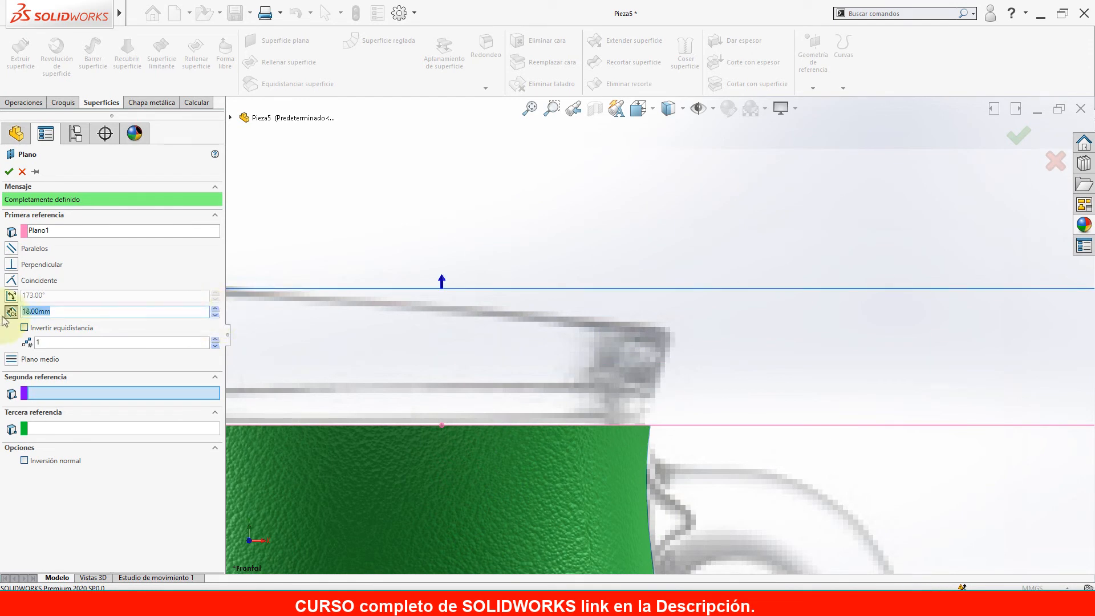
text(15)
key(Return)
scroll(656, 311, down, 3)
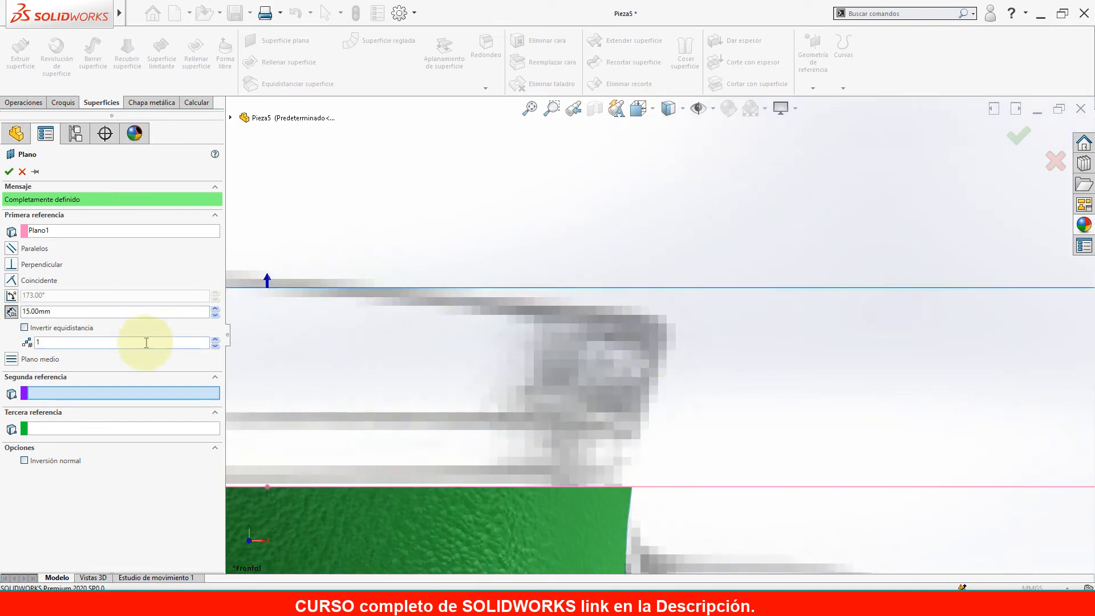
Lower the new plane's offset to 14 mm, and further to 12 mm, towards the rim corner in the reference picture.
drag(105, 313, 11, 313)
text(14)
key(Return)
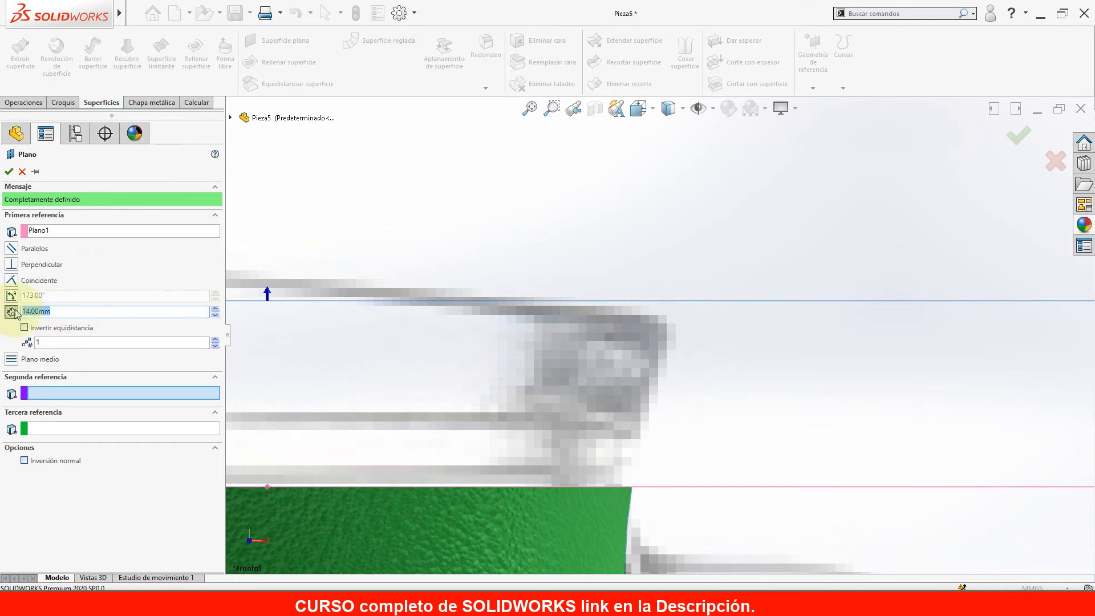
text(12)
key(Return)
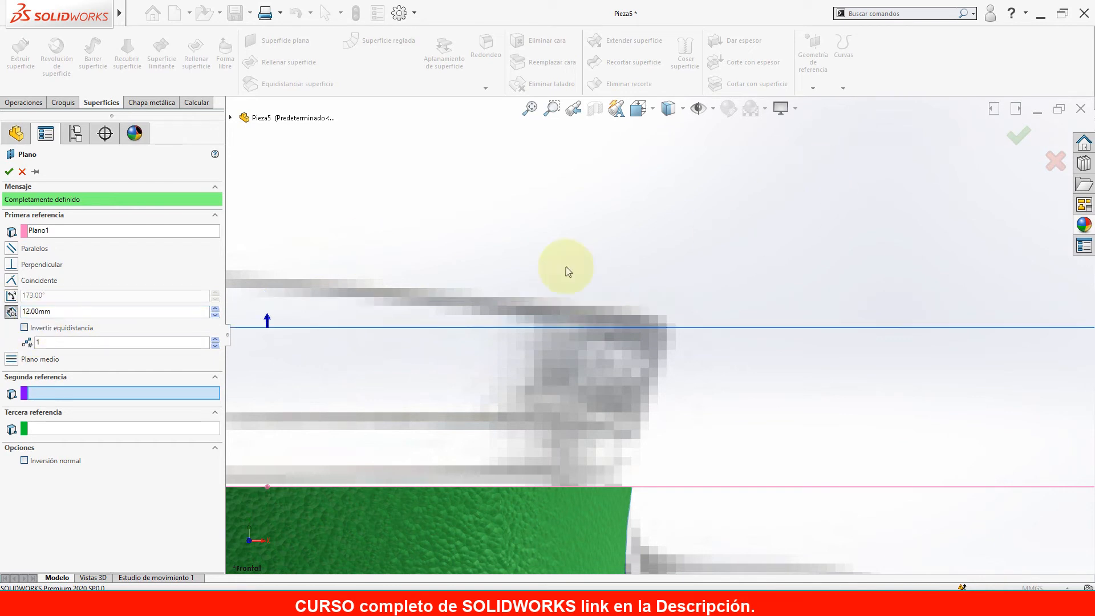
drag(85, 312, 3, 279)
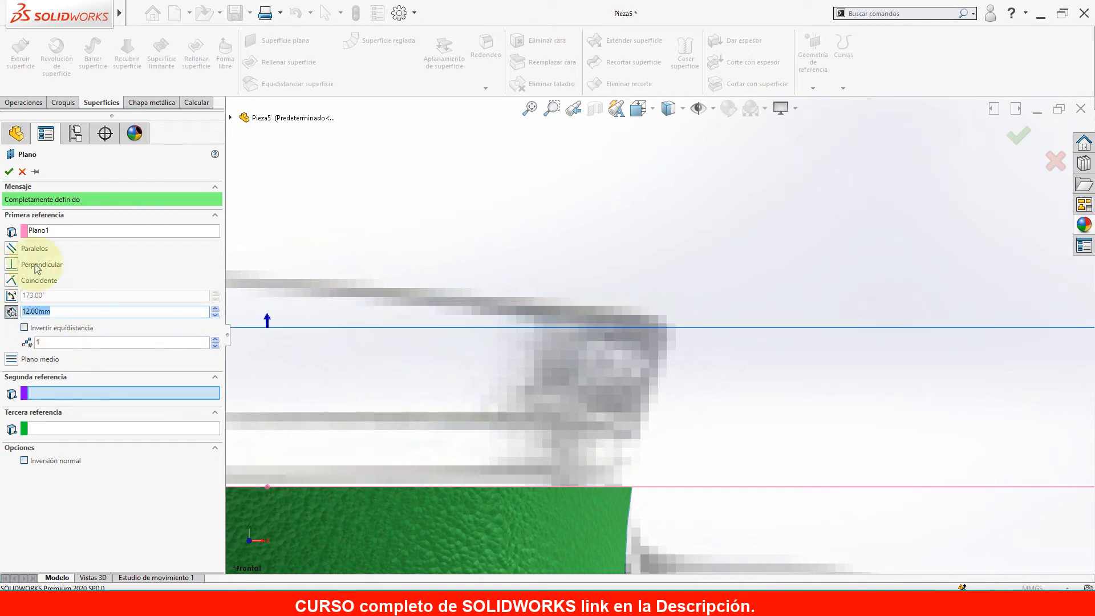
Set the new reference plane's offset from Plano1 to 13 mm and create the plane at the jug's rim.
text(13)
key(Return)
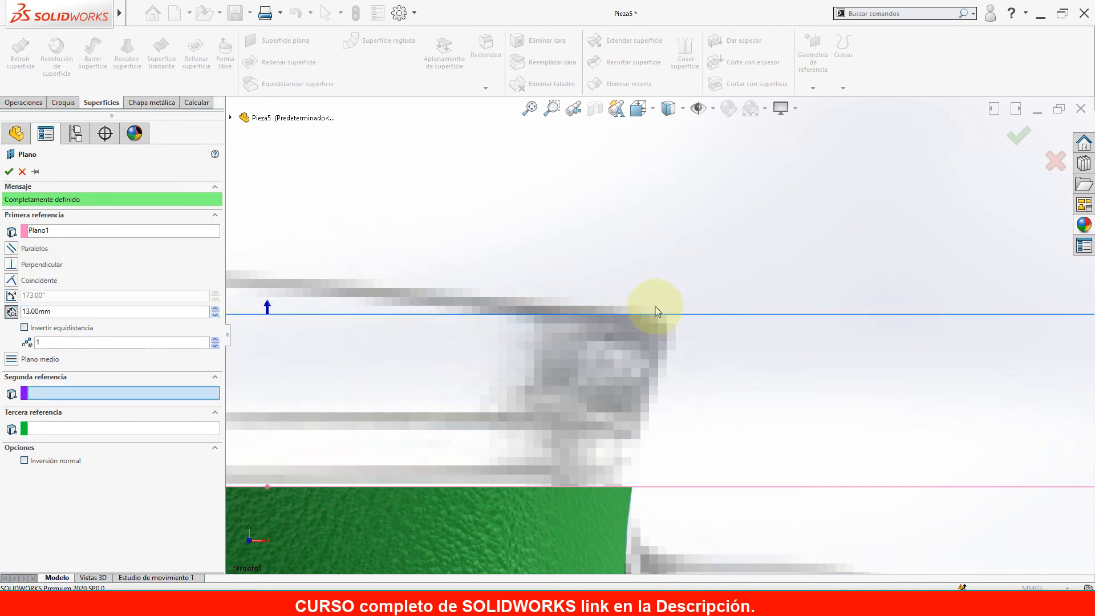
scroll(662, 331, up, 5)
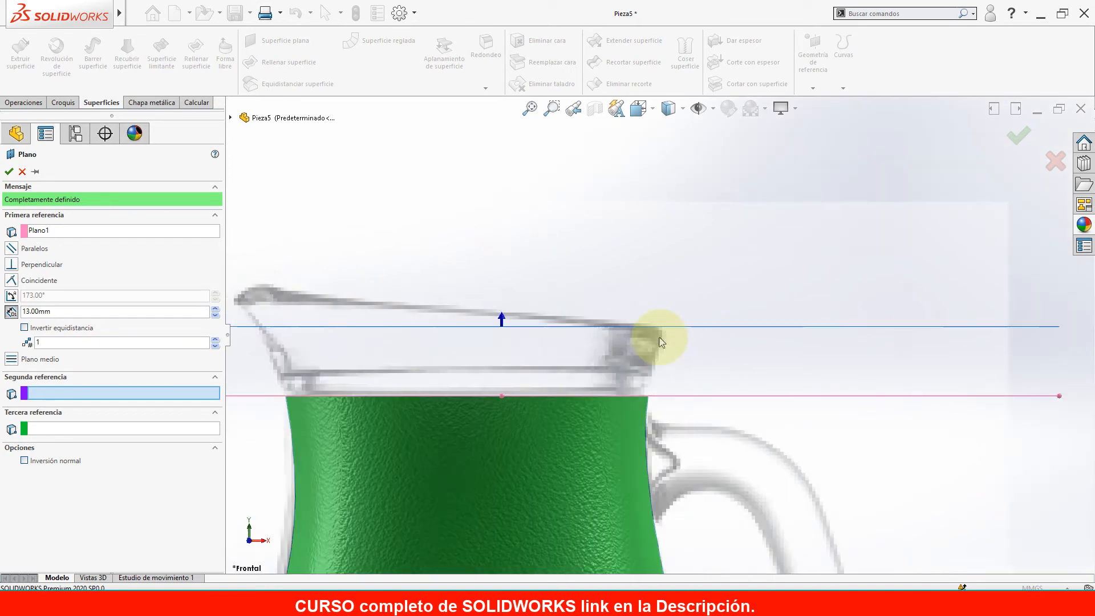
scroll(624, 318, down, 2)
click(1016, 139)
middle_drag(733, 391, 699, 464)
scroll(777, 387, up, 4)
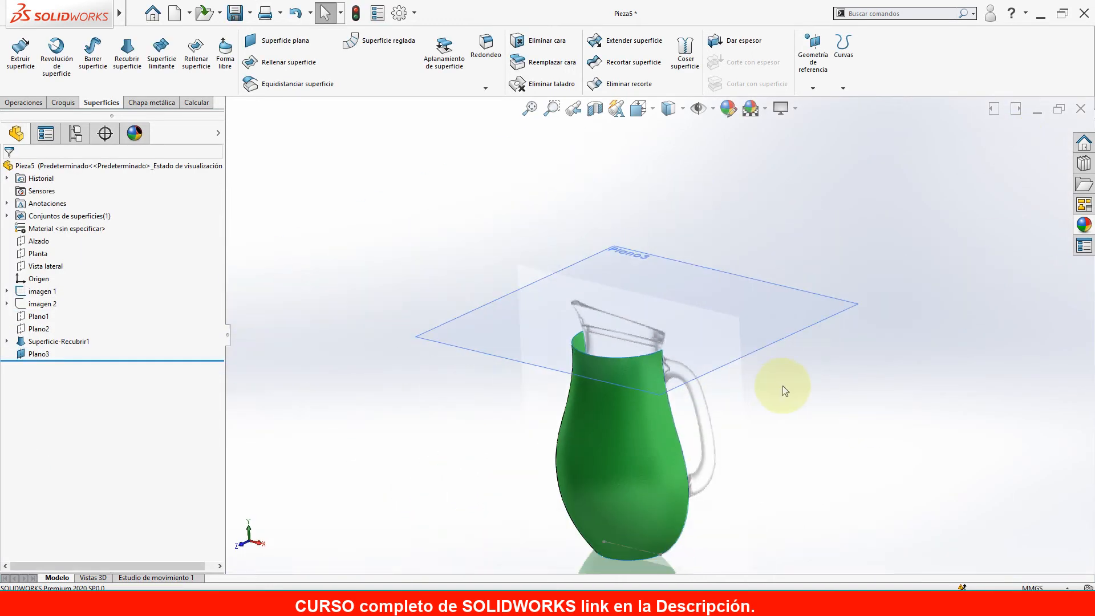
middle_drag(781, 391, 823, 394)
click(766, 321)
click(855, 412)
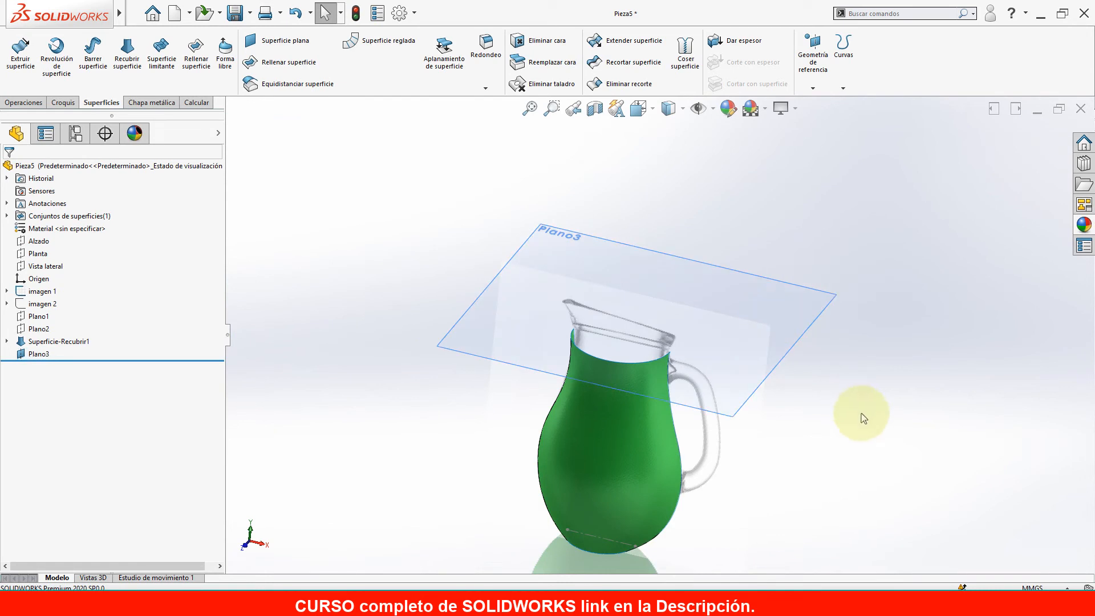
click(802, 319)
middle_drag(802, 319, 772, 298)
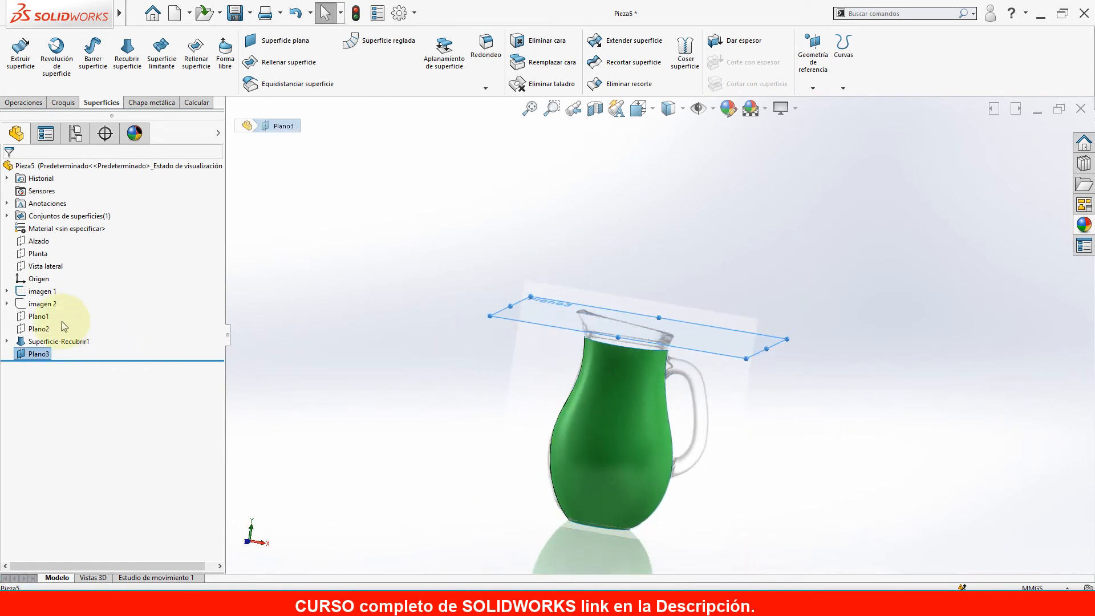
key(Escape)
middle_drag(754, 328, 787, 162)
scroll(723, 288, down, 3)
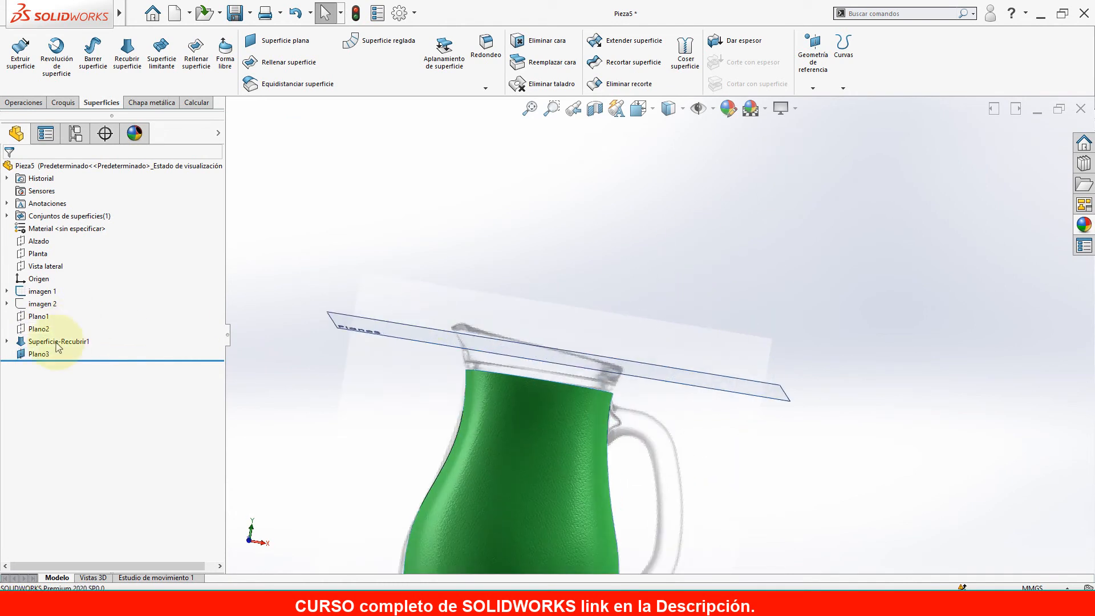
Review the definition of Plano3 and check its height against the jug image's rim in the front view.
click(38, 354)
click(50, 321)
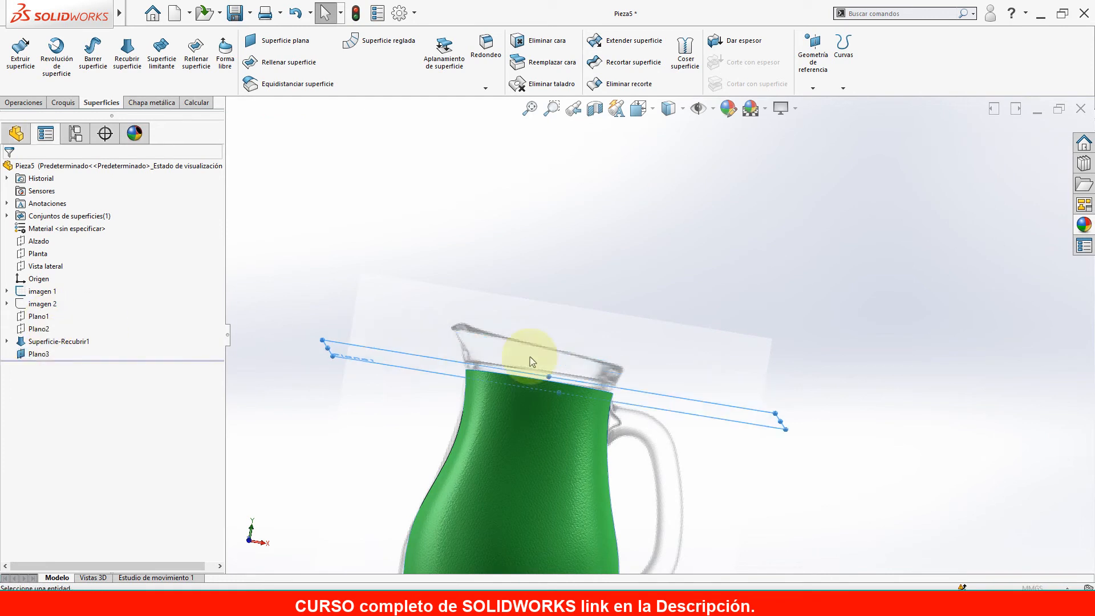
scroll(615, 369, down, 4)
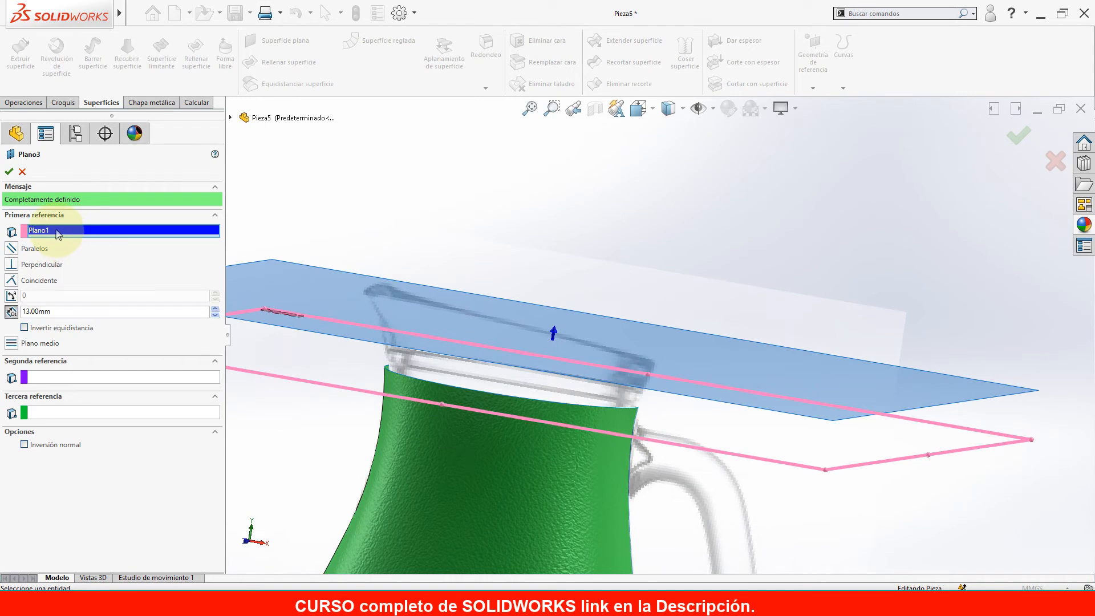
click(6, 176)
scroll(527, 348, up, 1)
middle_drag(527, 355, 553, 331)
scroll(568, 365, up, 3)
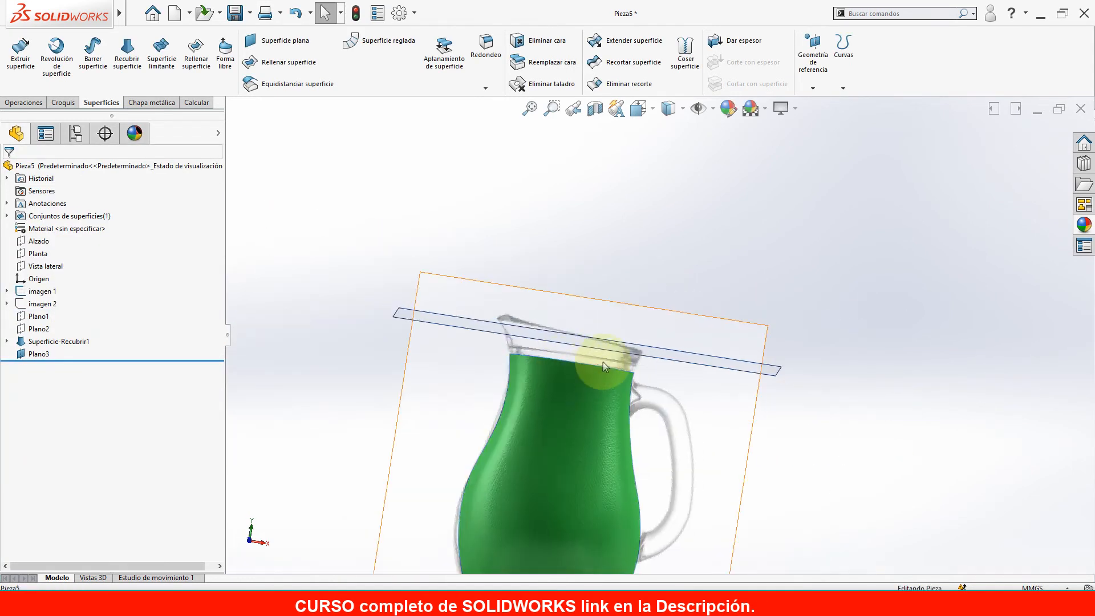
key(space)
click(639, 207)
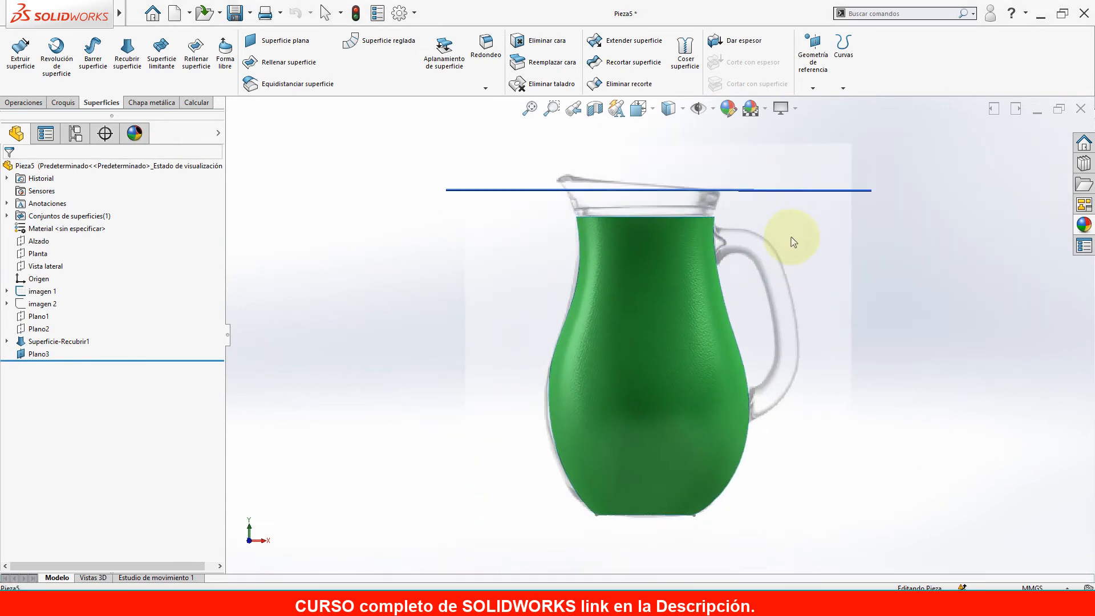
scroll(787, 239, down, 3)
middle_drag(752, 202, 721, 314)
scroll(722, 296, up, 5)
Start a sketch on Plano3 and draw a construction line about 18.8 mm long beside the rim's handle-side corner.
click(762, 266)
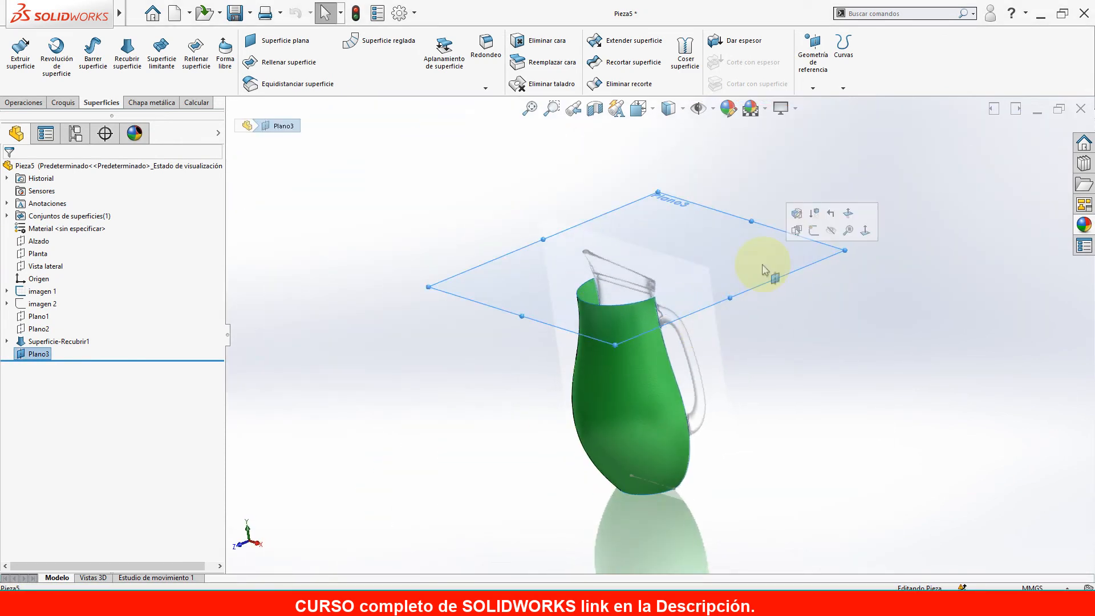
click(813, 230)
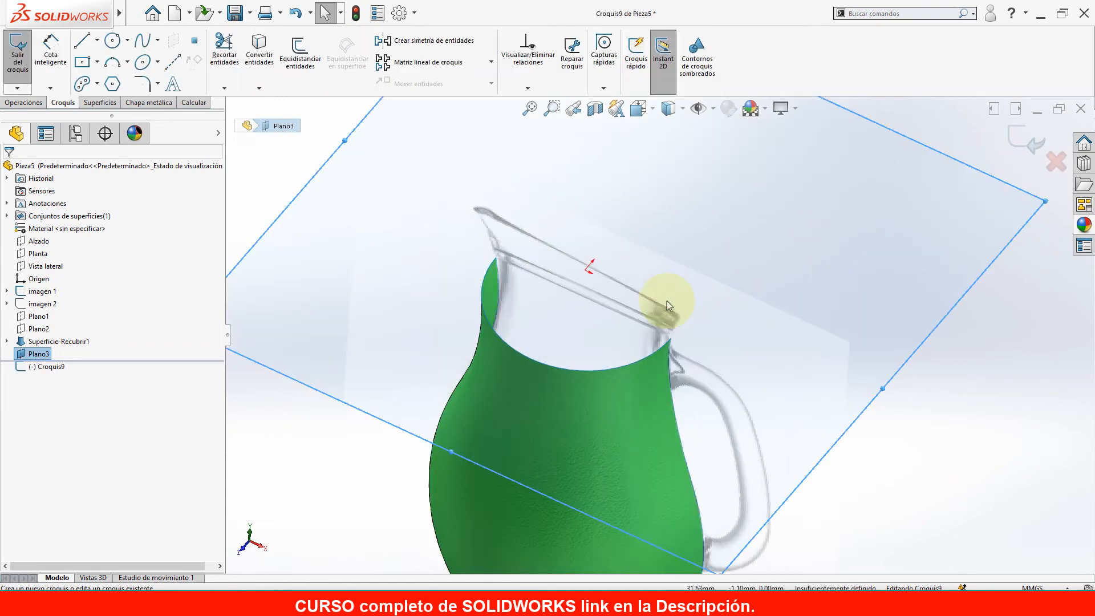
click(173, 68)
mouse_move(647, 386)
middle_down()
mouse_move(672, 298)
mouse_move(702, 262)
mouse_move(685, 281)
middle_up()
scroll(660, 311, down, 5)
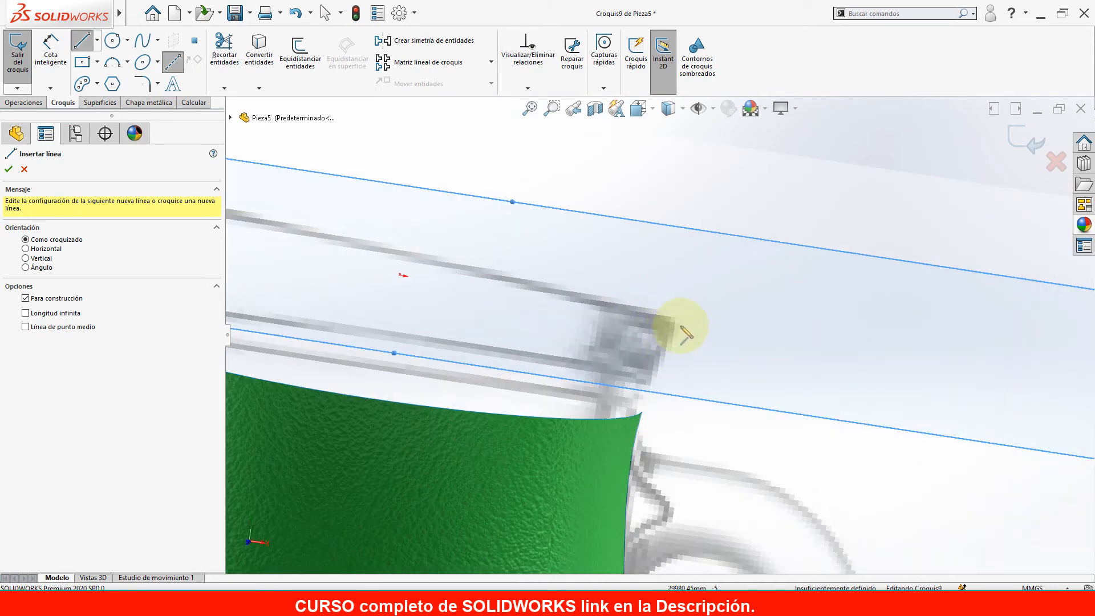
middle_drag(682, 333, 710, 320)
click(690, 334)
click(765, 272)
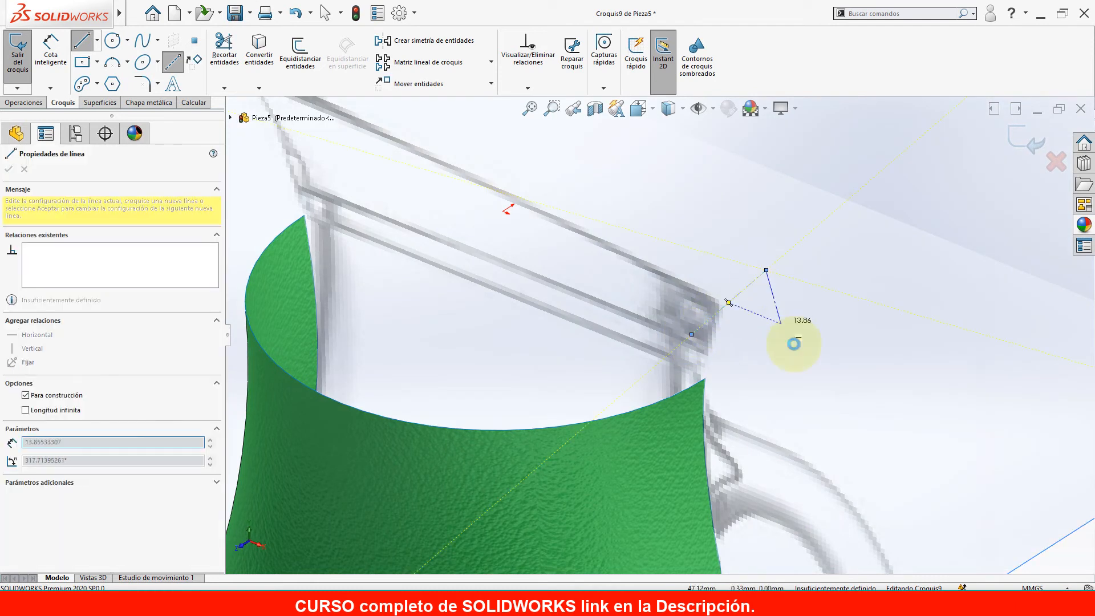
key(Escape)
Add a Vertical relation to the construction line in the sketch on Plano3.
scroll(709, 342, up, 5)
key(space)
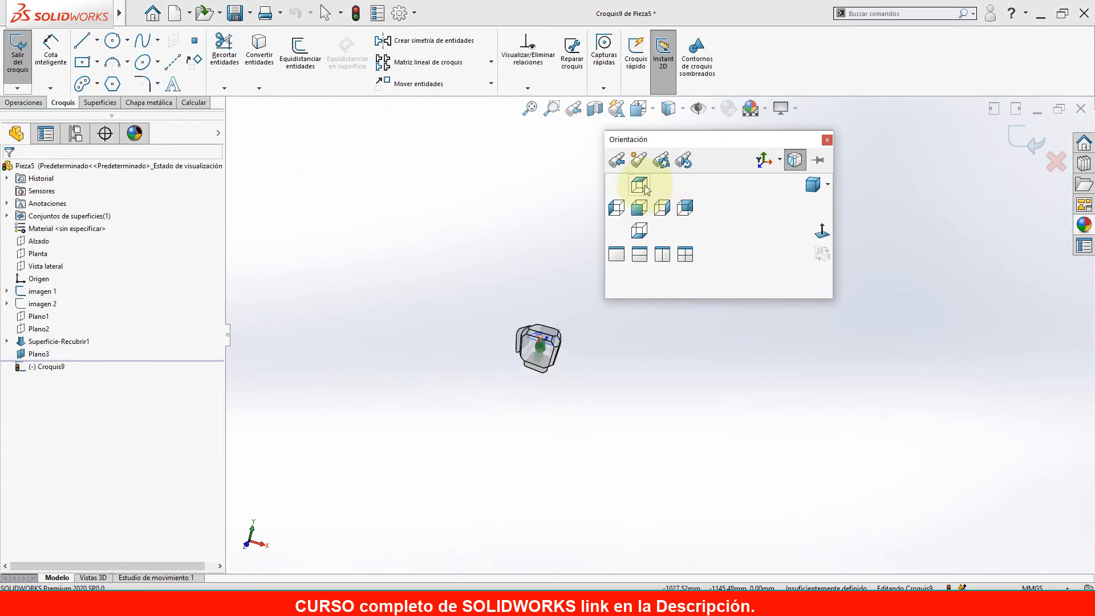
click(641, 191)
scroll(712, 342, down, 3)
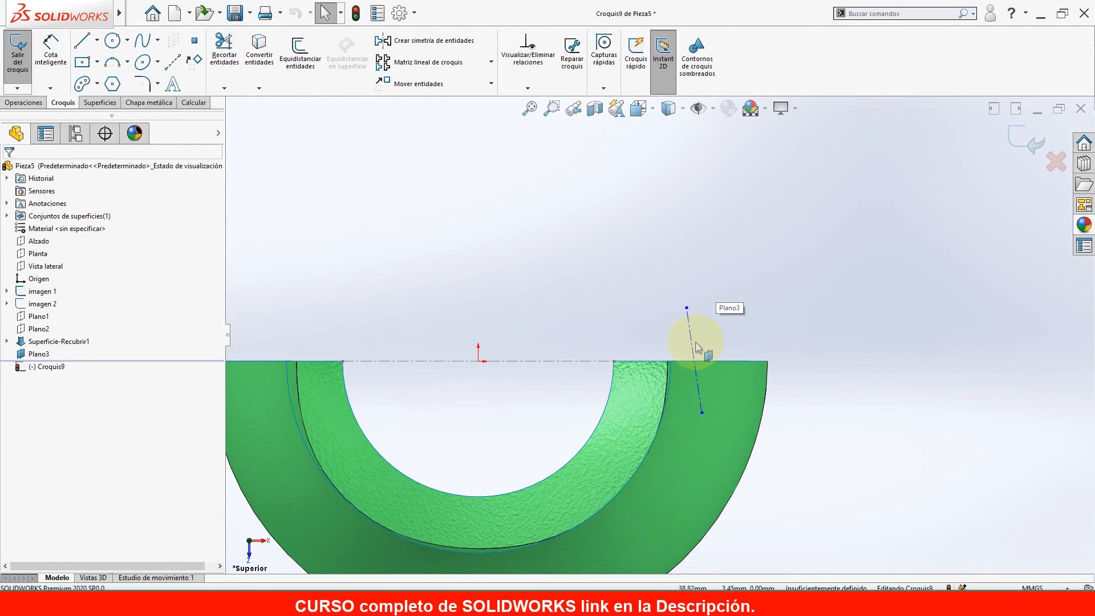
click(695, 343)
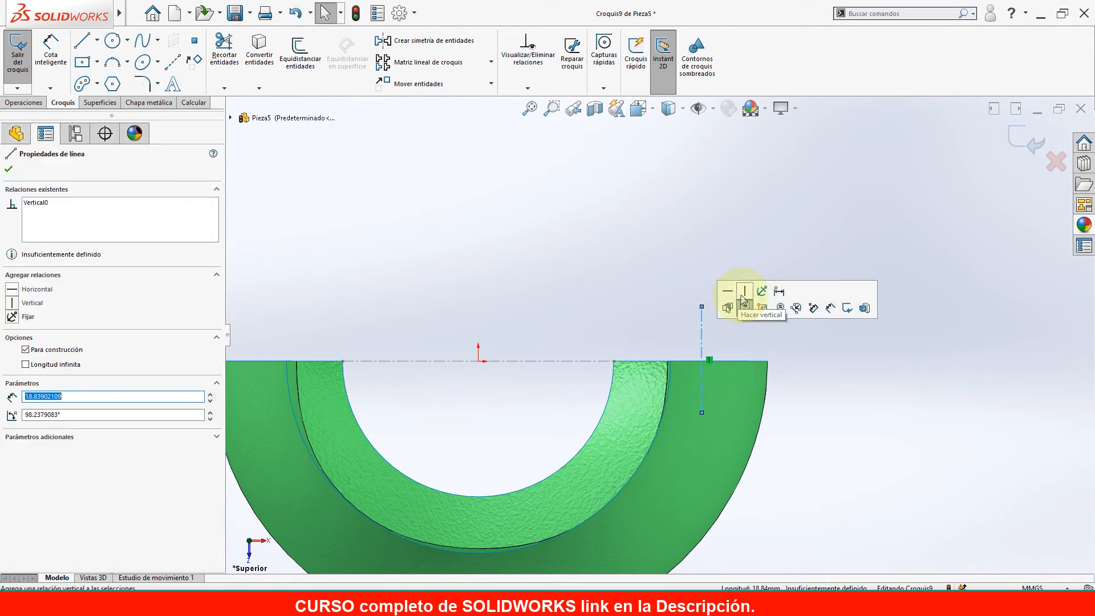
click(794, 421)
Move the vertical construction line onto the handle-side corner of the rim in the reference image.
scroll(764, 420, up, 4)
middle_drag(711, 420, 692, 302)
scroll(674, 273, down, 3)
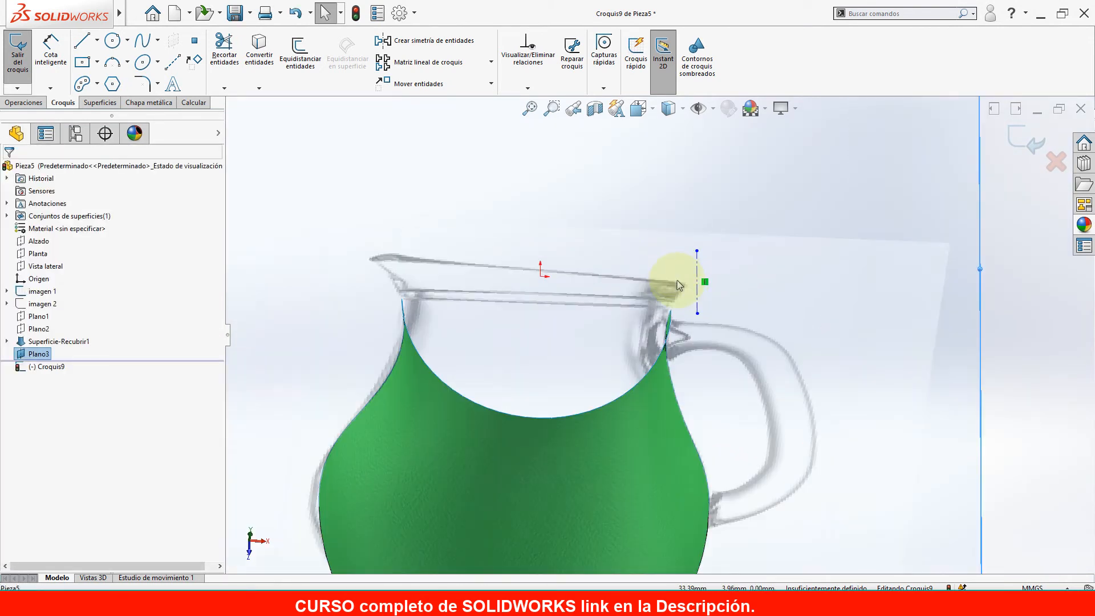
scroll(687, 285, down, 2)
click(690, 293)
drag(691, 293, 676, 293)
scroll(704, 350, up, 6)
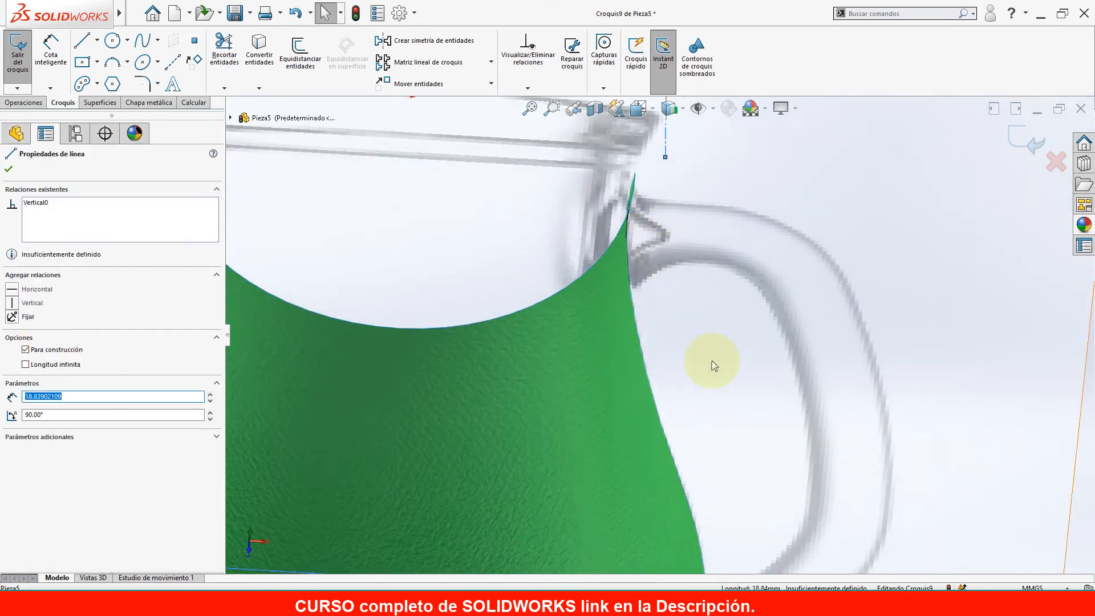
scroll(699, 310, down, 2)
scroll(645, 215, down, 3)
middle_drag(657, 242, 667, 301)
scroll(646, 253, down, 3)
scroll(572, 204, down, 3)
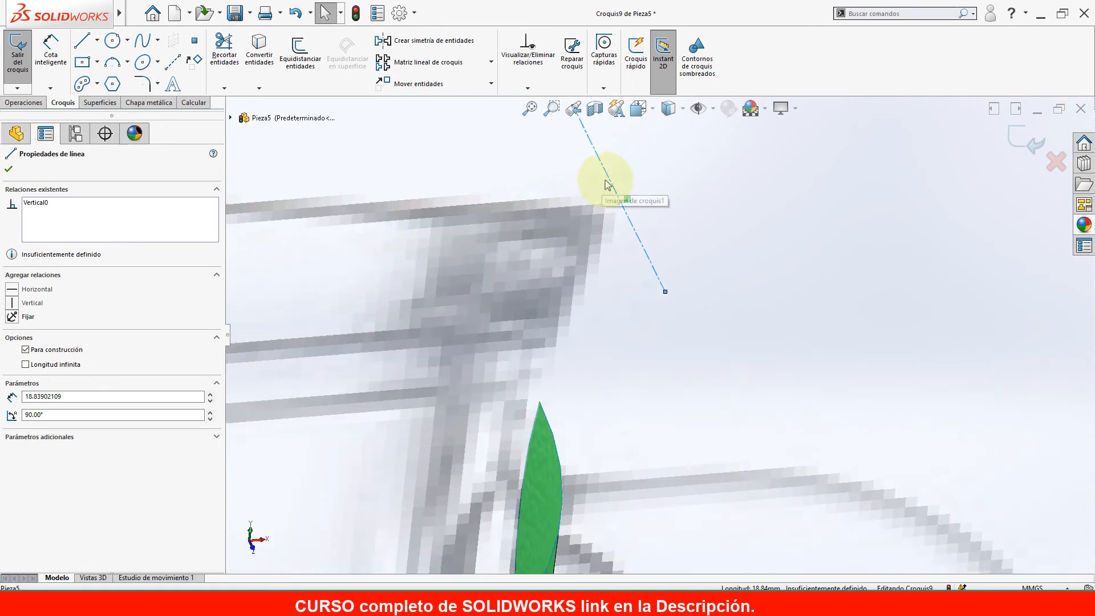
mouse_move(606, 184)
mouse_down()
mouse_move(587, 187)
mouse_move(599, 194)
mouse_up()
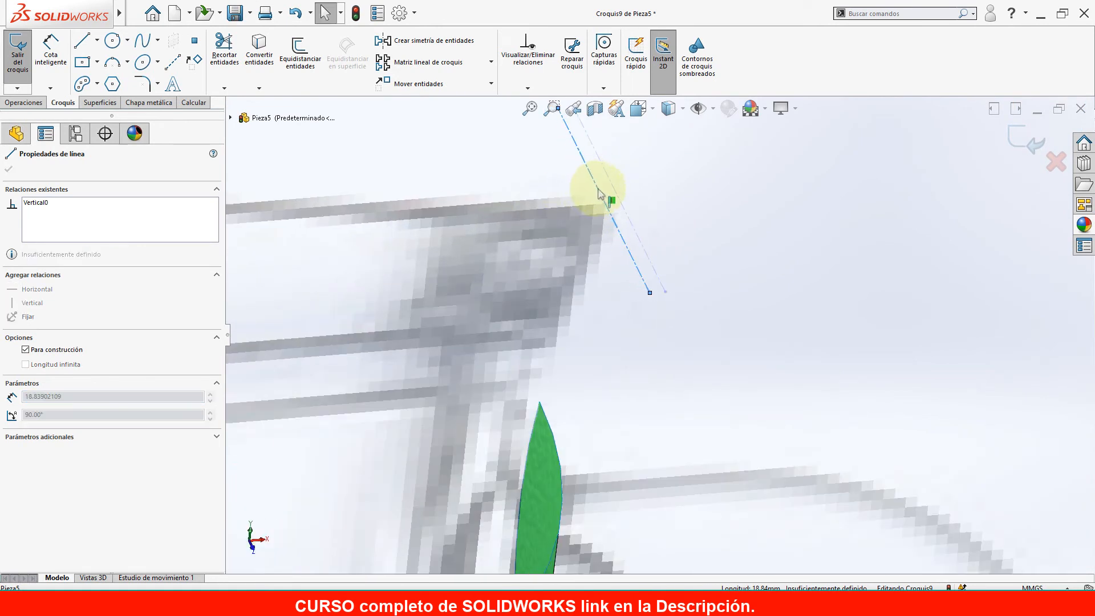
scroll(693, 351, up, 3)
scroll(668, 306, up, 2)
middle_drag(668, 306, 605, 325)
click(789, 215)
Dimension the vertical construction line 37 mm from the sketch origin and exit the sketch.
scroll(777, 366, up, 2)
mouse_move(778, 365)
middle_down()
mouse_move(735, 366)
mouse_move(760, 369)
mouse_move(678, 326)
mouse_move(717, 342)
mouse_move(760, 385)
mouse_move(858, 432)
middle_up()
scroll(857, 426, down, 3)
mouse_move(756, 415)
middle_down()
mouse_move(795, 424)
mouse_move(822, 476)
middle_up()
scroll(823, 476, up, 4)
scroll(706, 324, up, 2)
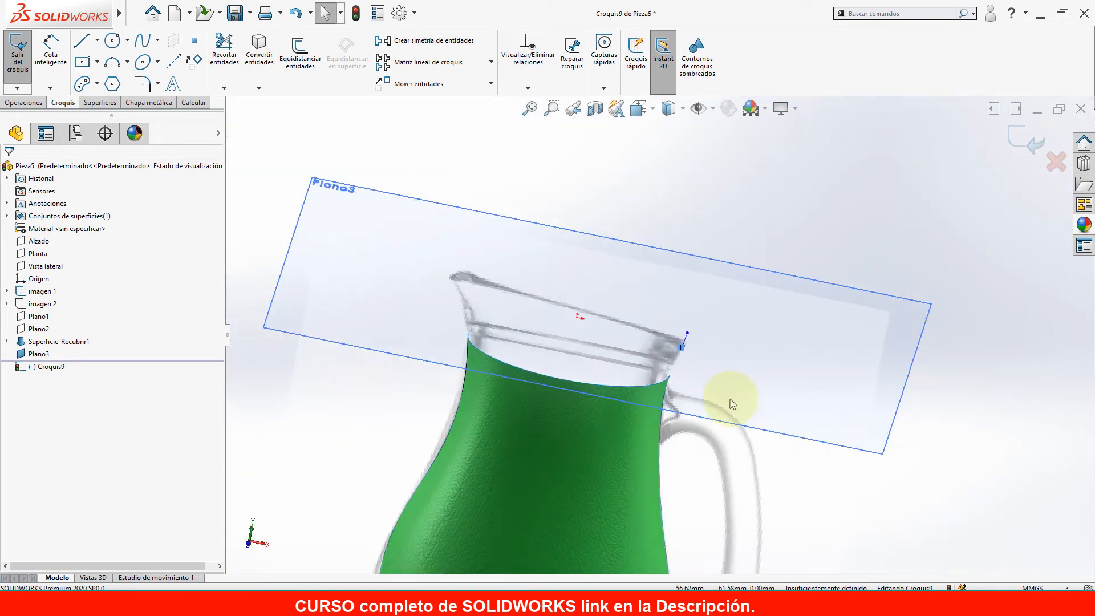
middle_drag(729, 394, 741, 427)
right_drag(931, 428, 933, 408)
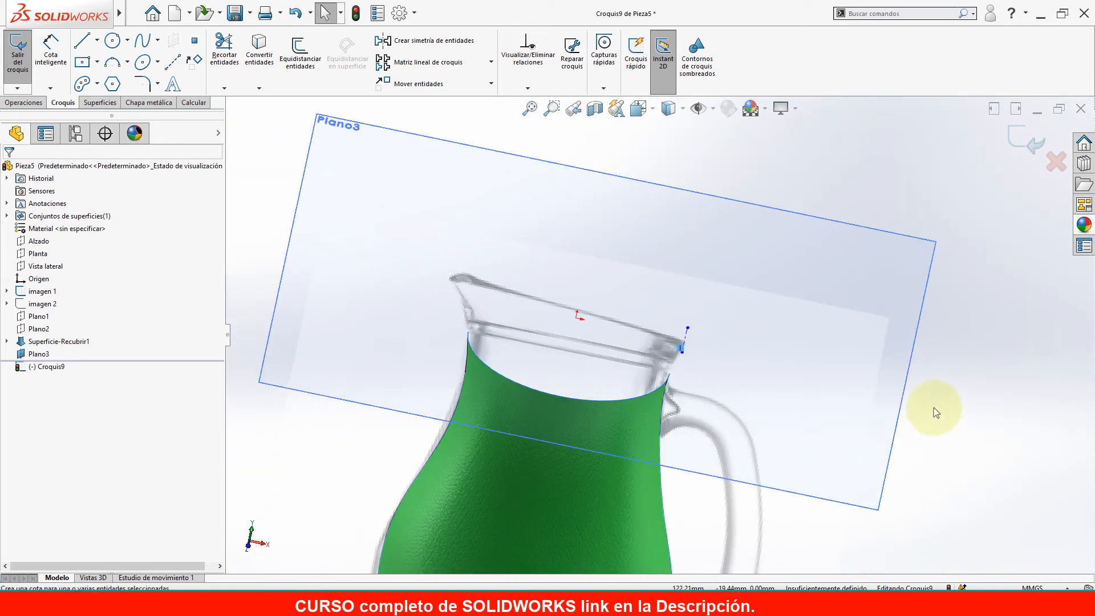
click(687, 341)
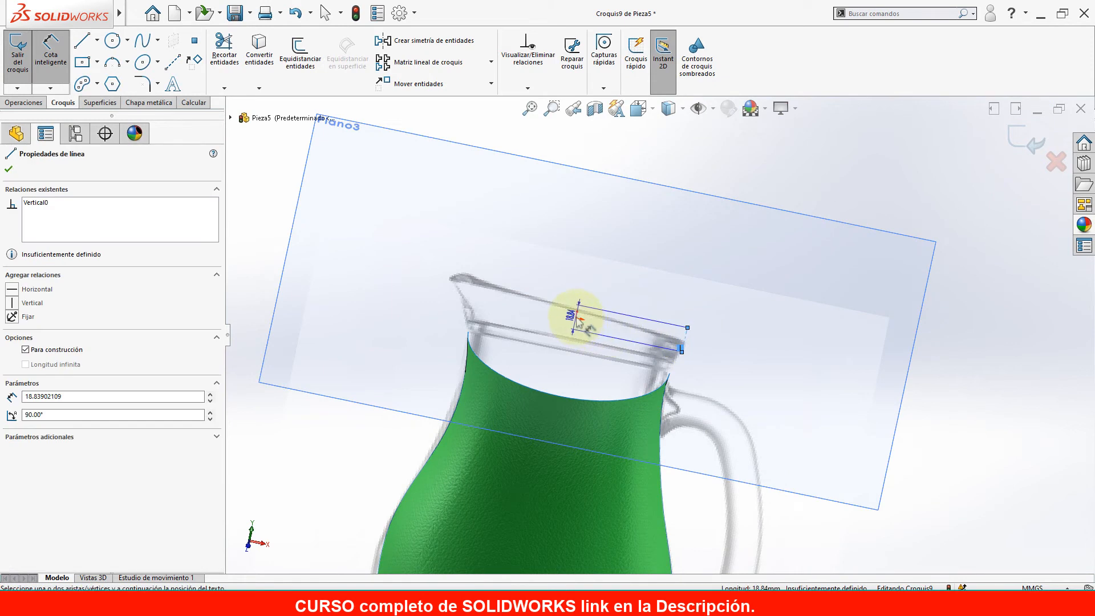
scroll(597, 327, down, 3)
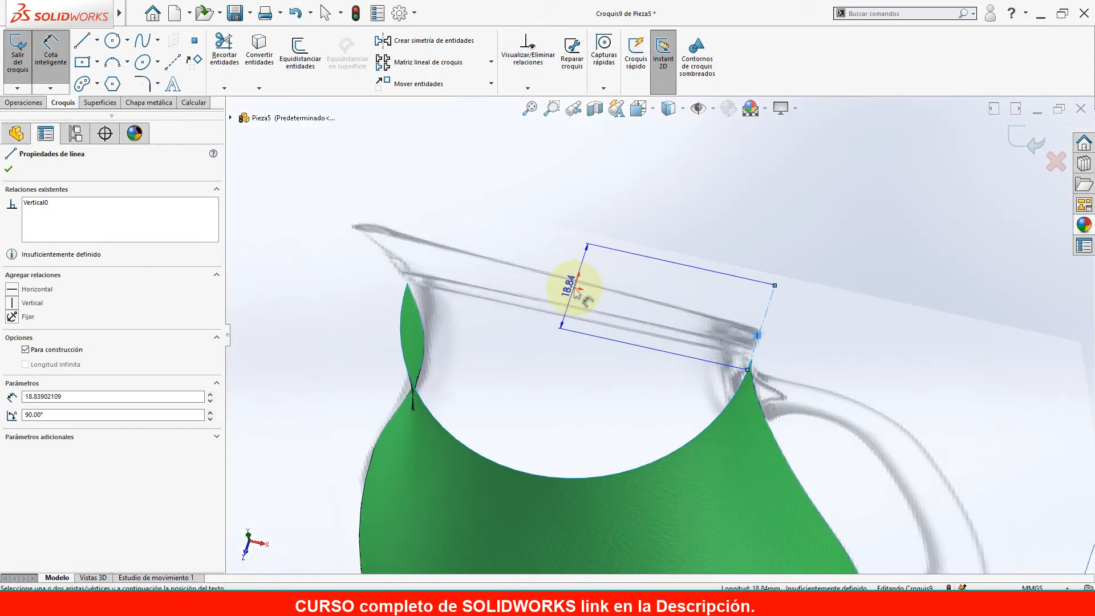
scroll(576, 292, up, 3)
key(space)
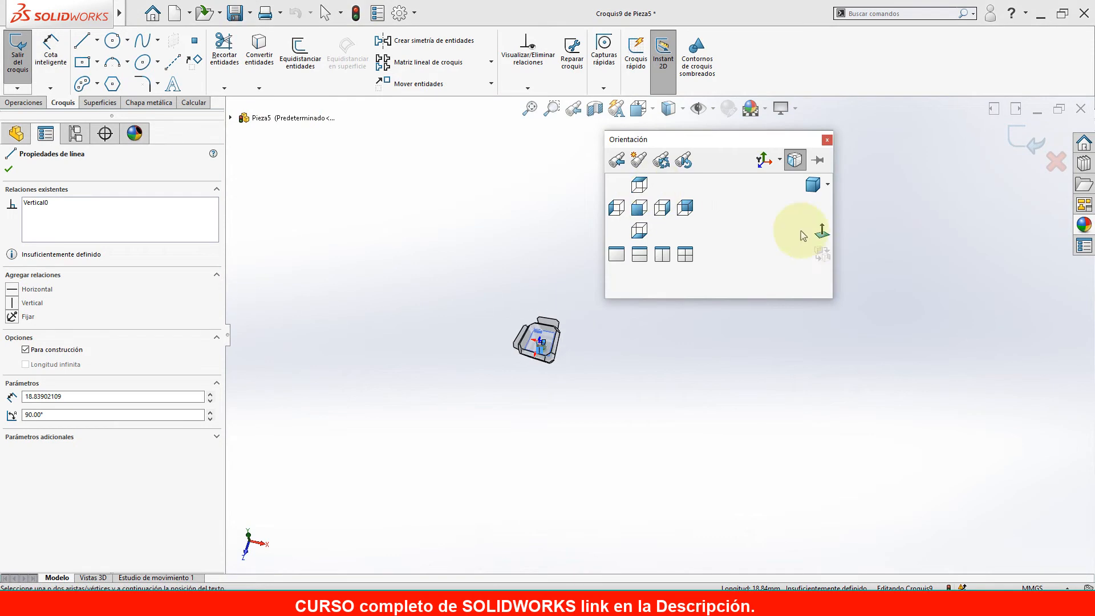
click(822, 233)
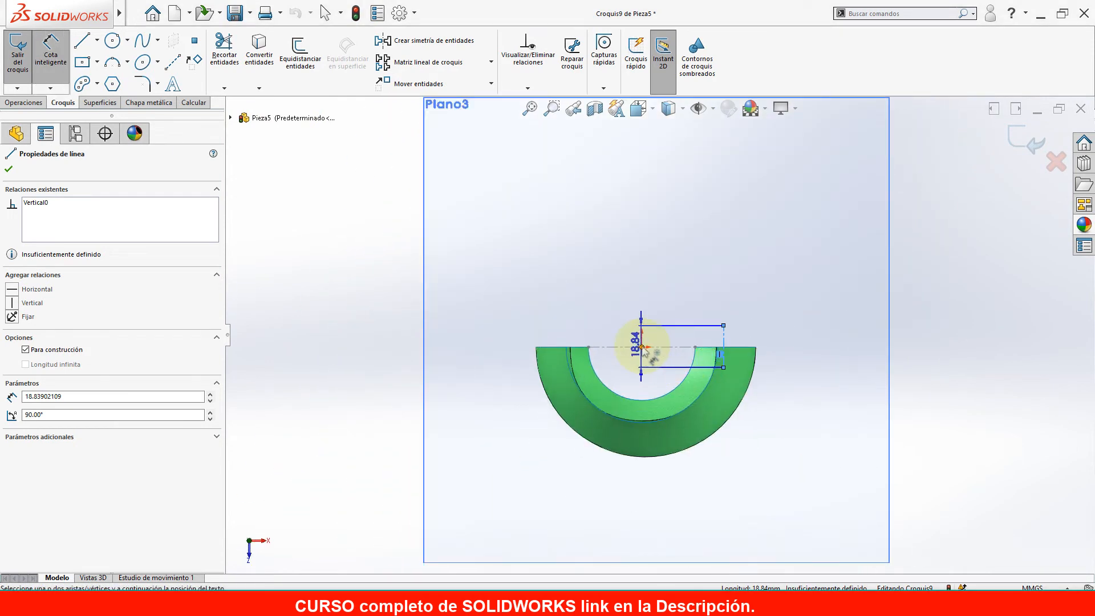
click(662, 325)
click(685, 283)
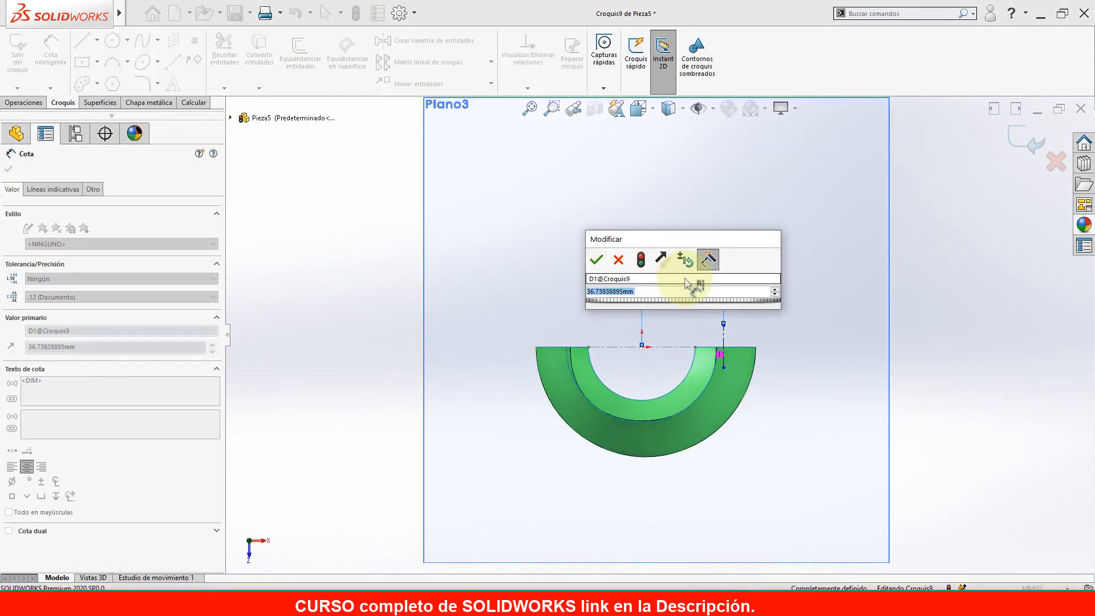
text(37)
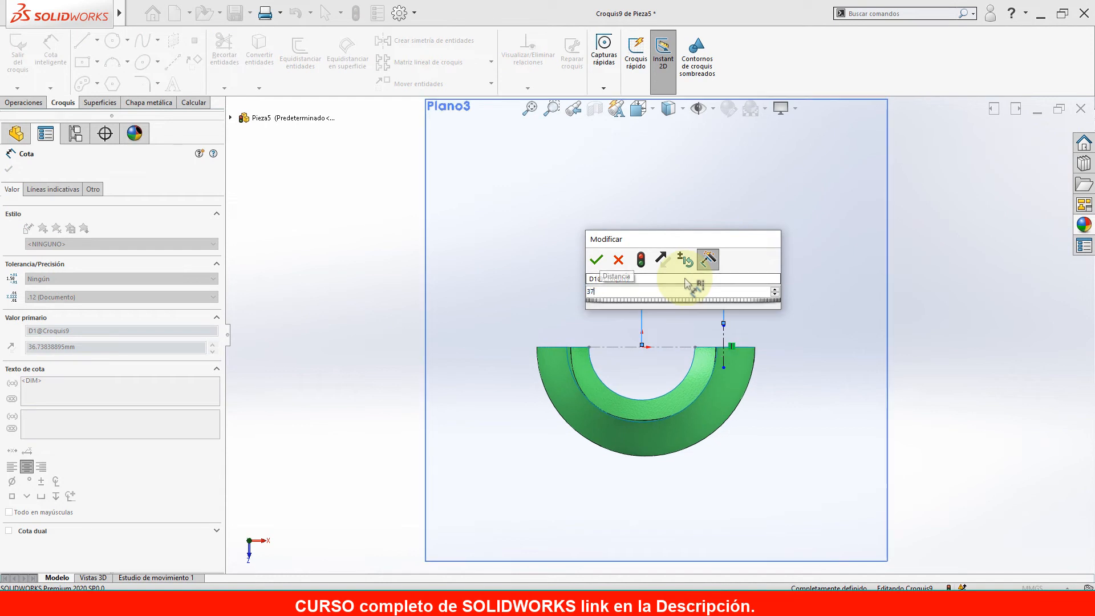
key(Return)
click(949, 340)
middle_drag(707, 389, 747, 247)
scroll(747, 247, down, 6)
mouse_move(710, 283)
middle_down()
mouse_move(701, 188)
mouse_move(696, 445)
middle_up()
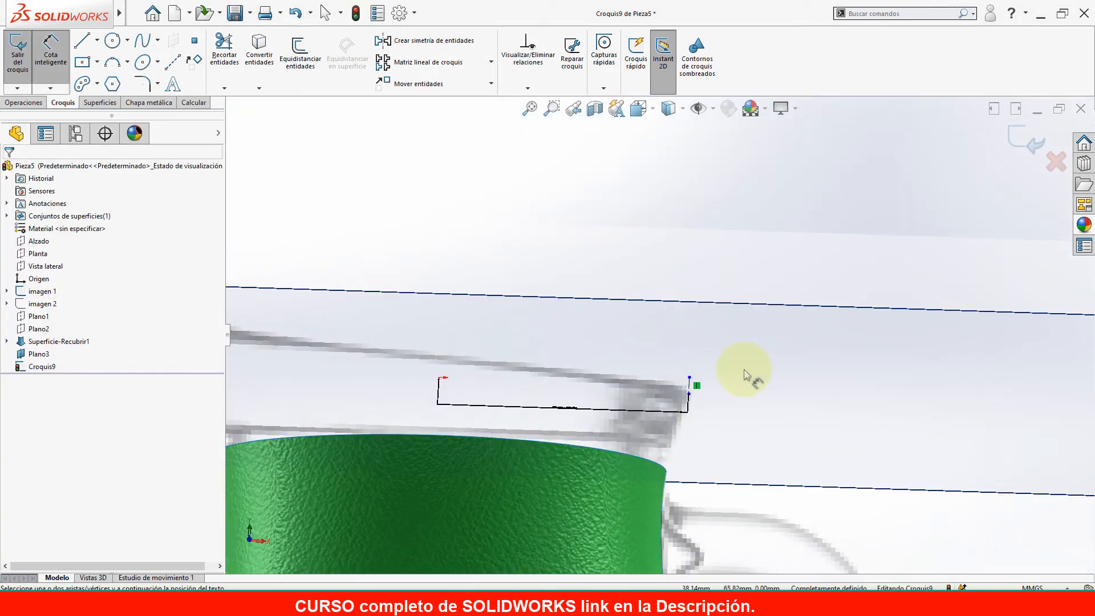
click(1025, 144)
Start a reference plane with Plano3 as first reference and the vertical construction line of Croquis9 as second reference.
middle_drag(669, 374, 632, 444)
scroll(662, 342, up, 4)
middle_drag(797, 346, 811, 314)
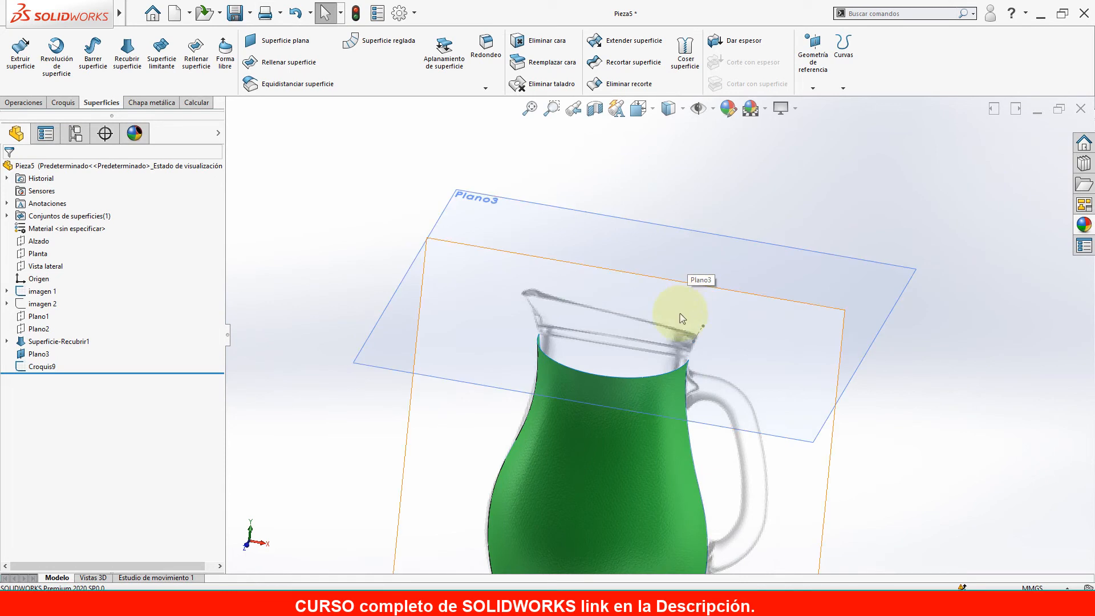
click(802, 71)
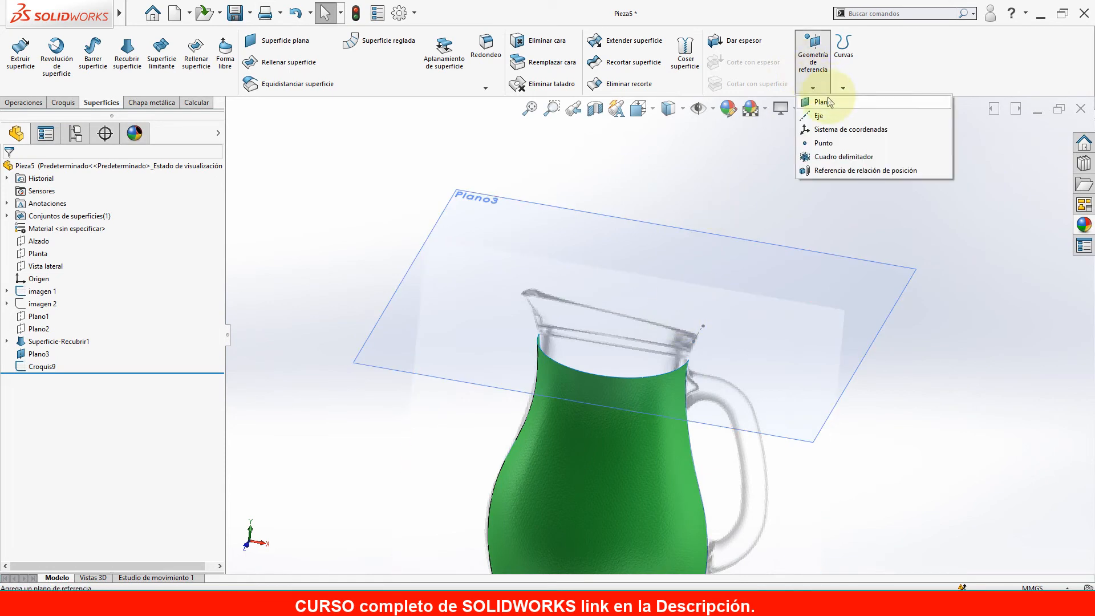
click(821, 102)
middle_drag(552, 272, 693, 318)
middle_drag(674, 361, 688, 374)
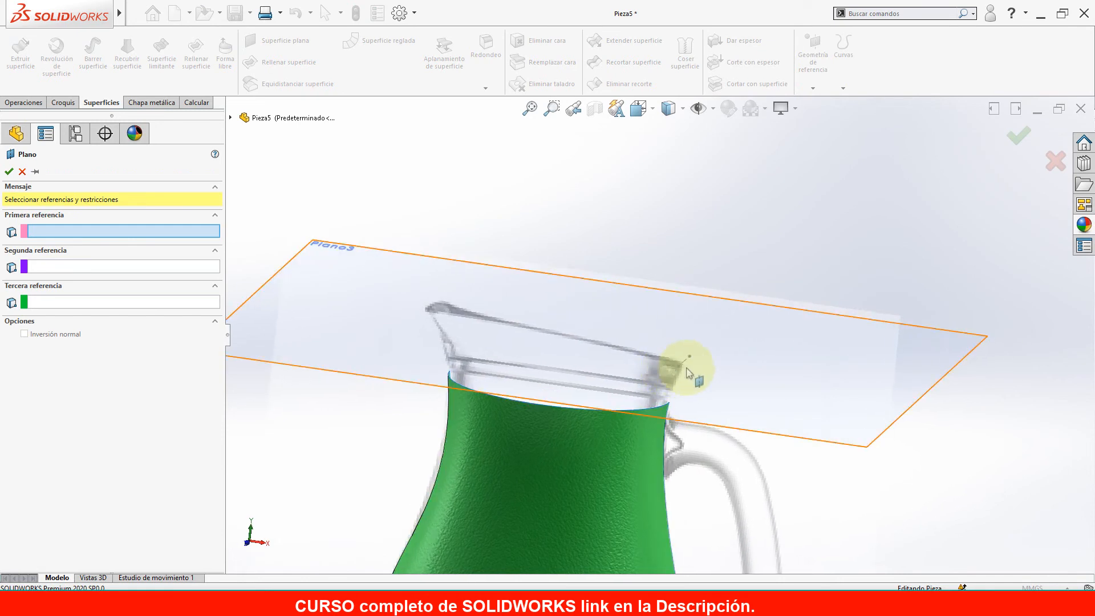
click(724, 347)
scroll(696, 353, down, 5)
click(701, 341)
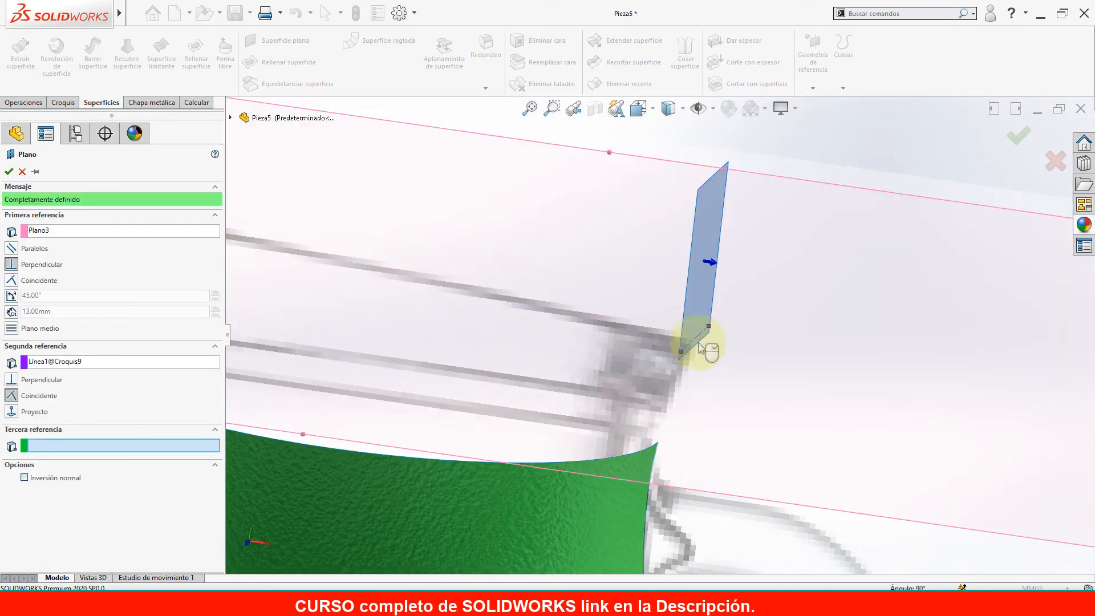
scroll(704, 351, up, 3)
scroll(690, 351, down, 3)
middle_drag(679, 342, 733, 361)
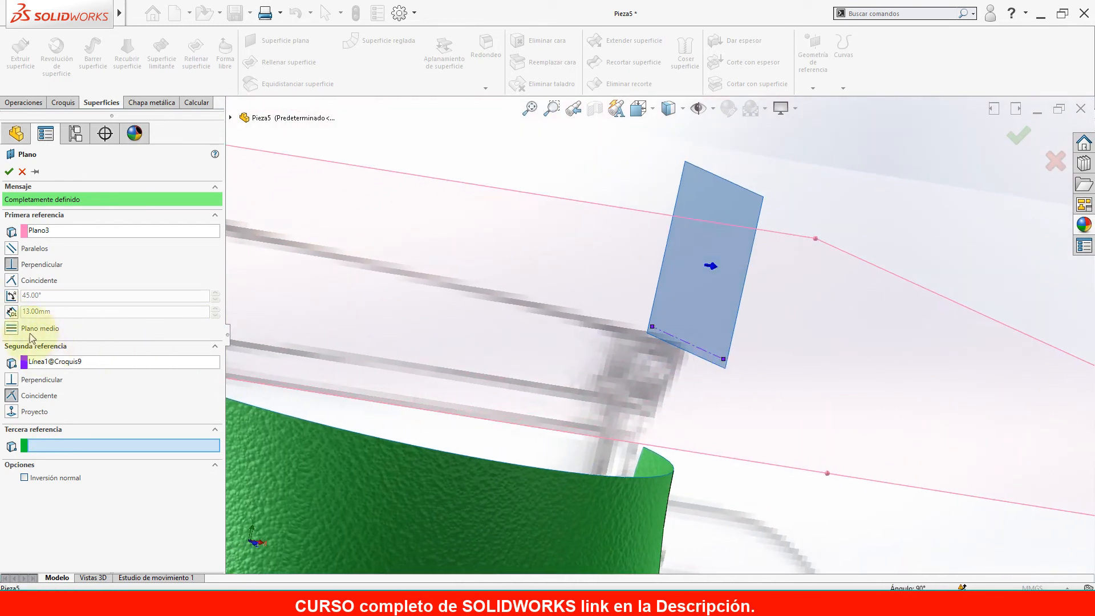
Incline the new plane 6° to Plano3 so it follows the rim's slope in the reference image, and create it.
click(11, 296)
middle_drag(611, 325, 684, 254)
scroll(623, 363, up, 2)
scroll(707, 248, up, 3)
key(space)
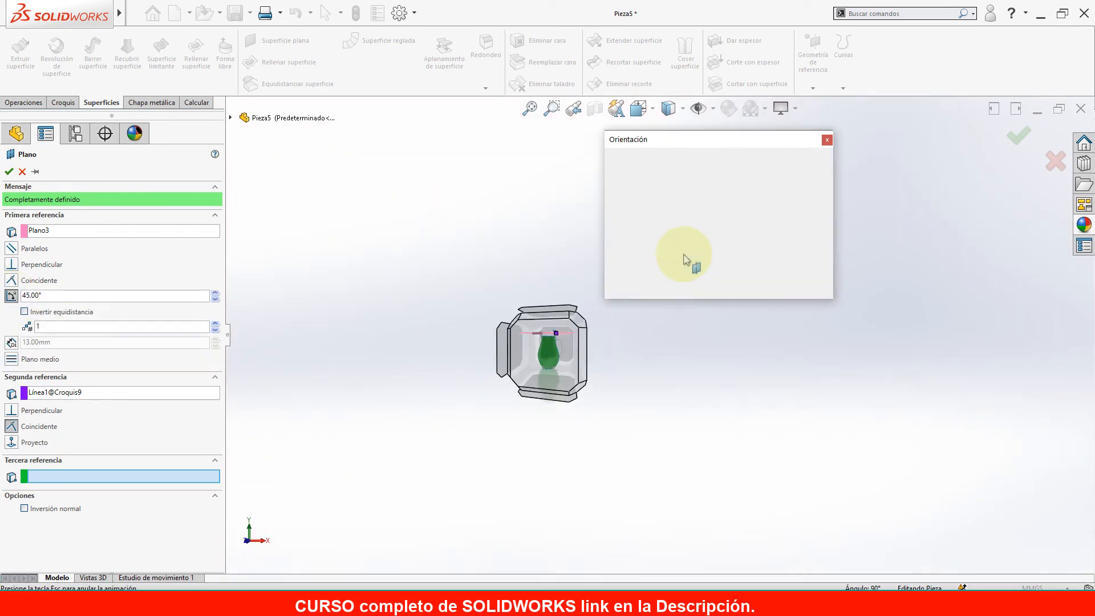
click(821, 235)
key(space)
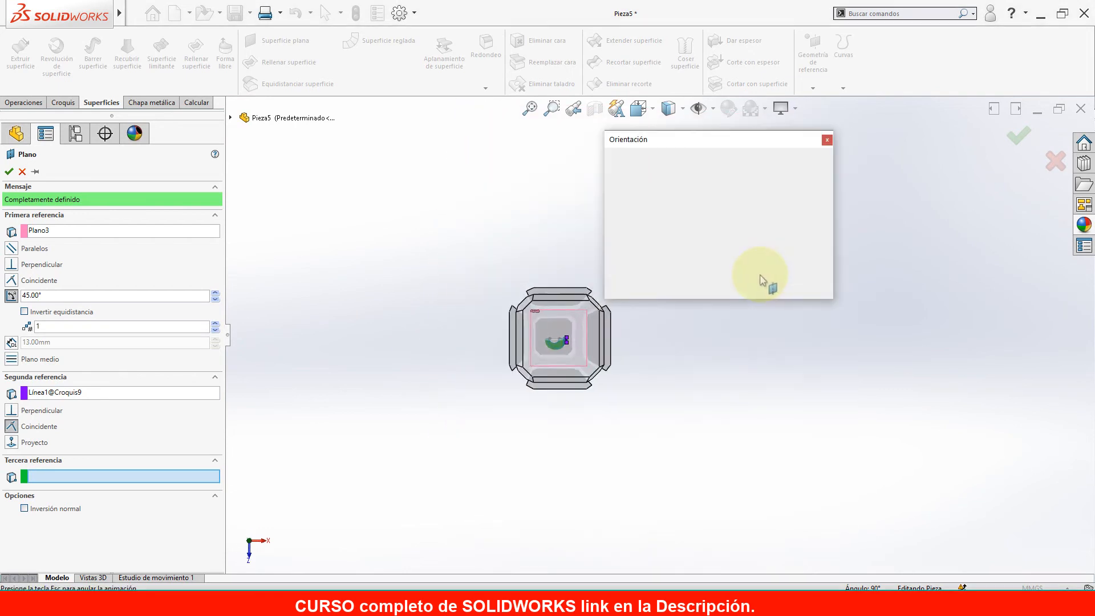
click(639, 209)
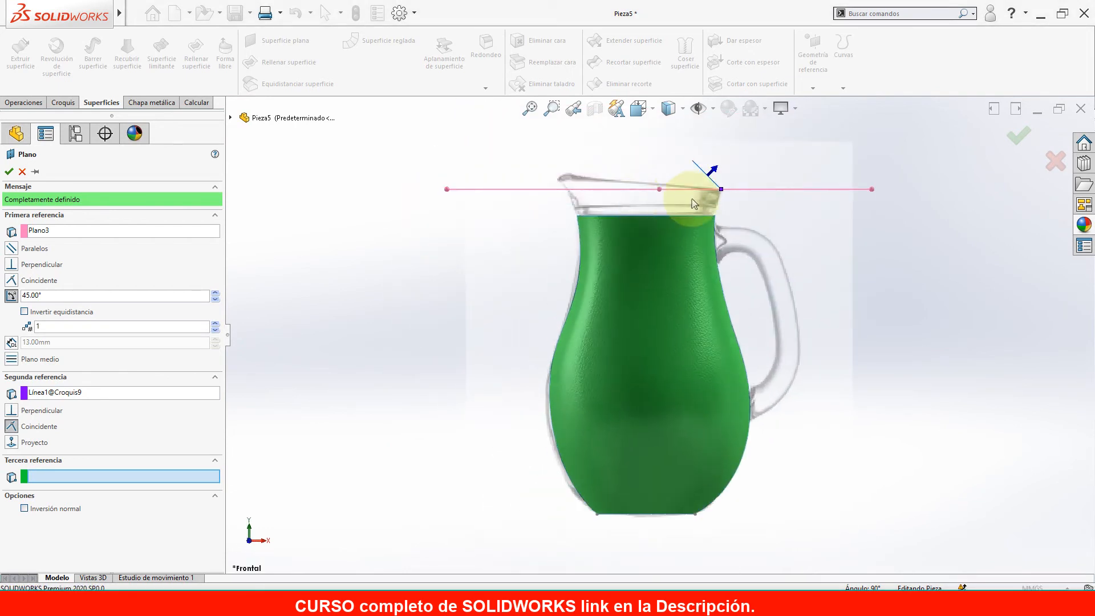
scroll(707, 205, down, 5)
scroll(684, 220, down, 1)
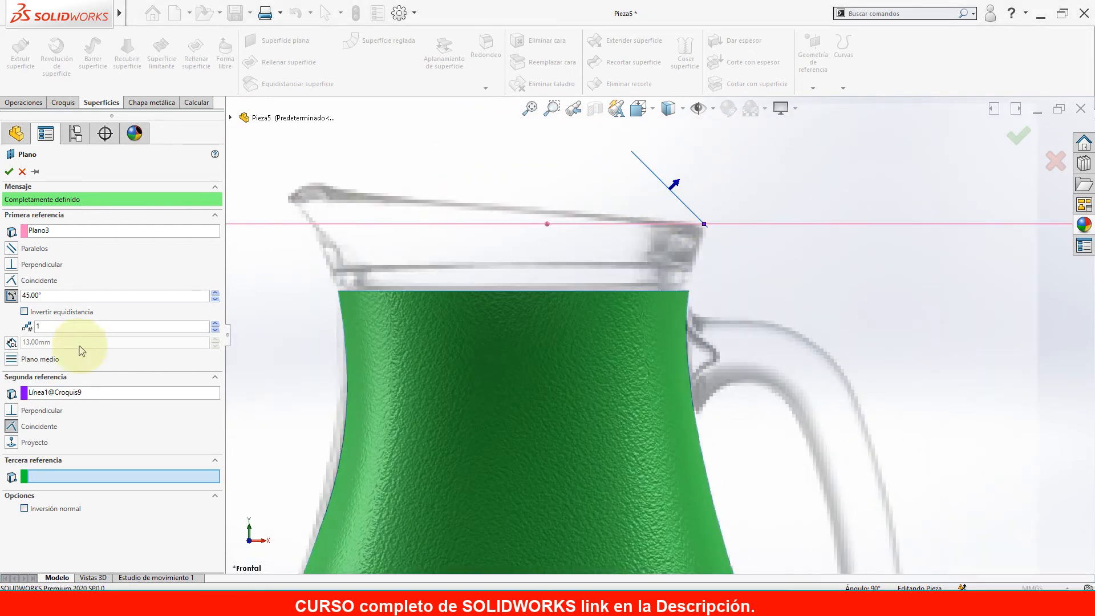
click(214, 299)
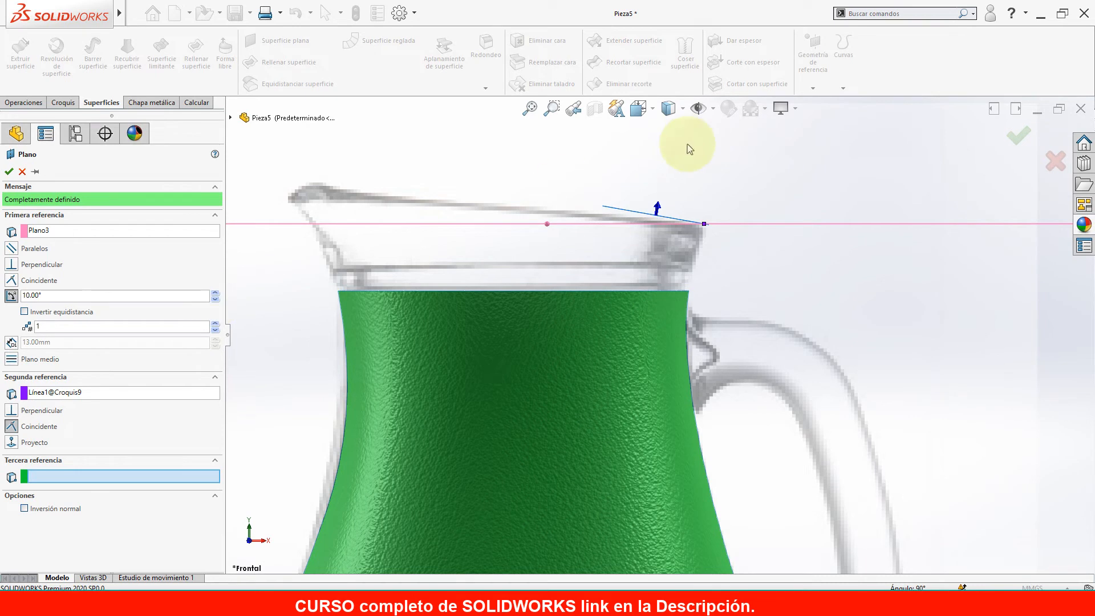
scroll(689, 146, down, 3)
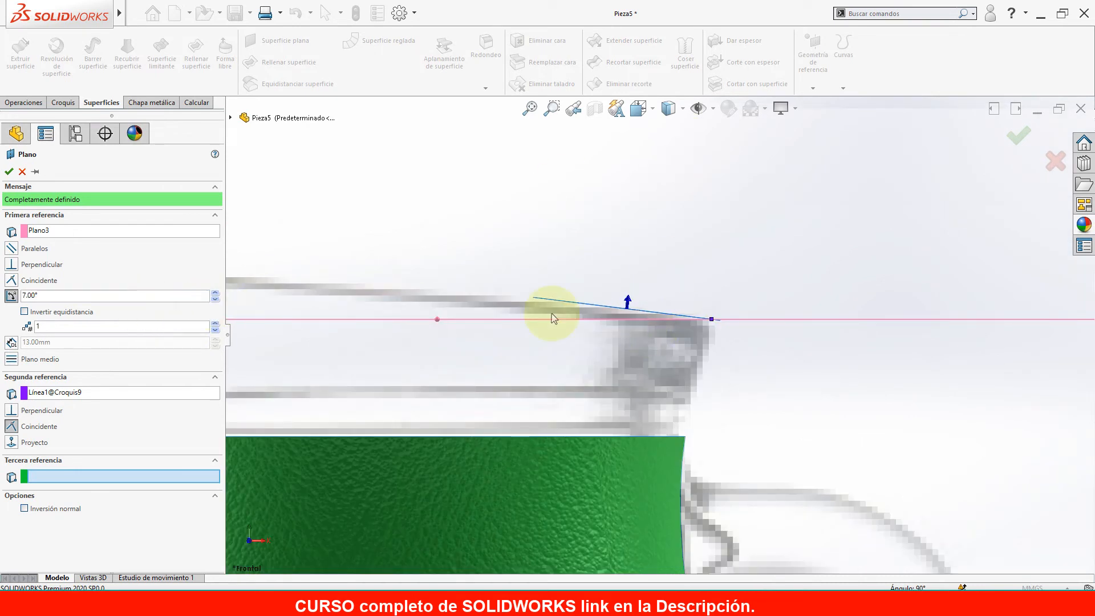
scroll(551, 314, up, 3)
scroll(564, 312, down, 2)
click(215, 299)
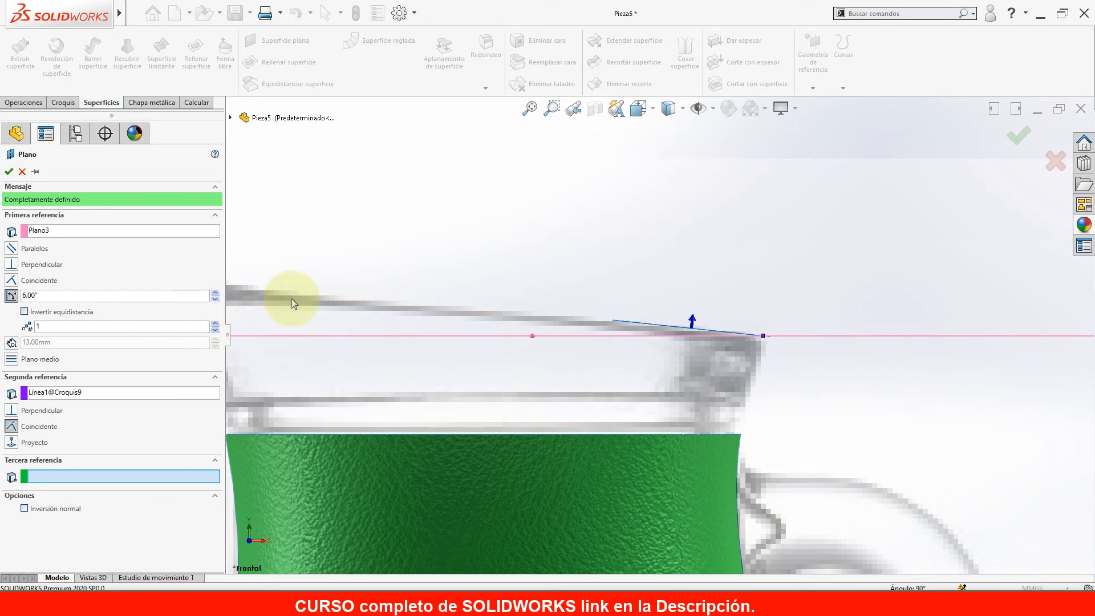
scroll(505, 298, up, 2)
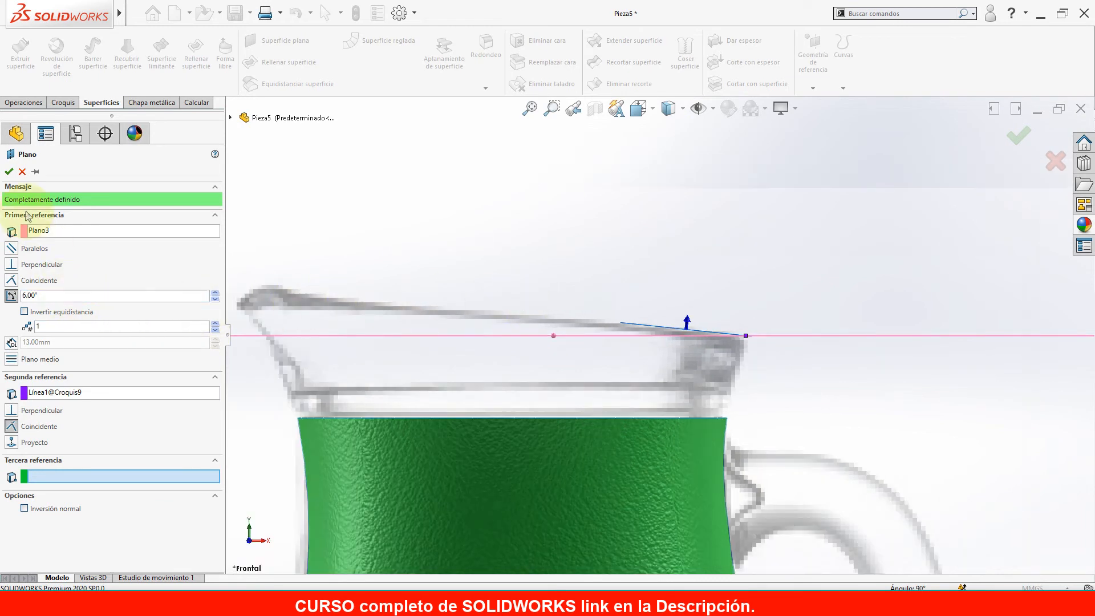
right_click(687, 303)
Hide the horizontal plane Plano3, leaving the inclined plane displayed.
scroll(764, 356, up, 3)
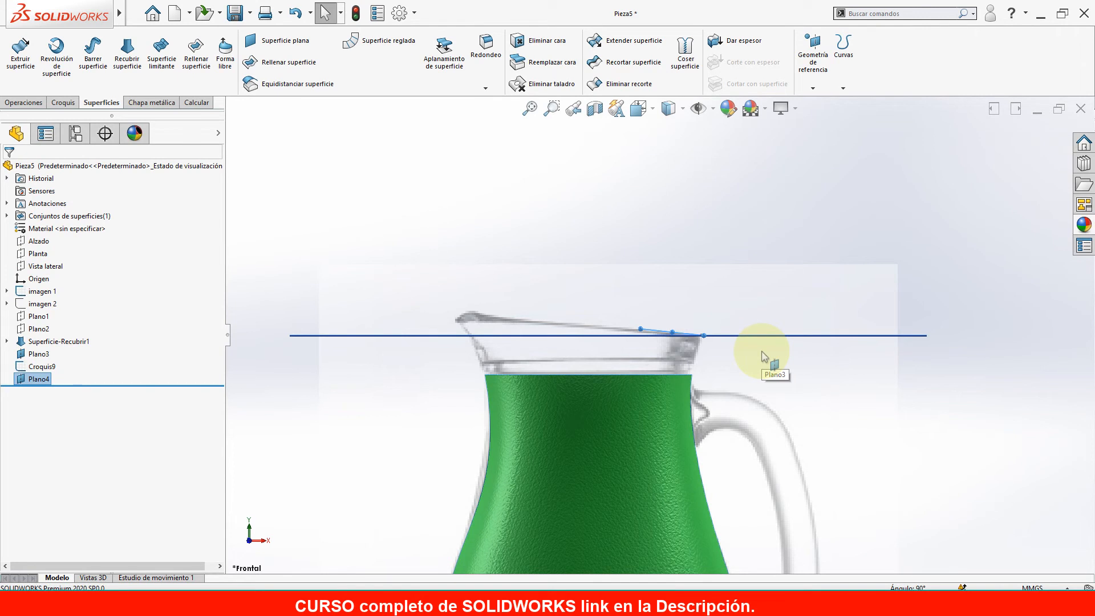
scroll(764, 356, up, 2)
middle_drag(837, 306, 876, 373)
click(800, 320)
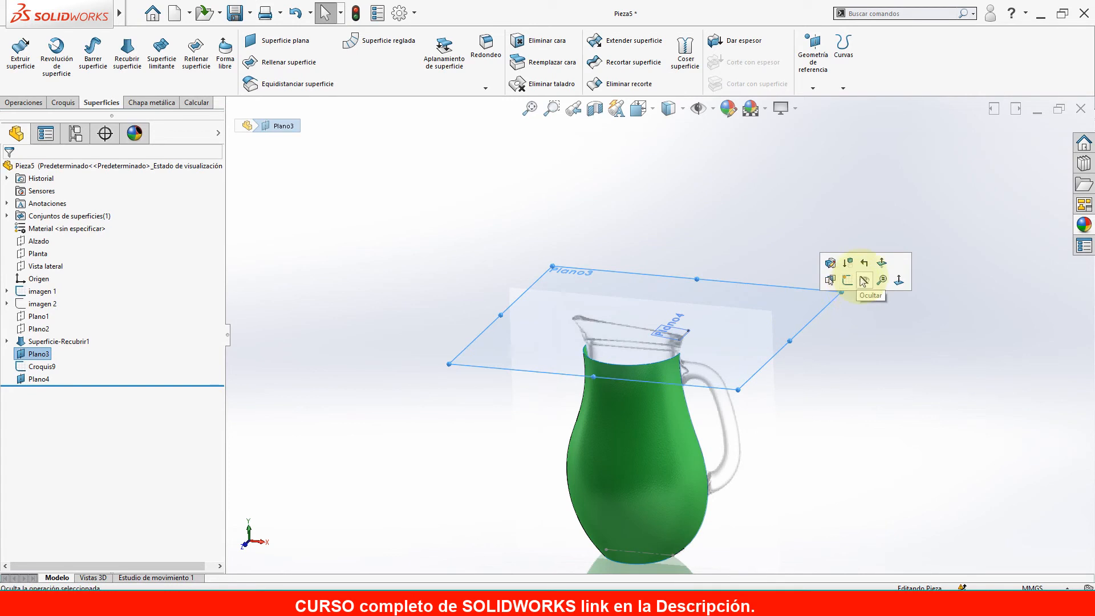
click(863, 280)
Enlarge the displayed boundary of Plano4 until it extends past both ends of the jug's rim.
scroll(679, 322, down, 3)
click(649, 341)
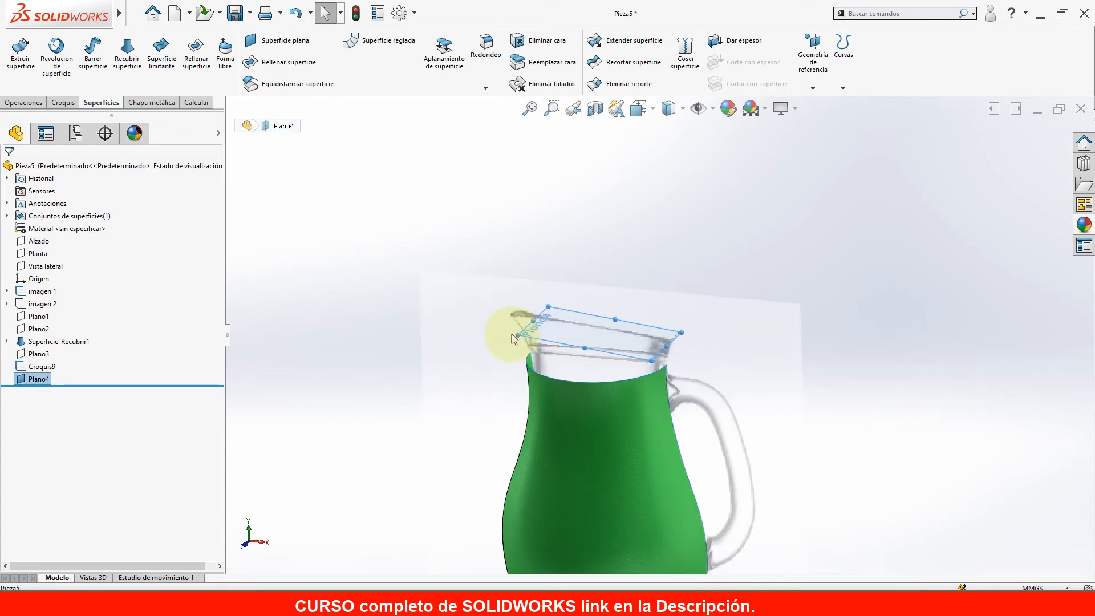
drag(682, 332, 773, 316)
click(790, 322)
middle_drag(677, 371, 557, 306)
Start a sketch on Plano4 and draw a construction line about 78.3 mm long from the spout tip to the handle-side rim corner.
click(512, 271)
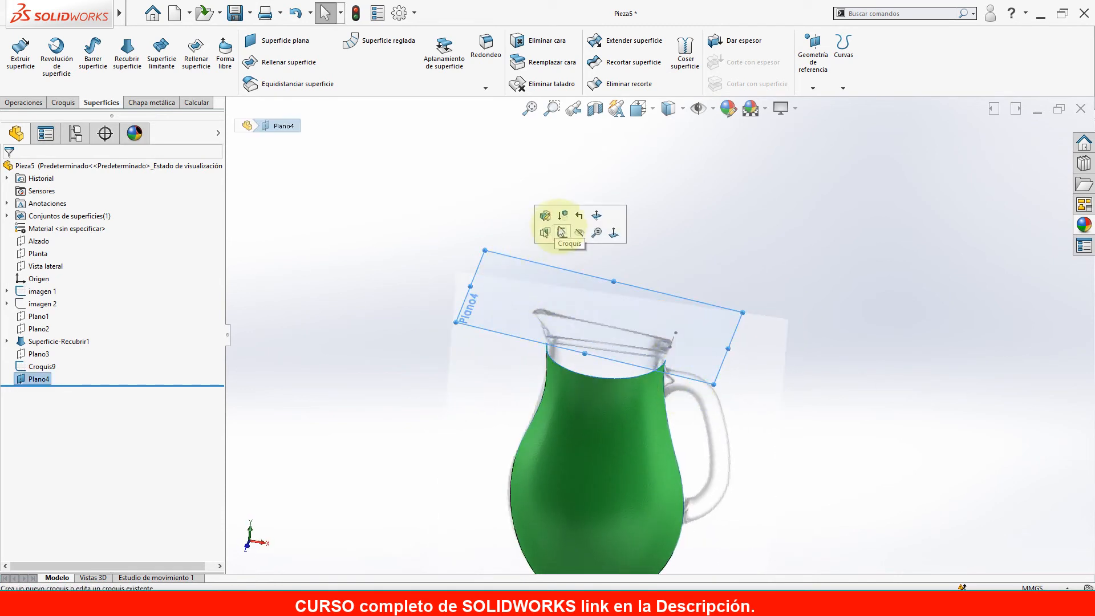
click(561, 235)
mouse_move(659, 362)
middle_down()
mouse_move(655, 332)
mouse_move(633, 319)
middle_up()
right_drag(701, 209, 703, 210)
key(s)
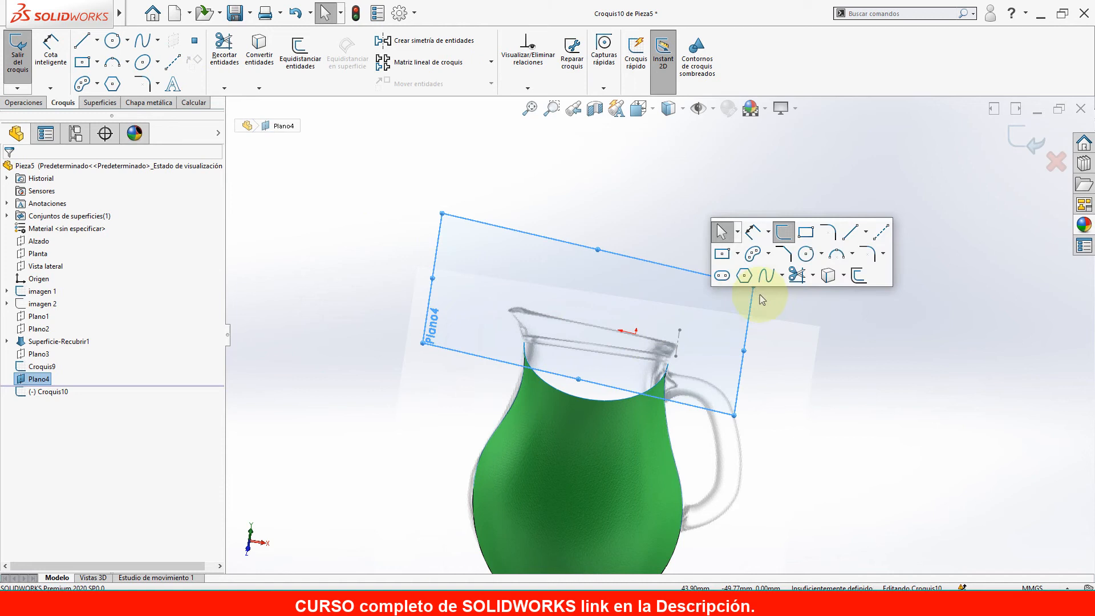
click(880, 232)
scroll(728, 313, down, 5)
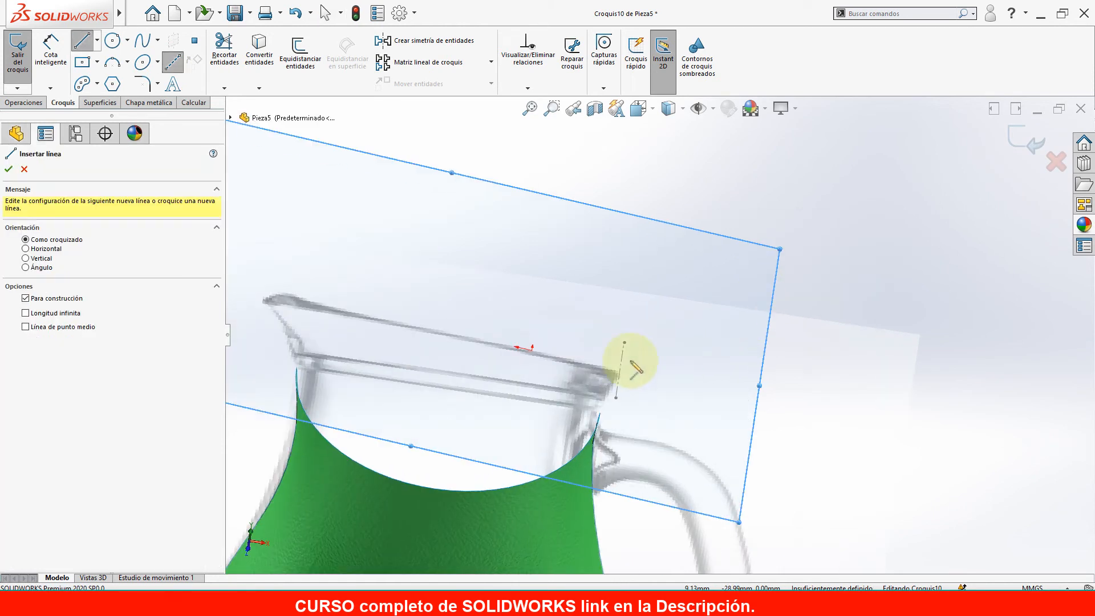
click(276, 294)
click(620, 371)
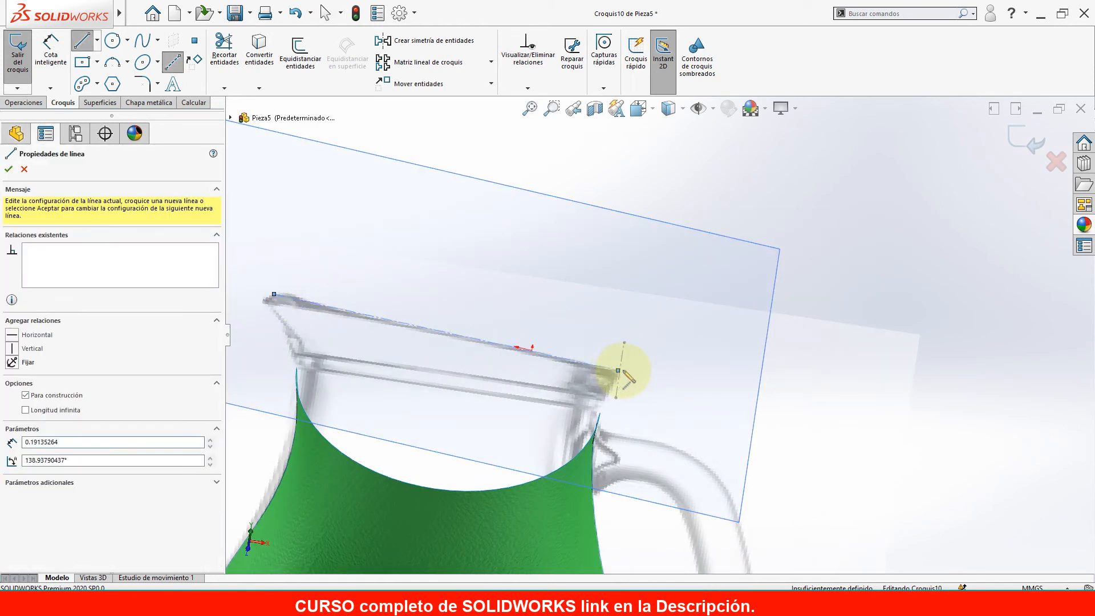
key(Escape)
Make the rim construction line collinear with the construction line of the imagen 1 sketch.
scroll(636, 378, down, 2)
mouse_move(637, 381)
middle_down()
mouse_move(530, 357)
mouse_move(530, 337)
mouse_move(541, 360)
mouse_move(542, 347)
mouse_move(576, 378)
middle_up()
scroll(570, 344, down, 2)
scroll(571, 344, down, 3)
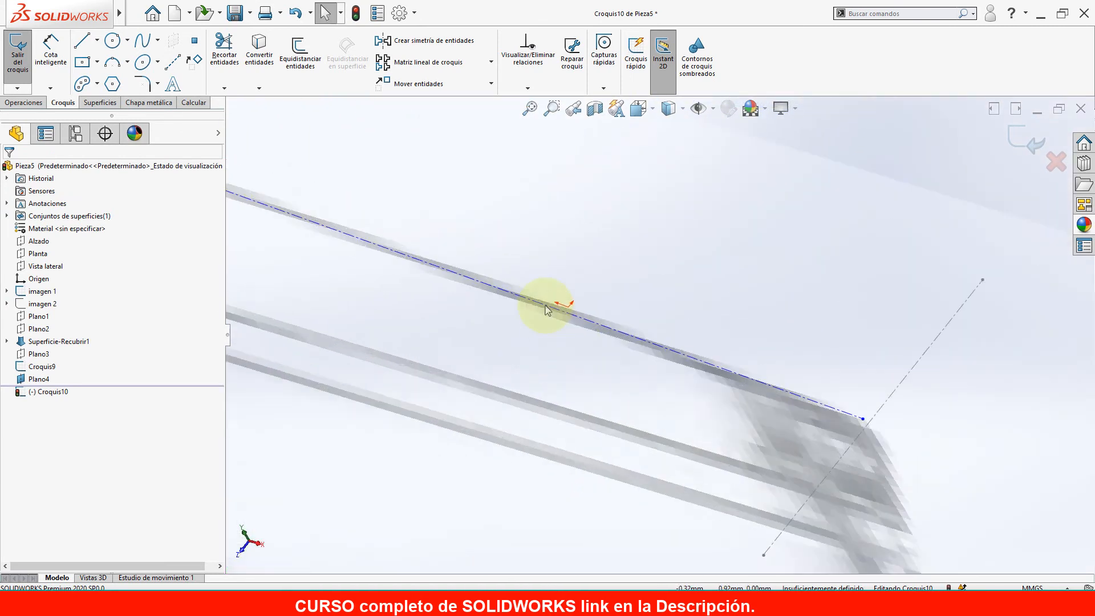
click(548, 297)
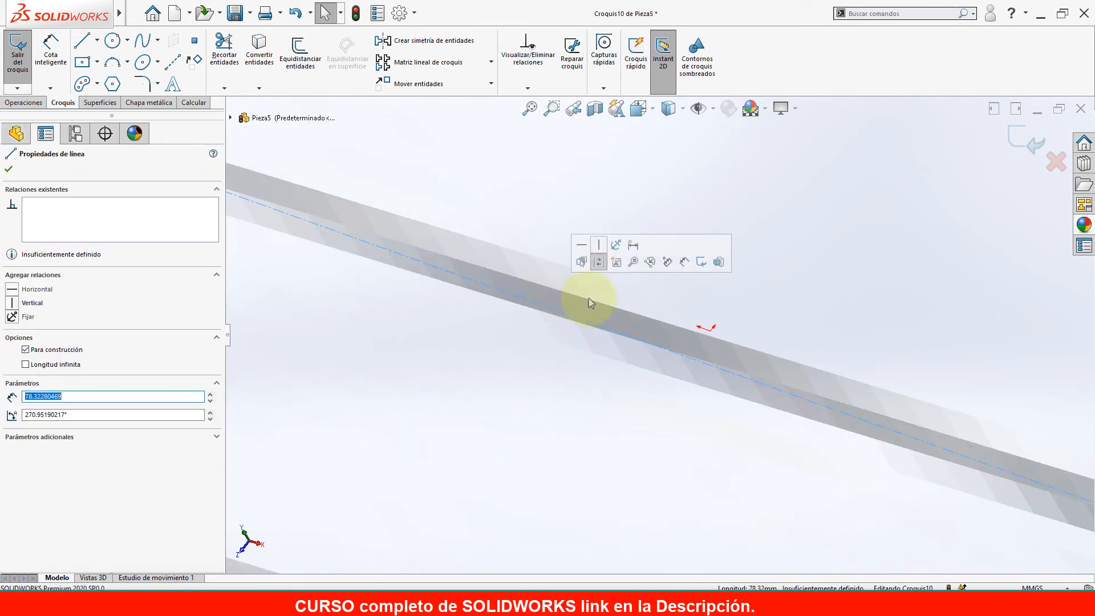
key(Escape)
scroll(611, 325, up, 5)
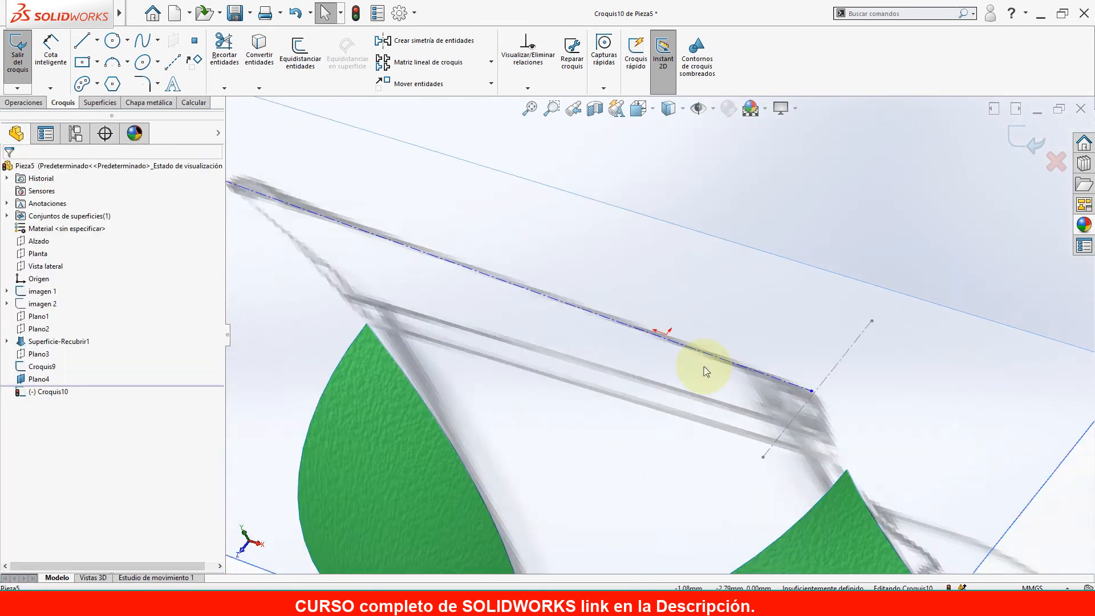
scroll(712, 358, down, 10)
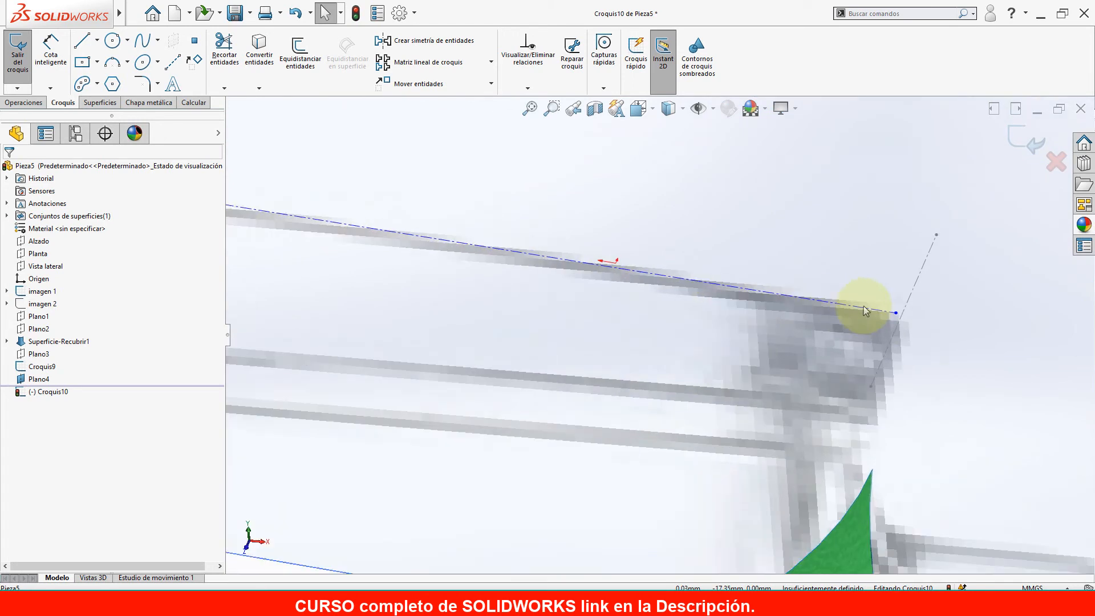
key(space)
click(644, 206)
click(639, 186)
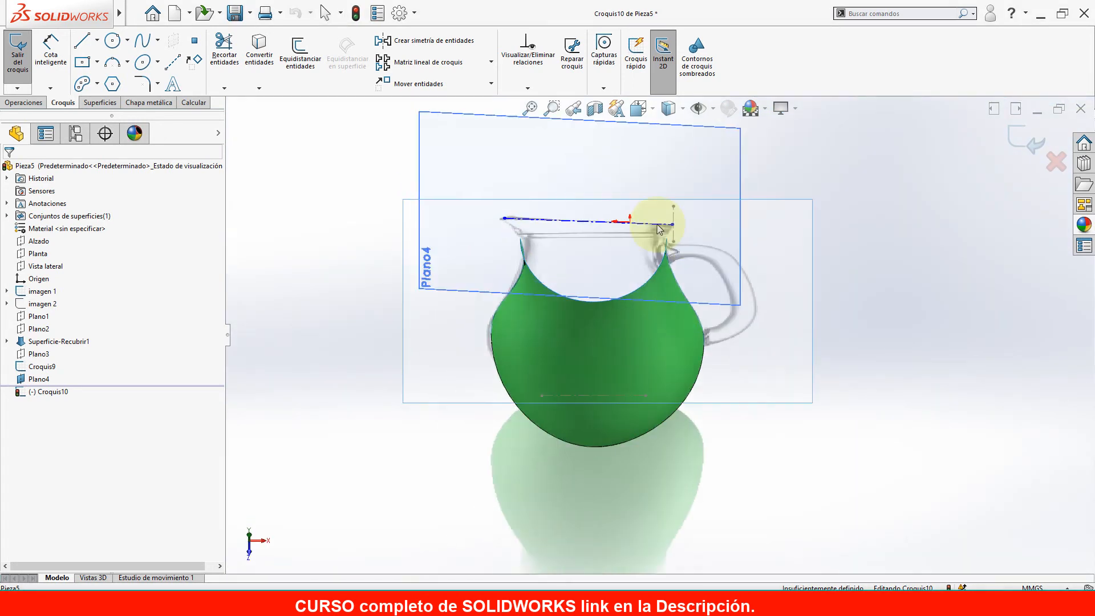
scroll(656, 342, down, 4)
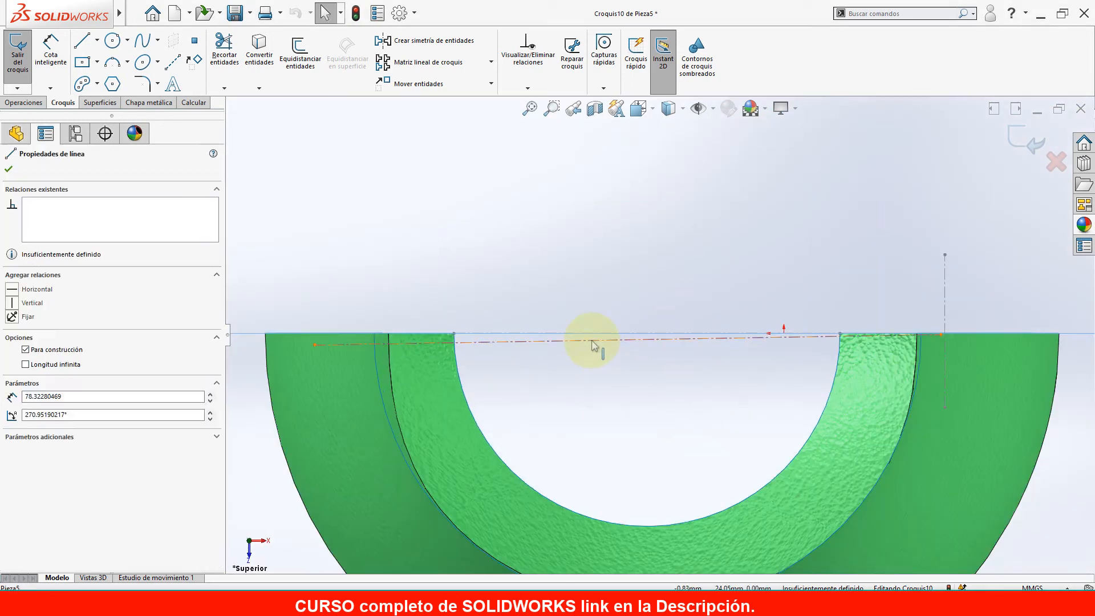
click(593, 342)
scroll(621, 338, down, 3)
ctrl+click(627, 346)
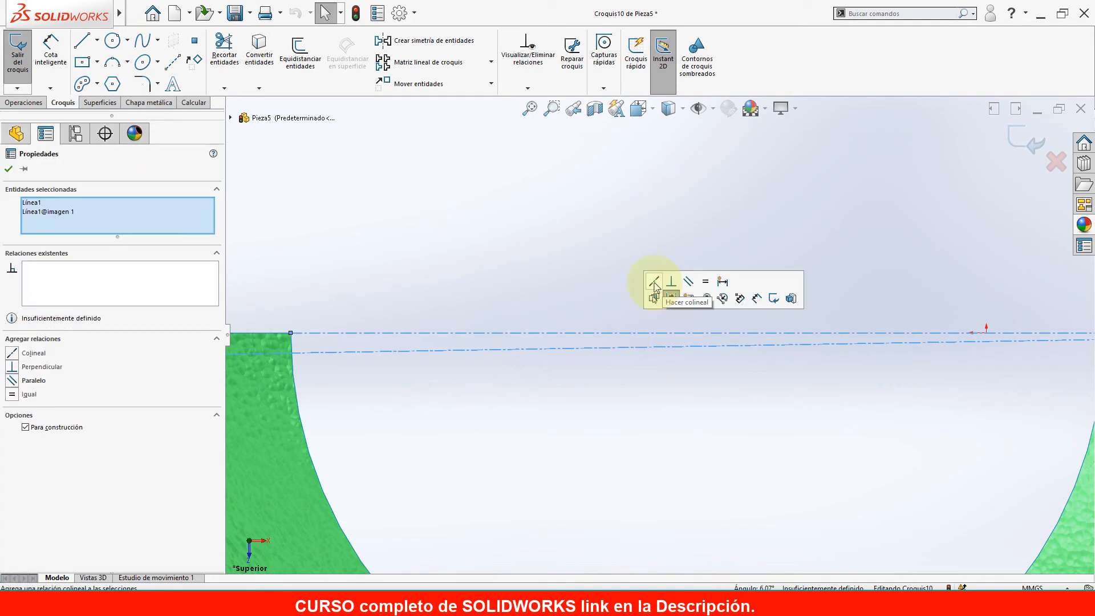
click(655, 287)
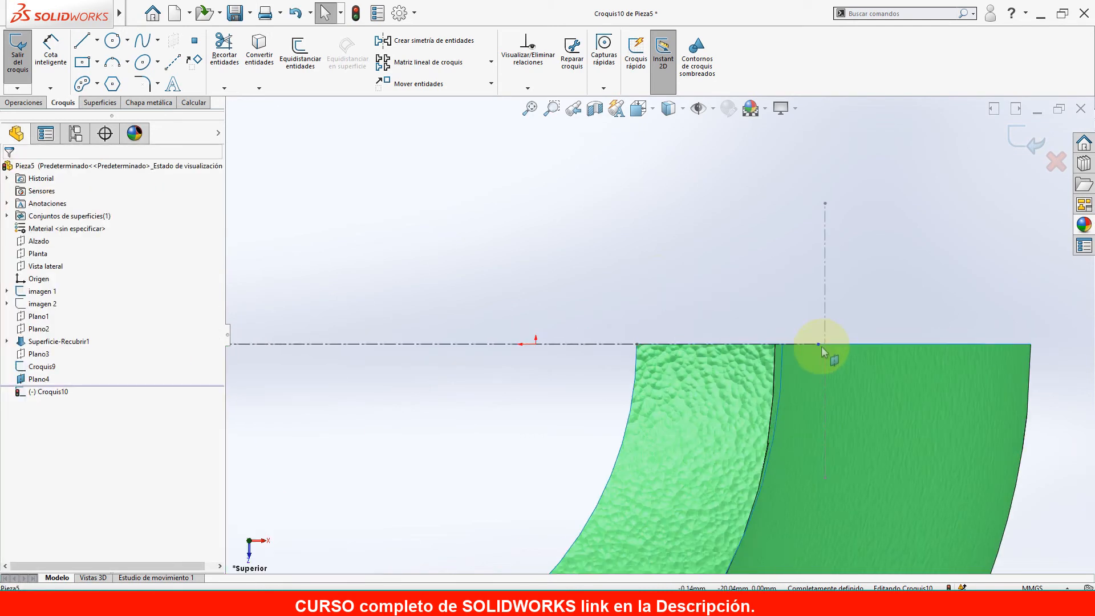
Make the handle-side endpoint of the rim line coincident with the vertical construction line of Croquis9.
click(818, 344)
ctrl+click(825, 337)
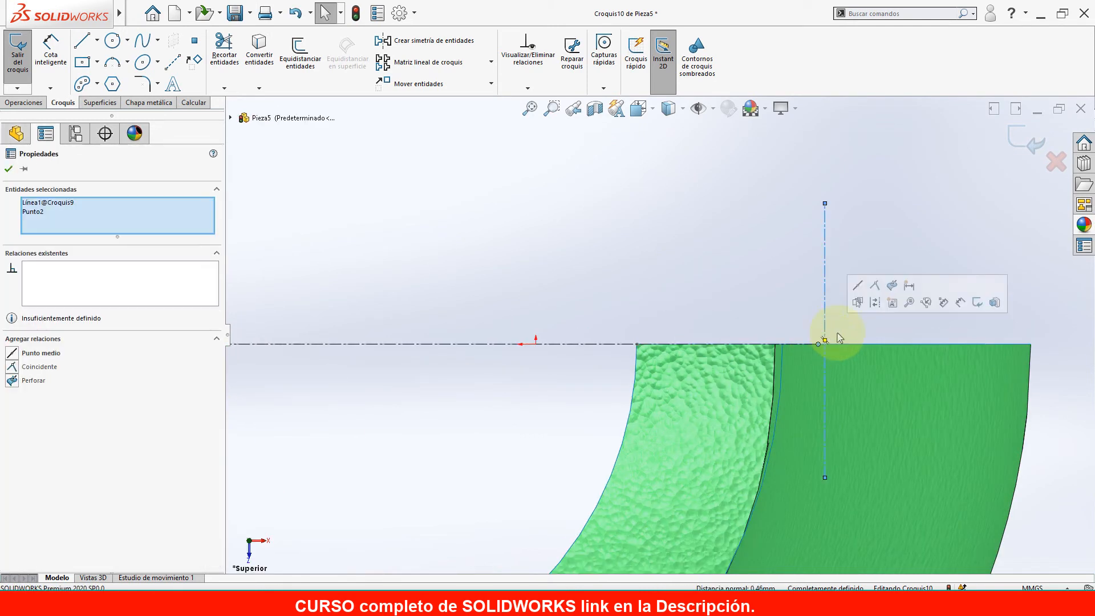
click(875, 287)
Move the free end of the rim construction line out to the spout tip in the reference image.
scroll(777, 371, down, 5)
middle_drag(777, 371, 682, 261)
scroll(679, 268, up, 5)
scroll(651, 305, down, 5)
middle_drag(654, 307, 638, 242)
scroll(634, 241, up, 4)
scroll(627, 244, down, 8)
drag(430, 289, 417, 285)
Dimension the rim construction line 80 mm long and exit the sketch.
right_drag(346, 350, 356, 299)
click(504, 302)
click(538, 267)
text(80)
key(Return)
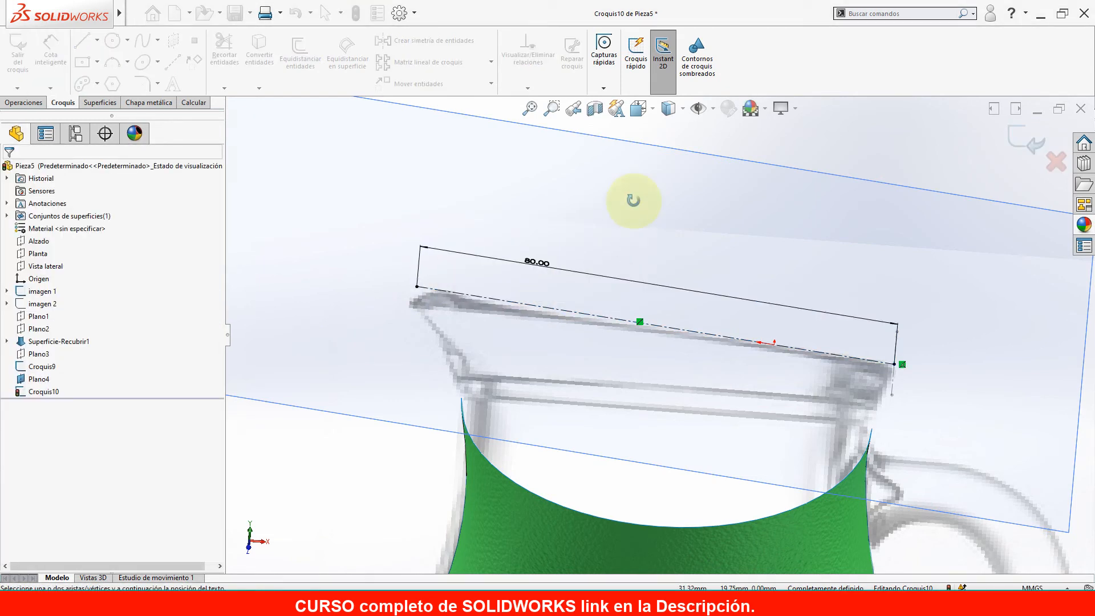
middle_drag(638, 224, 650, 199)
scroll(682, 277, up, 3)
key(Escape)
scroll(684, 327, up, 1)
mouse_move(704, 338)
middle_down()
mouse_move(727, 293)
mouse_move(701, 351)
middle_up()
scroll(782, 372, up, 2)
click(777, 365)
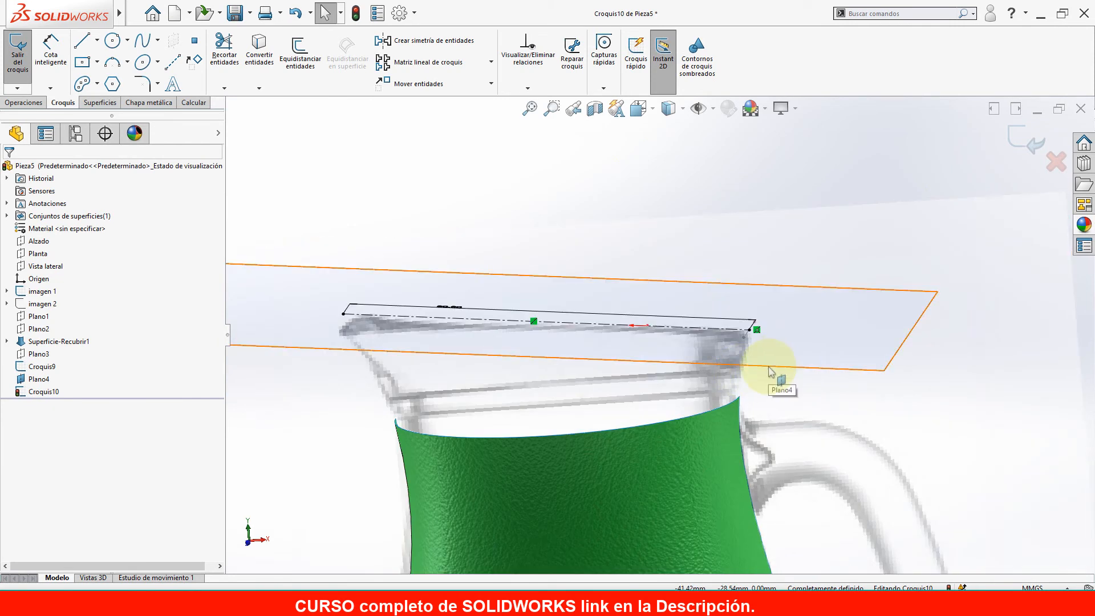
mouse_move(770, 374)
middle_down()
mouse_move(652, 420)
mouse_move(581, 296)
mouse_move(660, 296)
mouse_move(613, 329)
middle_up()
scroll(613, 330, down, 3)
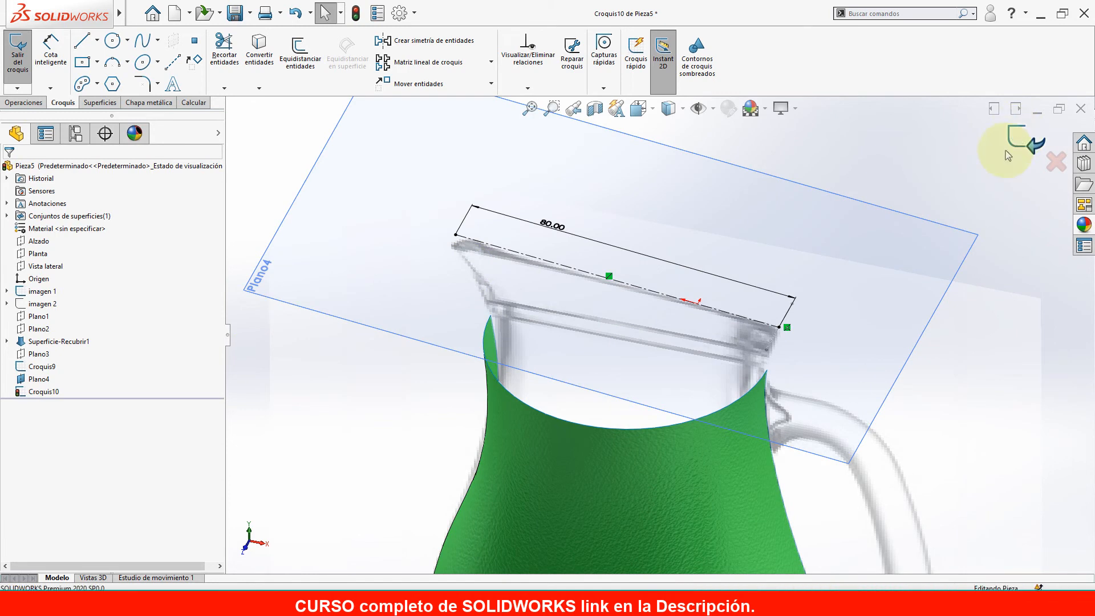
click(1020, 139)
scroll(886, 319, up, 4)
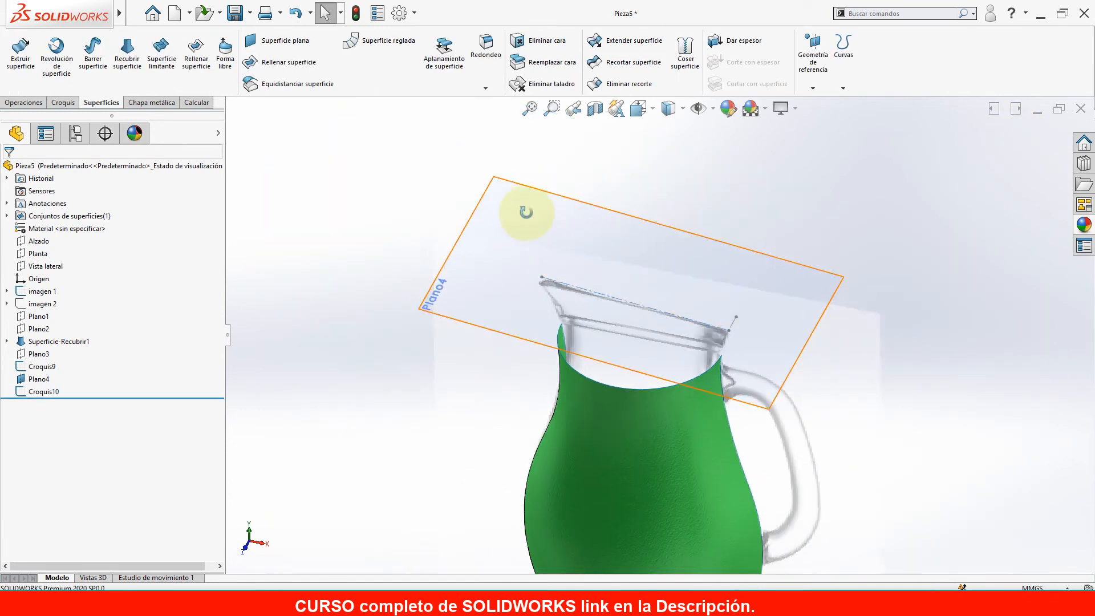
middle_drag(530, 226, 564, 220)
click(54, 391)
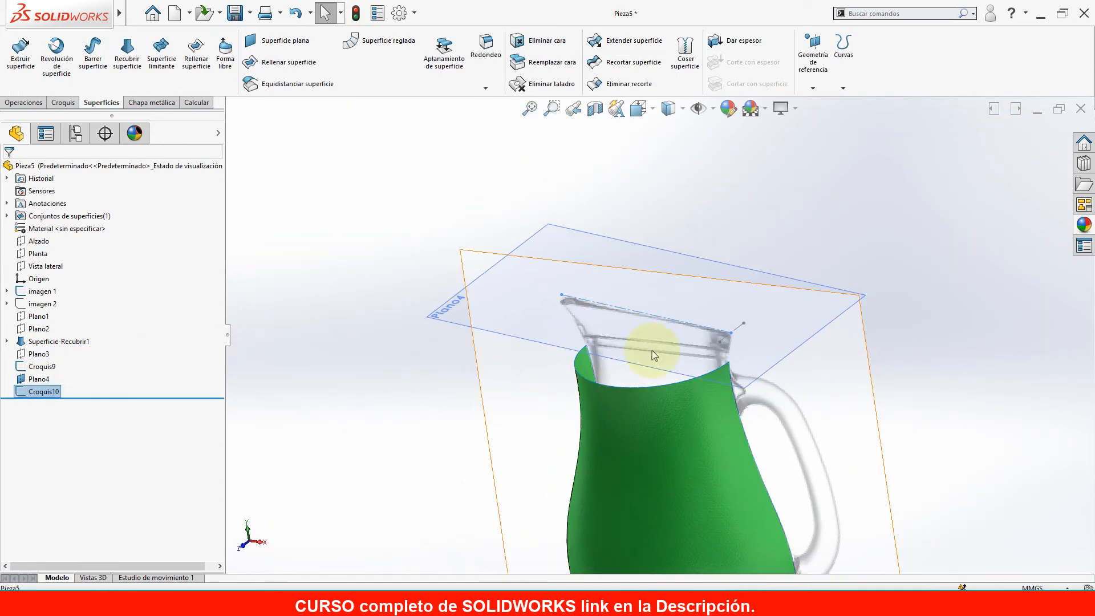
scroll(732, 328, down, 3)
scroll(481, 271, up, 4)
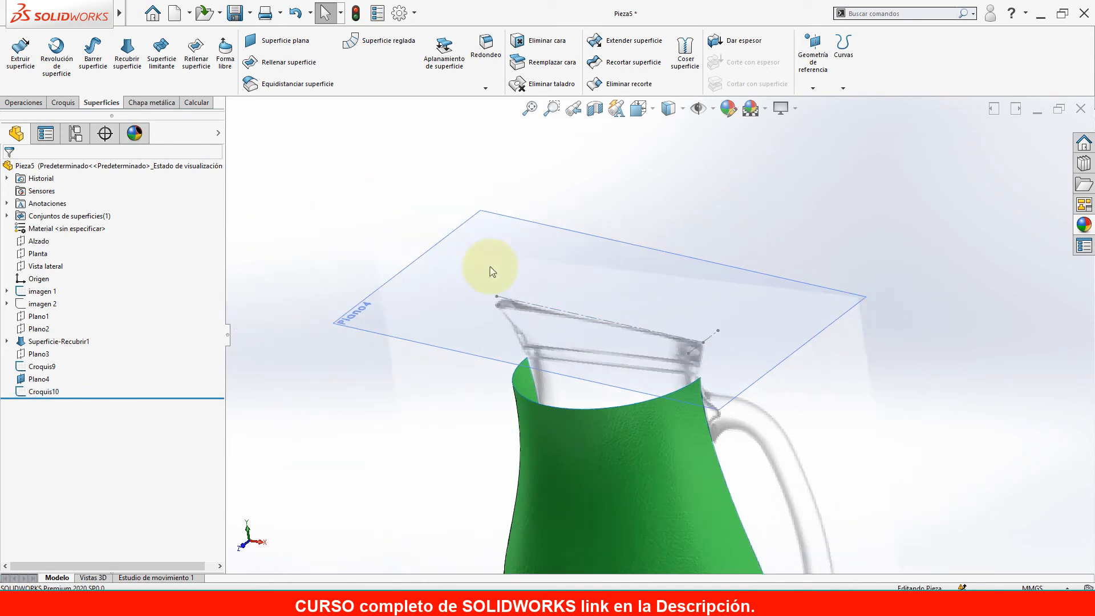
Start a sketch on Plano4 and draw a three-point arc between the spout-tip and handle-side ends of the rim construction line.
click(575, 255)
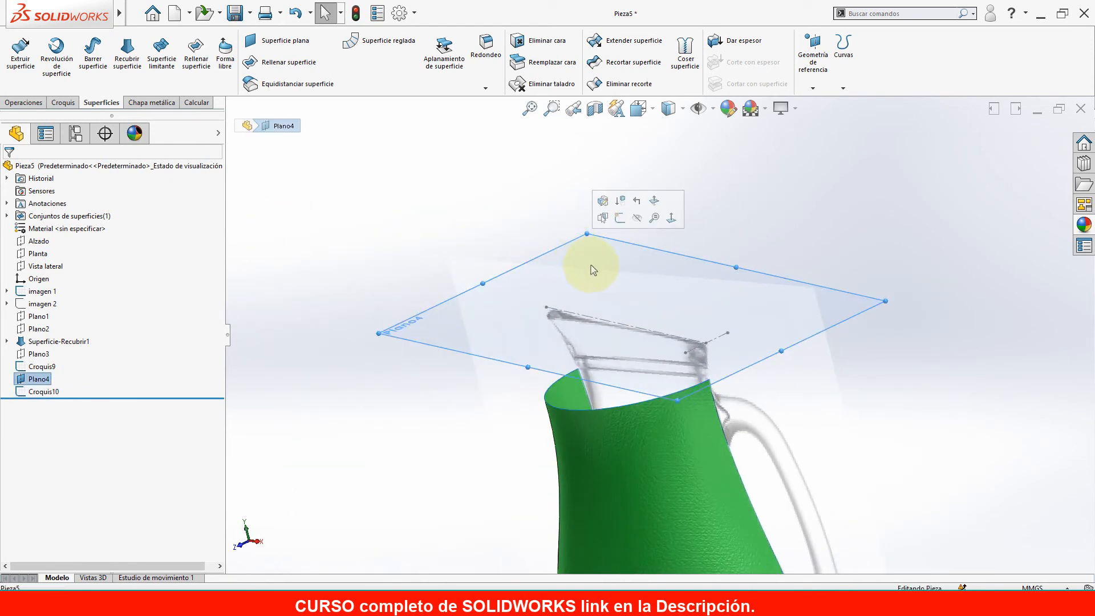
right_click(45, 381)
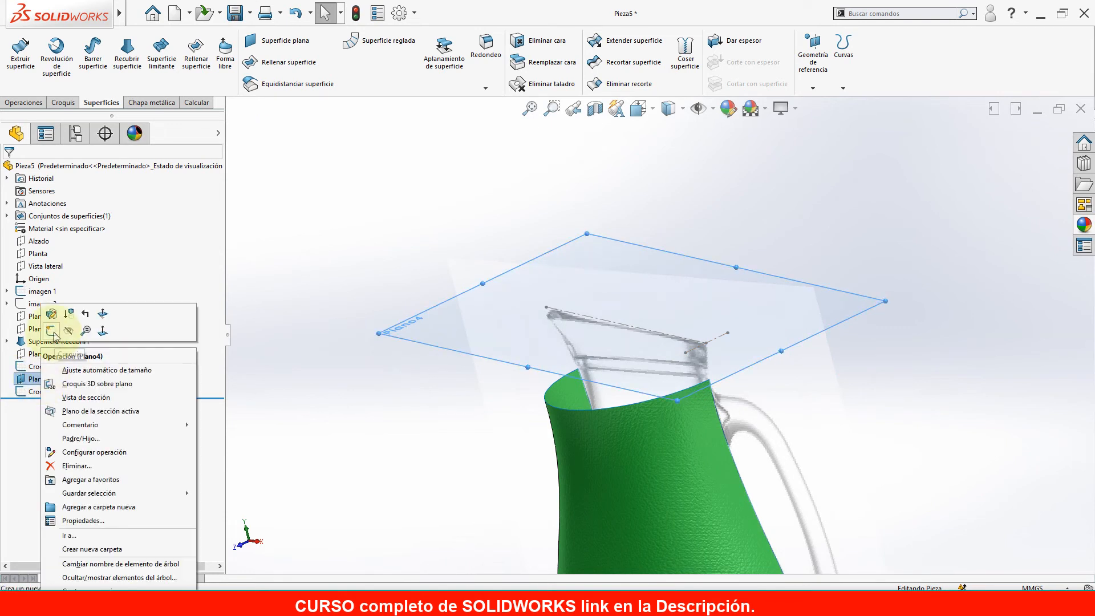
click(51, 331)
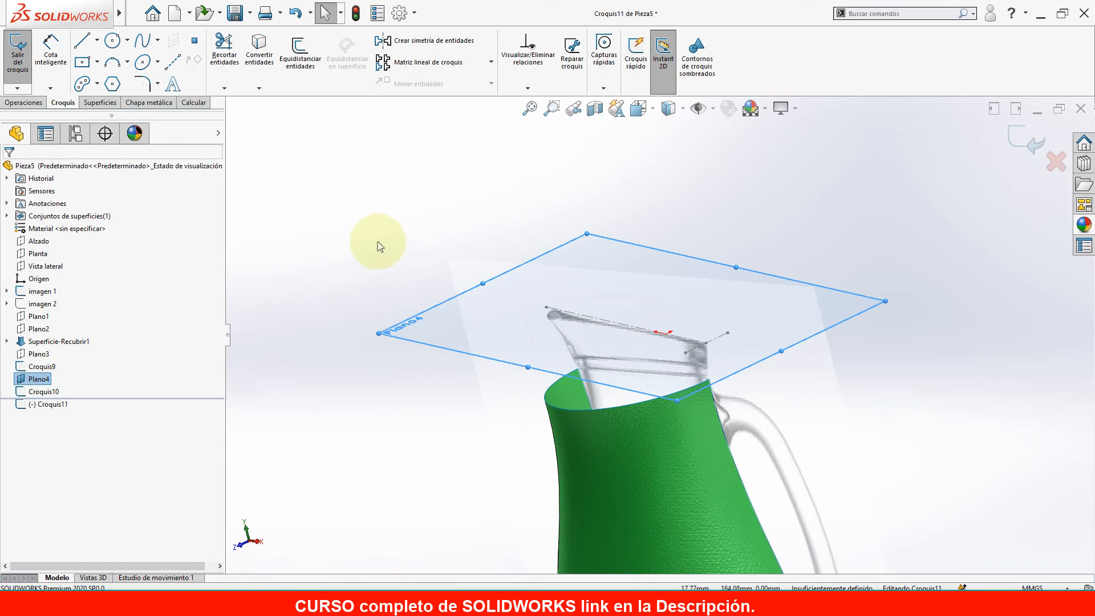
click(113, 64)
scroll(598, 318, down, 4)
scroll(694, 335, up, 2)
scroll(704, 342, up, 1)
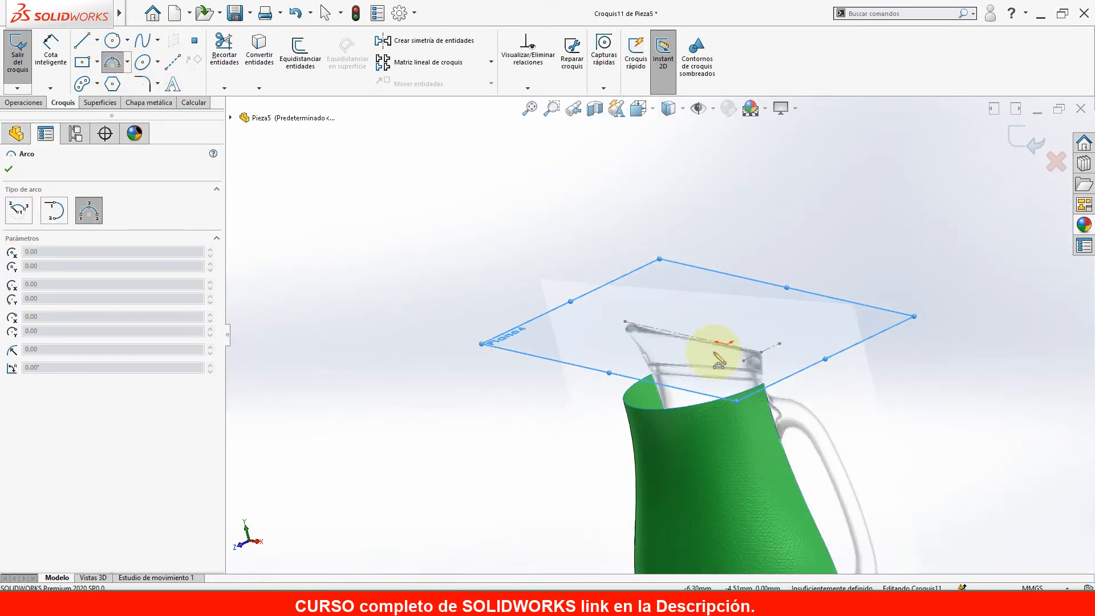
scroll(617, 337, down, 3)
click(552, 301)
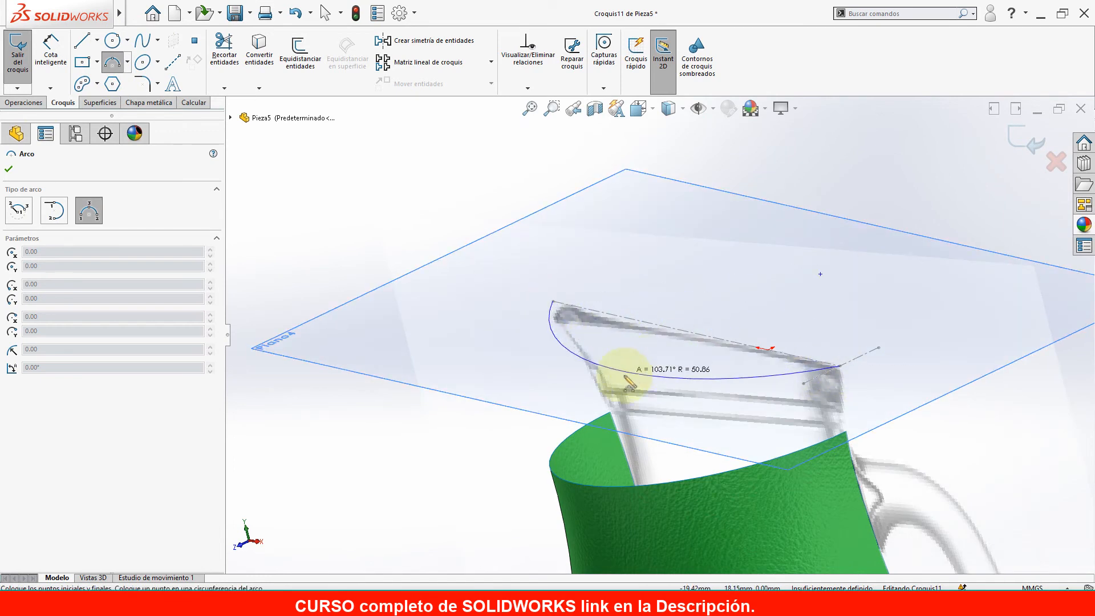
click(606, 392)
scroll(673, 338, down, 1)
key(Escape)
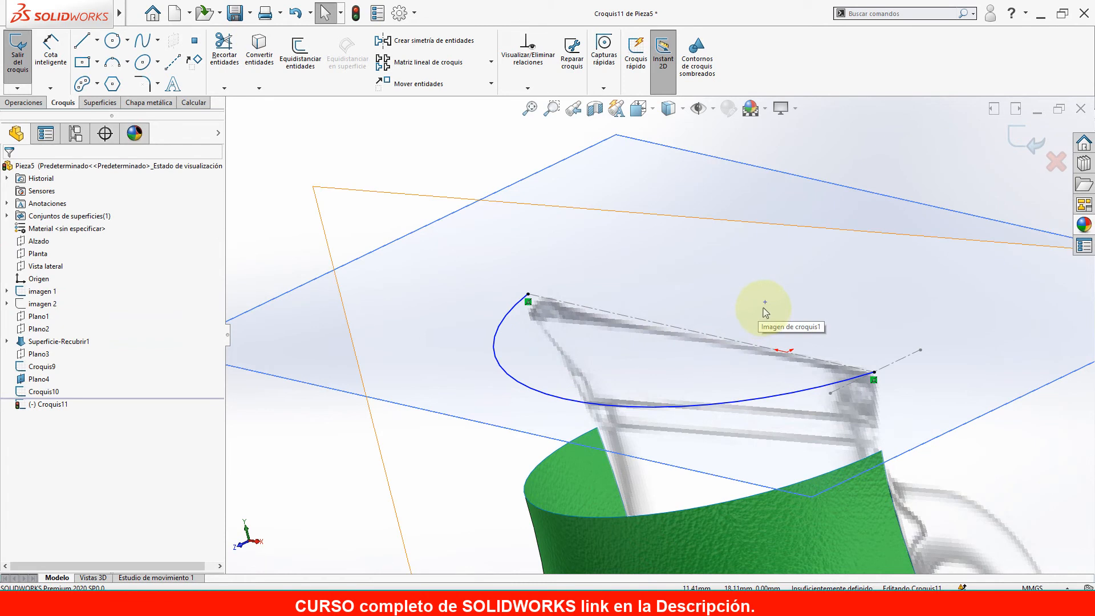
Make the arc's centre coincident with the rim construction line and exit the sketch.
click(764, 302)
ctrl+click(709, 340)
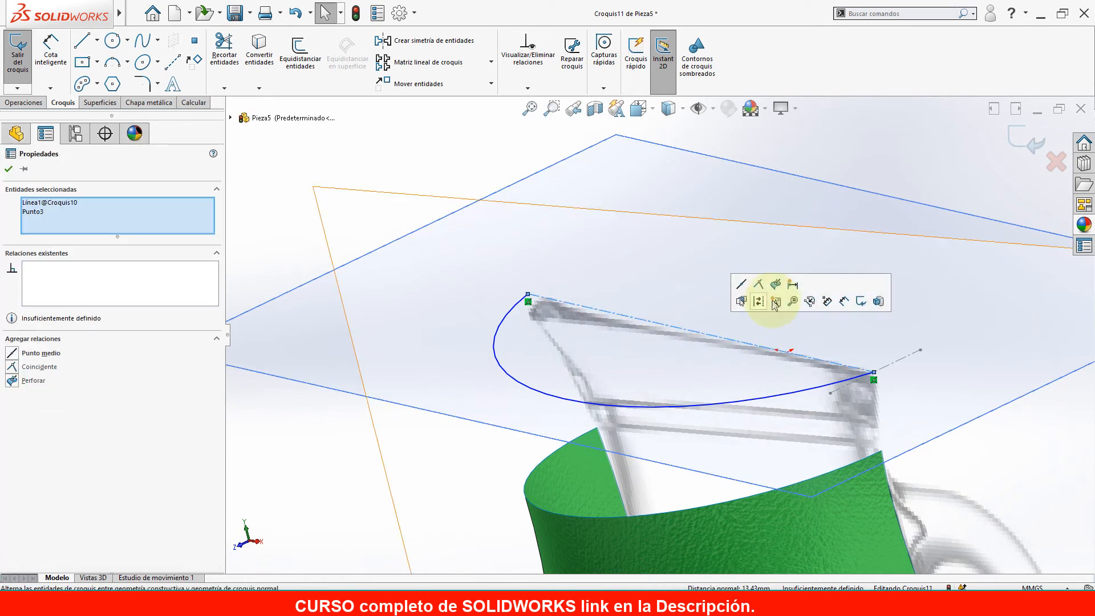
click(759, 287)
mouse_move(758, 307)
middle_down()
mouse_move(772, 357)
mouse_move(748, 298)
mouse_move(750, 333)
mouse_move(802, 454)
mouse_move(576, 310)
mouse_move(657, 387)
mouse_move(684, 367)
middle_up()
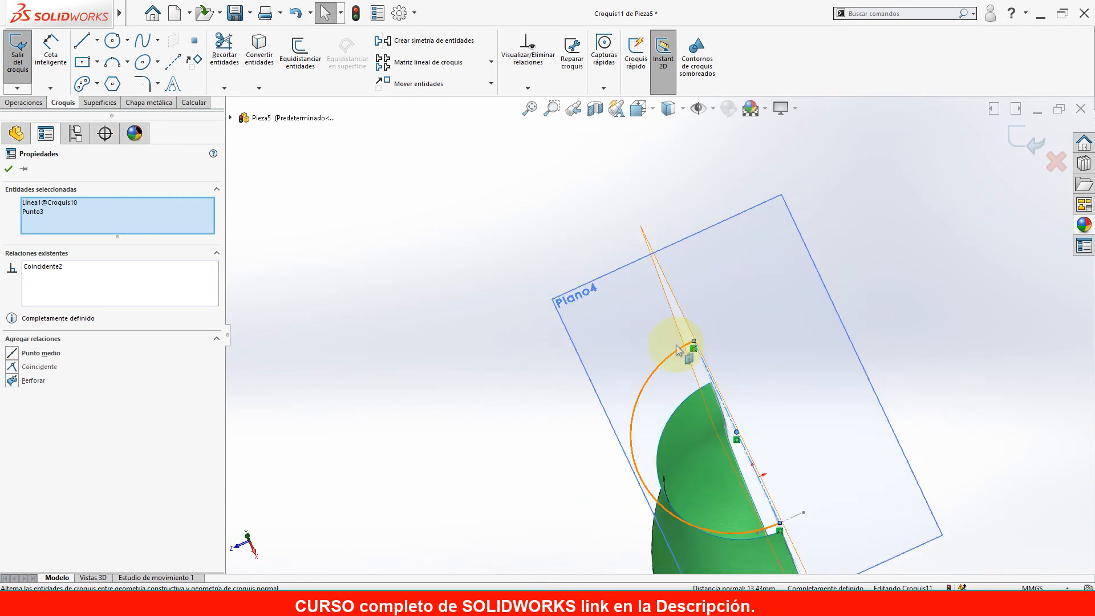
mouse_move(628, 433)
middle_down()
mouse_move(733, 440)
mouse_move(665, 445)
mouse_move(655, 391)
mouse_move(693, 356)
middle_up()
scroll(694, 356, down, 3)
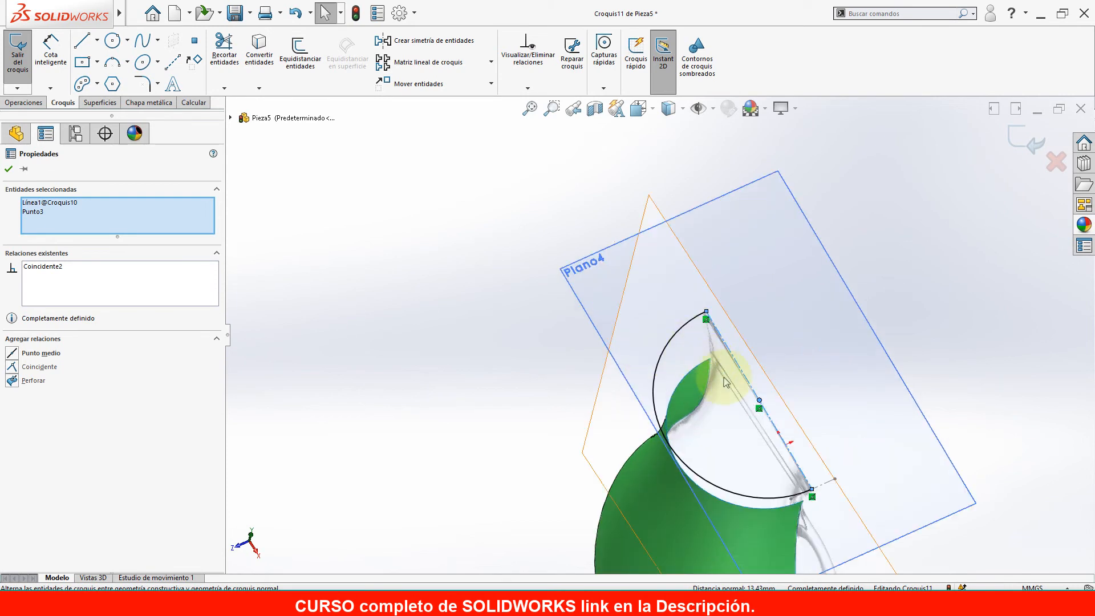
scroll(716, 367, up, 4)
scroll(692, 357, down, 4)
mouse_move(696, 357)
middle_down()
mouse_move(725, 283)
mouse_move(777, 215)
mouse_move(809, 234)
mouse_move(875, 237)
mouse_move(853, 249)
mouse_move(762, 239)
mouse_move(779, 269)
mouse_move(1038, 177)
middle_up()
key(Escape)
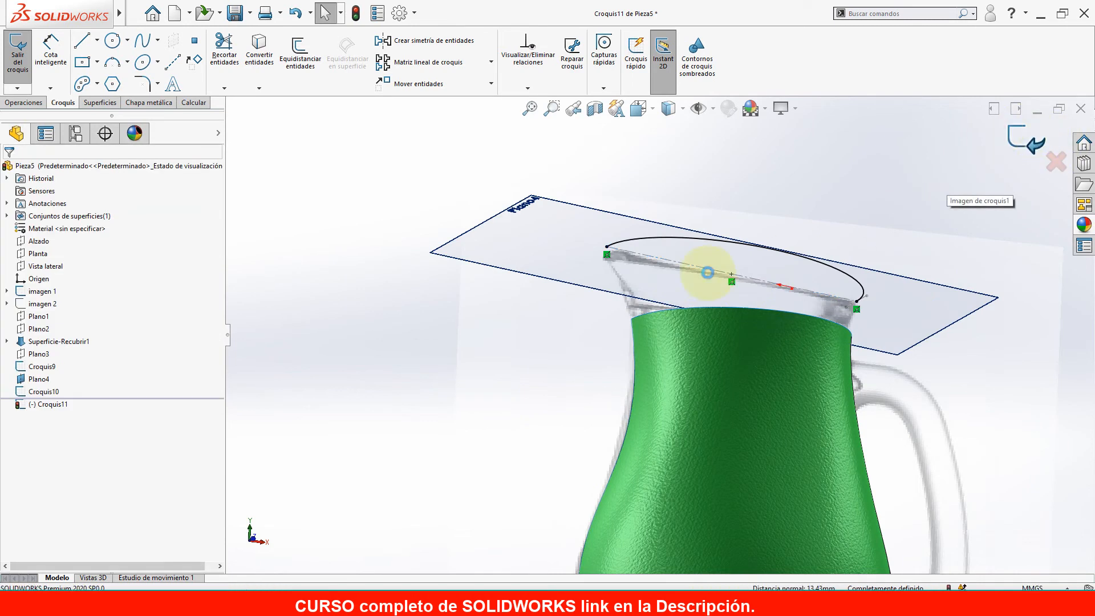
Examine the rim arc against the jug body and the reference image from several angles.
middle_drag(691, 273, 670, 249)
scroll(679, 335, up, 5)
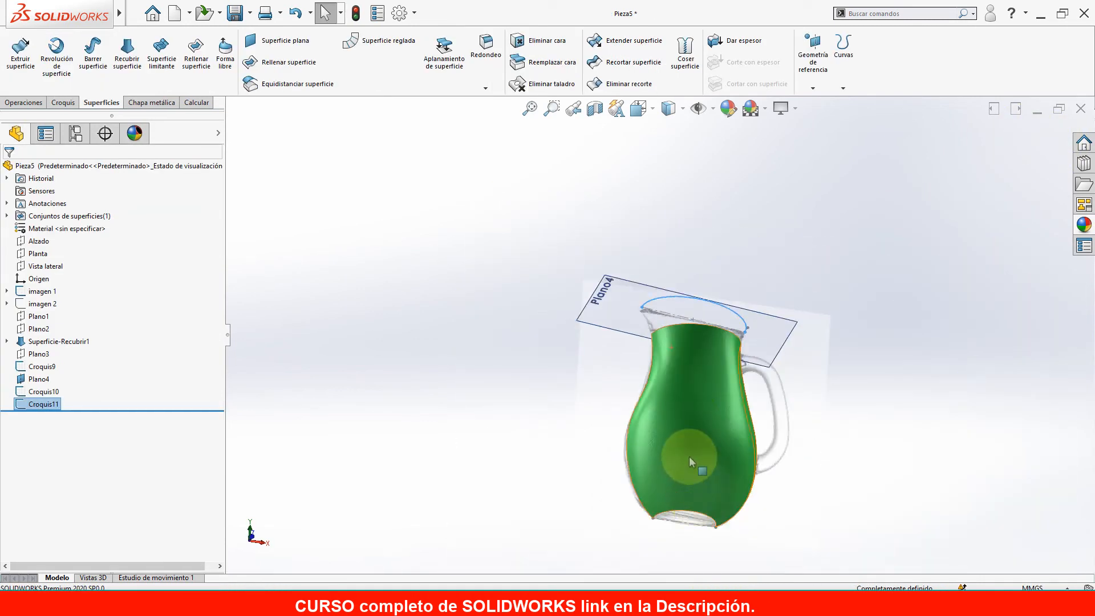
click(689, 412)
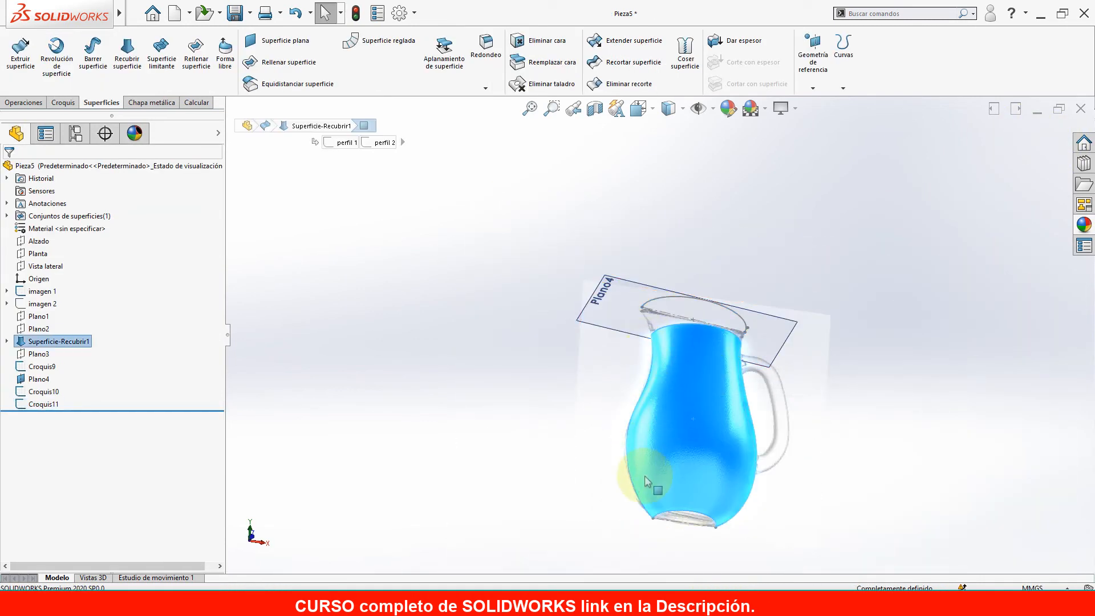
key(Escape)
scroll(690, 371, down, 5)
mouse_move(572, 201)
middle_down()
mouse_move(579, 252)
mouse_move(738, 293)
mouse_move(909, 293)
mouse_move(923, 251)
mouse_move(928, 270)
middle_up()
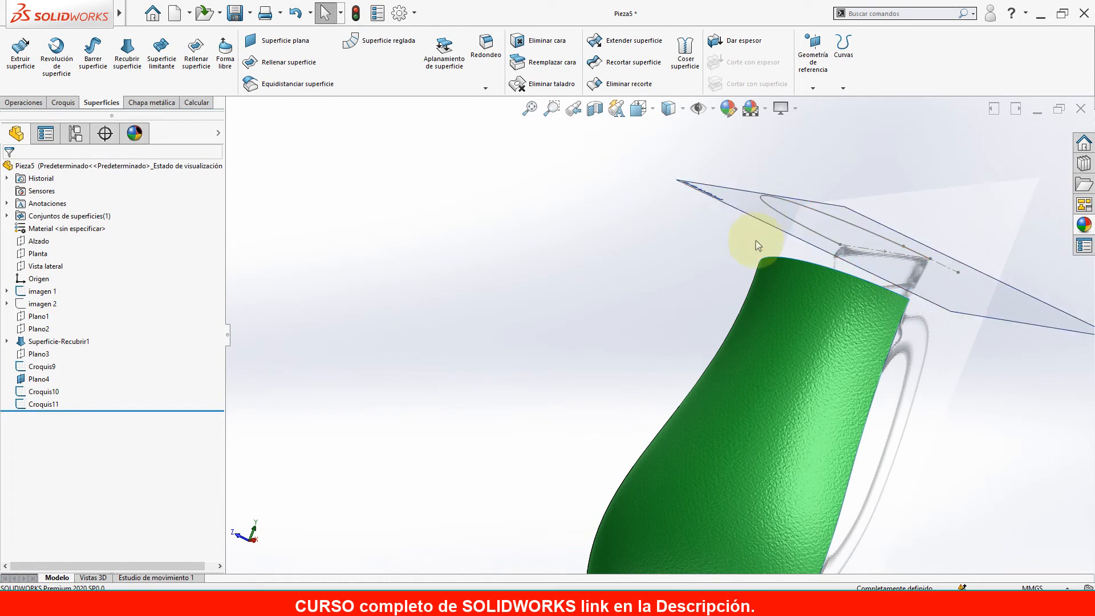
middle_drag(791, 253, 775, 300)
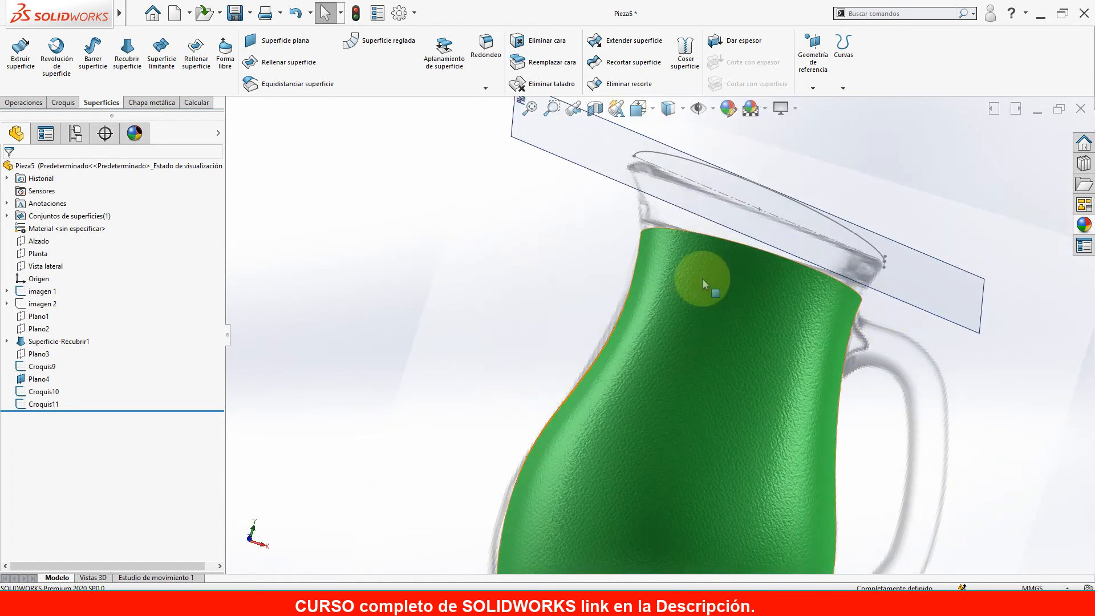
middle_drag(717, 249, 754, 312)
middle_drag(852, 279, 587, 300)
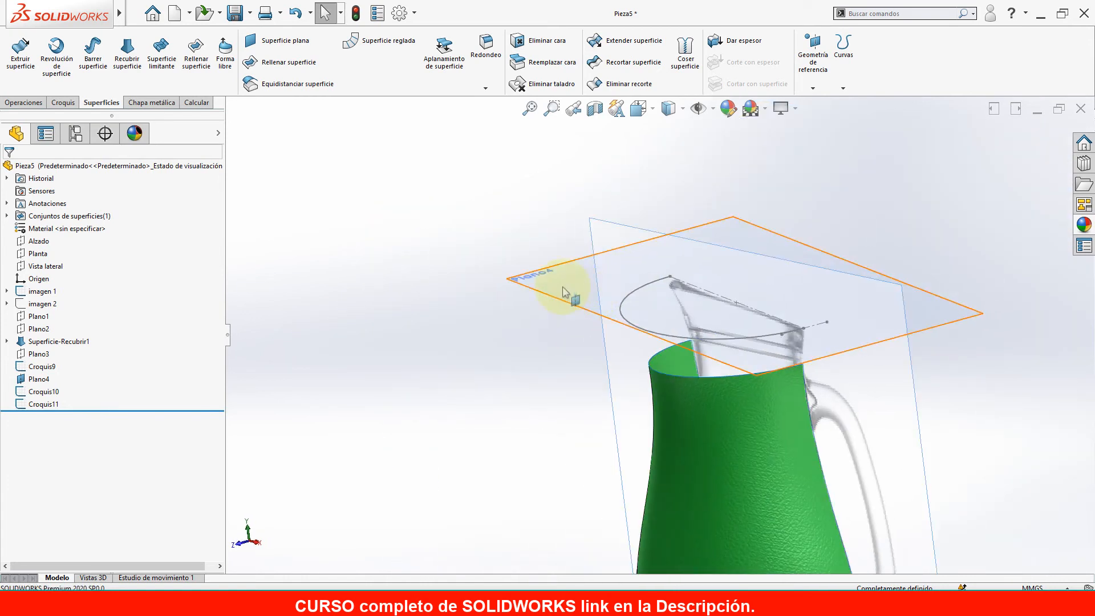
Hide the inclined plane Plano4.
click(537, 277)
click(600, 244)
middle_drag(666, 295, 707, 281)
Start a sketch on the Alzado plane and orient the view normal to it.
click(39, 242)
middle_drag(508, 310, 616, 342)
right_click(19, 242)
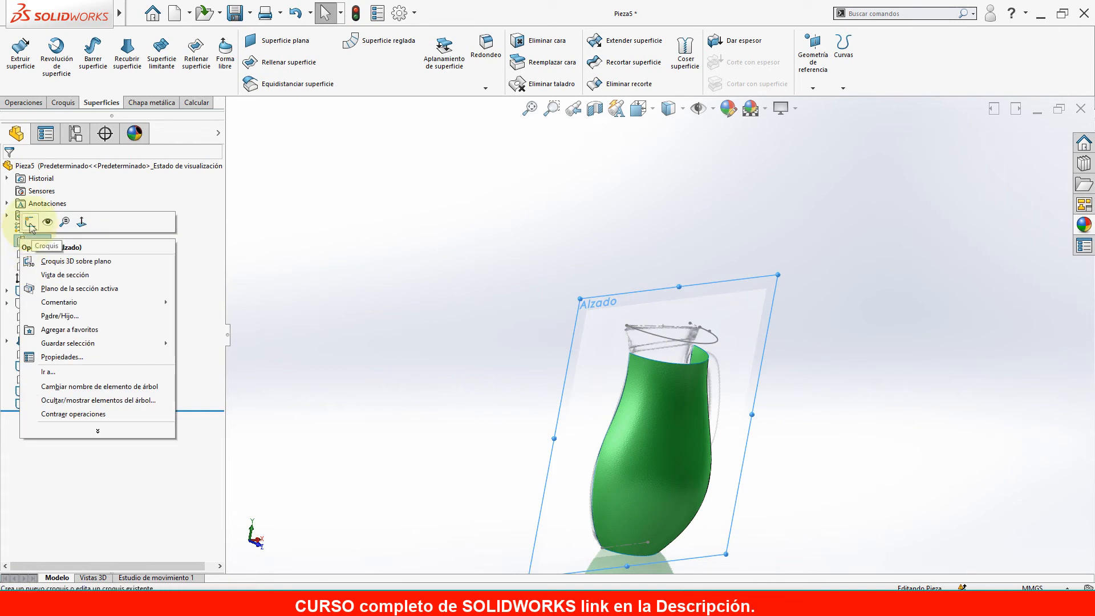
click(30, 224)
key(space)
click(820, 233)
key(space)
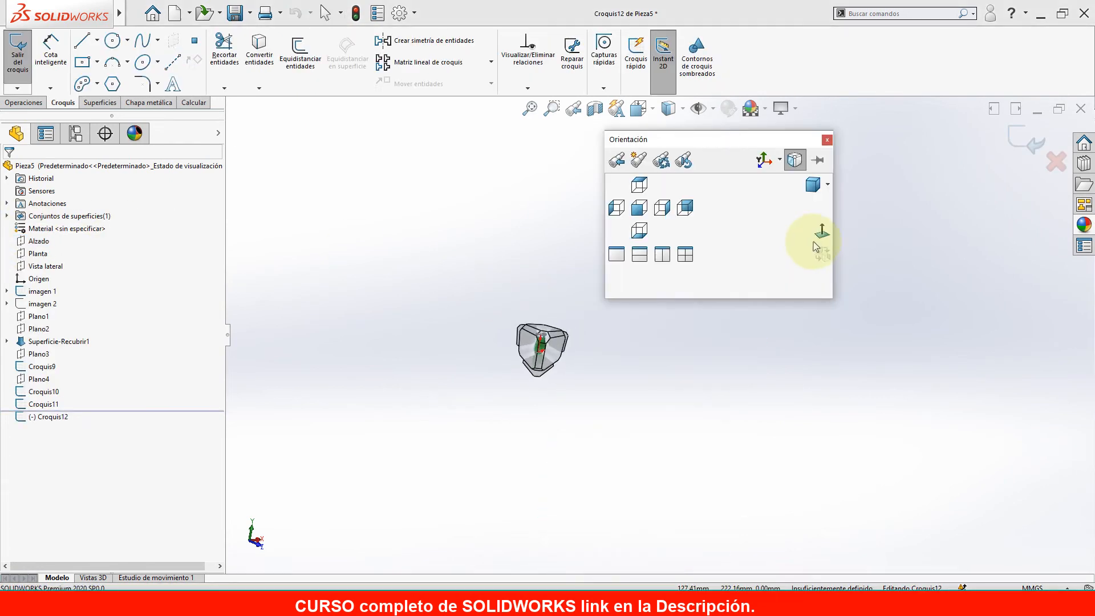
click(820, 233)
scroll(593, 216, down, 5)
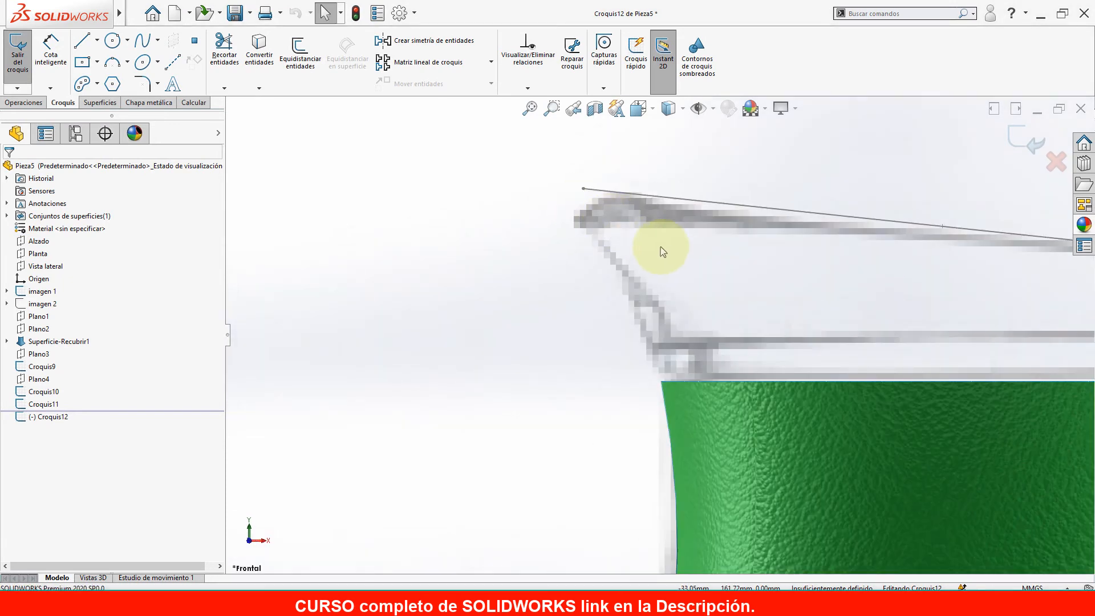
Draw a two-point spline from near the spout tip down to the spout-side corner of the body's upper edge.
click(140, 46)
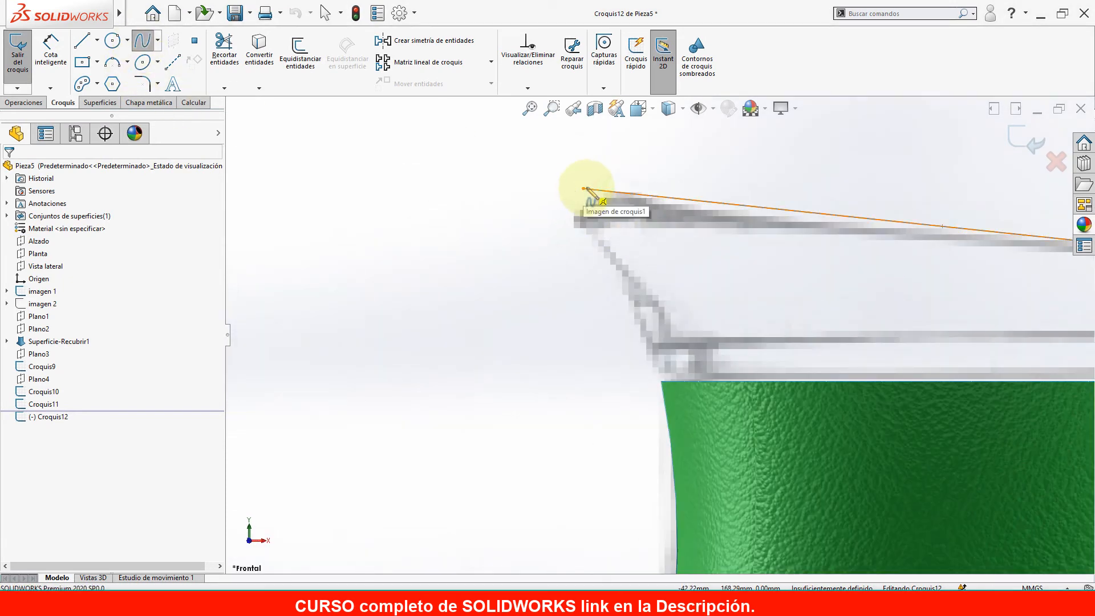
click(583, 189)
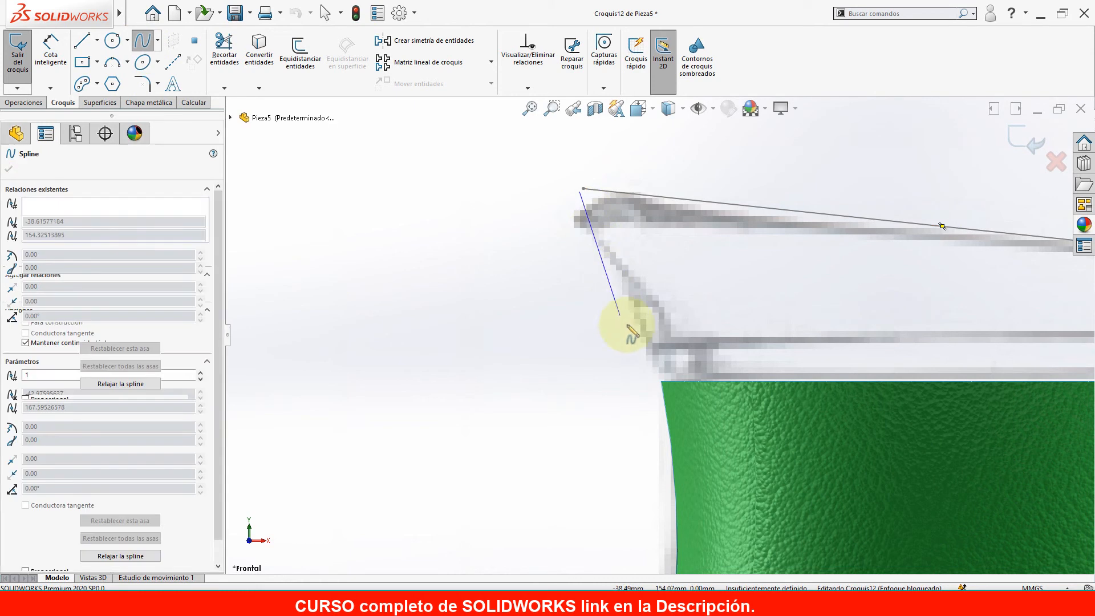
click(661, 381)
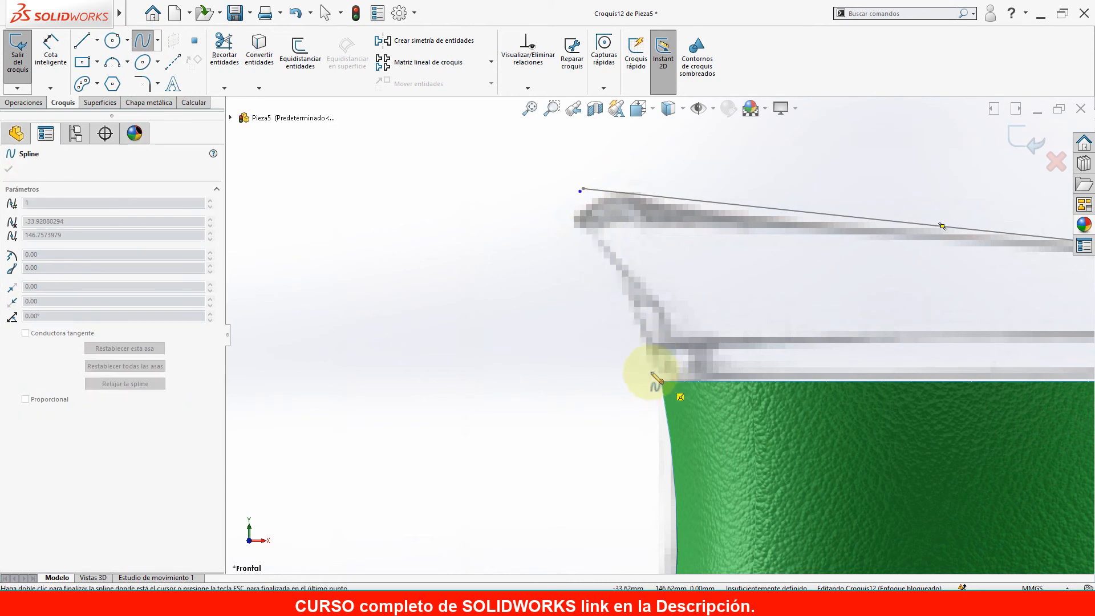
right_click(614, 351)
click(642, 361)
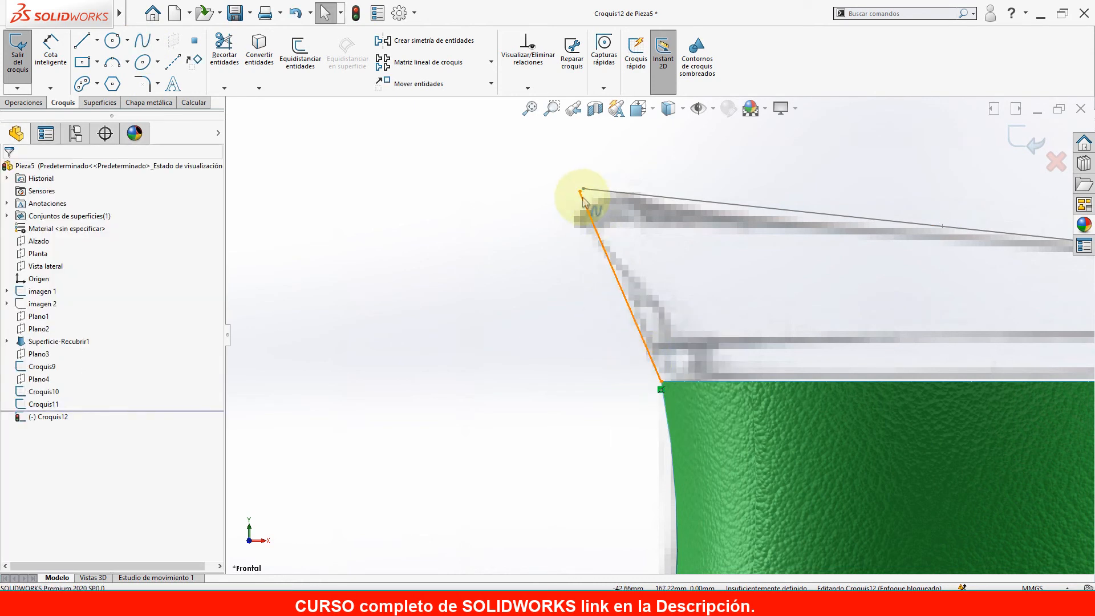
Make the spline's upper end coincident with the spout-side endpoint of the rim construction line.
click(581, 192)
ctrl+click(583, 190)
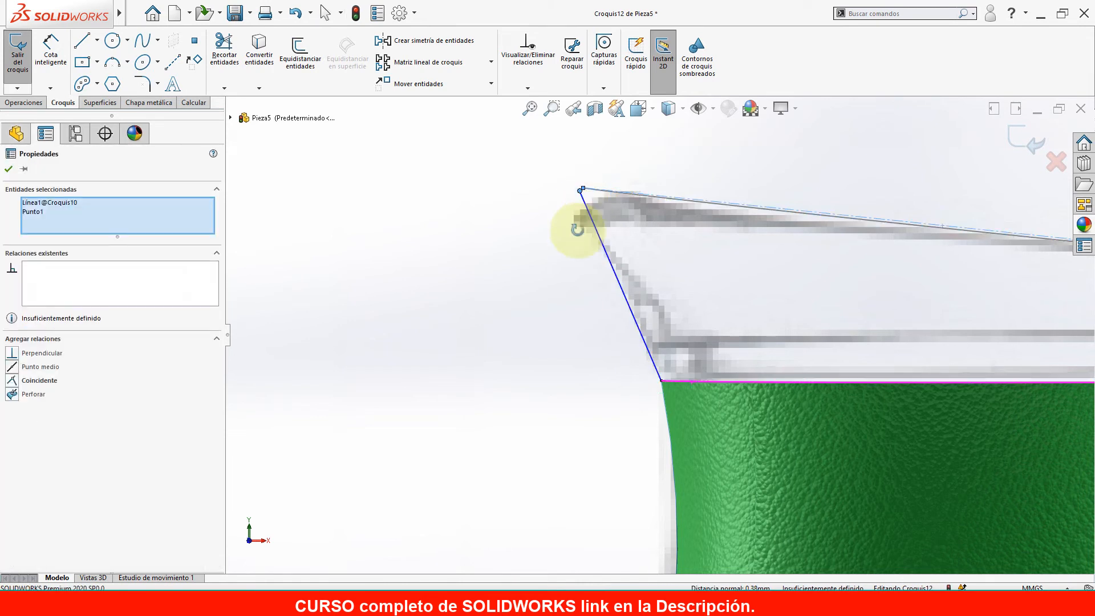
middle_drag(581, 220, 557, 200)
click(557, 200)
scroll(598, 170, down, 3)
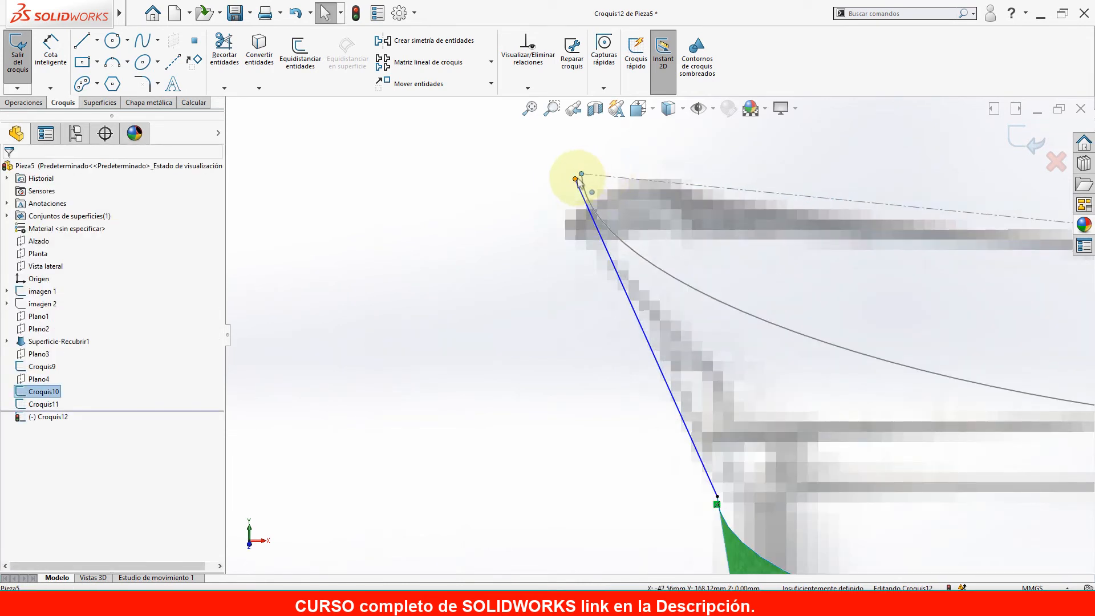
click(581, 173)
ctrl+click(582, 180)
click(556, 239)
scroll(639, 310, up, 1)
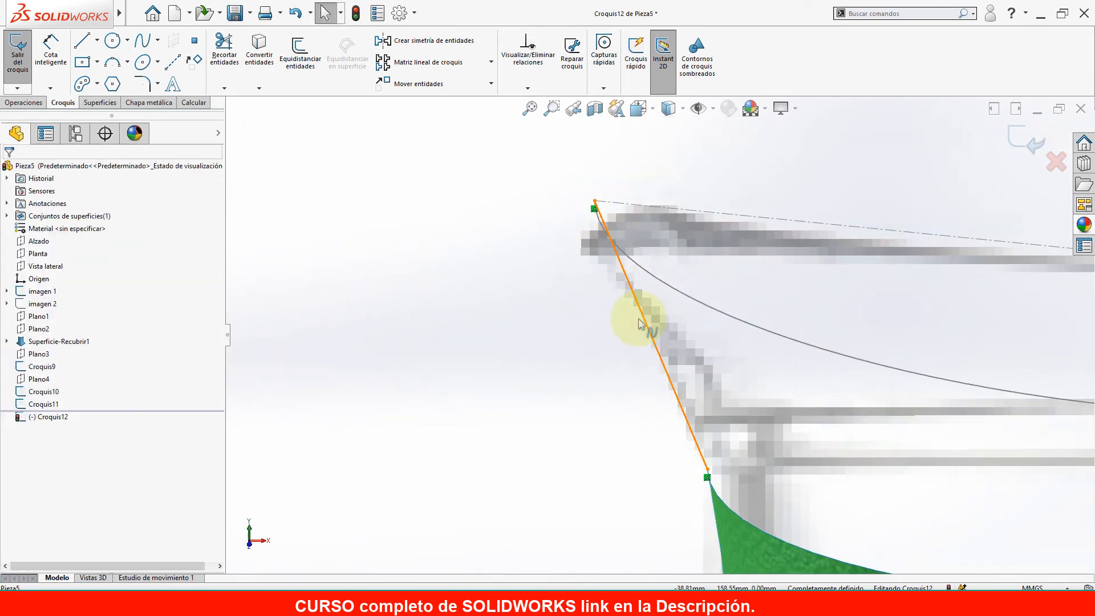
Shape the spout spline with its tangency handles to follow the reference image's spout outline, and exit the sketch.
click(621, 271)
drag(626, 280, 587, 267)
mouse_move(659, 425)
mouse_down()
mouse_move(697, 379)
mouse_move(706, 335)
mouse_up()
mouse_move(684, 330)
middle_down()
mouse_move(763, 251)
mouse_move(770, 348)
middle_up()
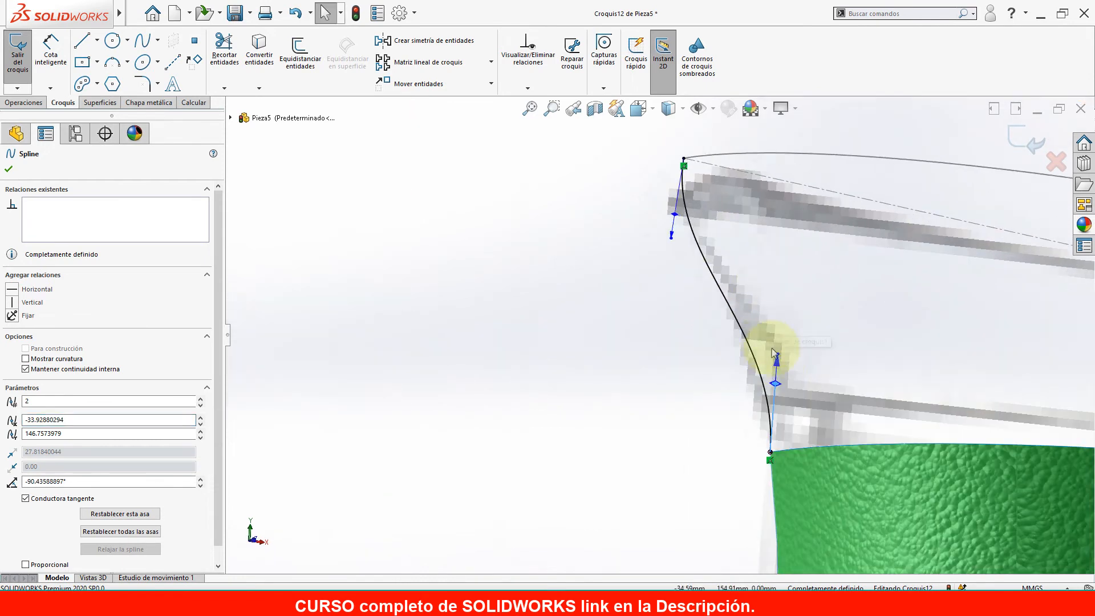
drag(778, 362, 802, 299)
click(793, 347)
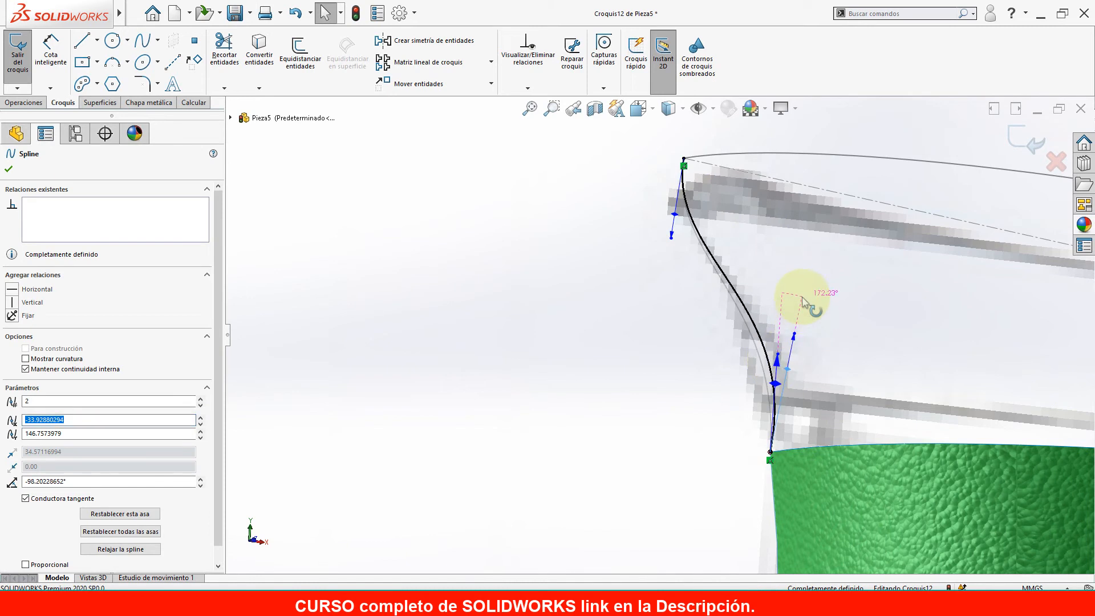
drag(678, 218, 653, 212)
mouse_move(643, 213)
middle_down()
mouse_move(733, 422)
mouse_move(833, 374)
mouse_move(878, 317)
middle_up()
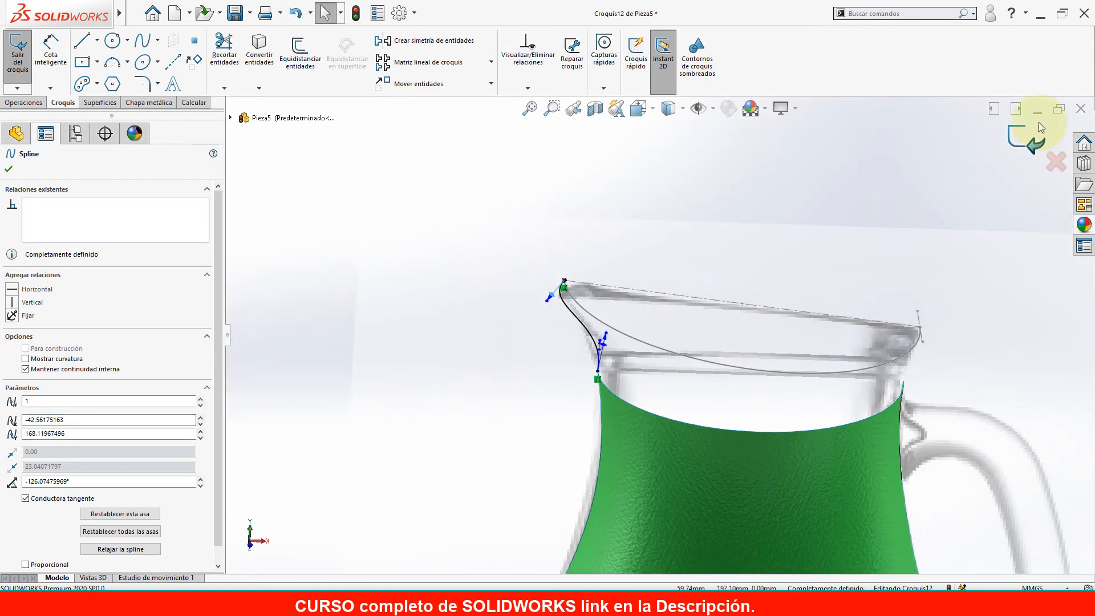
click(1023, 135)
Start another sketch on Alzado and draw a two-point spline from near the rim line's handle-side end to the body's upper edge.
scroll(880, 330, down, 5)
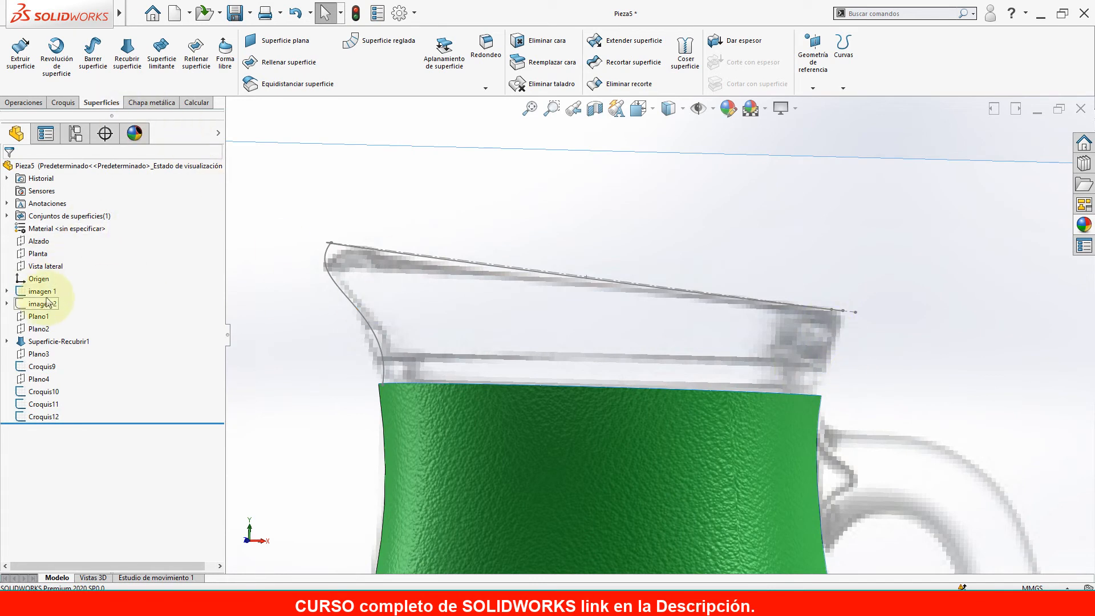
scroll(618, 324, up, 5)
middle_drag(618, 325, 607, 245)
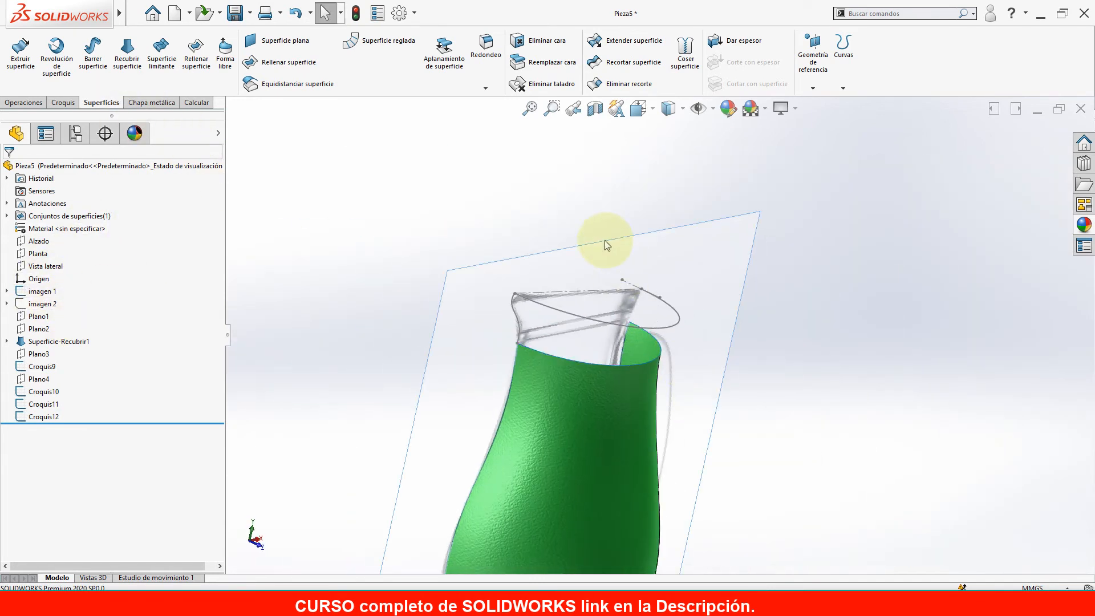
click(40, 242)
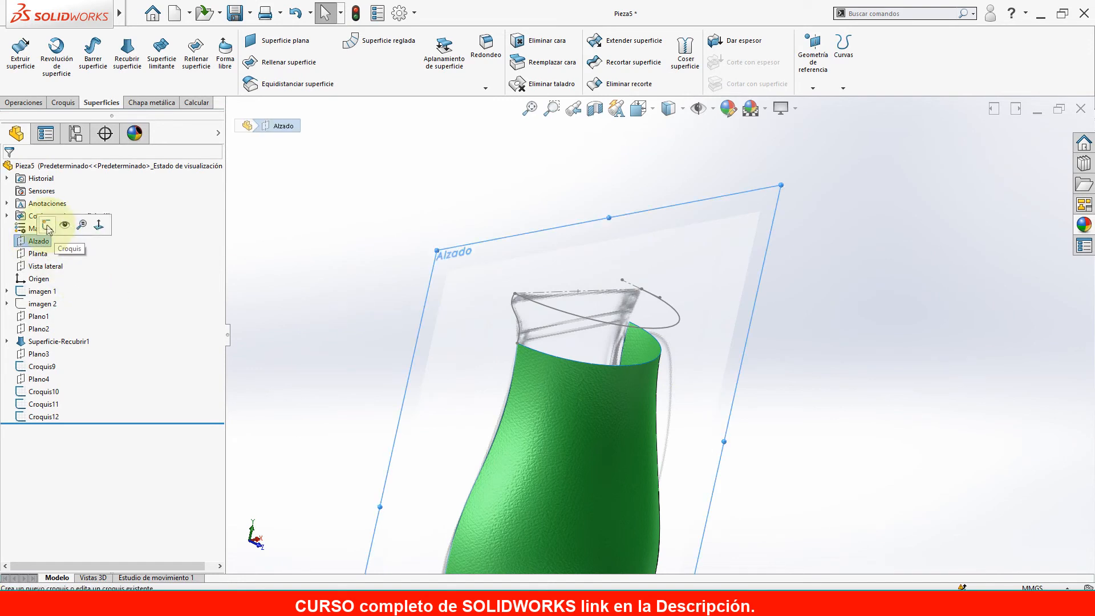
click(49, 229)
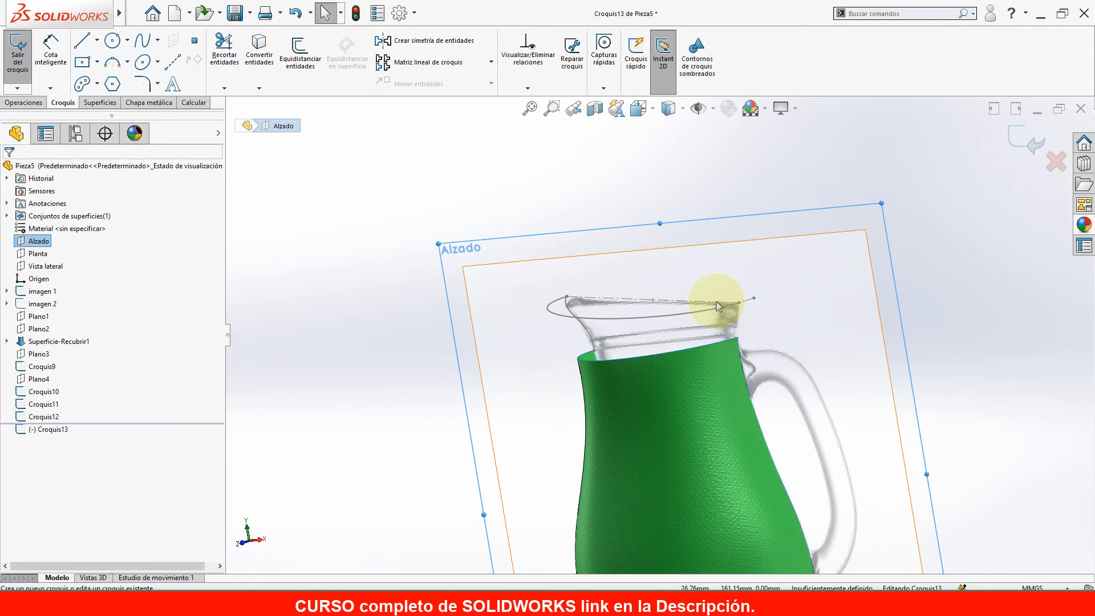
scroll(717, 306, down, 3)
click(143, 40)
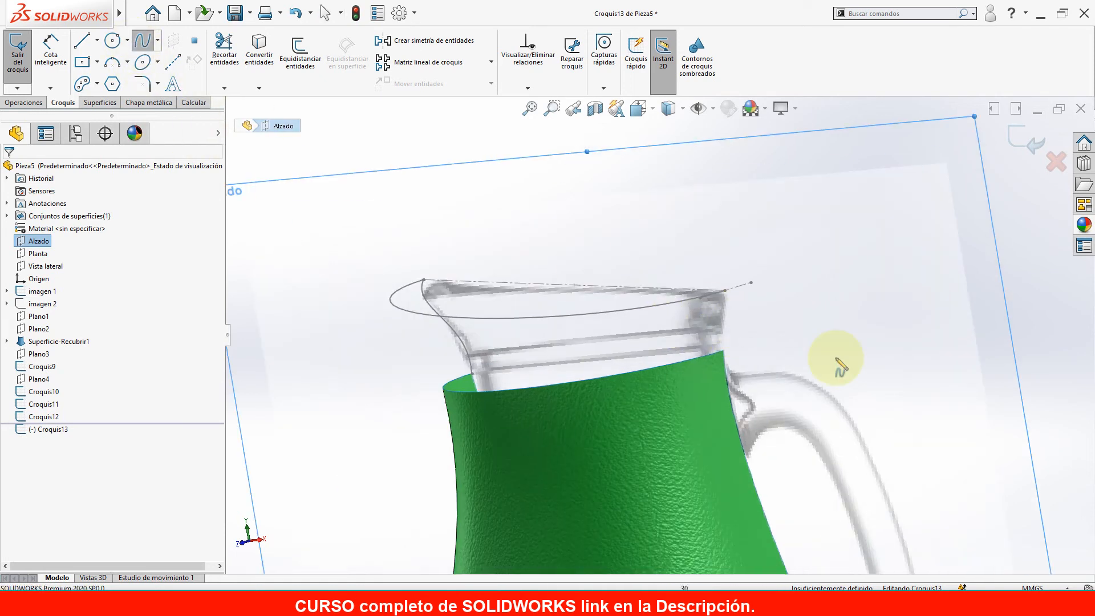
scroll(644, 272, down, 3)
click(611, 236)
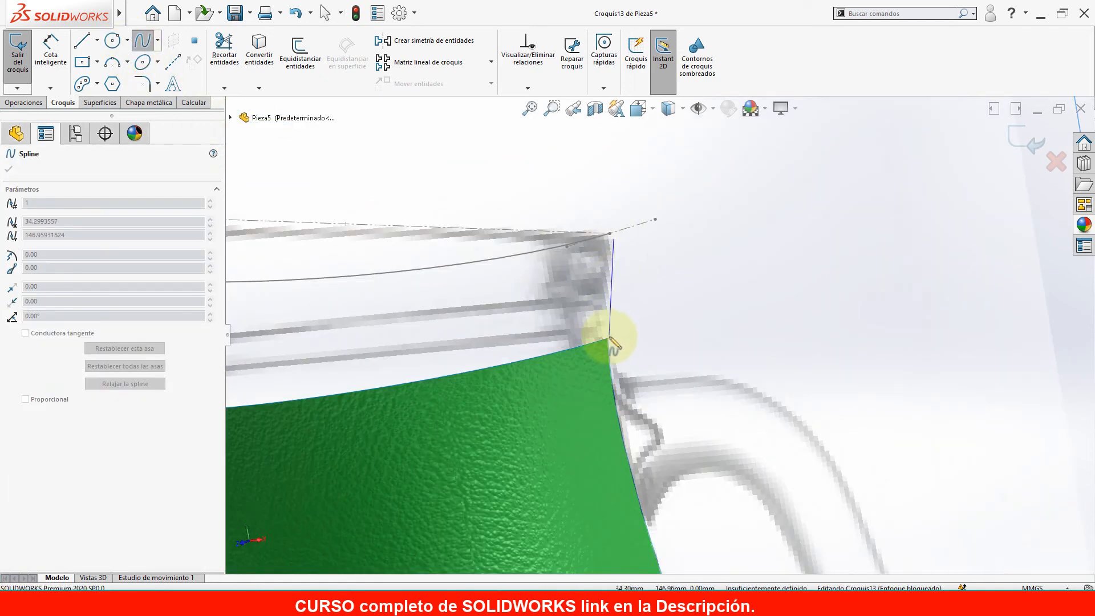
right_click(650, 321)
click(679, 332)
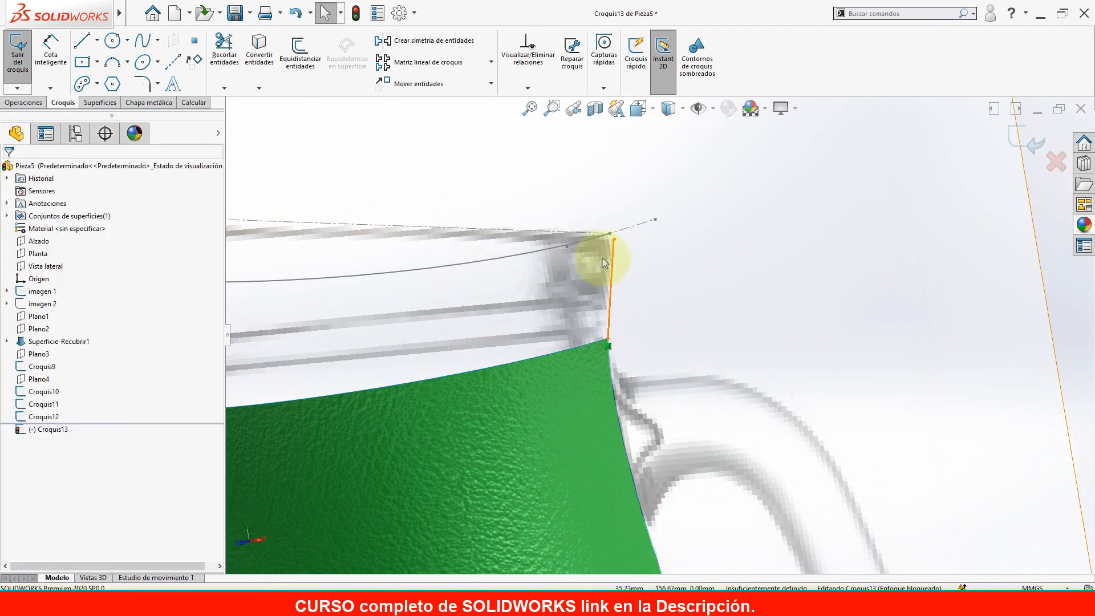
Make the spline's upper end coincident with the handle-side endpoint of the rim construction line.
scroll(627, 250, down, 2)
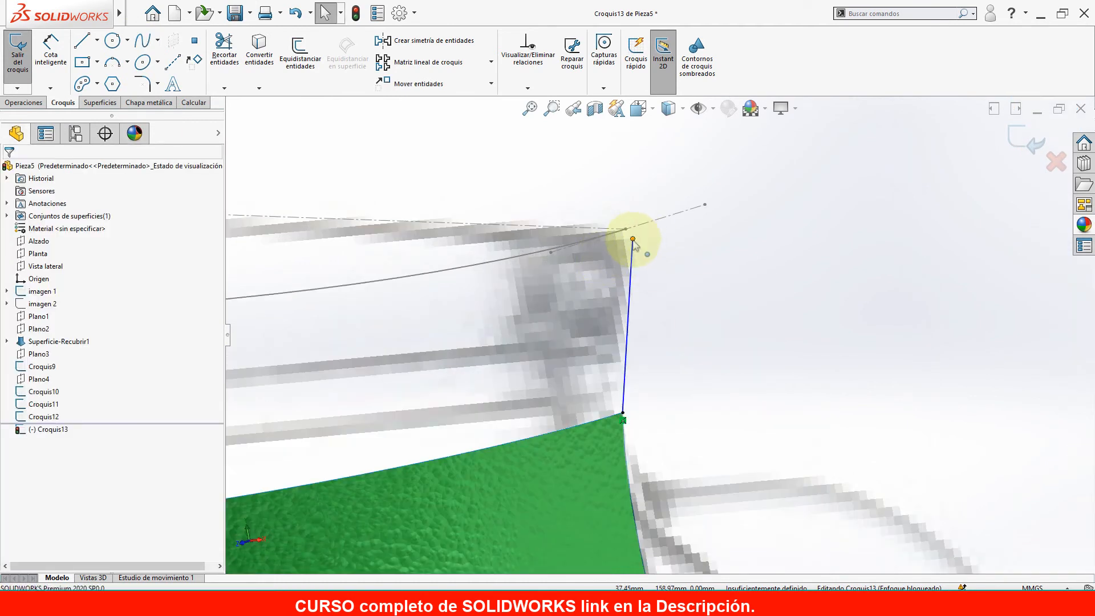
click(632, 239)
ctrl+click(627, 231)
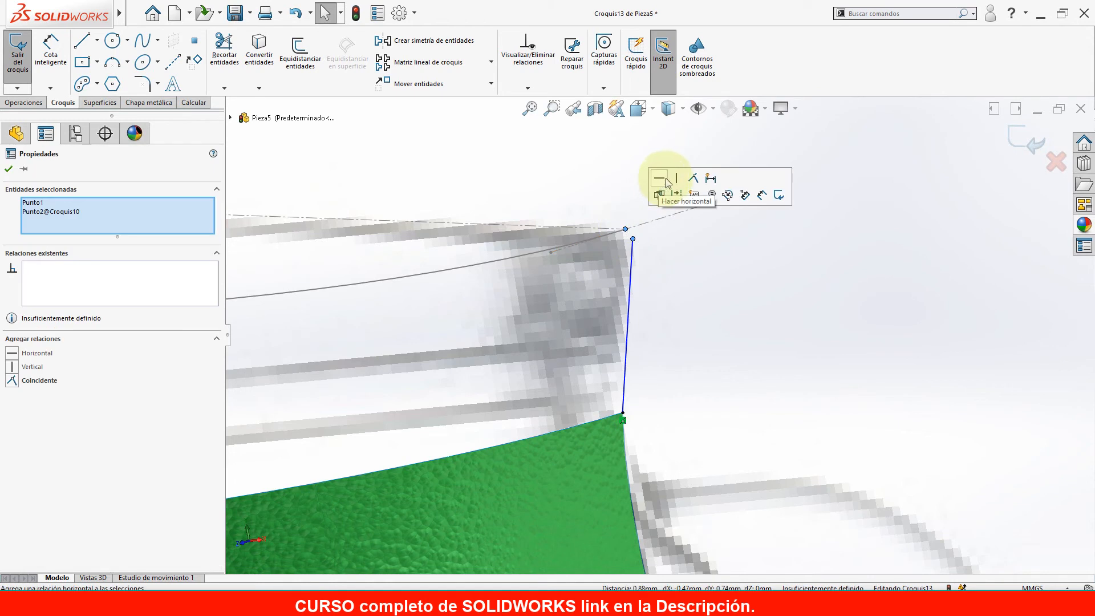
click(686, 184)
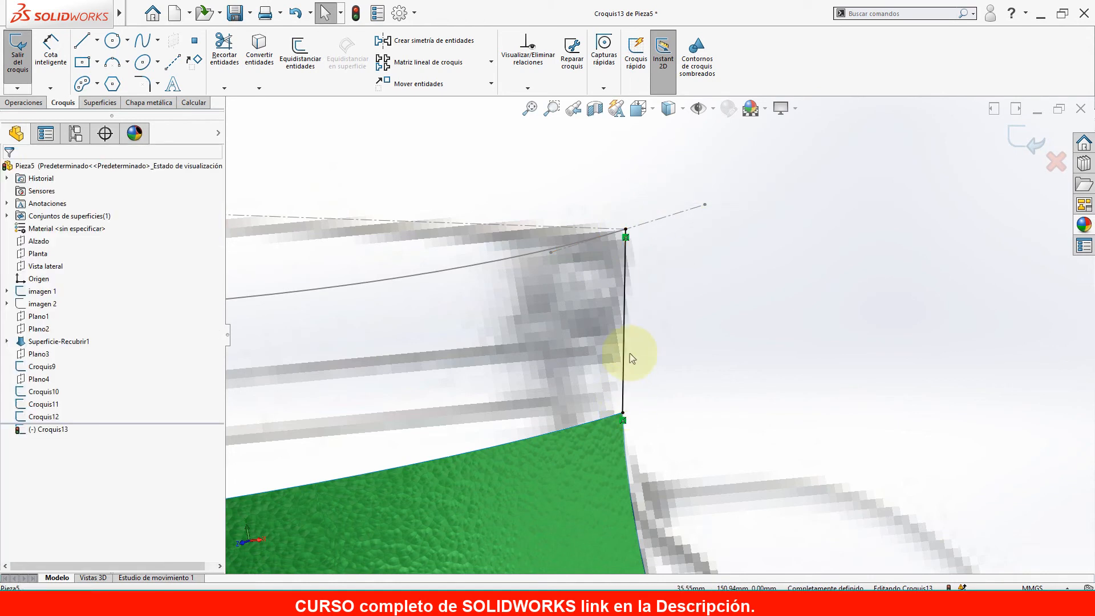
Bend the handle-side spline with its two tangency handles to follow the neck outline in the reference image.
click(625, 342)
drag(626, 367, 597, 343)
scroll(601, 332, up, 6)
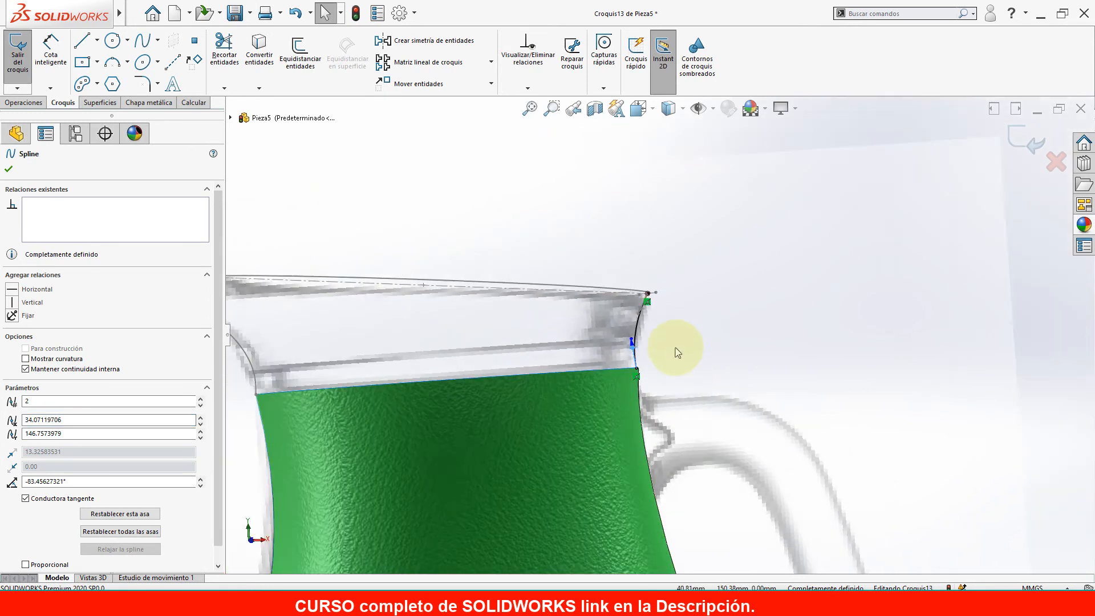
scroll(653, 330, down, 6)
scroll(660, 319, down, 2)
drag(659, 297, 665, 285)
scroll(661, 336, up, 1)
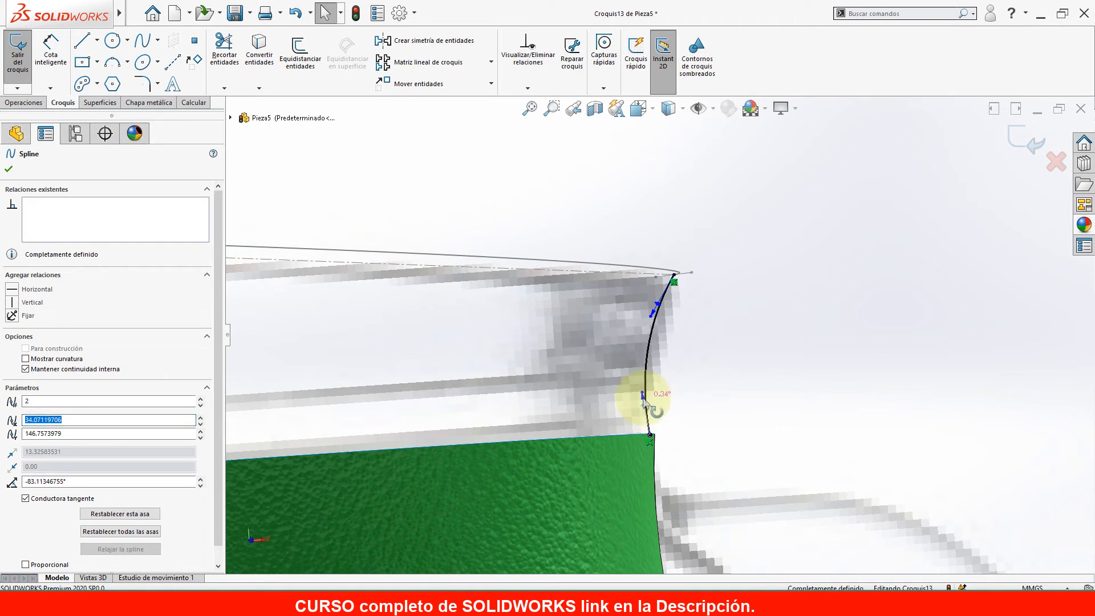
drag(644, 401, 643, 401)
Make the handle-side spline tangent to the body's handle-side vertical edge.
middle_drag(667, 440, 679, 422)
scroll(699, 415, down, 3)
click(700, 414)
scroll(661, 388, down, 3)
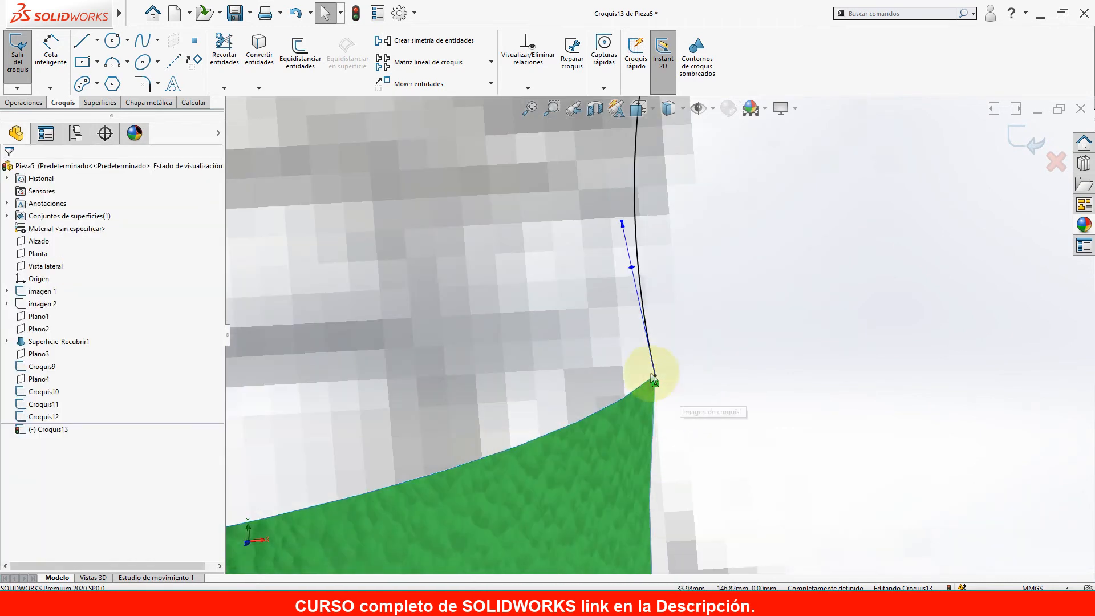
click(653, 376)
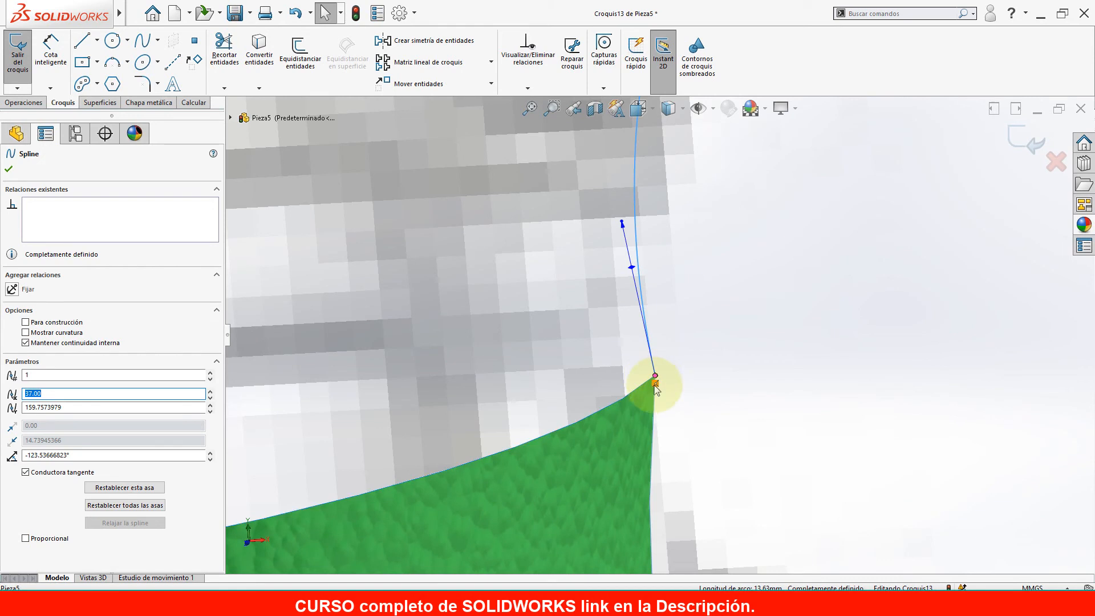
ctrl+click(659, 398)
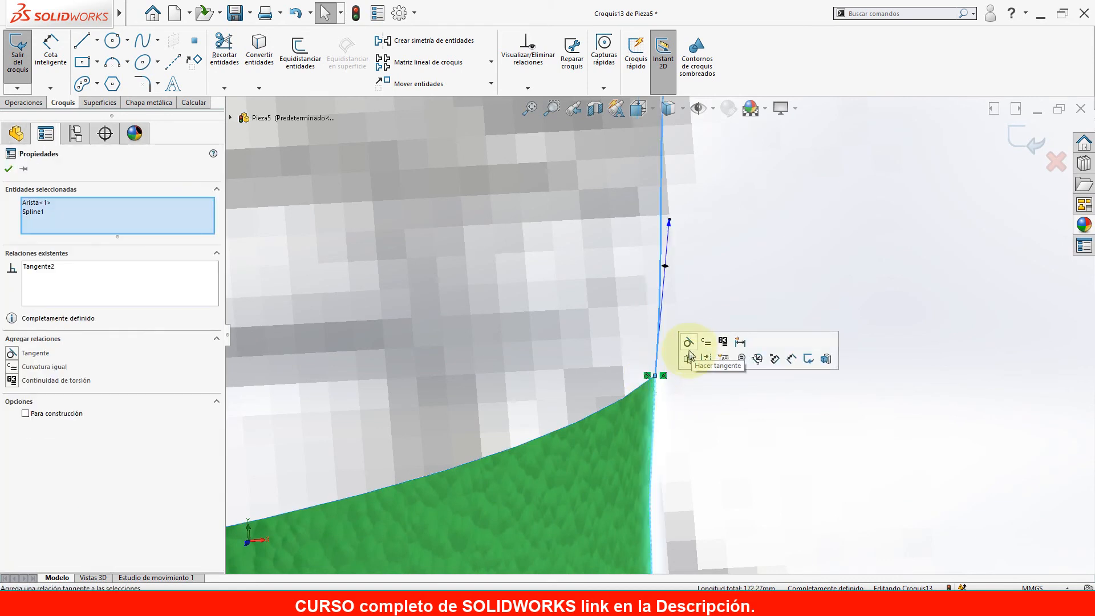
click(689, 345)
click(706, 408)
scroll(659, 244, up, 8)
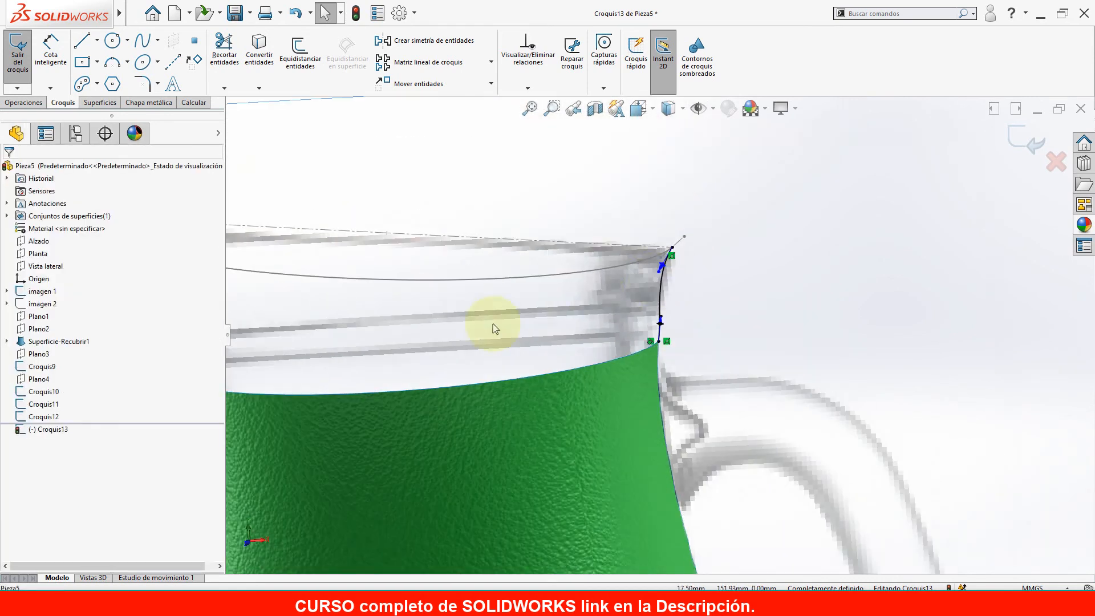
Readjust the upper tangency handle of the handle-side spline to match the reference outline, and exit the sketch.
scroll(371, 359, down, 8)
scroll(1046, 318, up, 5)
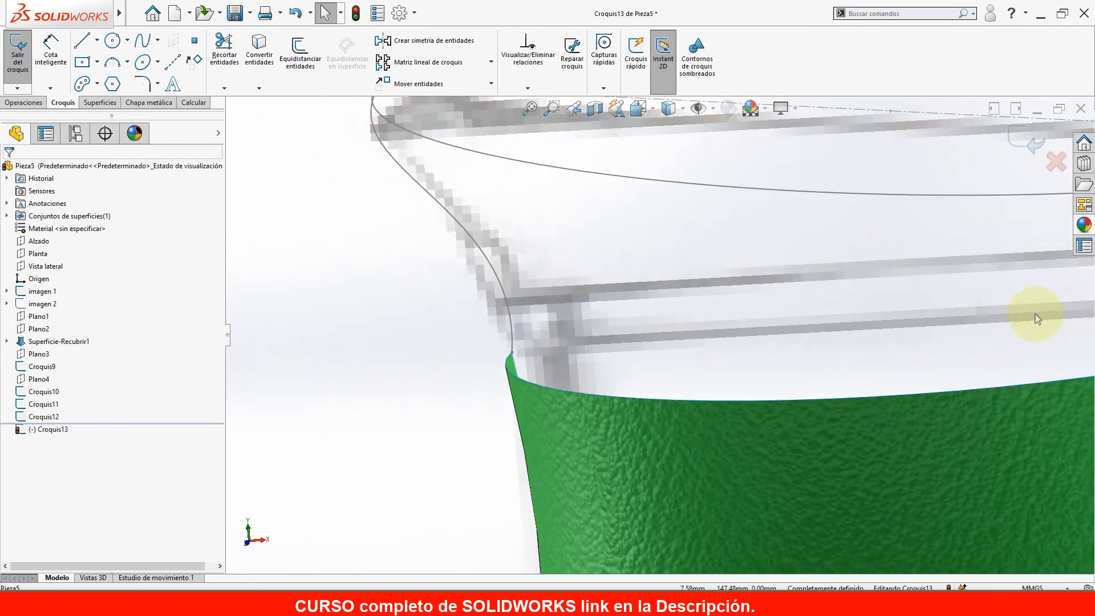
scroll(963, 323, down, 8)
scroll(737, 317, down, 2)
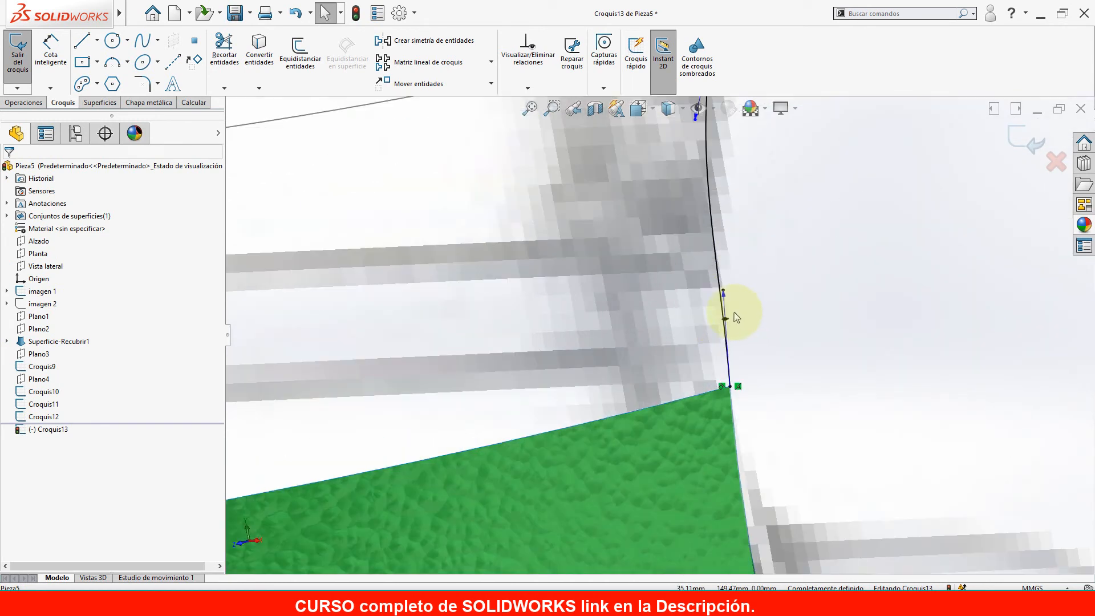
click(725, 320)
click(766, 356)
scroll(774, 355, up, 2)
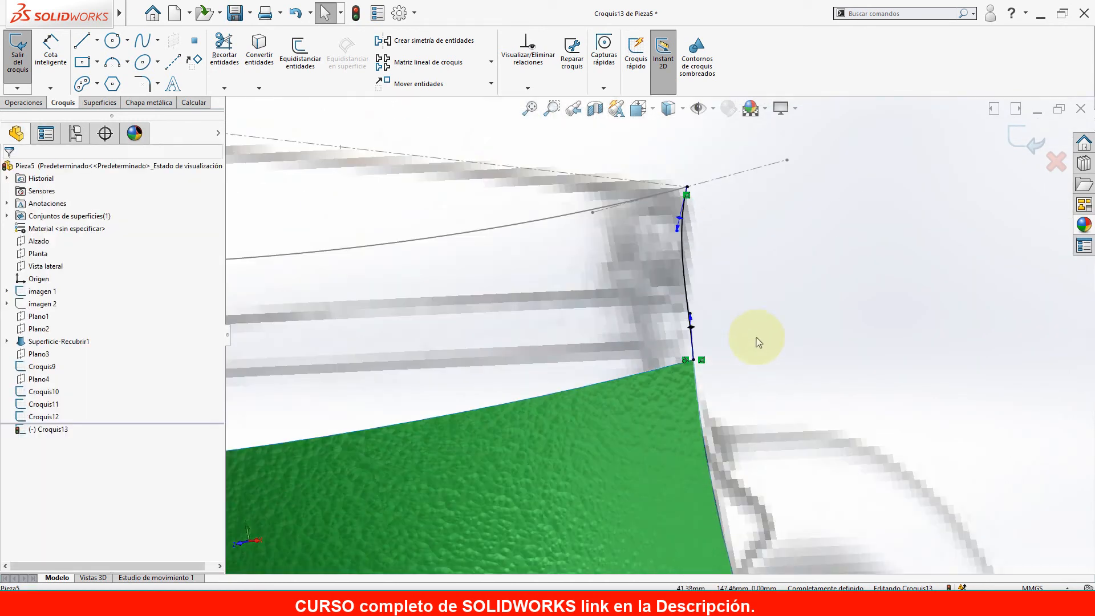
click(691, 328)
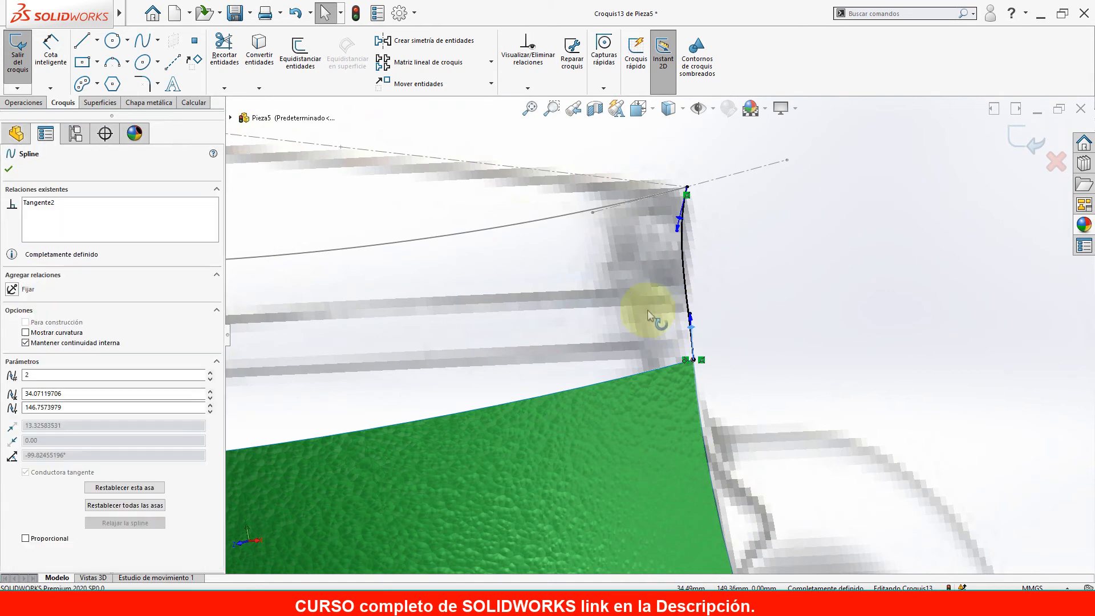
mouse_move(678, 224)
mouse_down()
mouse_move(655, 217)
mouse_move(676, 226)
mouse_up()
scroll(715, 308, up, 6)
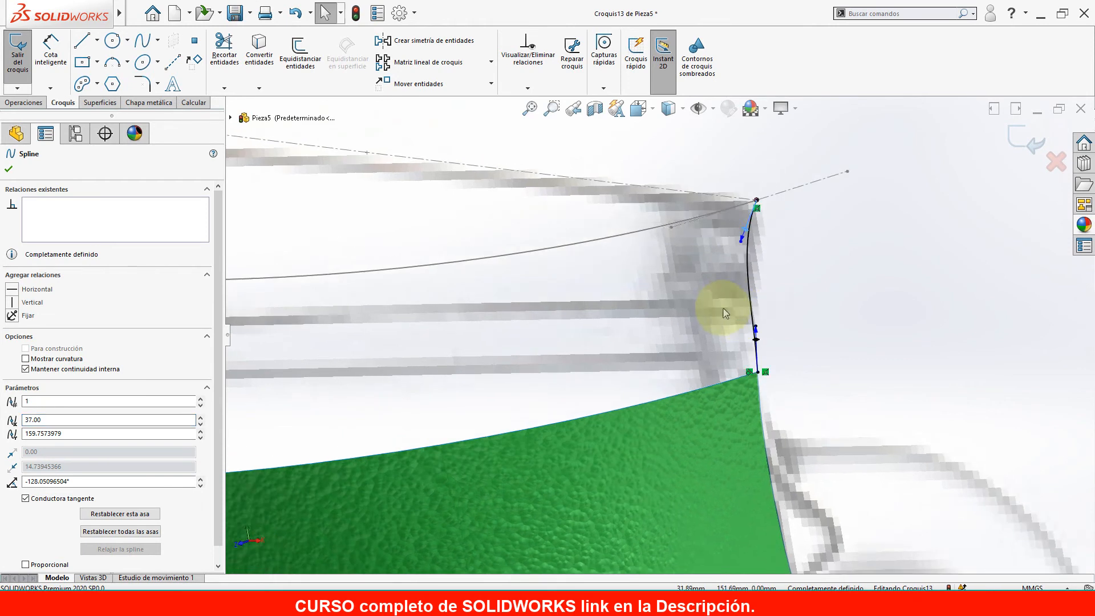
click(1019, 137)
Reopen Croquis12, the spout spline's sketch, for editing at the spline's lower end.
click(50, 416)
click(43, 379)
scroll(368, 349, up, 5)
scroll(367, 349, down, 2)
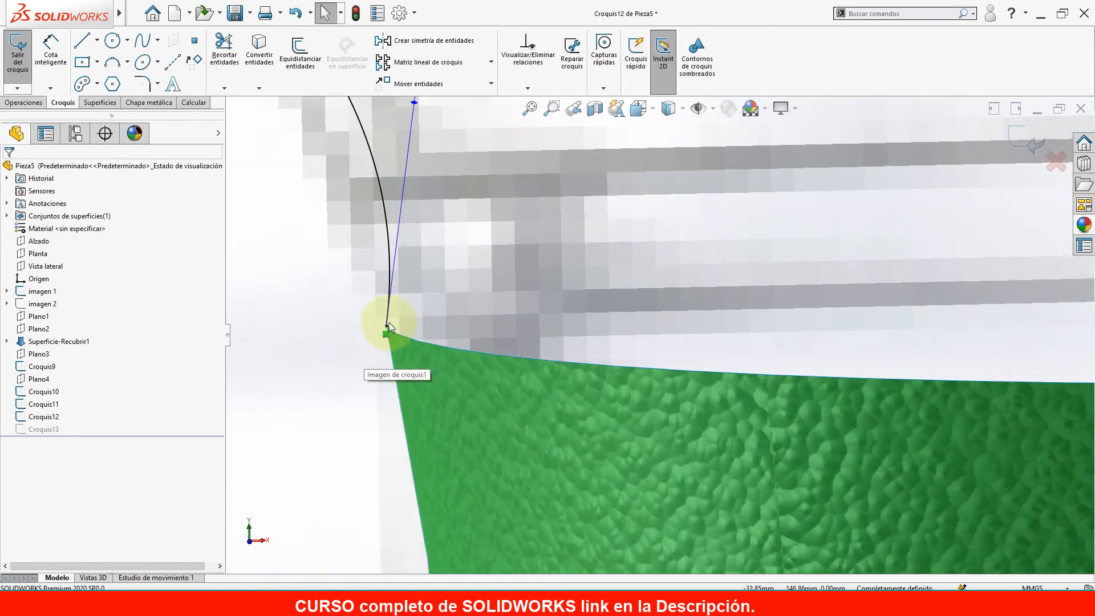
click(386, 327)
ctrl+click(389, 340)
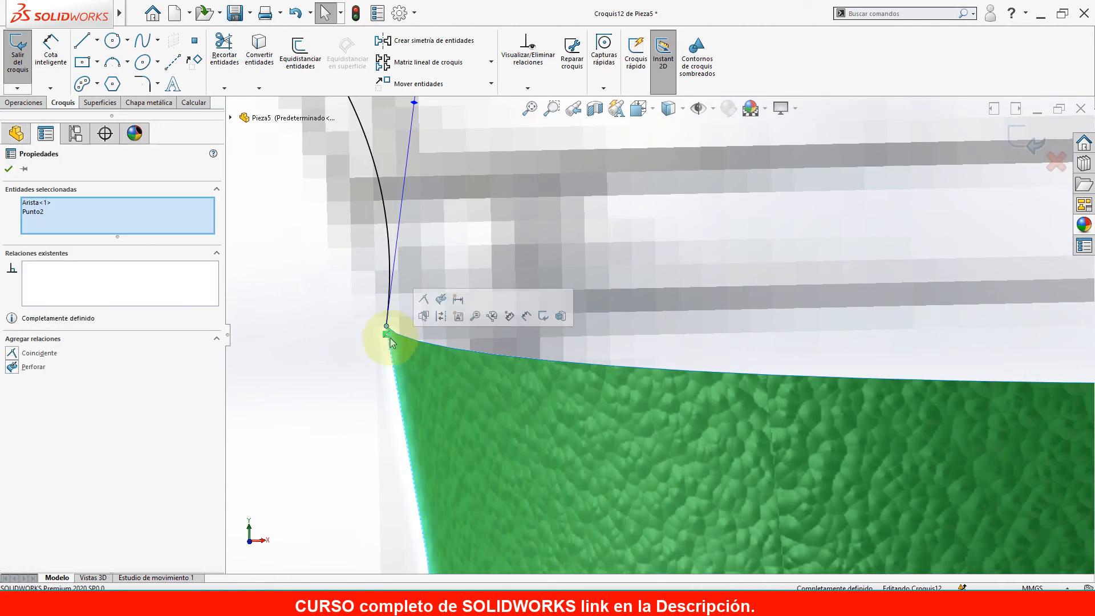
click(363, 376)
middle_drag(362, 377, 401, 380)
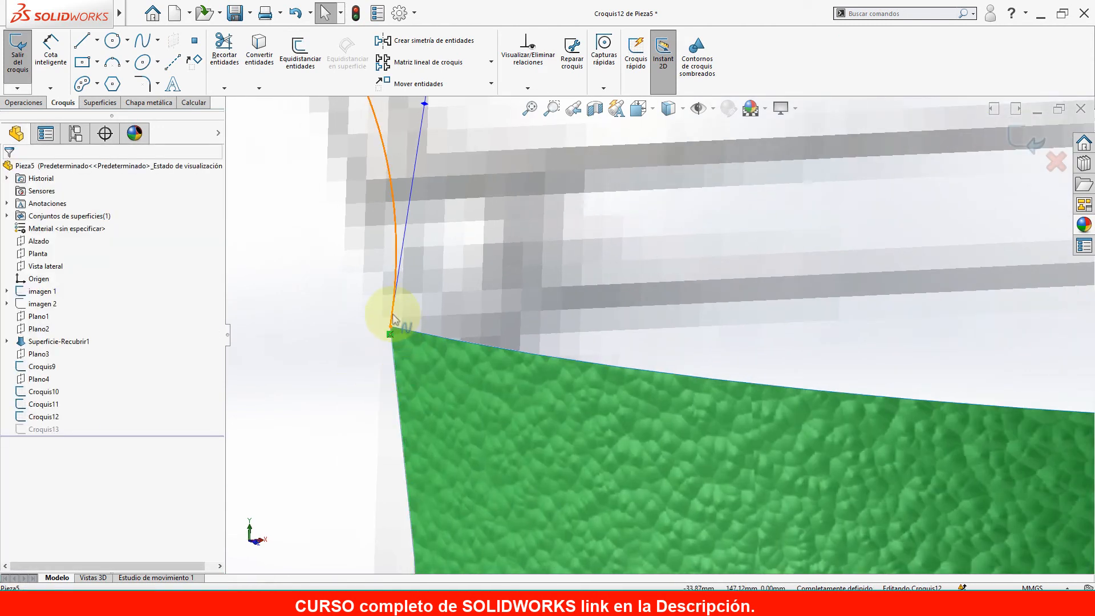
Make the spout spline tangent to the body's spout-side vertical edge, and exit the sketch.
click(395, 317)
ctrl+click(398, 331)
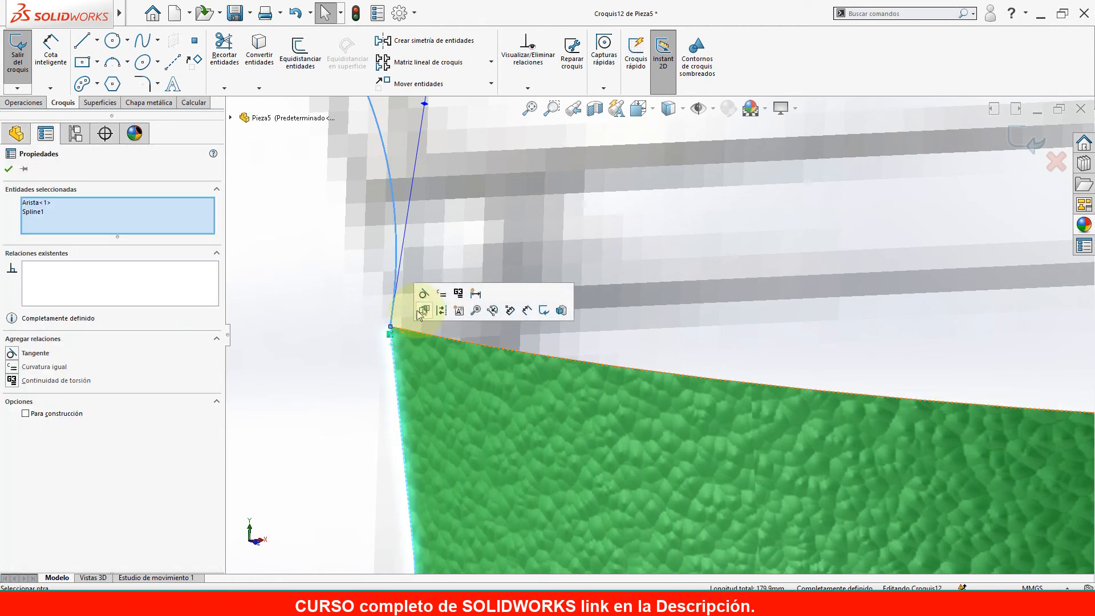
click(421, 295)
scroll(412, 352, up, 3)
click(413, 352)
scroll(576, 305, up, 5)
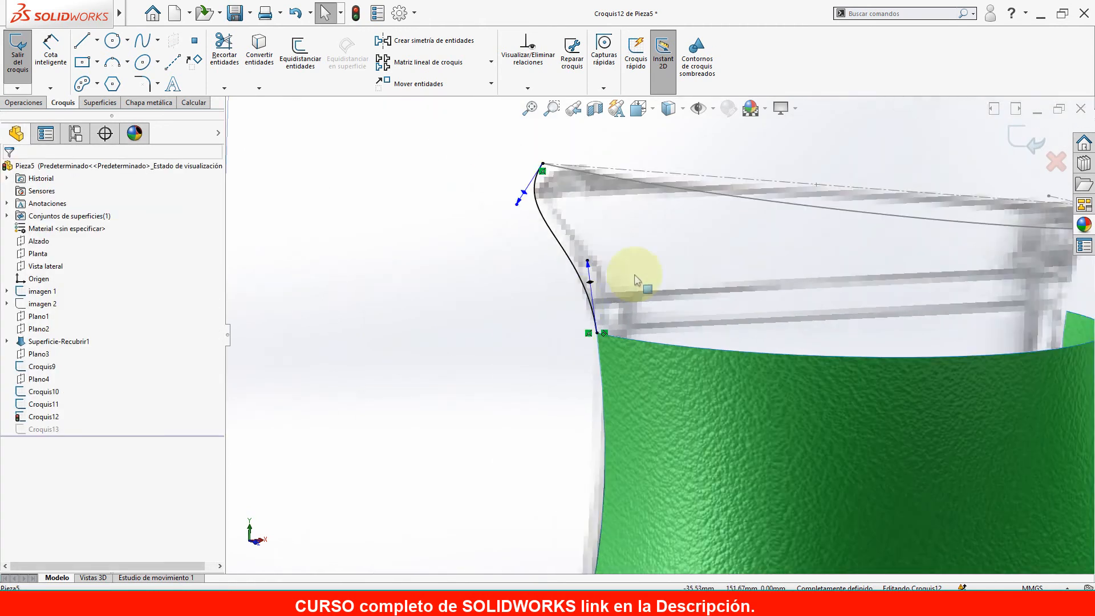
middle_drag(627, 302, 689, 298)
scroll(692, 302, up, 3)
click(1007, 134)
Hide the reference sketch imagen 1 and show imagen 2.
mouse_move(948, 318)
middle_down()
mouse_move(744, 342)
mouse_move(837, 360)
middle_up()
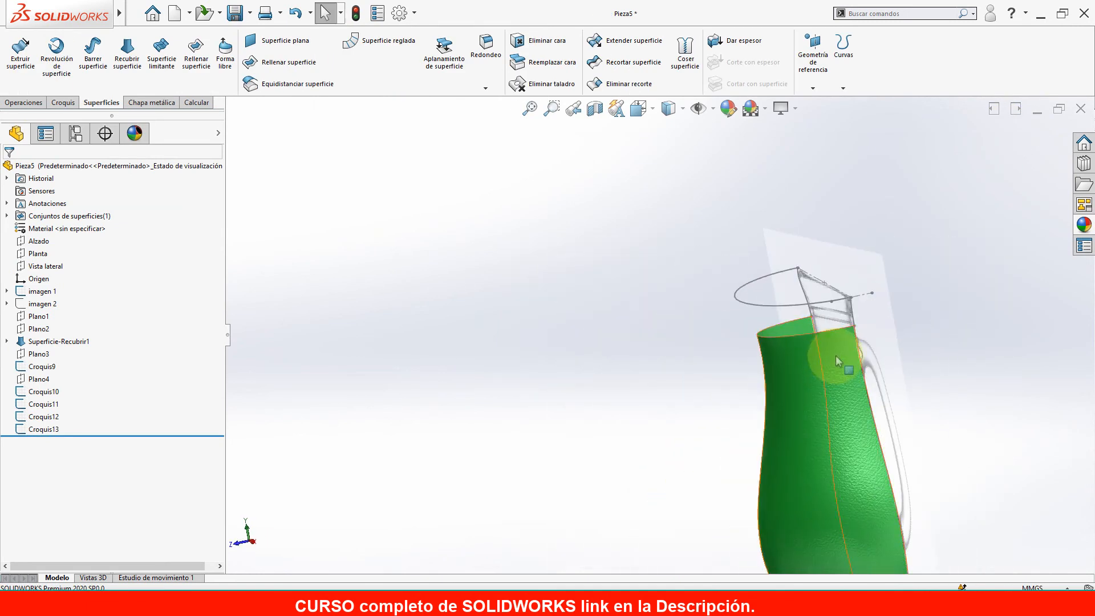
click(47, 292)
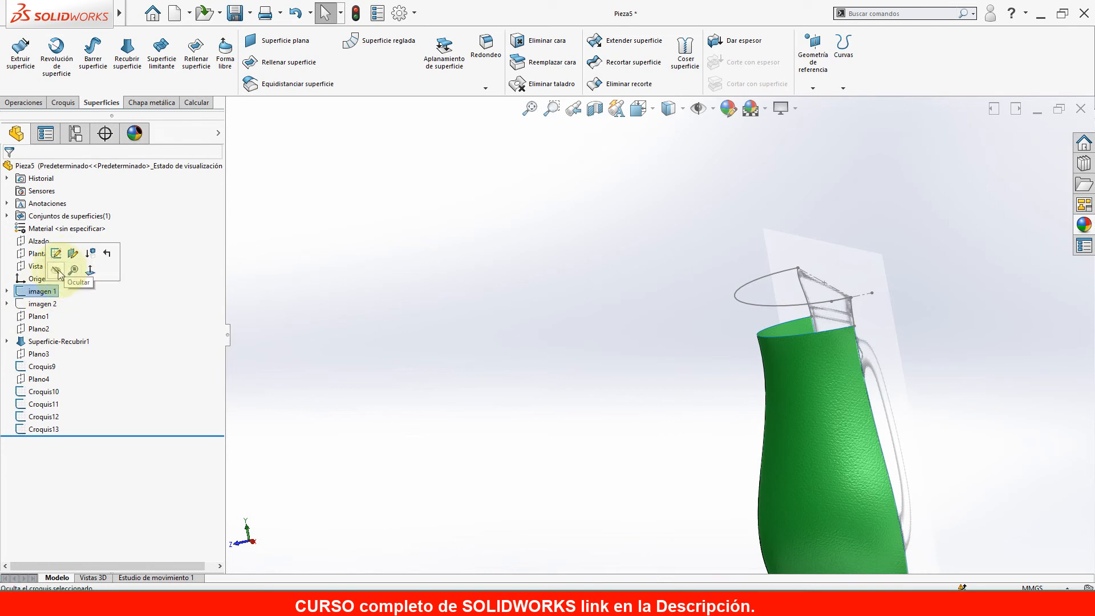
click(58, 271)
click(61, 304)
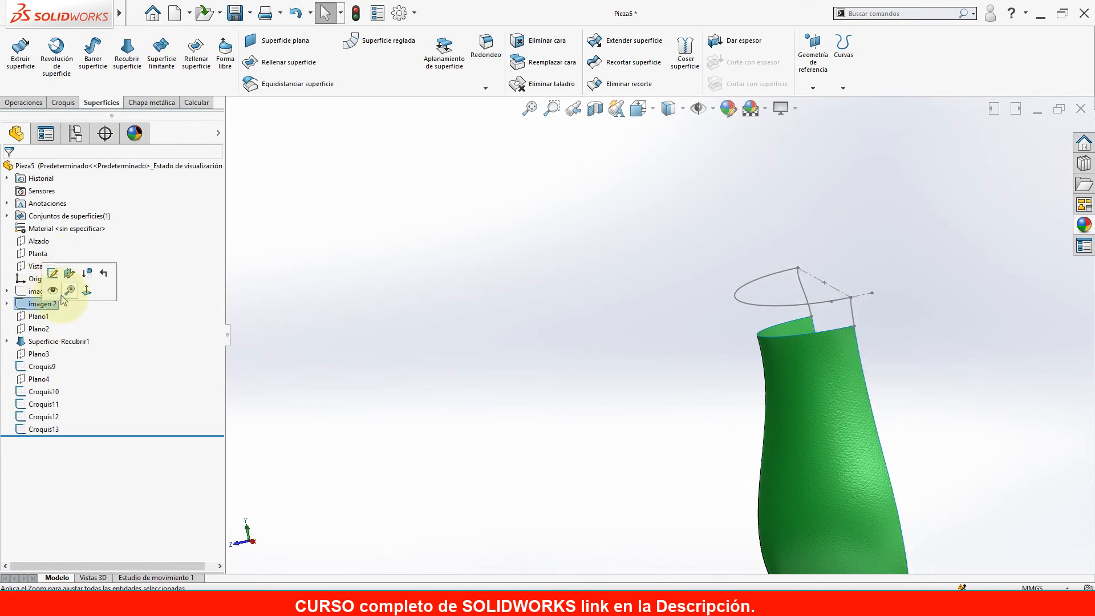
middle_drag(787, 296, 765, 326)
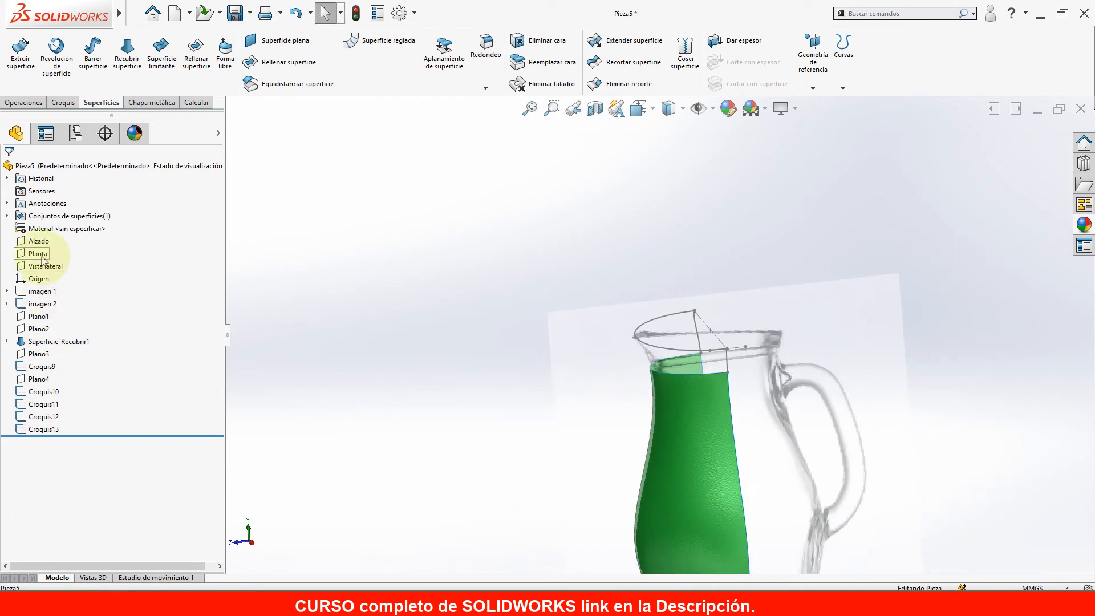
Start a sketch on the Vista lateral plane.
click(46, 266)
middle_drag(804, 393, 762, 337)
right_click(66, 263)
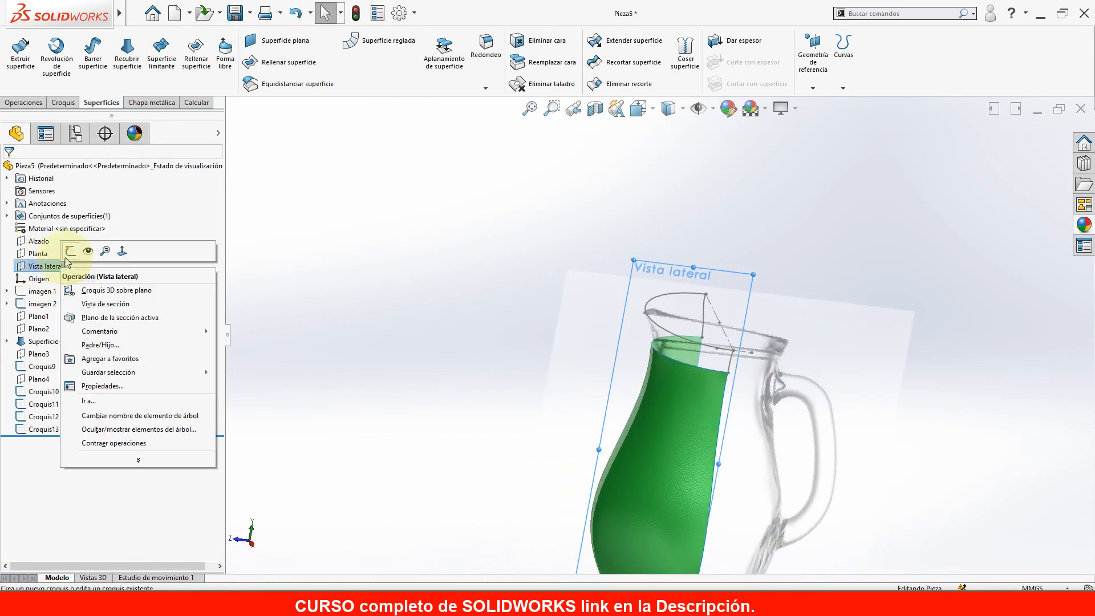
click(69, 256)
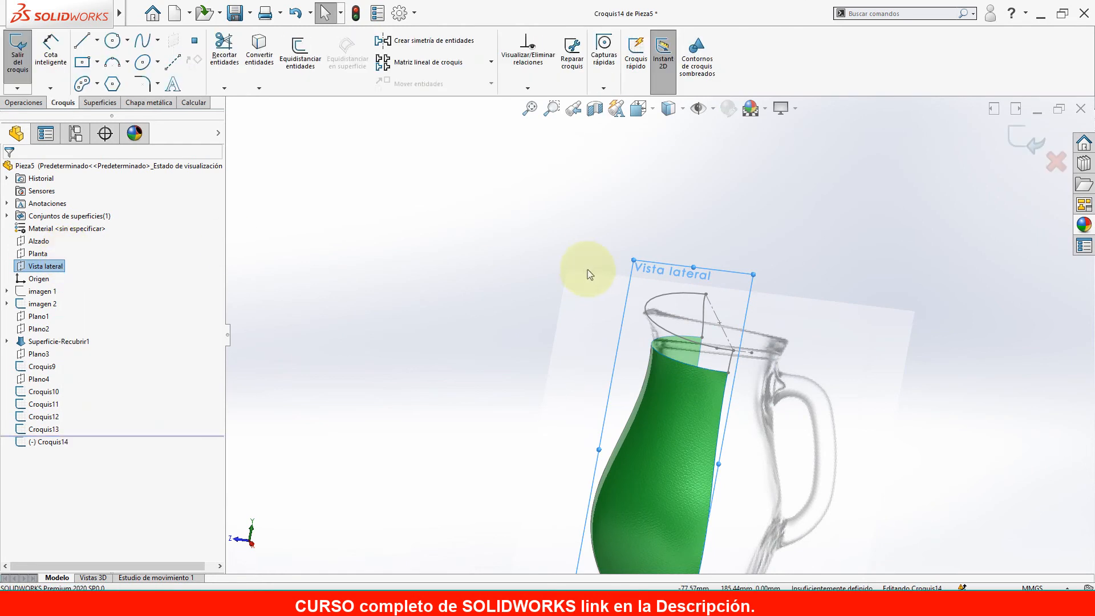
Draw a two-point spline from near the outermost point of the rim arc down to the body's upper edge.
scroll(655, 336, up, 3)
middle_drag(694, 323, 671, 348)
scroll(670, 356, down, 3)
scroll(616, 313, down, 4)
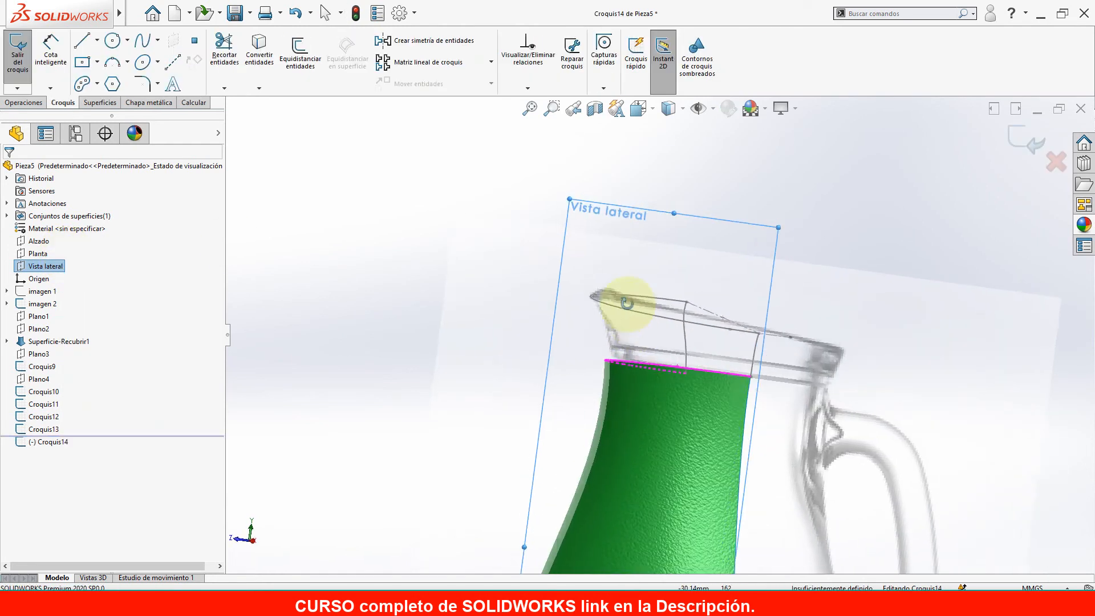
click(141, 40)
scroll(611, 330, down, 5)
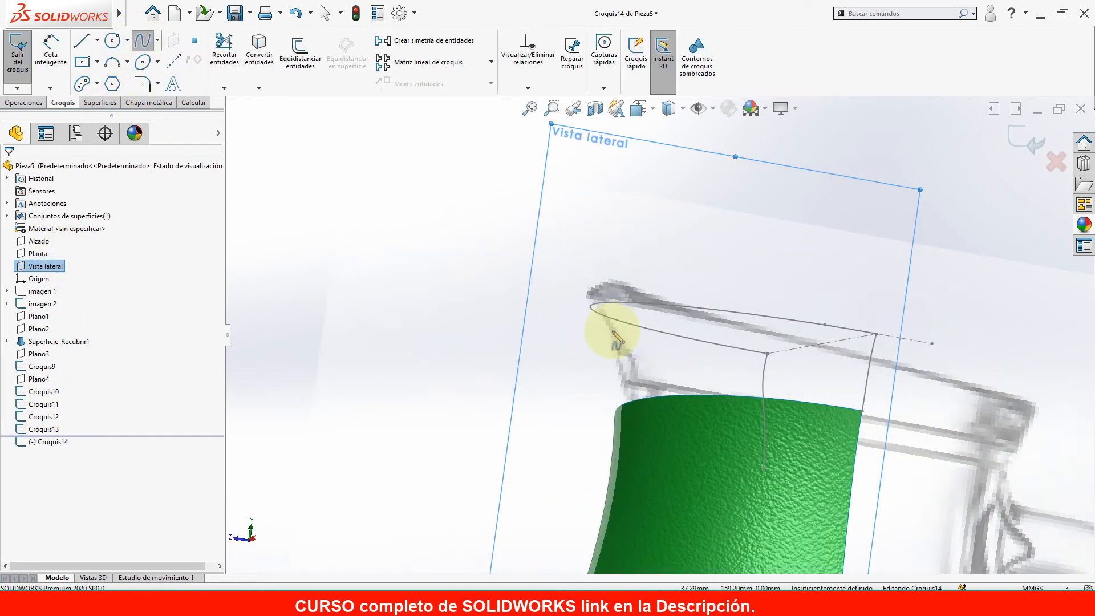
click(591, 297)
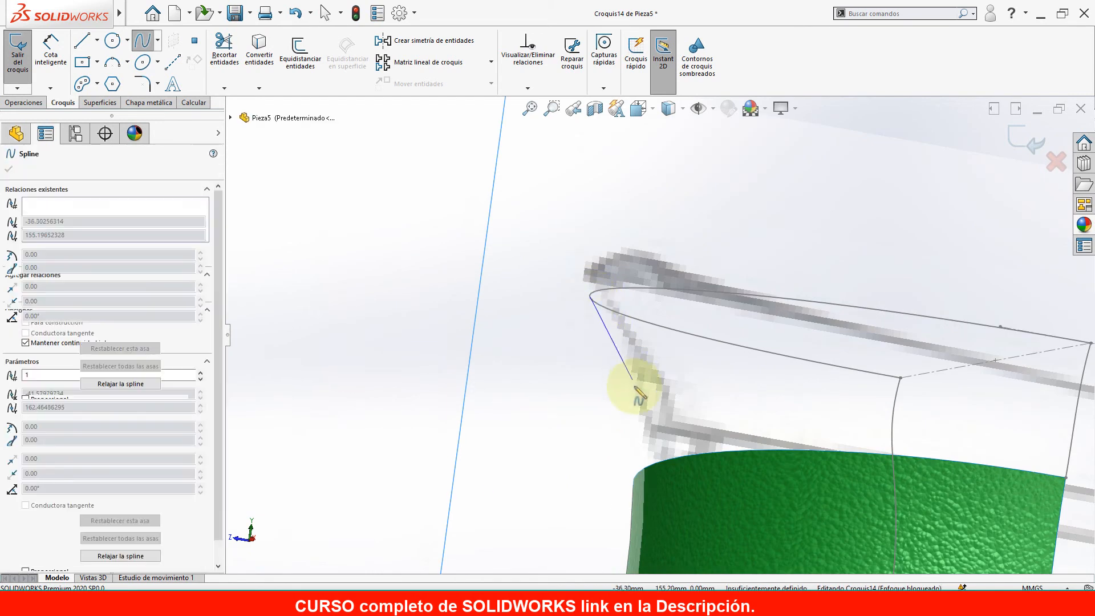
click(640, 470)
right_click(614, 417)
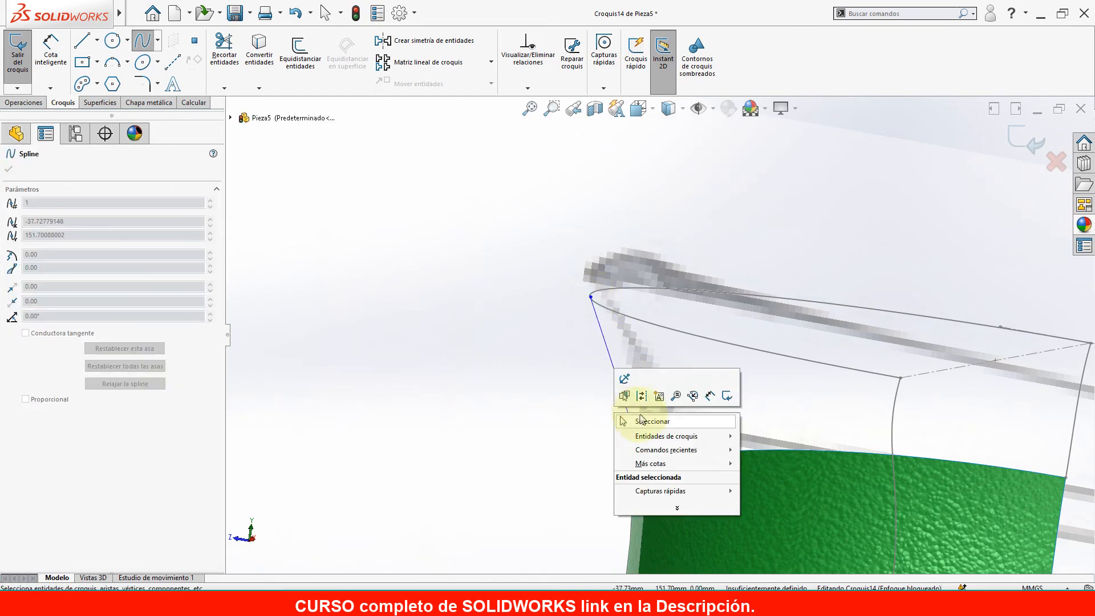
click(653, 427)
scroll(647, 416, up, 4)
middle_drag(644, 406, 663, 534)
scroll(662, 337, down, 3)
click(605, 337)
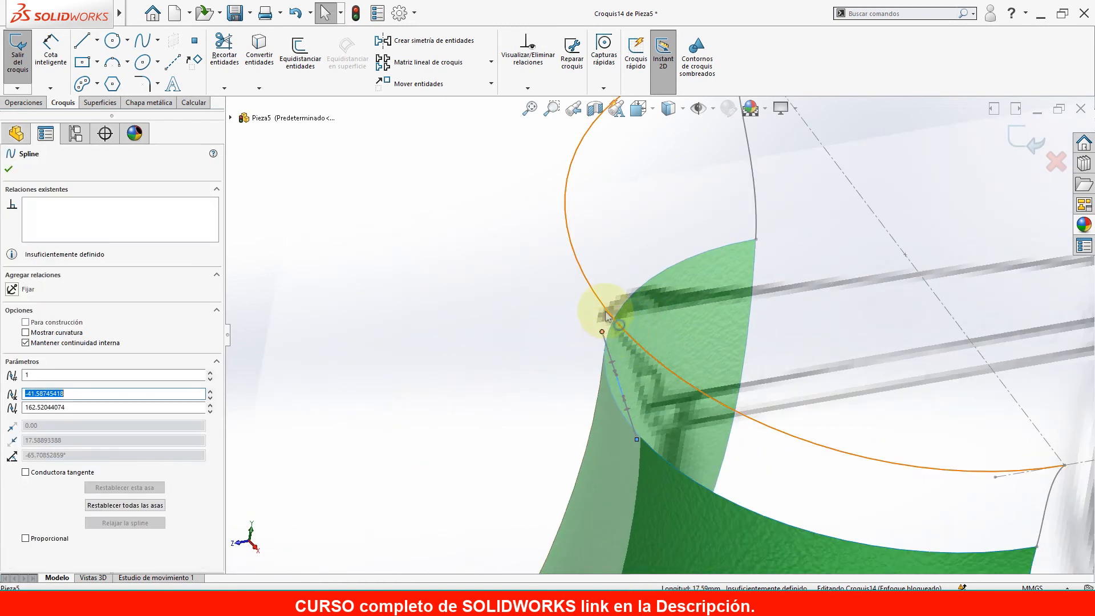
ctrl+click(604, 303)
click(501, 340)
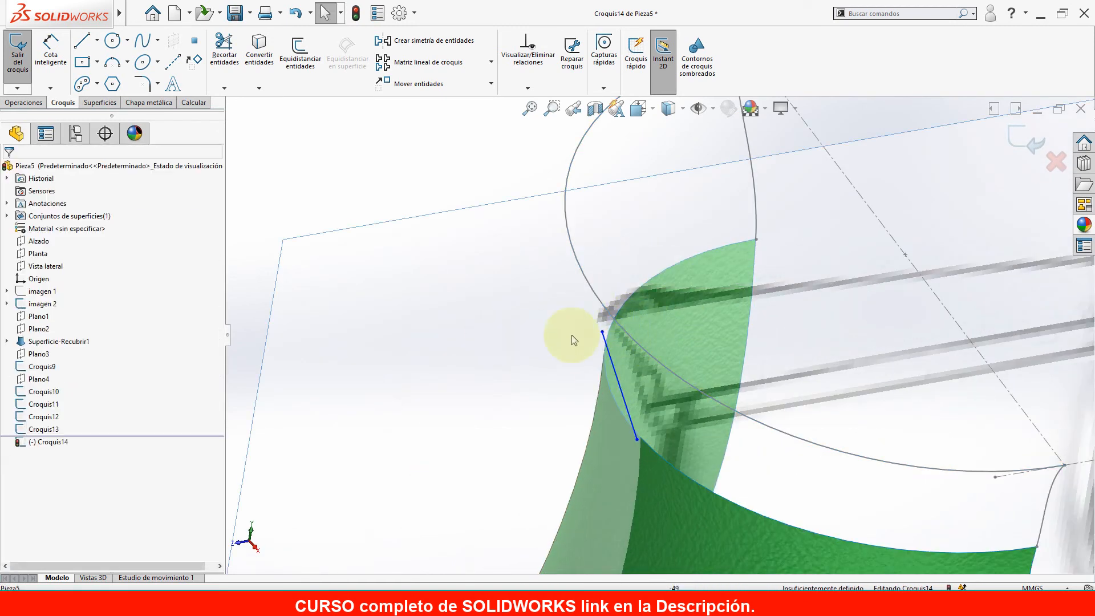
click(601, 332)
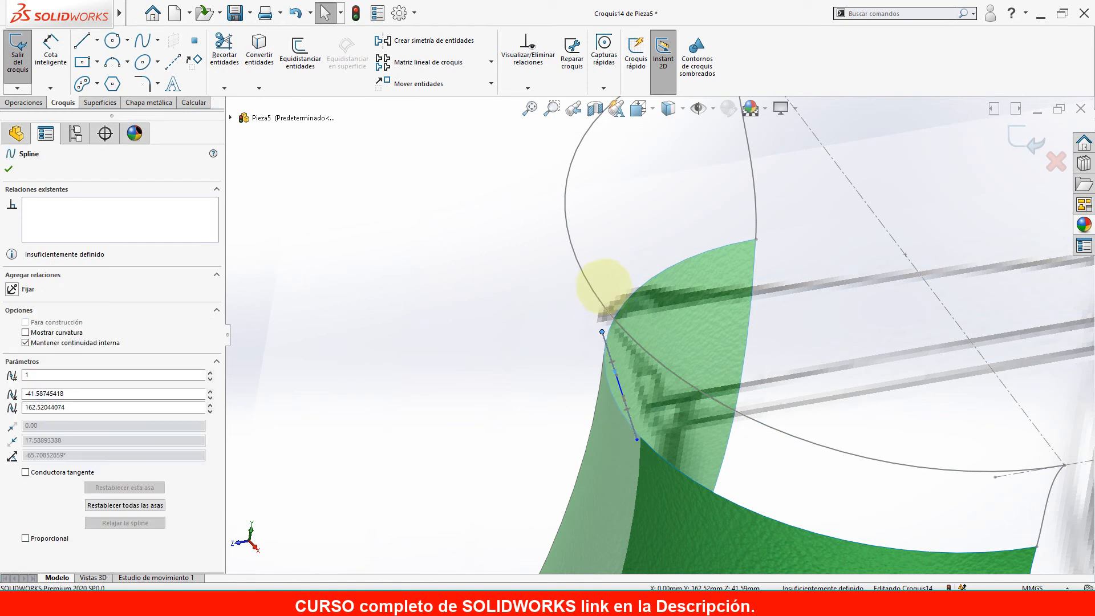
ctrl+click(602, 288)
middle_drag(543, 329, 565, 292)
scroll(562, 346, up, 4)
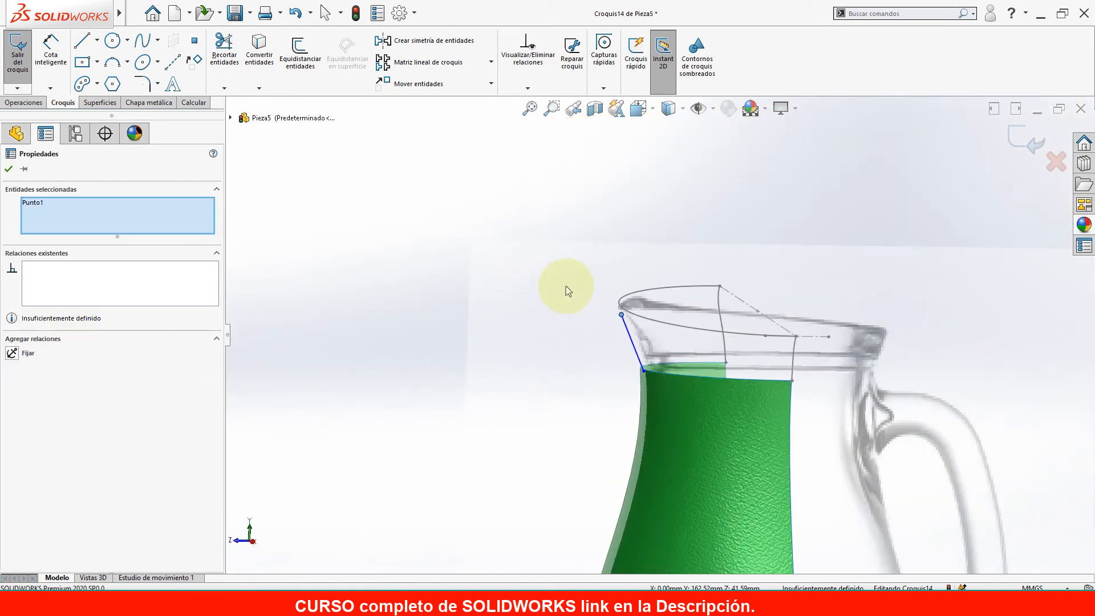
click(556, 210)
Add a pierce relation between the spline's upper endpoint and the rim arc.
scroll(630, 312, down, 3)
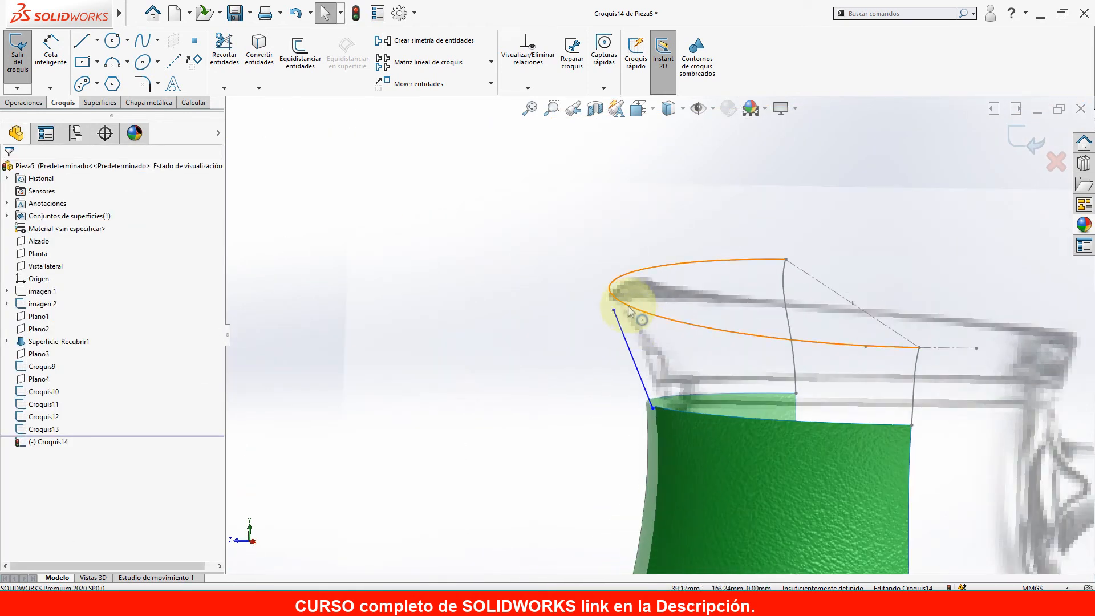
click(628, 310)
ctrl+click(614, 311)
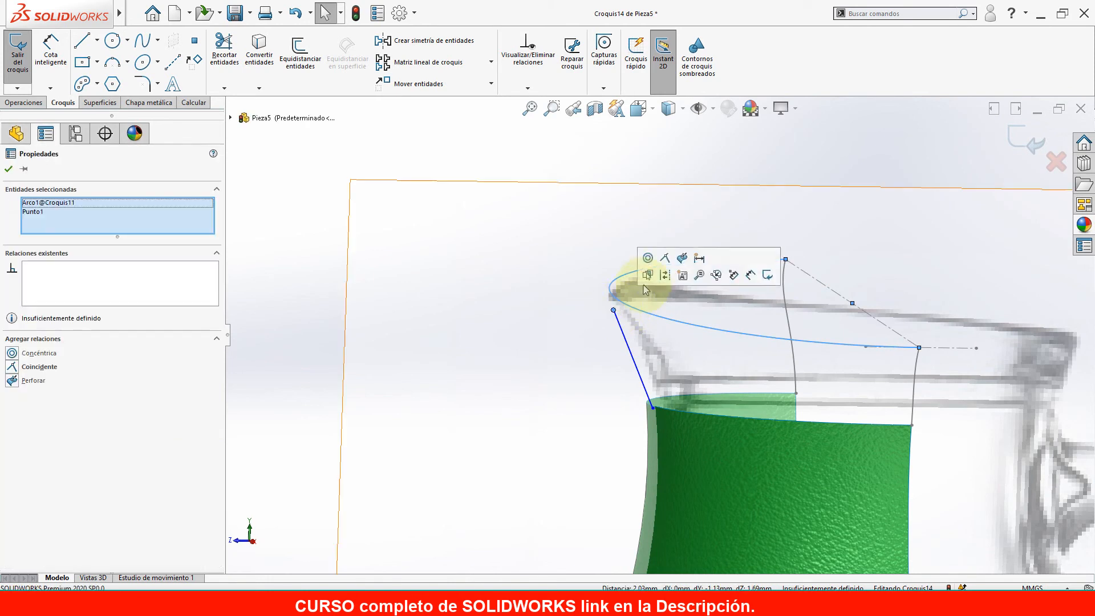
click(682, 259)
click(297, 312)
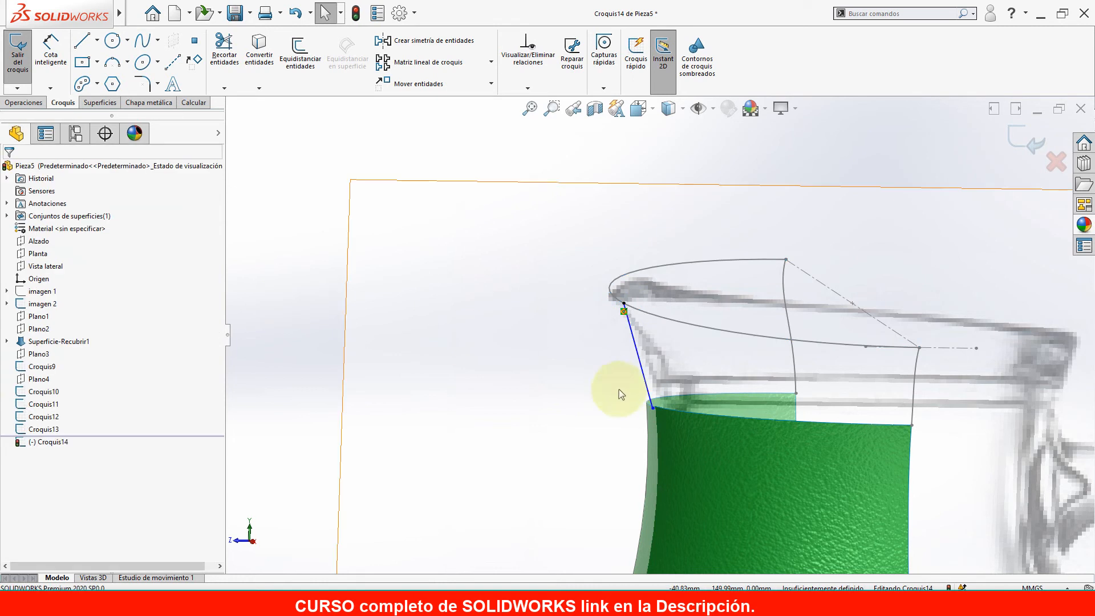
Add a pierce relation between the spline's lower endpoint and the body's upper edge.
click(652, 410)
click(652, 409)
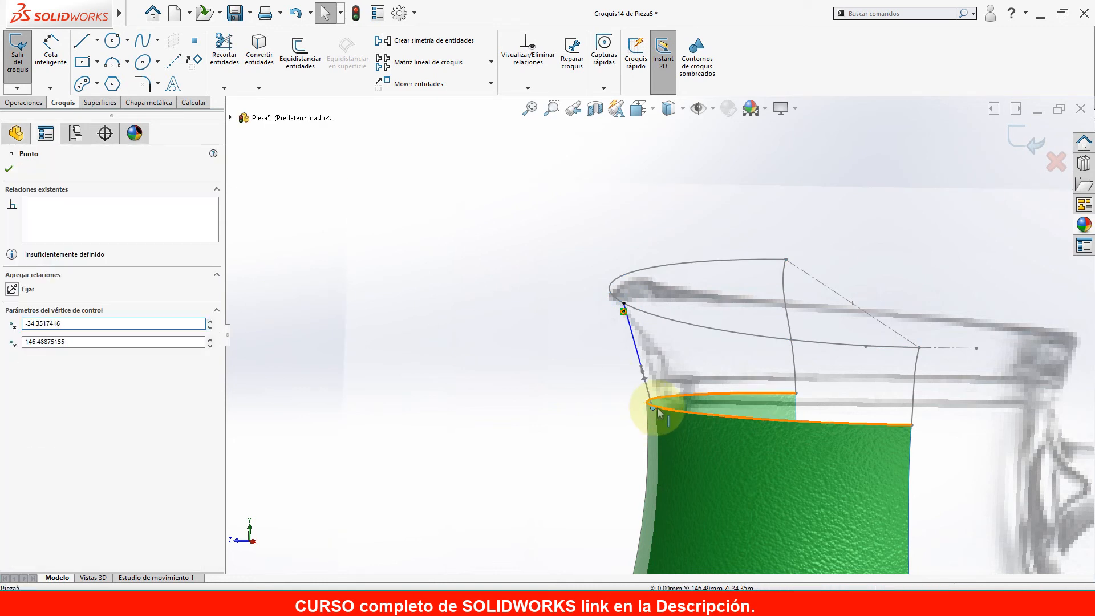
ctrl+click(657, 407)
click(740, 360)
scroll(693, 406, up, 3)
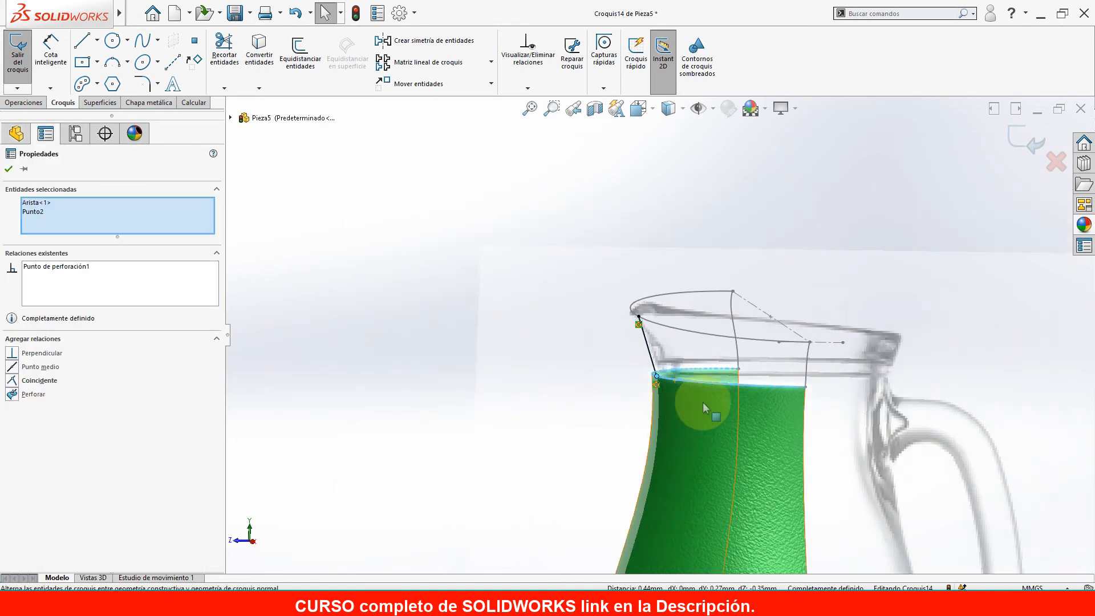
From the Derecha view, bend the spline with its handles to follow the jug's spout outline in the image, and exit the sketch.
click(786, 228)
middle_drag(793, 227, 695, 283)
key(space)
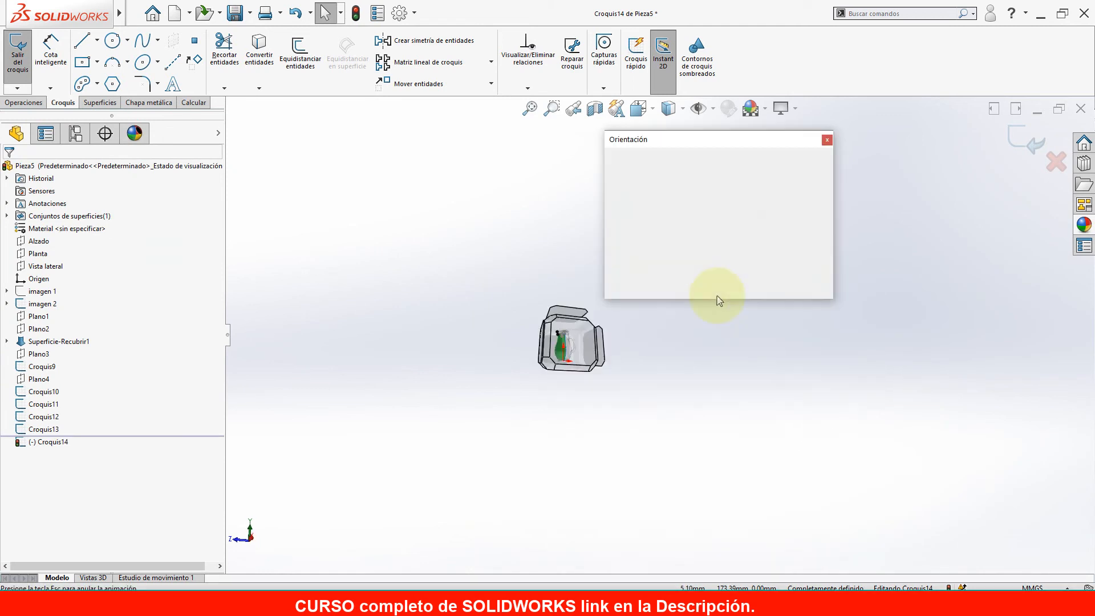
click(818, 231)
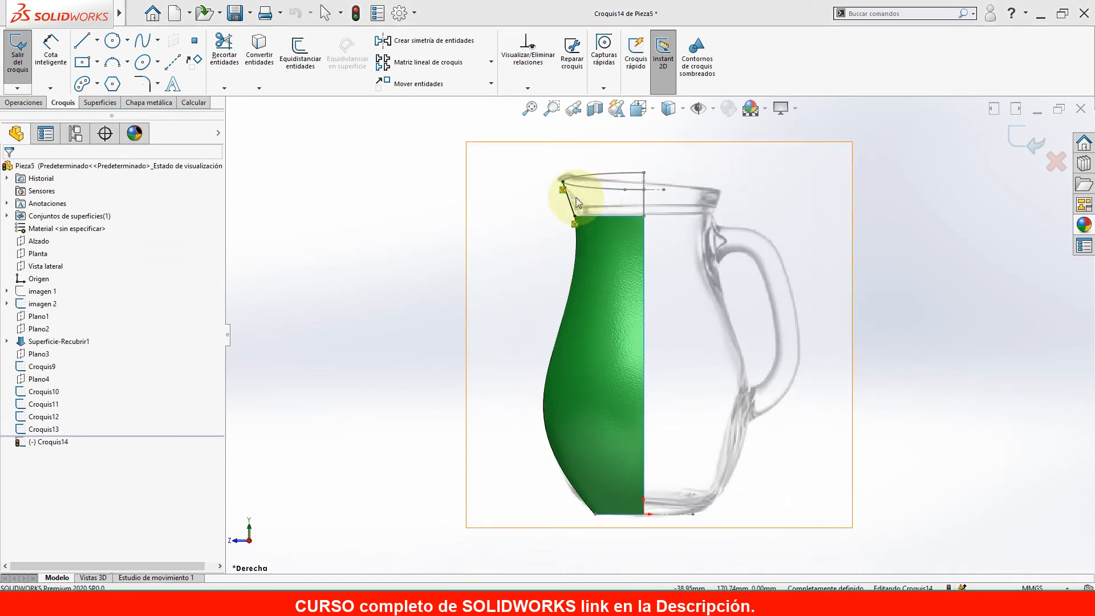
scroll(575, 197, up, 6)
click(594, 331)
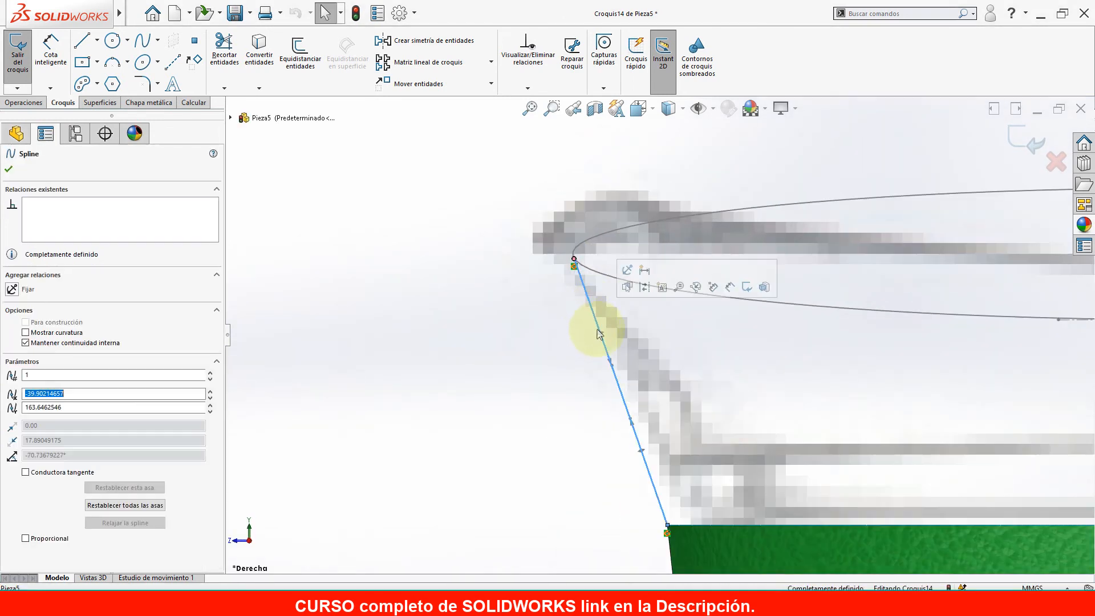
drag(601, 337, 625, 336)
middle_drag(628, 456, 654, 393)
drag(640, 372, 647, 366)
scroll(662, 348, up, 5)
click(758, 317)
scroll(757, 317, up, 3)
middle_drag(759, 319, 769, 248)
click(1026, 148)
Hide the reference sketch imagen 2.
middle_drag(709, 270, 655, 306)
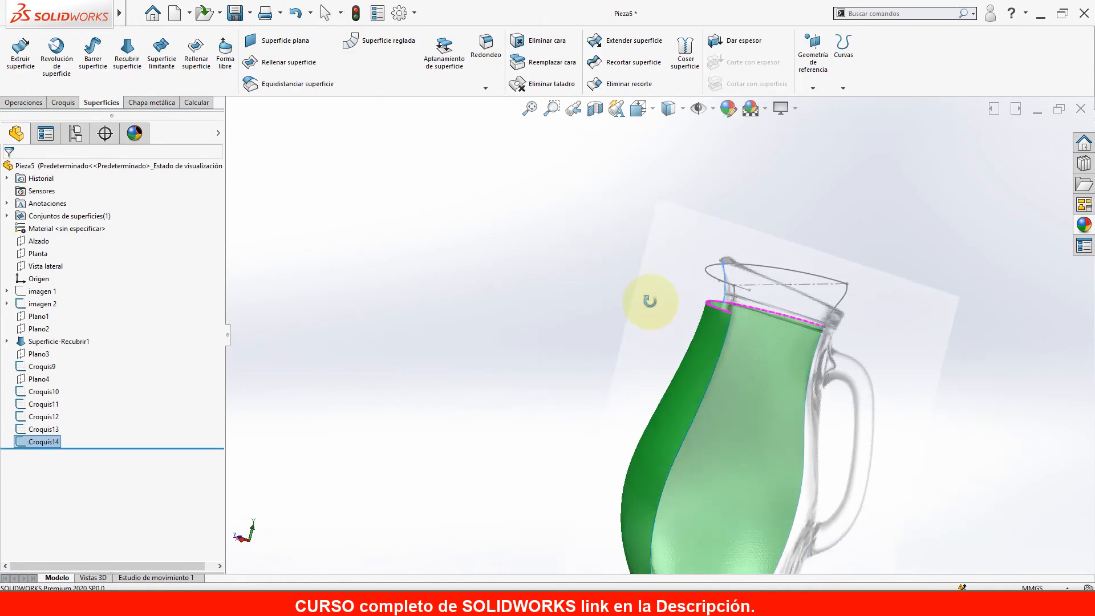
right_click(48, 302)
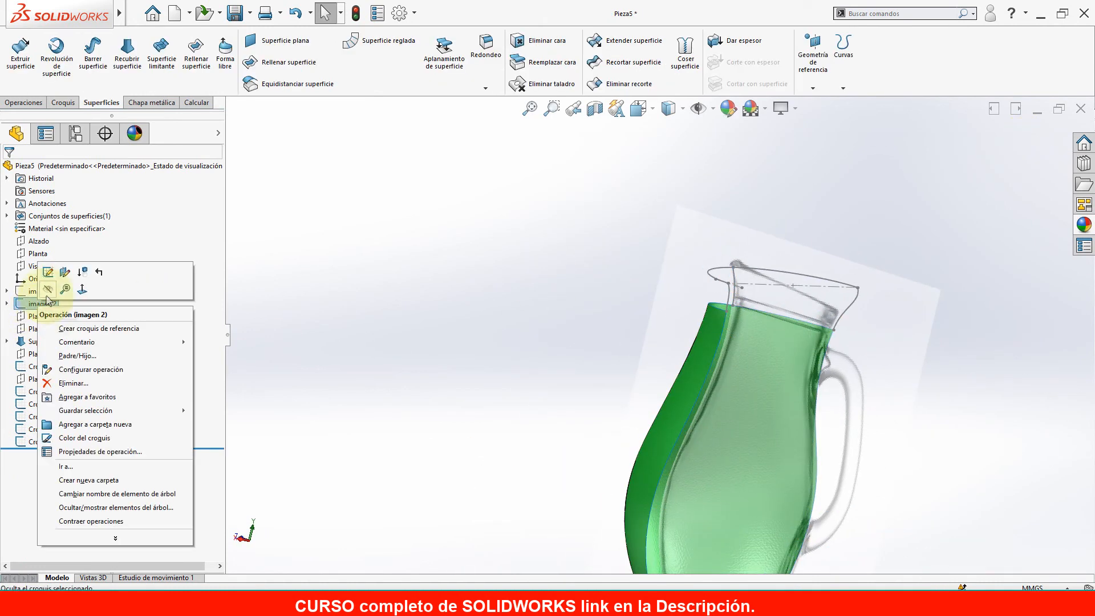
click(48, 292)
middle_drag(685, 330, 297, 228)
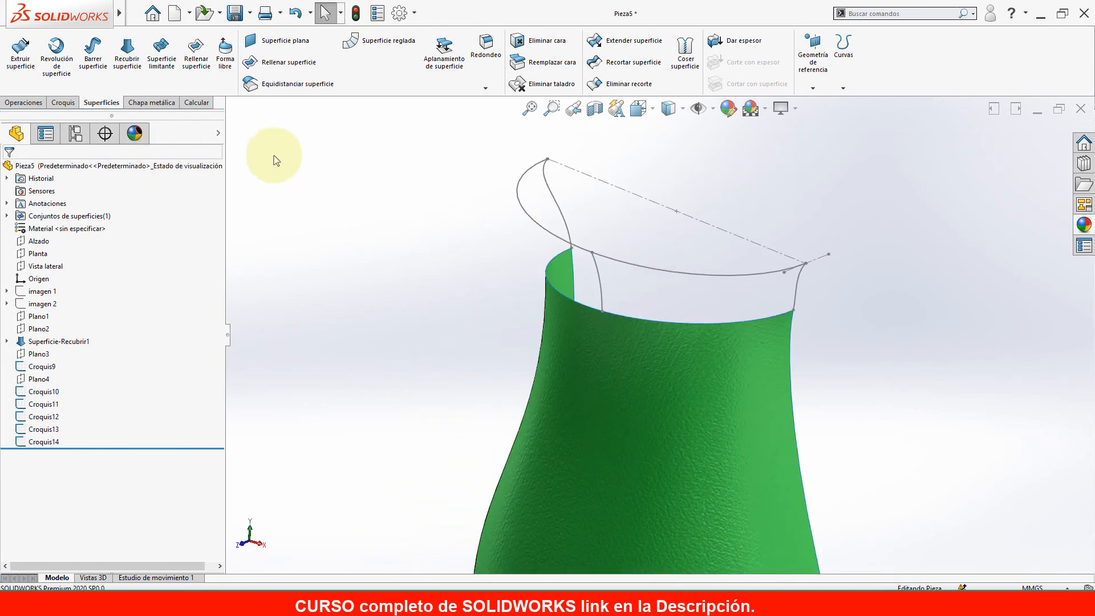
Start a lofted surface using the rim arc sketch Croquis11 and the body's upper edge as profiles.
click(127, 61)
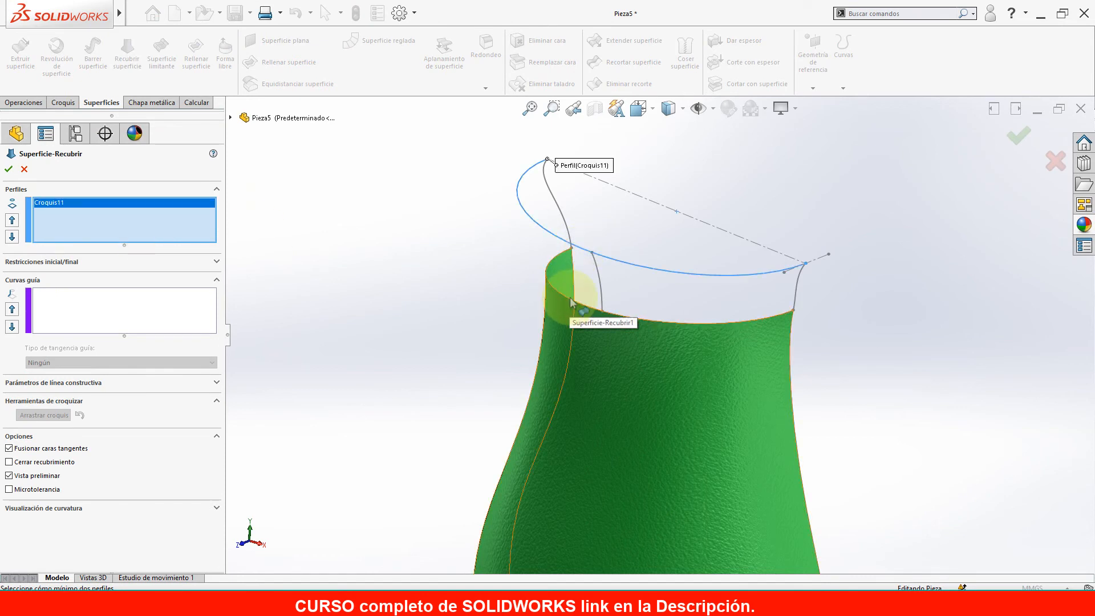
scroll(568, 301, down, 5)
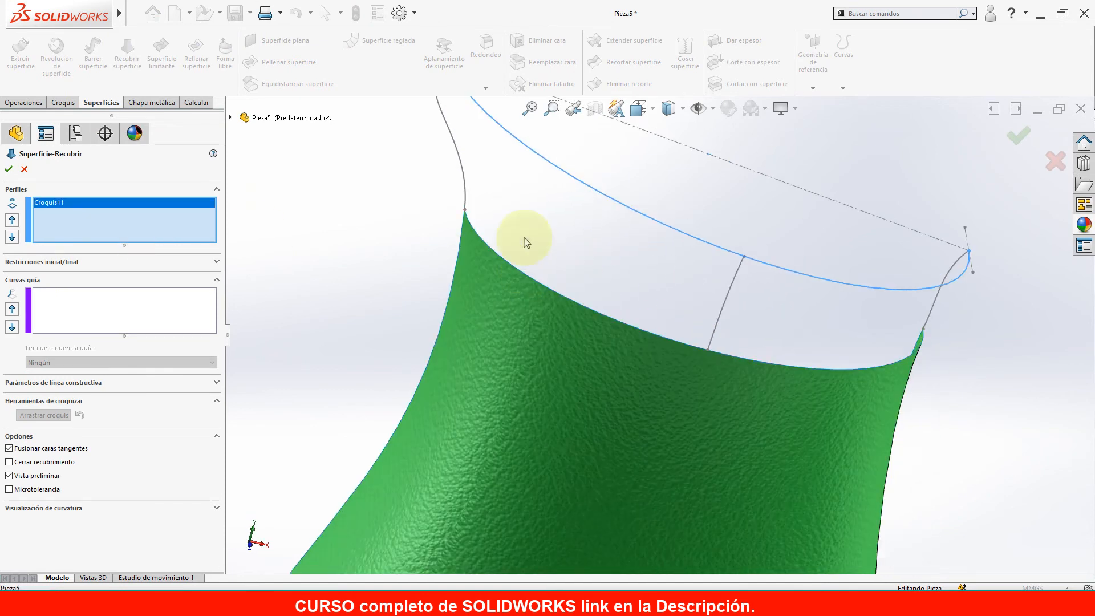
click(498, 258)
middle_drag(542, 273, 605, 251)
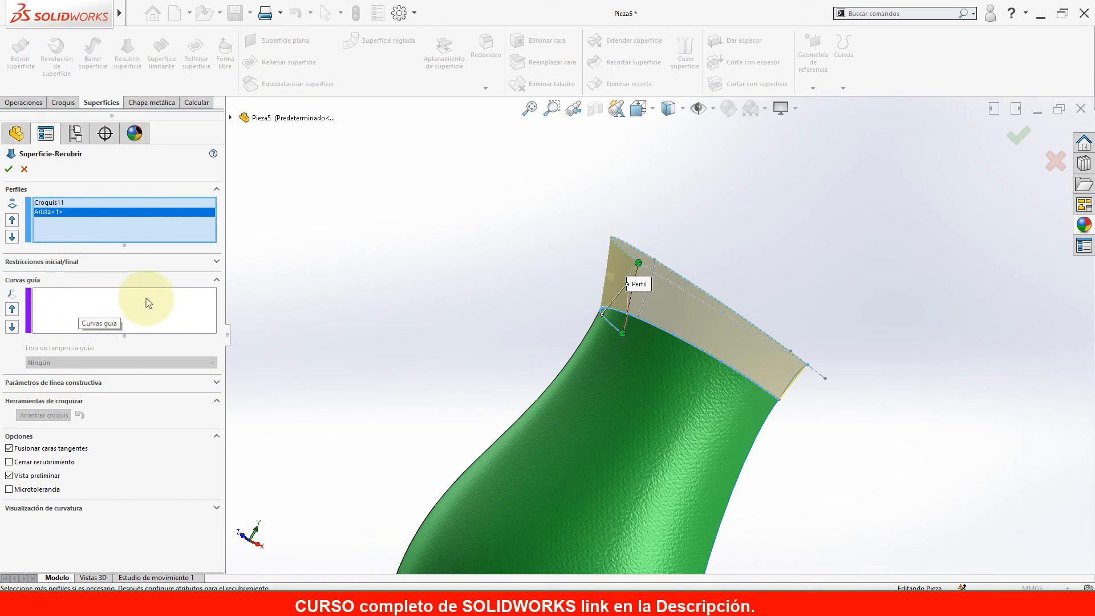
Add the spline sketch Croquis12 as the first guide curve of the loft.
click(207, 280)
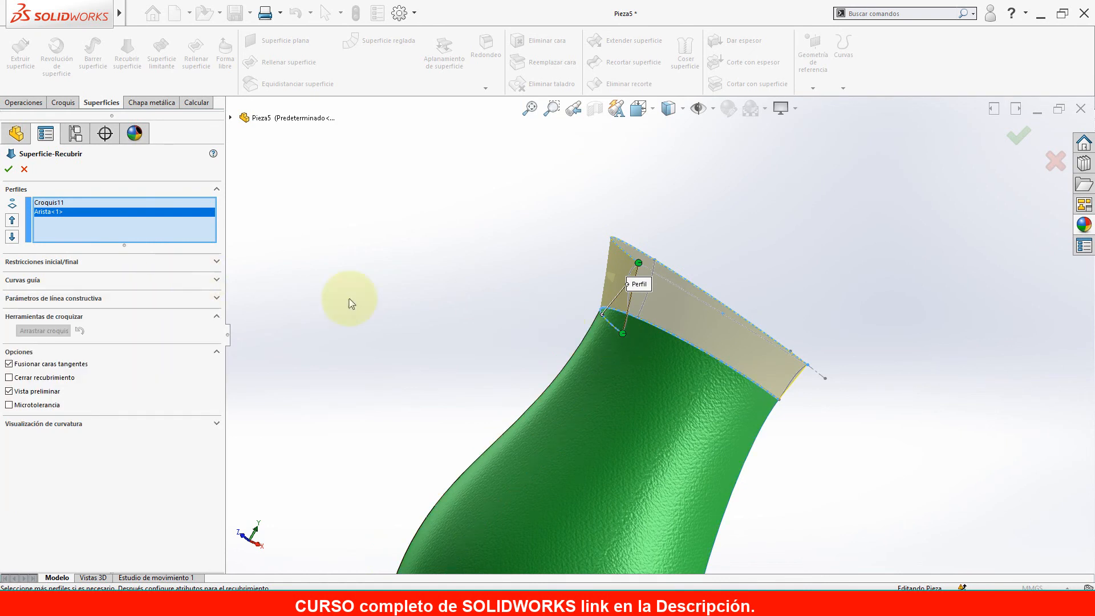
click(69, 281)
middle_drag(546, 374, 637, 359)
scroll(507, 237, down, 5)
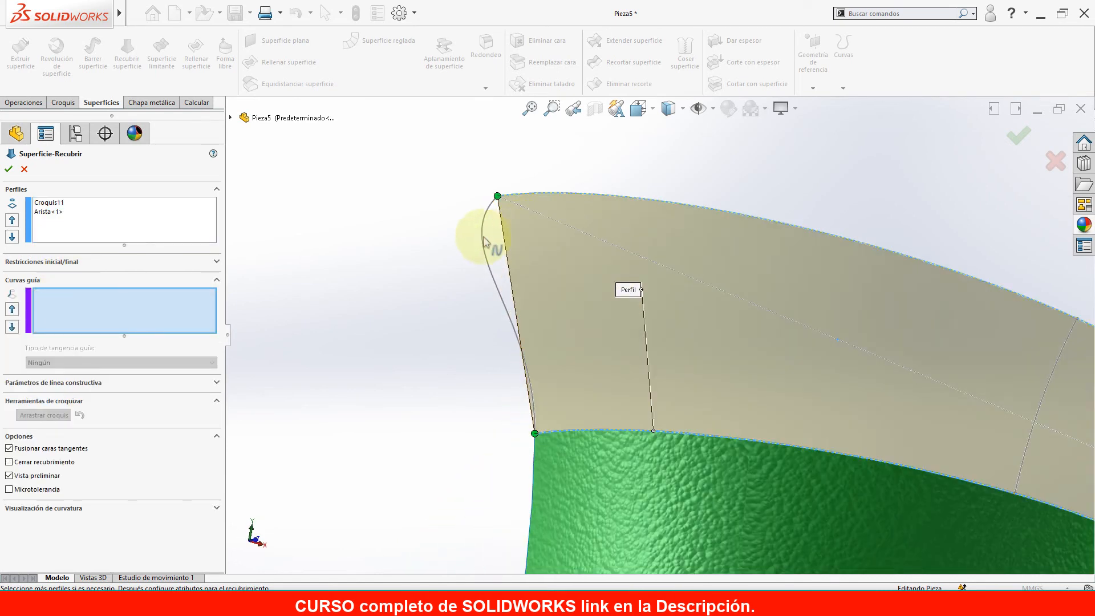
click(487, 241)
scroll(655, 357, up, 5)
mouse_move(806, 392)
middle_down()
mouse_move(716, 387)
mouse_move(830, 391)
mouse_move(884, 372)
mouse_move(696, 361)
middle_up()
scroll(684, 329, down, 2)
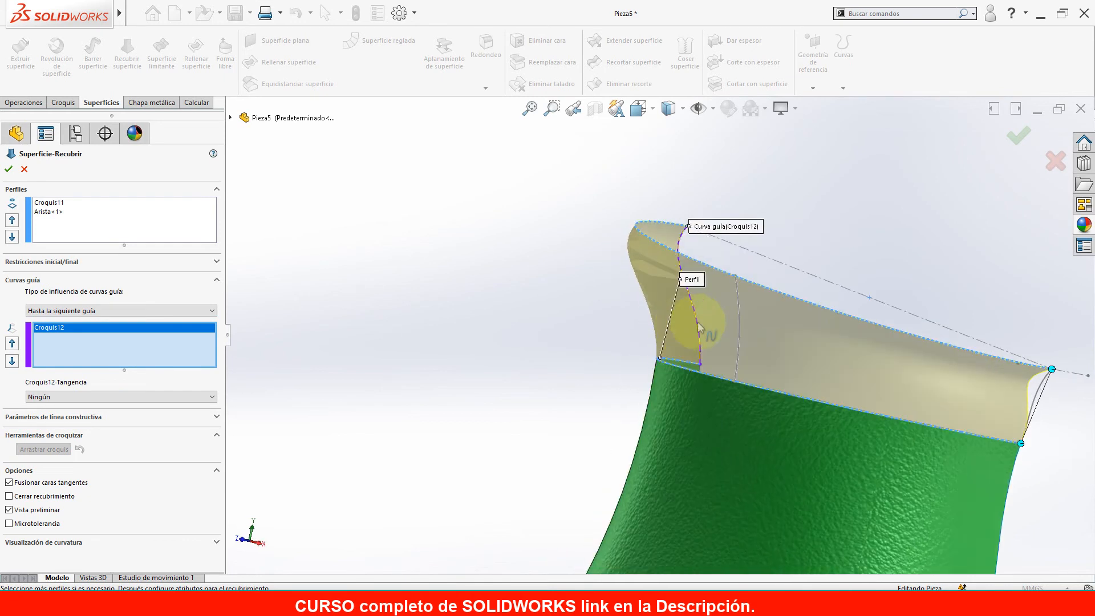
Add Croquis14 and Croquis13 as further guide curves and create the lofted surface.
click(737, 314)
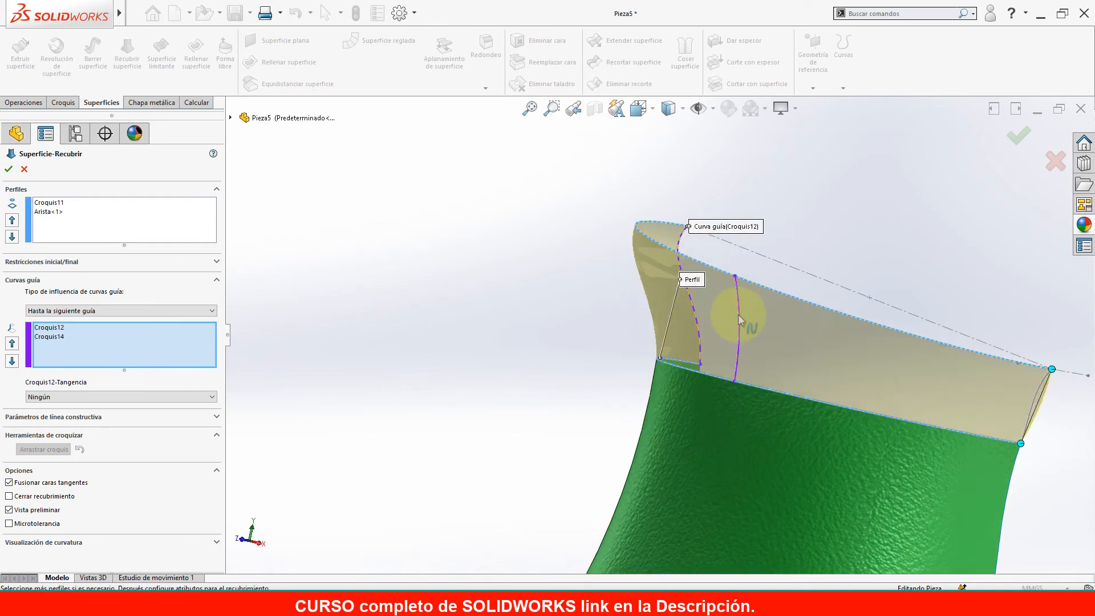
scroll(933, 404, up, 2)
scroll(933, 404, down, 3)
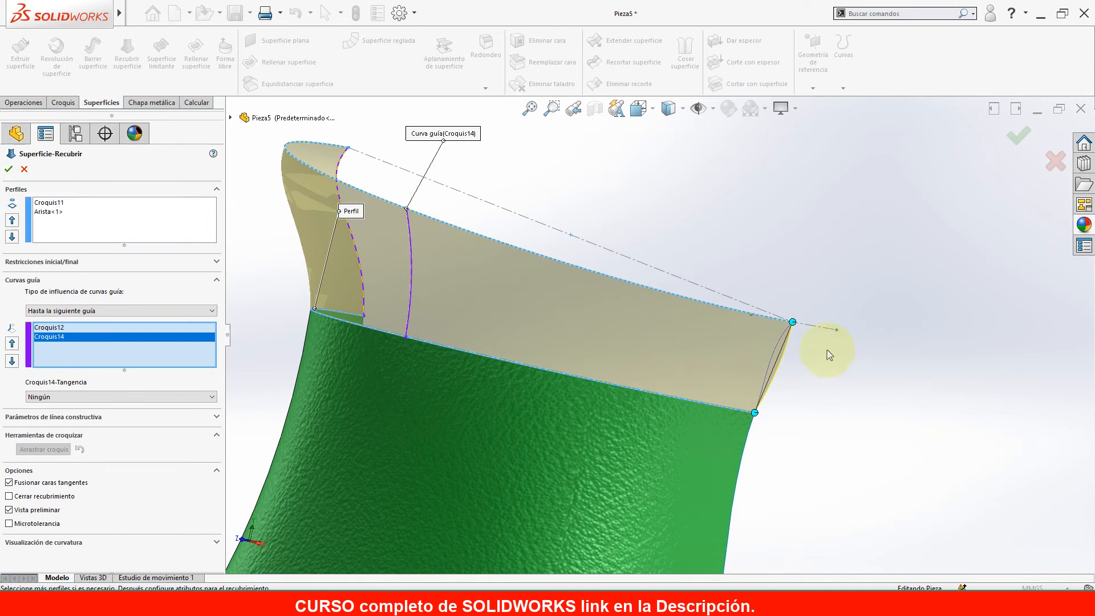
click(780, 346)
scroll(761, 351, down, 5)
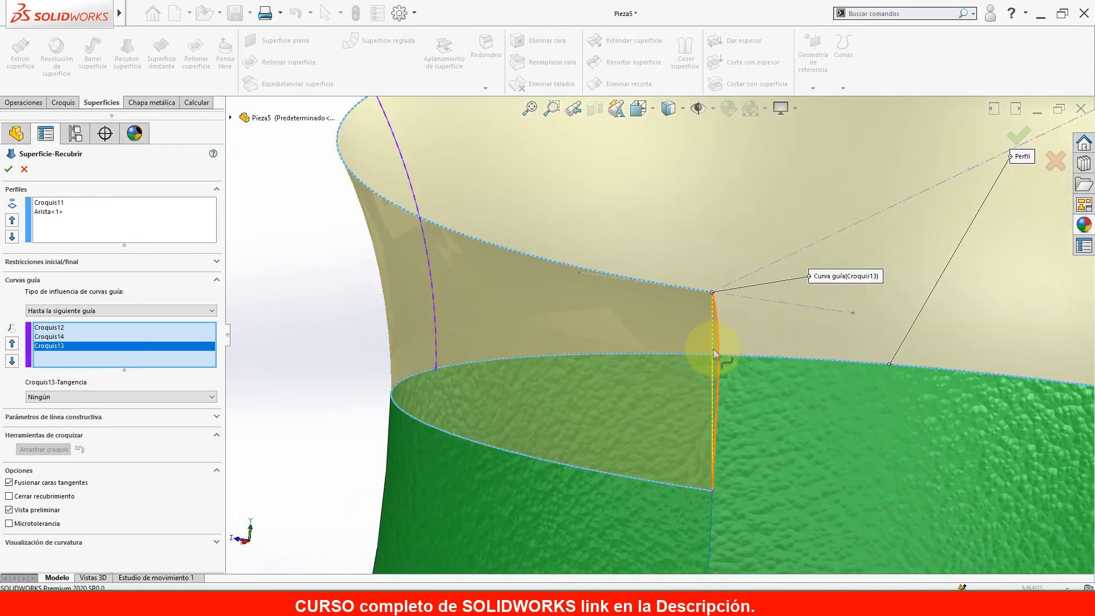
middle_drag(716, 359, 671, 335)
scroll(653, 342, up, 5)
middle_drag(769, 337, 975, 262)
click(1016, 149)
Examine the new lofted rim and spout surface from several angles, starting from the dimetric view.
key(space)
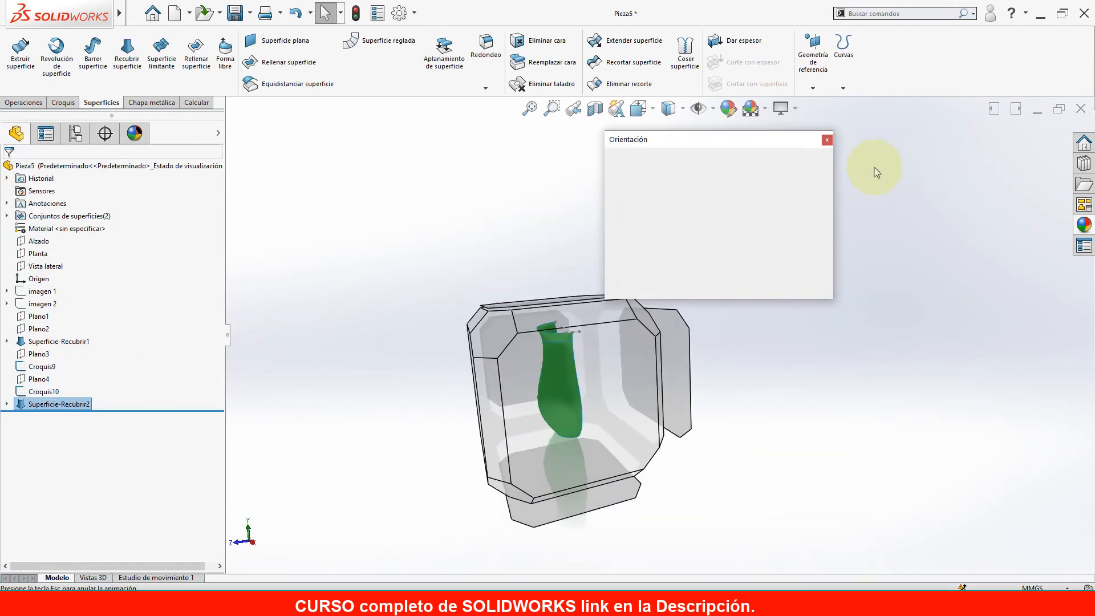
click(813, 188)
scroll(693, 194, down, 5)
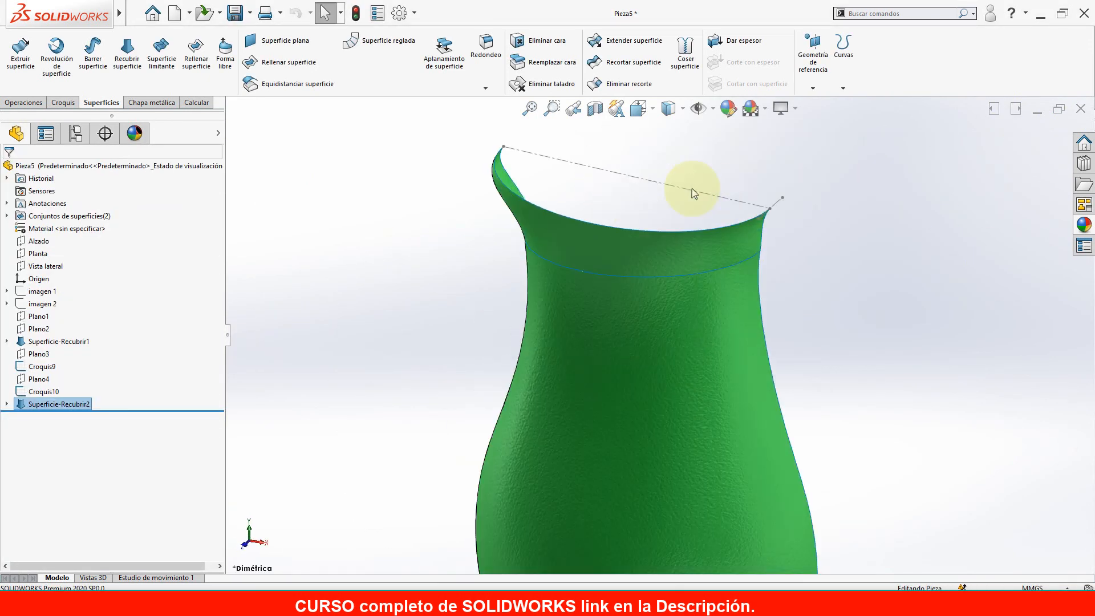
click(709, 151)
mouse_move(640, 227)
middle_down()
mouse_move(709, 186)
mouse_move(694, 247)
middle_up()
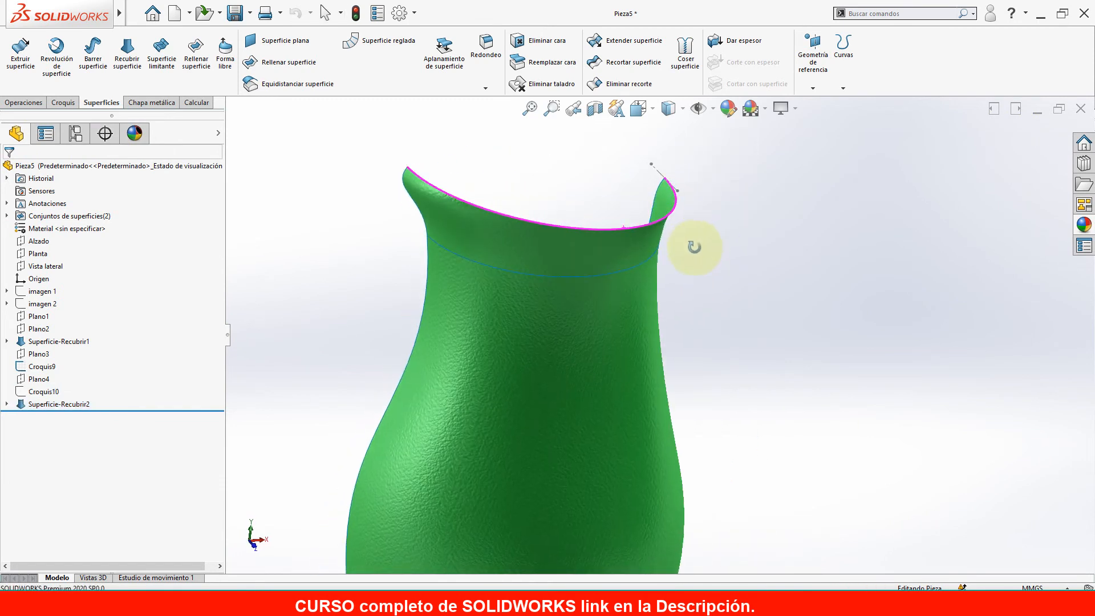
click(660, 171)
middle_drag(714, 194, 626, 228)
mouse_move(791, 271)
middle_down()
mouse_move(690, 283)
mouse_move(699, 237)
mouse_move(704, 272)
mouse_move(881, 246)
middle_up()
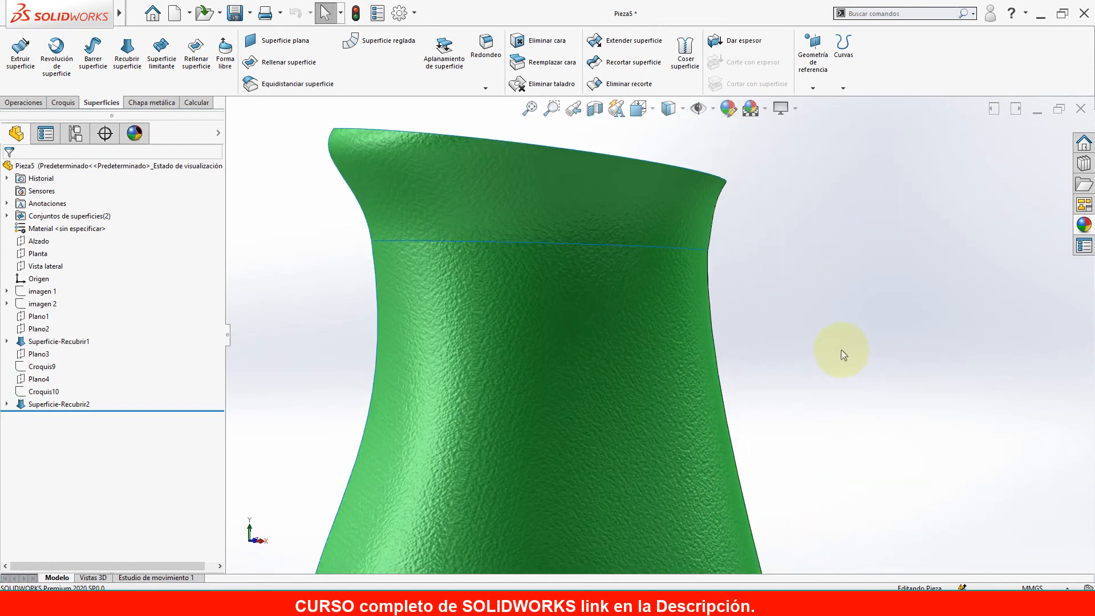
Change the display style to shaded without edges.
click(668, 108)
click(669, 157)
middle_drag(669, 159, 798, 286)
click(650, 239)
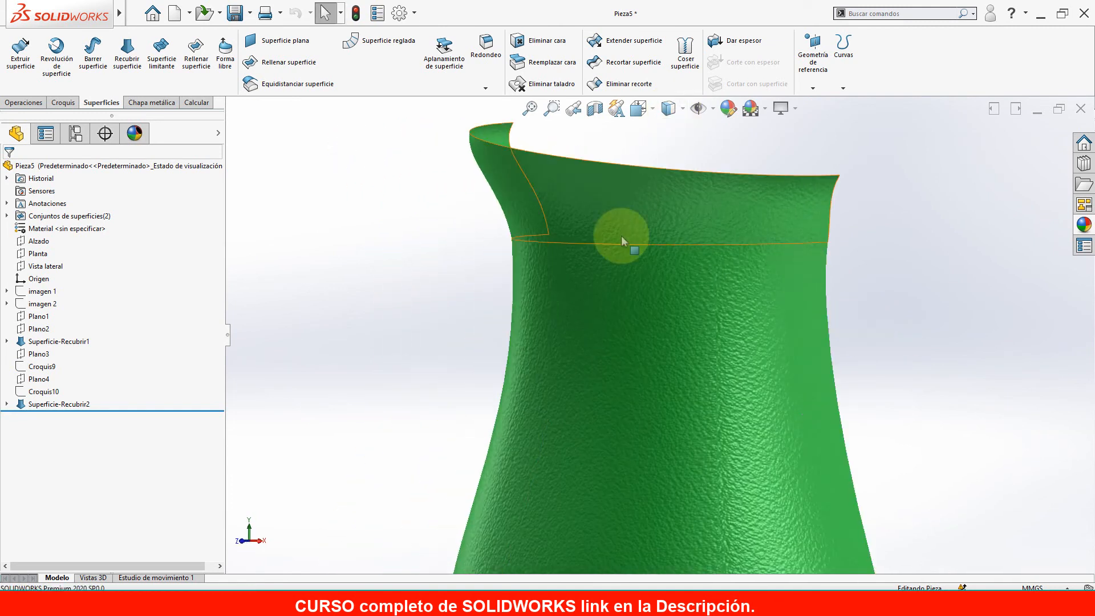
Examine the transition between the rim and body surfaces up close, check the RealView graphics option, and return to the isometric view.
scroll(648, 237, down, 5)
scroll(422, 299, down, 4)
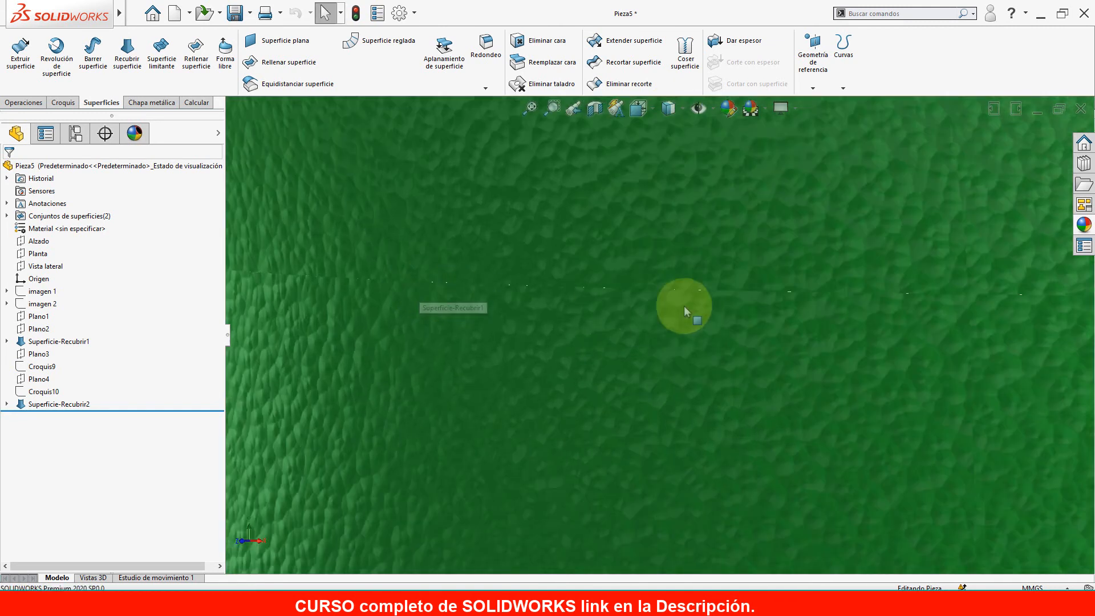
scroll(656, 300, up, 6)
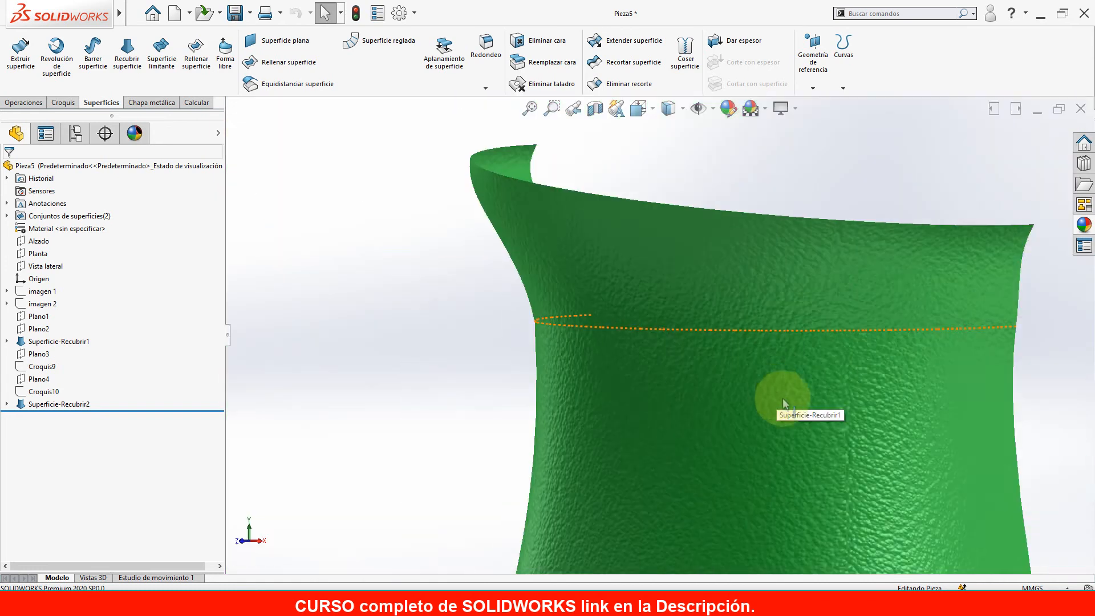
scroll(779, 396, up, 4)
key(ctrl+7)
middle_drag(850, 312, 772, 344)
scroll(662, 335, down, 2)
scroll(762, 440, down, 6)
scroll(747, 391, up, 3)
middle_drag(747, 391, 810, 345)
scroll(642, 164, down, 3)
scroll(597, 248, down, 2)
middle_drag(597, 248, 648, 191)
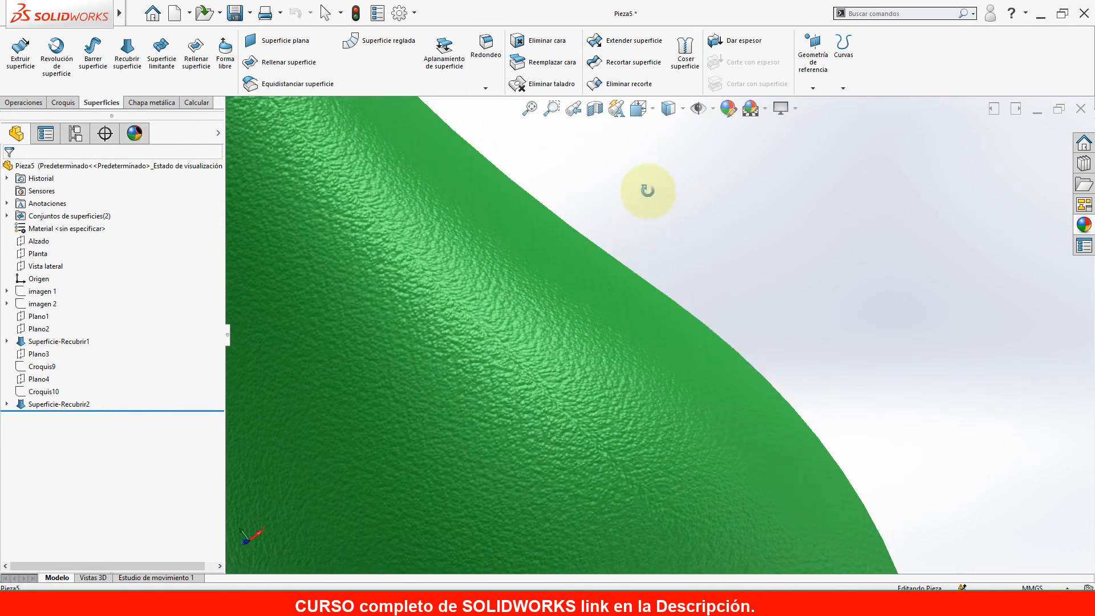
click(795, 108)
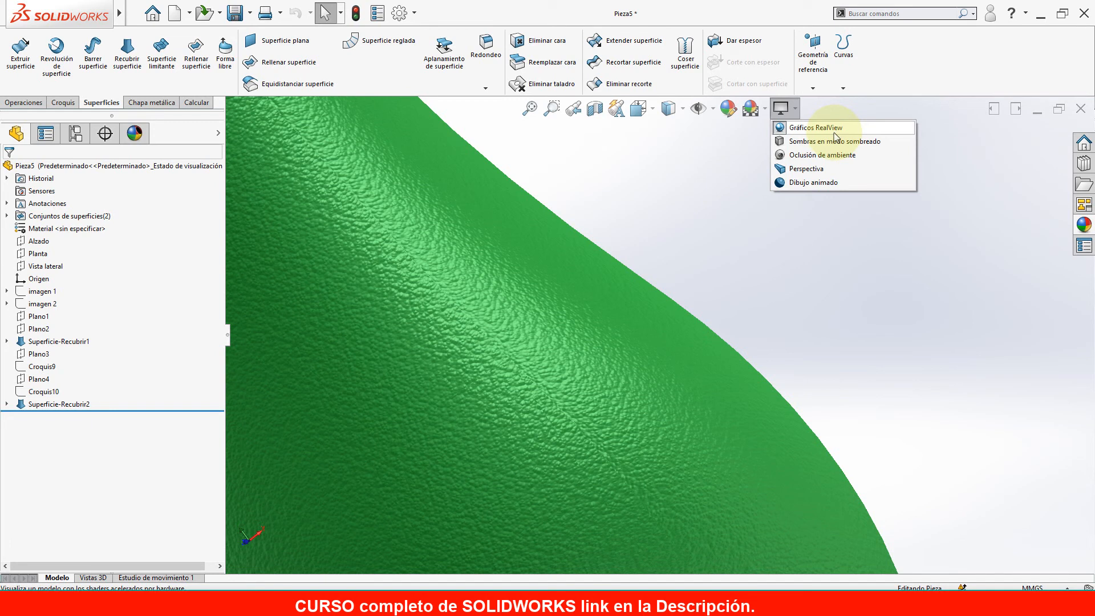
right_drag(776, 293, 829, 240)
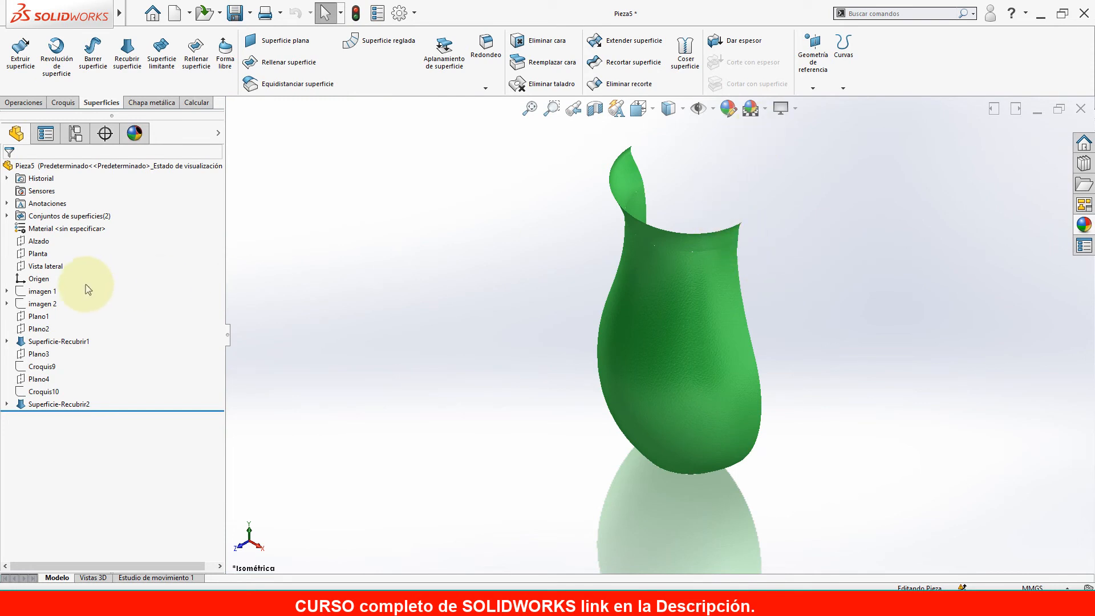
Mirror the surface bodies Superficie-Recubrir1 and Superficie-Recubrir2 about the Alzado plane.
click(38, 244)
middle_drag(672, 220, 654, 197)
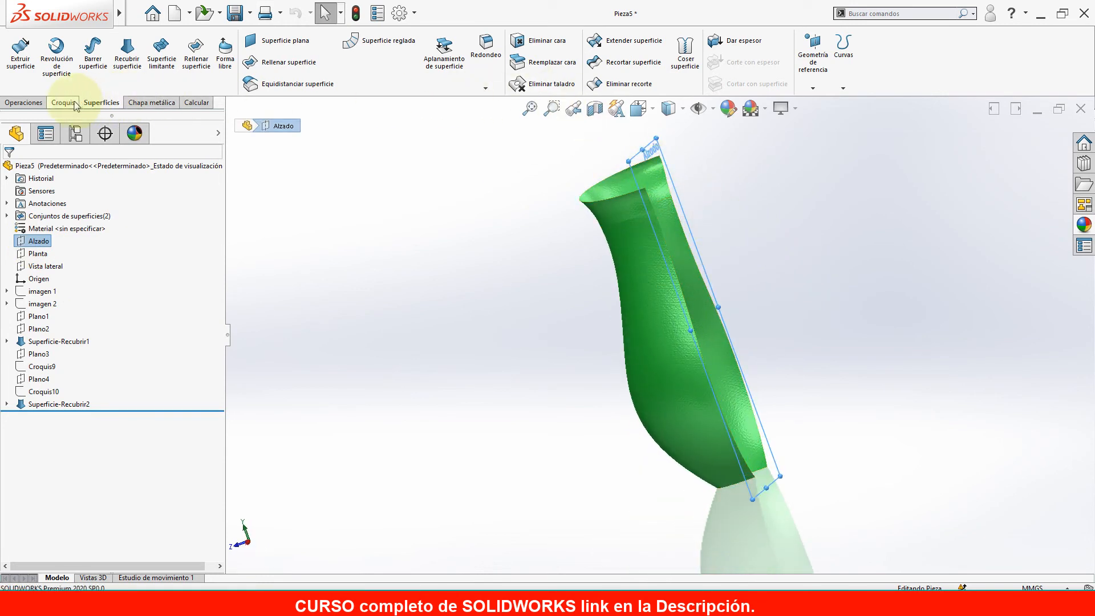
click(42, 104)
click(614, 82)
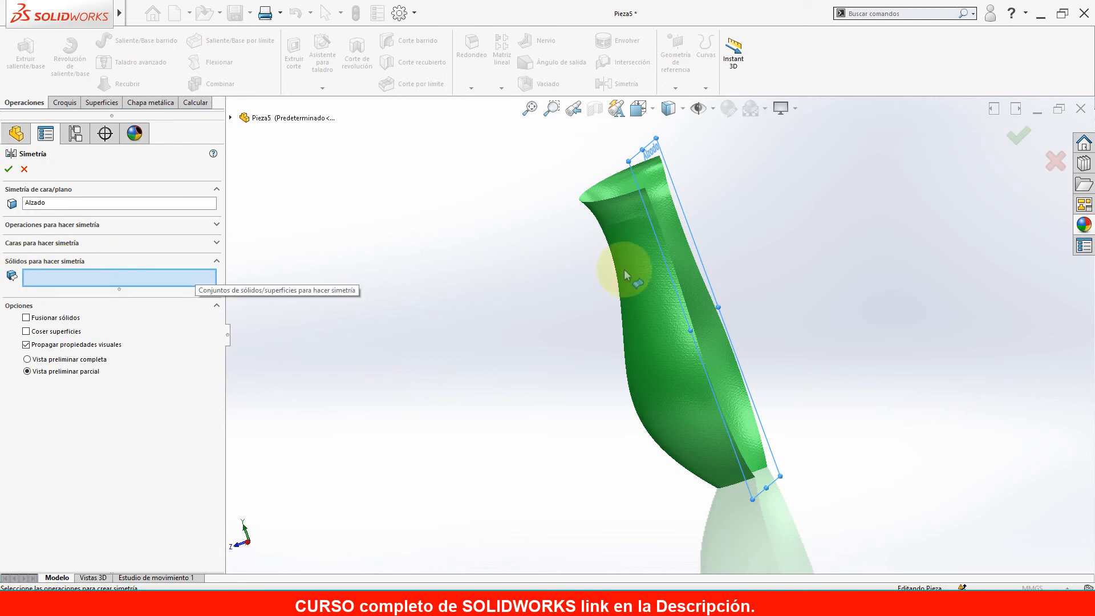
click(647, 251)
click(664, 245)
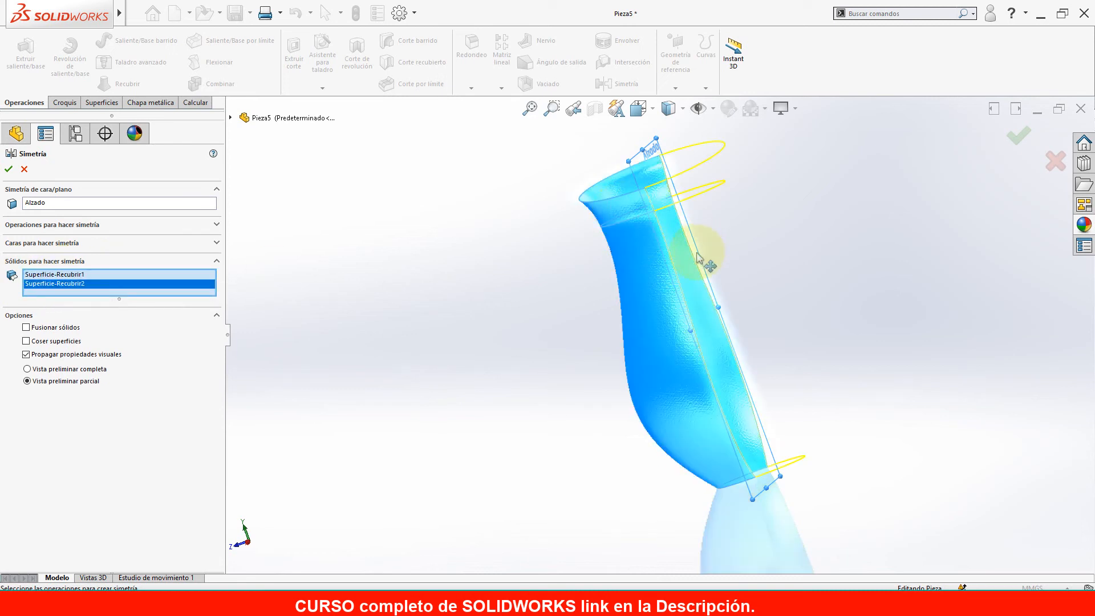
key(ctrl+1)
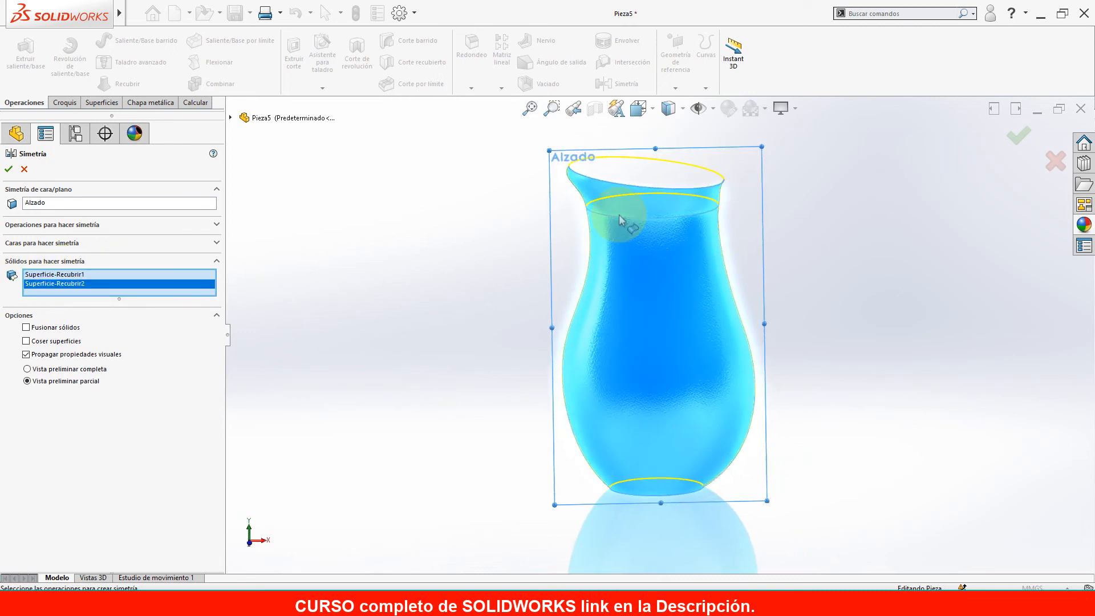
click(1020, 137)
middle_drag(955, 191, 706, 135)
scroll(689, 410, down, 3)
middle_drag(690, 410, 648, 320)
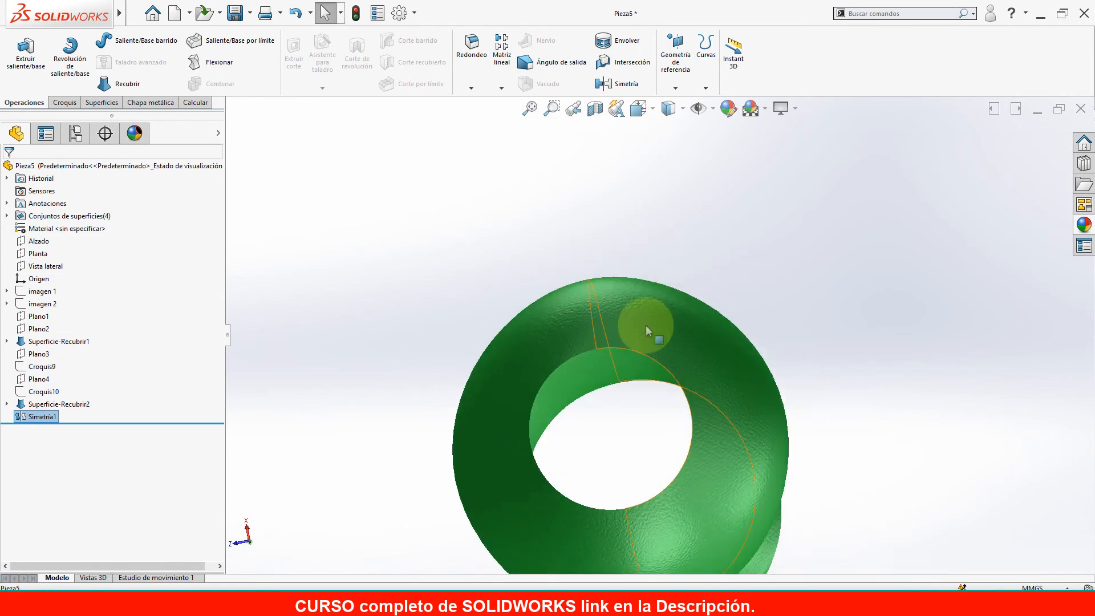
Close the jug's open bottom with a planar surface bounded by the two base edges.
click(112, 105)
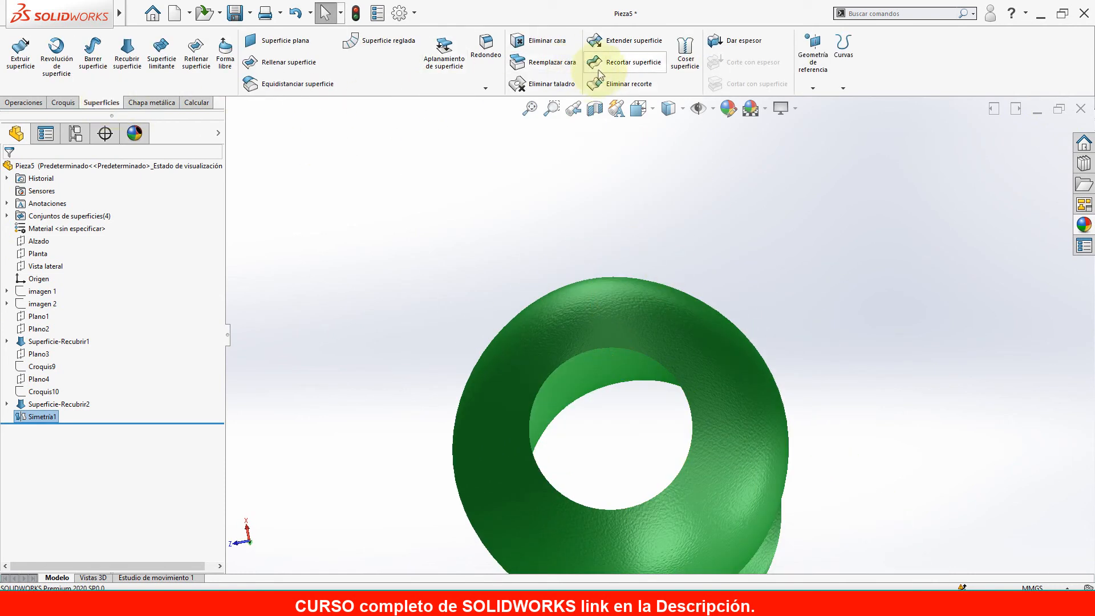
click(272, 45)
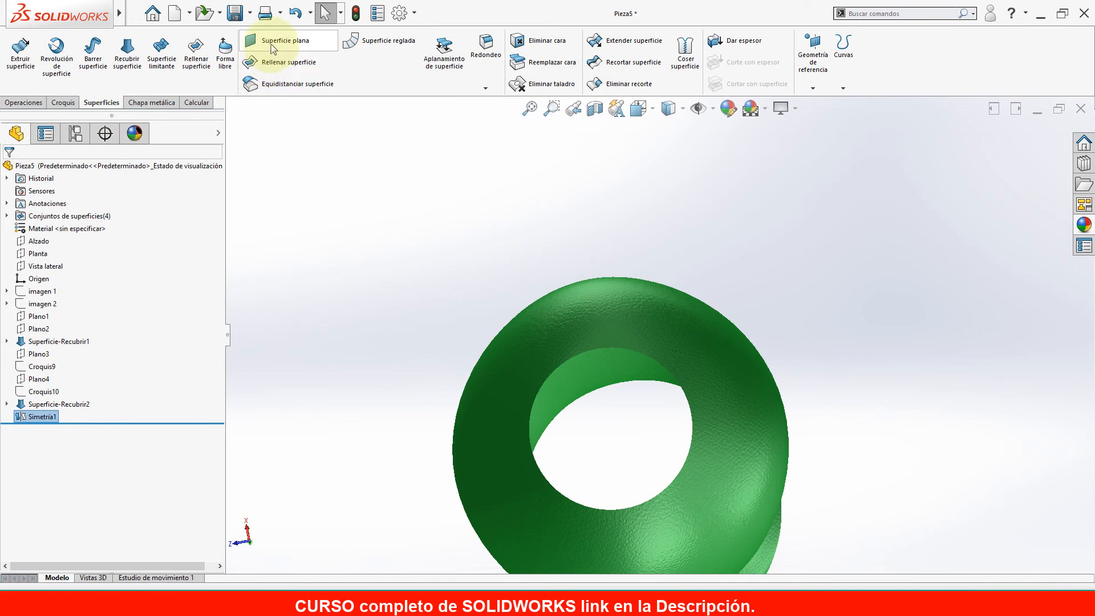
click(602, 349)
middle_drag(605, 350, 636, 293)
click(638, 293)
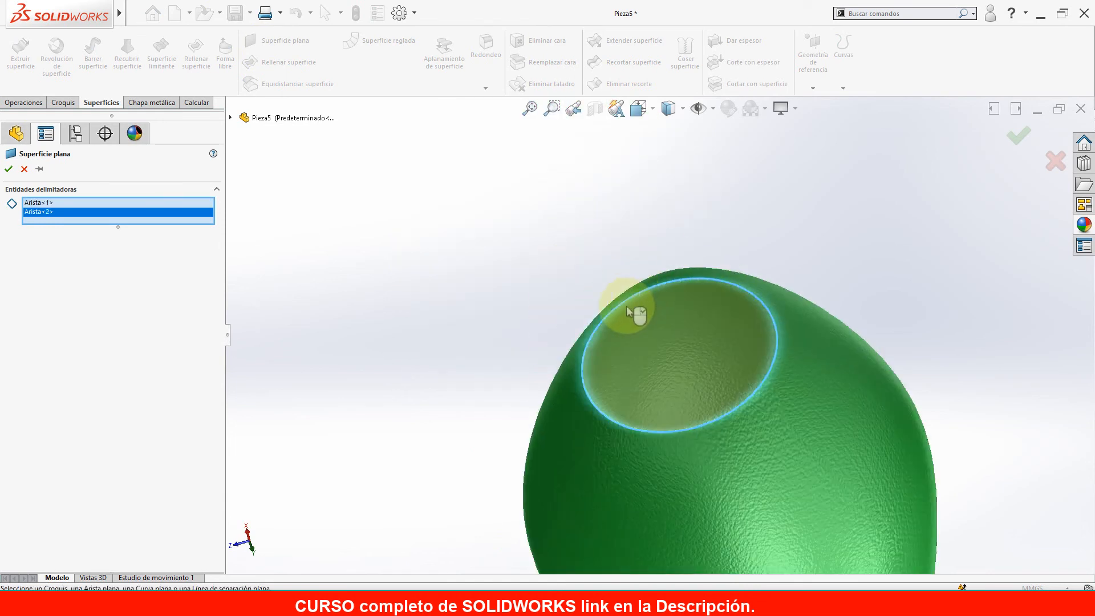
middle_drag(608, 328, 680, 362)
scroll(777, 266, down, 2)
scroll(906, 206, down, 2)
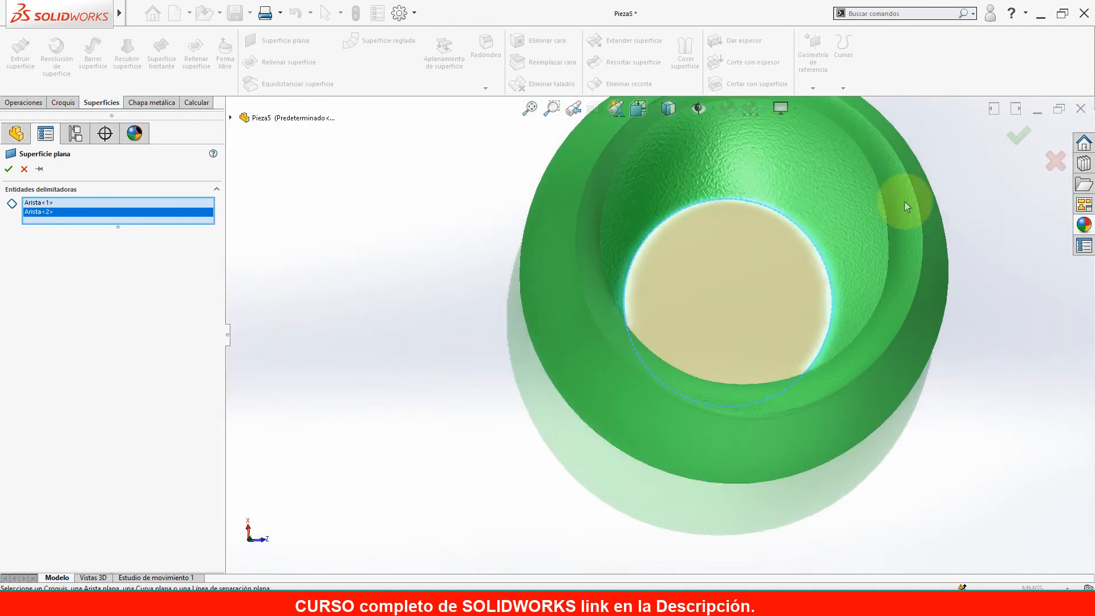
click(1001, 149)
middle_drag(770, 256, 832, 181)
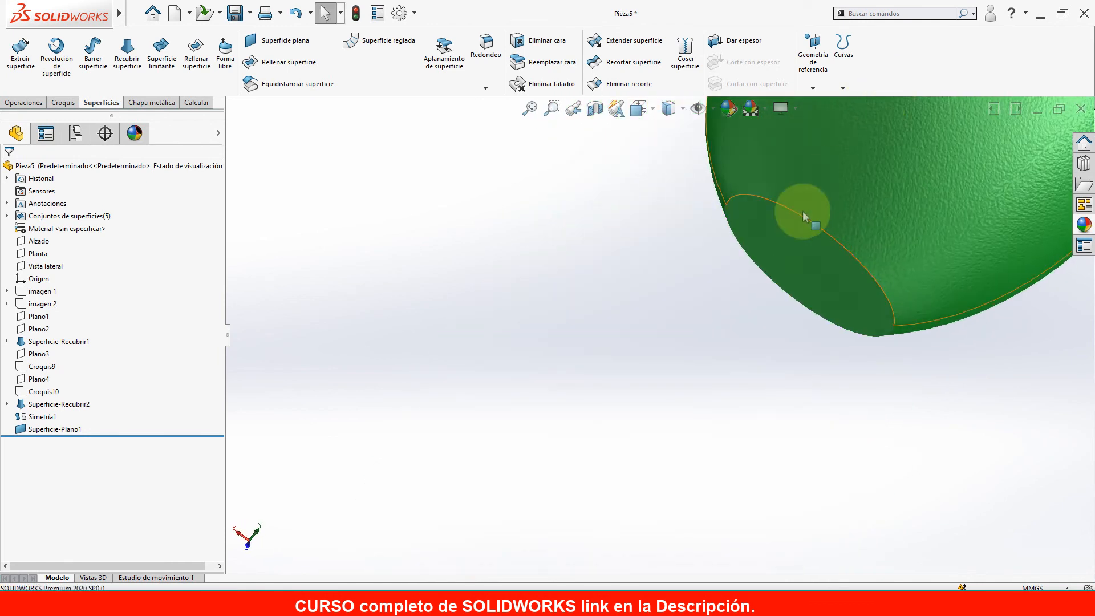
key(ctrl+7)
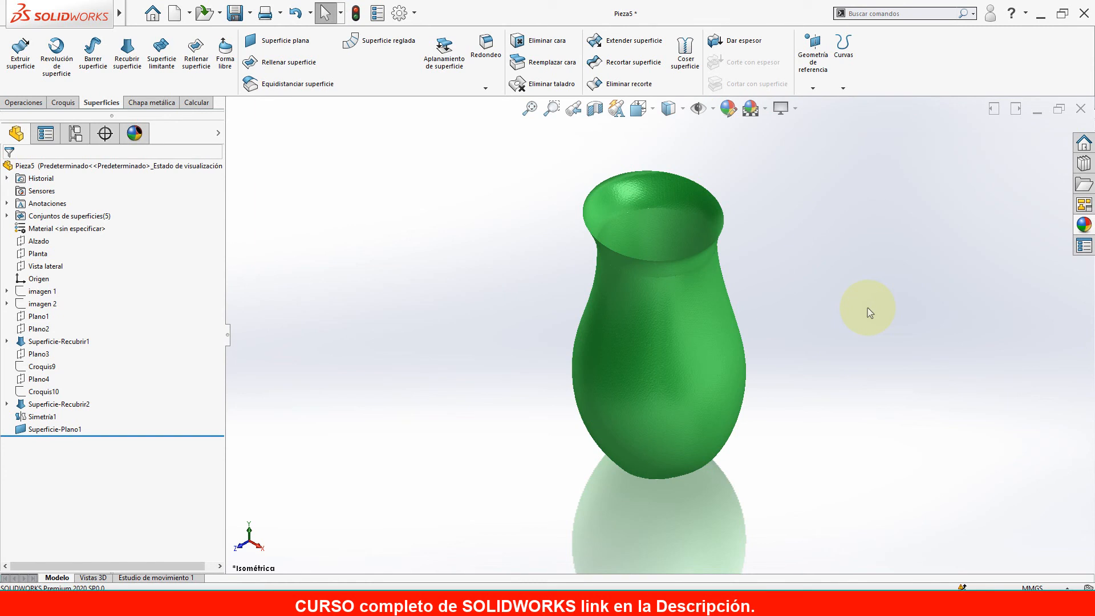
Knit the two lofted surfaces, their mirrored copies and the planar base together, without creating a solid or merging entities.
click(685, 57)
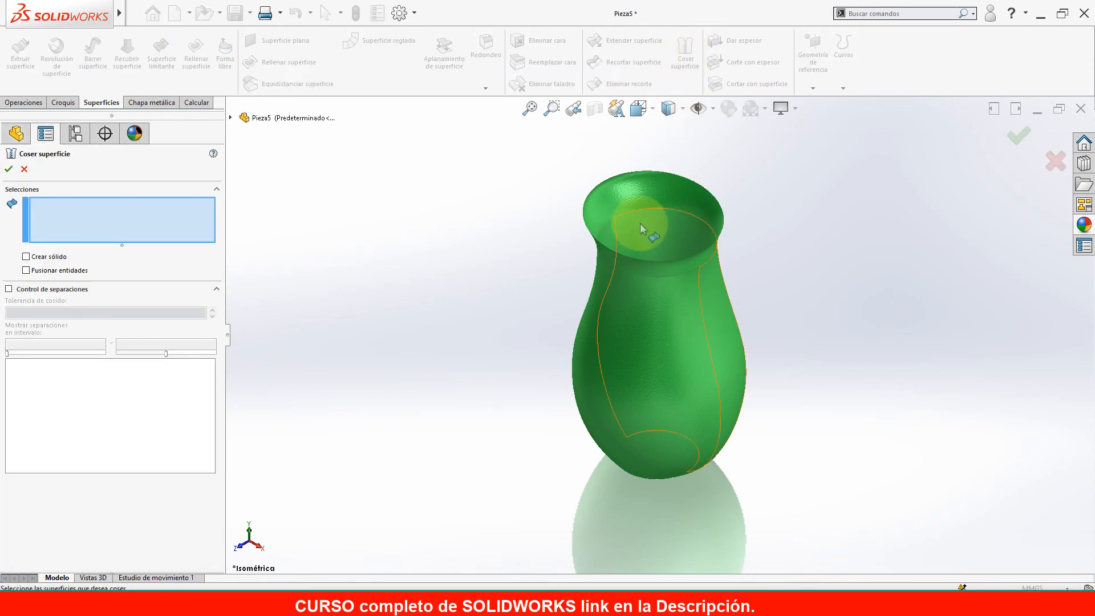
drag(477, 166, 868, 539)
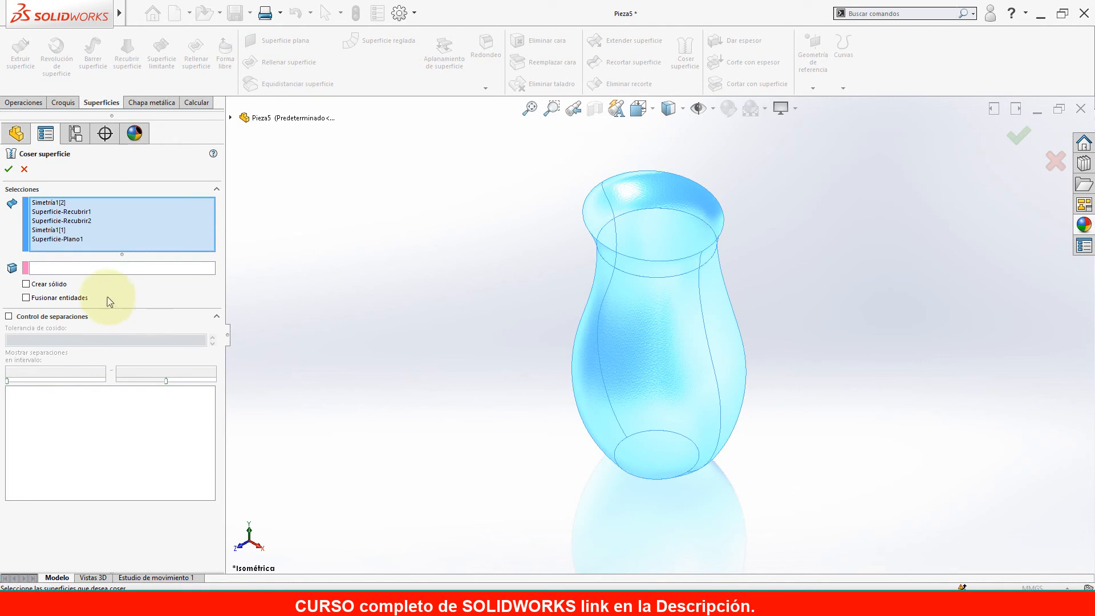
click(8, 170)
middle_drag(724, 252, 807, 209)
scroll(633, 292, down, 3)
scroll(631, 268, up, 3)
right_drag(660, 269, 707, 228)
click(693, 318)
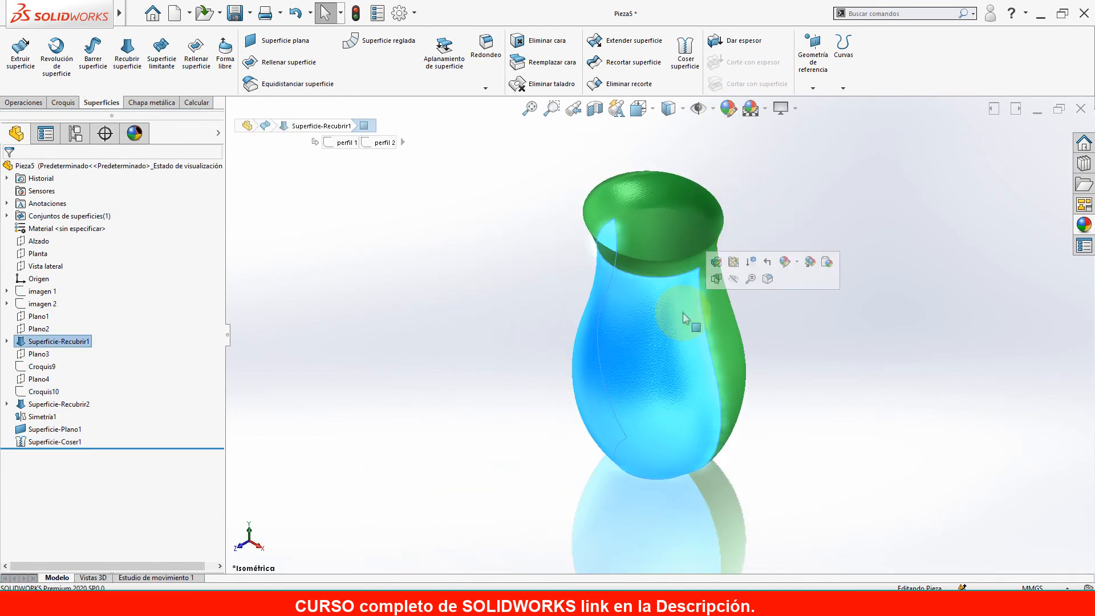
click(781, 385)
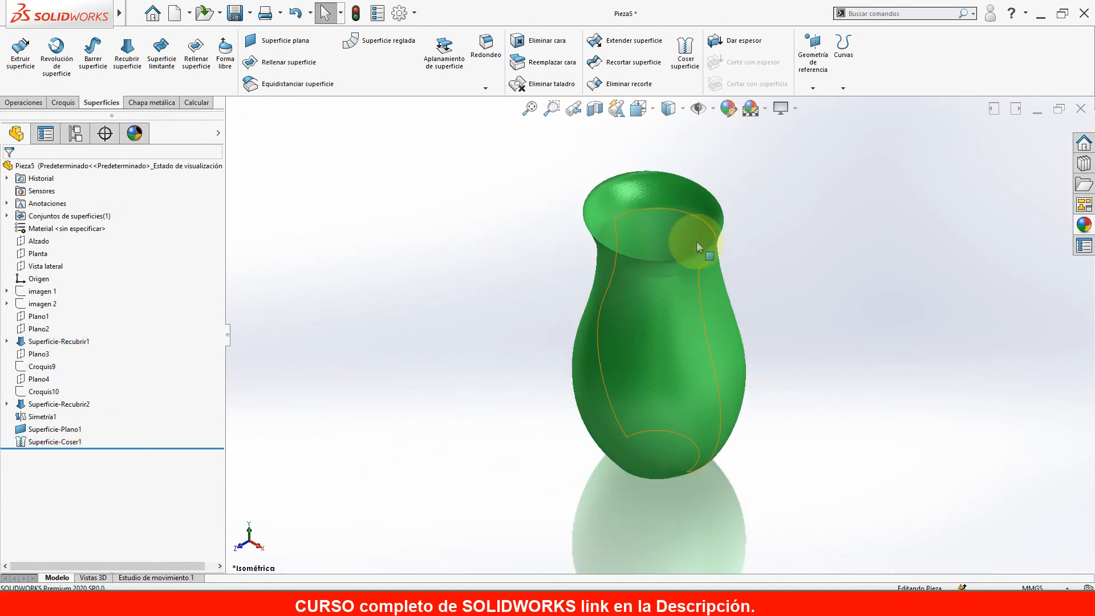
Show the reference image sketch imagen 1 and examine how its handle lines up with the jug body.
right_drag(274, 326, 308, 288)
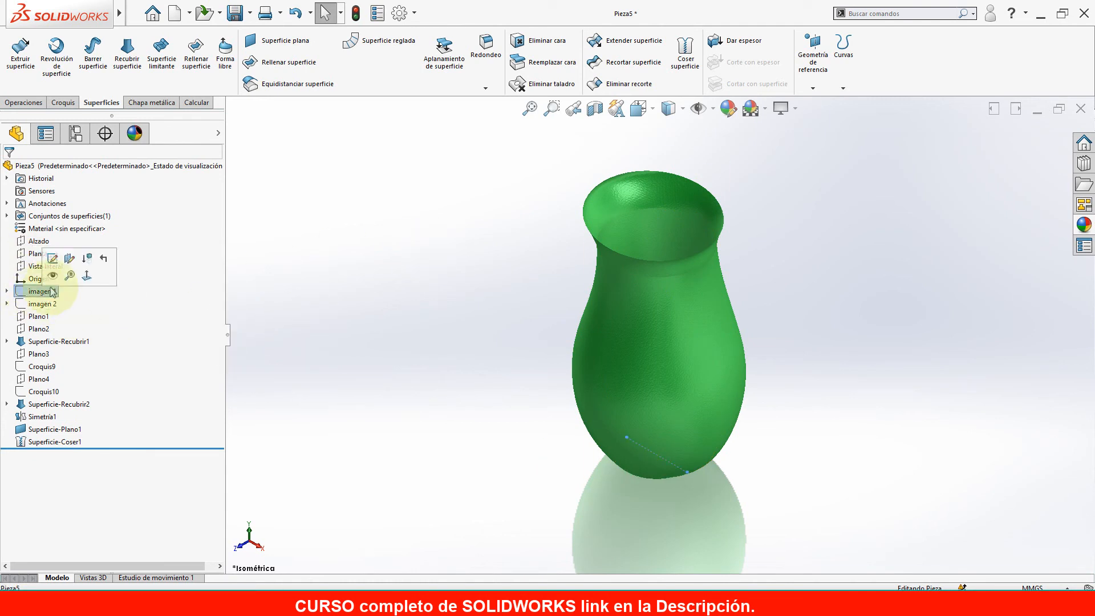
click(54, 279)
mouse_move(696, 363)
middle_down()
mouse_move(747, 291)
mouse_move(730, 278)
middle_up()
scroll(728, 277, down, 2)
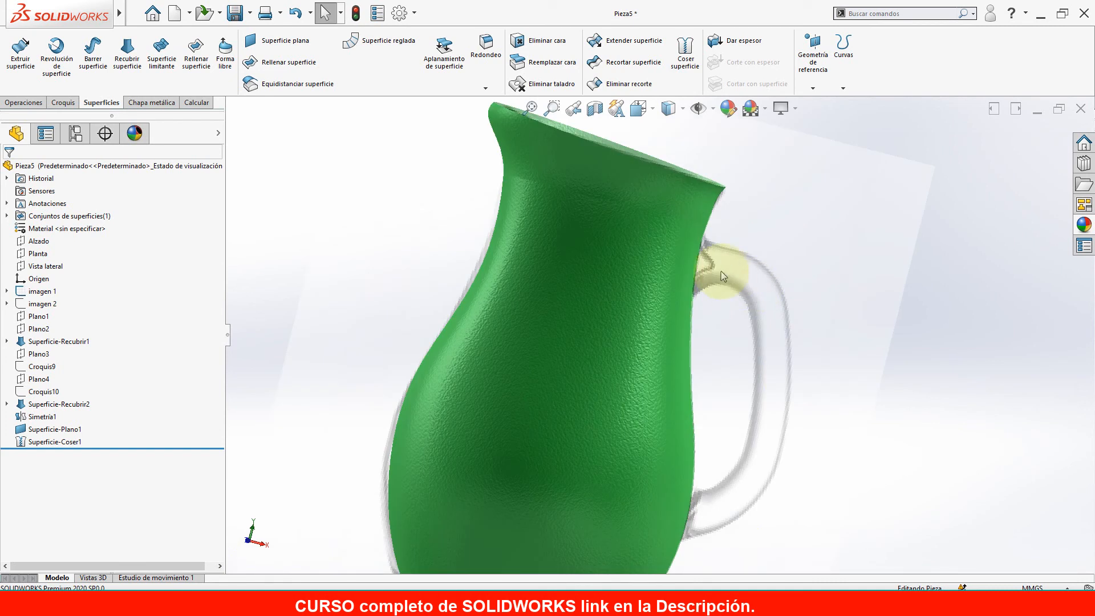
middle_drag(764, 414, 785, 385)
scroll(724, 393, up, 4)
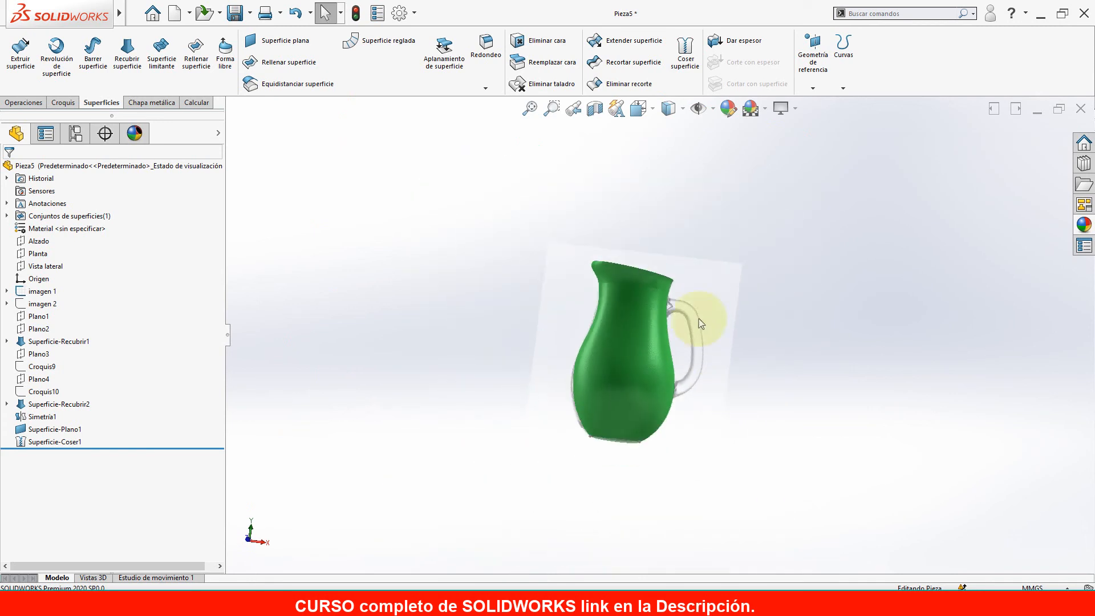
middle_drag(695, 341, 579, 280)
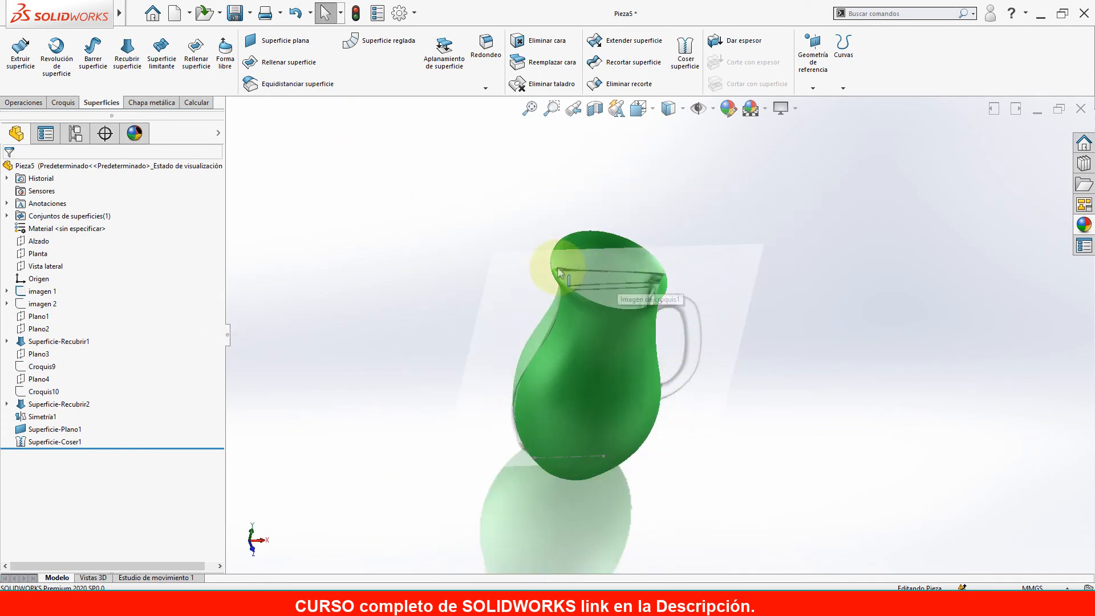
Start a new sketch on the Alzado plane and orient the view normal to it.
click(40, 241)
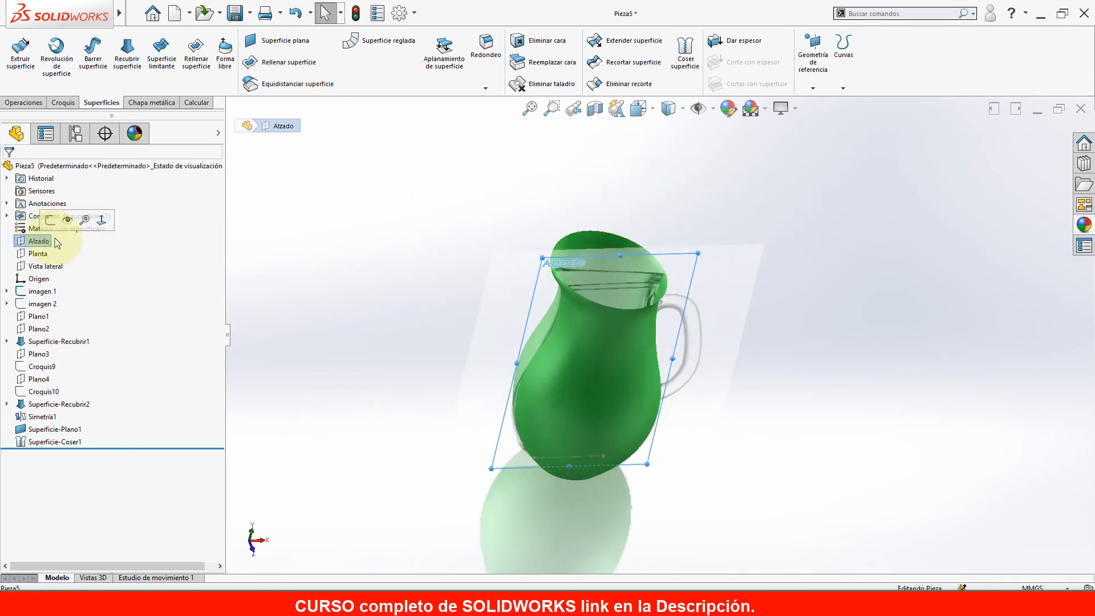
middle_drag(520, 288, 445, 285)
right_click(32, 242)
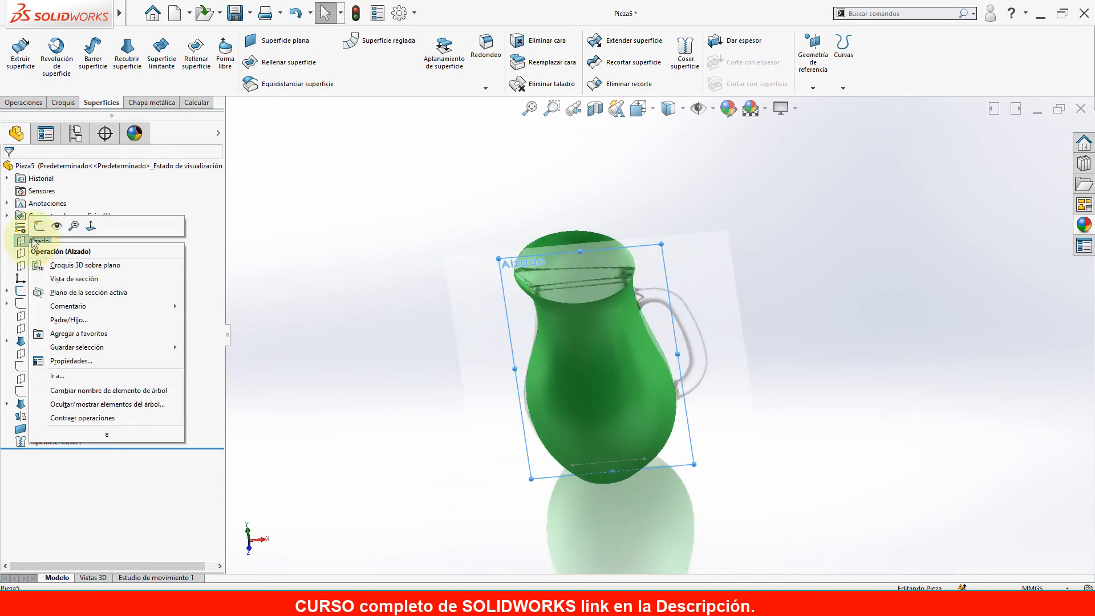
click(39, 227)
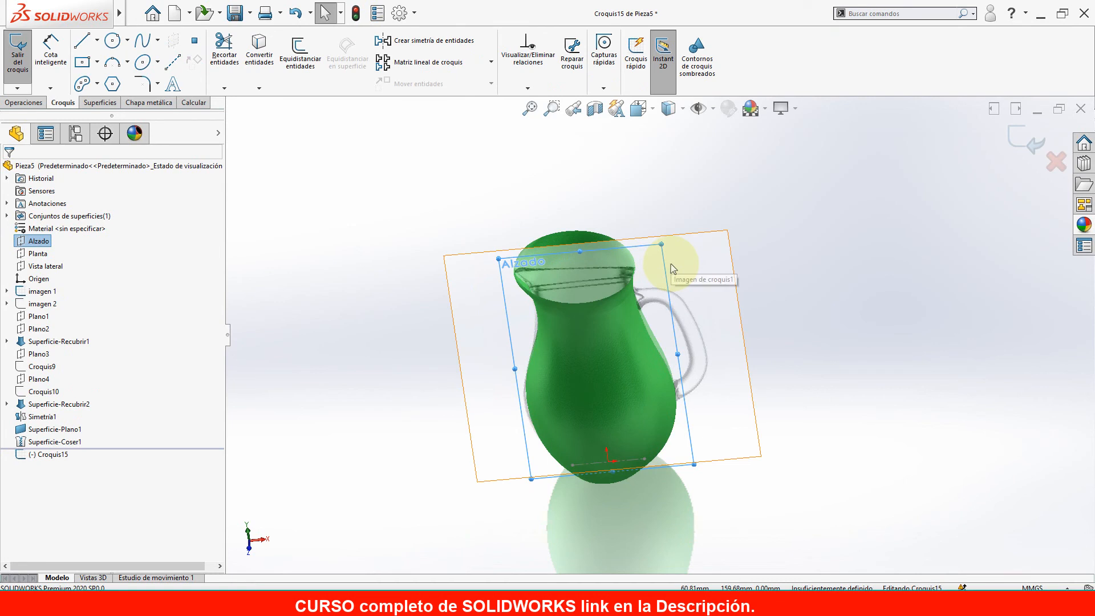
key(space)
click(821, 235)
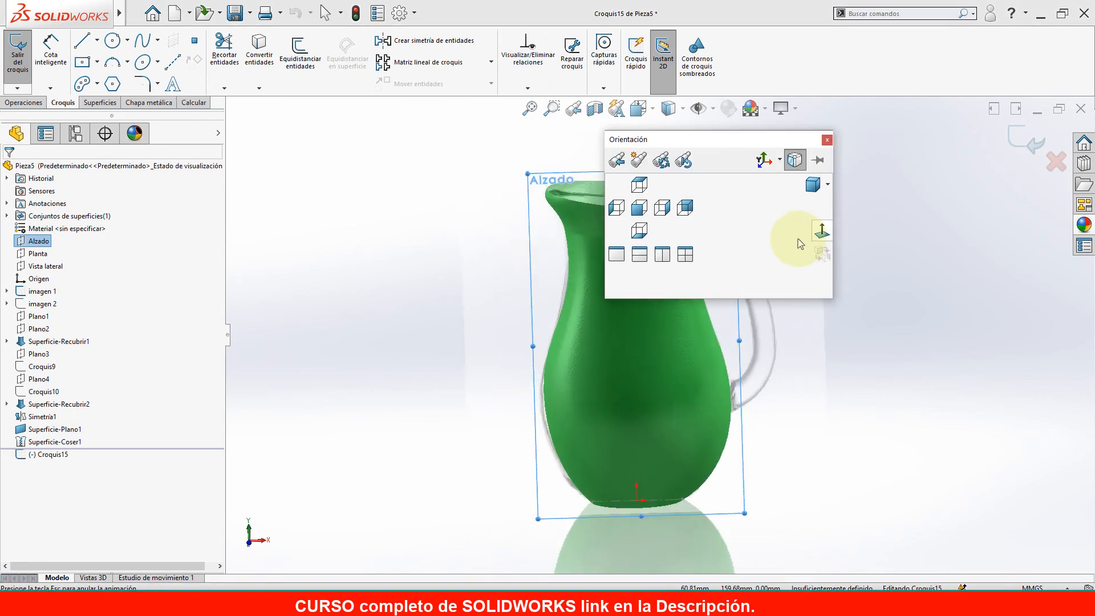
click(769, 278)
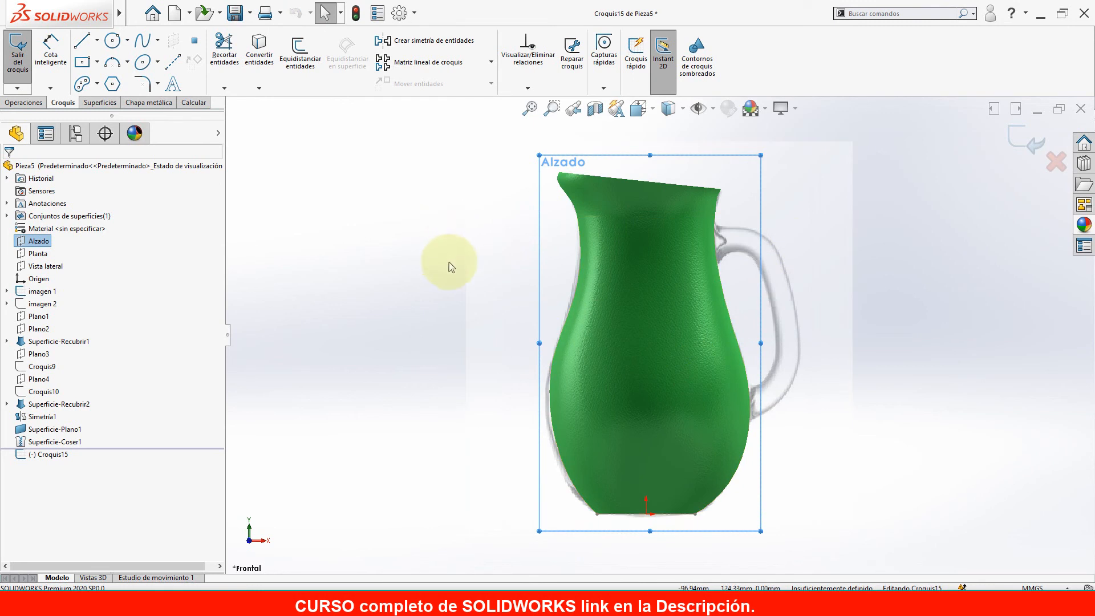
Sketch a vertical construction line from the origin up the jug's centre, about 152 mm long.
key(s)
click(631, 277)
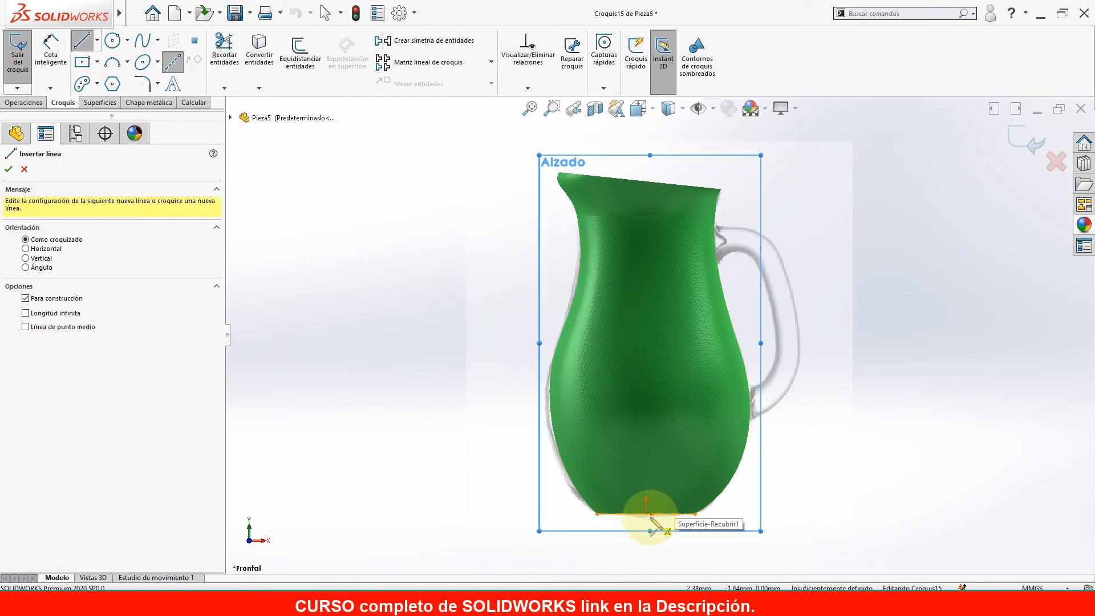
click(646, 514)
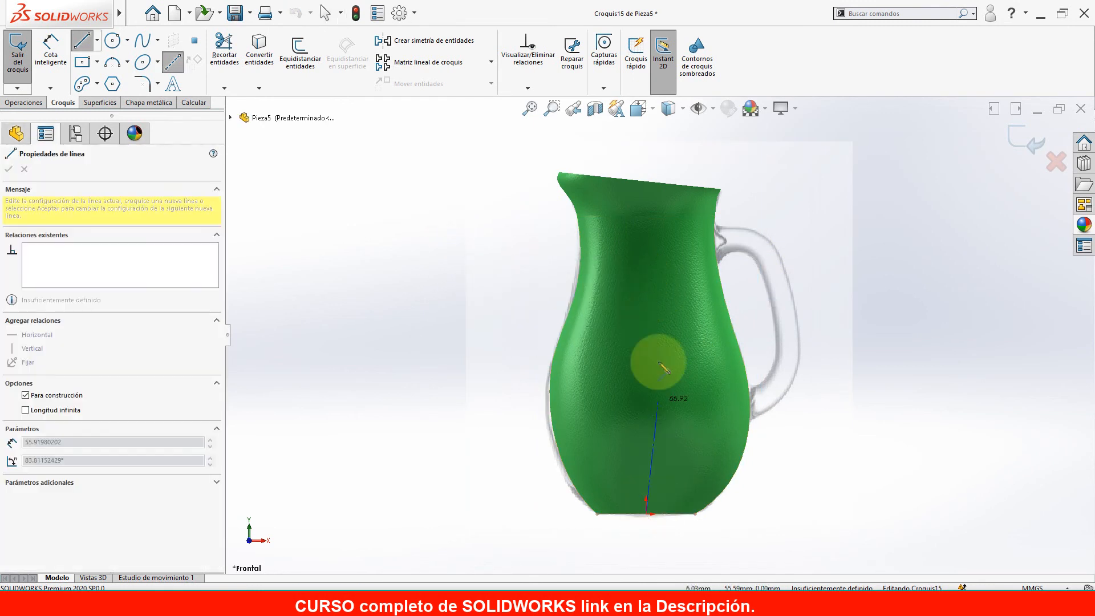
click(646, 232)
key(Escape)
scroll(811, 289, down, 3)
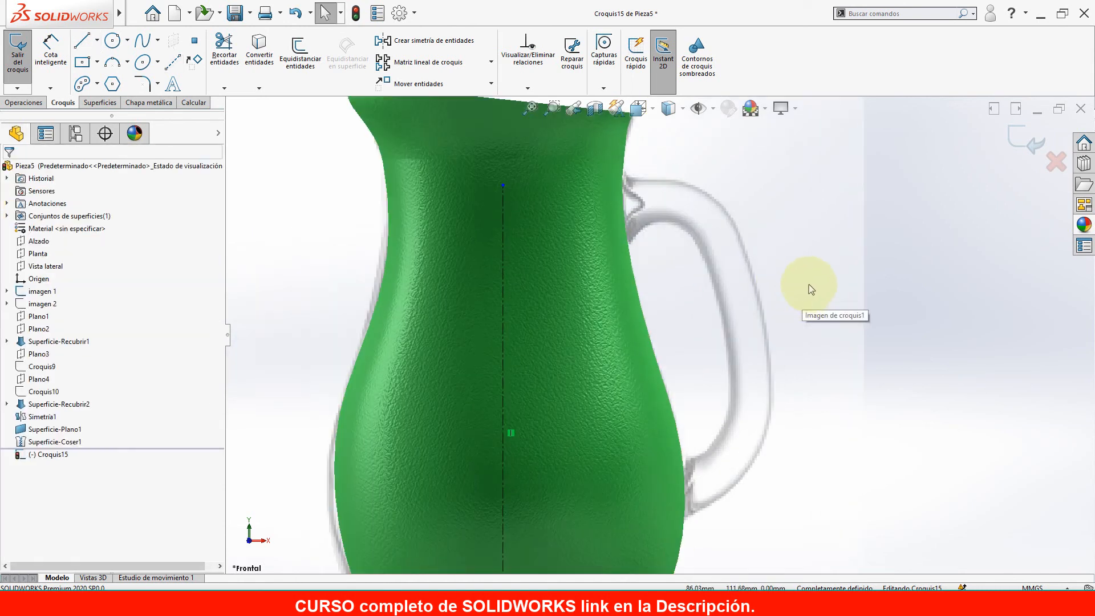
scroll(661, 334, up, 2)
drag(554, 234, 552, 200)
Sketch a three-point spline along the handle in the image, from the construction line through the upper bend into the lower body wall.
click(130, 85)
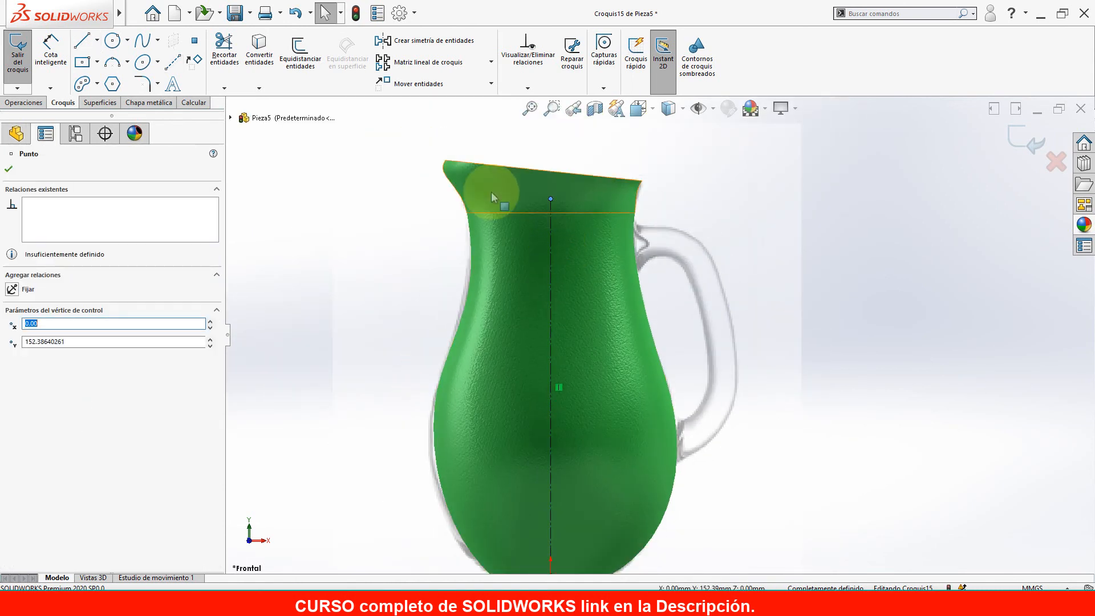
click(143, 44)
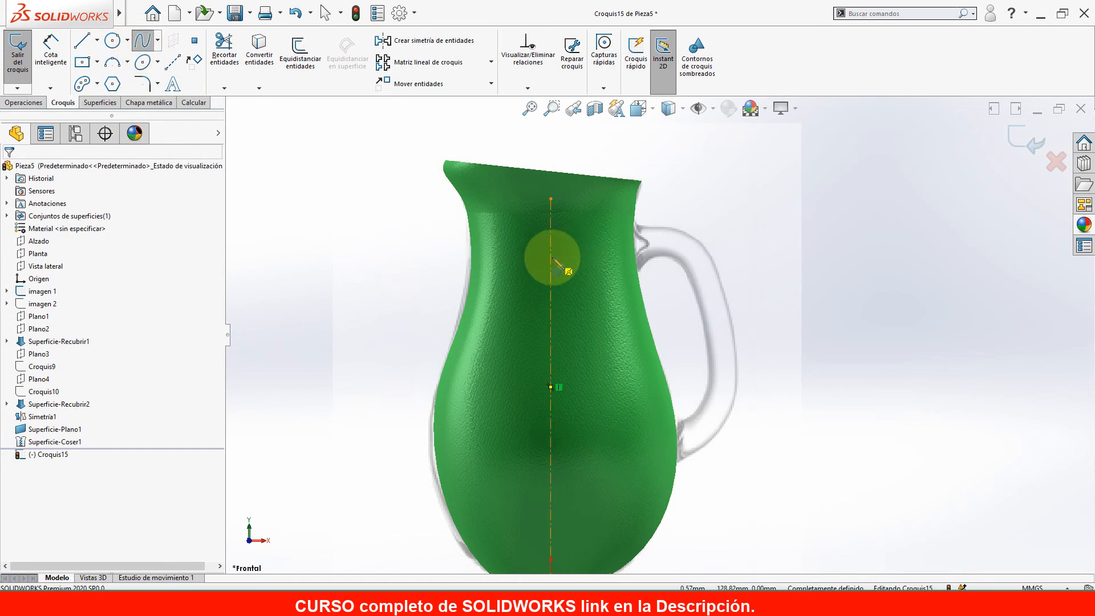
click(550, 257)
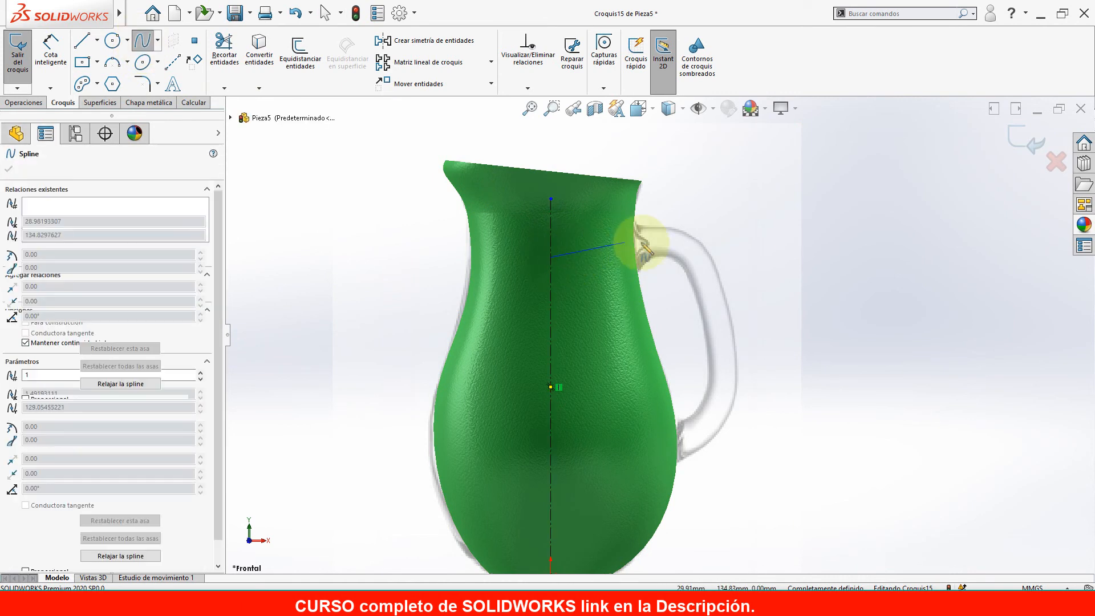
click(705, 265)
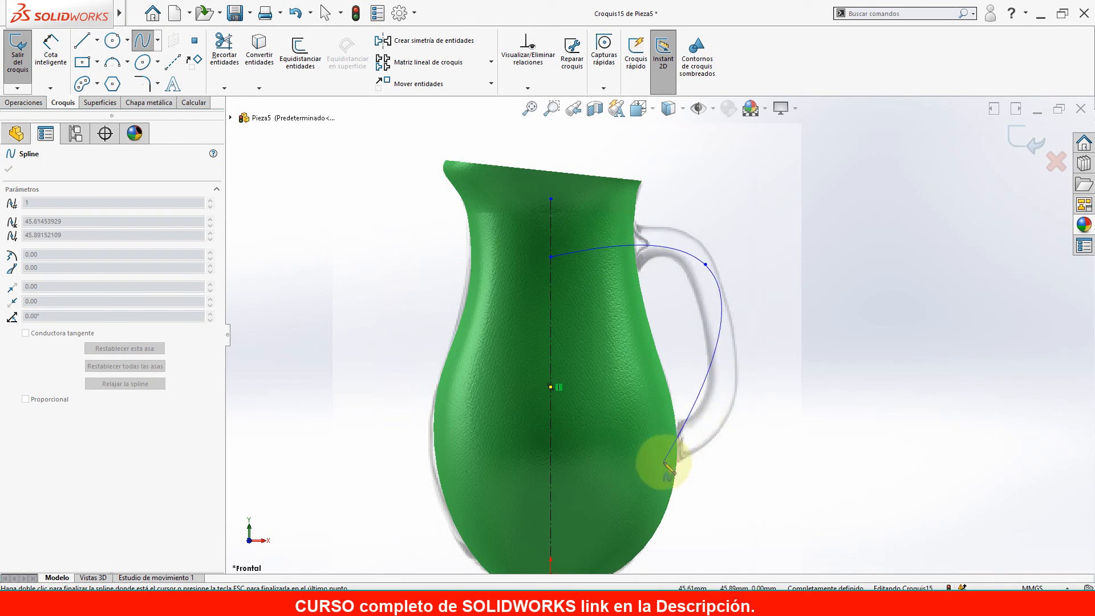
right_click(590, 488)
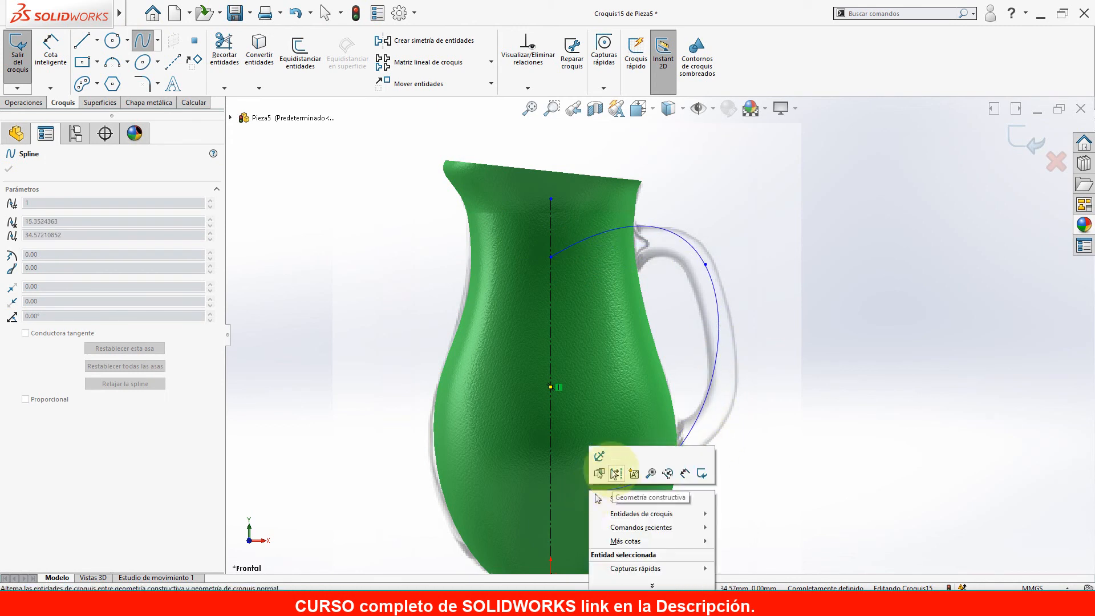
click(627, 500)
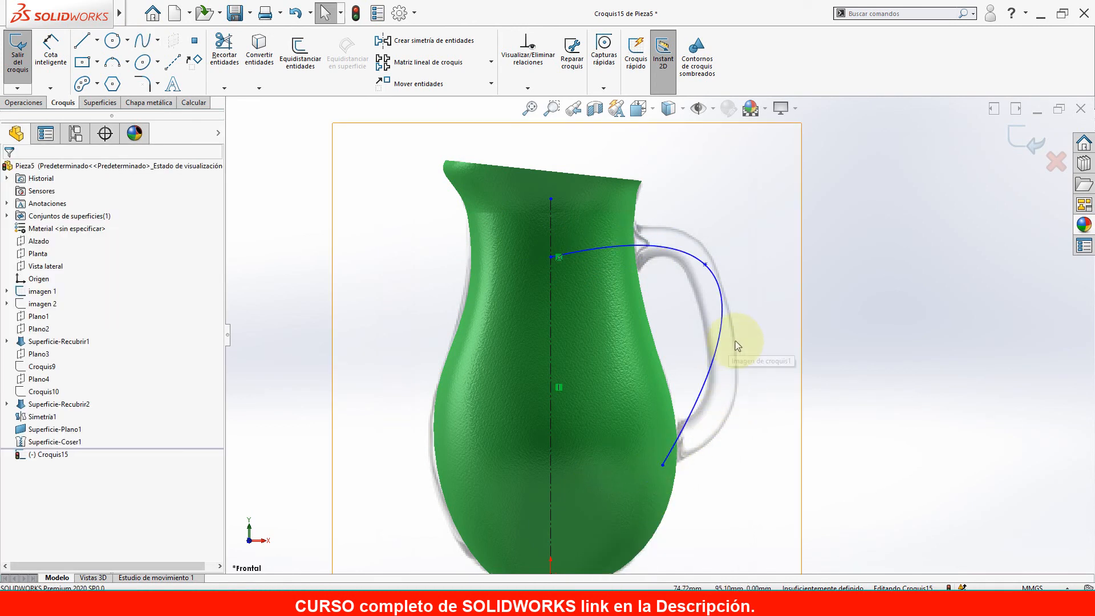
Adjust the spline's tangent handles to follow the pictured handle, about 13° at the first point and -64° at the middle point.
scroll(700, 271, down, 2)
click(711, 269)
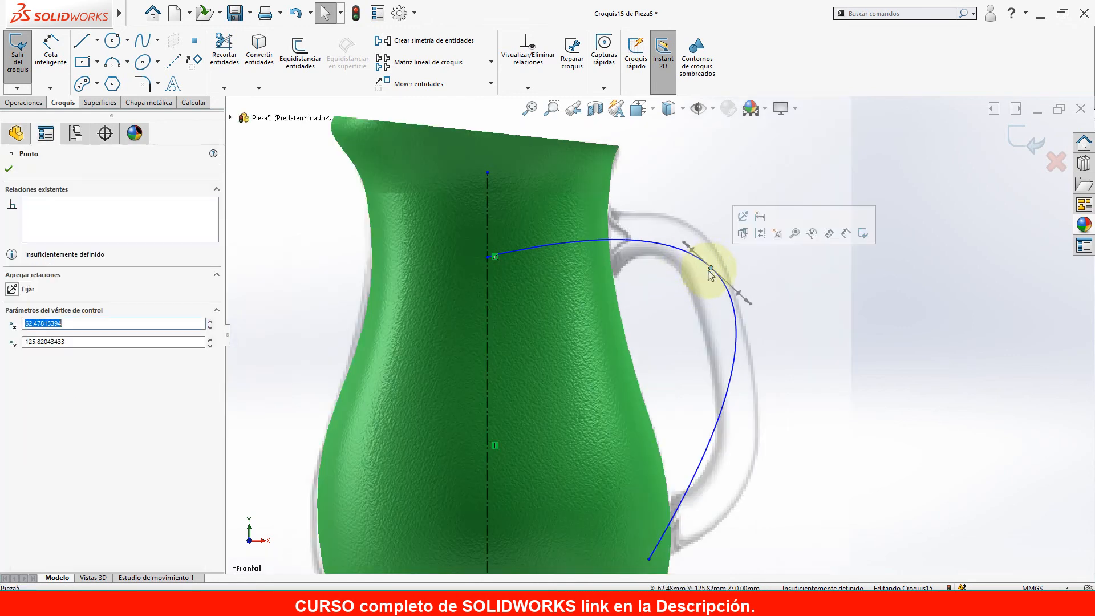
click(627, 241)
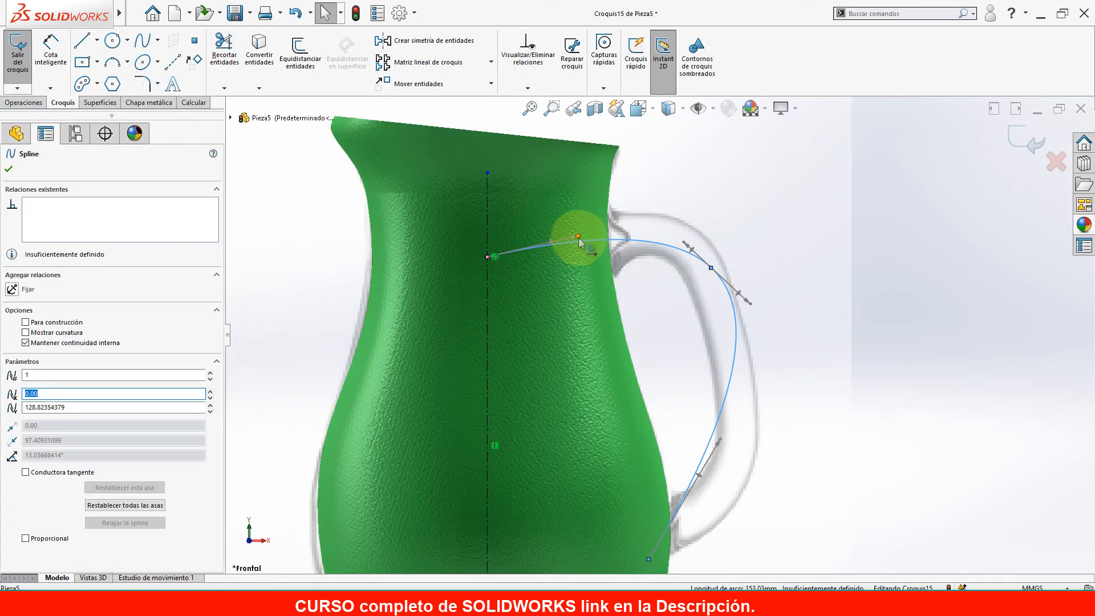
drag(551, 242, 572, 221)
drag(707, 501, 718, 508)
drag(744, 308, 737, 326)
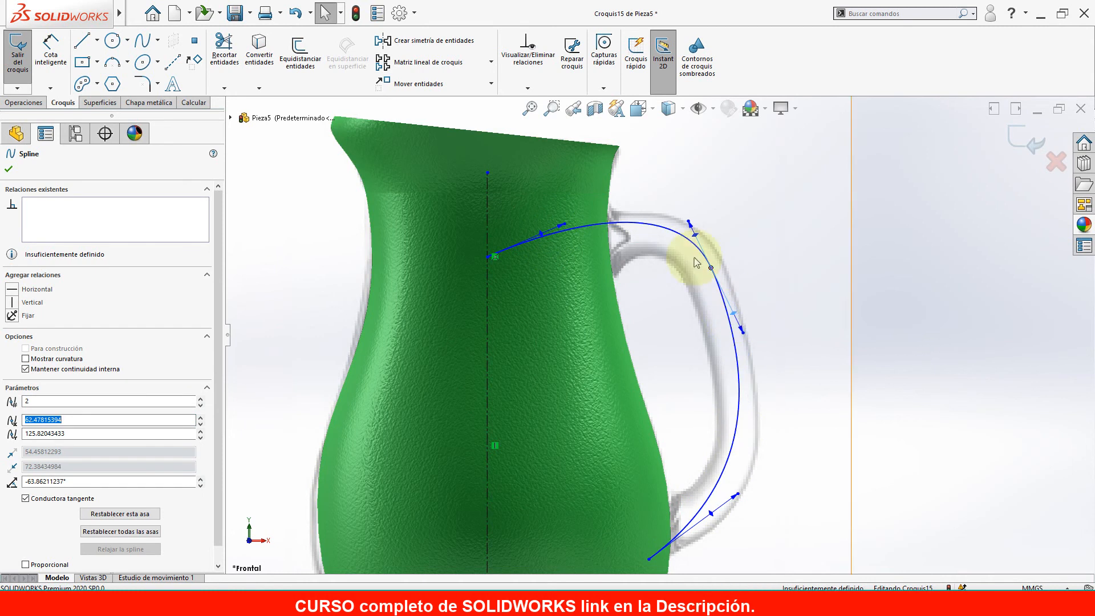
drag(542, 234, 546, 247)
Move the spline's lower endpoint to about X 43.2, Y 47.6 mm and rotate its tangent to about -160° along the pictured handle.
scroll(627, 342, up, 3)
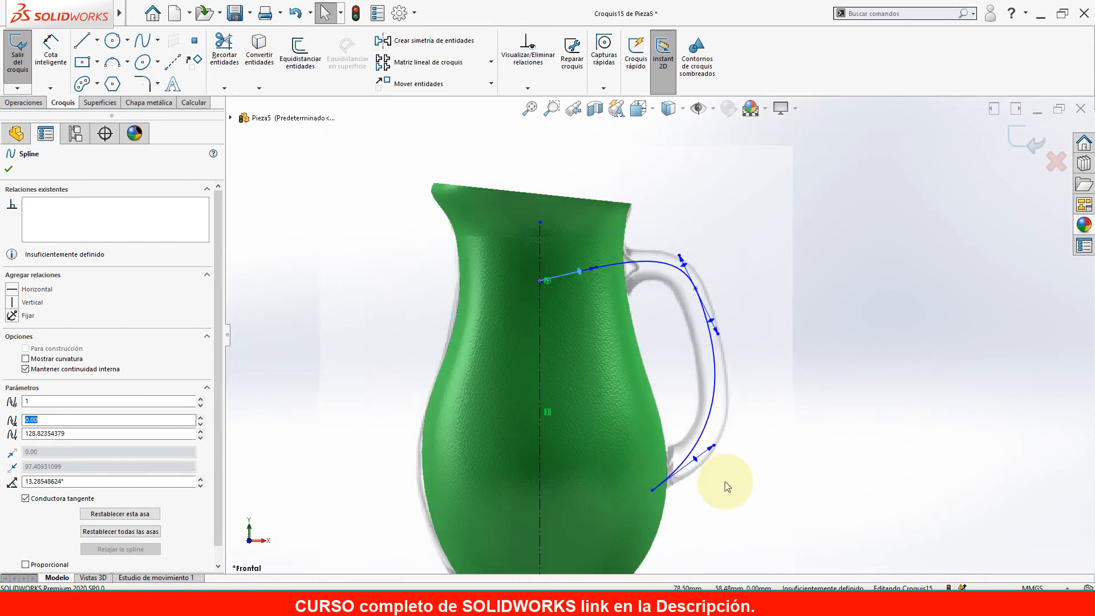
scroll(661, 442, down, 5)
drag(685, 419, 691, 426)
drag(594, 486, 583, 468)
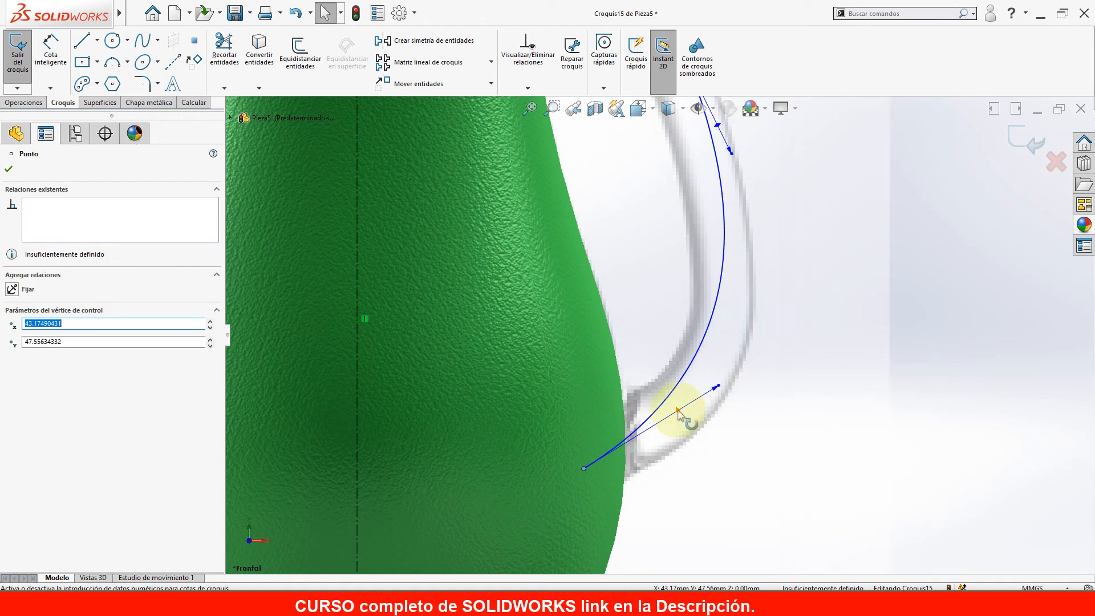
drag(678, 411, 696, 440)
scroll(709, 237, up, 5)
scroll(664, 236, down, 3)
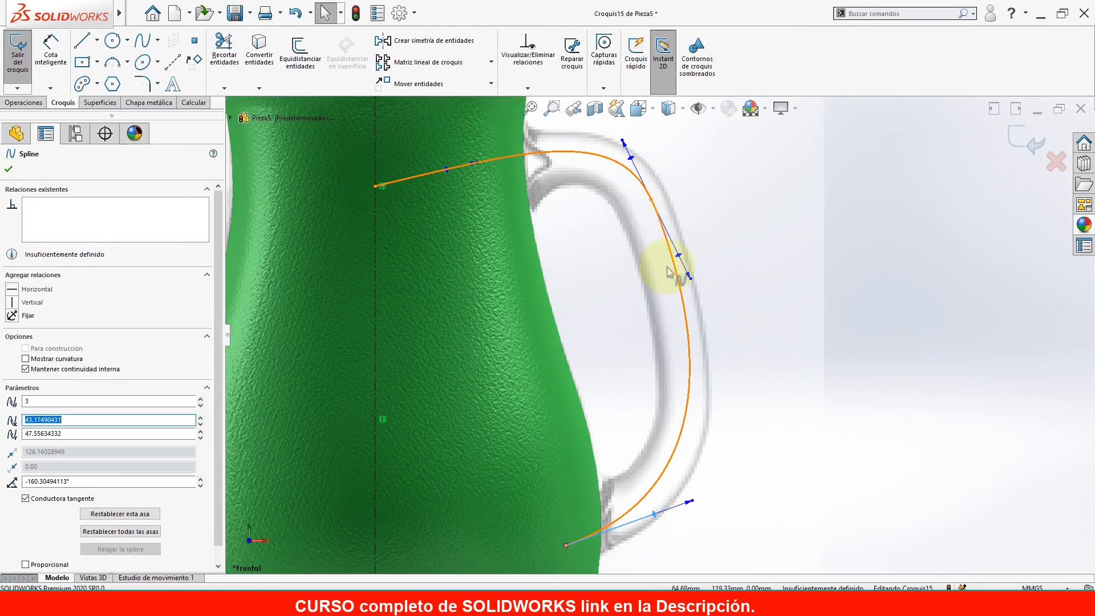
scroll(599, 159, up, 2)
scroll(620, 342, up, 3)
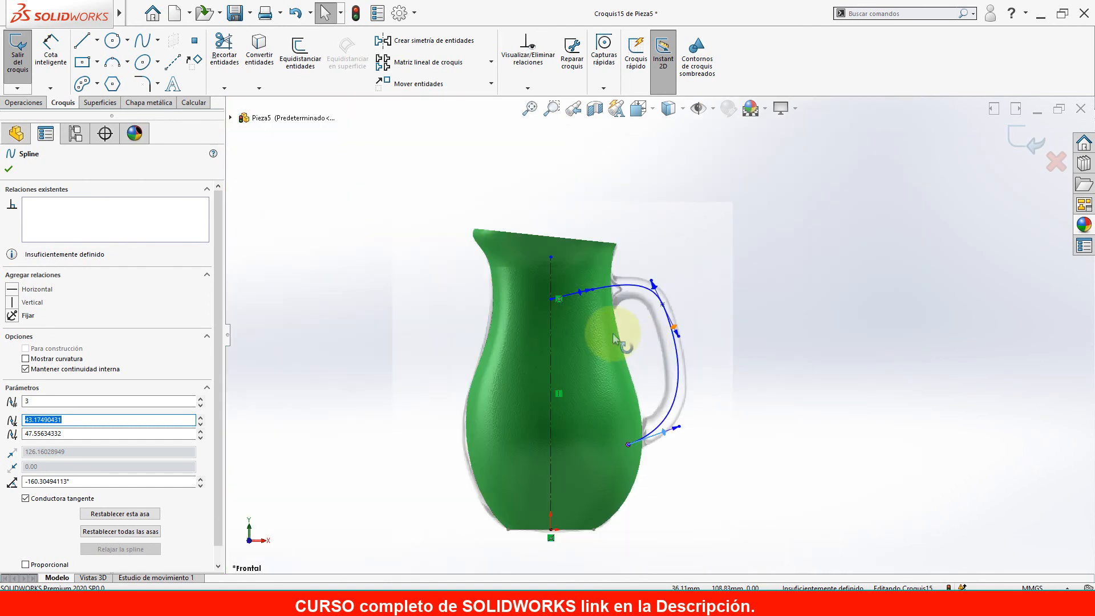
Finish the handle path spline and close its sketch.
click(862, 249)
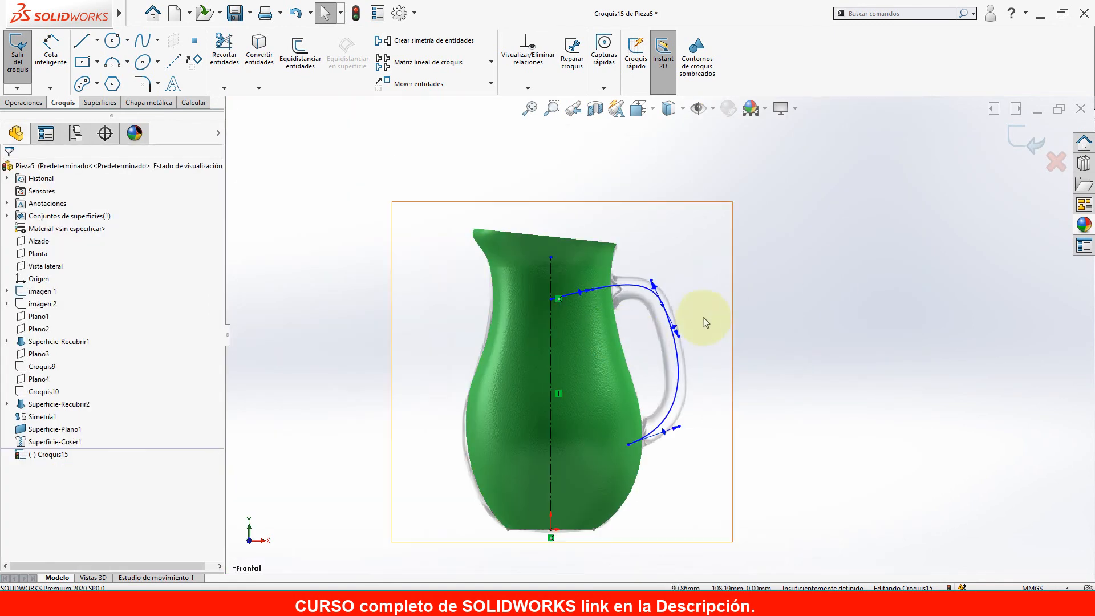
click(1011, 141)
click(823, 377)
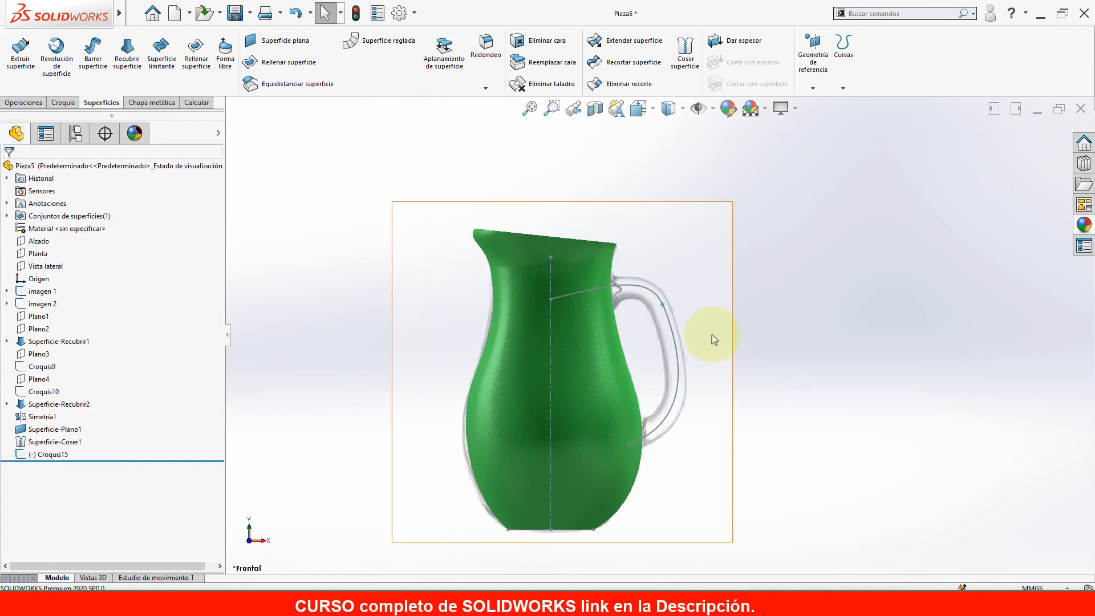
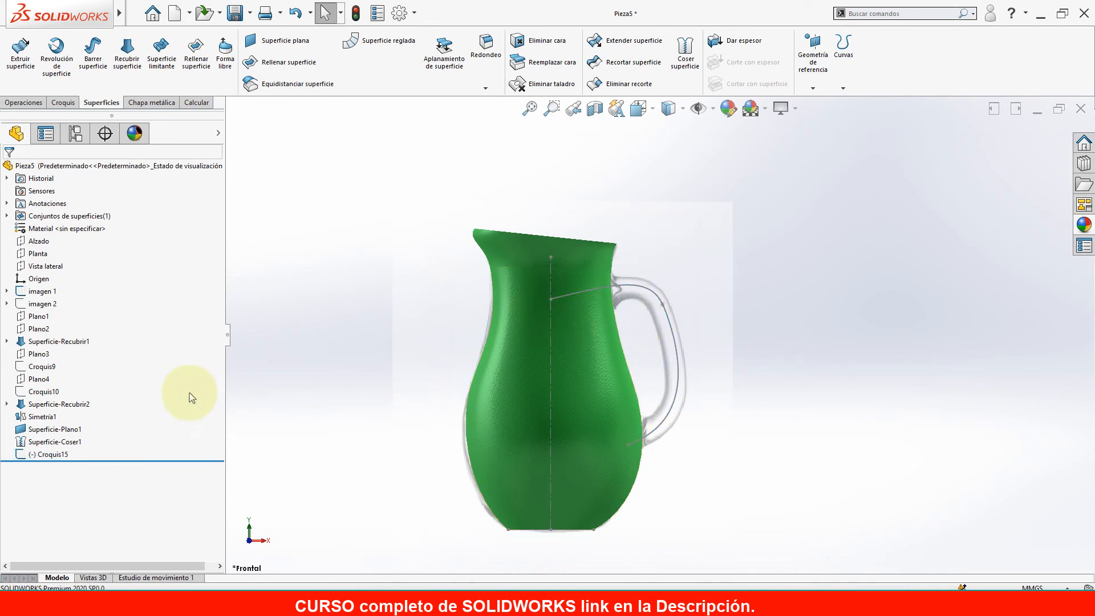
Sketch an ellipse about 27 by 10 mm on the Vista lateral plane, centred on the handle spline's upper start point.
middle_drag(579, 327, 557, 460)
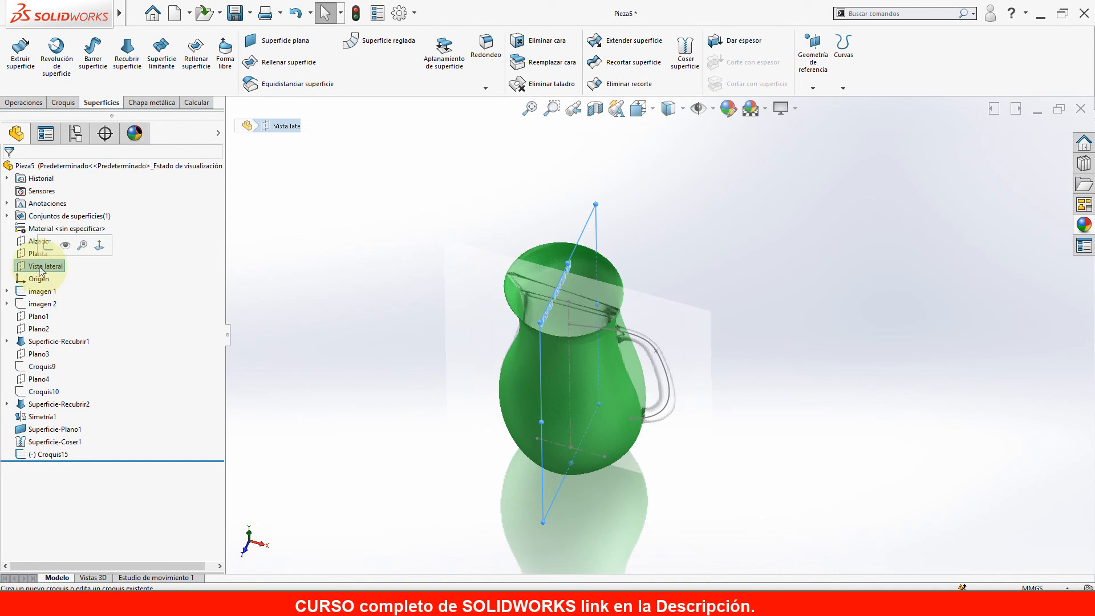
middle_drag(587, 212, 594, 354)
scroll(567, 323, down, 5)
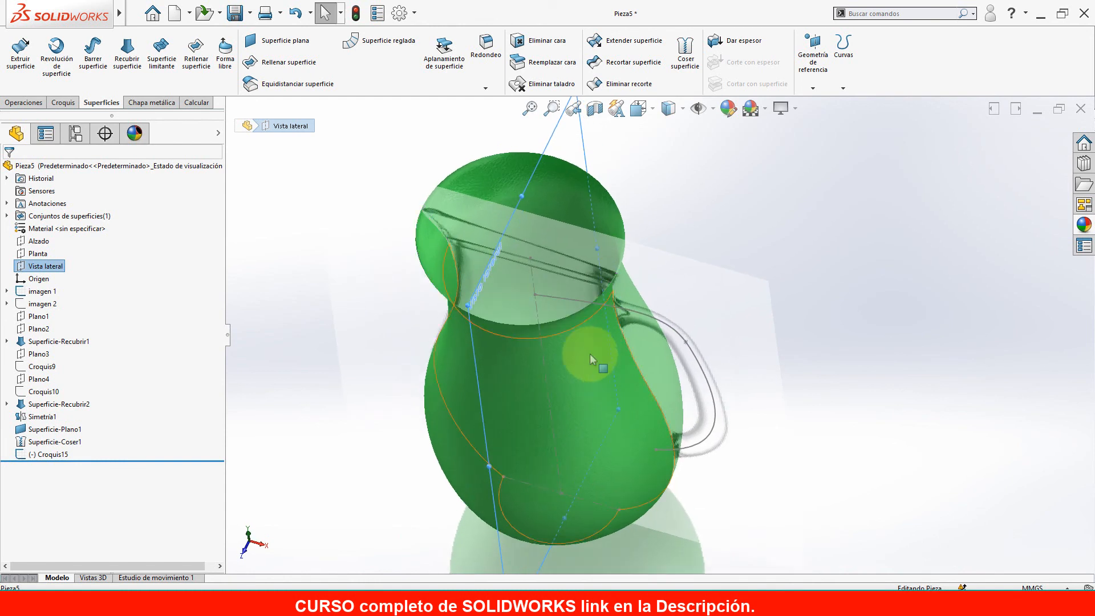
right_click(21, 271)
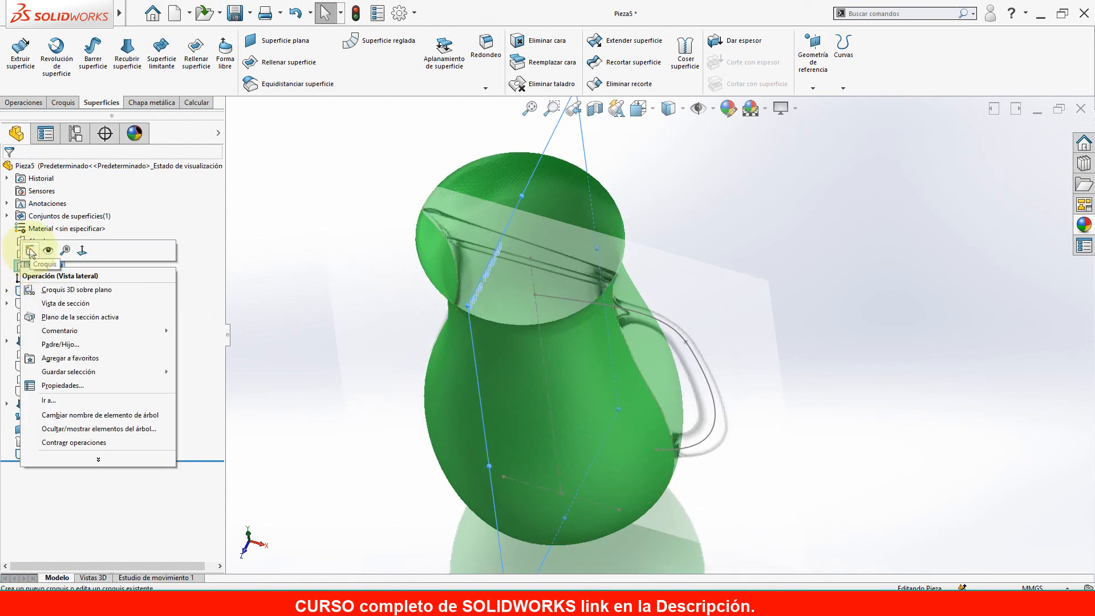
click(30, 251)
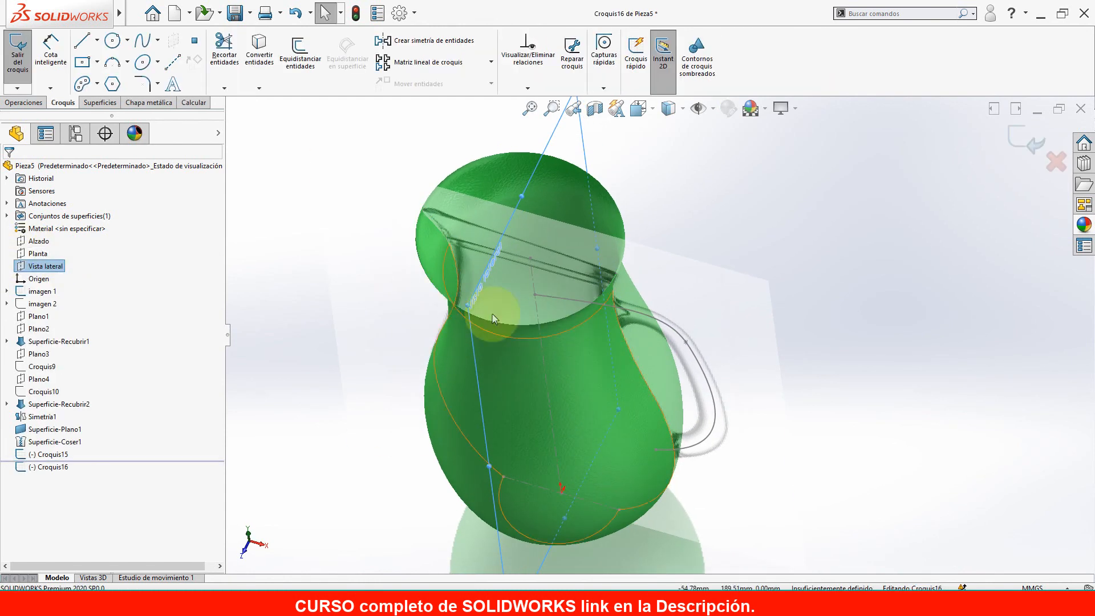
click(143, 62)
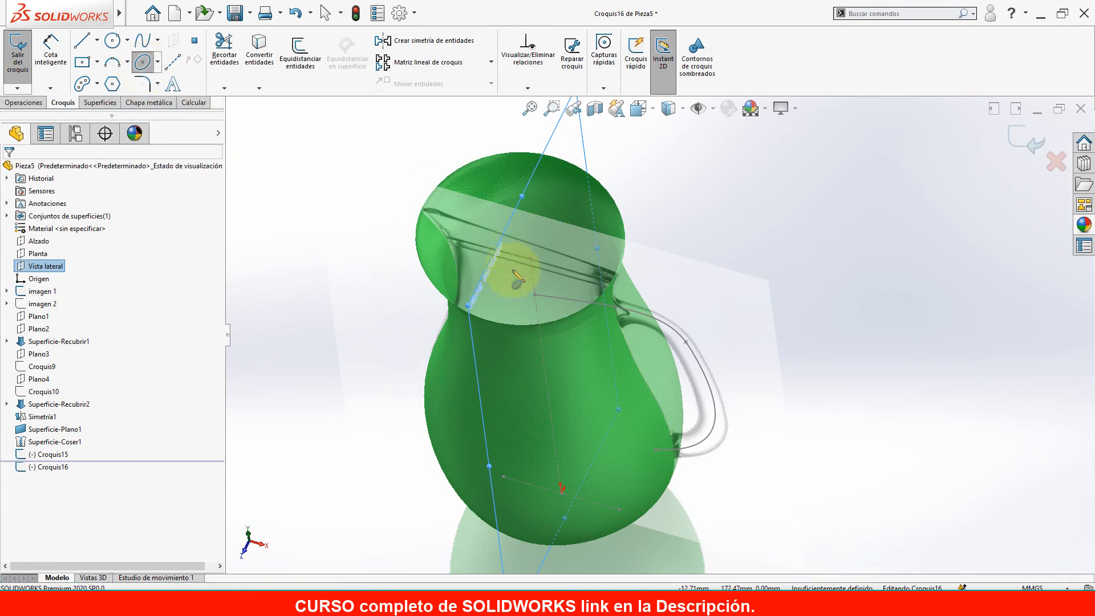
scroll(597, 332, down, 5)
click(597, 332)
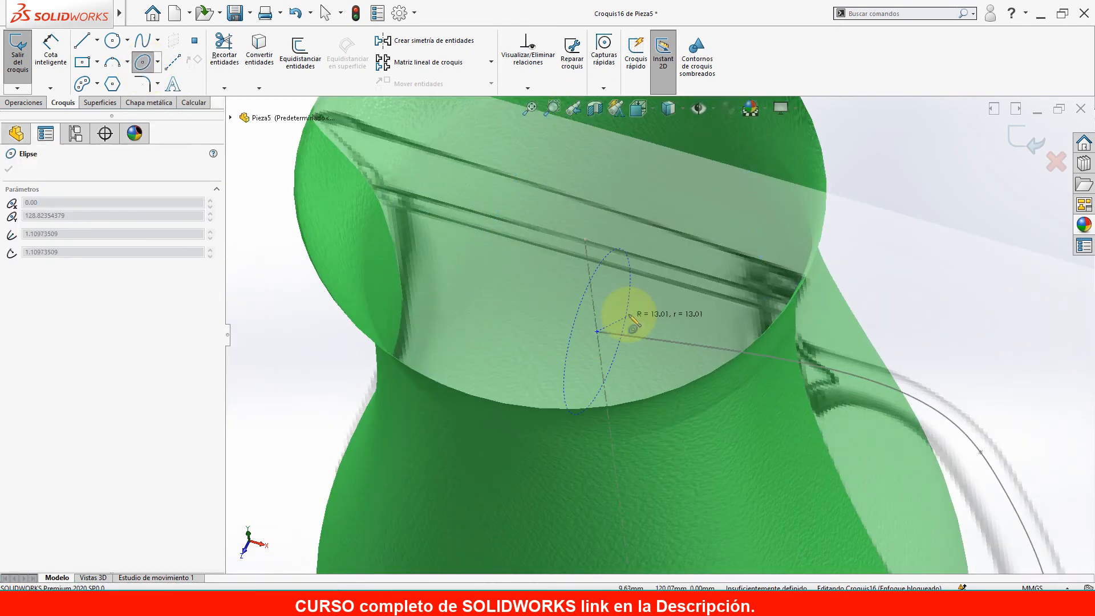
click(633, 287)
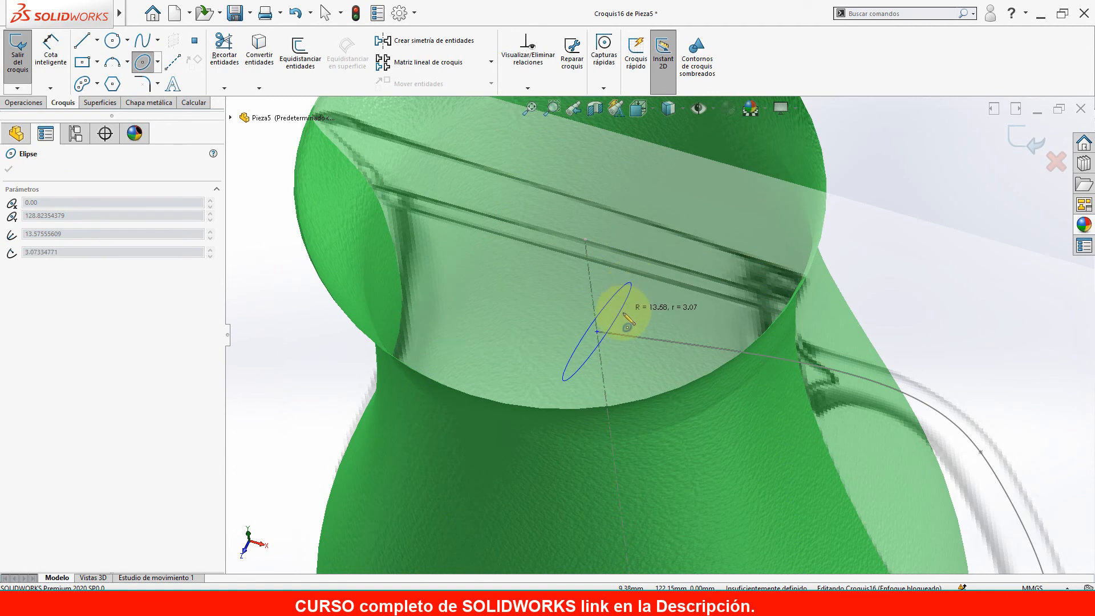
click(618, 345)
scroll(621, 351, up, 5)
key(Escape)
Make the ellipse's two major-axis endpoints and its centre point horizontal to one another.
mouse_move(630, 354)
middle_down()
mouse_move(725, 342)
mouse_move(797, 373)
mouse_move(838, 325)
mouse_move(819, 312)
mouse_move(745, 457)
mouse_move(779, 315)
middle_up()
scroll(758, 308, down, 2)
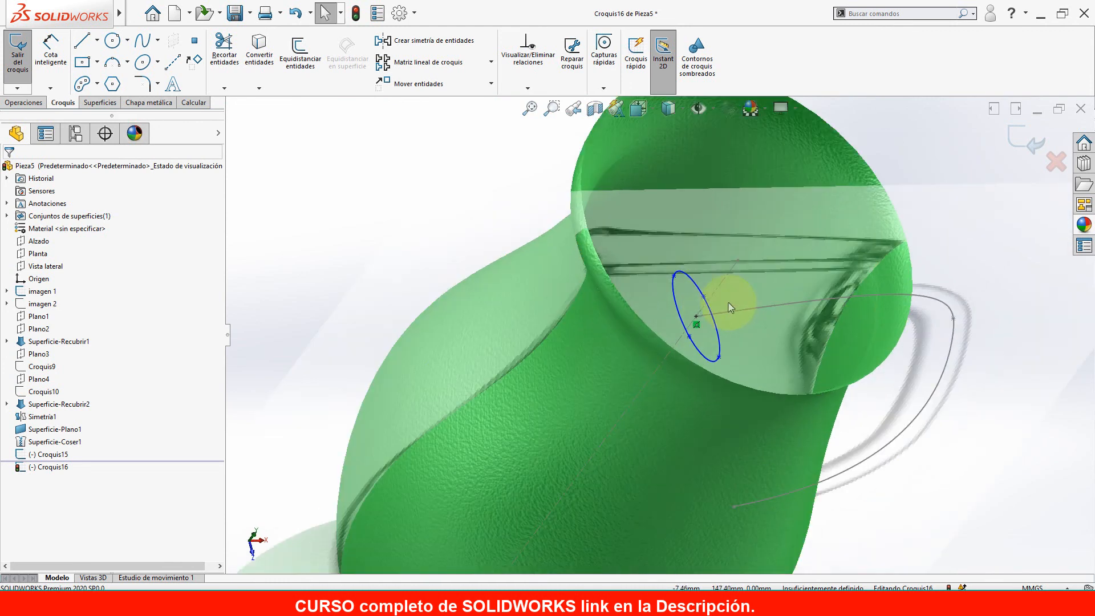
click(673, 275)
ctrl+click(696, 316)
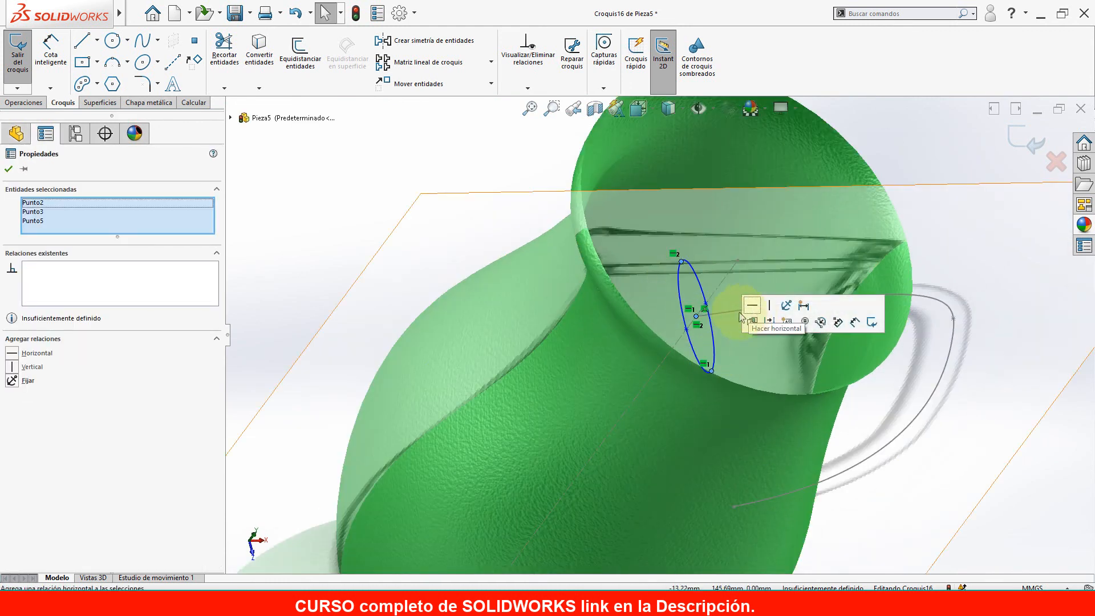
middle_drag(733, 347, 693, 349)
scroll(644, 310, up, 3)
click(693, 348)
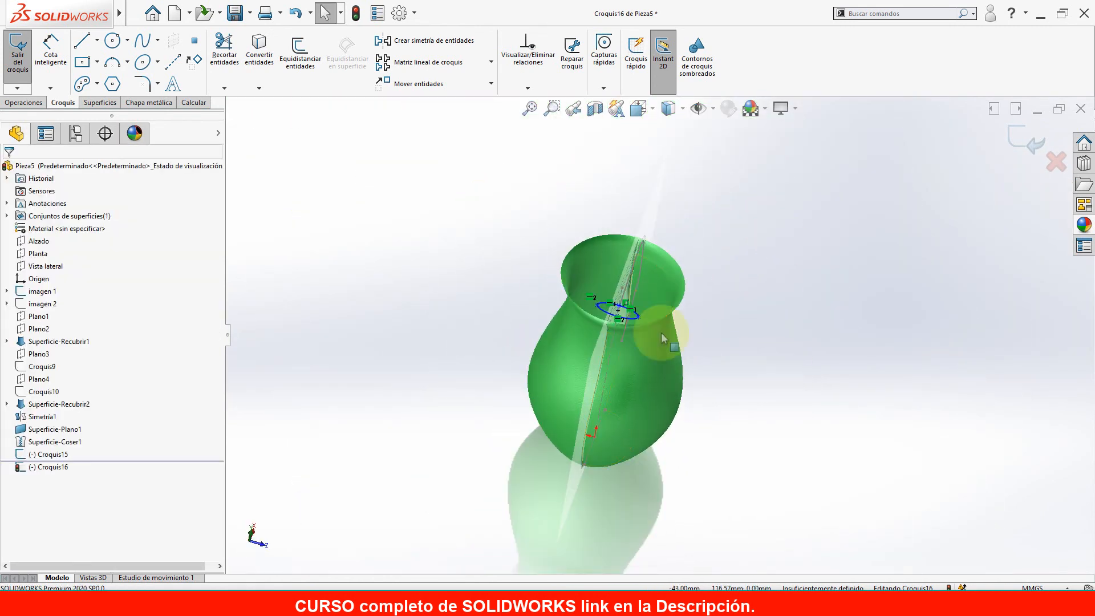
Dimension the ellipse's major axis between its two end points to 25 mm.
scroll(664, 336, down, 4)
right_drag(771, 361, 774, 311)
scroll(607, 275, down, 4)
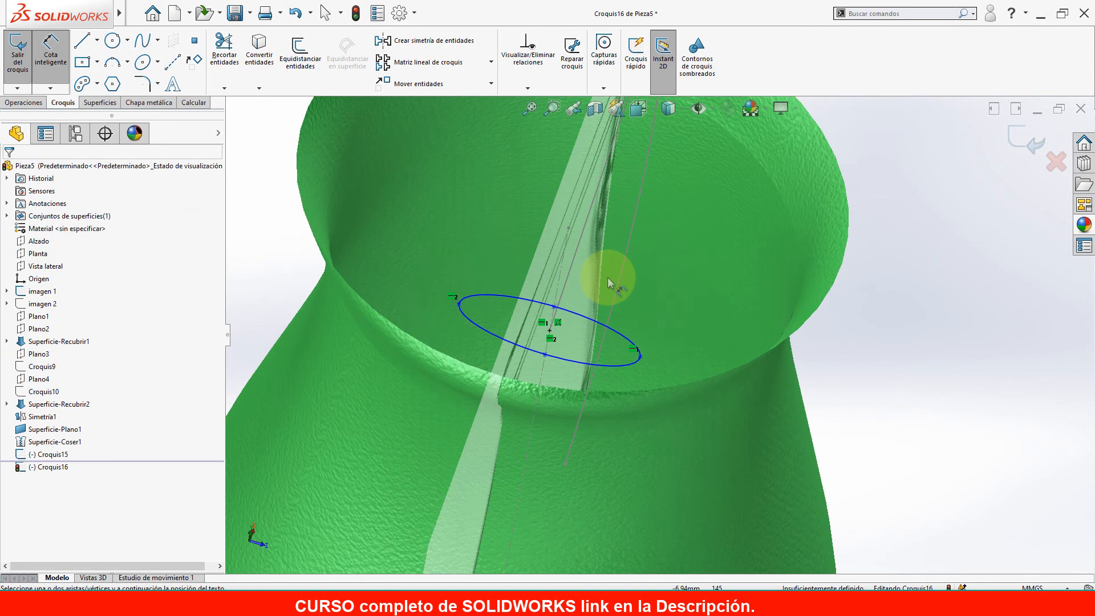
click(640, 357)
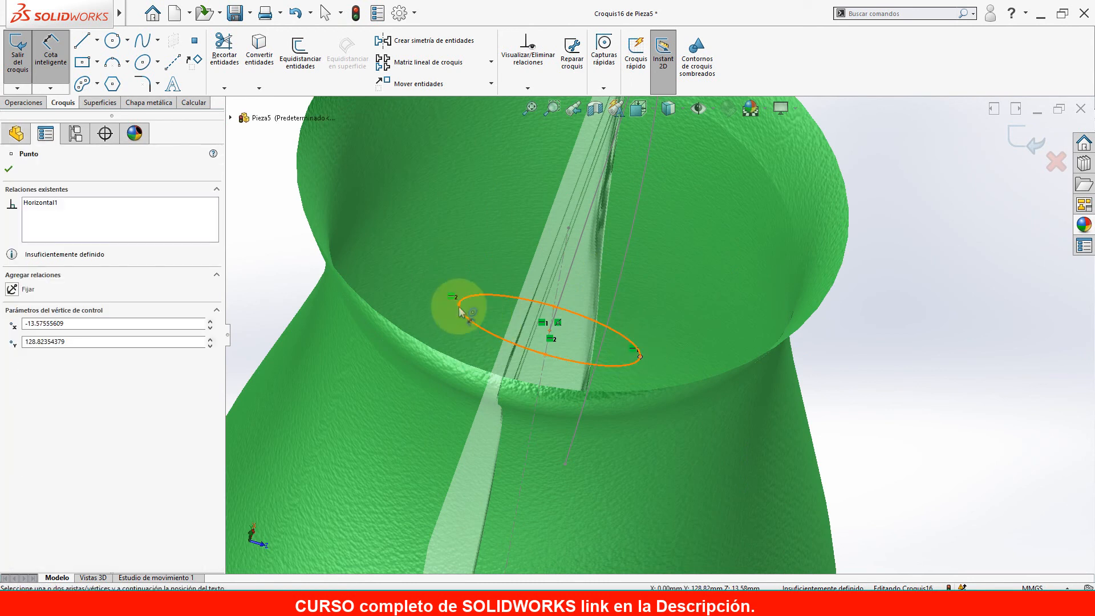
click(458, 306)
click(464, 332)
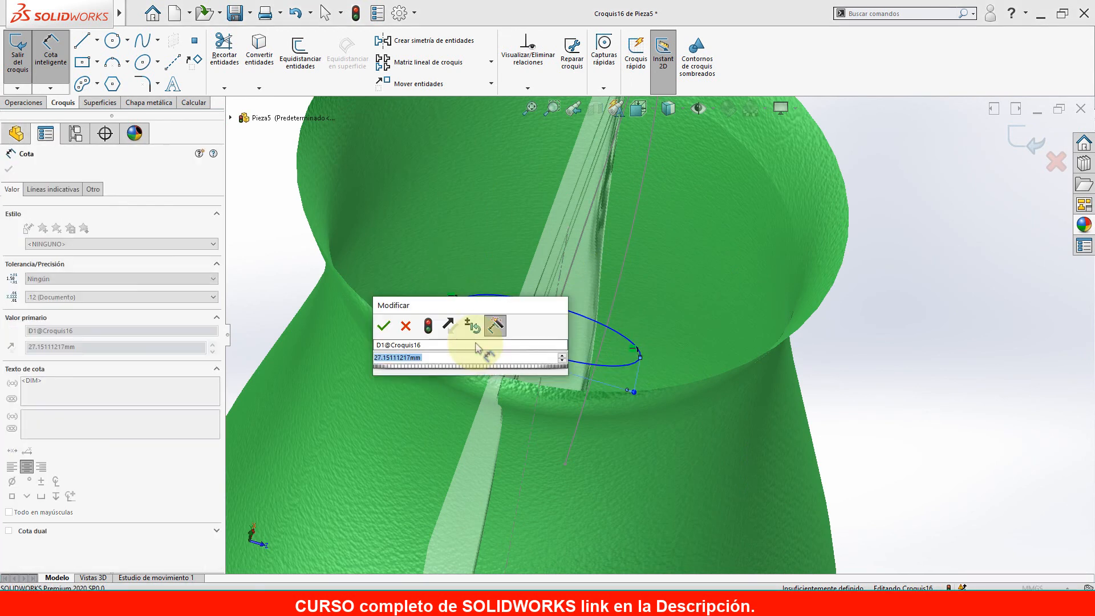
click(384, 325)
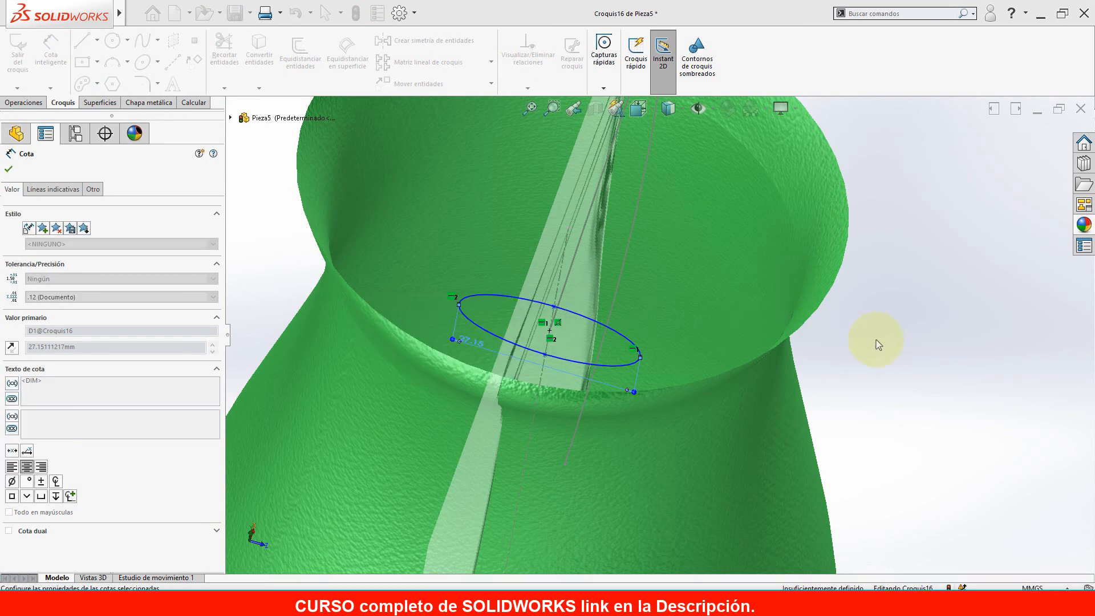
click(872, 341)
Dimension the ellipse's minor axis between its two end points to 15 mm.
click(551, 342)
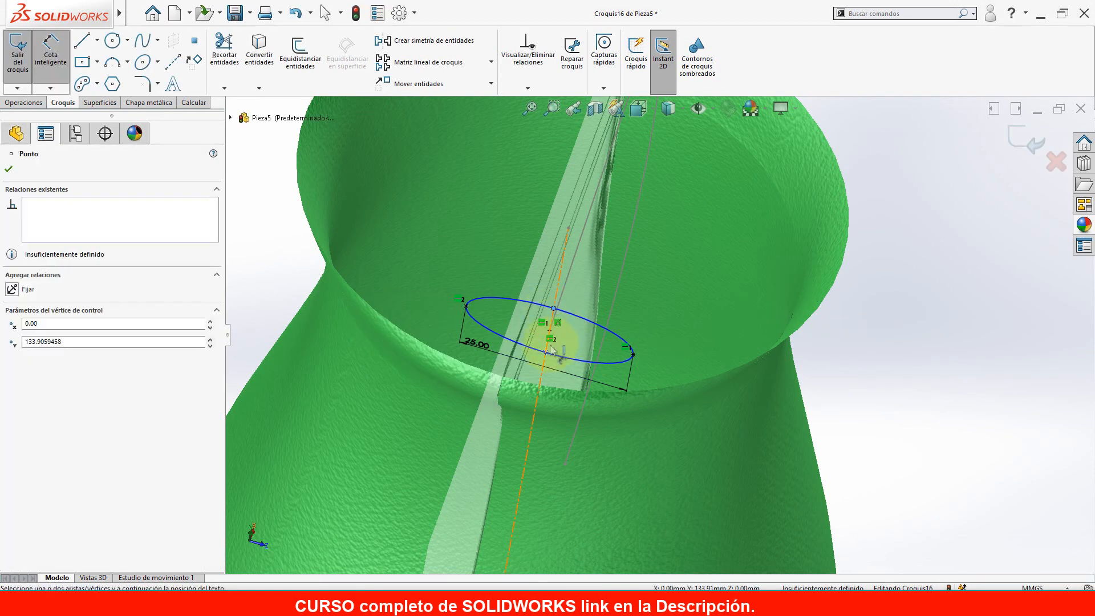
click(548, 353)
click(658, 366)
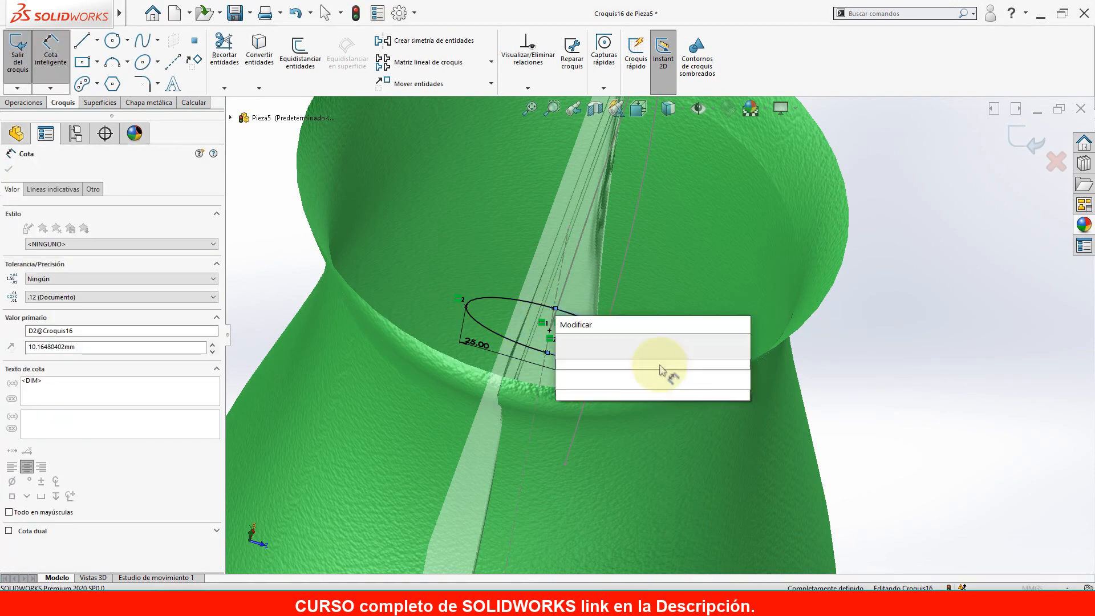
text(15)
click(566, 345)
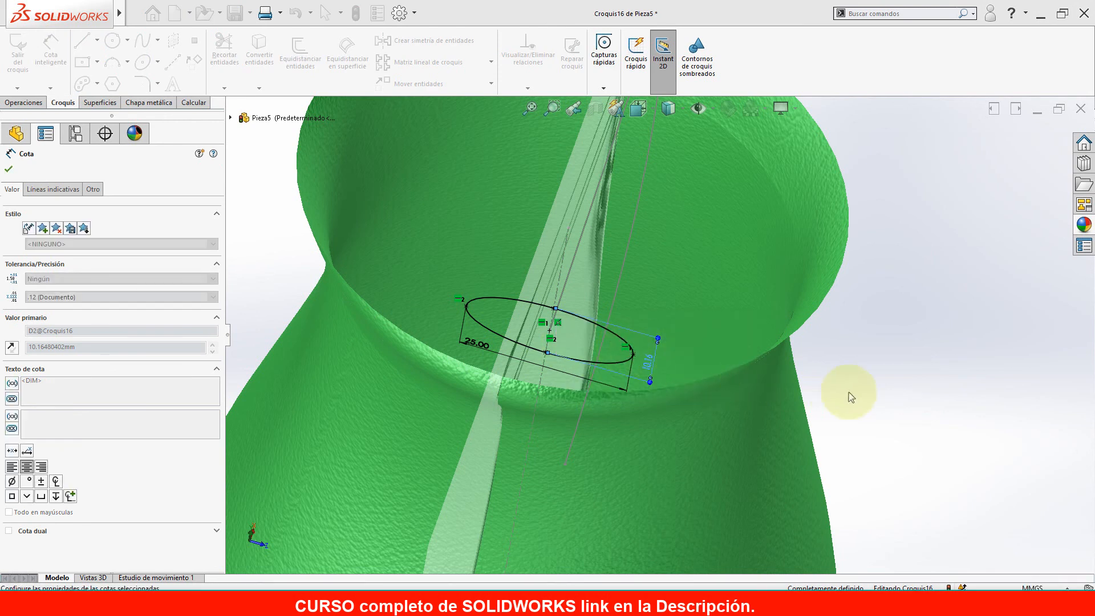
click(824, 397)
Set the ellipse's major axis dimension to 20 mm.
scroll(822, 397, up, 5)
mouse_move(822, 398)
middle_down()
mouse_move(728, 335)
mouse_move(682, 354)
mouse_move(720, 371)
mouse_move(759, 346)
mouse_move(741, 337)
mouse_move(599, 366)
mouse_move(625, 404)
mouse_move(630, 306)
middle_up()
scroll(630, 306, up, 3)
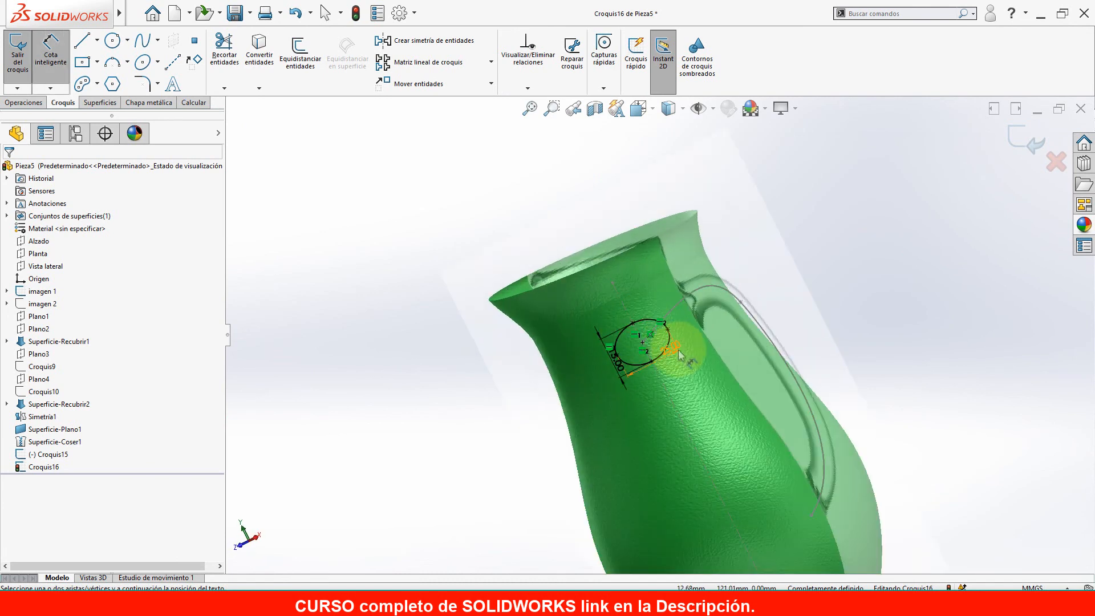
click(655, 385)
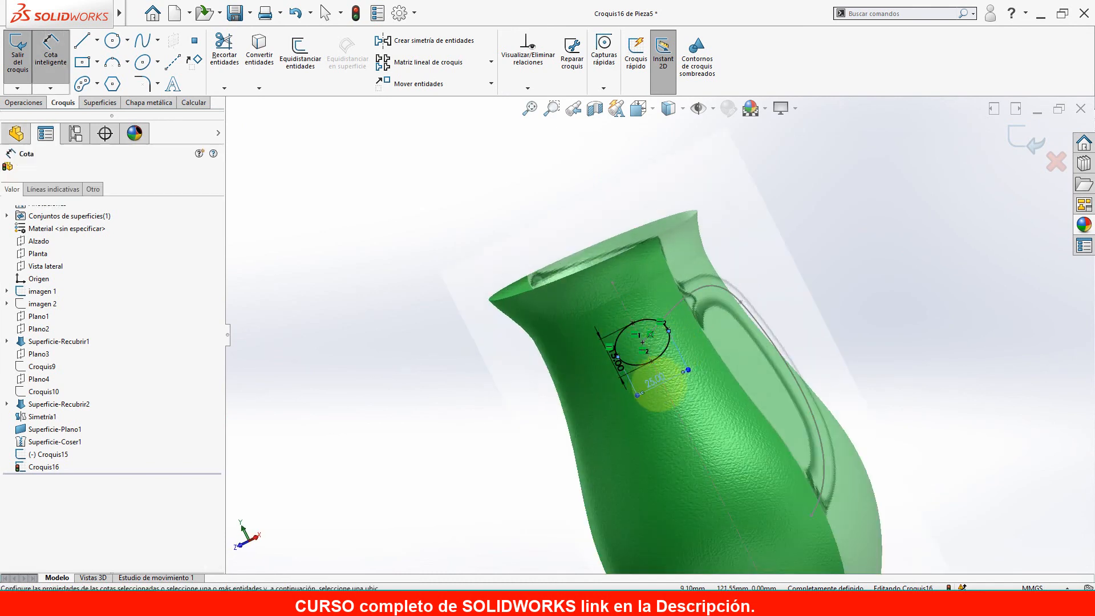
double_click(656, 383)
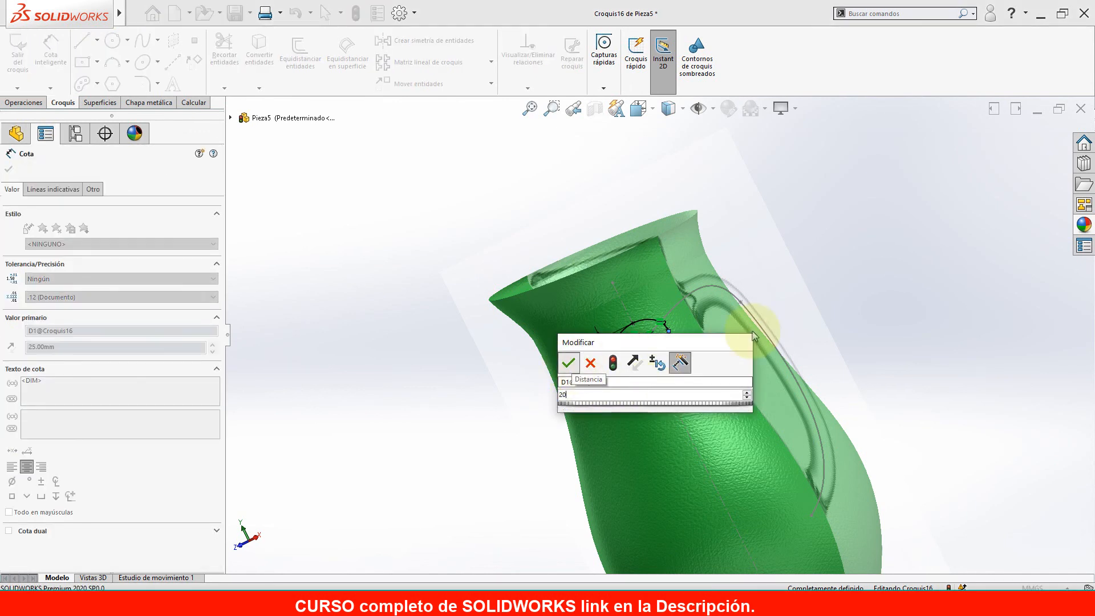
text(20)
key(Return)
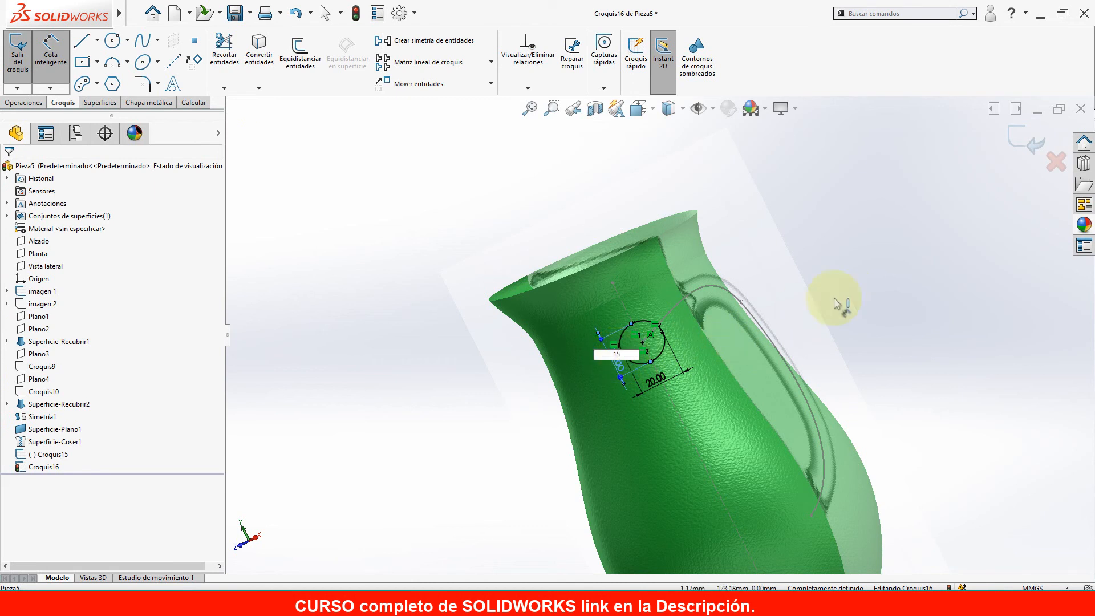
Set the ellipse's minor axis dimension to 12 mm and close the profile sketch.
scroll(659, 348, down, 3)
mouse_move(603, 370)
middle_down()
mouse_move(560, 390)
mouse_move(599, 391)
mouse_move(600, 358)
middle_up()
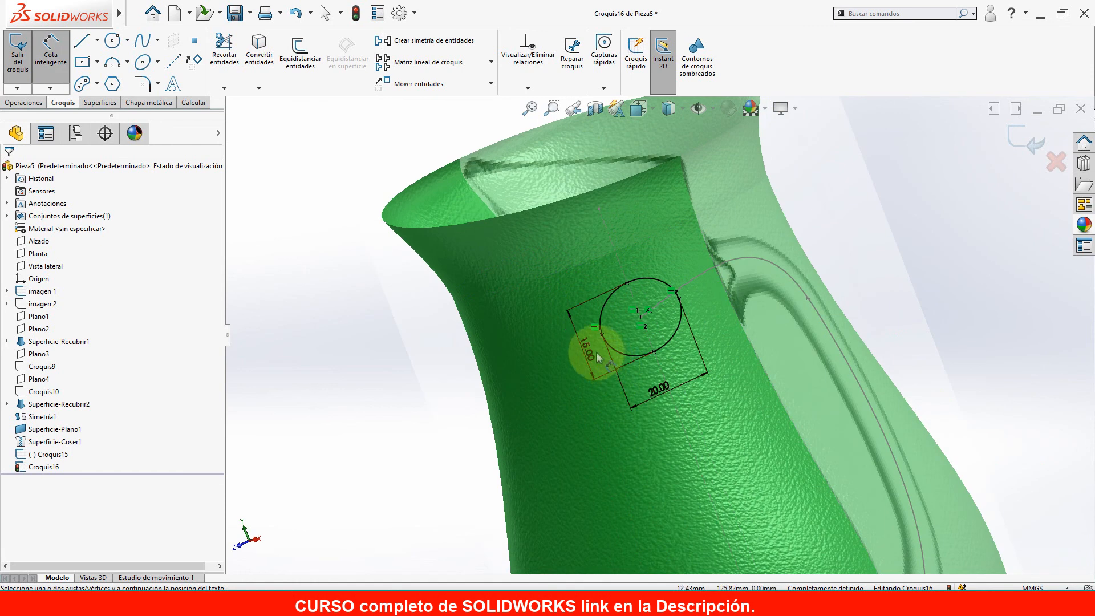
double_click(588, 349)
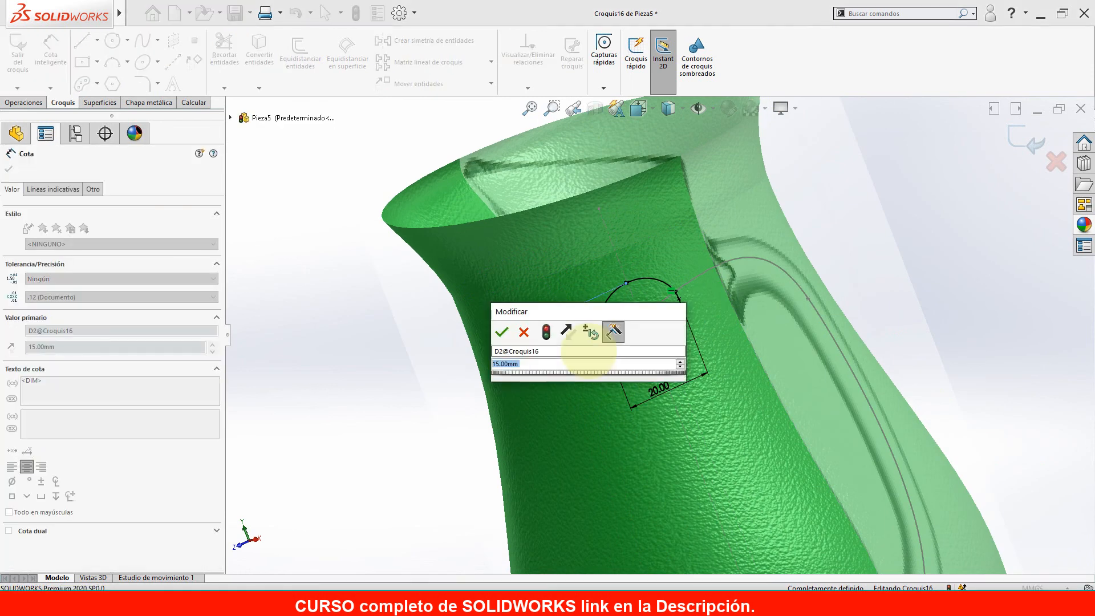
text(12)
key(Return)
click(941, 293)
scroll(826, 310, up, 3)
middle_drag(826, 310, 935, 285)
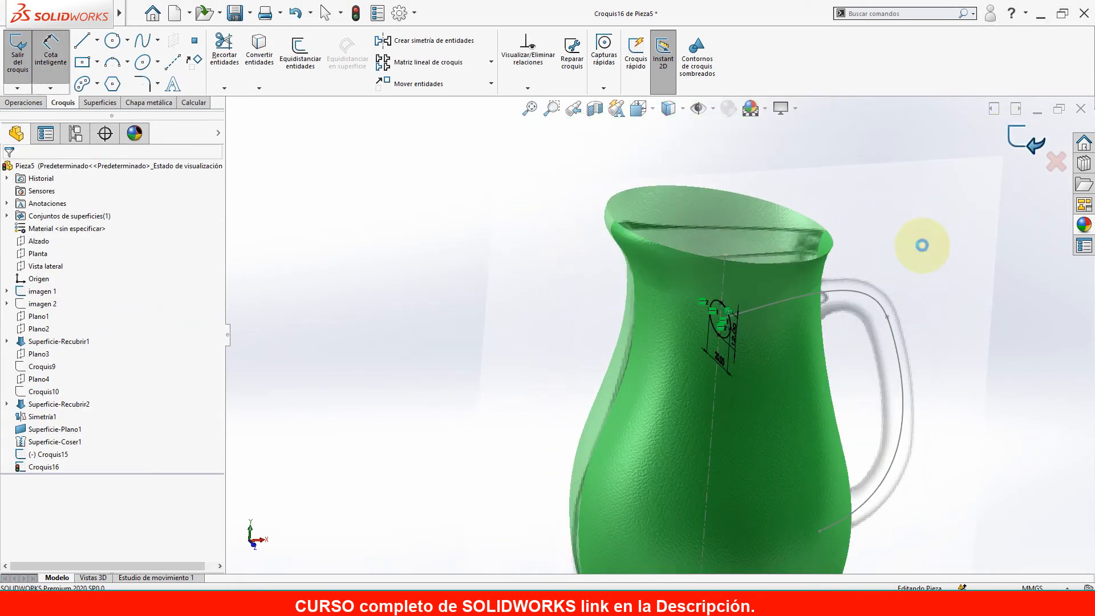
click(1023, 142)
Sweep a surface for the handle using the ellipse sketch as profile and the traced spline as path.
scroll(778, 322, up, 3)
scroll(741, 324, up, 2)
middle_drag(687, 325, 723, 343)
scroll(713, 339, down, 2)
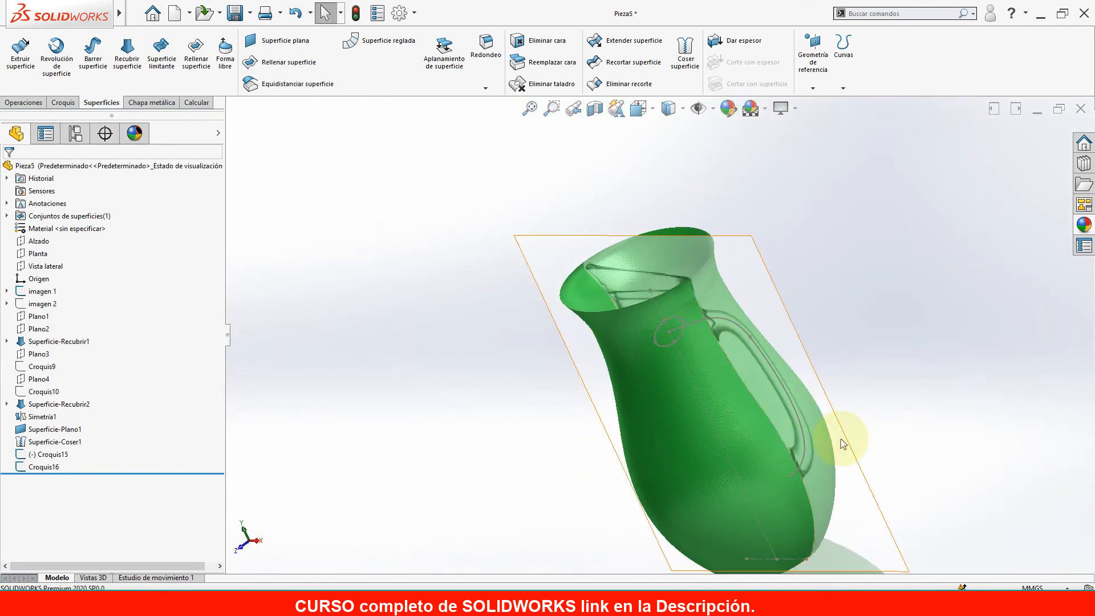
click(98, 56)
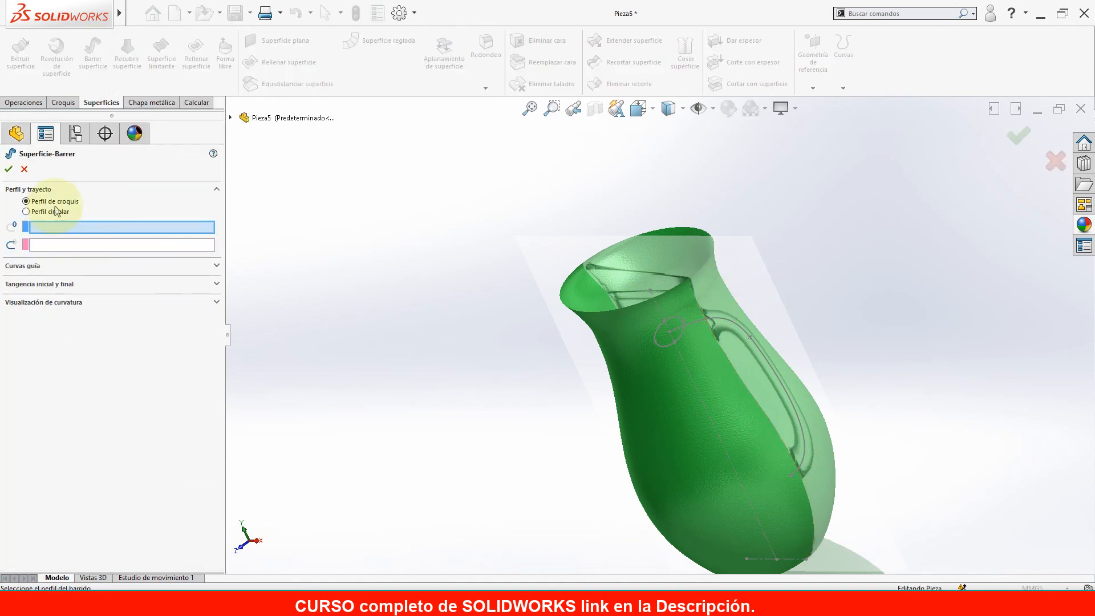
scroll(665, 329, down, 5)
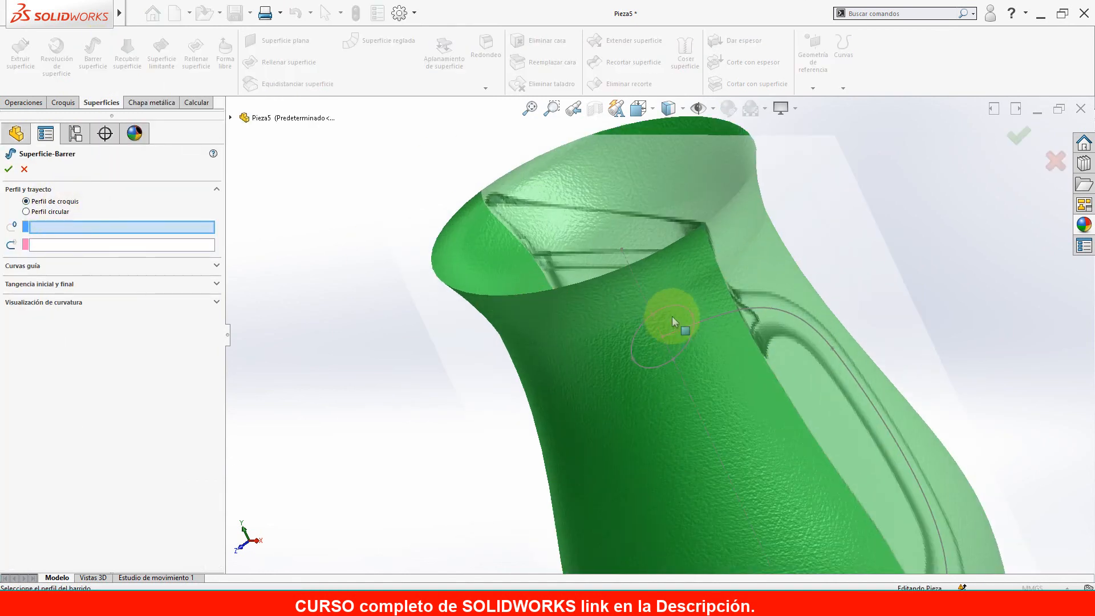
click(675, 314)
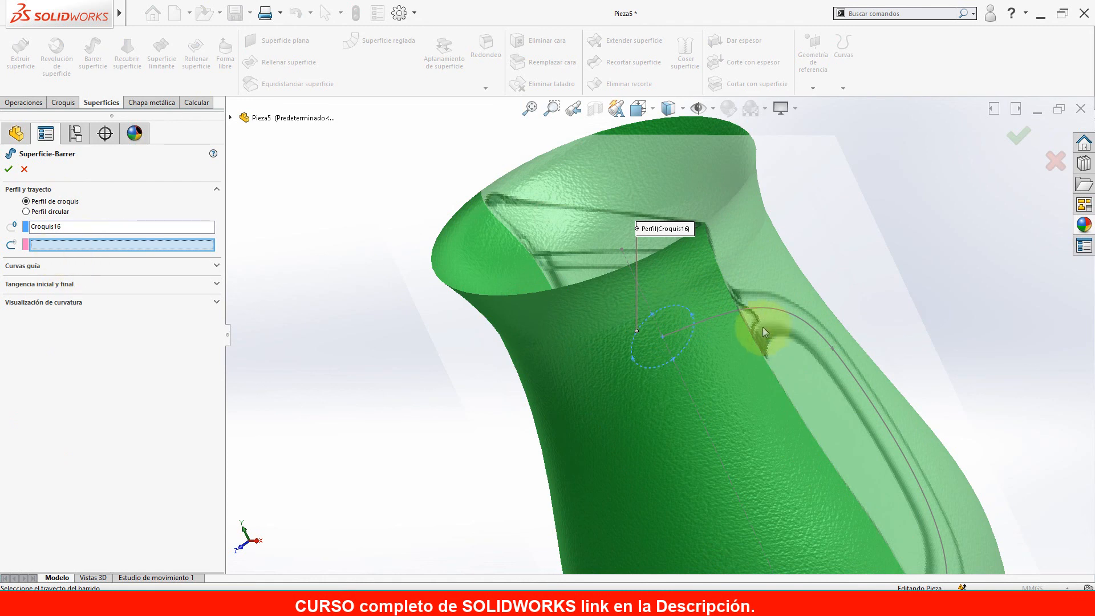
click(736, 318)
scroll(687, 421, up, 5)
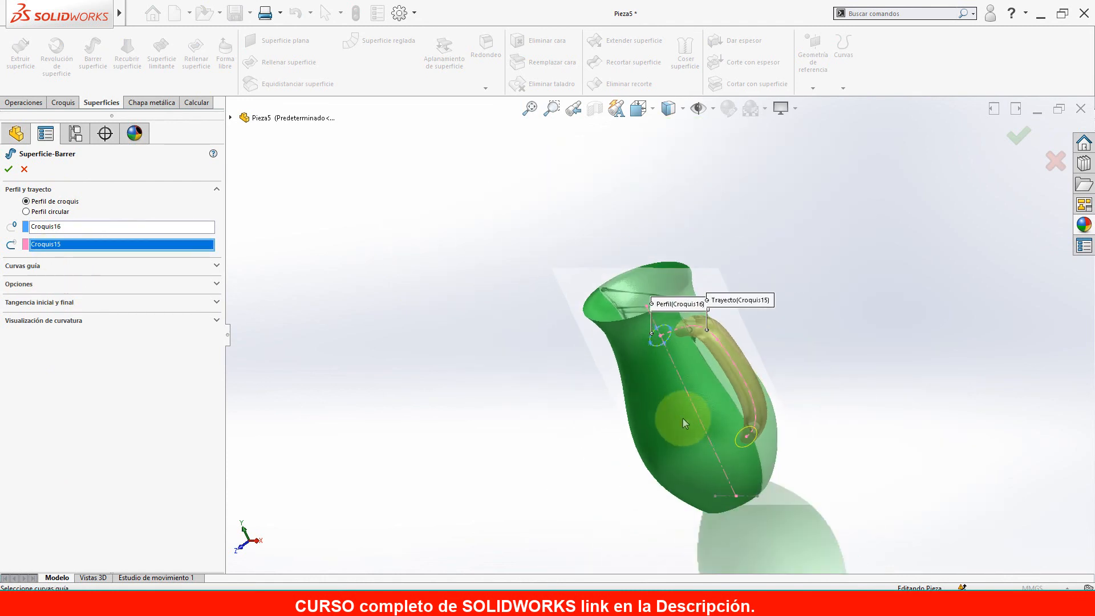
middle_drag(767, 473, 675, 317)
scroll(675, 318, down, 3)
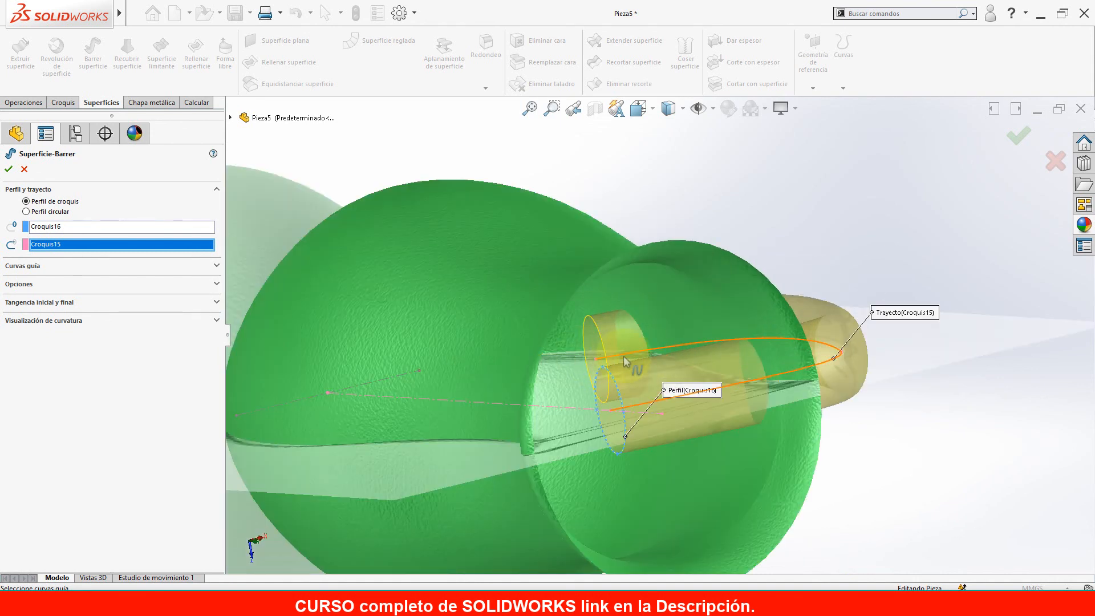
scroll(605, 361, down, 6)
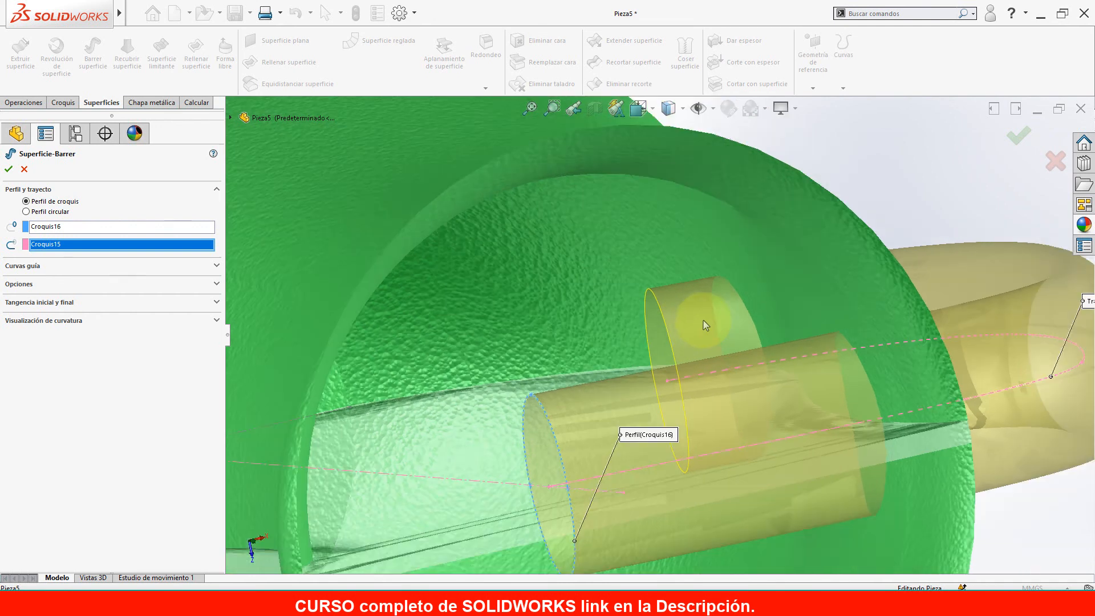
scroll(705, 325, up, 5)
middle_drag(713, 308, 683, 458)
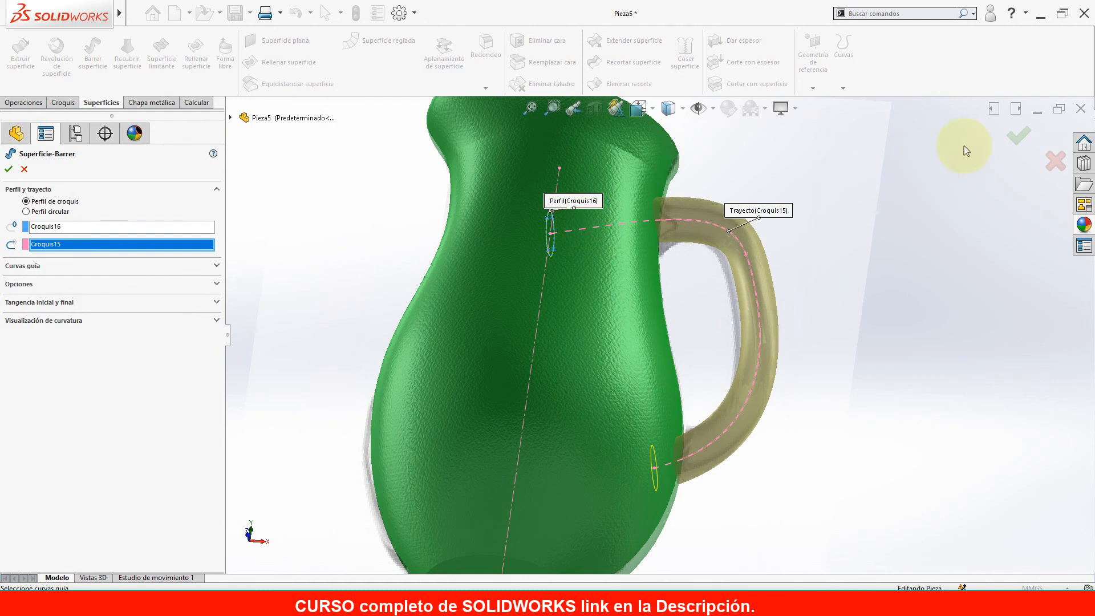
click(1020, 134)
Hide the reference picture sketch imagen 1.
mouse_move(655, 254)
middle_down()
mouse_move(579, 259)
mouse_move(513, 220)
mouse_move(644, 255)
middle_up()
scroll(762, 298, up, 5)
middle_drag(772, 245, 379, 268)
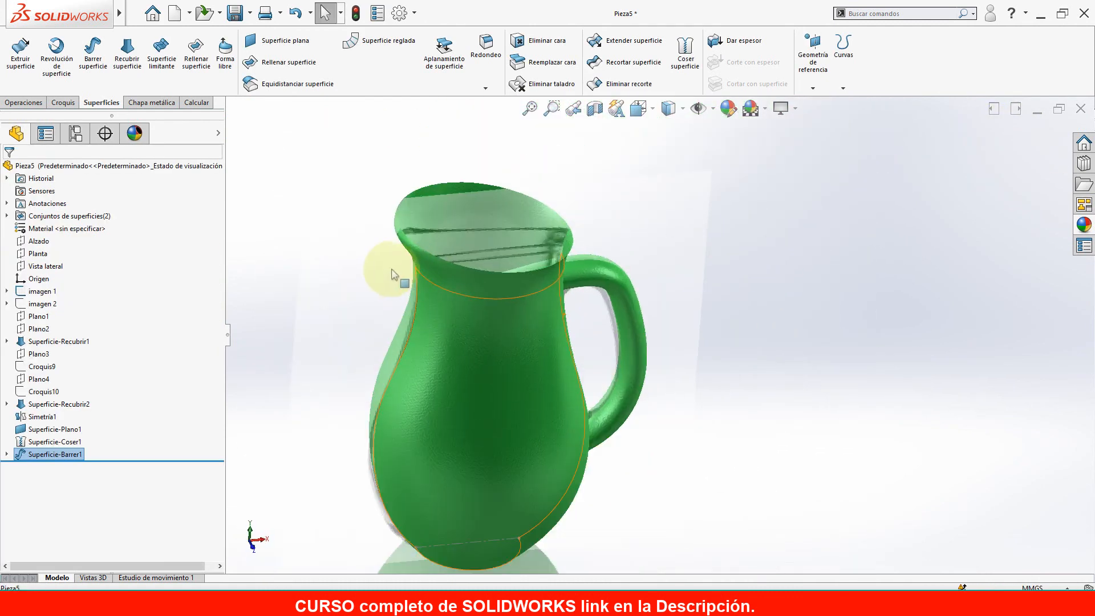
click(54, 293)
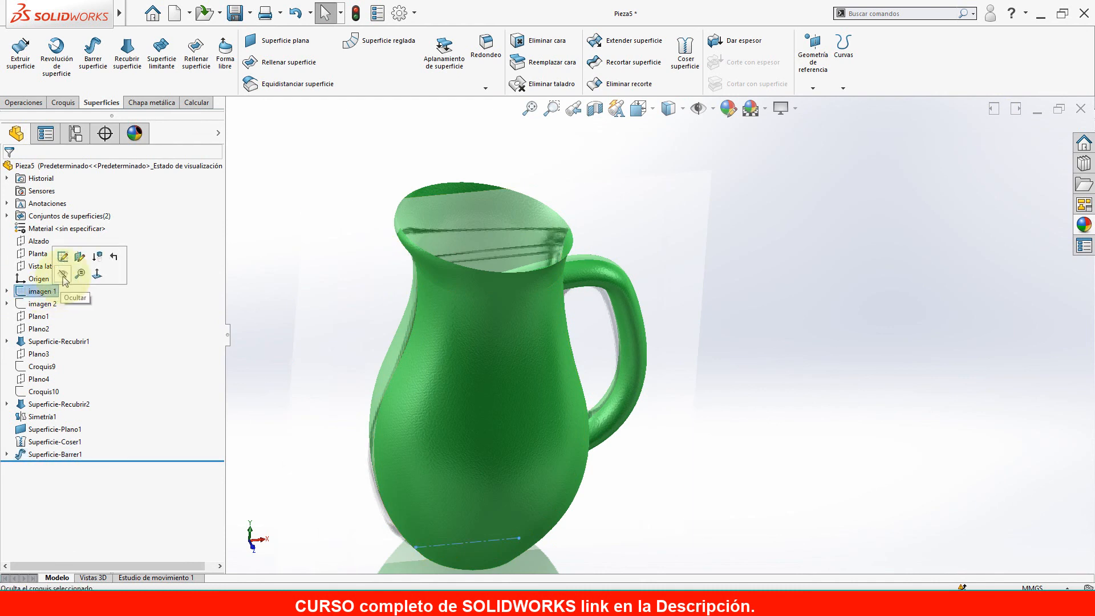
click(64, 276)
mouse_move(663, 291)
right_down()
mouse_move(683, 289)
mouse_move(734, 237)
right_up()
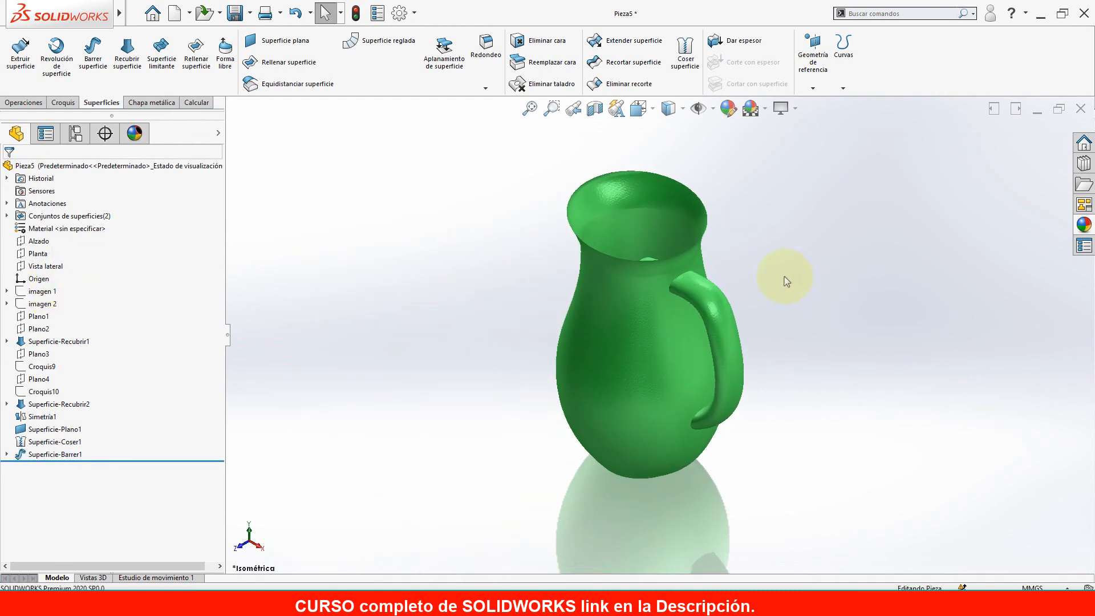
Set up a mutual surface trim between the knitted body and the swept handle, with the option to remove selected pieces.
middle_drag(666, 242, 674, 254)
middle_drag(656, 405, 750, 396)
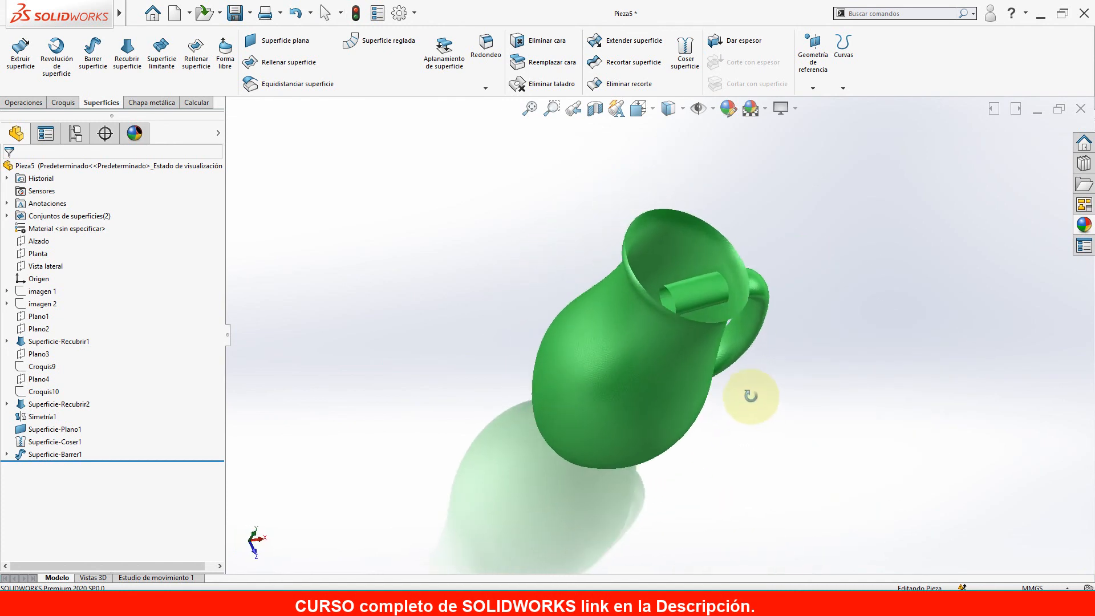
scroll(726, 308, down, 3)
middle_drag(705, 291, 403, 227)
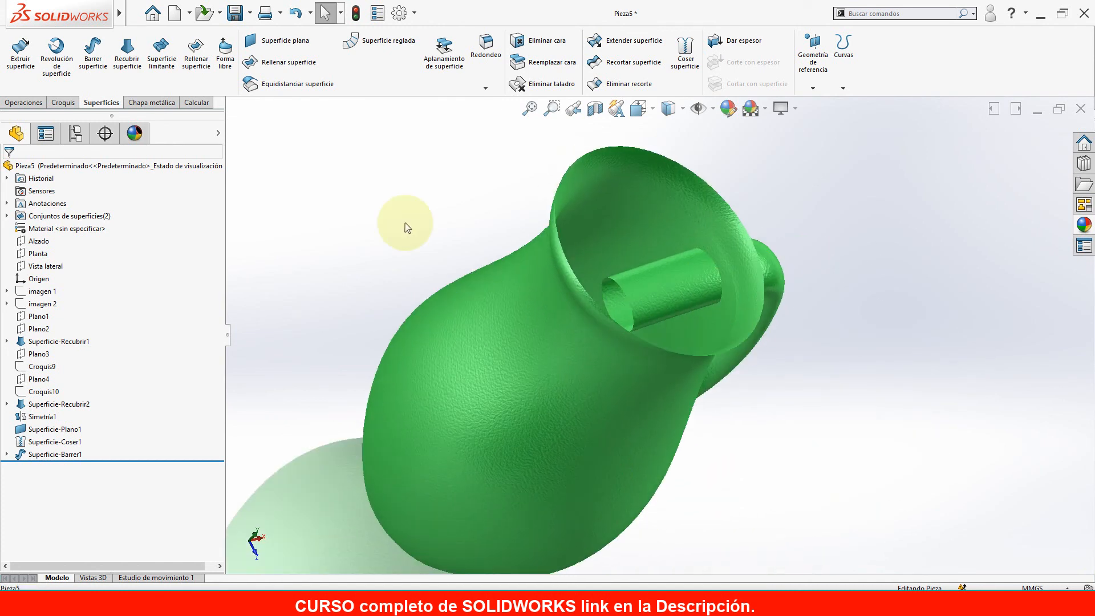
click(638, 66)
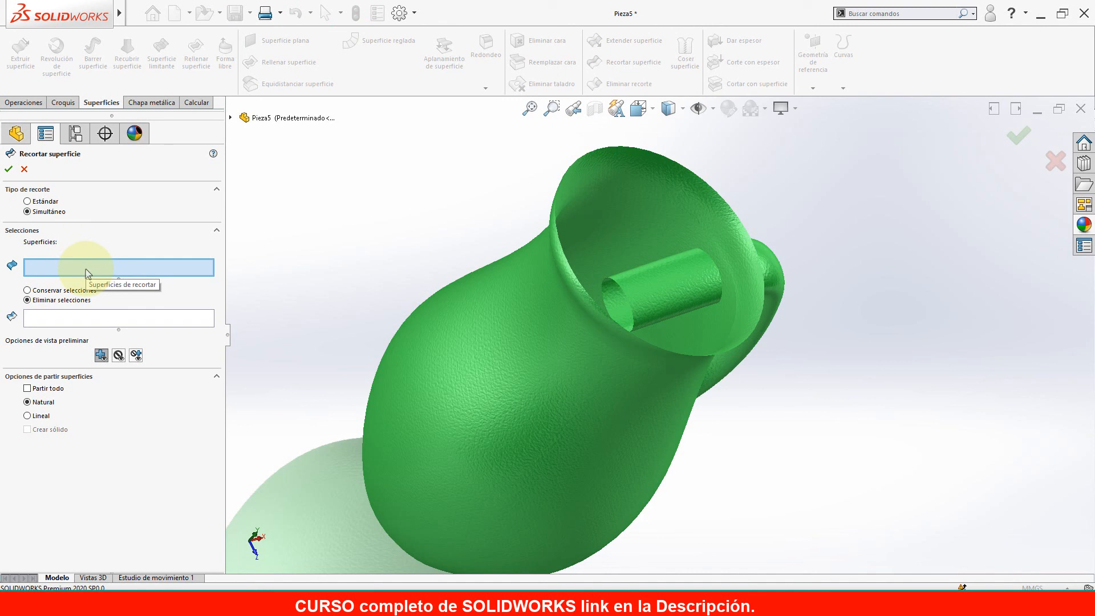
scroll(567, 360, up, 3)
drag(456, 211, 821, 509)
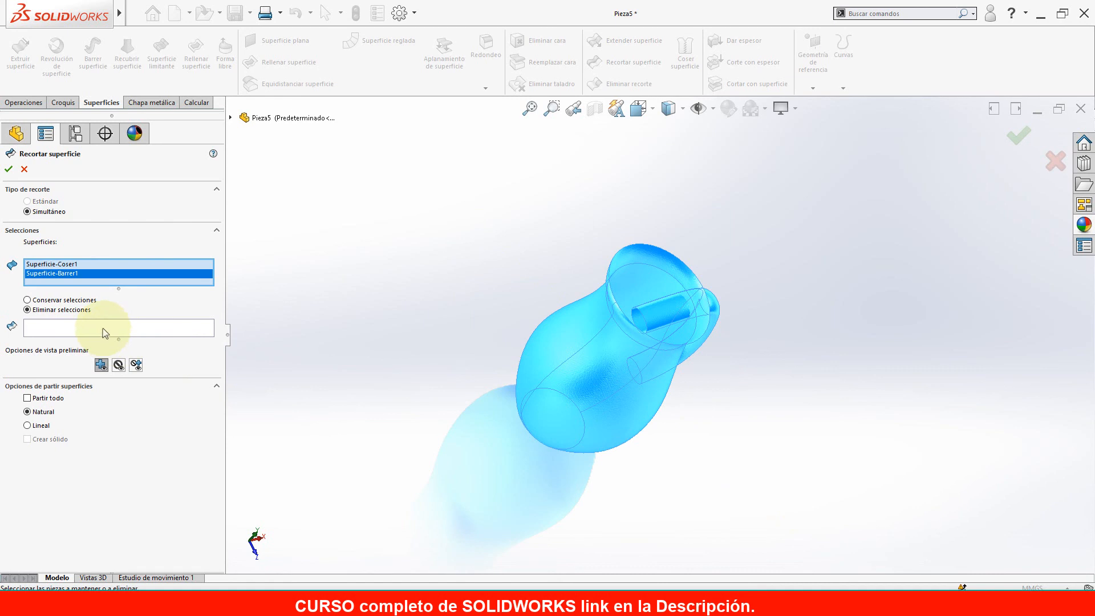
click(105, 333)
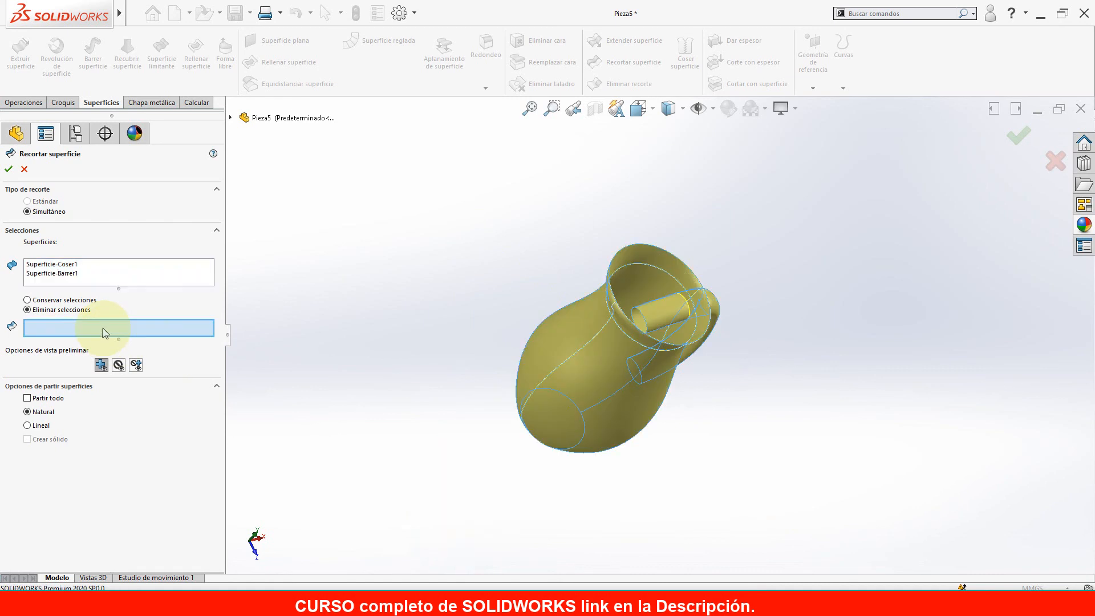
click(65, 310)
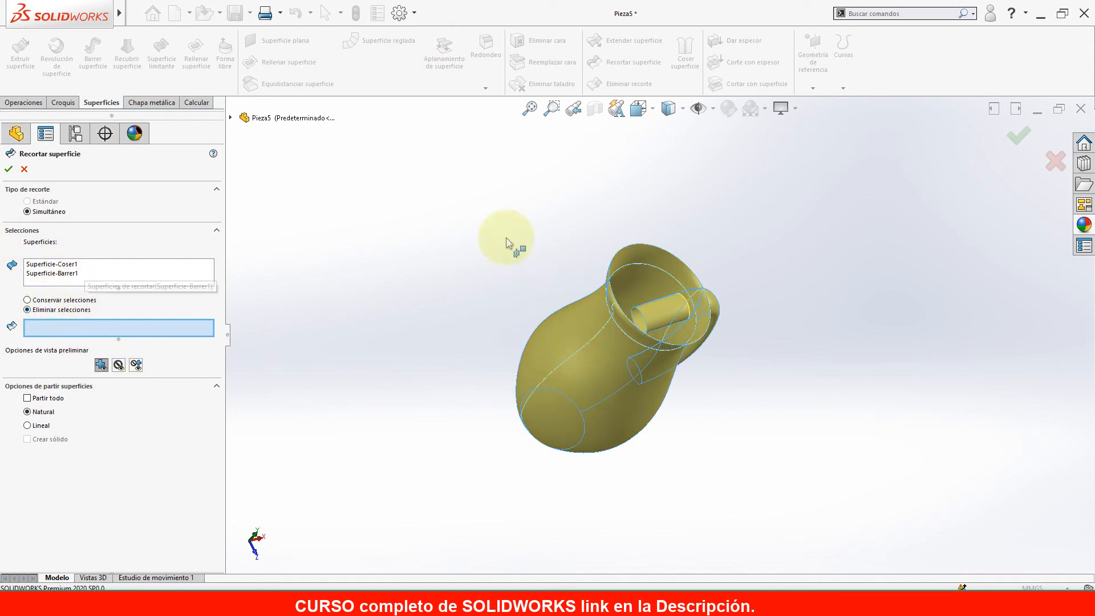
click(61, 267)
click(64, 273)
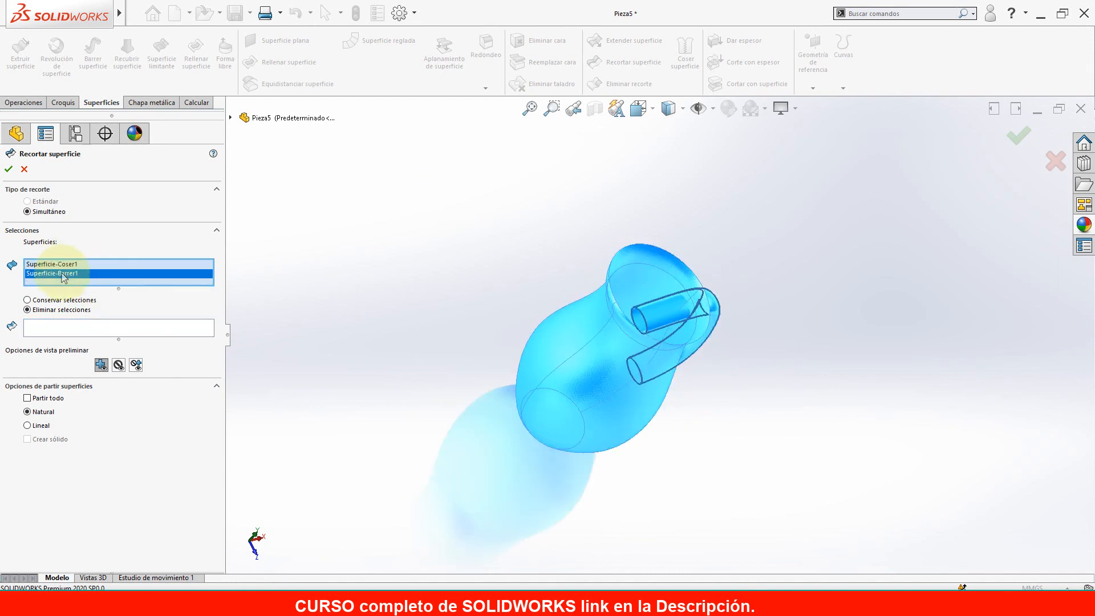
click(61, 264)
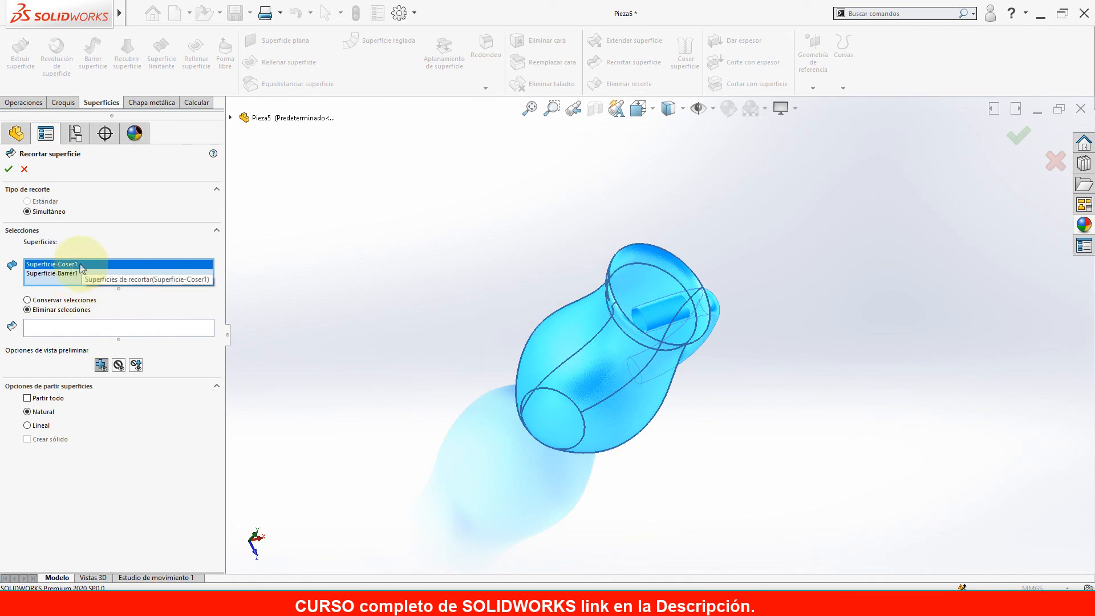
click(108, 332)
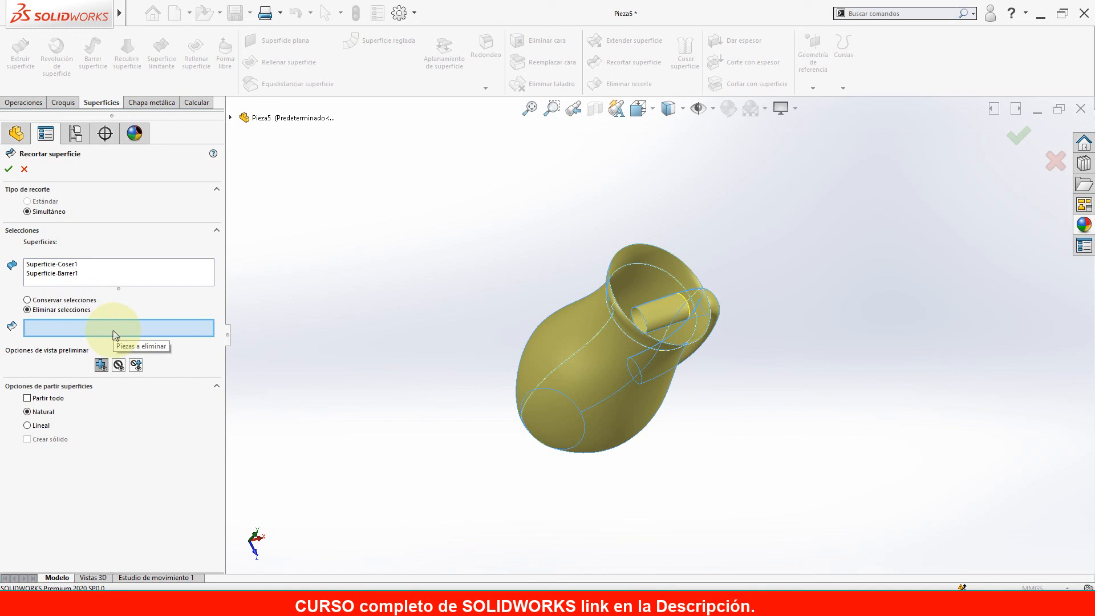
Mark the two handle ends protruding inside the jug as pieces to remove.
middle_drag(671, 327, 649, 323)
scroll(648, 322, down, 4)
click(649, 321)
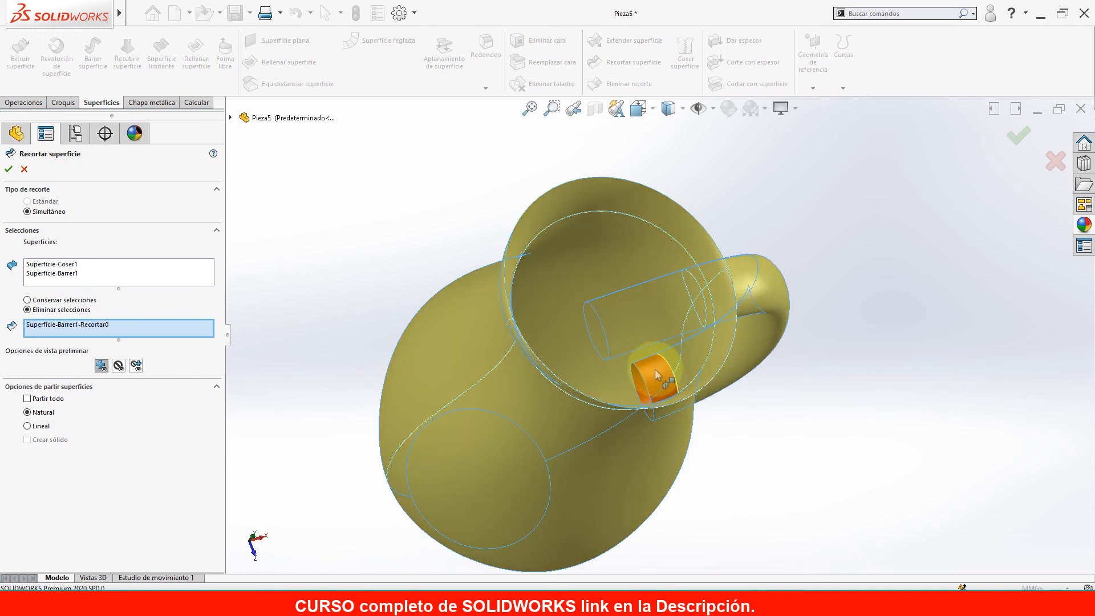
click(655, 375)
scroll(661, 365, down, 5)
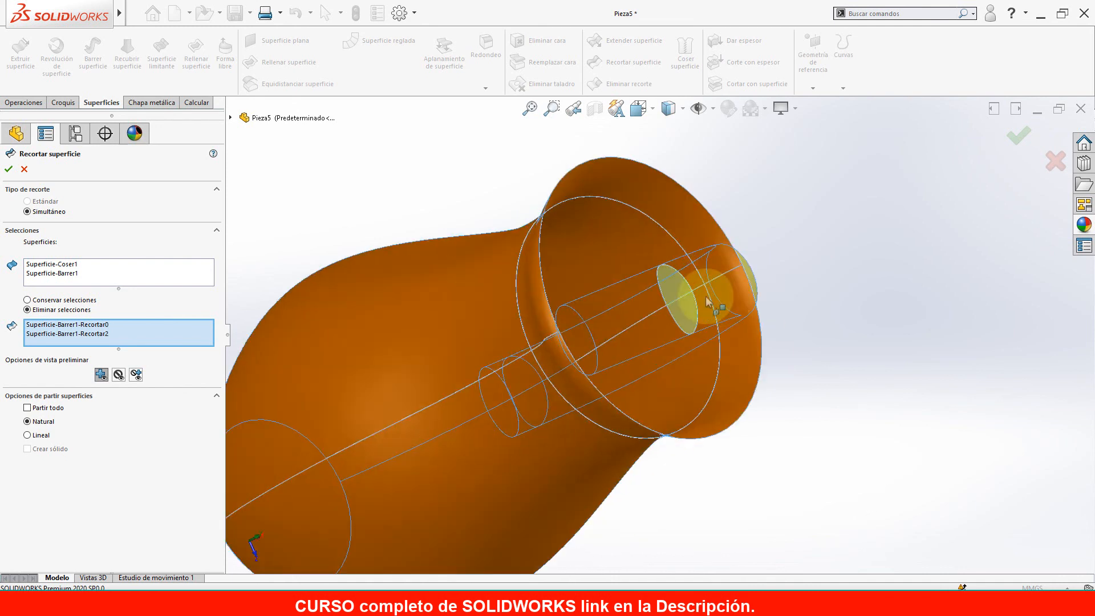
Mark the two body wall patches enclosed by the handle for removal as well.
click(656, 283)
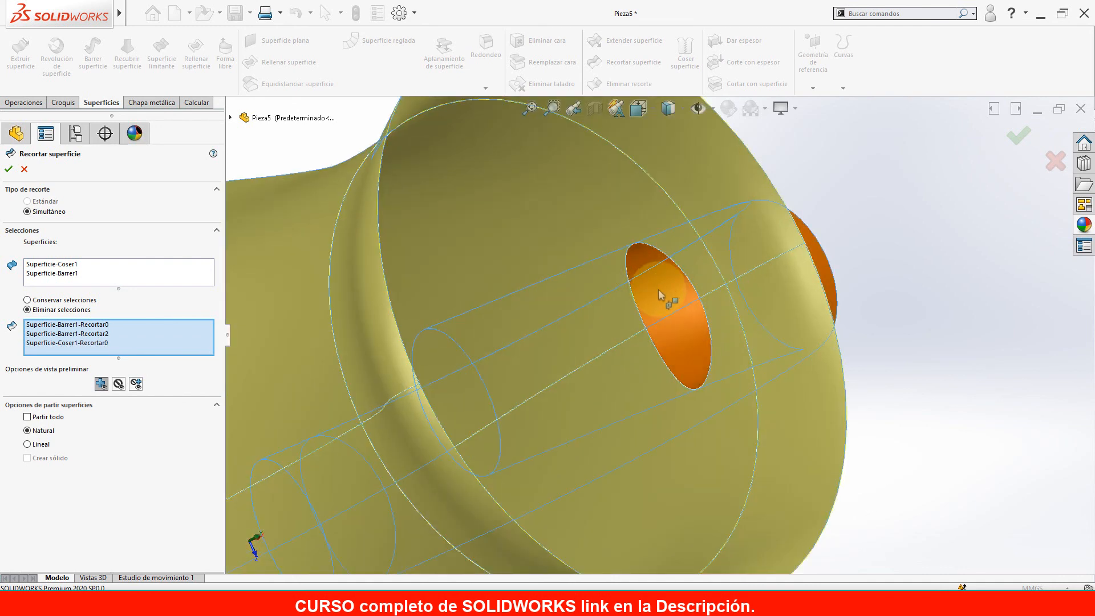
scroll(653, 374, up, 4)
middle_drag(652, 374, 621, 384)
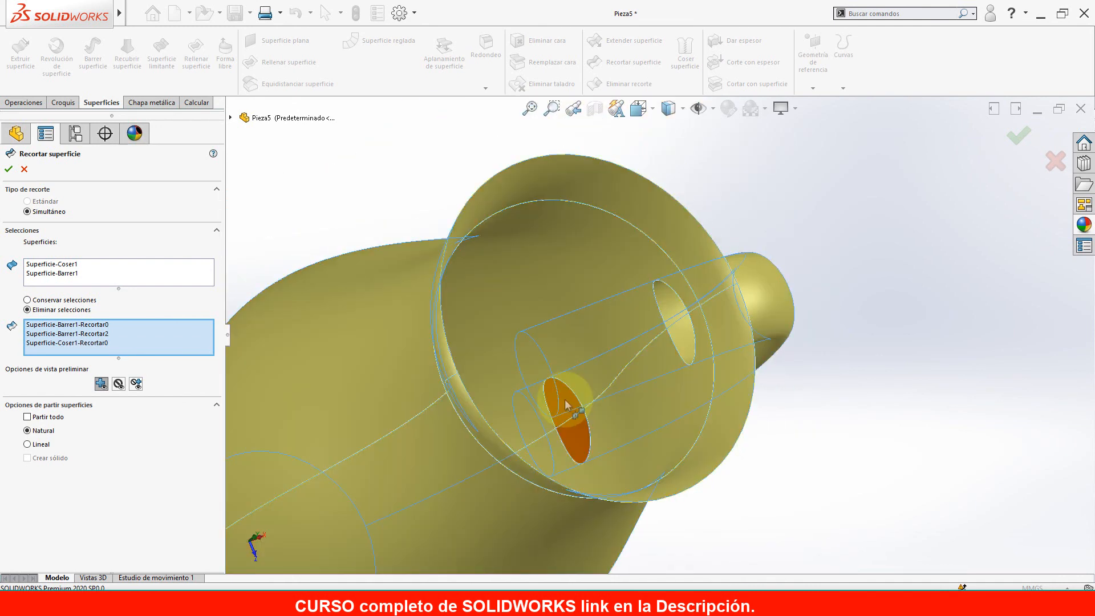
click(564, 399)
scroll(838, 443, up, 3)
middle_drag(838, 443, 820, 387)
scroll(656, 291, down, 4)
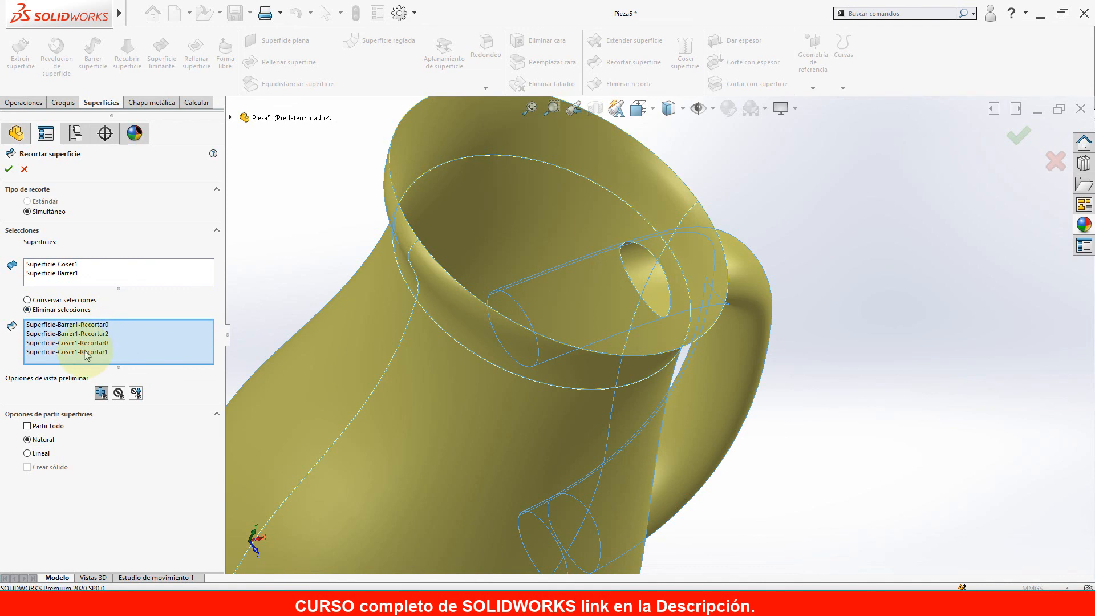
Take both body wall patches back out of the list of pieces to remove.
click(86, 353)
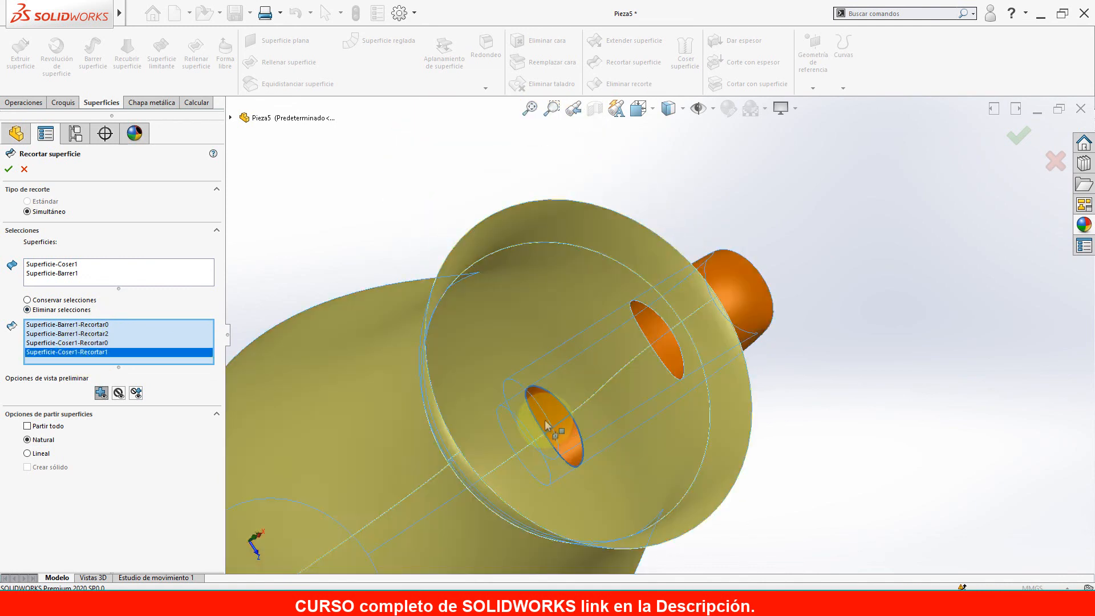
right_click(84, 354)
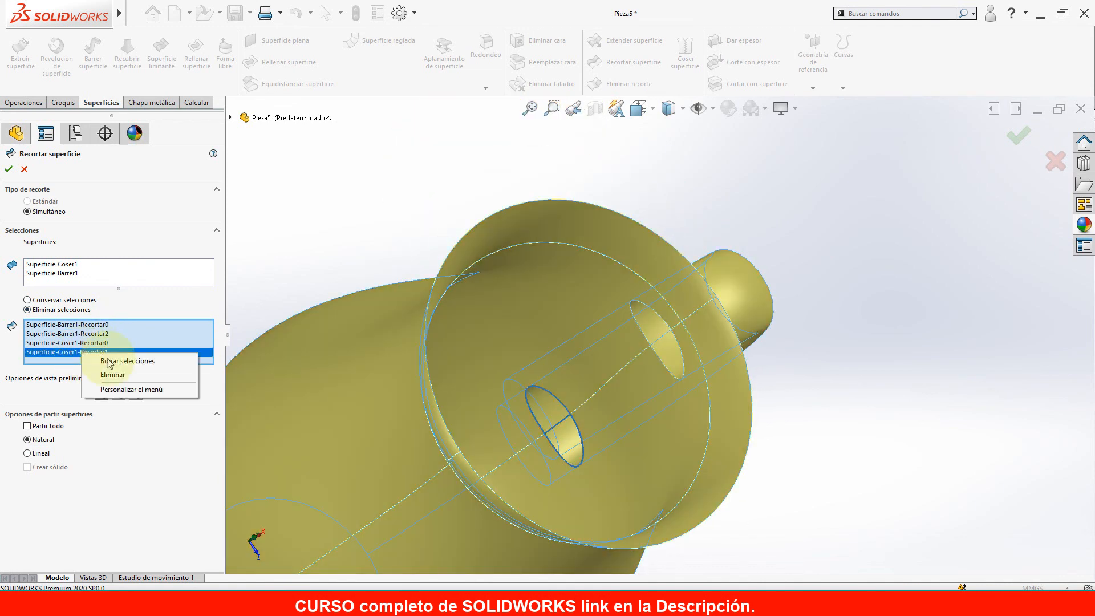
click(113, 375)
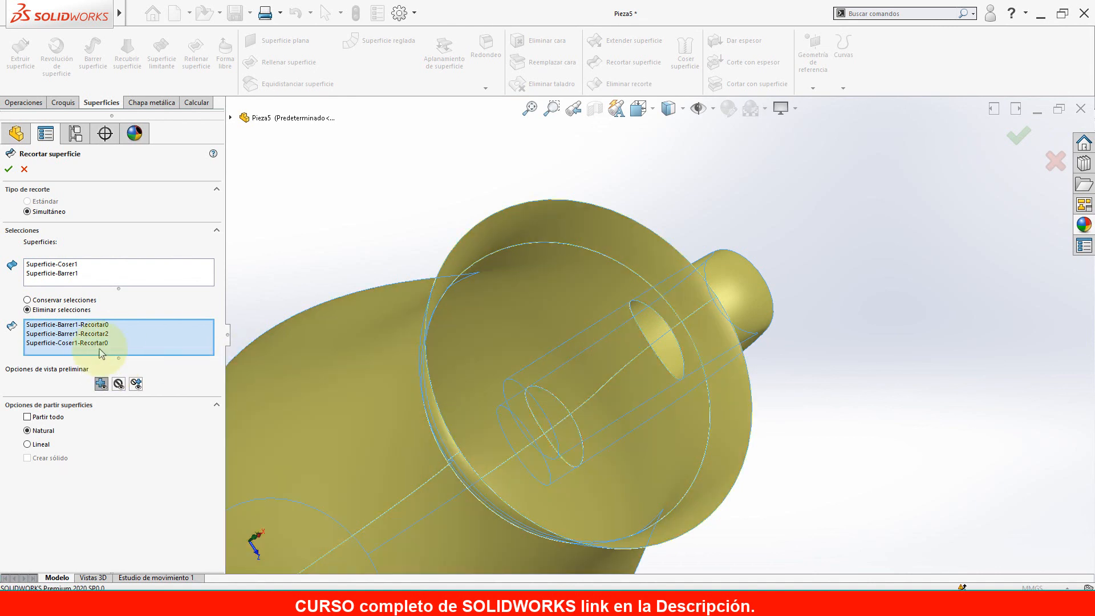
click(89, 344)
key(Delete)
Apply the mutual surface trim so that only the handle's two inner ends are cut away.
middle_drag(577, 344, 627, 388)
middle_drag(491, 360, 781, 236)
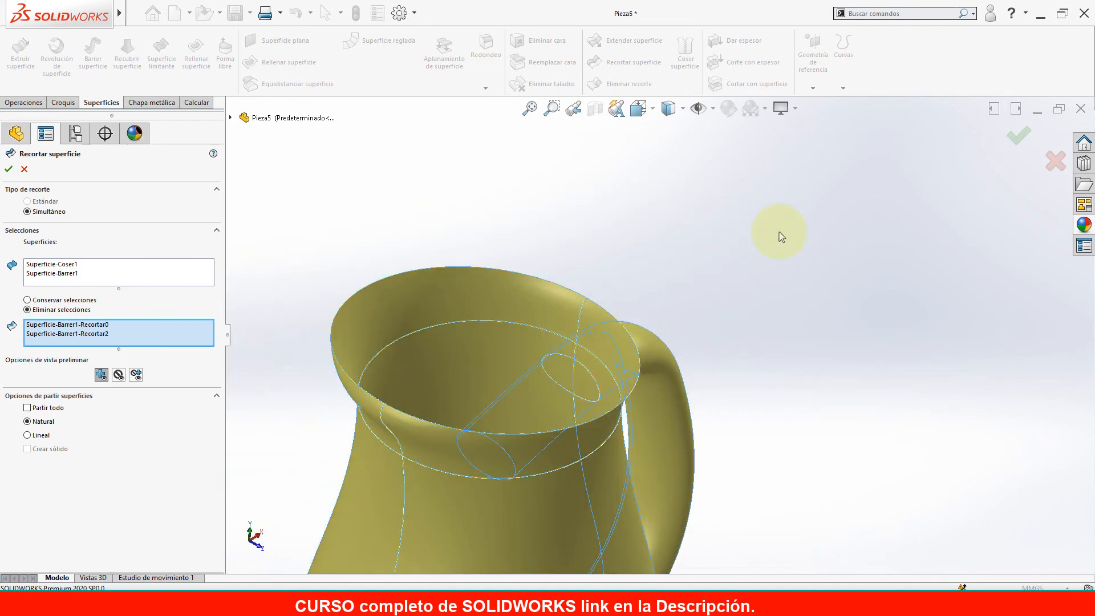
click(1019, 138)
middle_drag(765, 313, 753, 367)
right_drag(765, 378, 814, 298)
middle_drag(691, 325, 750, 226)
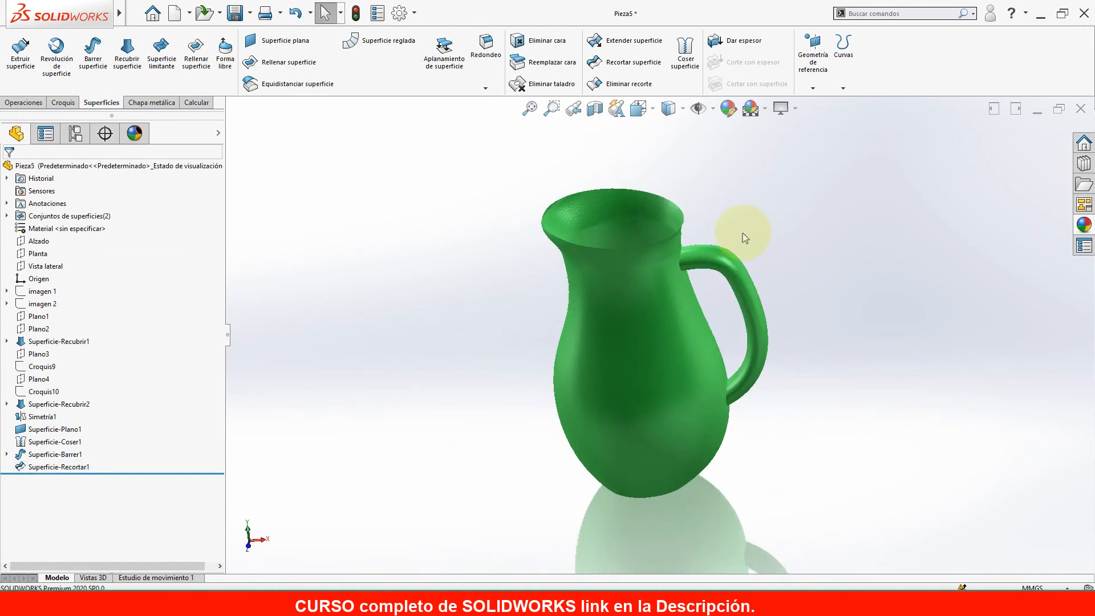
Try to knit the trimmed handle surface to the jug body surface.
click(683, 51)
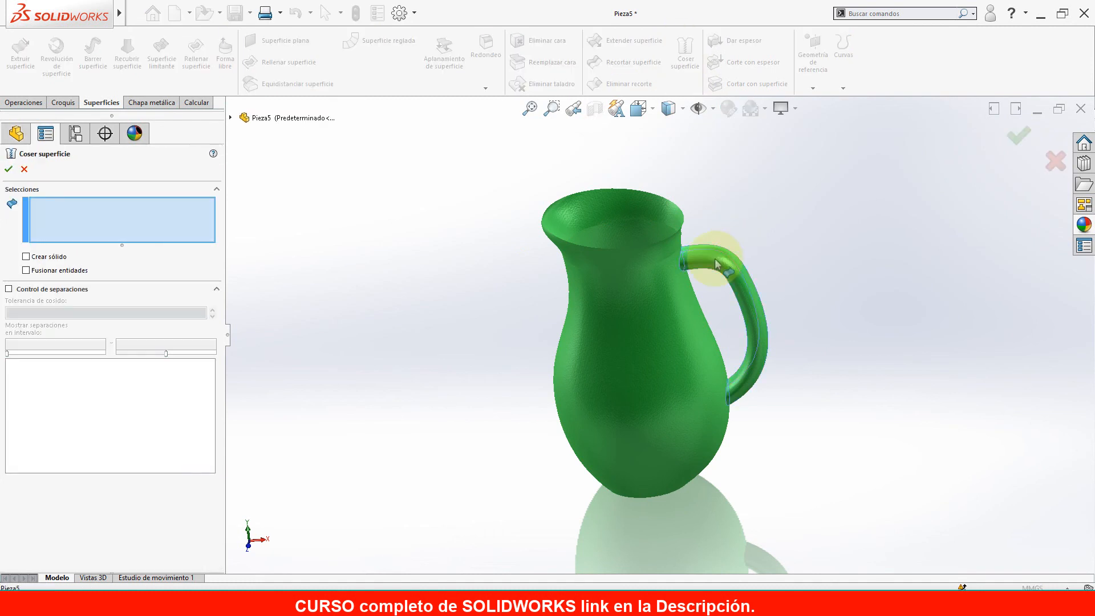
click(726, 251)
click(671, 288)
click(8, 169)
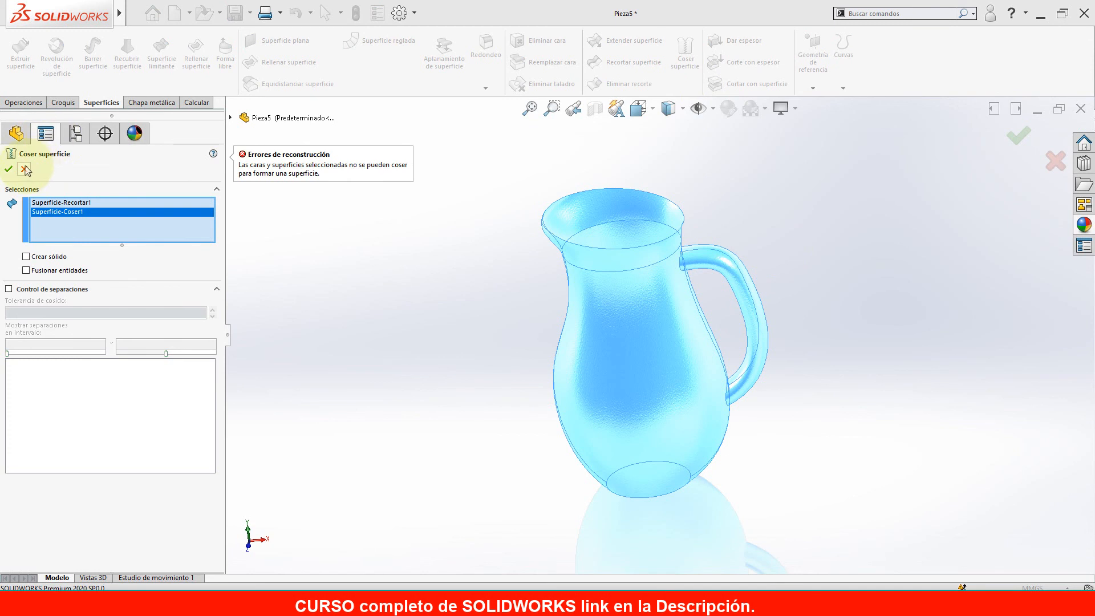
click(25, 169)
Thicken the knitted jug body surface by 2 mm.
middle_drag(916, 276, 637, 279)
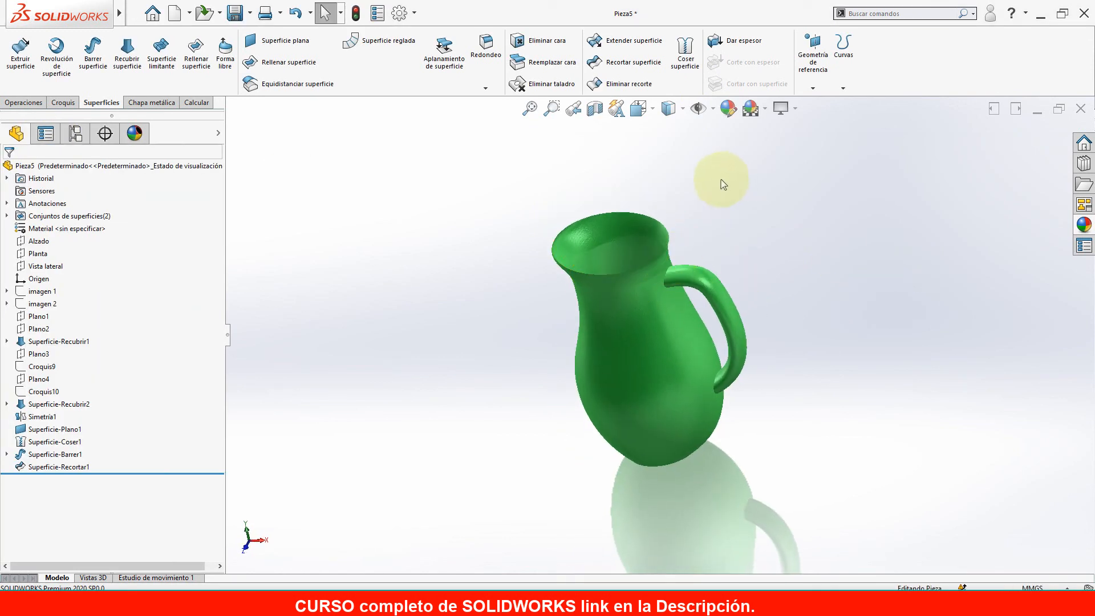
click(720, 52)
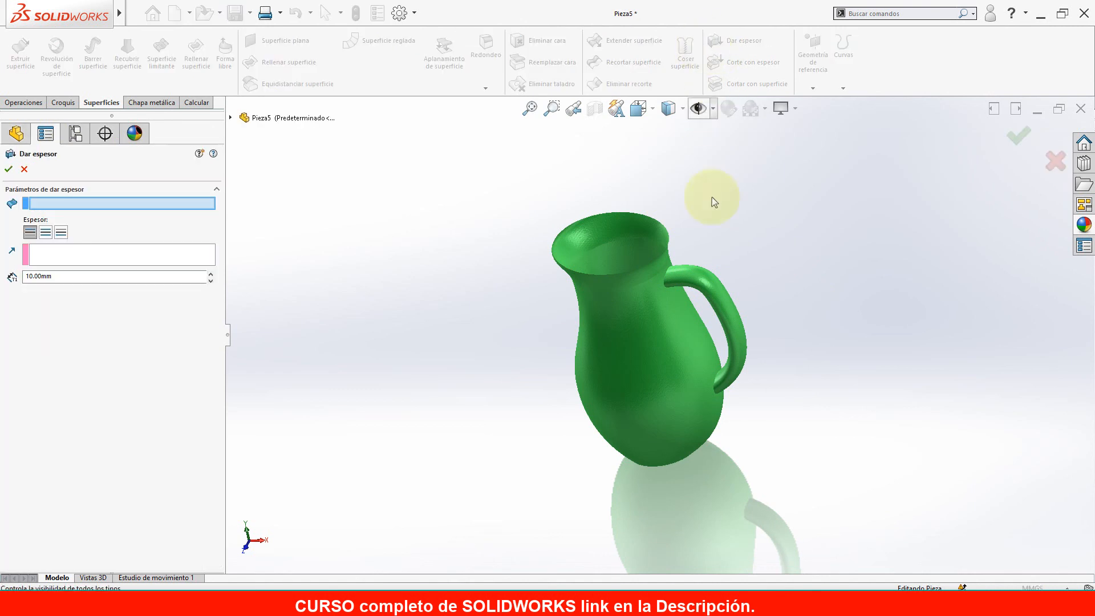
scroll(677, 307, down, 8)
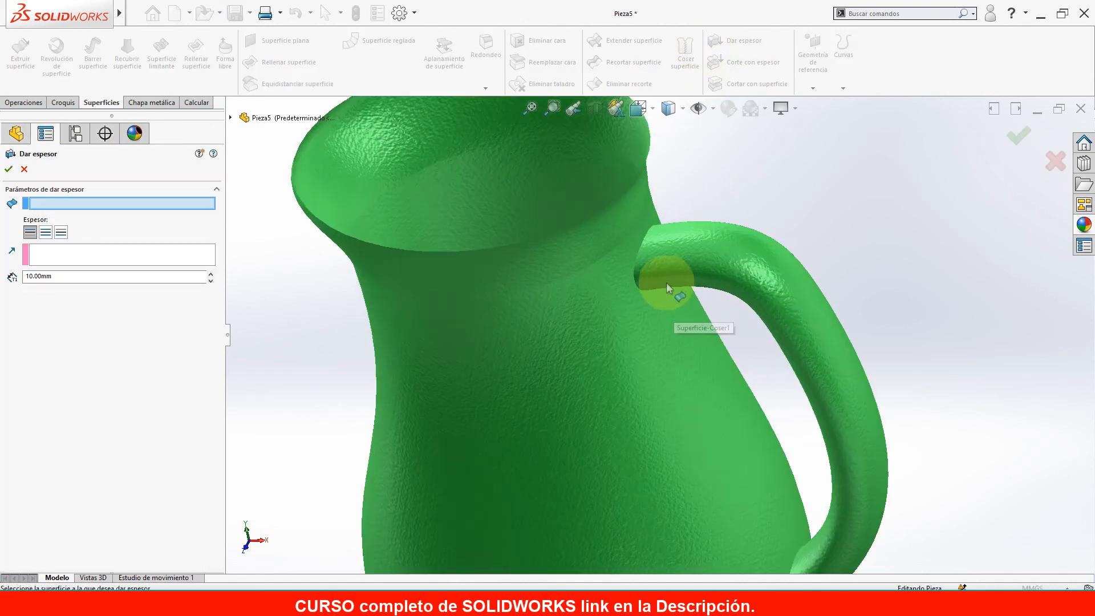
click(549, 313)
scroll(549, 313, up, 6)
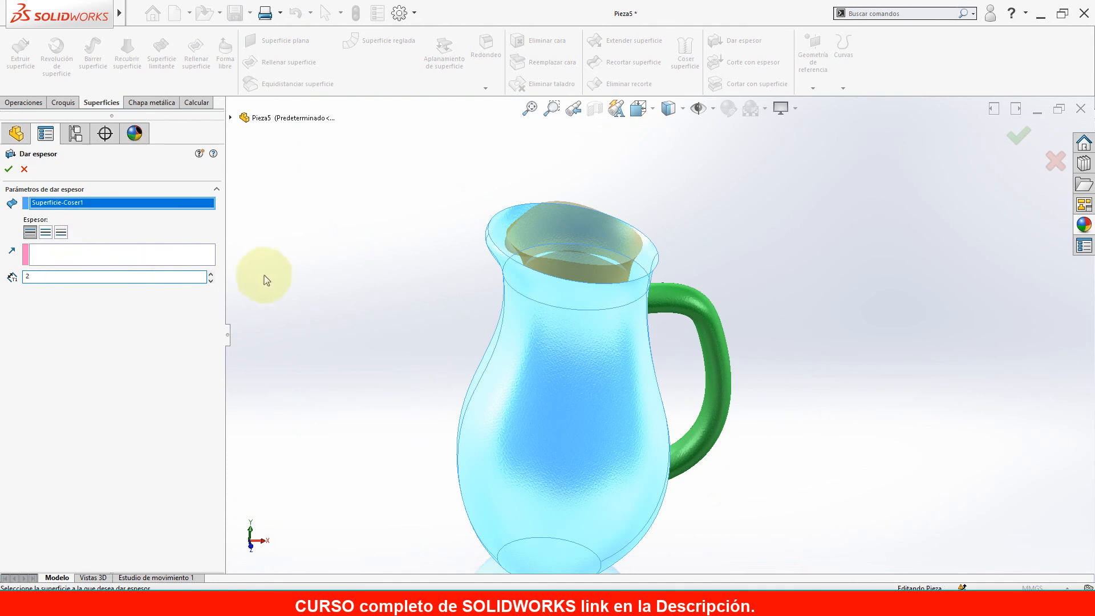
scroll(624, 304, down, 4)
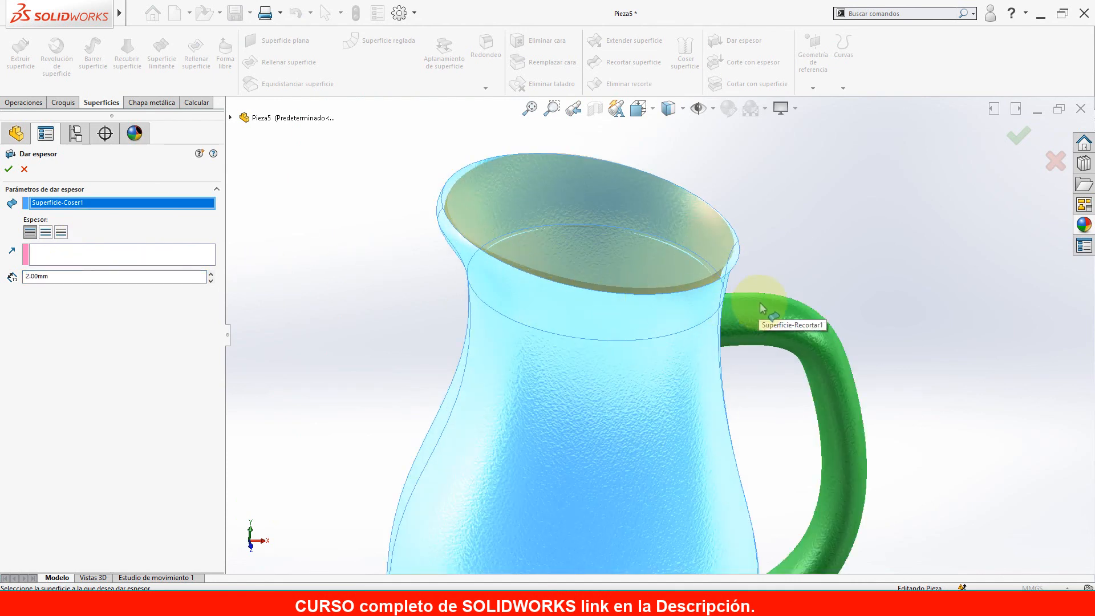
click(1020, 137)
Try a 1 mm fillet on the outer edge of the jug's rim and undo it.
middle_drag(587, 256, 789, 268)
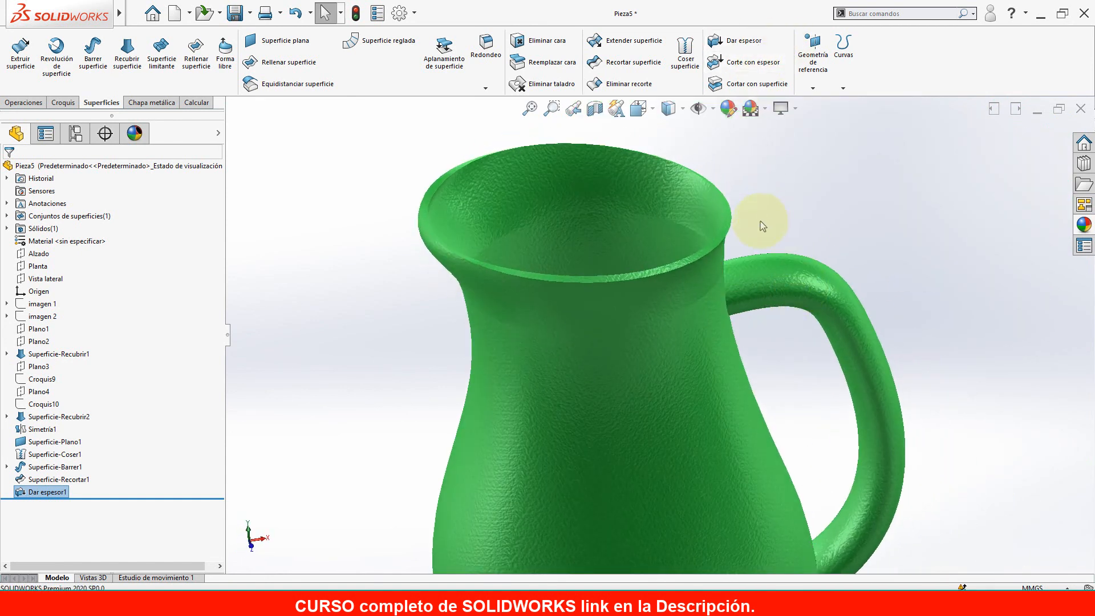
scroll(731, 273, down, 8)
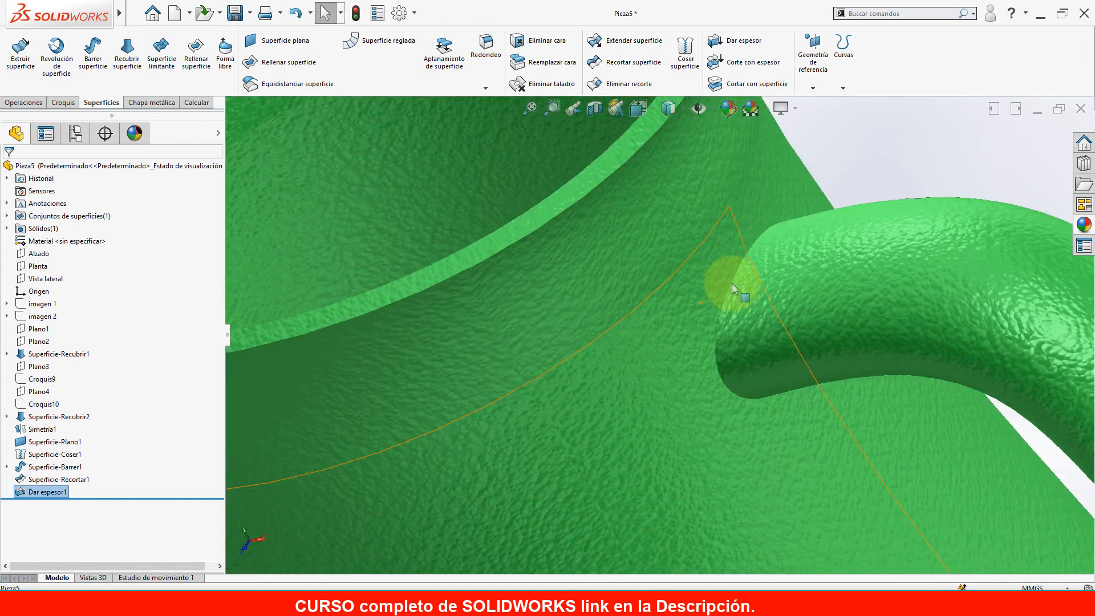
scroll(753, 283, up, 5)
click(485, 55)
drag(63, 402, 10, 399)
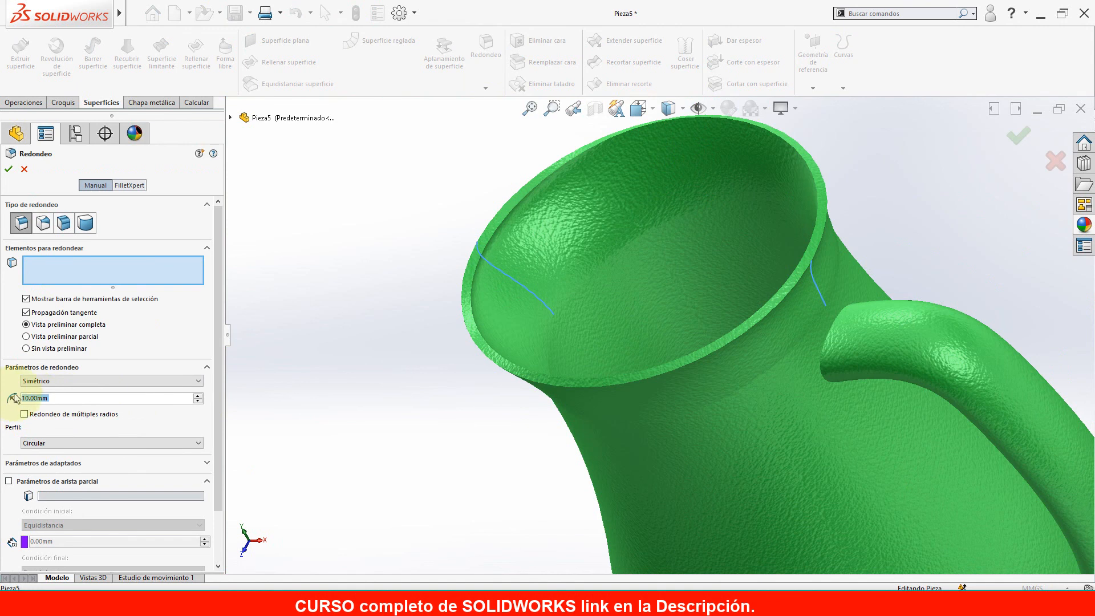
text(2)
scroll(508, 228, down, 5)
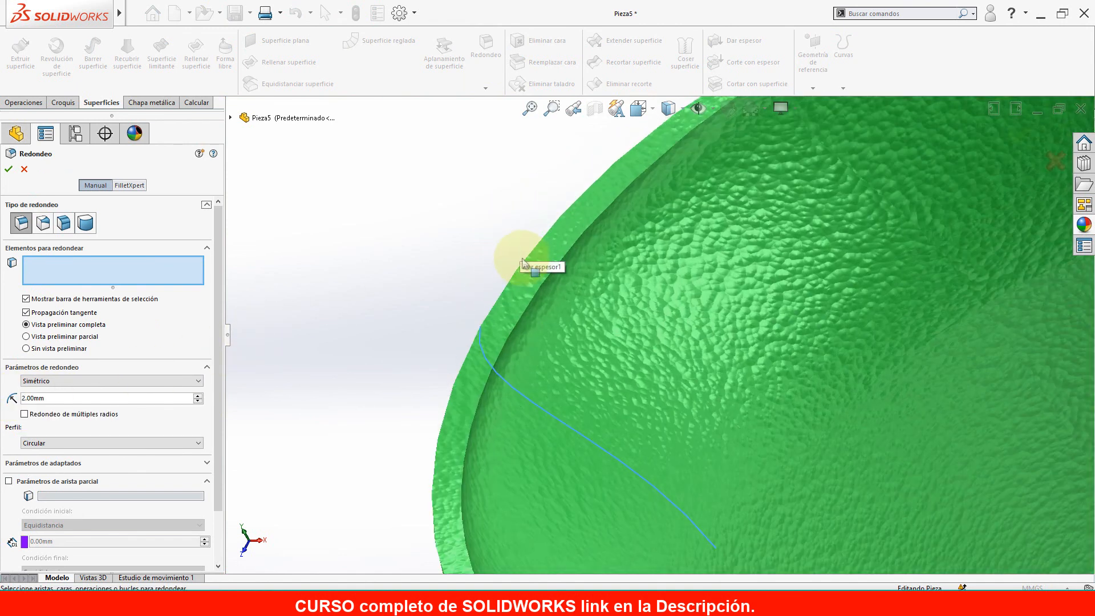
click(520, 273)
middle_drag(520, 272, 547, 268)
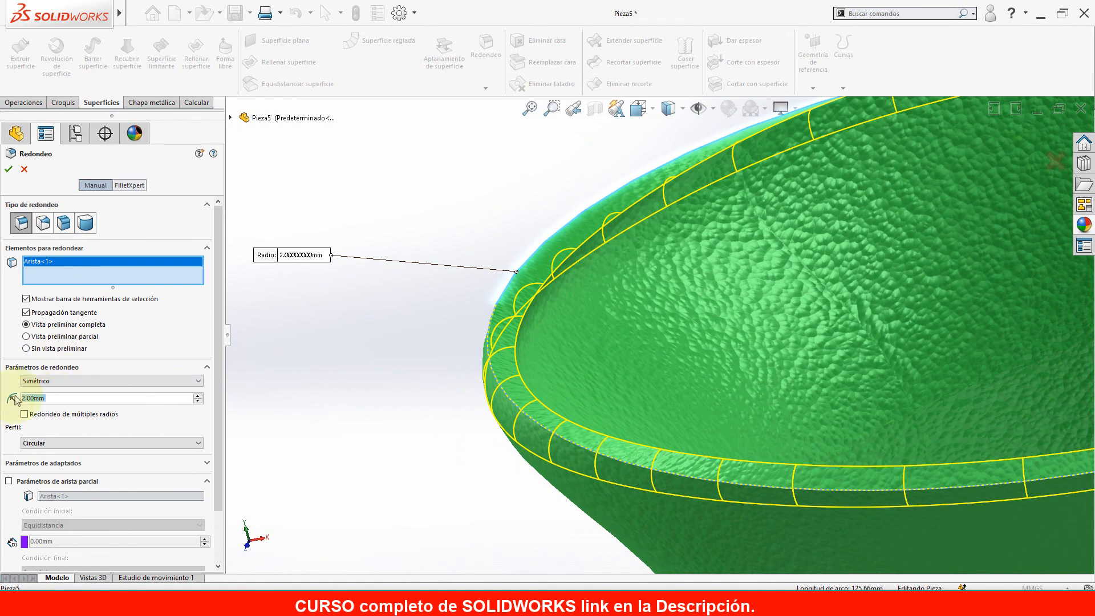
text(1)
key(Return)
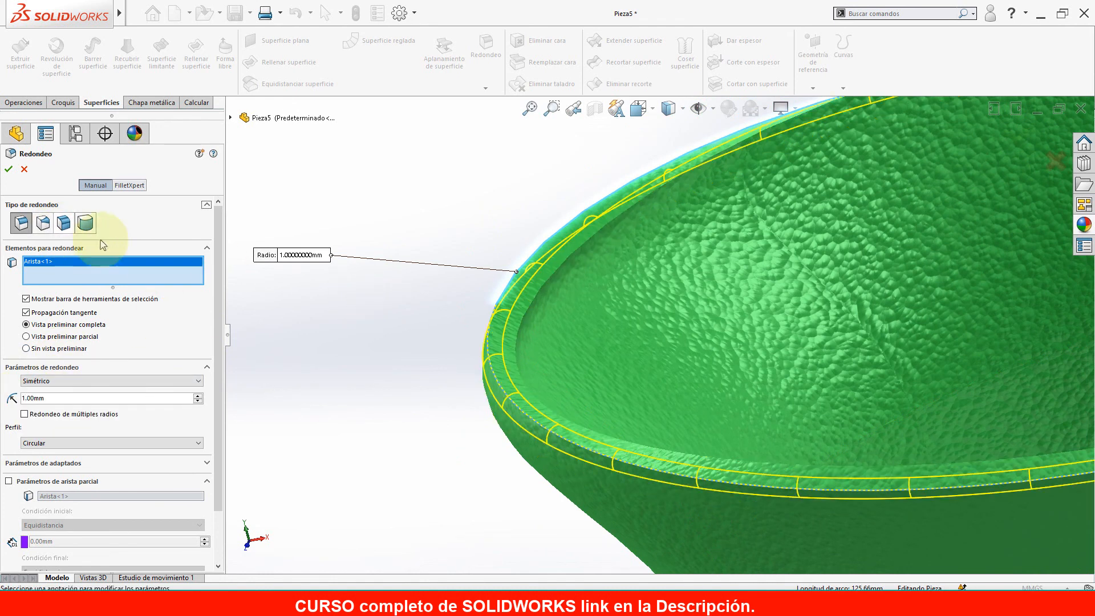
click(8, 168)
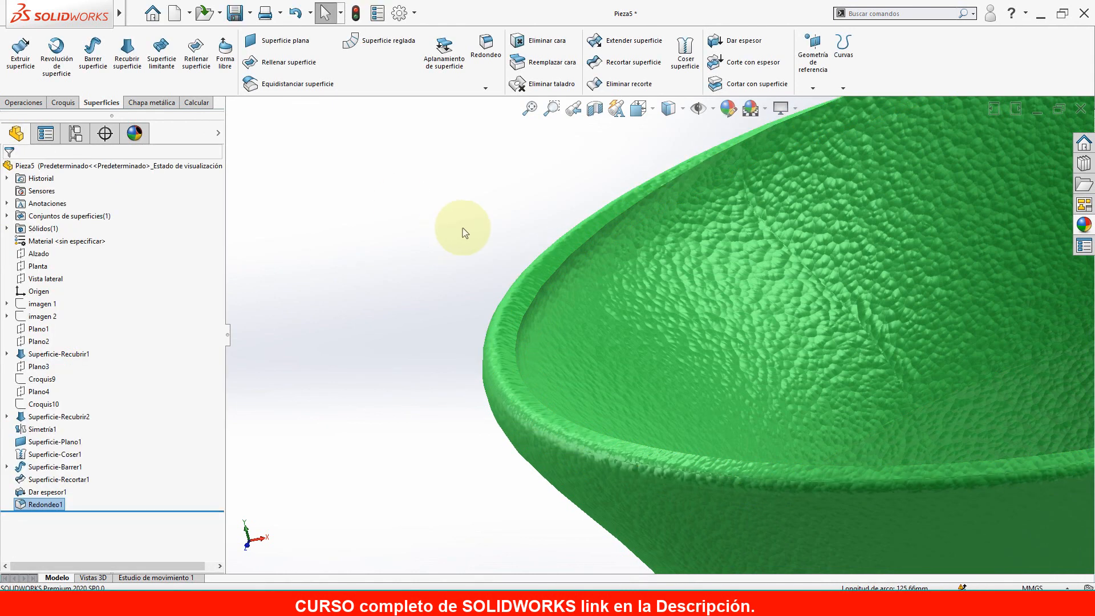
key(ctrl+z)
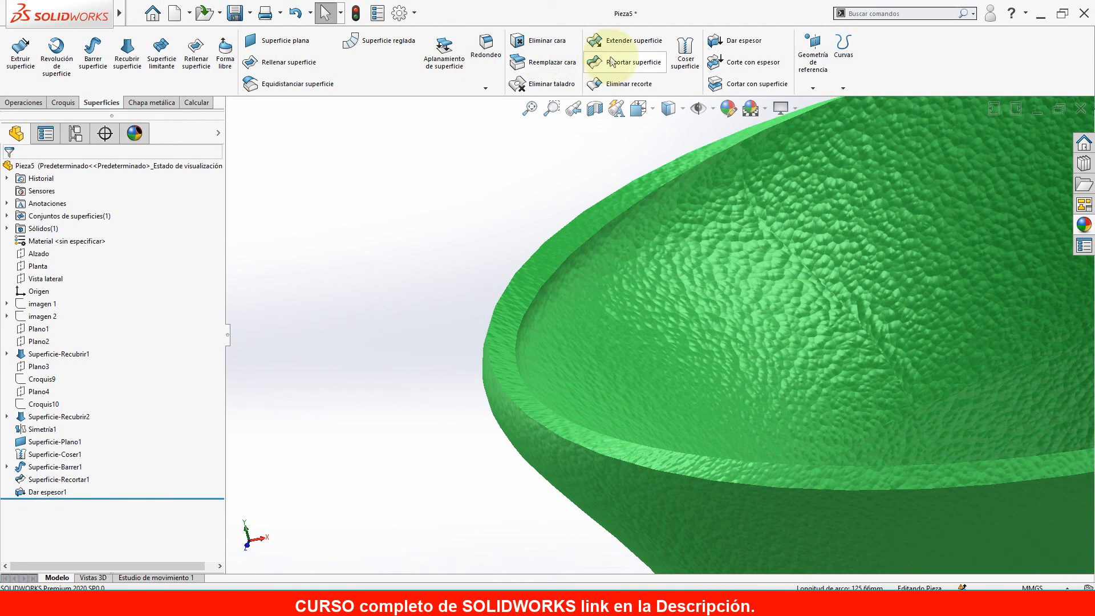
Fillet the inner edge of the jug's rim with a 0.5 mm radius.
click(486, 46)
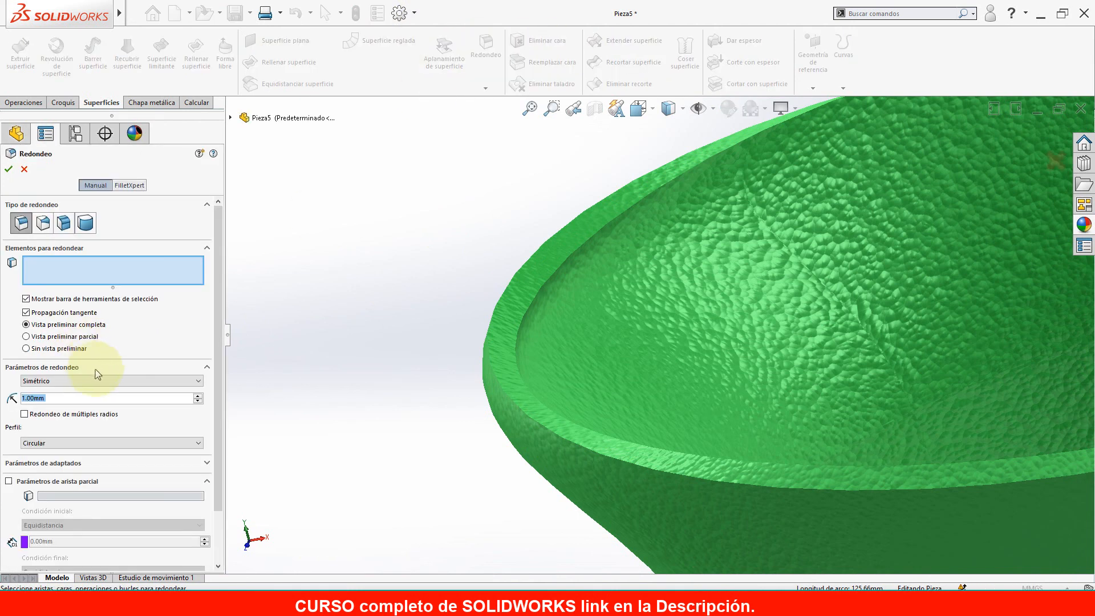
text(.5)
key(Return)
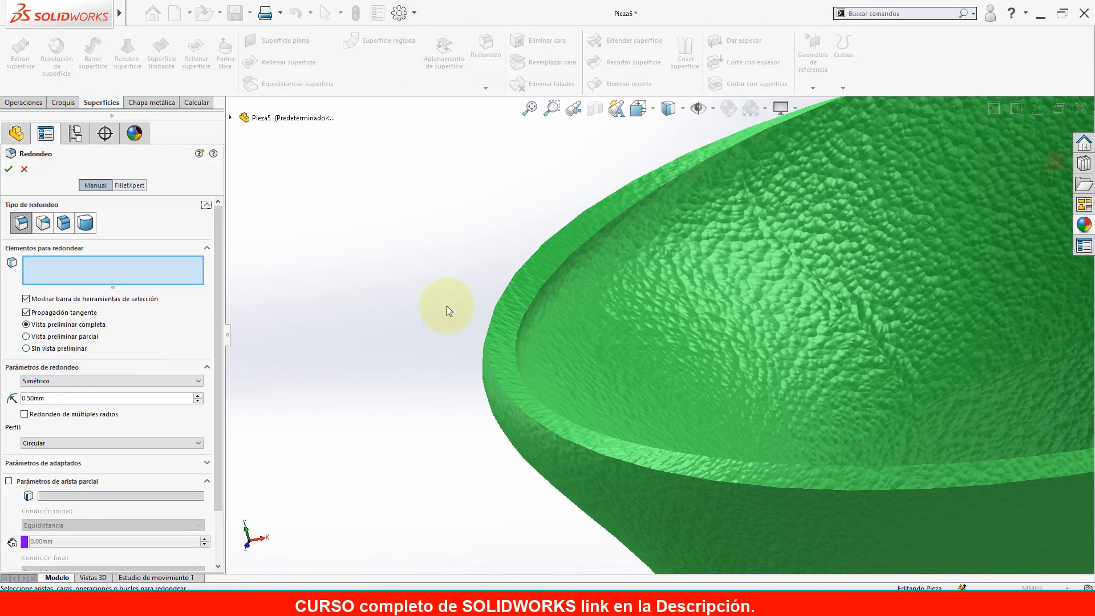
click(539, 297)
scroll(709, 337, up, 5)
click(1000, 141)
scroll(840, 373, up, 5)
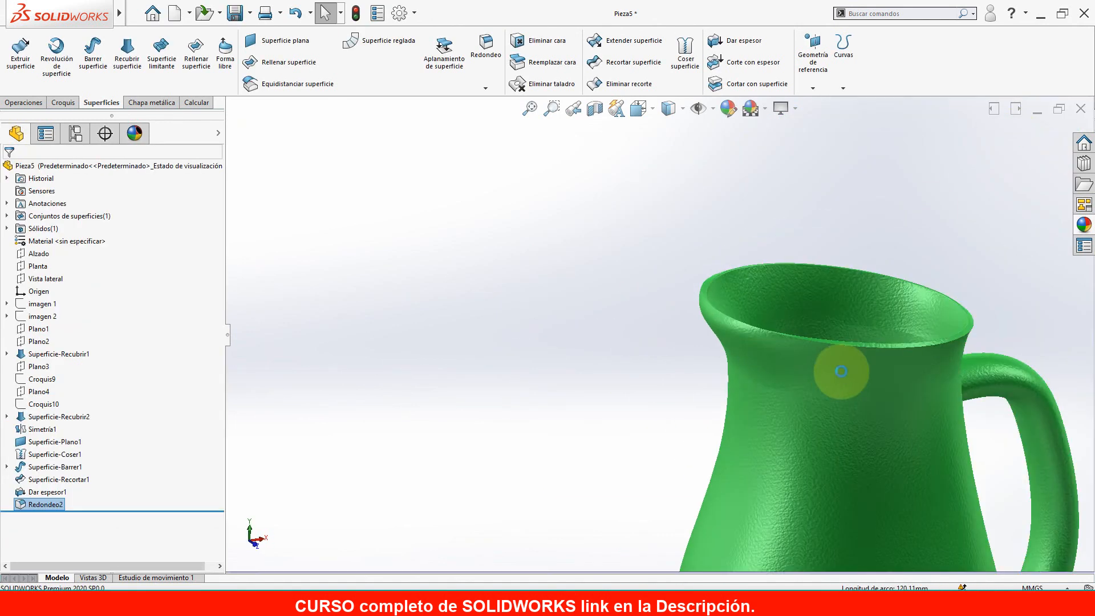
Fillet the outer edge of the jug's flat base with a 10 mm radius.
middle_drag(805, 567, 799, 544)
scroll(799, 543, up, 4)
scroll(759, 510, down, 5)
scroll(627, 342, down, 3)
scroll(501, 257, down, 3)
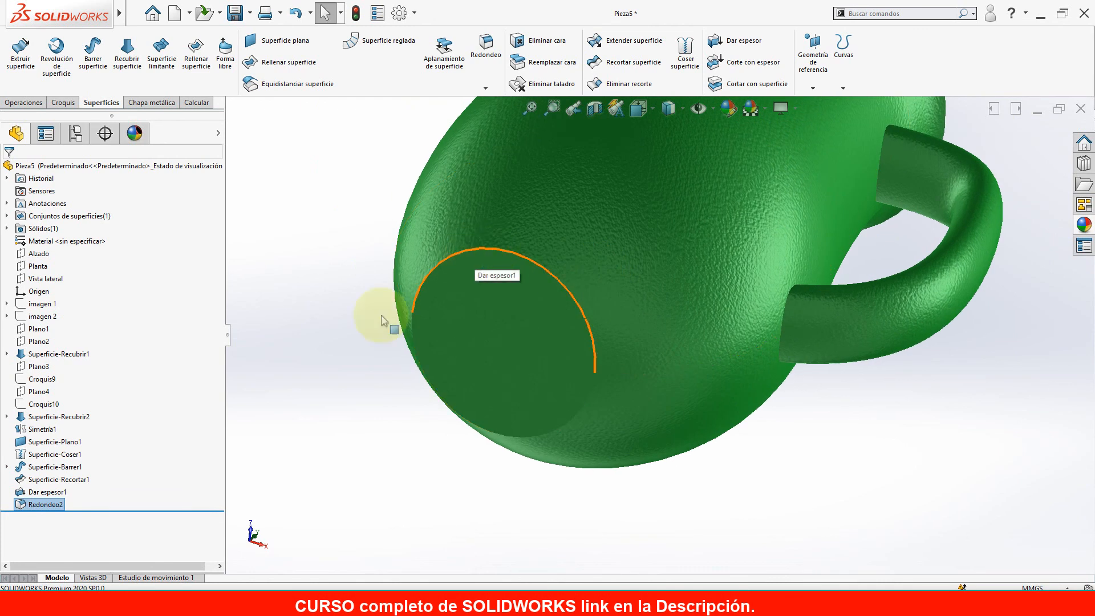
click(539, 41)
click(486, 45)
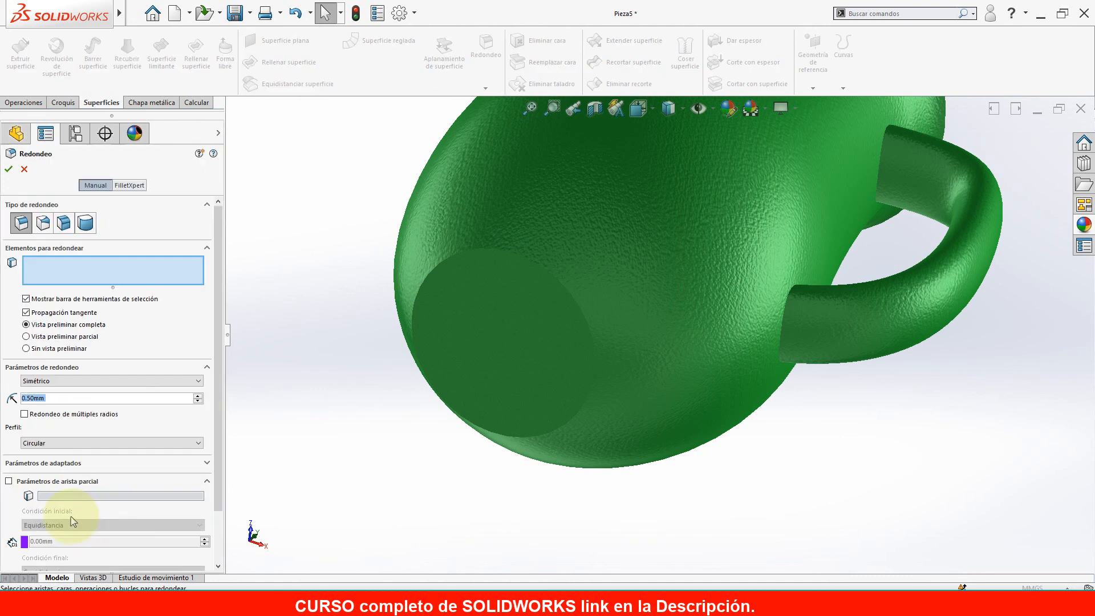
text(10)
key(Return)
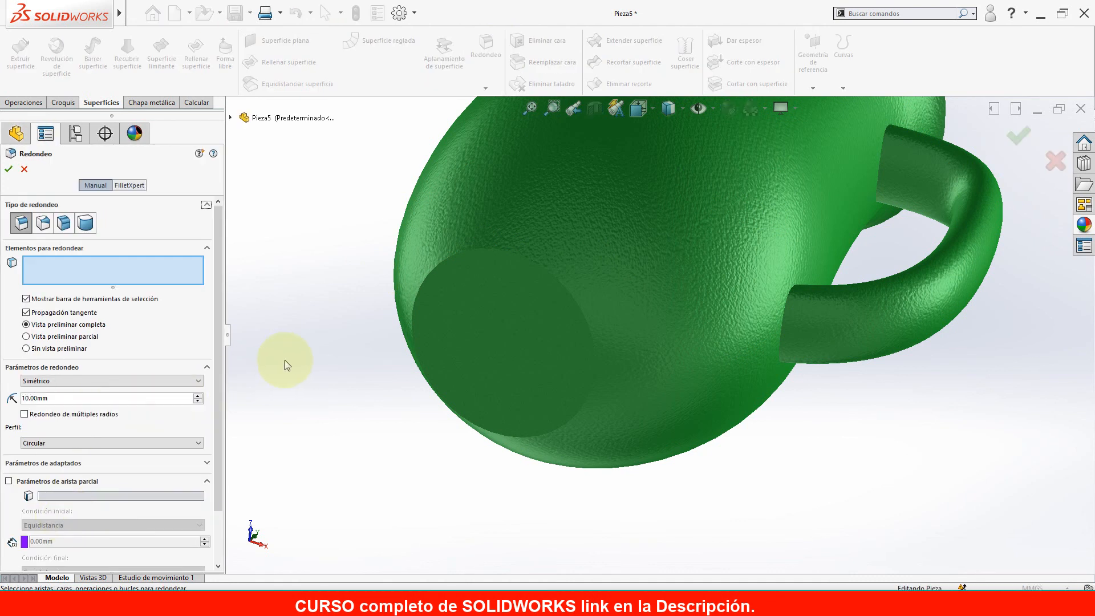
click(441, 268)
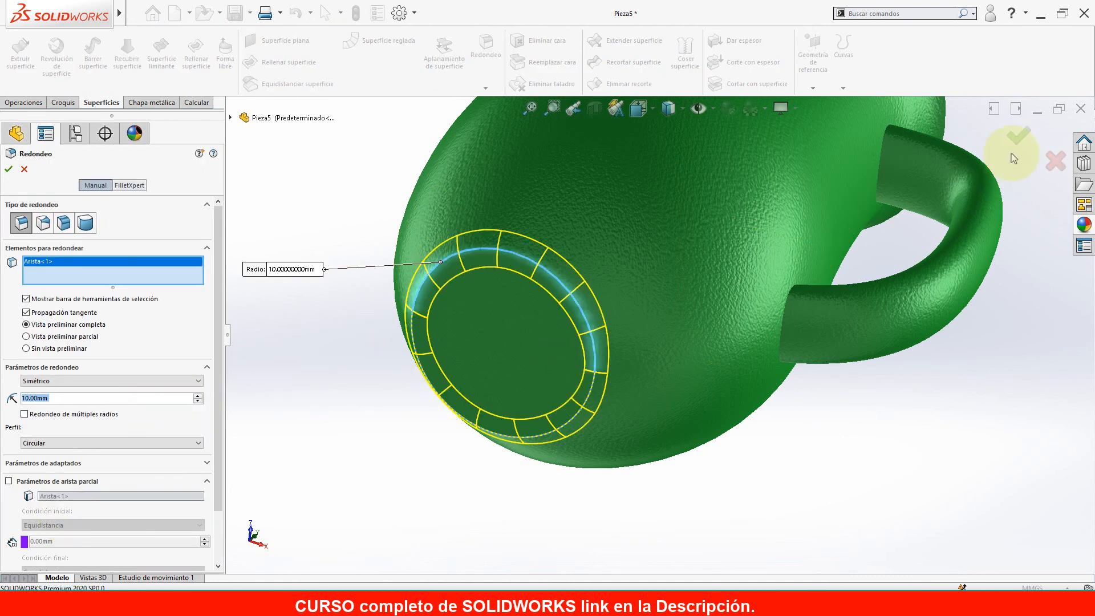
click(1016, 136)
Examine the jug's rounded base, body profile, handle joints and mouth from several angles.
middle_drag(493, 320, 438, 221)
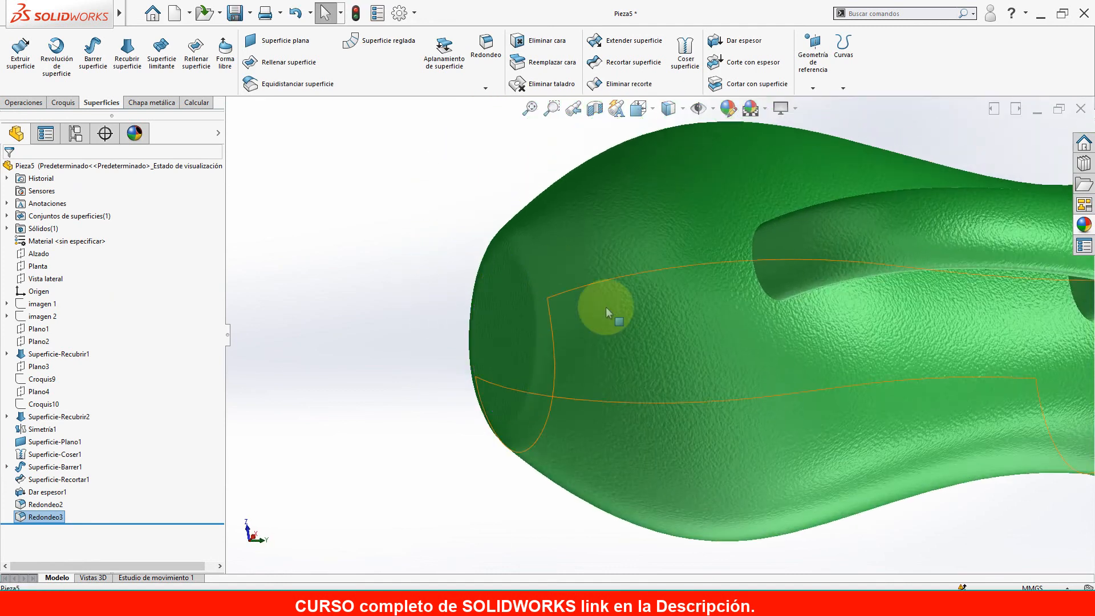
scroll(536, 254, down, 3)
middle_drag(520, 236, 661, 392)
key(ctrl+7)
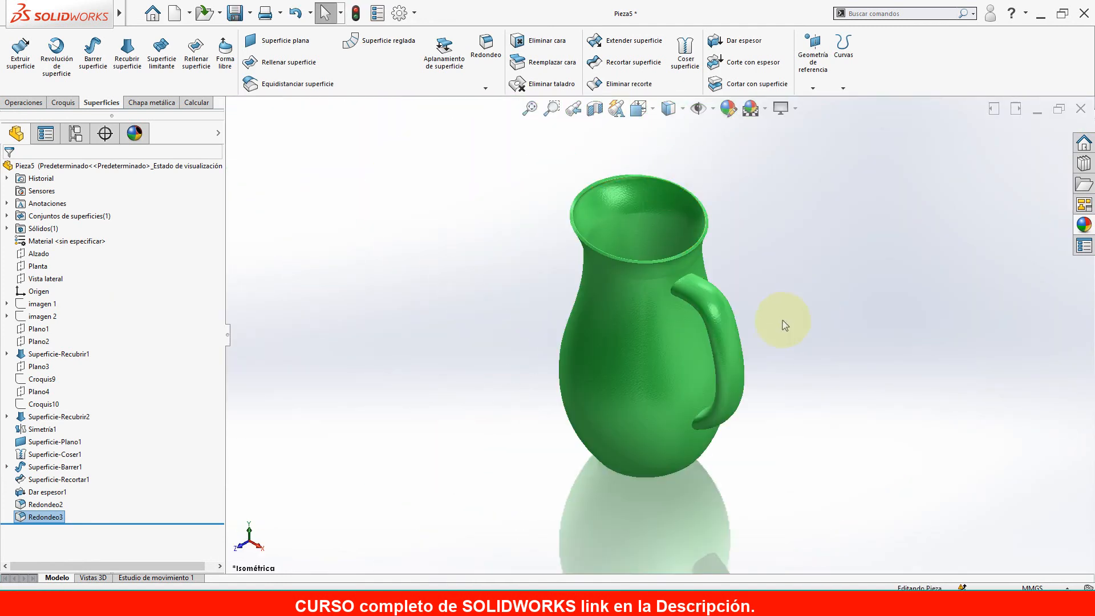
right_drag(831, 290, 878, 220)
scroll(717, 349, down, 3)
middle_drag(702, 342, 184, 349)
scroll(740, 354, up, 4)
scroll(741, 357, down, 2)
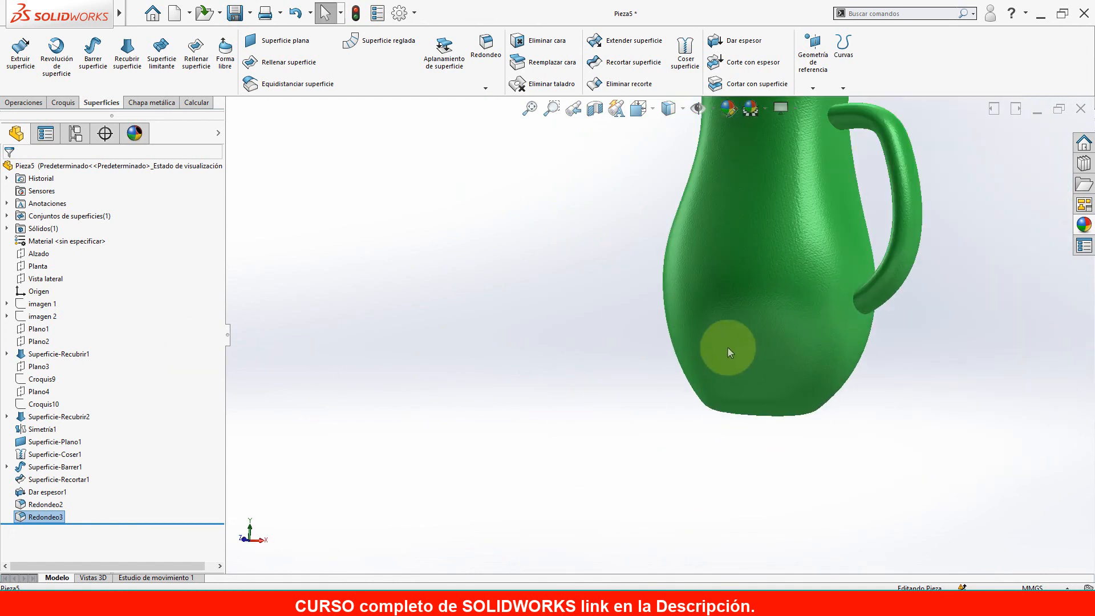
scroll(862, 308, up, 3)
scroll(706, 217, down, 2)
middle_drag(743, 215, 812, 419)
scroll(809, 273, down, 3)
middle_drag(583, 273, 570, 197)
scroll(570, 197, down, 3)
scroll(603, 244, up, 1)
middle_drag(601, 242, 565, 405)
middle_drag(503, 313, 431, 318)
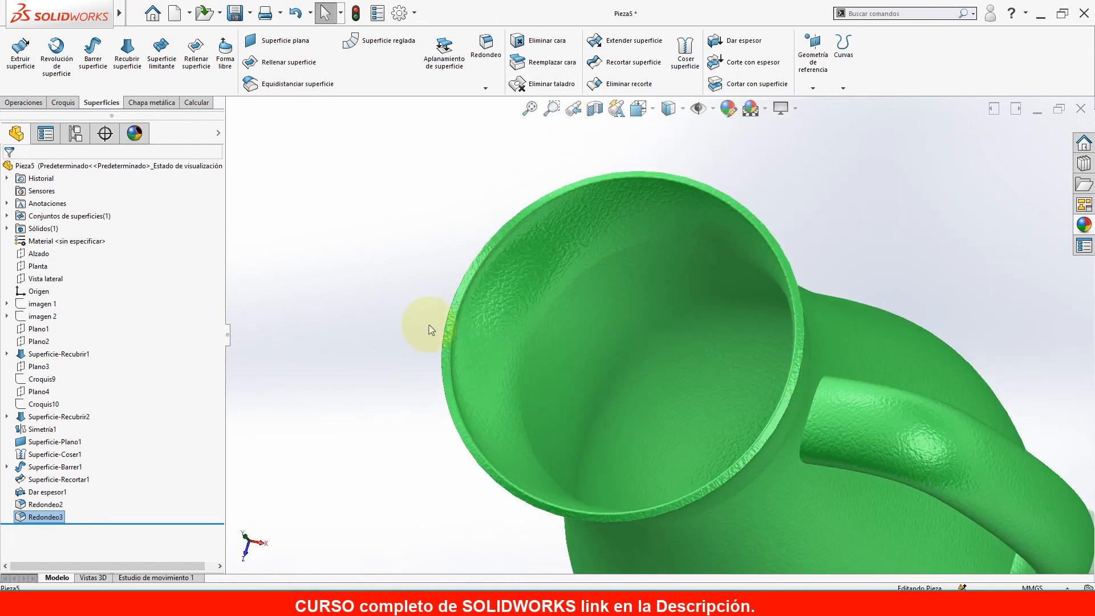
middle_drag(430, 380, 500, 525)
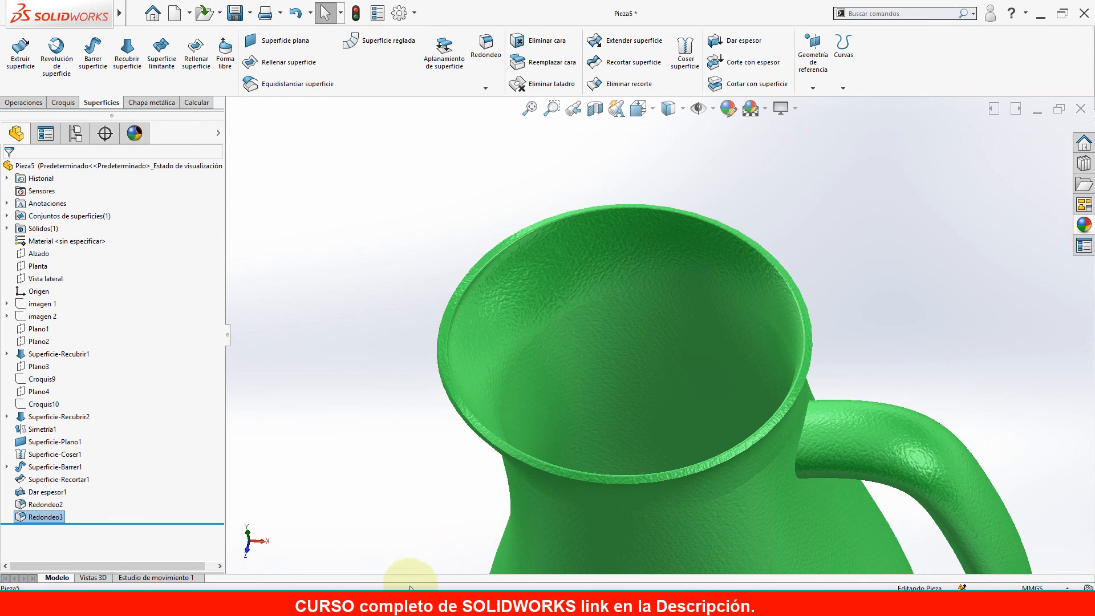
Switch to the browser to look through the glass jug reference images and return to SOLIDWORKS.
click(323, 606)
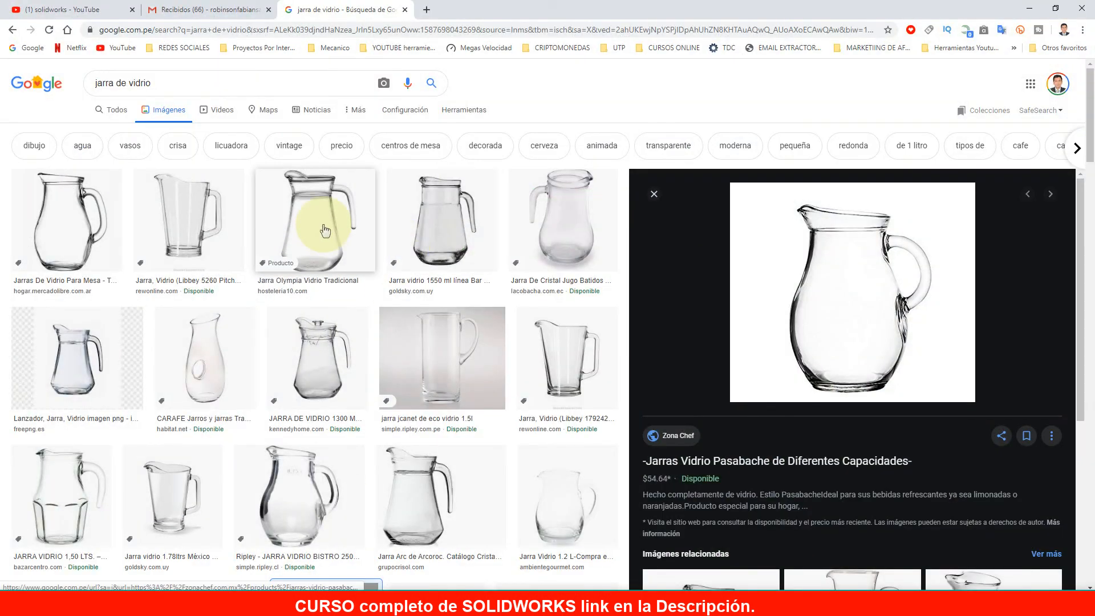
scroll(334, 447, down, 3)
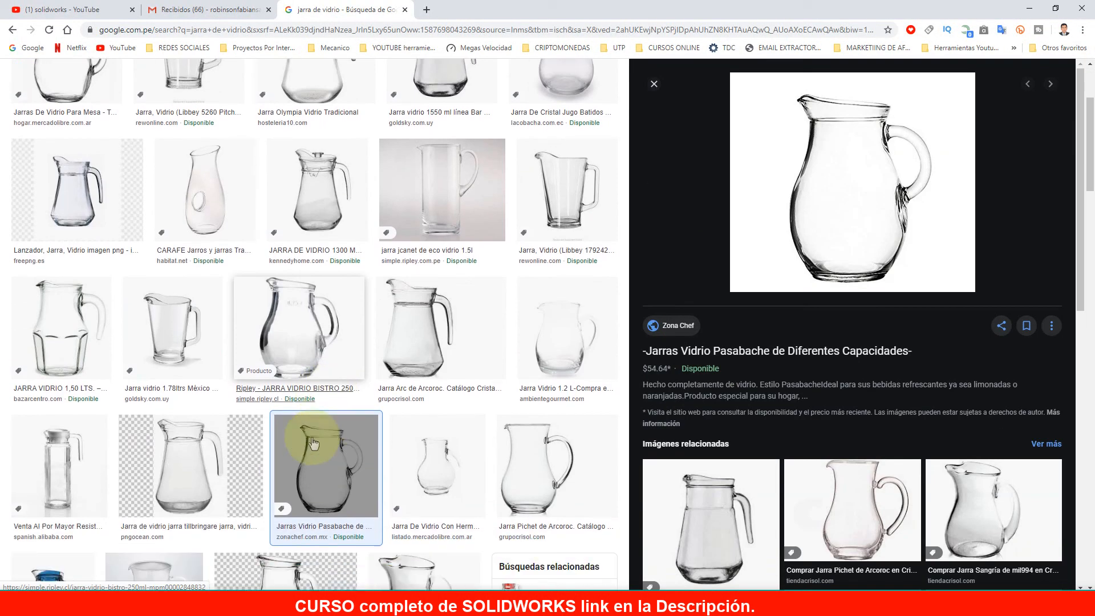
click(89, 190)
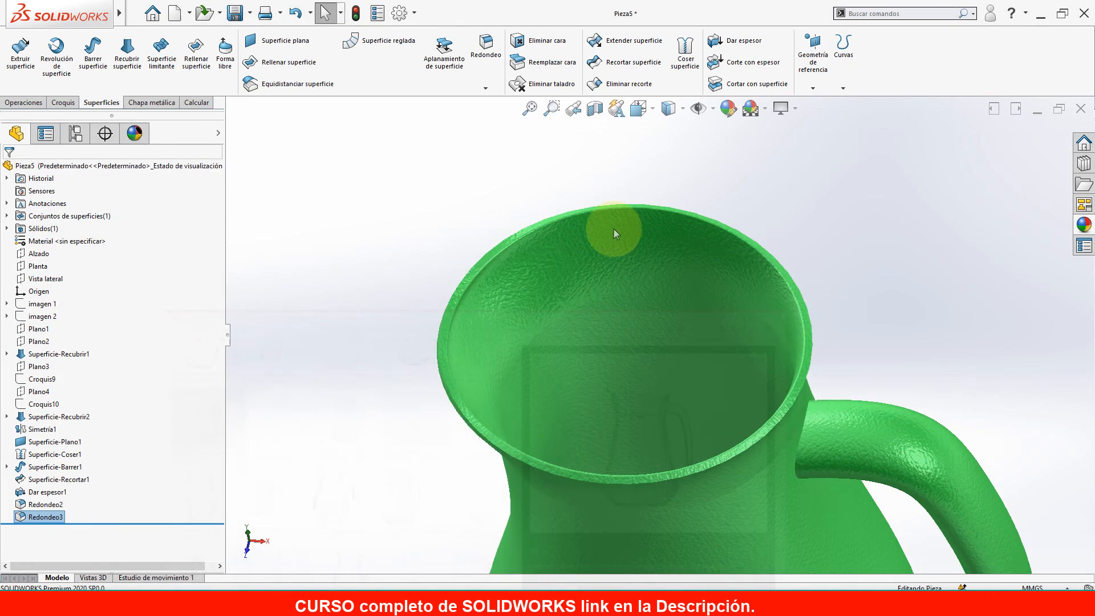
click(1029, 8)
Fillet the outer edge of the jug's rim with a 1 mm radius.
key(ctrl+7)
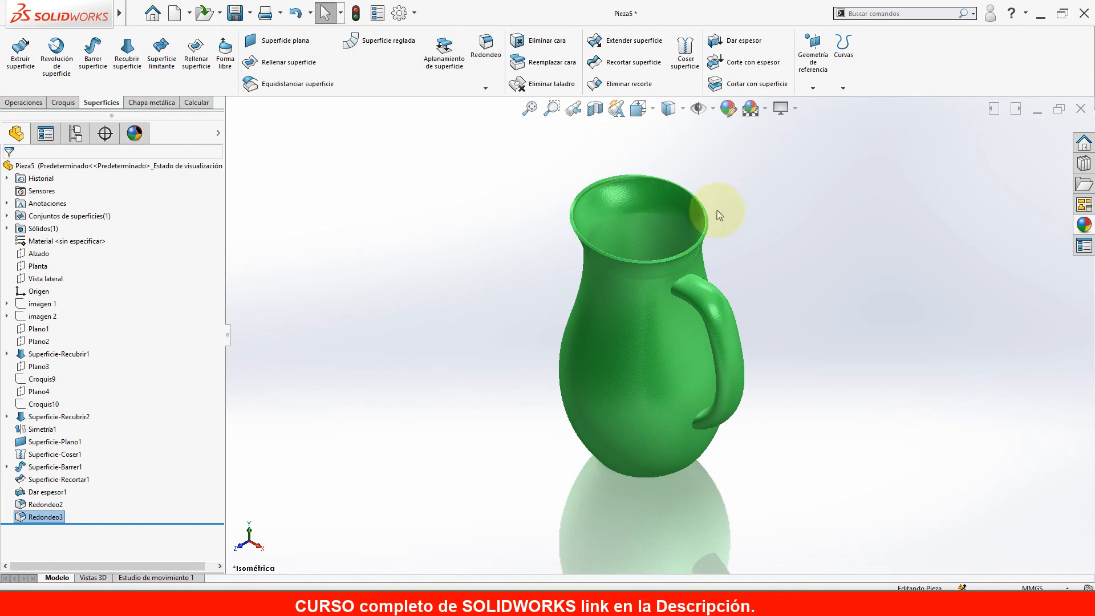
scroll(695, 273, down, 3)
scroll(699, 294, up, 1)
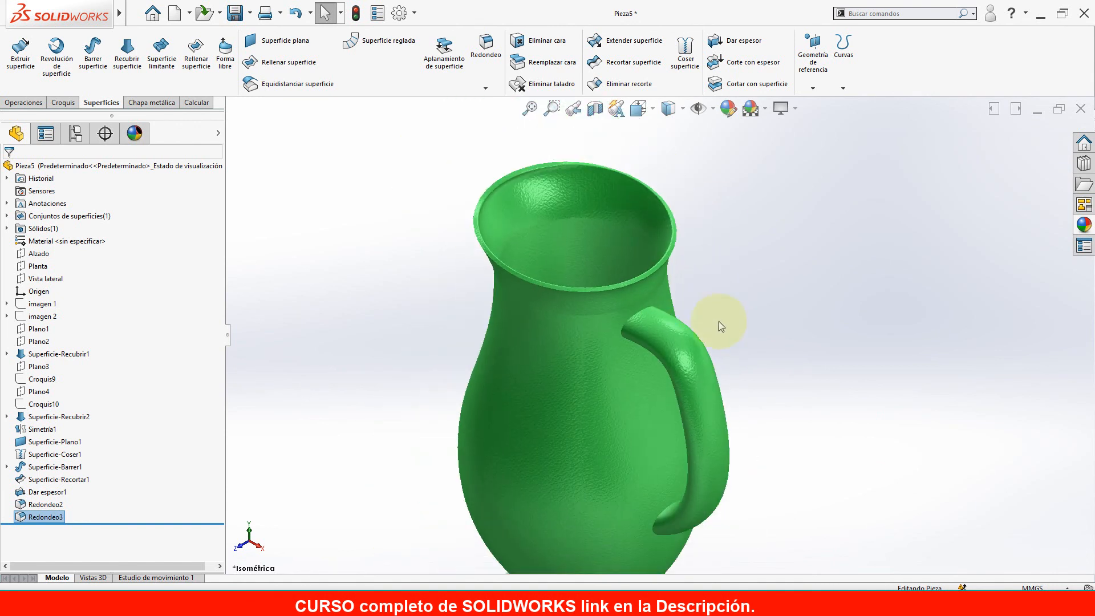
scroll(707, 359, up, 2)
scroll(697, 377, down, 3)
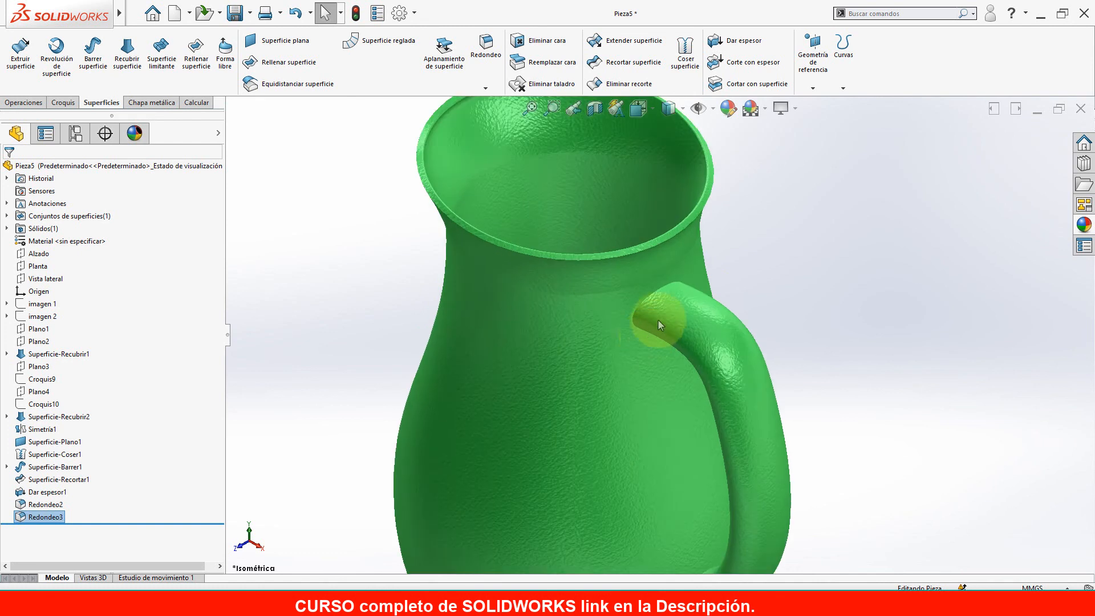
scroll(442, 204, down, 3)
middle_drag(482, 165, 420, 190)
scroll(492, 171, down, 4)
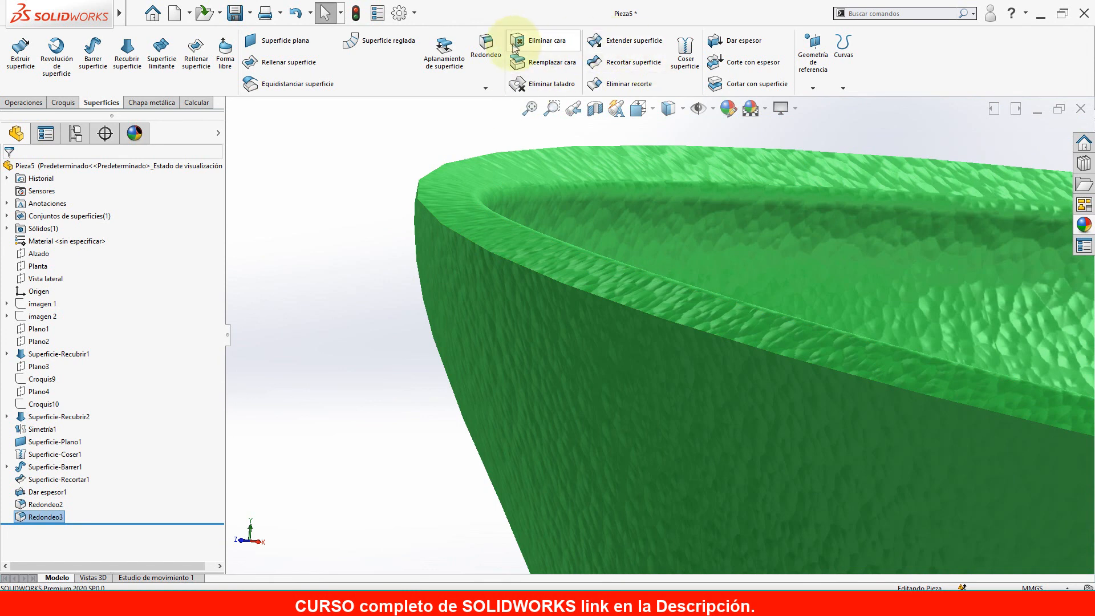
click(486, 46)
click(432, 222)
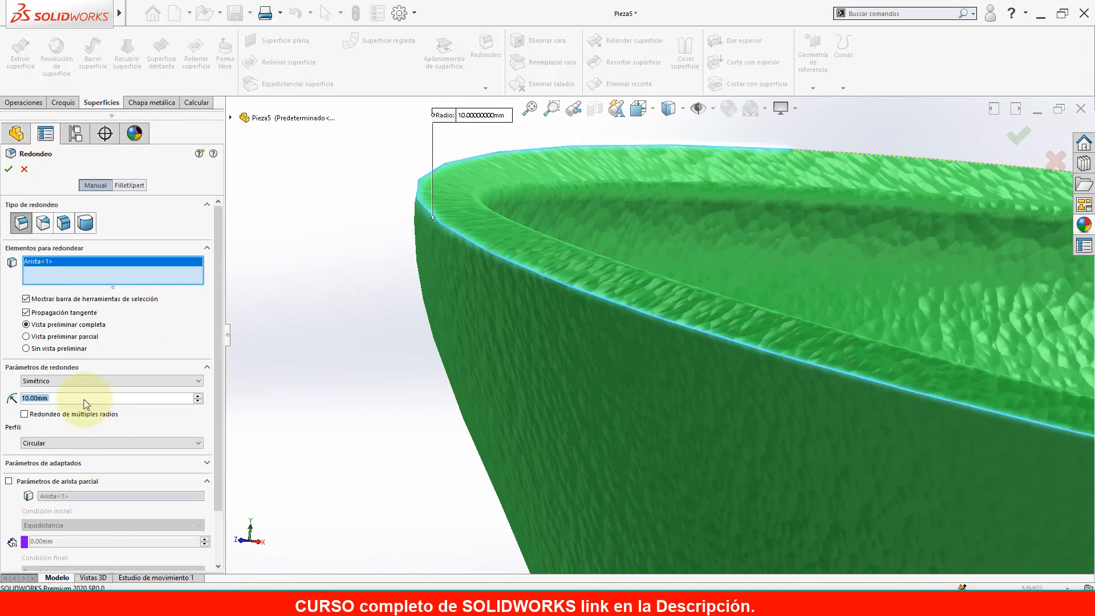
text(1)
key(Return)
click(8, 169)
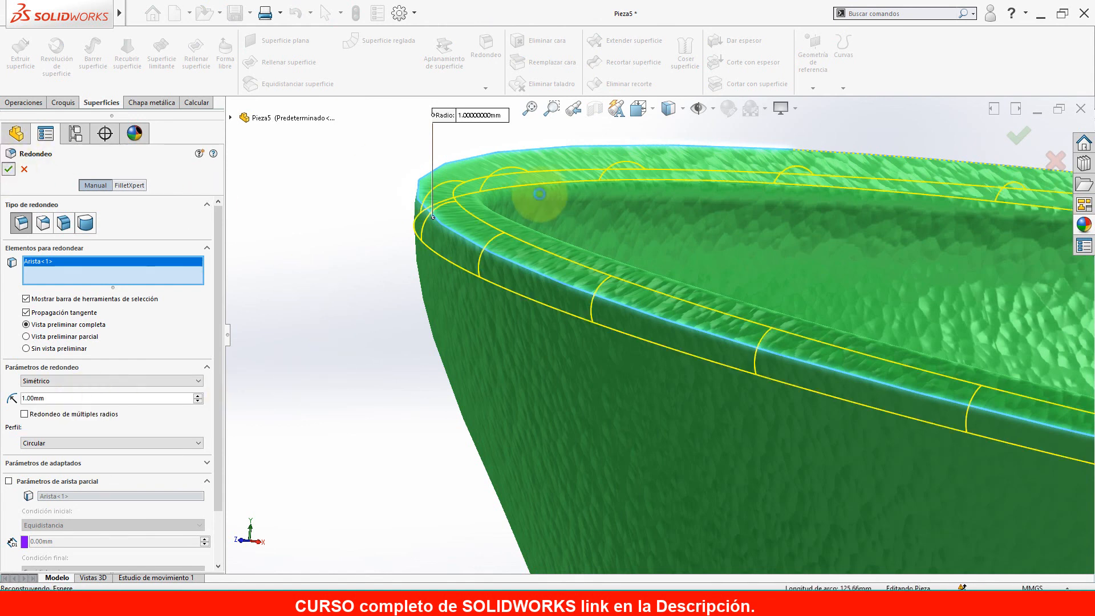
Examine the rounded rim and handle joint up close and the whole jug in isometric view.
middle_drag(497, 242, 467, 251)
scroll(724, 252, up, 9)
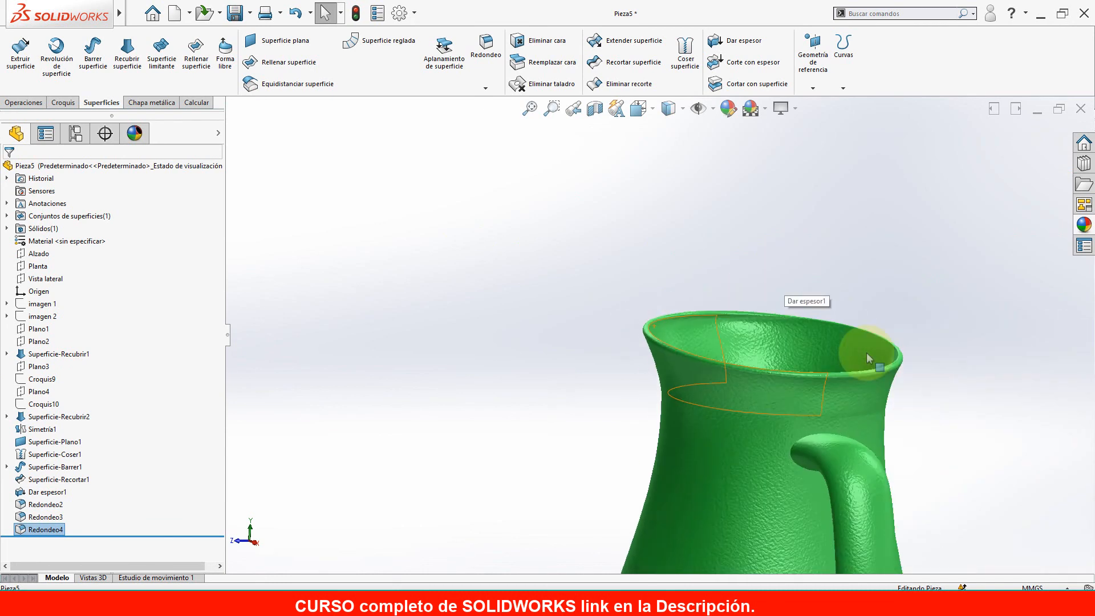
middle_drag(818, 392, 862, 382)
key(ctrl+7)
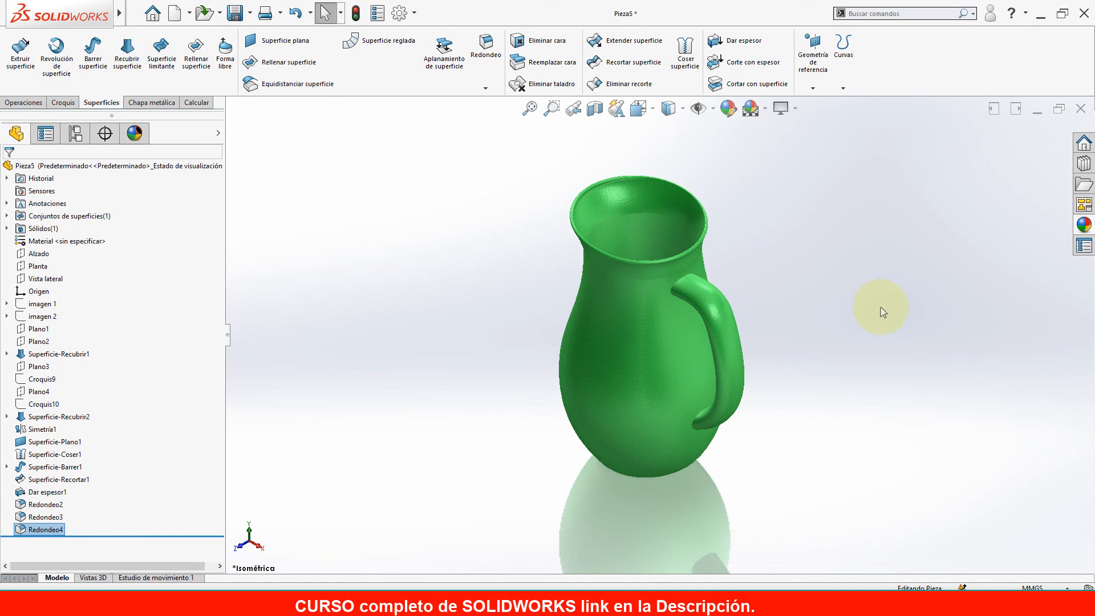
right_drag(843, 337, 886, 245)
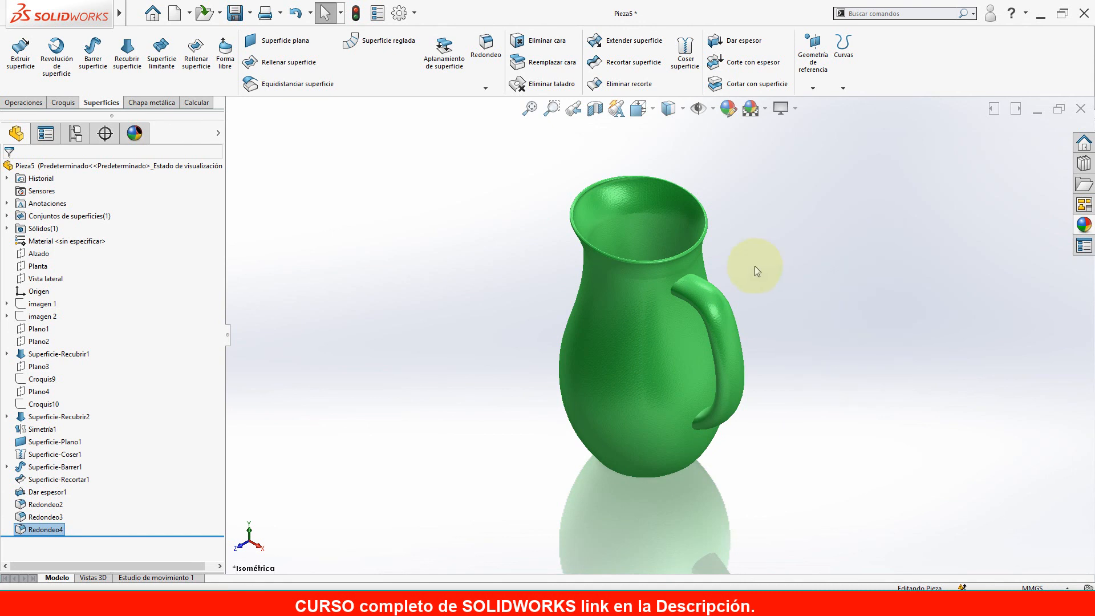
scroll(684, 255, down, 6)
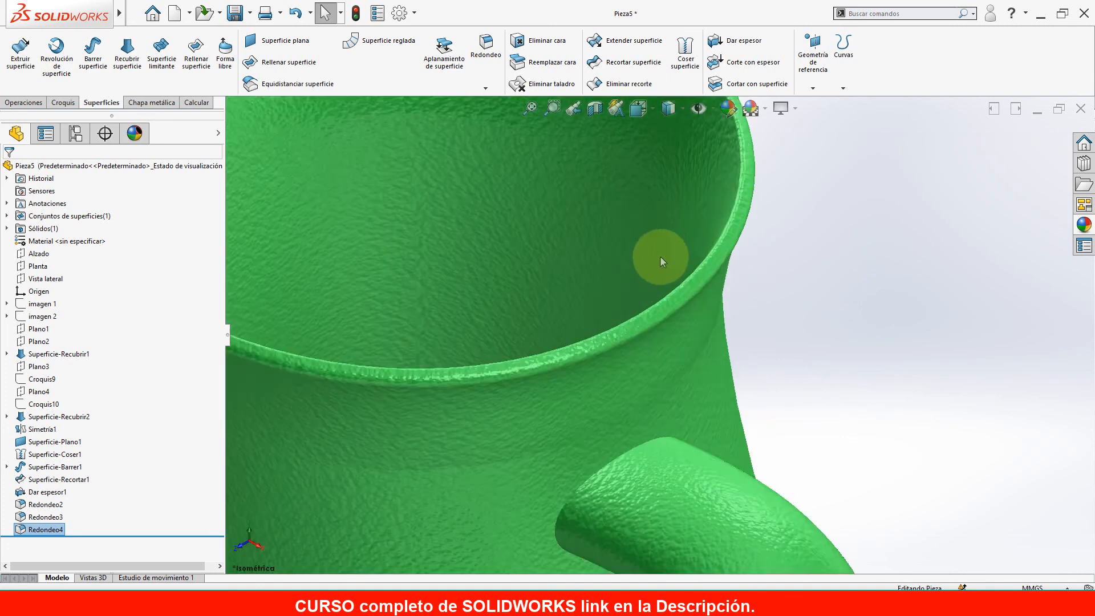
middle_drag(655, 251, 709, 324)
scroll(741, 348, up, 5)
right_drag(830, 342, 770, 293)
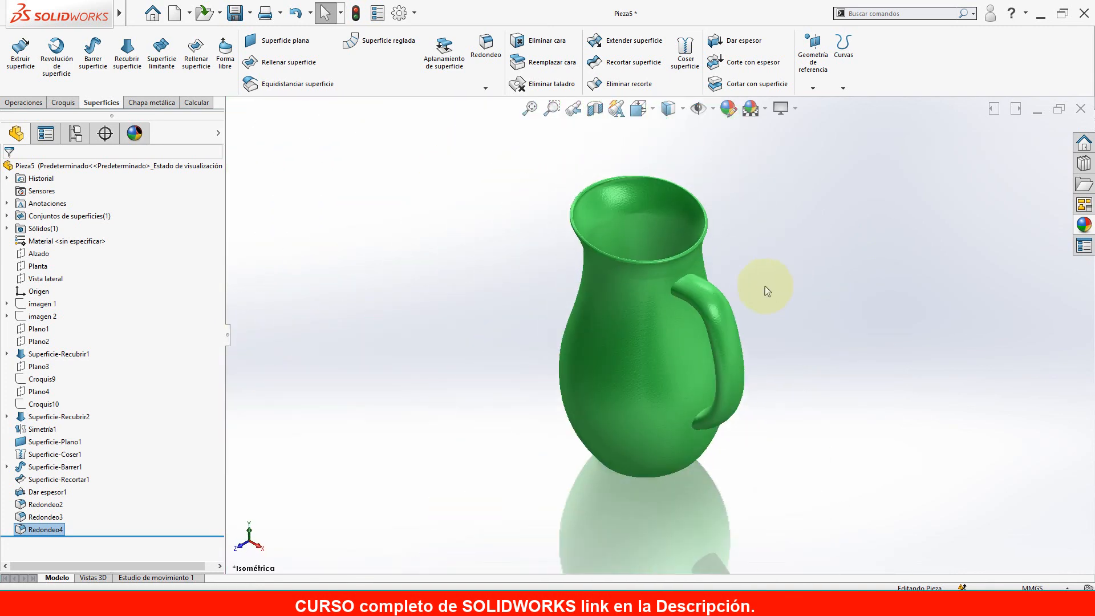